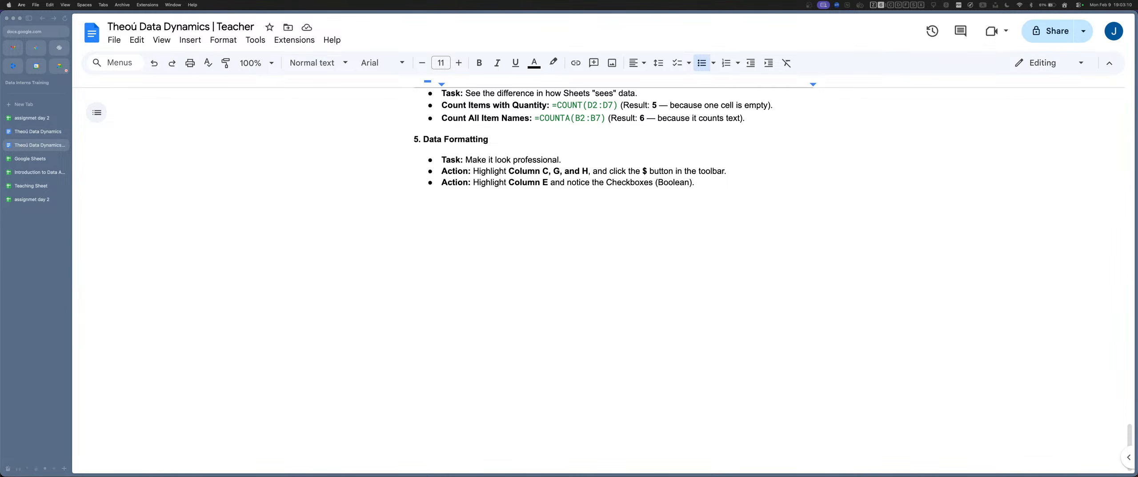
key("super+Tab")
key("super+Tab")
key("super+Tab")
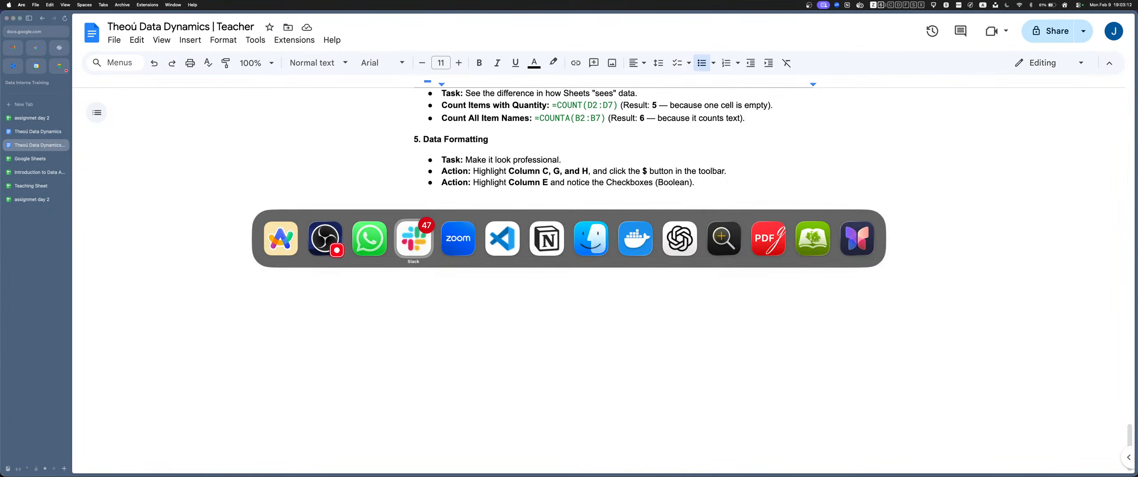
key("super+shift+Tab")
key("super+shift+Tab")
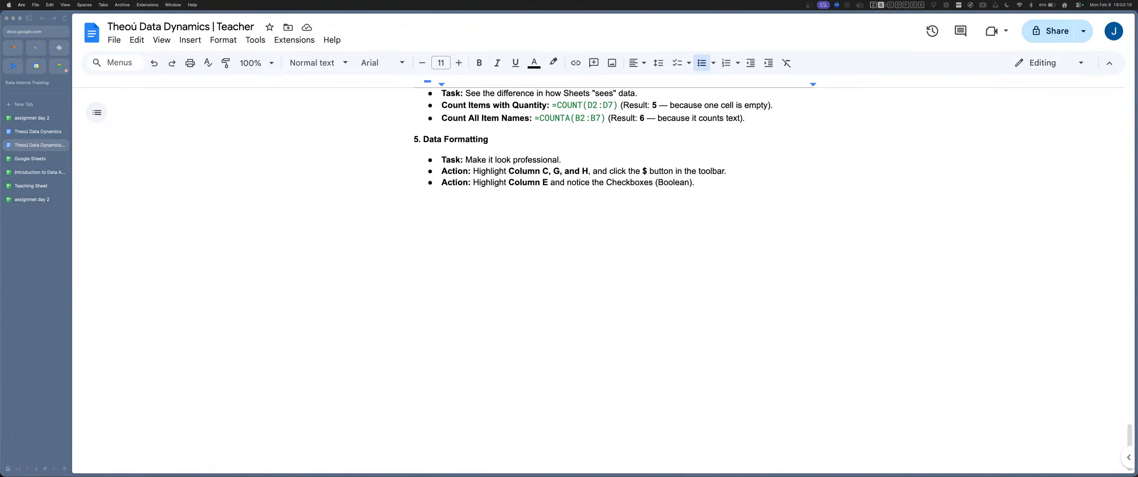
key("ctrl+Up")
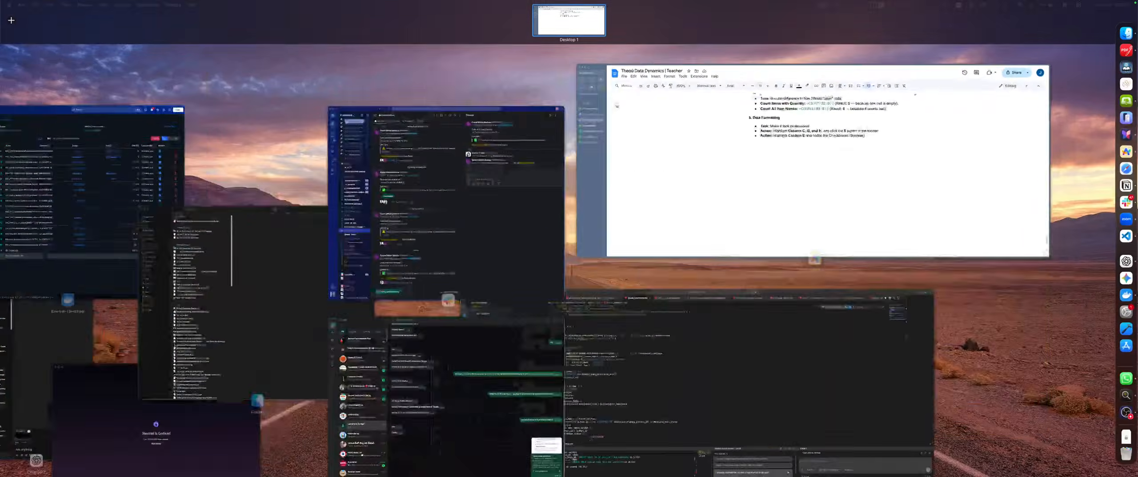
left_click(765, 155)
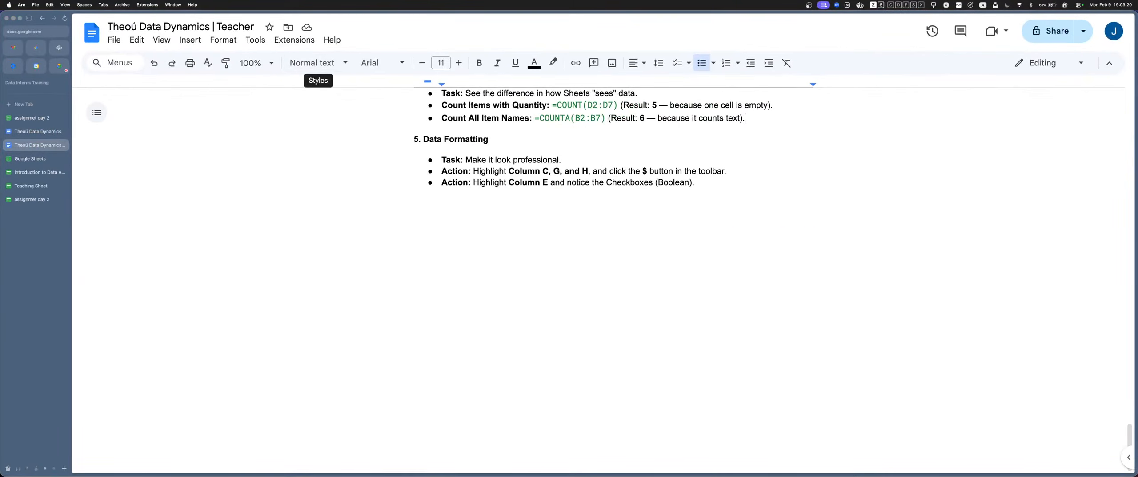
left_click(59, 66)
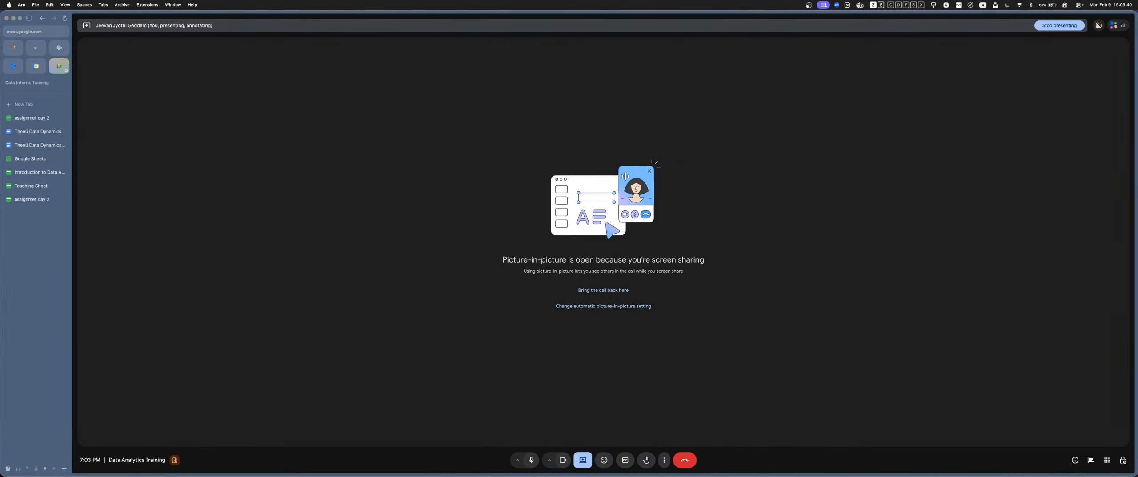
Open the Theoú Data Dynamics document and go through section 1's data analytics definition, selecting its key phrases such as "insights" and "answers"
left_click(37, 132)
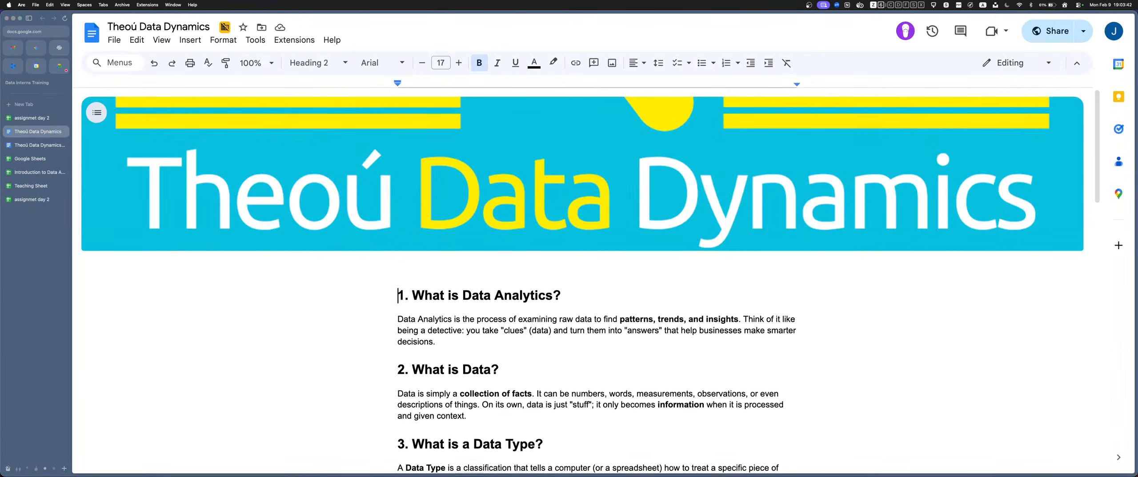
scroll(582, 280, "down", 5)
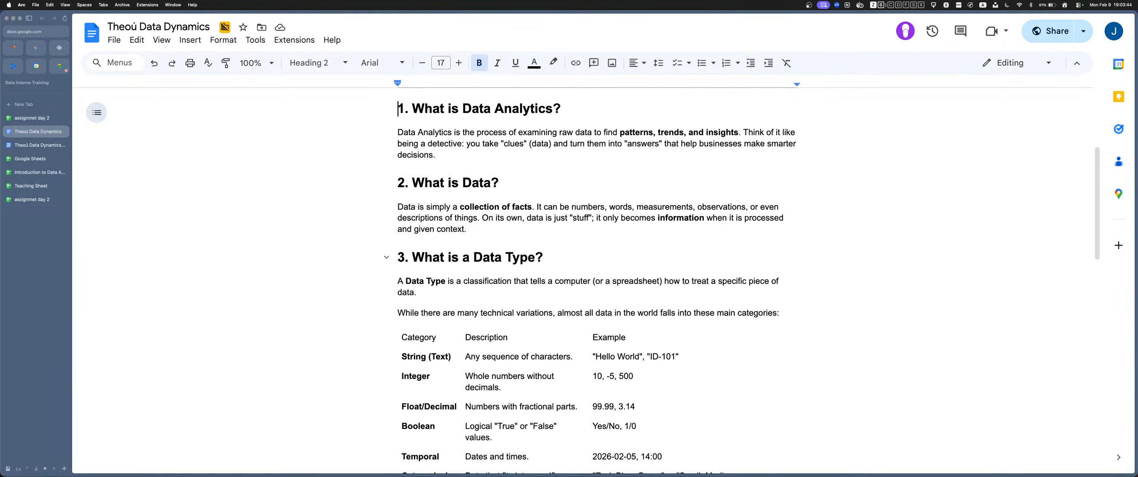
left_click_drag(463, 108, 552, 109)
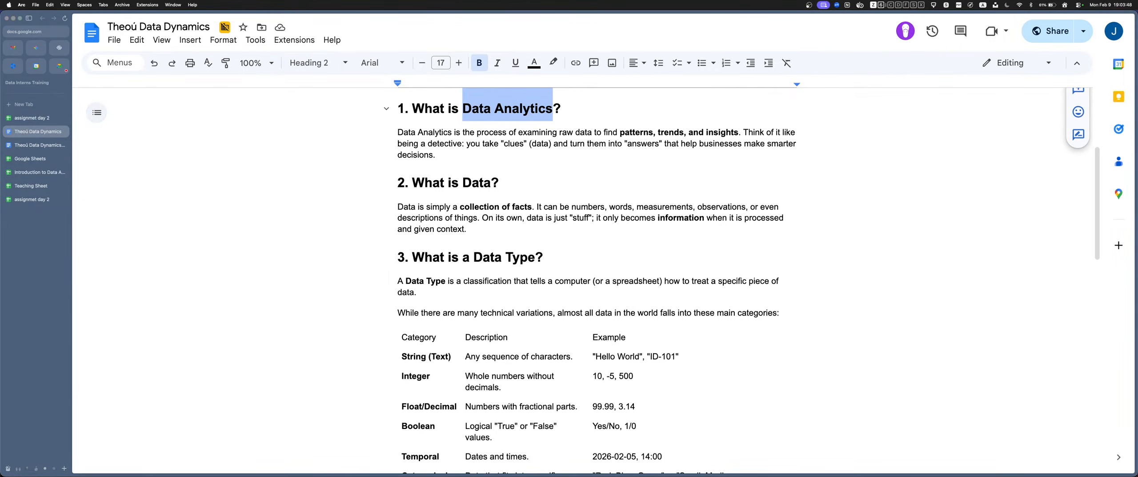
left_click(562, 109)
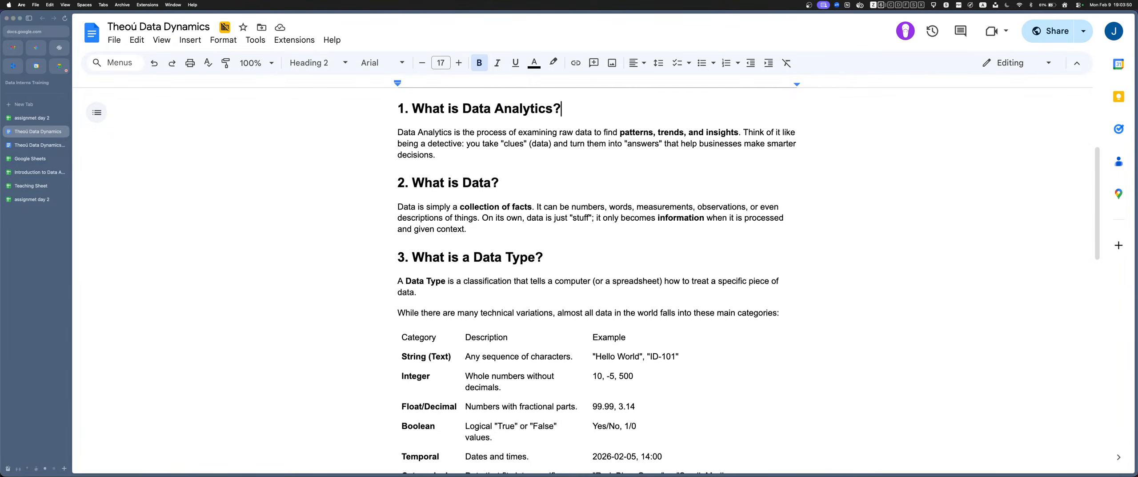
left_click_drag(594, 132, 738, 132)
left_click(635, 132)
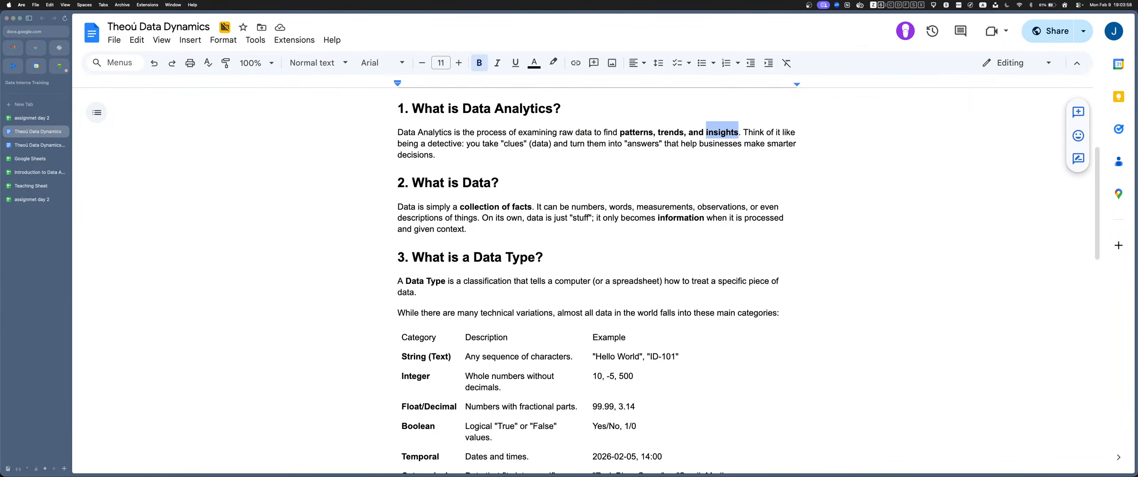
left_click(553, 144)
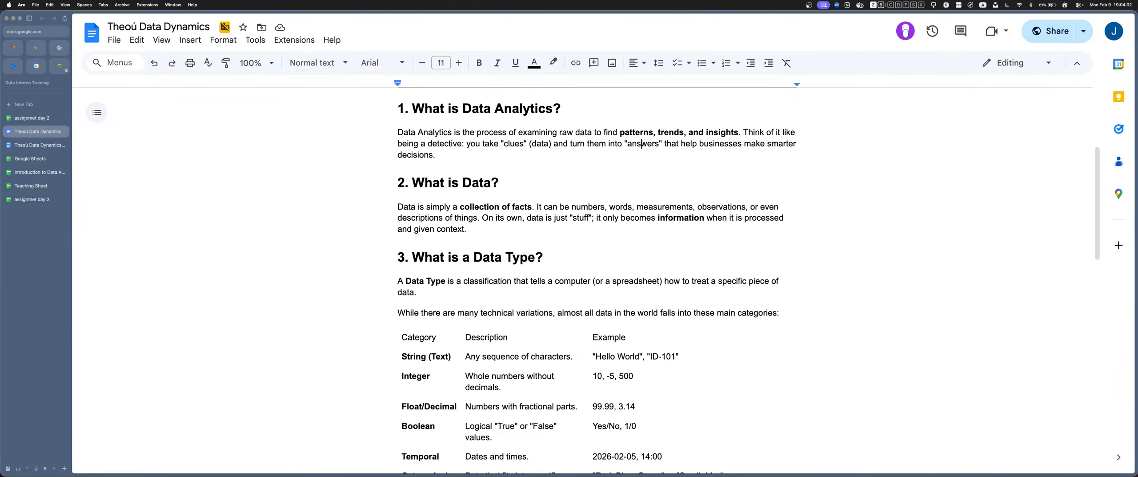
double_click(647, 143)
left_click(635, 132)
Go through the "What is Data?" section, selecting "of facts", "becomes information" and "given context" in turn
scroll(595, 280, "down", 5)
scroll(595, 280, "up", 2)
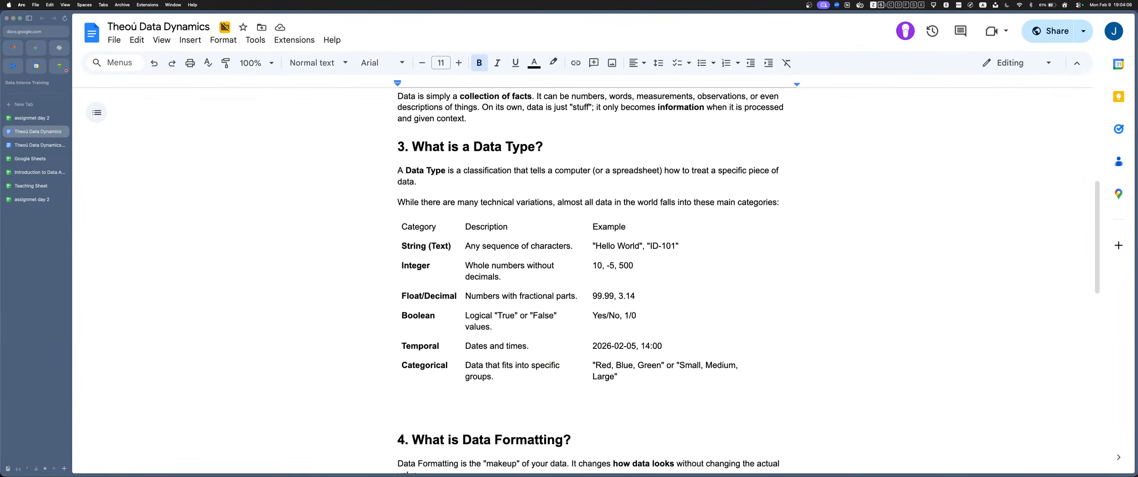
left_click_drag(494, 120, 534, 120)
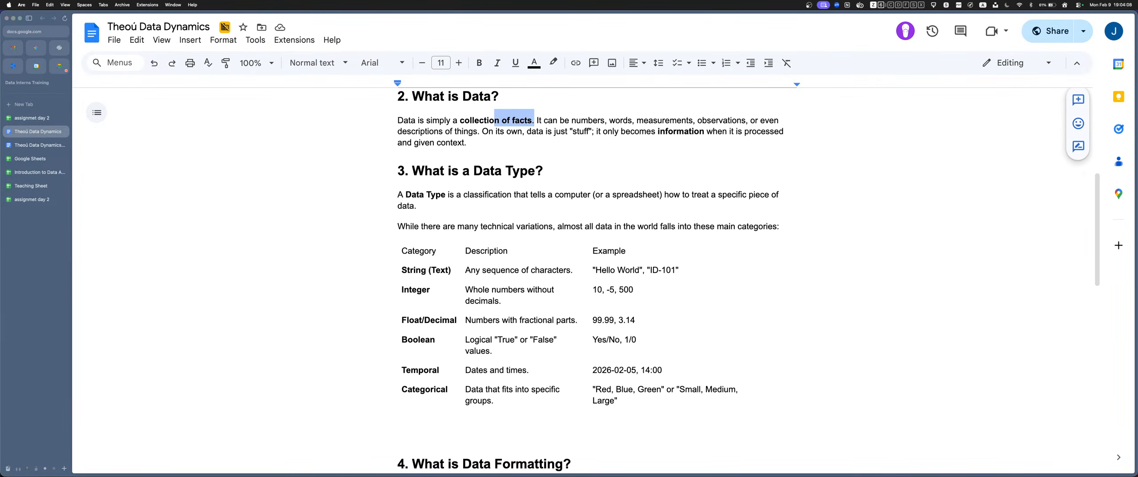
left_click(545, 120)
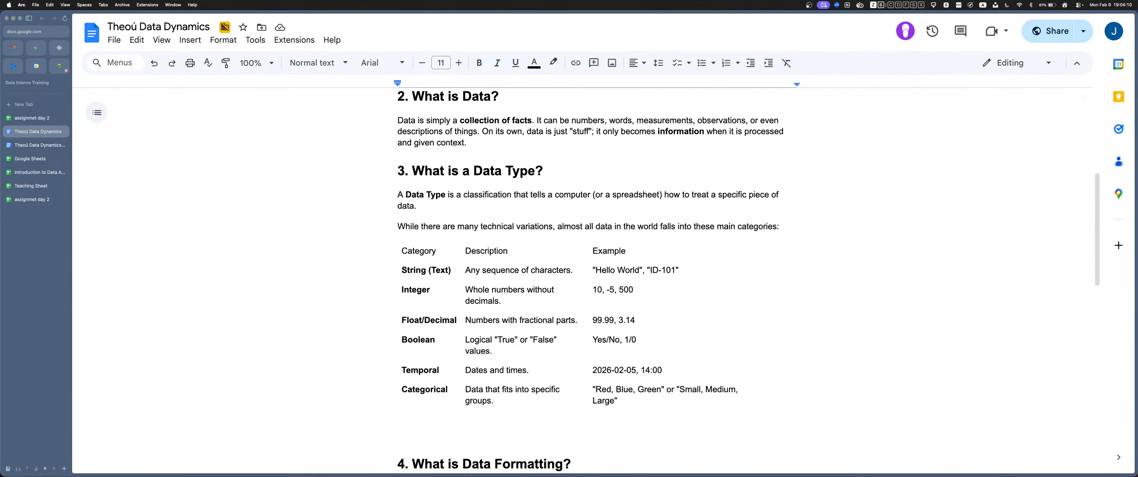
left_click_drag(532, 121, 509, 120)
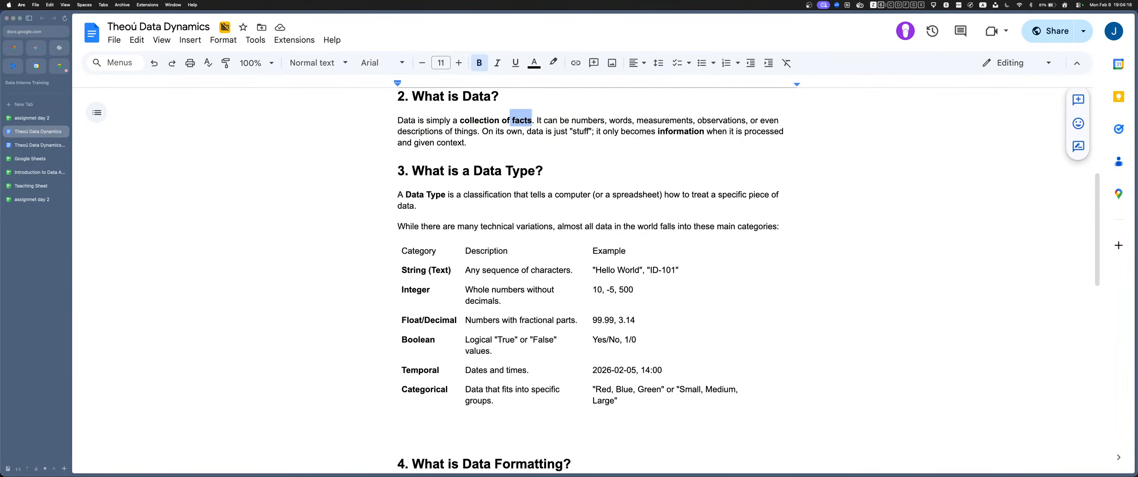
left_click_drag(621, 131, 699, 132)
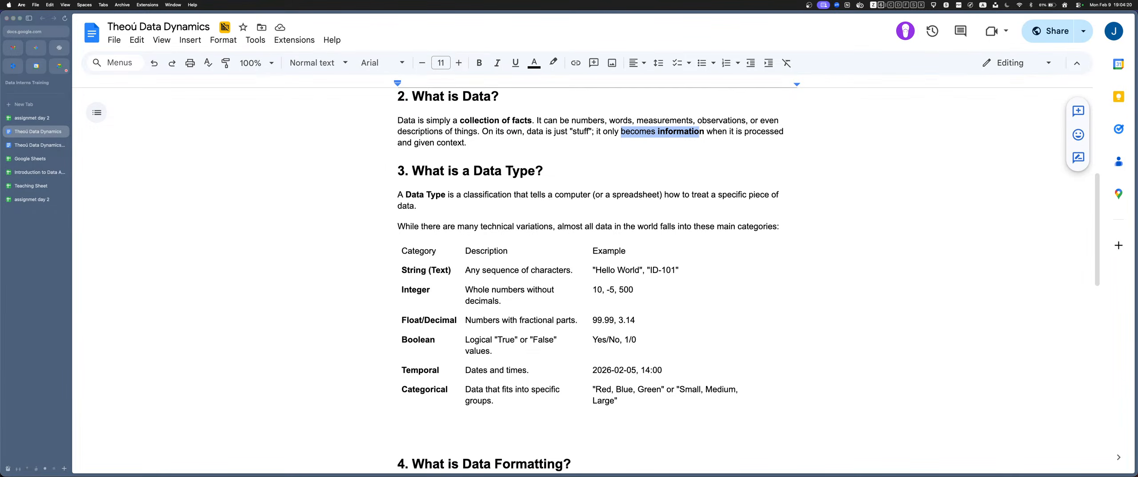
left_click_drag(413, 143, 471, 143)
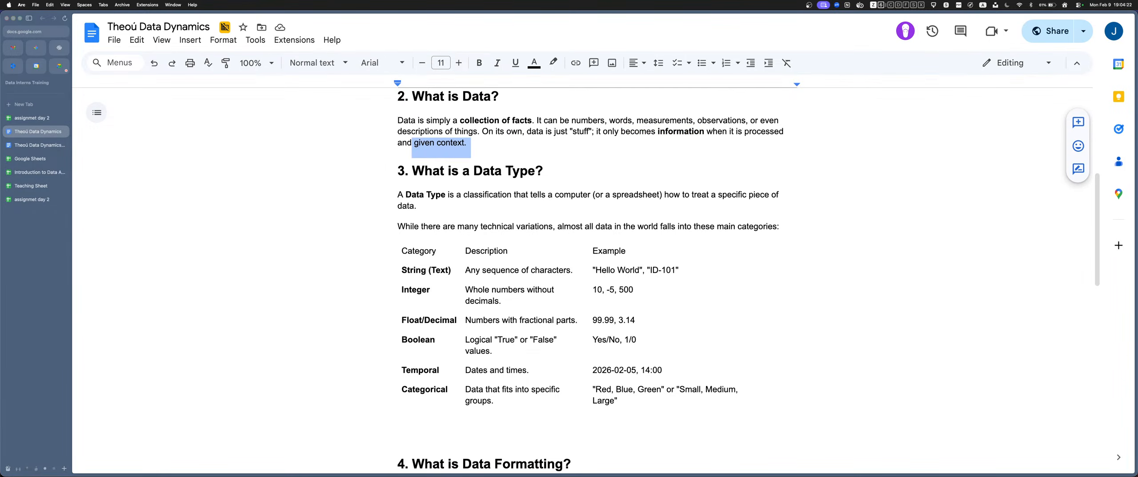
left_click(471, 143)
Go through the Data Type definition in section 3, selecting the word "computer" in its first sentence
scroll(471, 147, "down", 1)
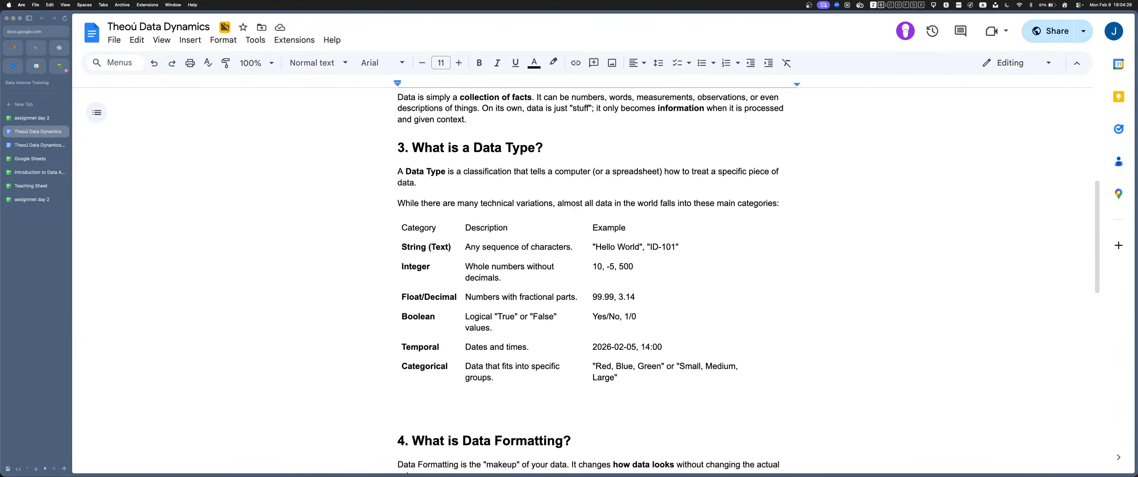
left_click_drag(554, 171, 596, 171)
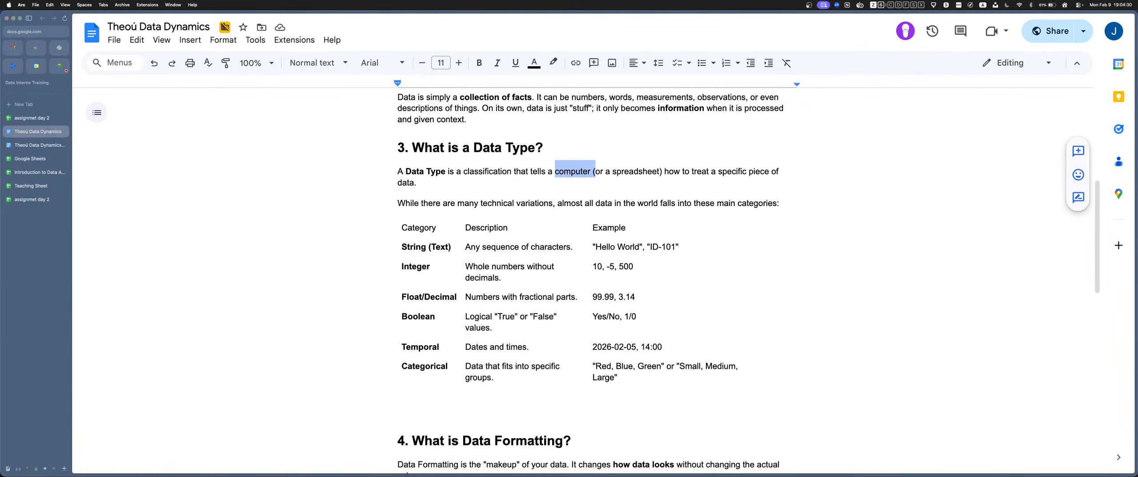
left_click(647, 171)
left_click_drag(448, 171, 426, 171)
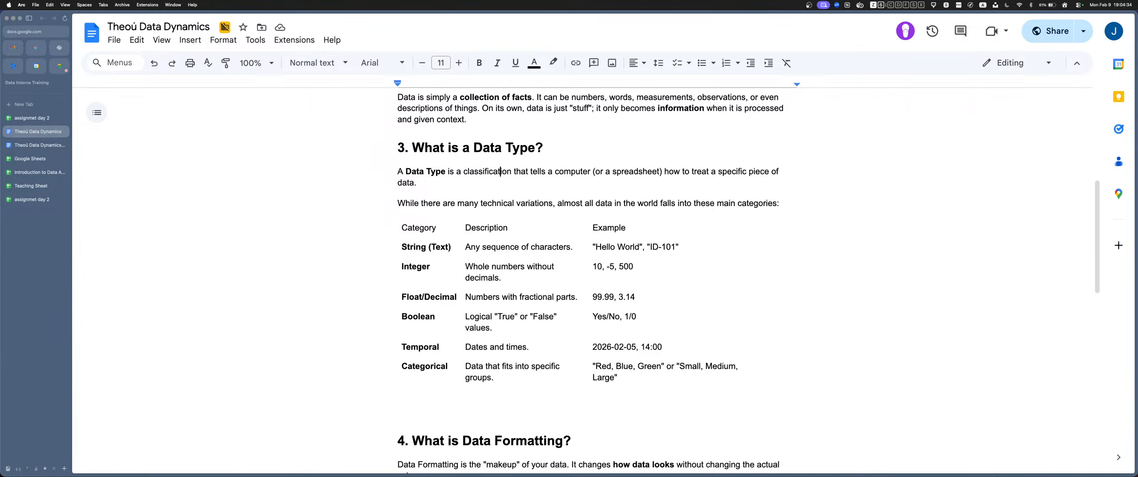
Point out the String category in the data type table by selecting its examples "Hello World" and "ID-101" and its name
scroll(596, 276, "down", 3)
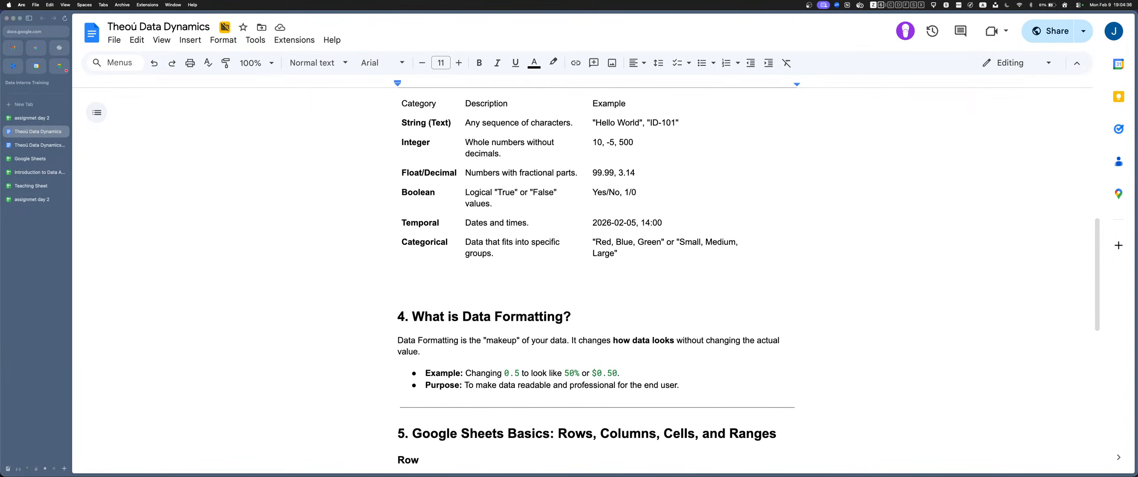
left_click_drag(596, 122, 639, 122)
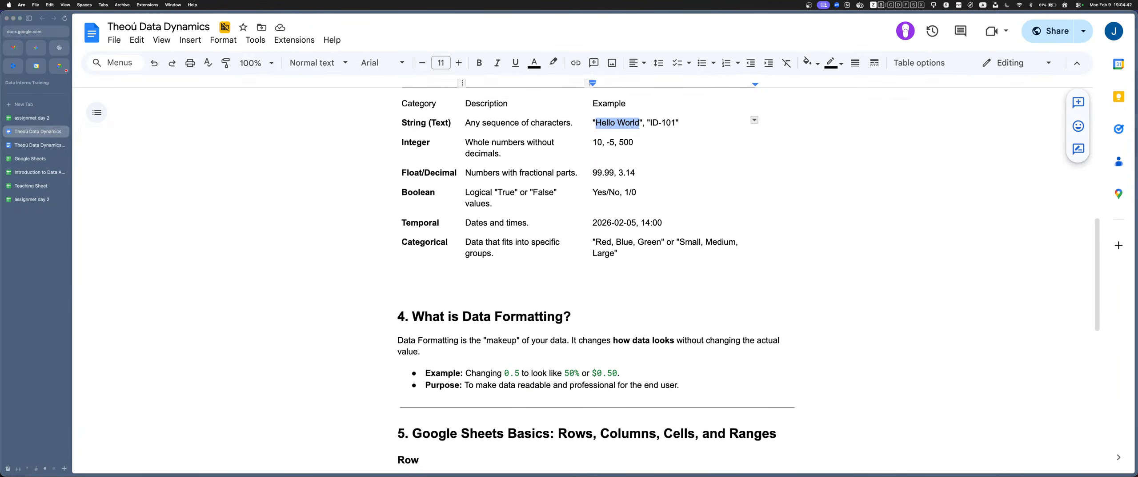
left_click_drag(650, 123, 676, 123)
left_click(426, 123)
double_click(420, 123)
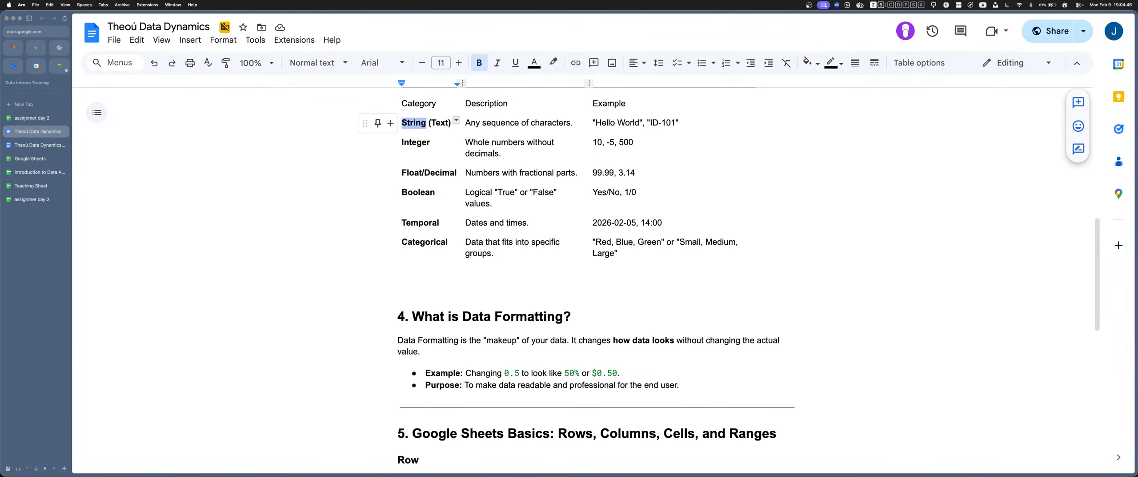
Point out the Integer row across all its columns and the 3.14 example in the Float/Decimal row
double_click(418, 142)
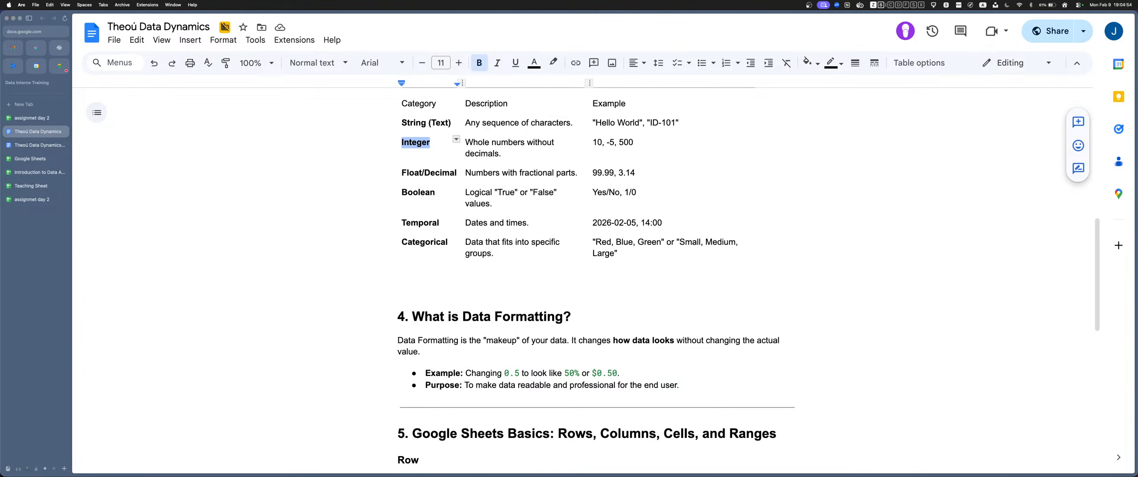
left_click(615, 142)
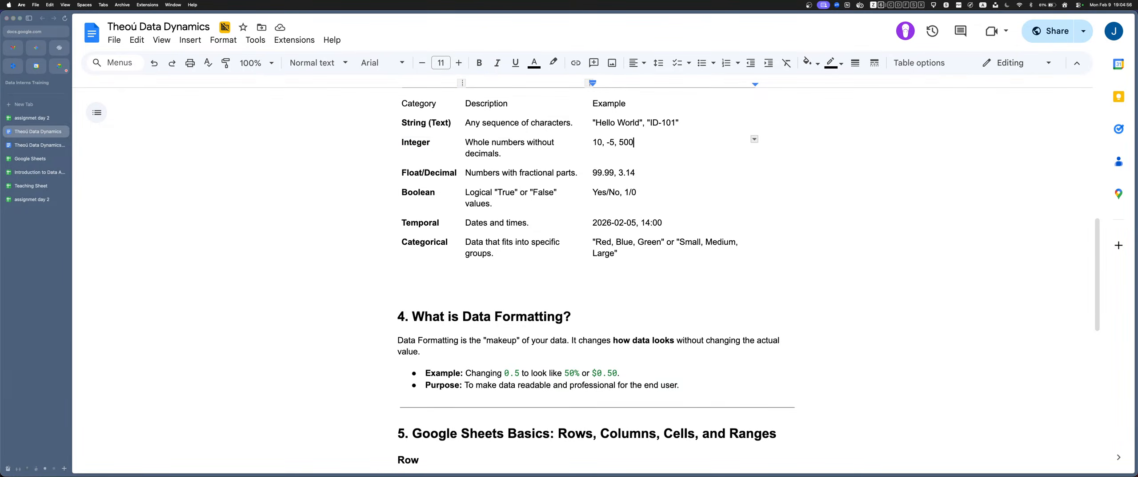
left_click_drag(634, 143, 551, 144)
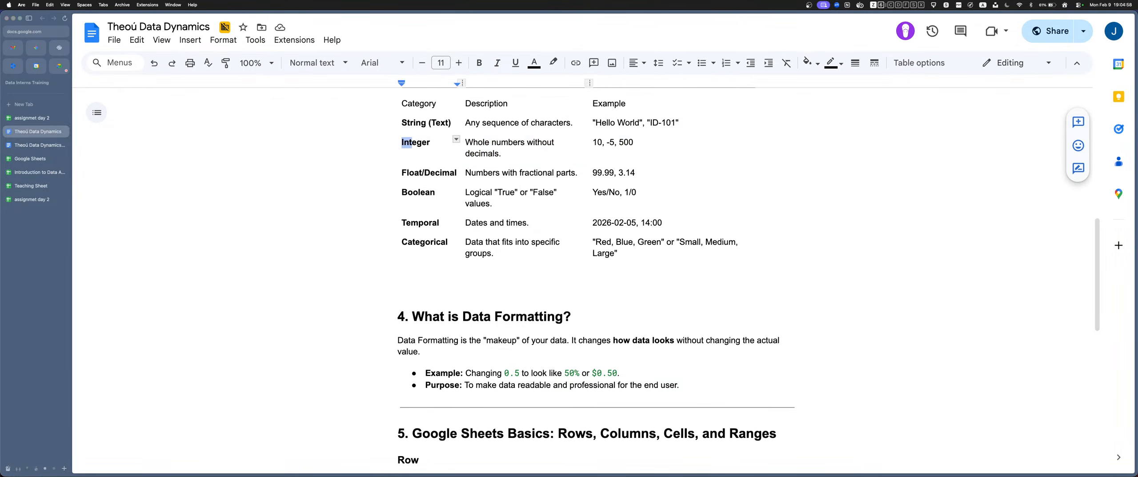
left_click_drag(457, 140, 634, 143)
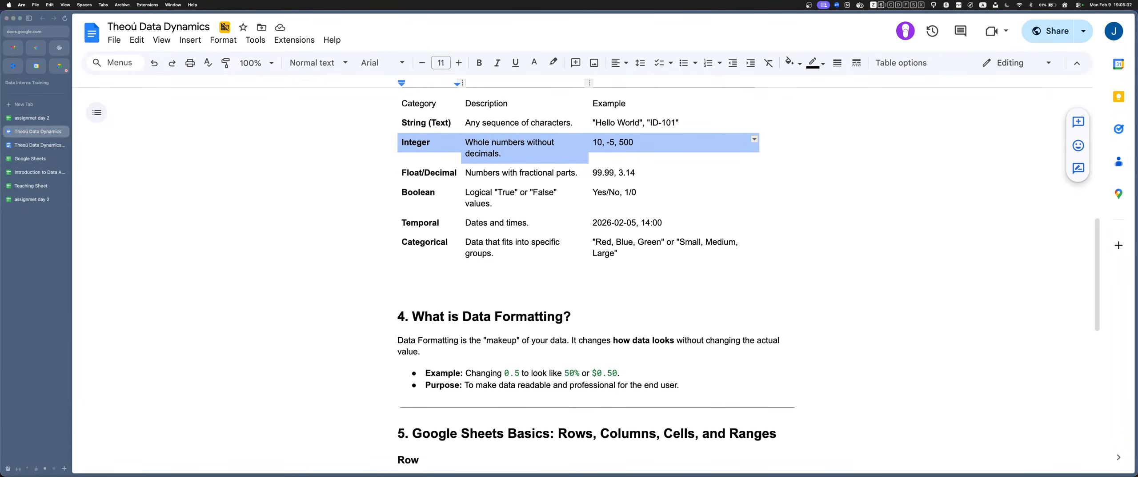
mouse_move(617, 173)
left_mouse_down()
mouse_move(592, 172)
mouse_move(635, 172)
mouse_move(616, 173)
left_mouse_up()
left_click(637, 173)
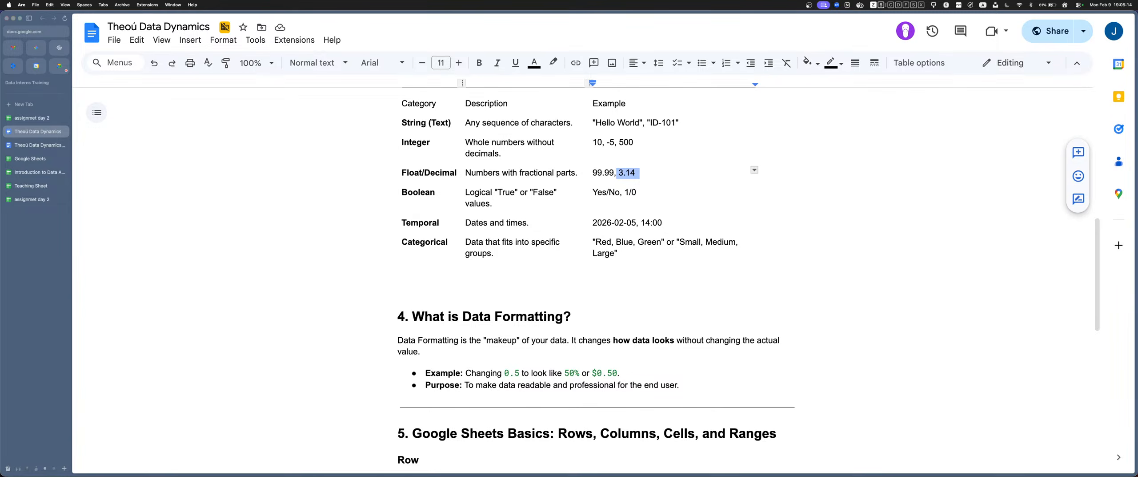
Point out the Boolean row by selecting "True", "False" and the 1/0 example in turn
left_click_drag(401, 192, 515, 192)
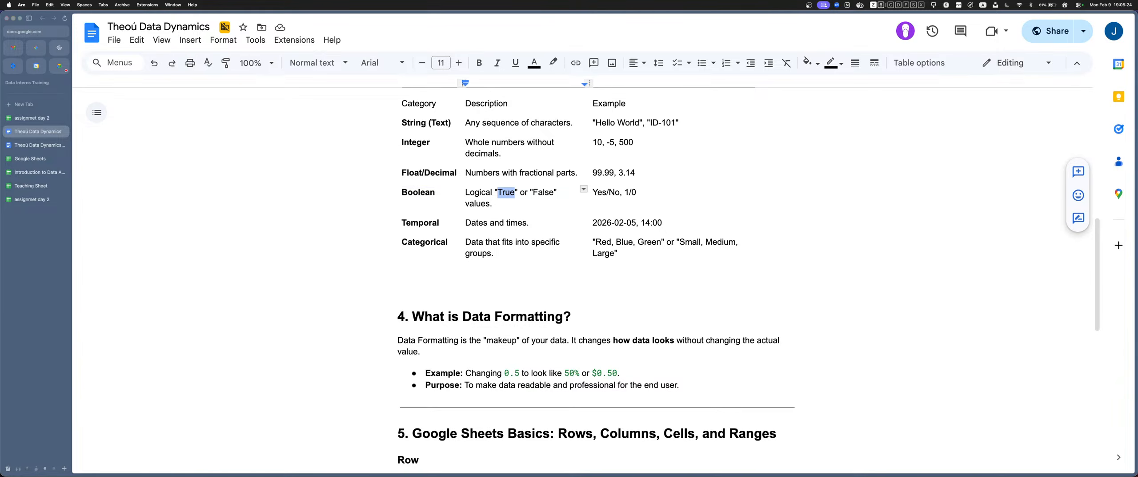
left_click(490, 203)
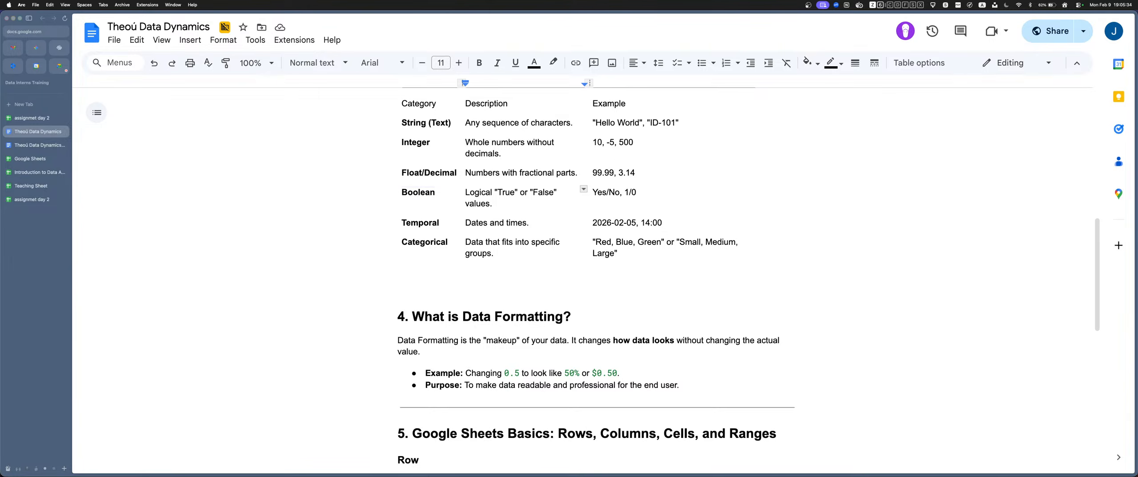
key("Up")
left_click_drag(603, 192, 637, 193)
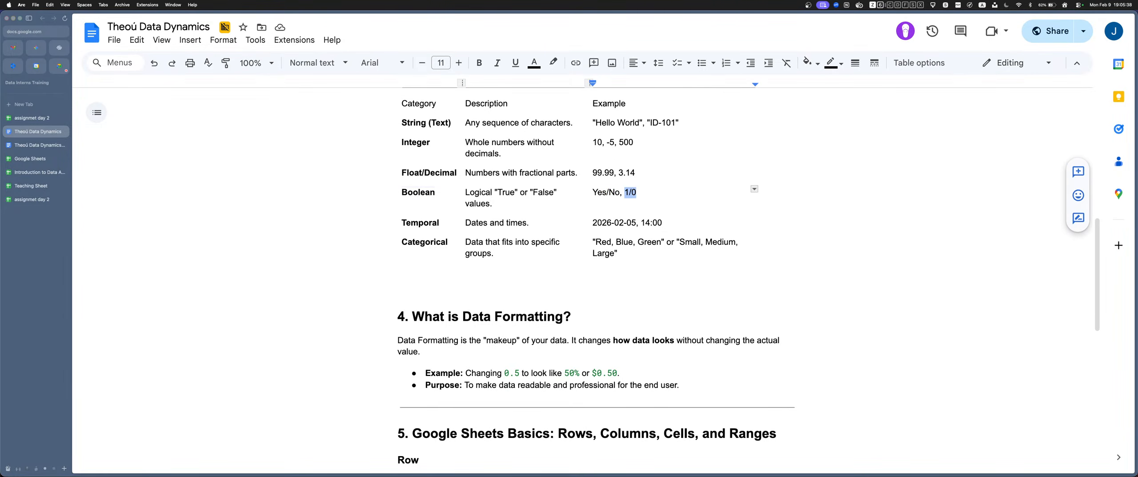
double_click(506, 192)
double_click(543, 192)
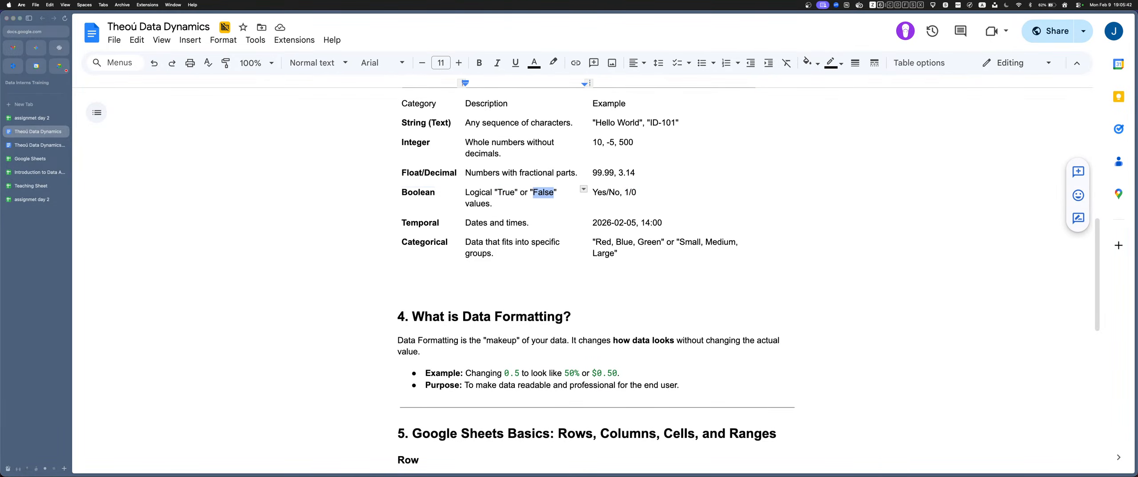
Point out the Temporal category with its dates and times description, and select the Categorical category name
scroll(578, 267, "down", 1)
double_click(420, 198)
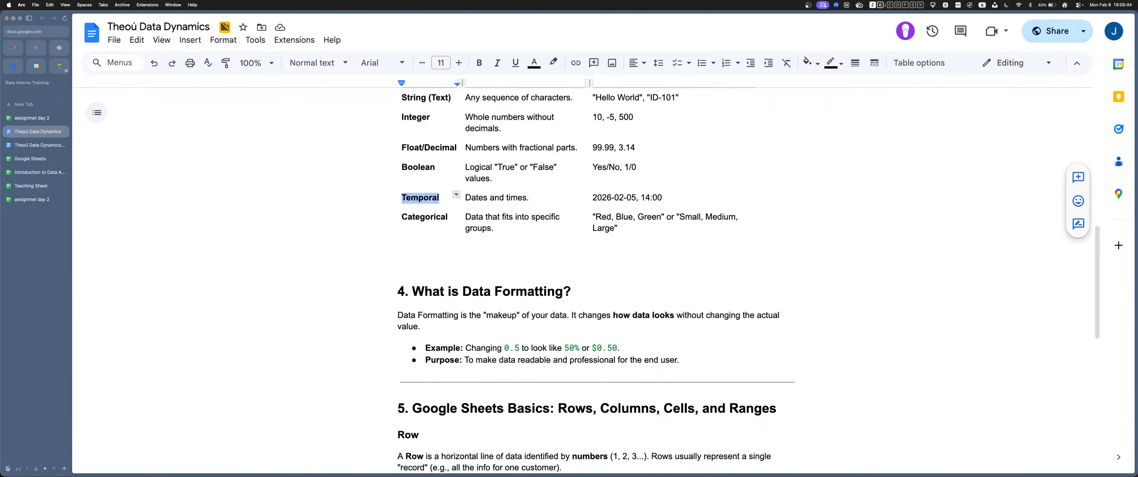
double_click(476, 198)
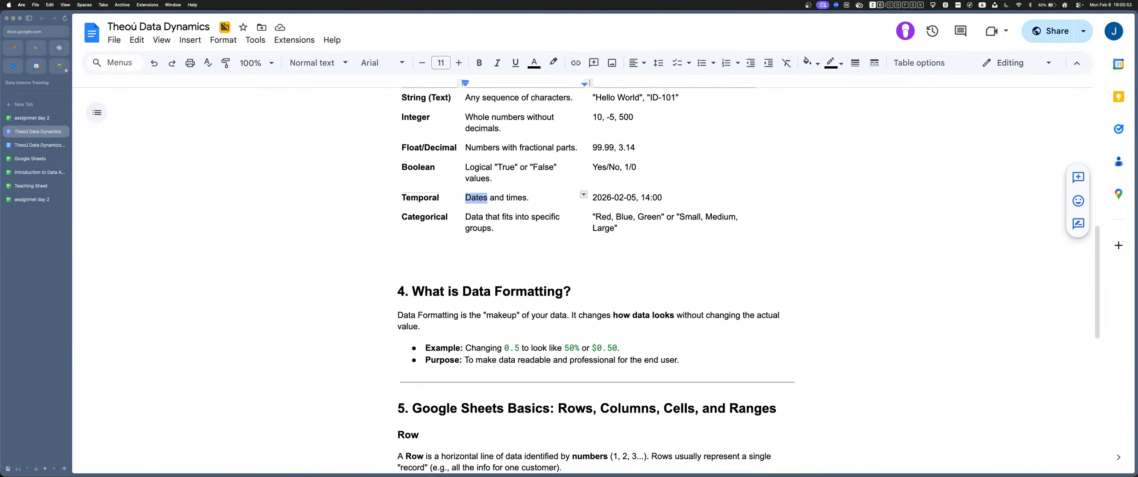
double_click(499, 197)
double_click(424, 217)
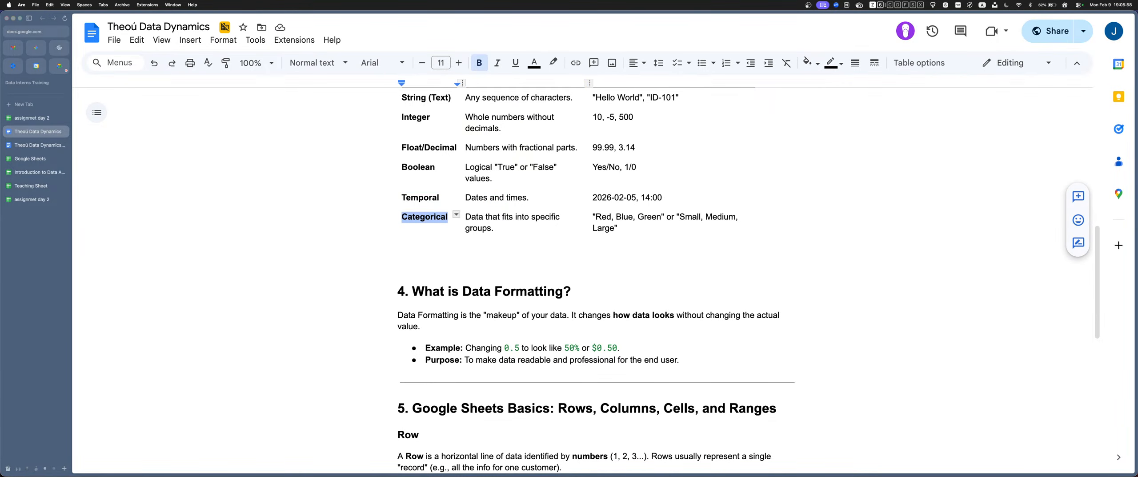
Point out the Categorical row across all its columns and the words "Data Formatting?" in the section 4 heading
left_click(492, 228)
left_click_drag(739, 218, 422, 219)
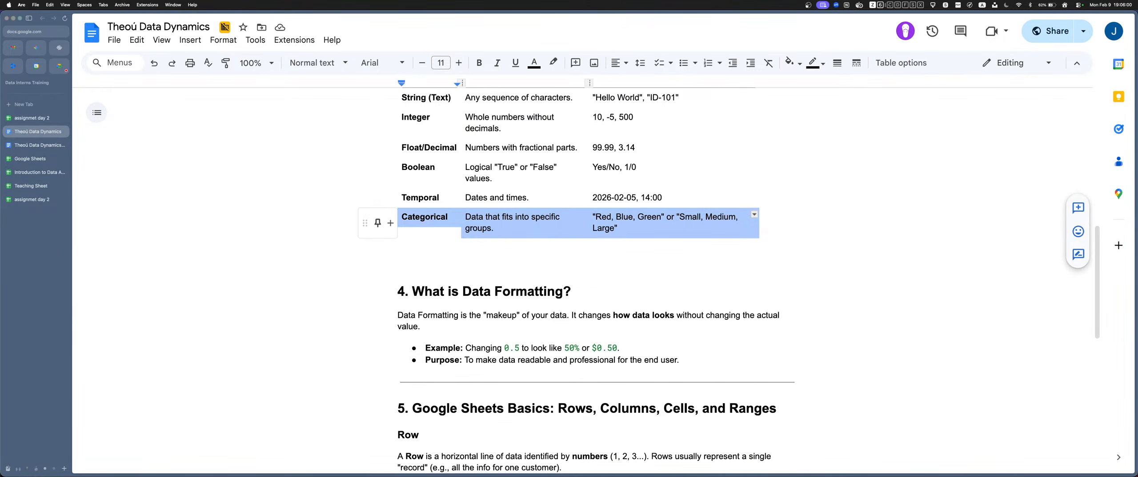
scroll(422, 219, "down", 3)
scroll(595, 276, "down", 1)
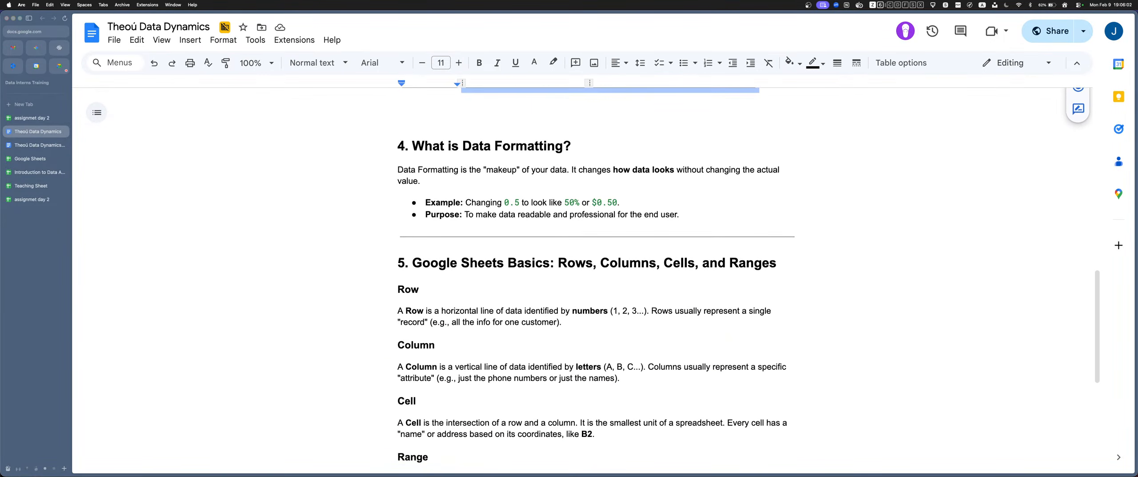
mouse_move(451, 145)
left_mouse_down()
mouse_move(547, 145)
mouse_move(459, 145)
left_mouse_up()
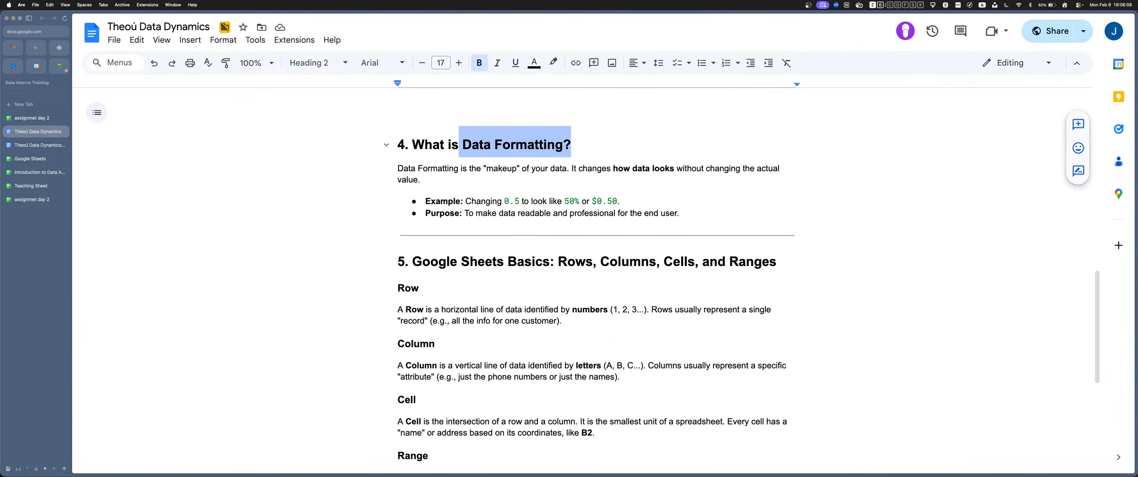
Point out the word "makeup" in the data formatting definition, and the 0.5 and $0.50 values in its example
left_click(469, 169)
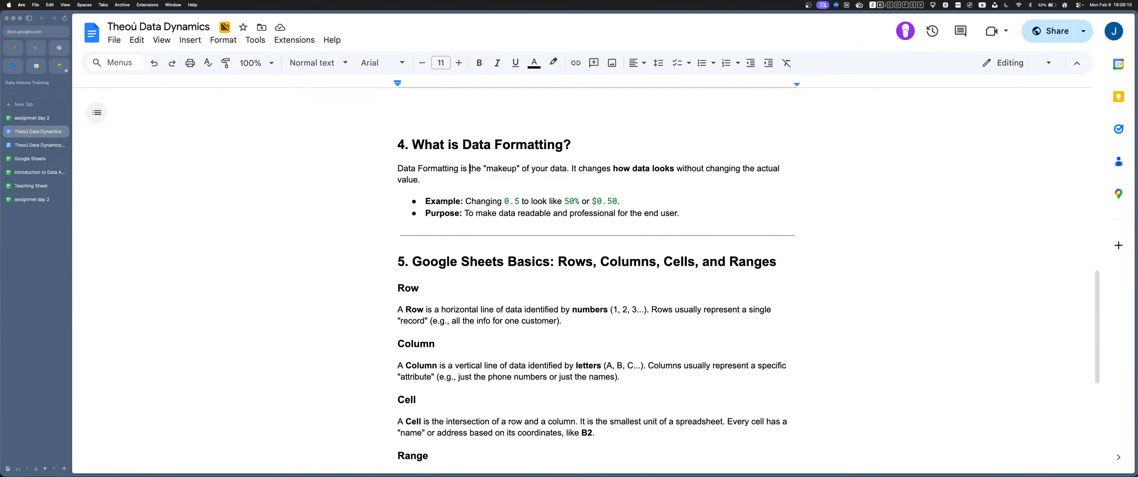
left_click_drag(484, 168, 517, 169)
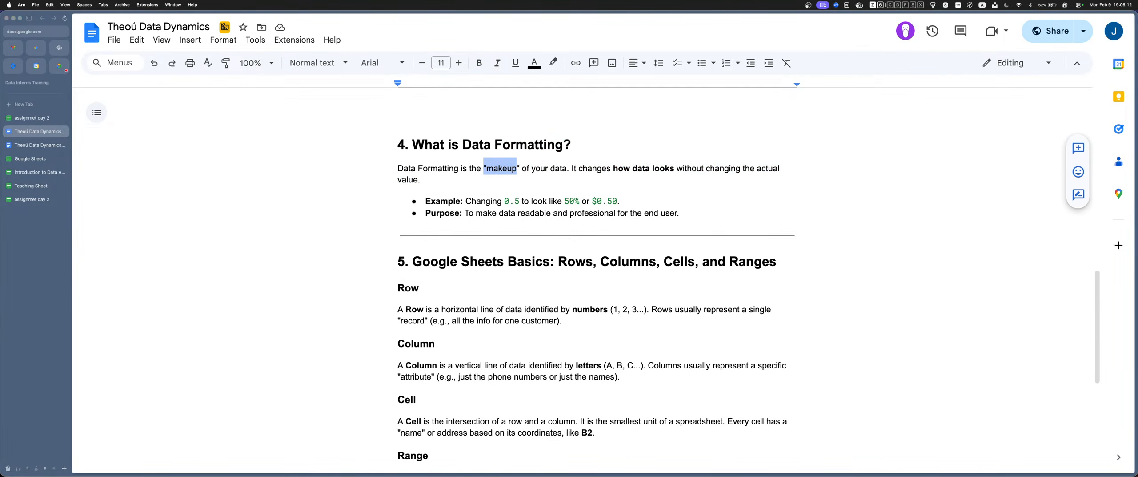
left_click(581, 169)
left_click_drag(520, 201, 502, 202)
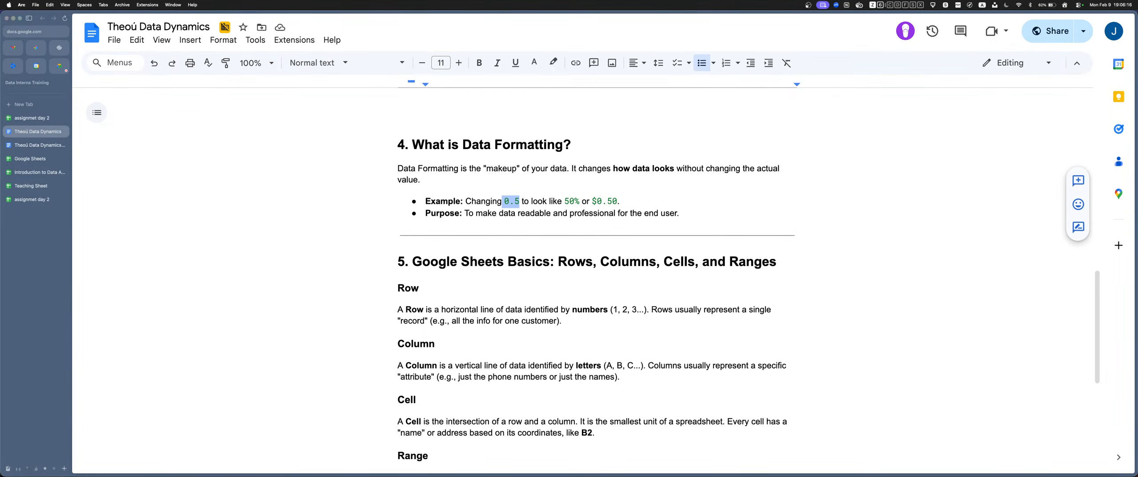
mouse_move(580, 201)
left_mouse_down()
mouse_move(563, 202)
mouse_move(601, 202)
mouse_move(592, 202)
left_mouse_up()
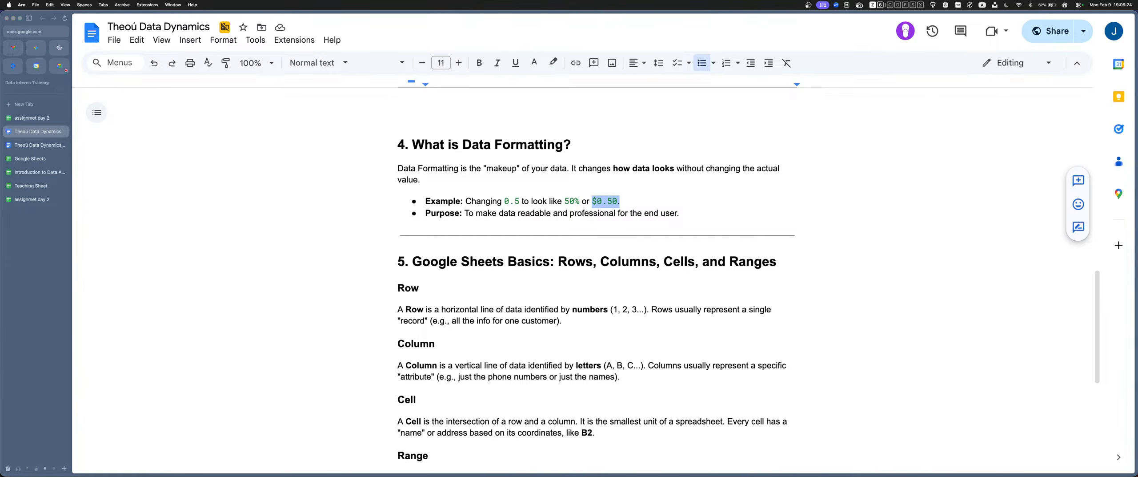
Switch to the Teaching Sheet spreadsheet and enter 0.5 in cell G9 of the Members sheet
left_click(36, 159)
left_click(35, 172)
left_click(35, 186)
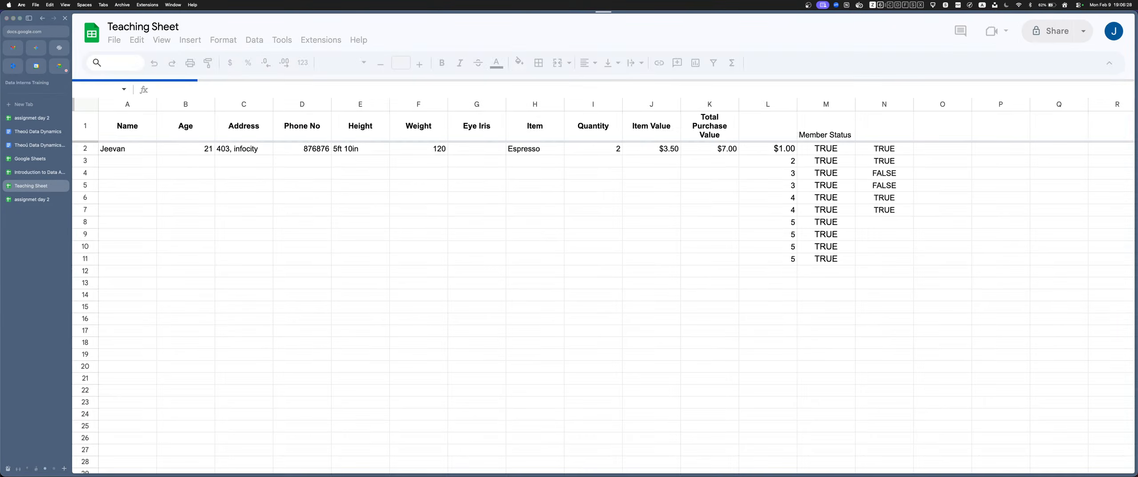
type("0.5")
key("Return")
Enter the formula =G9*100 in cell H9 to express the decimal beside it as a percentage figure
key("Up")
key("Right")
type("=")
key("Left")
type("*")
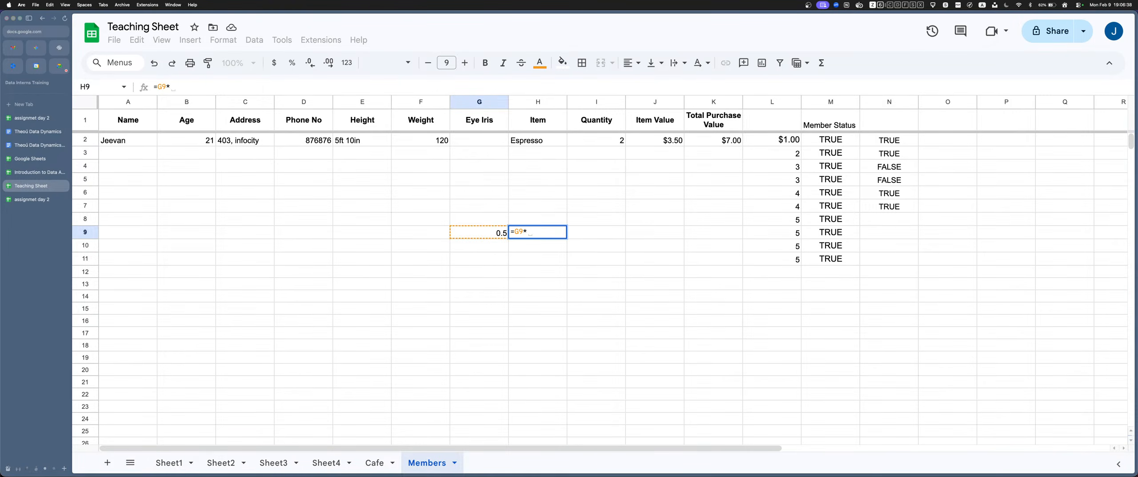
type("100")
key("Return")
key("Up")
key("Return")
key("Return")
key("Up")
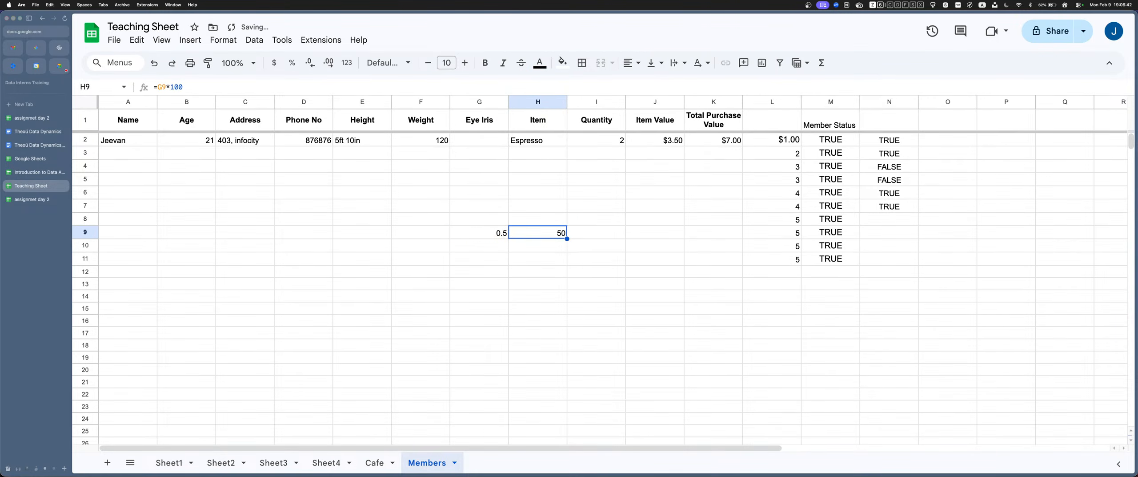
Change the value in G9 to 0.05 and open the formula in H9 to show what it references
key("Left")
key("shift+Right")
key("shift+Left")
key("Return")
key("Left")
type("0")
key("Return")
key("Up")
key("Return")
key("Return")
key("Up")
key("Right")
key("Return")
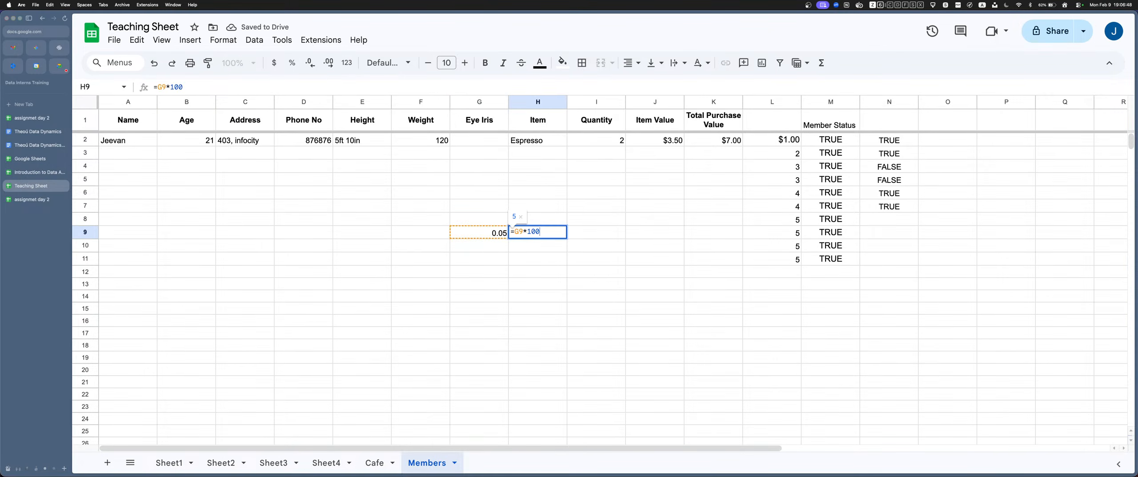
Set the value in G9 back to 0.5 and reopen that cell for editing
key("Return")
key("Left")
key("Up")
key("Return")
key("Left")
key("BackSpace")
key("Tab")
key("Return")
key("Return")
key("Up")
key("Left")
key("Return")
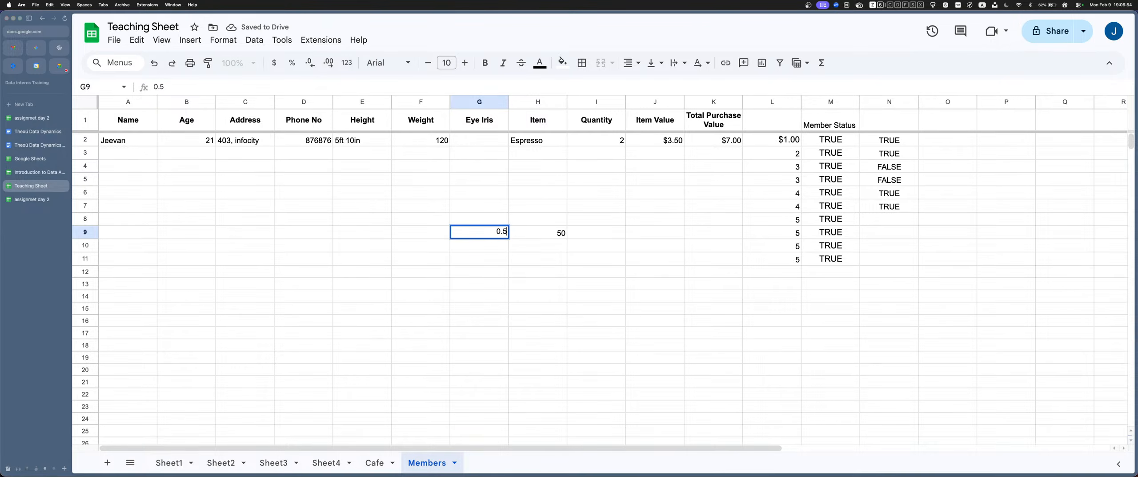
Enter a backslash in G10 and change the value in G9 to 1
key("Return")
type("\\")
key("Up")
key("Return")
key("Left")
key("shift+Left")
key("BackSpace")
key("Return")
key("Up")
key("Right")
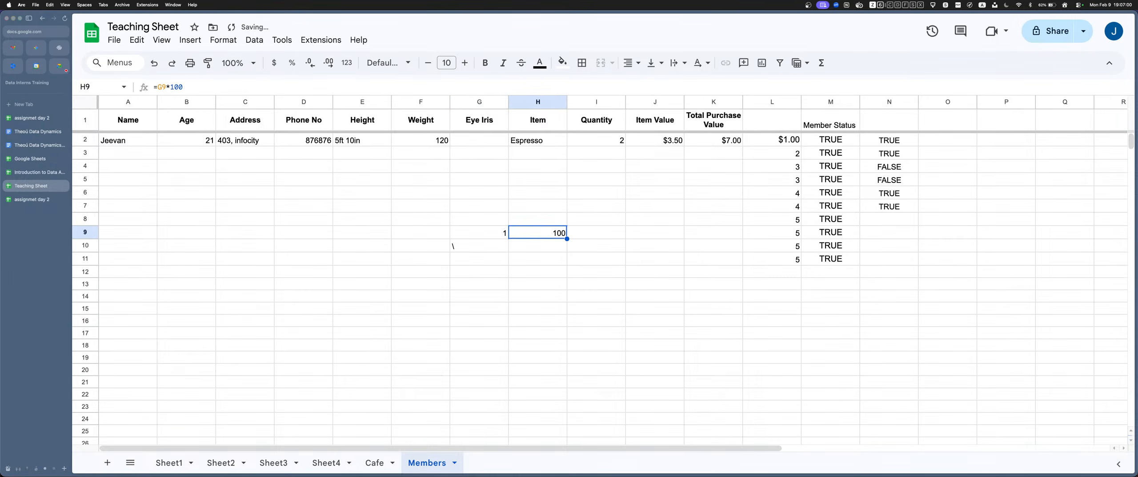
Examine the value in G9 and the multiplication formula in H9
key("Left")
key("shift+Right")
key("Right")
key("Return")
key("Return")
key("Up")
key("Left")
key("Return")
key("Return")
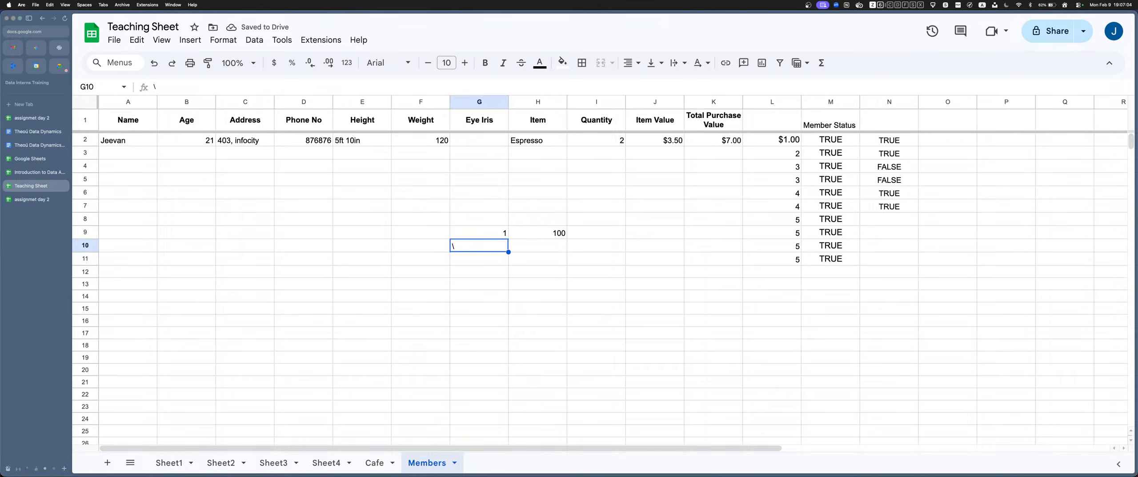
Clear the demonstration entries from the range G9:H10
key("Up")
key("Right")
key("shift+Left")
key("shift+Down")
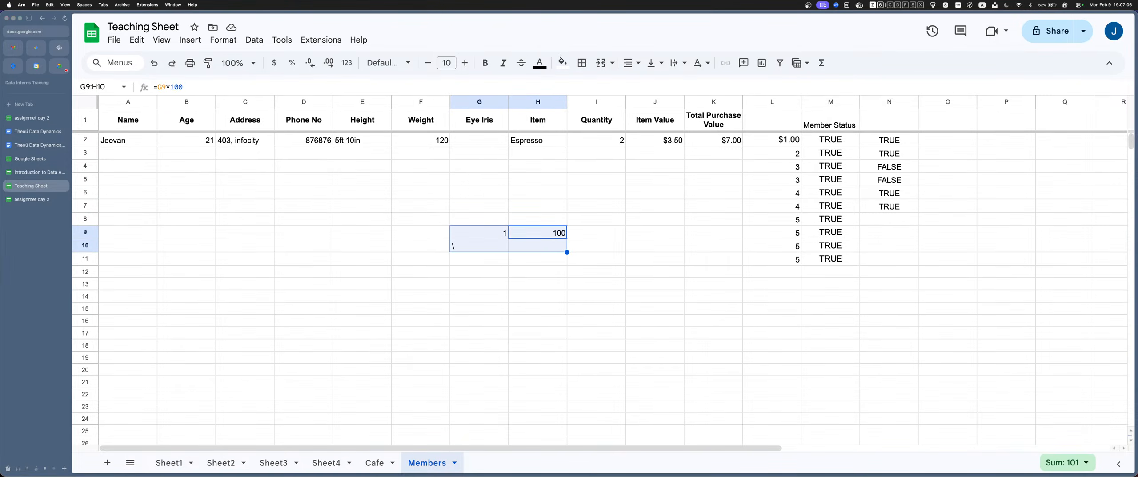
key("BackSpace")
Return to the Theoú Data Dynamics document and point out "Google Sheets Basics" and "Rows, Columns, Cells, and Ranges" in the section 5 heading
left_click(38, 131)
scroll(596, 267, "down", 2)
scroll(596, 266, "down", 1)
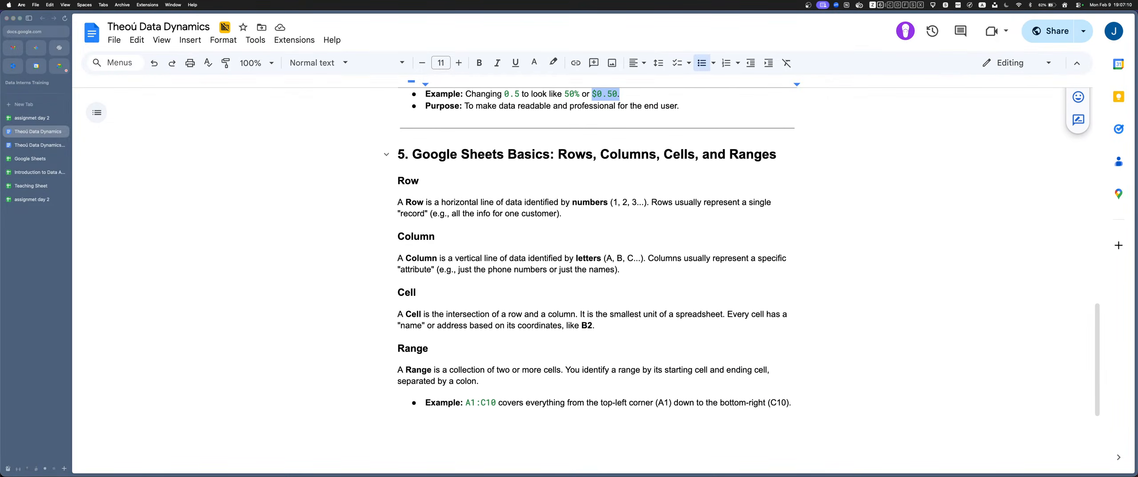
left_click_drag(412, 154, 420, 180)
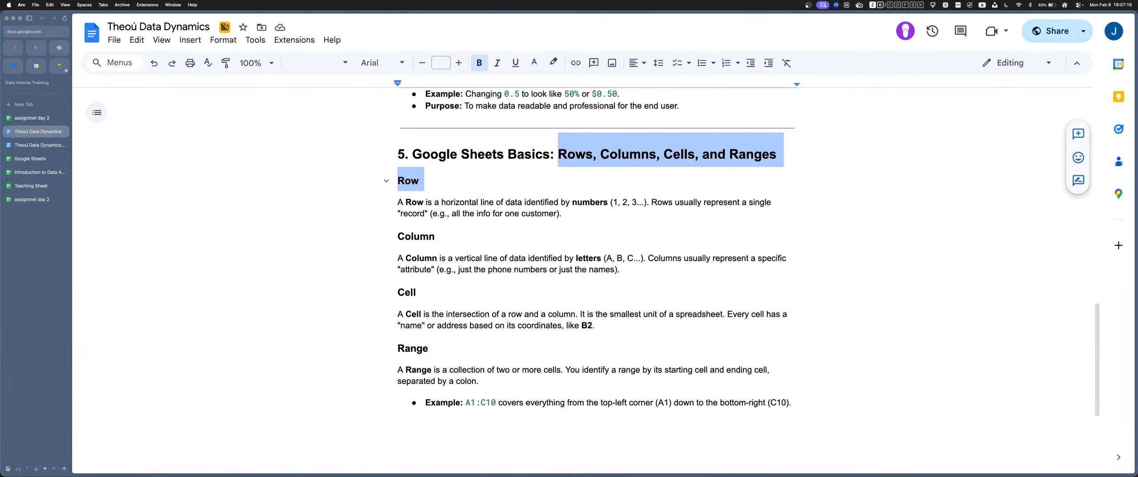
left_click_drag(554, 154, 777, 180)
left_click(413, 154)
left_click_drag(413, 153, 550, 154)
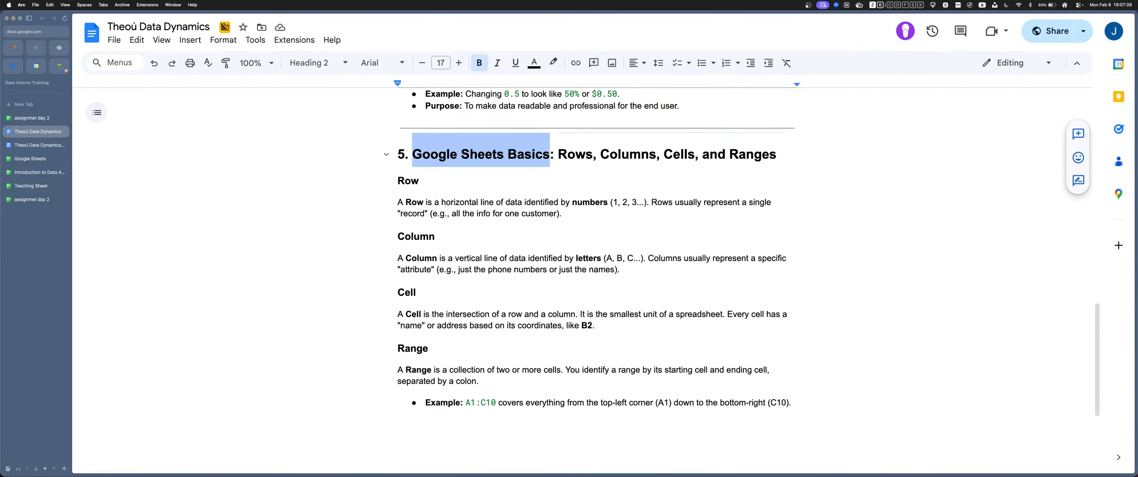
left_click(567, 154)
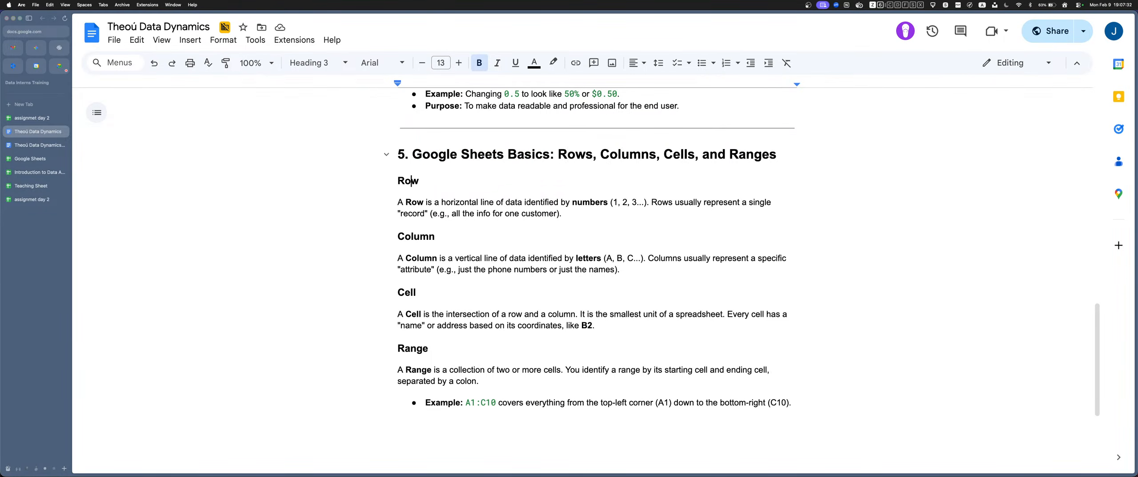
key("shift+Down")
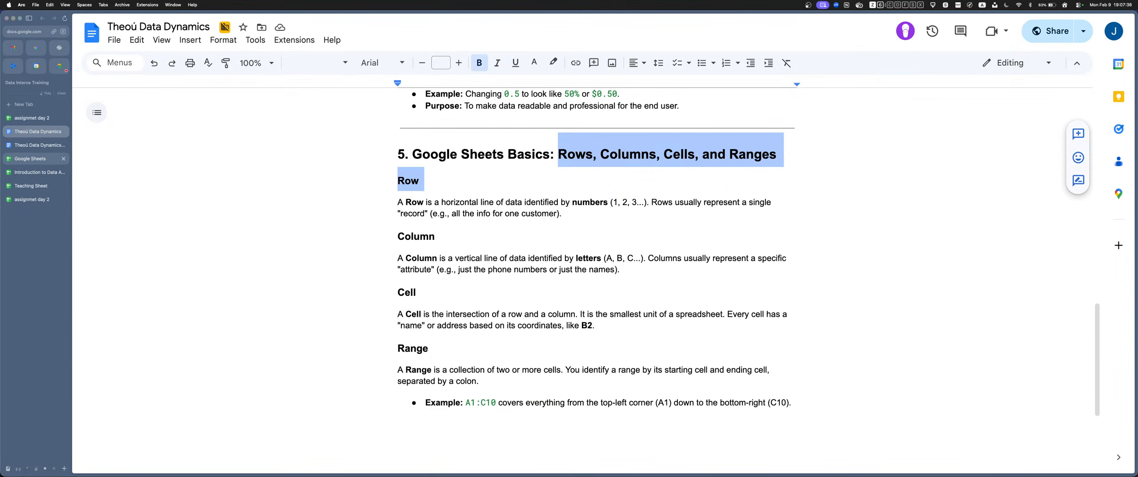
Switch to the Teaching Sheet and demonstrate rows by selecting rows 29, 31 and 32, then rows 26 to 67 and 43 to 50
left_click(31, 186)
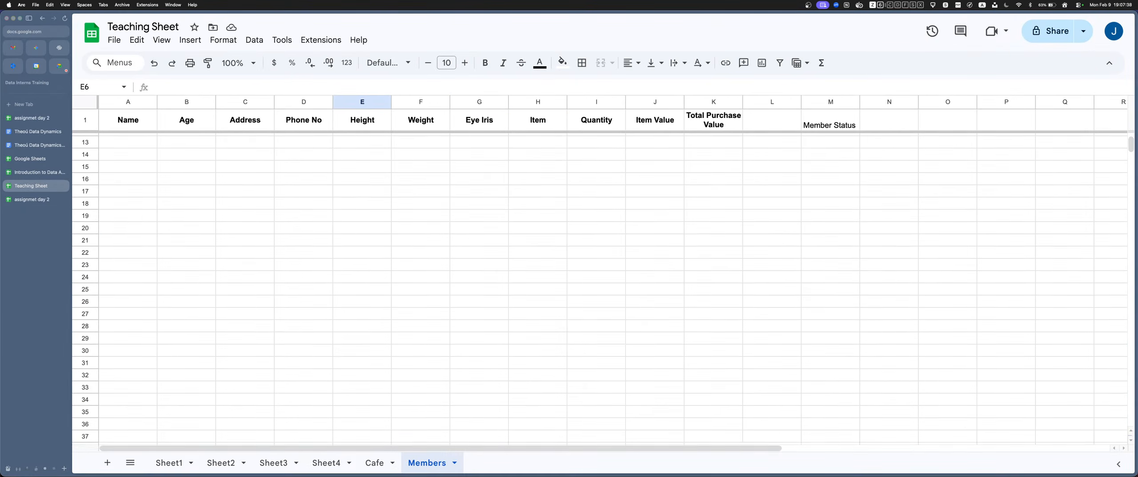
scroll(85, 207, "down", 4)
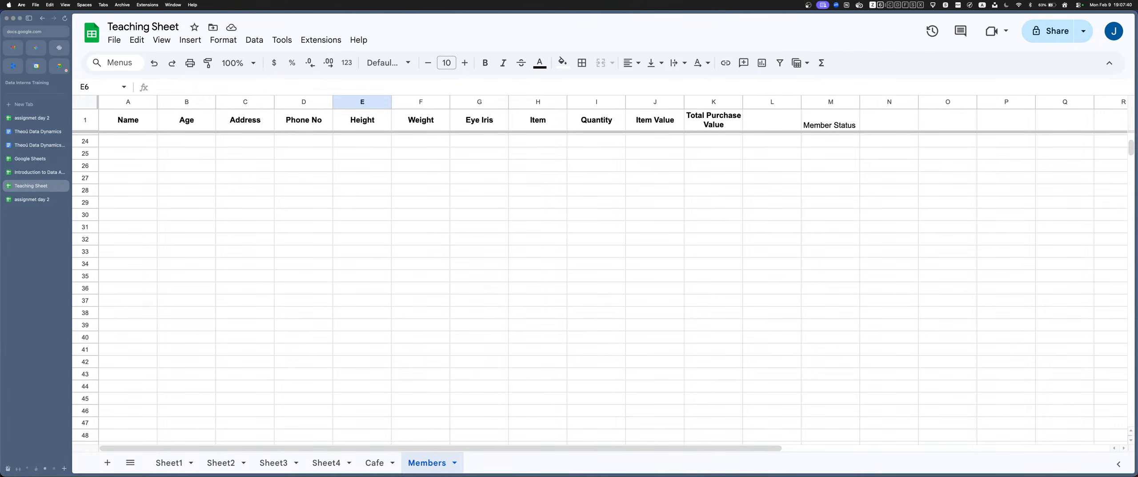
left_click(85, 203)
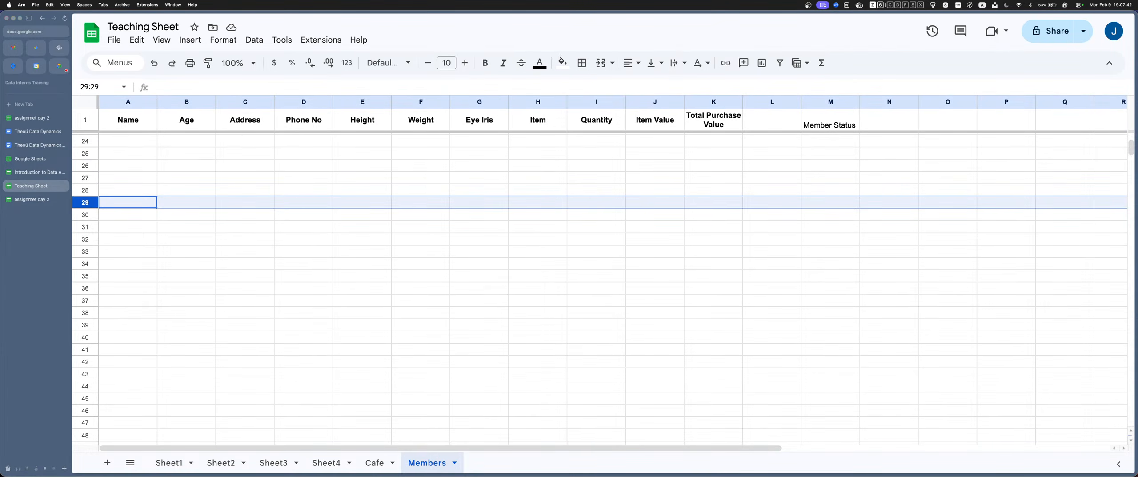
left_click(85, 227)
left_click(85, 240)
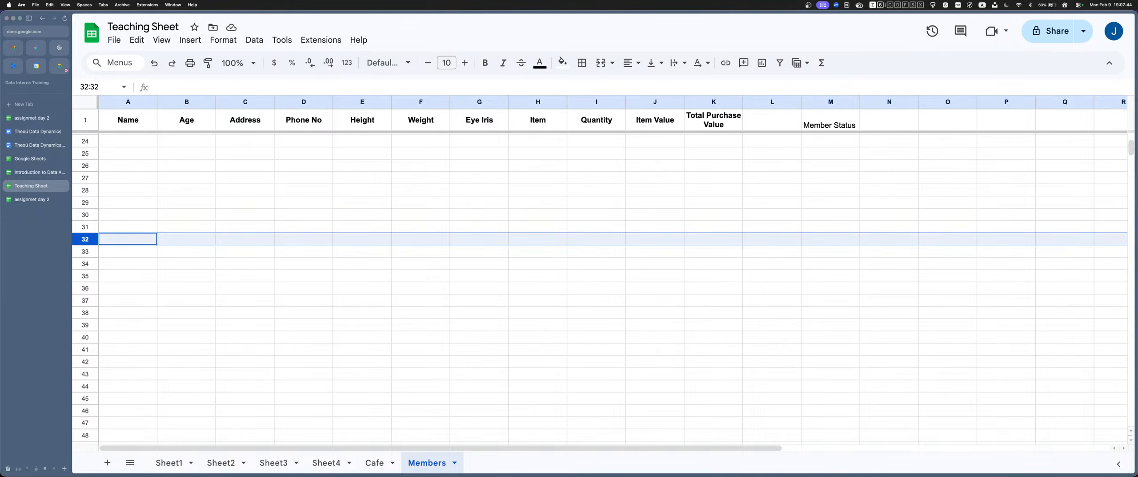
left_click_drag(85, 166, 85, 447)
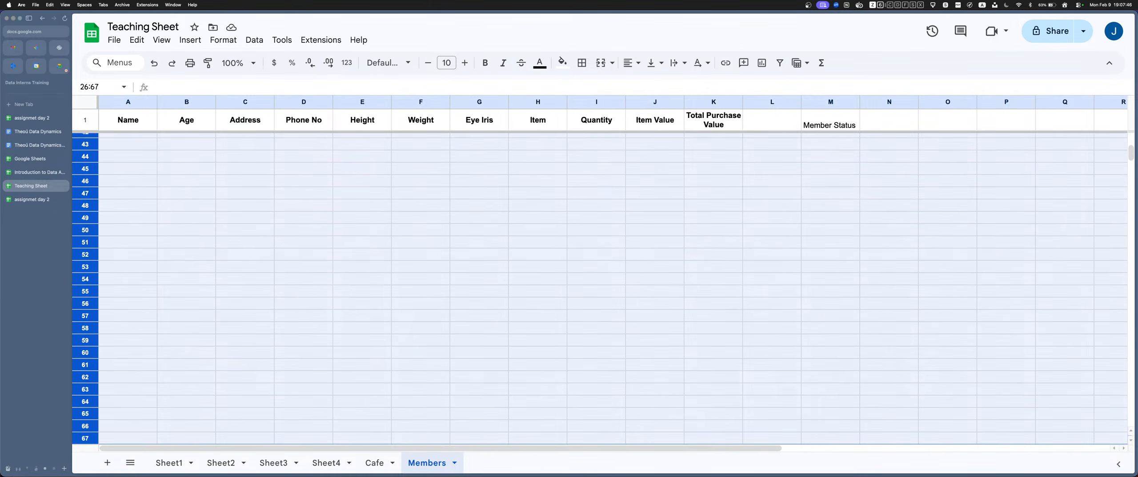
left_click(245, 242)
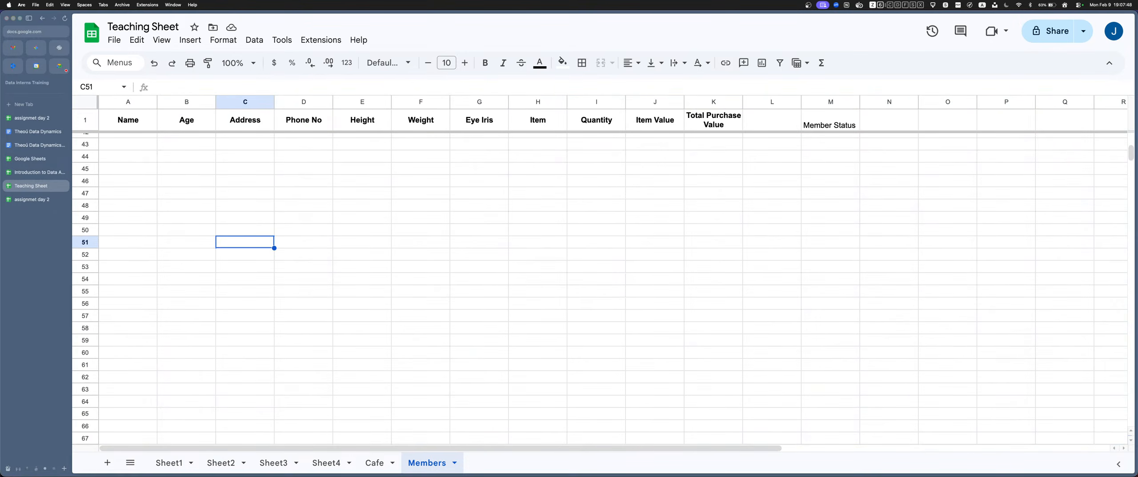
left_click_drag(85, 144, 85, 229)
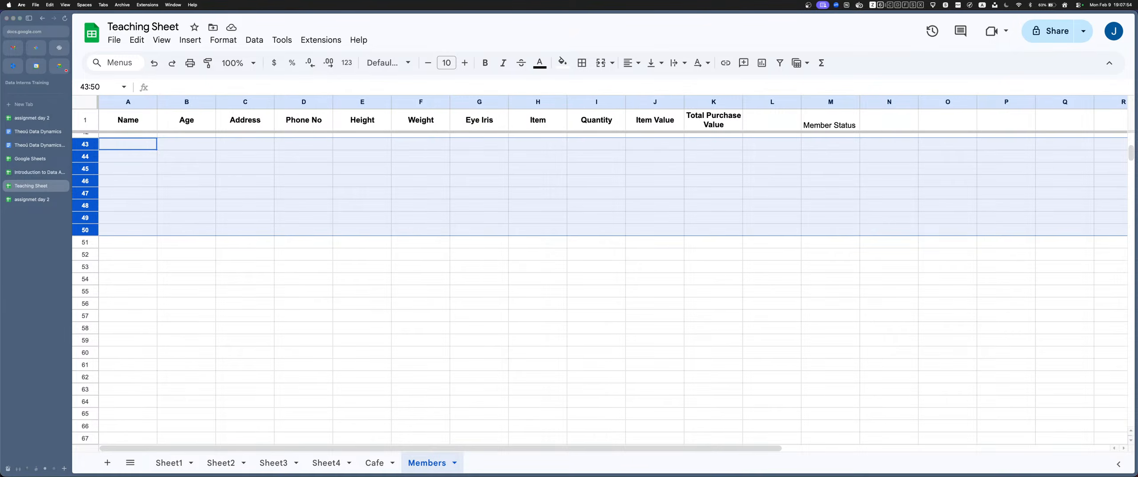
Demonstrate columns by selecting B through O, and individual cells by selecting L45, D47 and A48
left_click_drag(187, 102, 948, 102)
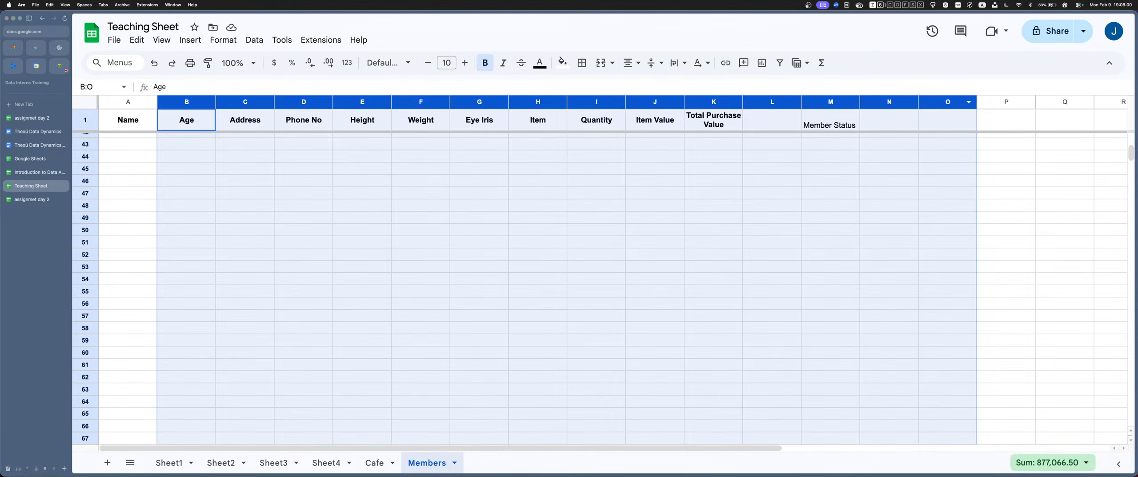
left_click(772, 169)
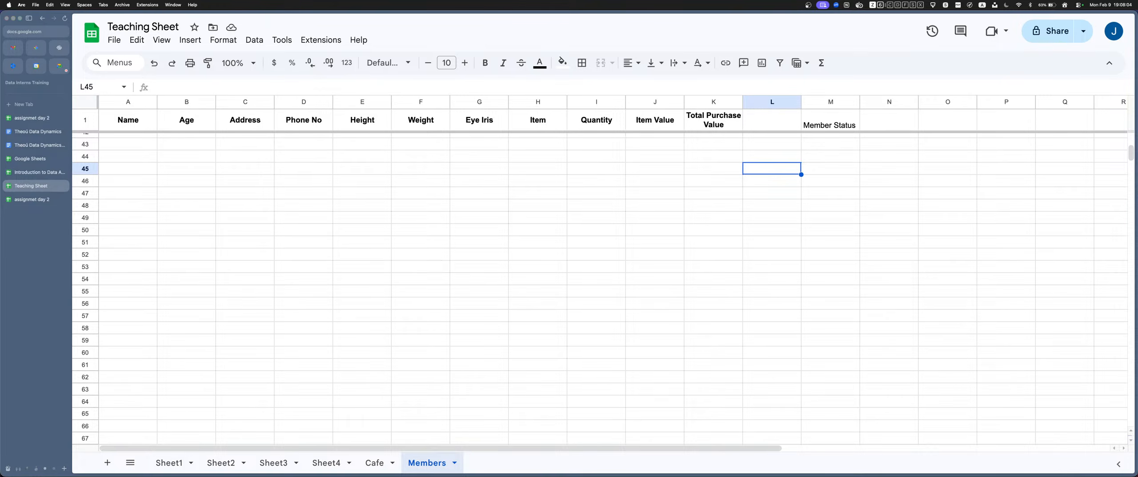
left_click(303, 193)
left_click(128, 205)
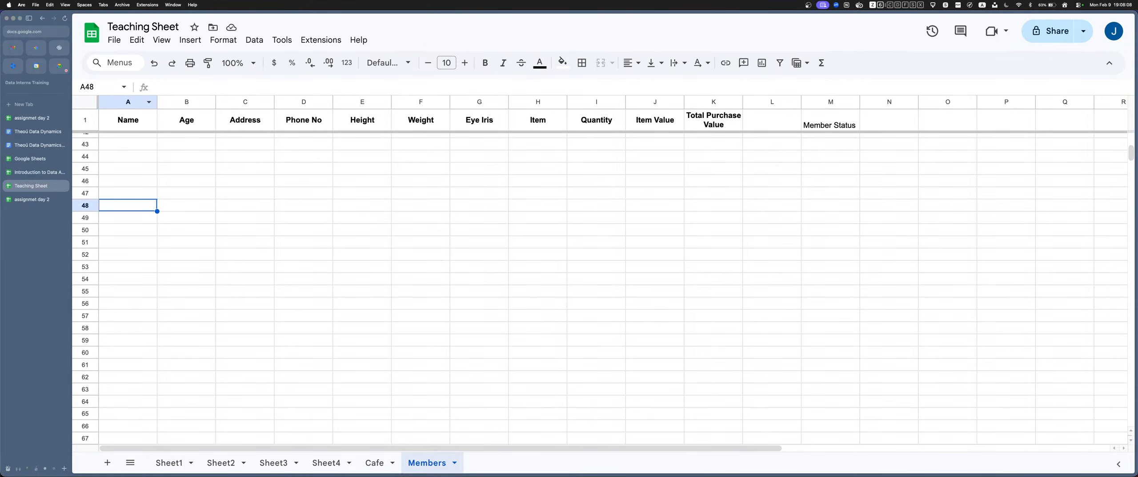
Jump from A59 to the last row of the Members sheet and select row 1000 to show where the rows end
left_click(128, 340)
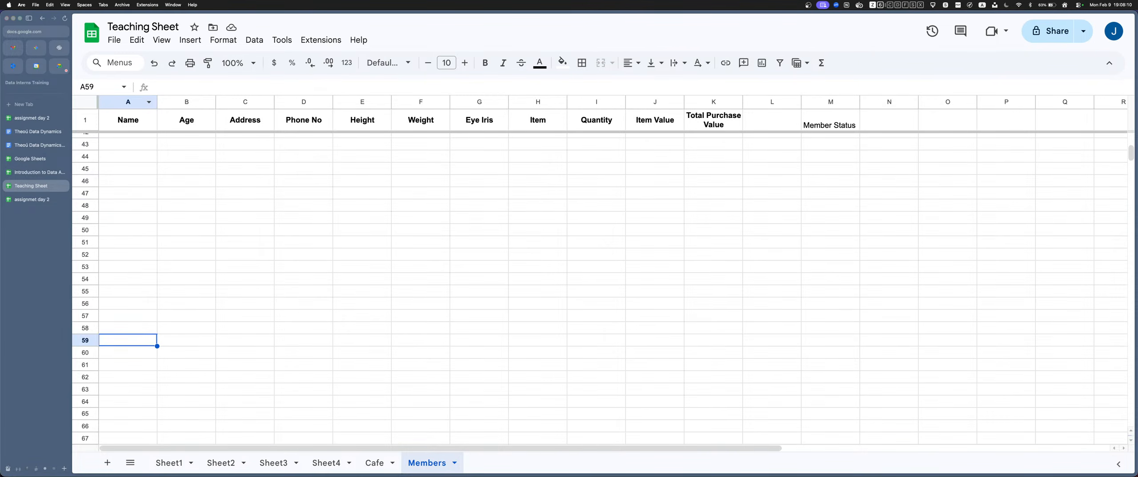
key("super+Down")
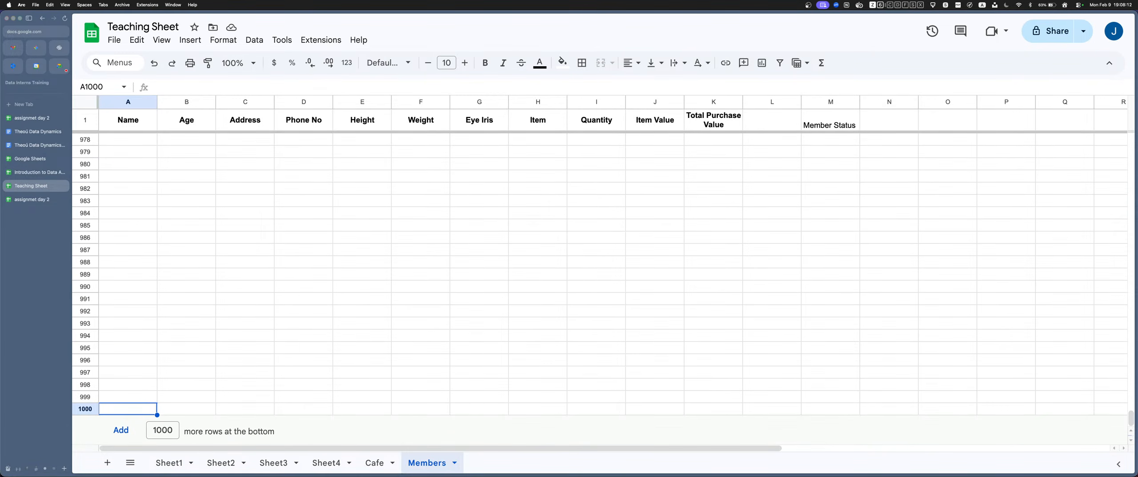
key("super+Up")
key("super+Down")
left_click(85, 409)
left_click(245, 311)
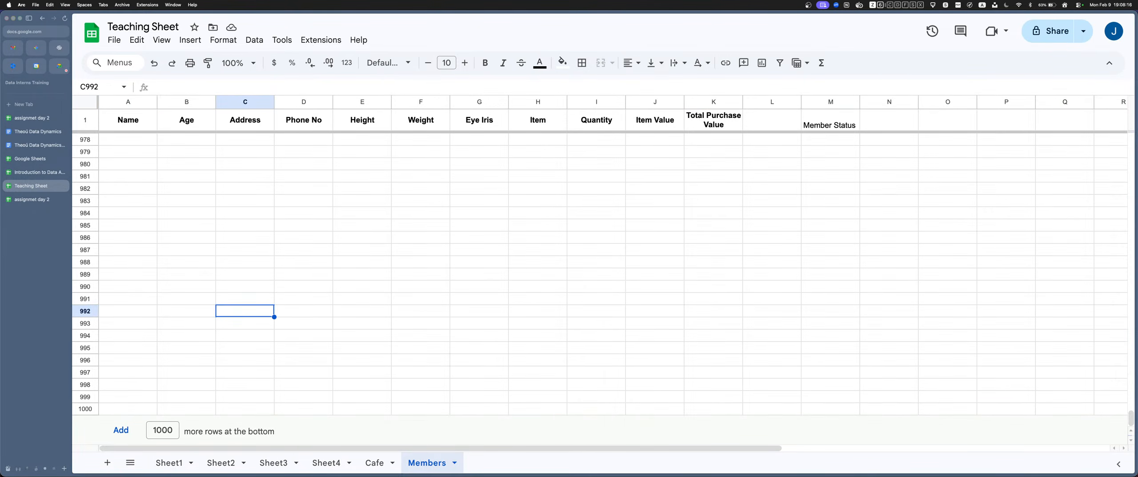
Select columns N through Z to show where the columns end, and return to cell A1
left_click(889, 102)
key("super+shift+Right")
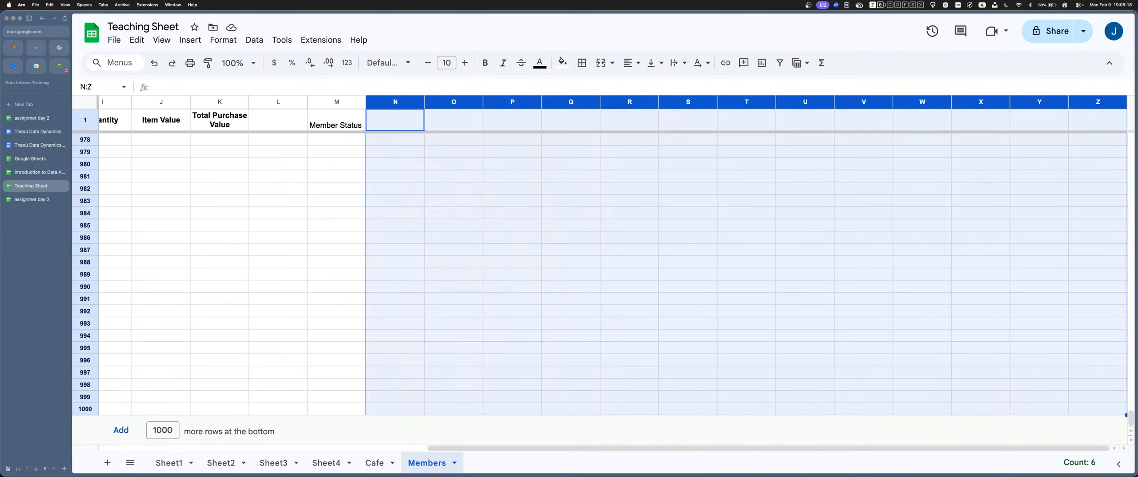
key("super+Left")
key("super+Left")
key("super+Left")
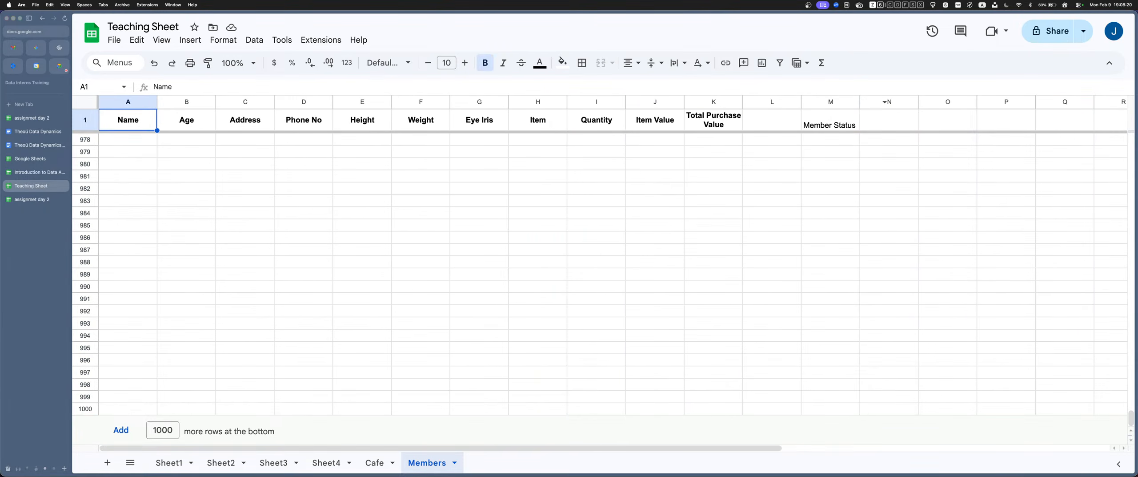
Move through the cells of column A to A3, then select cells B21 and D21 in the Members sheet
key("Down")
key("Down")
key("Up")
key("Up")
key("Down")
key("Down")
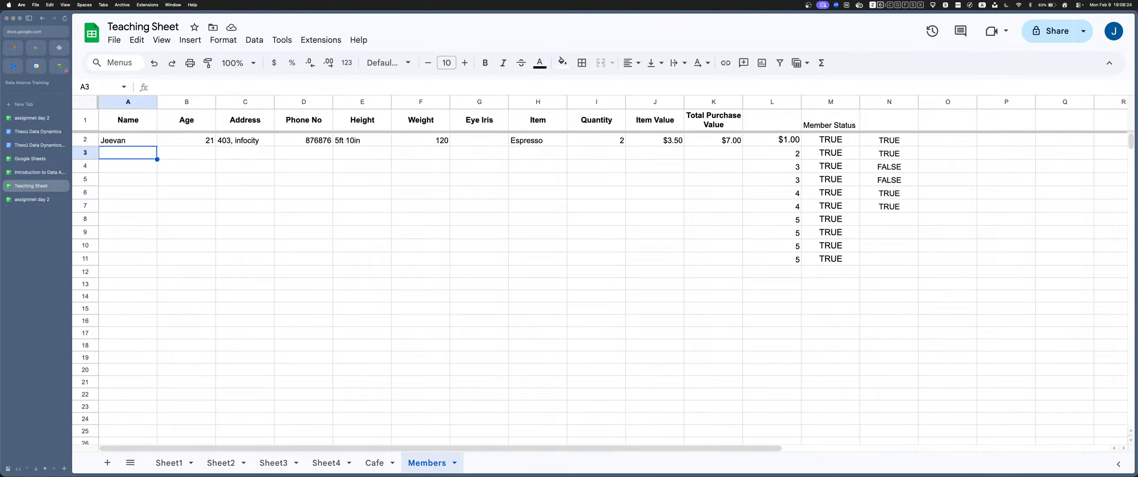
scroll(599, 283, "down", 5)
left_click(187, 188)
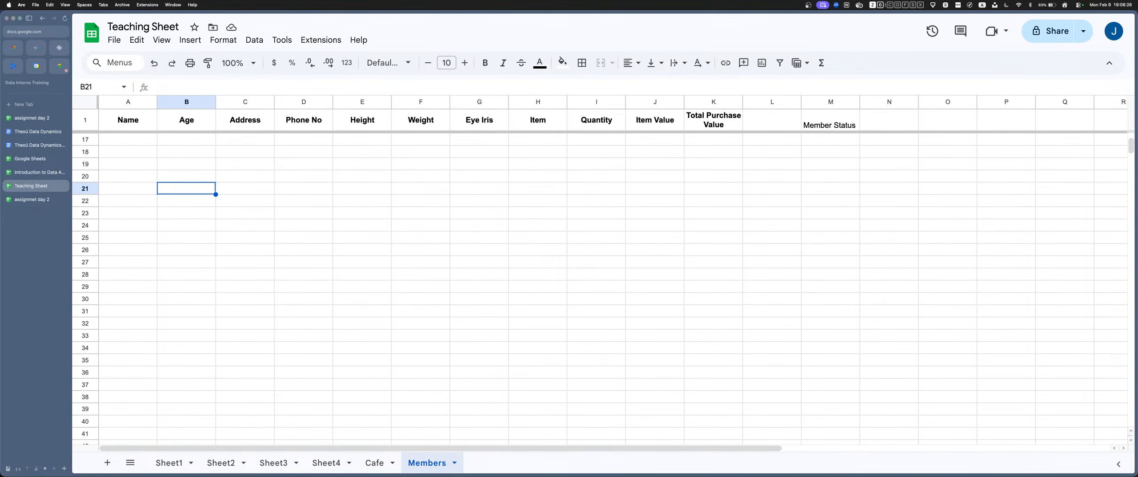
left_click(303, 188)
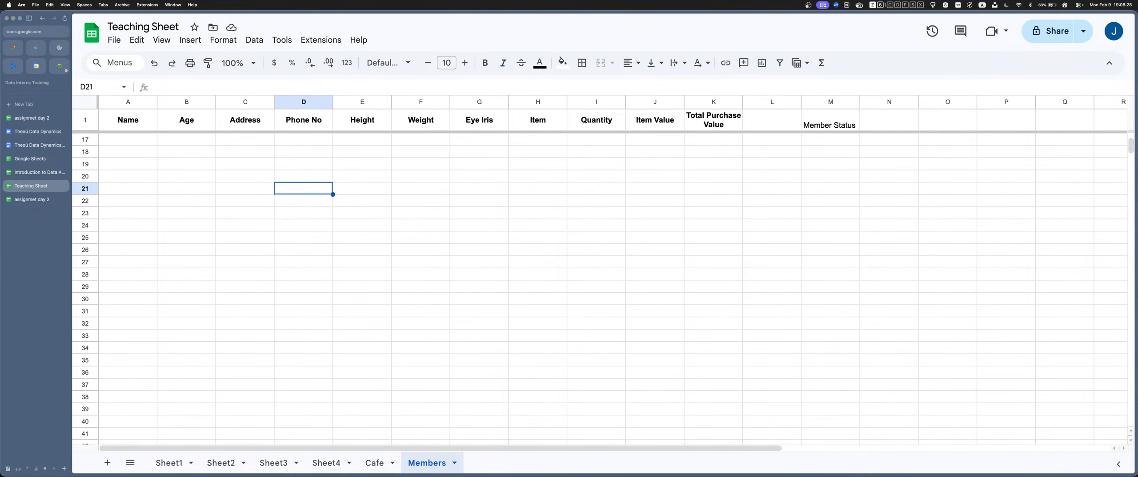
Open the empty cells D21 and E21 for editing one after the other and leave them blank
double_click(304, 188)
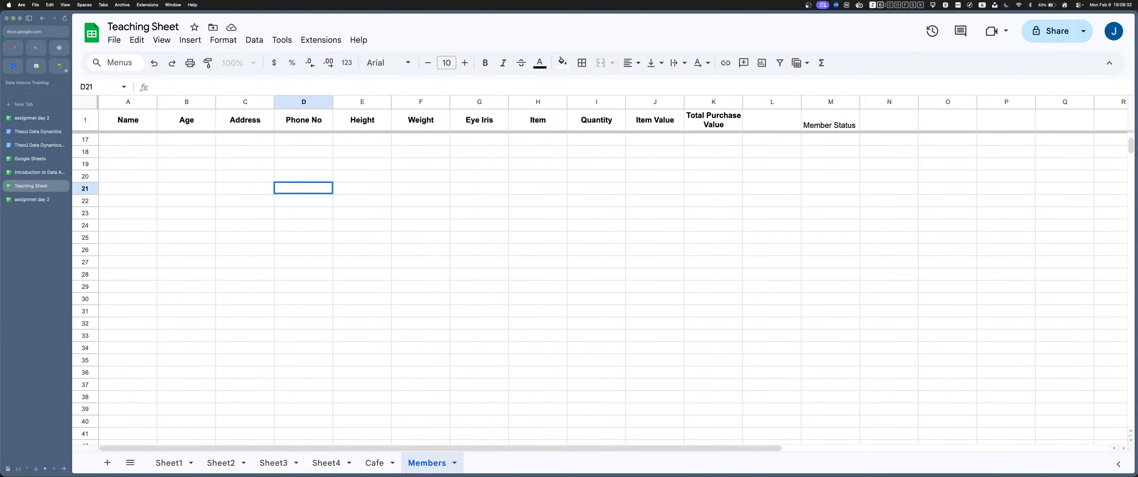
key("Return")
key("Up")
key("Right")
key("Return")
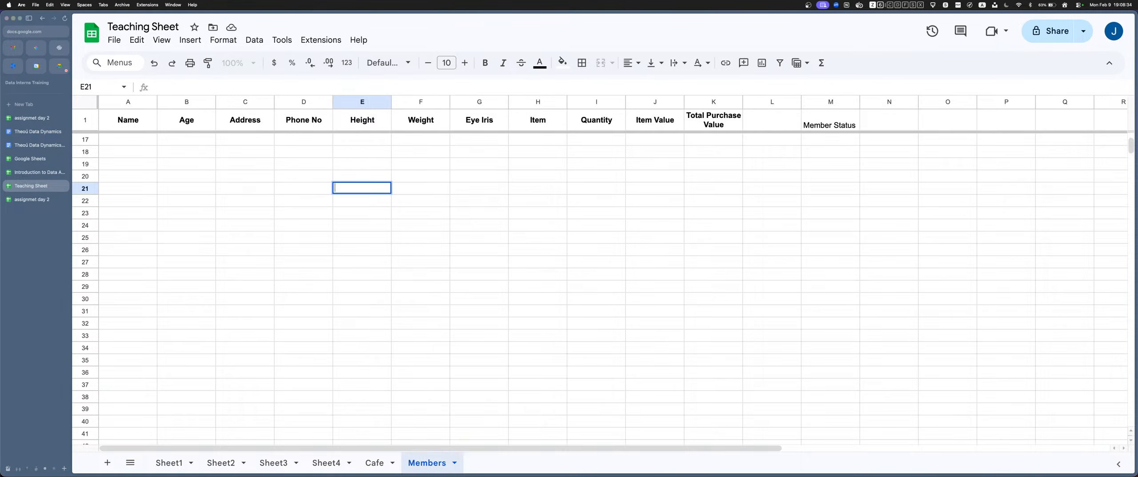
key("Return")
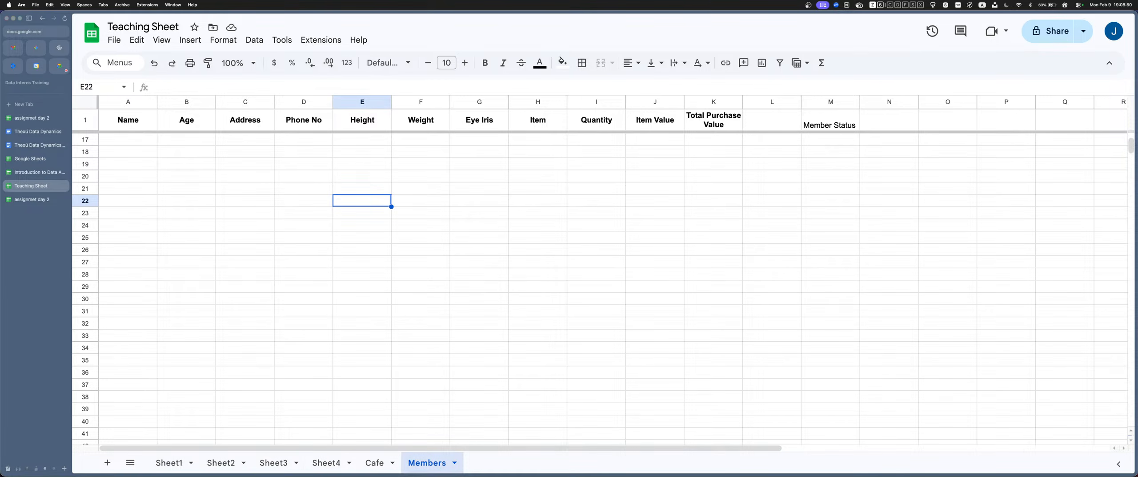
Switch to the Cafe sheet and show its sheet options, including renaming
left_click(374, 463)
right_click(374, 462)
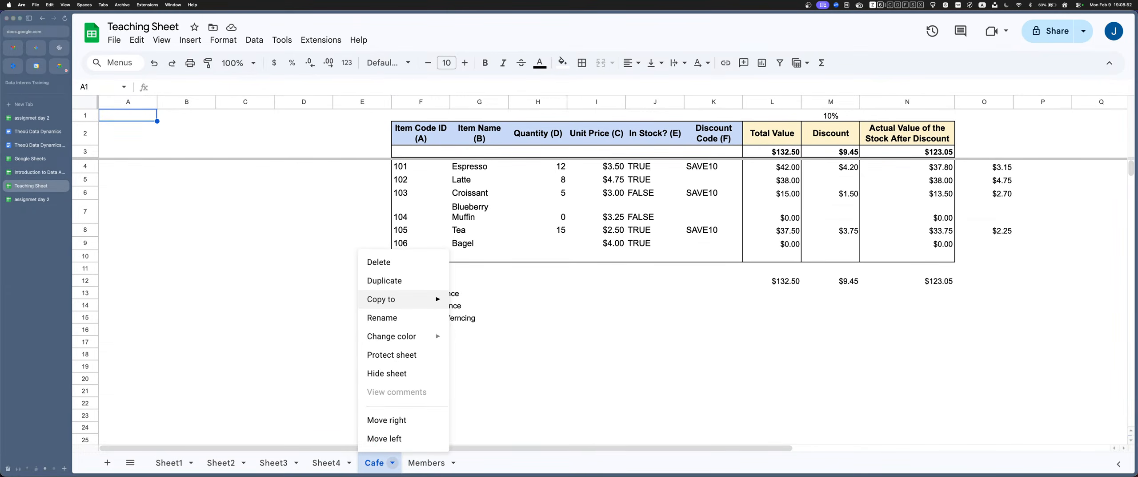
left_click(387, 318)
key("Escape")
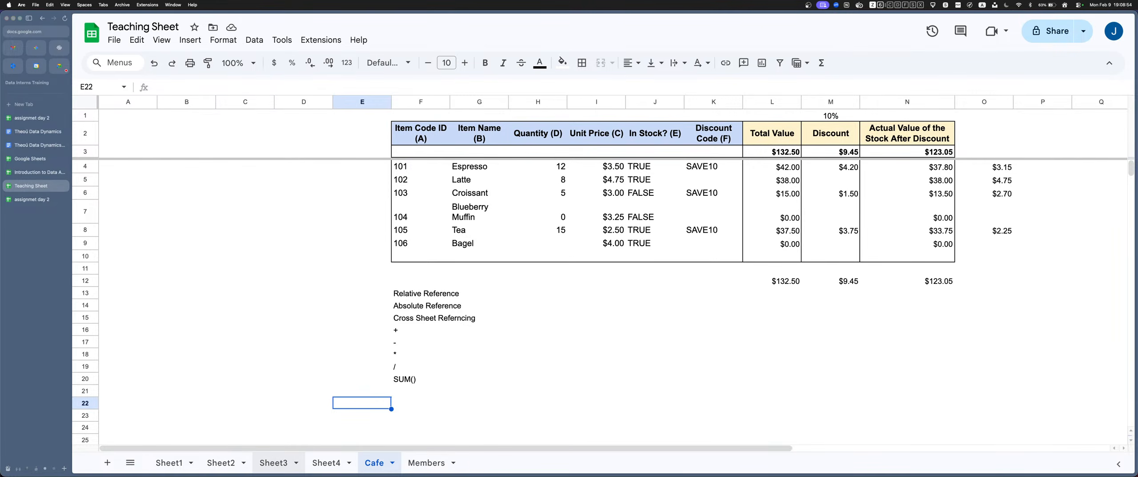
Switch to Sheet3, select a block of blank cells, and select cell C34 further down the sheet
left_click(274, 462)
left_click(304, 238)
left_click_drag(186, 250, 655, 360)
scroll(655, 360, "down", 6)
left_click(245, 239)
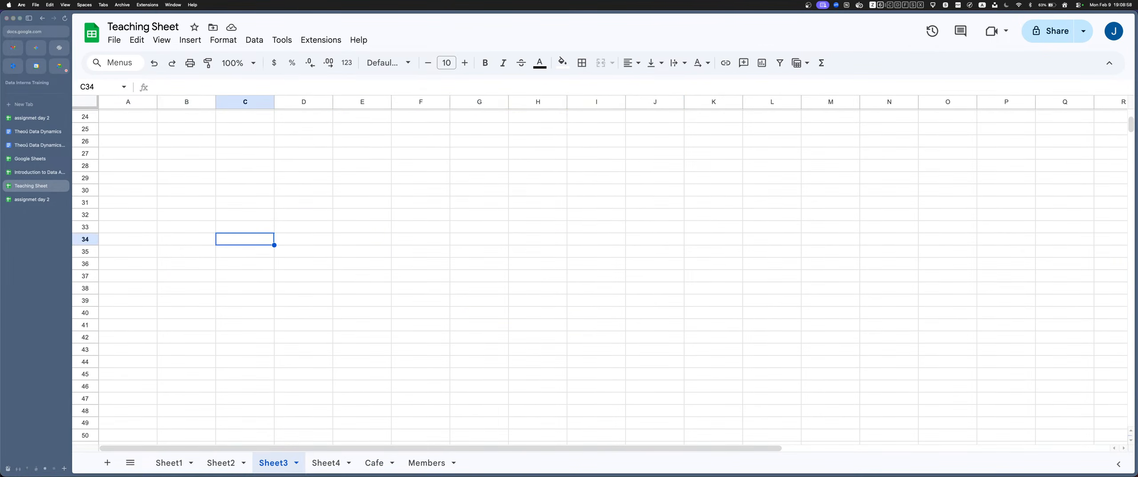
Demonstrate renaming the spreadsheet by adding 1 to the title Teaching Sheet and removing it again
mouse_move(112, 28)
left_mouse_down()
mouse_move(180, 27)
mouse_move(95, 30)
left_mouse_up()
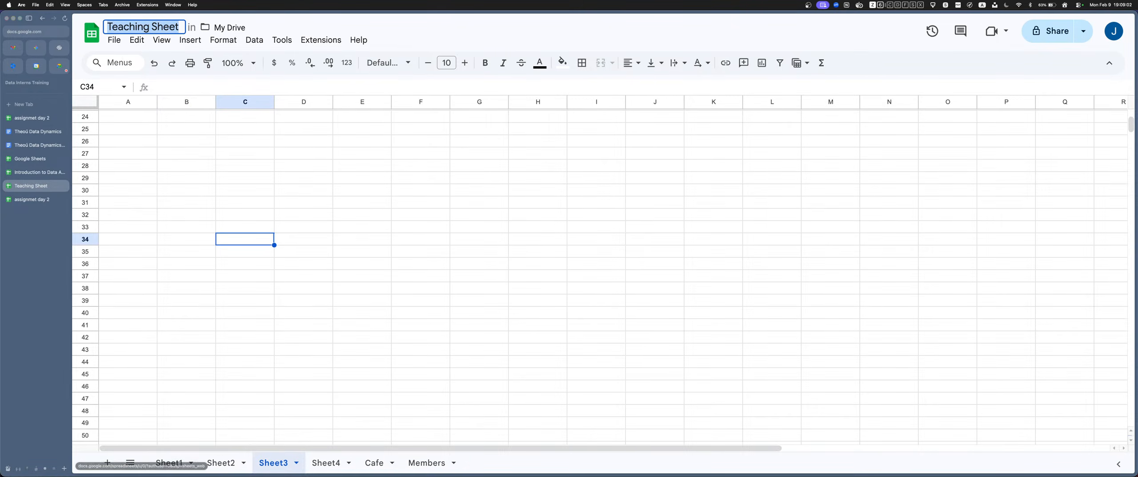
key("Return")
left_click(185, 27)
type("1")
key("BackSpace")
key("BackSpace")
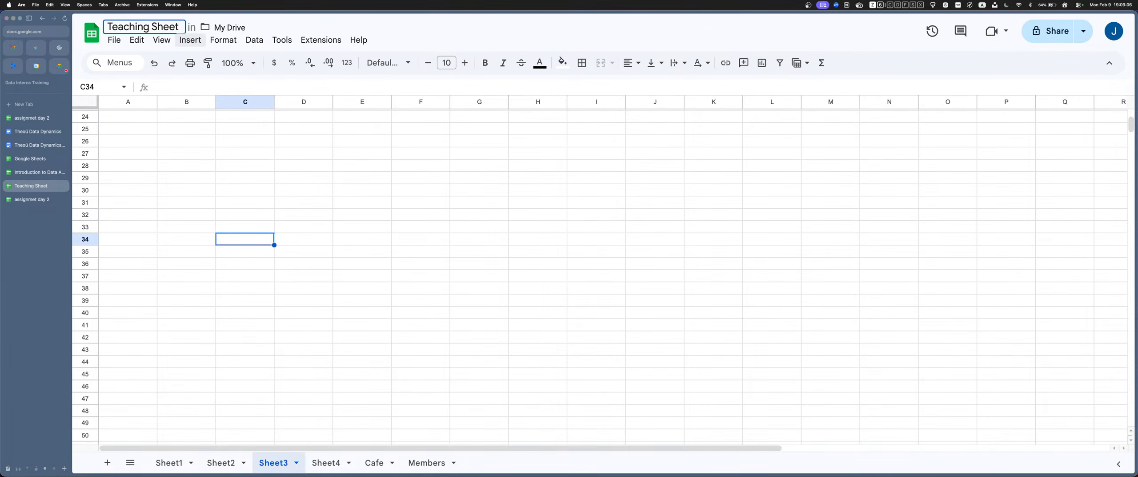
key("Return")
Demonstrate cell selections in Sheet3 with C27 and E27, a larger block starting at D27, and the range D27:E27
left_click(250, 153)
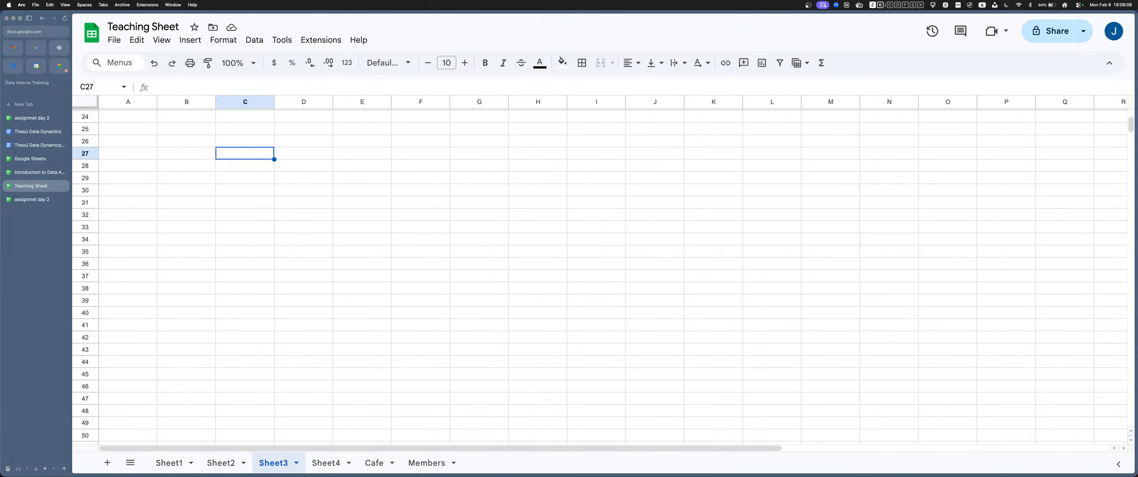
left_click(362, 154)
left_click_drag(303, 153, 538, 190)
left_click(304, 153)
left_click_drag(304, 153, 362, 153)
double_click(303, 153)
left_click(362, 153)
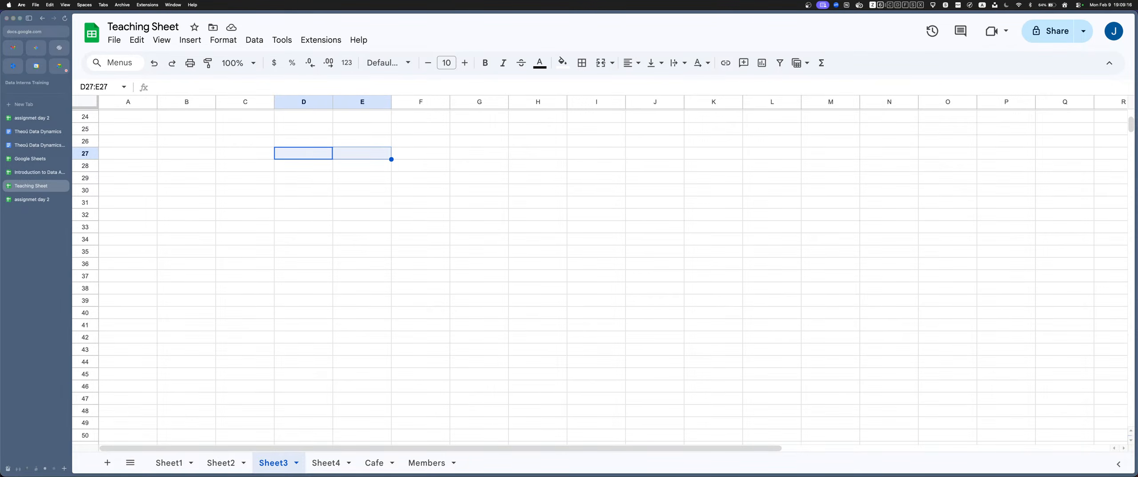
Go directly to cell C28 by entering its cell address
left_click(96, 86)
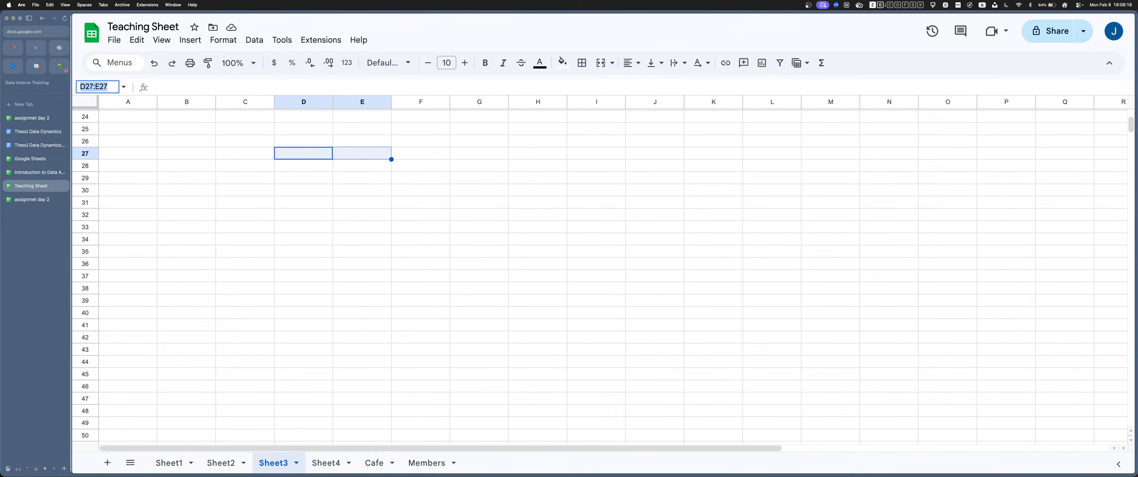
type("C28")
key("Return")
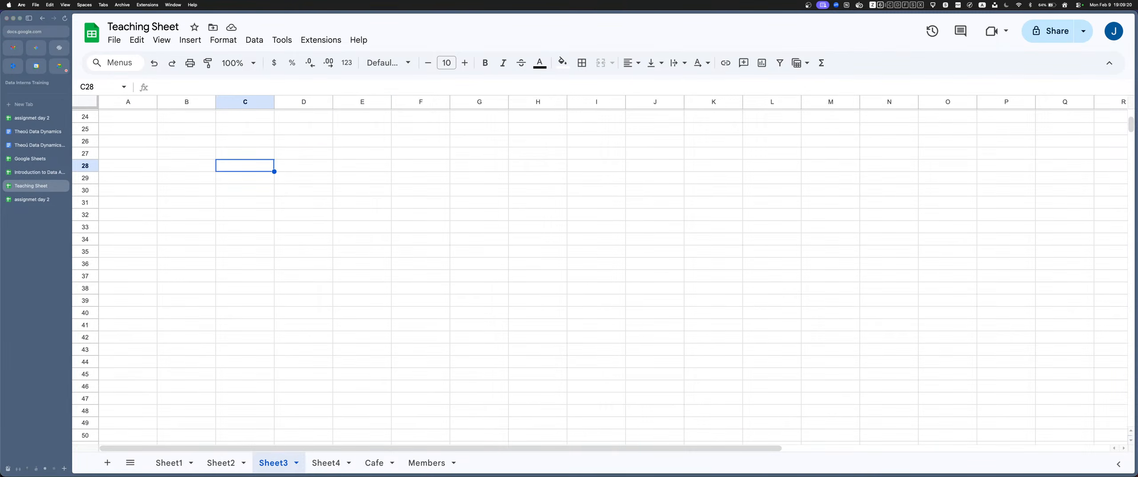
Select the range D27:E27, extend the example to D27:I33, and highlight the address of the selected range
left_click_drag(304, 154, 362, 153)
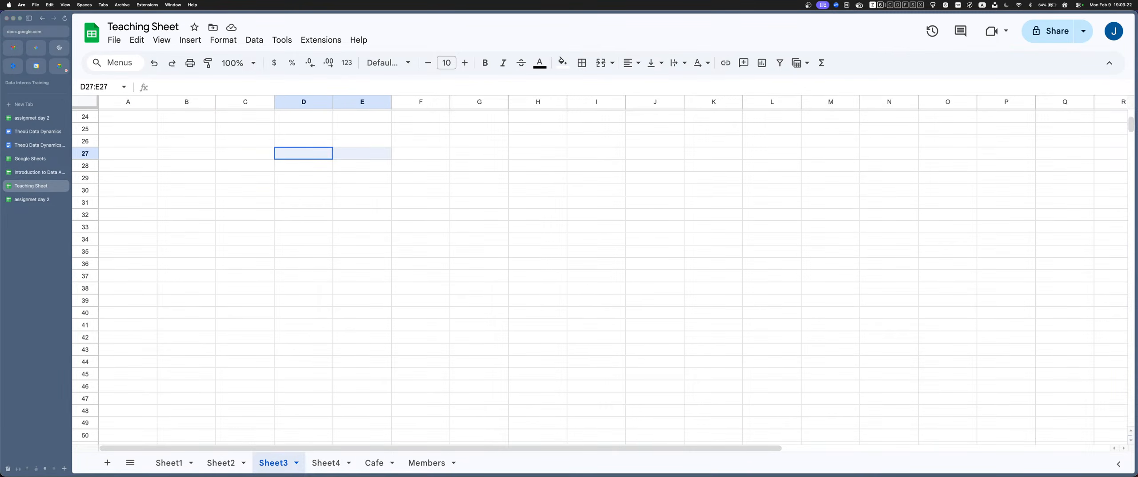
left_click_drag(303, 154, 362, 153)
left_click(363, 154)
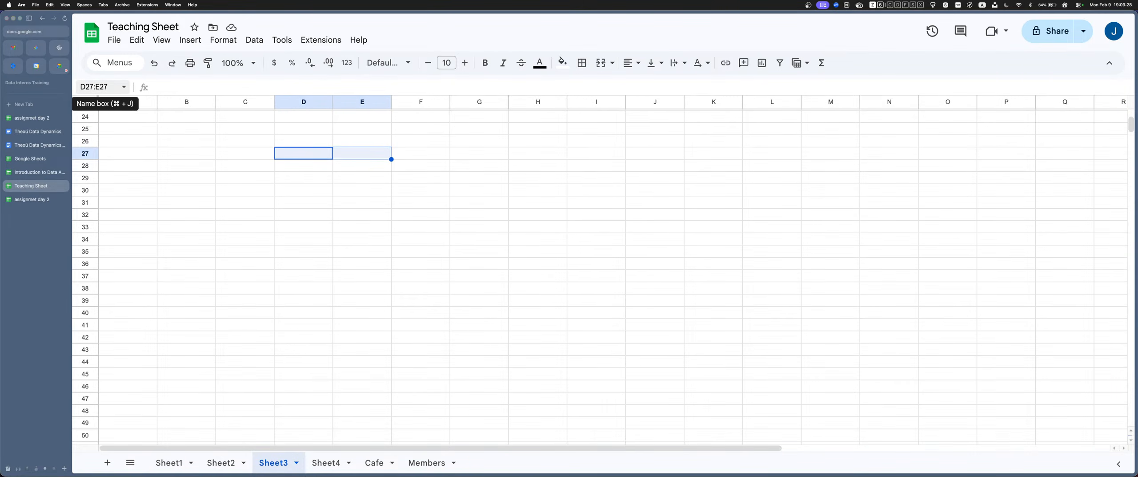
left_click_drag(303, 153, 596, 226)
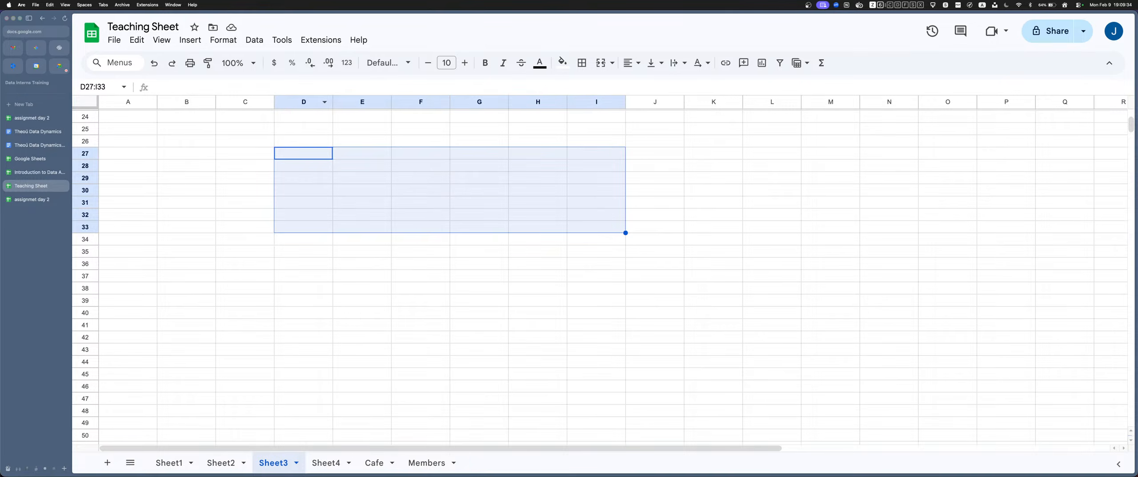
left_click(87, 87)
left_click_drag(81, 86, 108, 87)
Show the Members, Cafe and Sheet4 sheets in turn
left_click(426, 463)
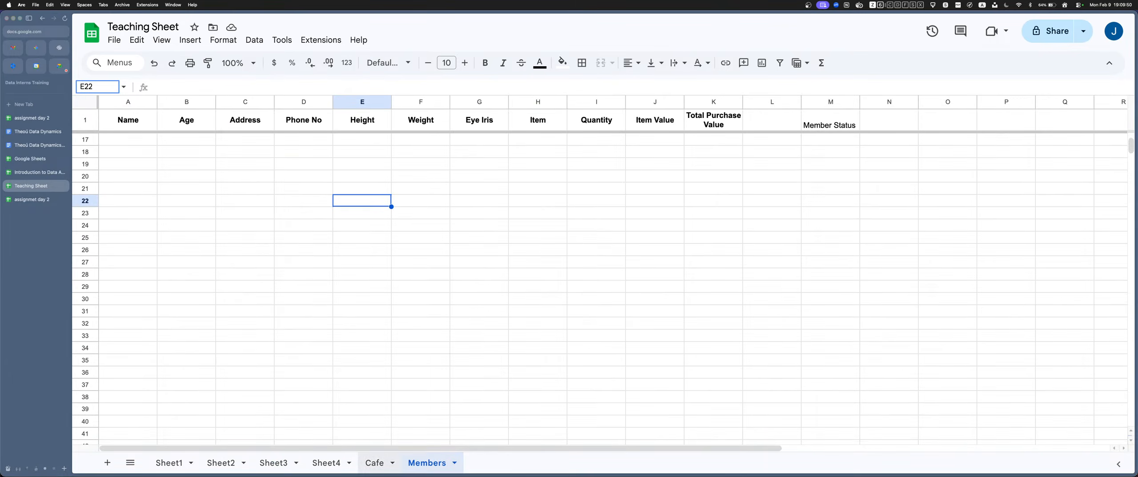
left_click(374, 463)
left_click(327, 463)
Switch to the Theoú Data Dynamics document, review its sections through the Range topic, and show the document outline
left_click(38, 132)
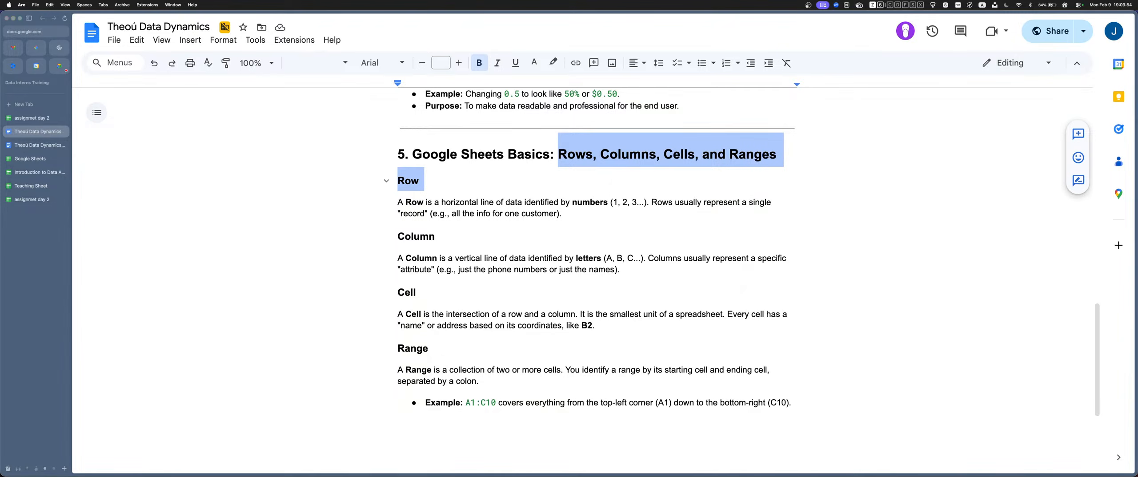
scroll(595, 267, "down", 5)
scroll(596, 267, "up", 15)
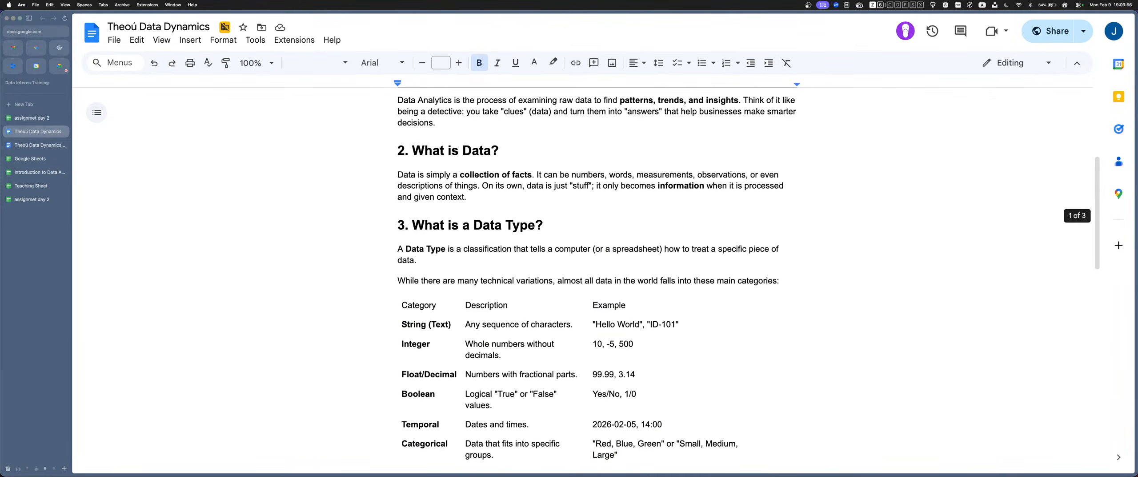
scroll(596, 267, "up", 5)
scroll(596, 266, "down", 20)
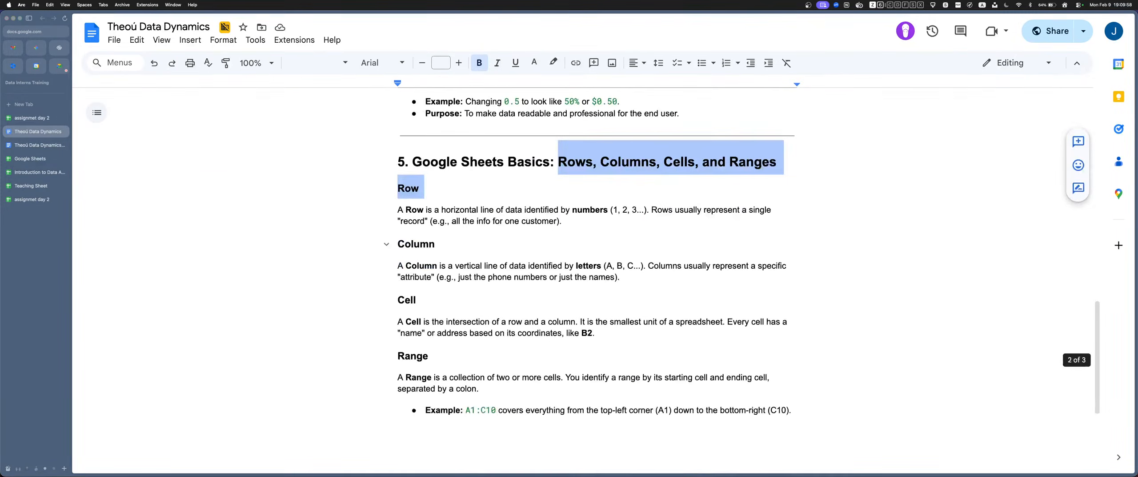
scroll(596, 267, "up", 4)
scroll(595, 267, "down", 4)
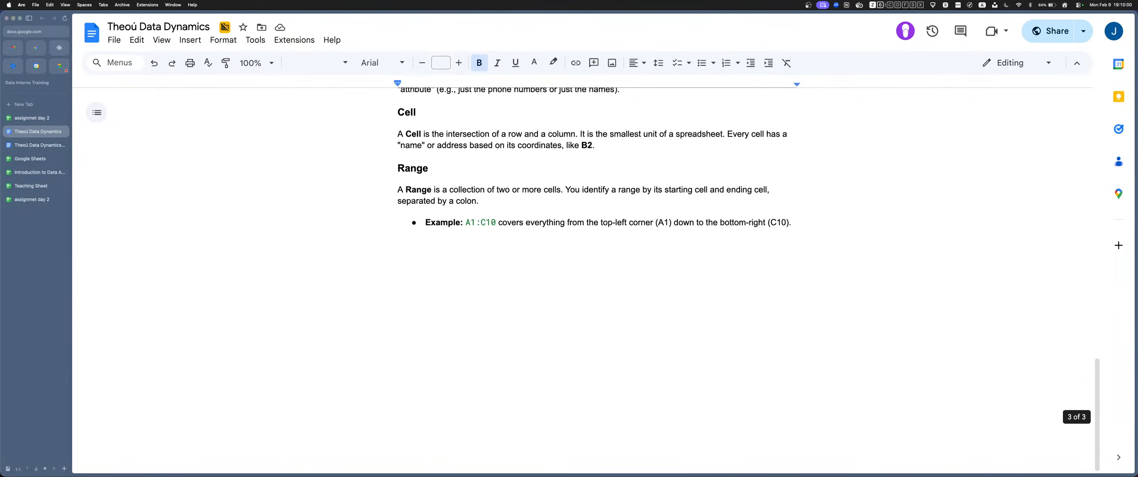
left_click(96, 112)
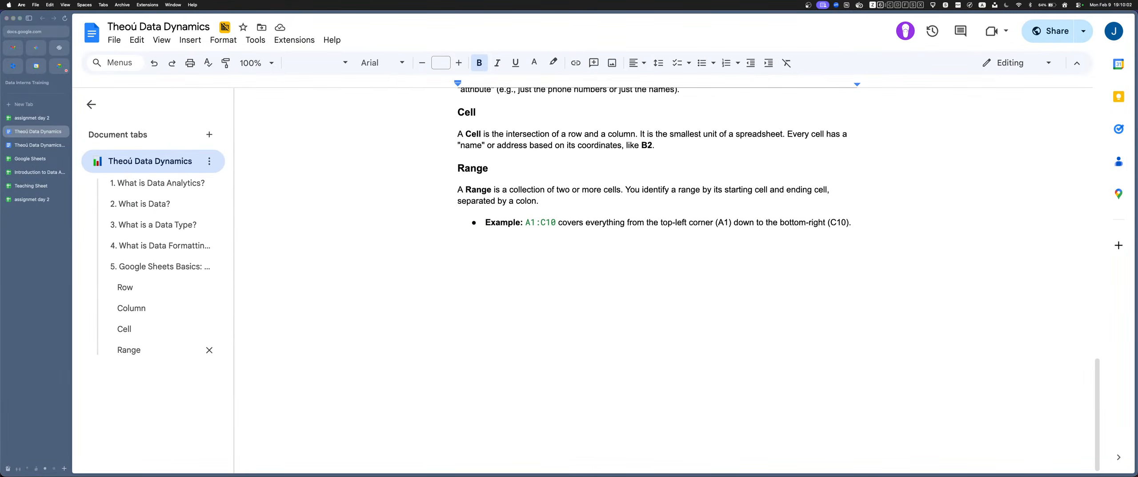
left_click(458, 244)
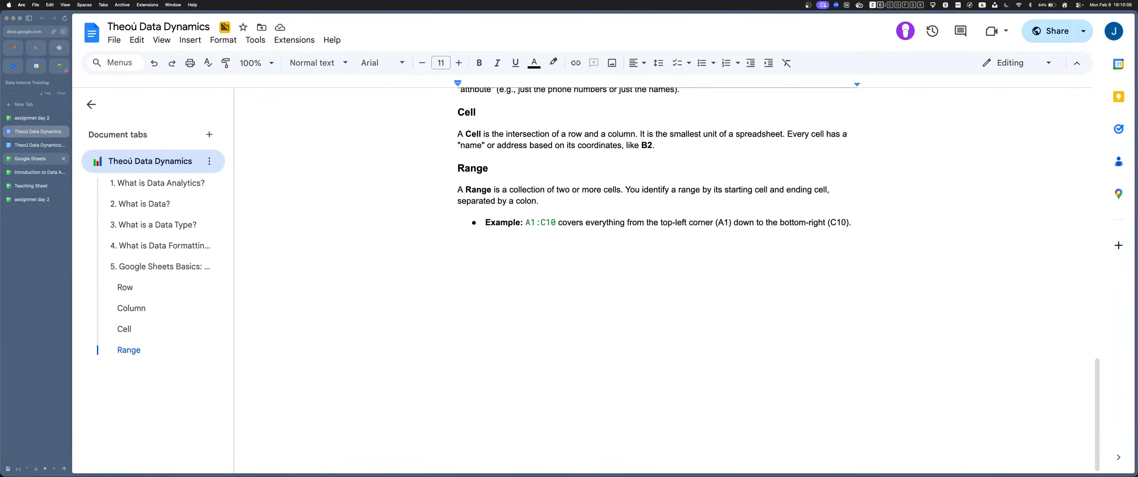
Switch to the Introduction to Data Analytics curriculum and select the Day 2 topics G19:G27, then the video note in H27
left_click(35, 172)
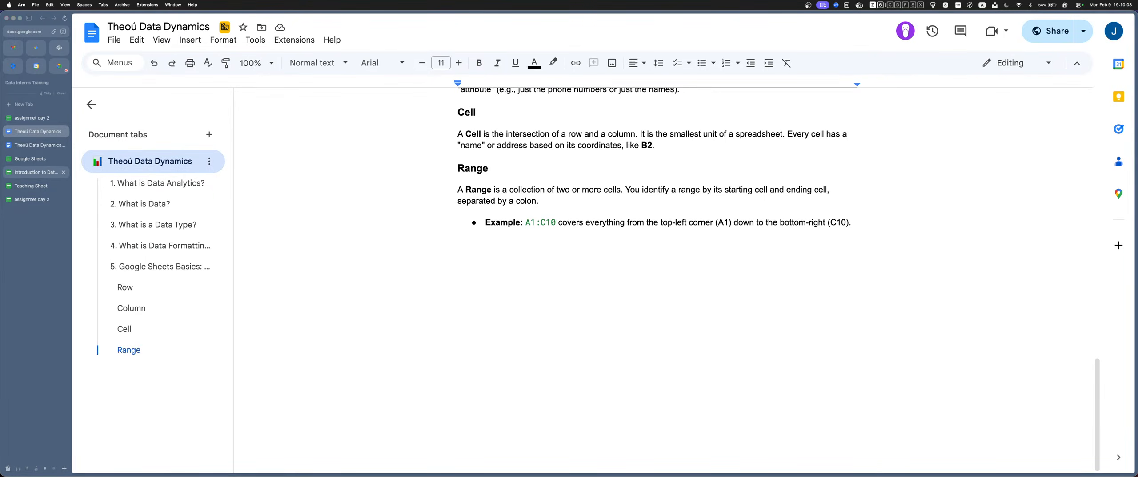
scroll(599, 298, "down", 4)
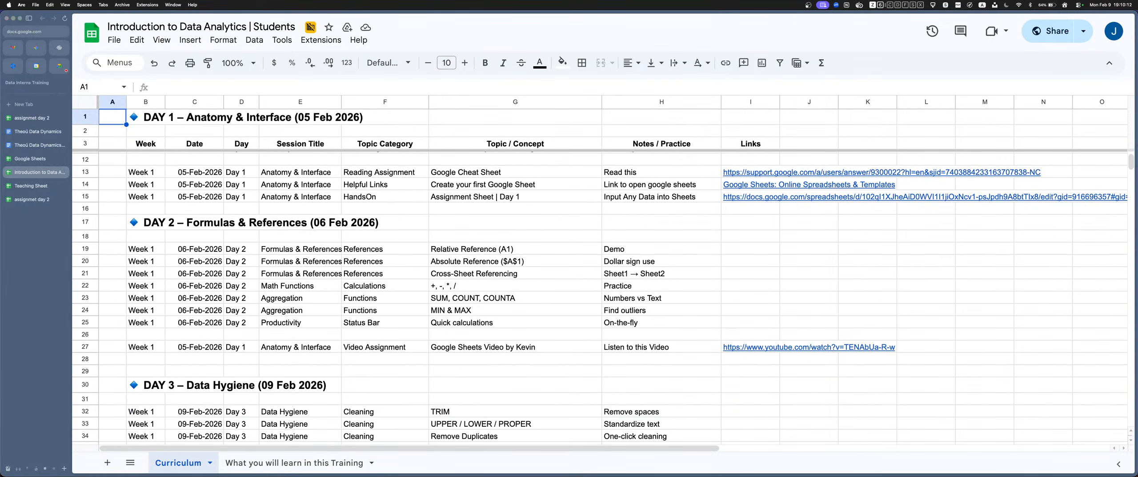
left_click_drag(489, 248, 489, 346)
left_click(662, 347)
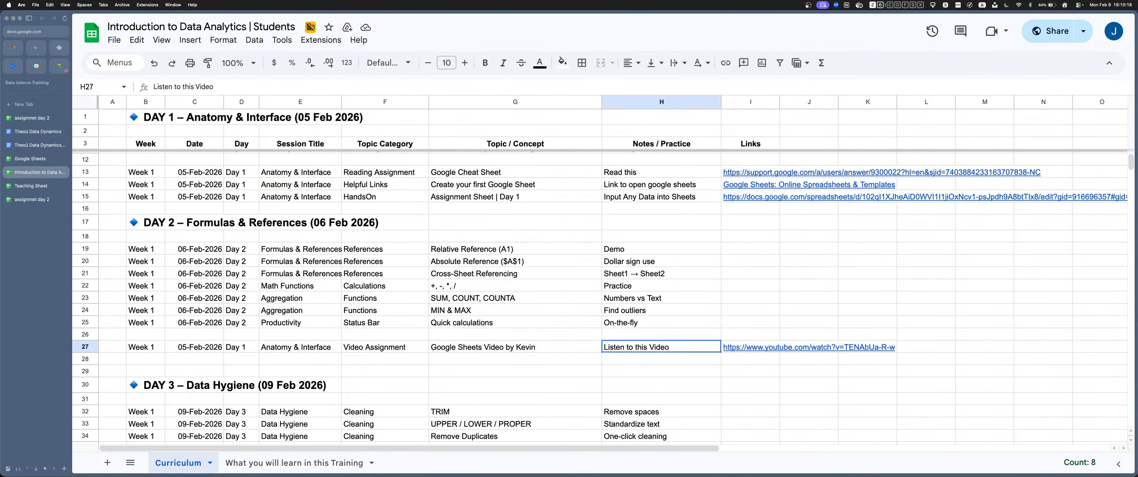
Return to the Teaching Sheet and display the top rows of the Members sheet
left_click(32, 186)
left_click(31, 172)
left_click(31, 185)
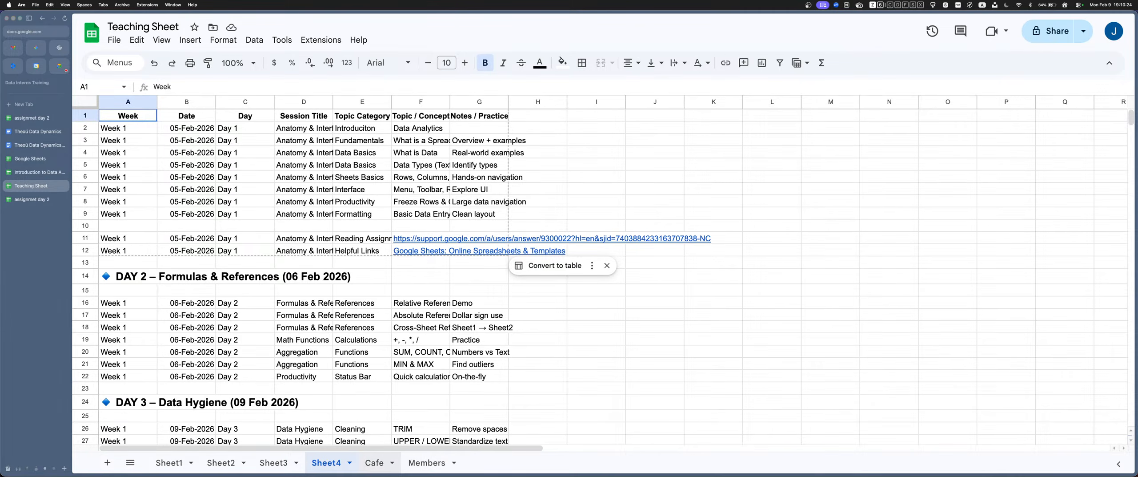
left_click(427, 462)
scroll(600, 289, "up", 5)
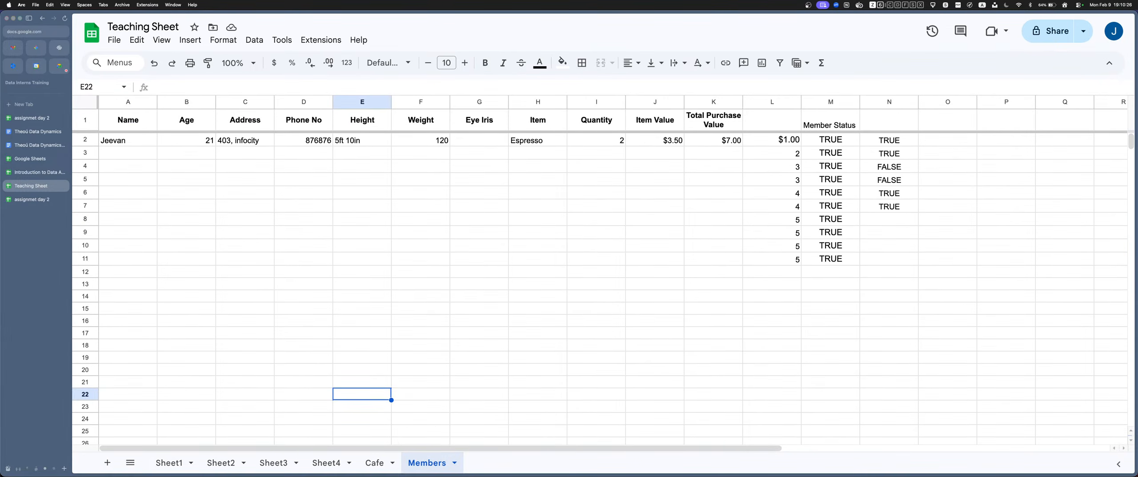
Write the formula =E2 in cell E7 of the Members sheet, referencing the height value above it
left_click(362, 206)
type("=")
key("Up")
key("Up")
key("Up")
key("Up")
key("Up")
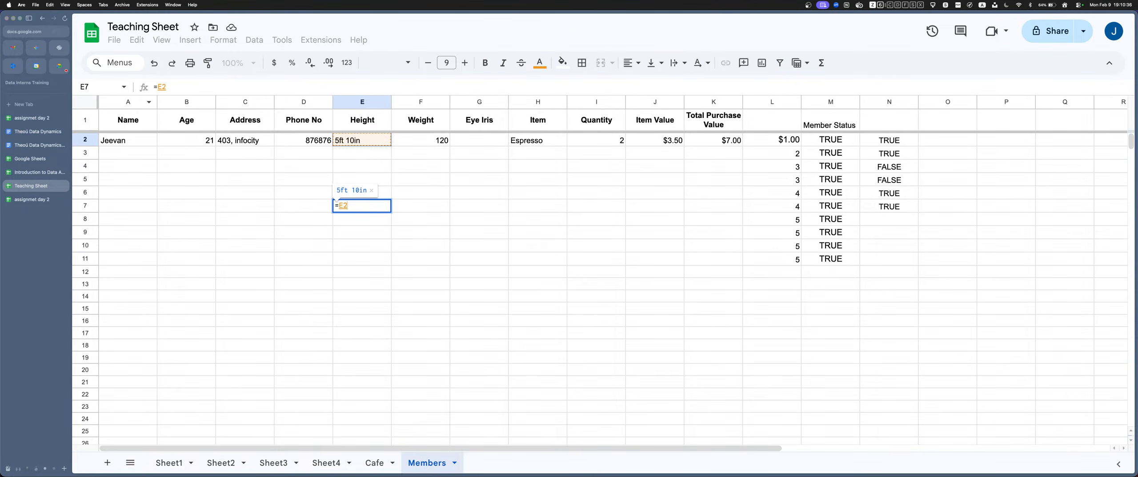
Highlight the E2 reference and the equals sign within the E7 formula to explain its parts
left_click(167, 87)
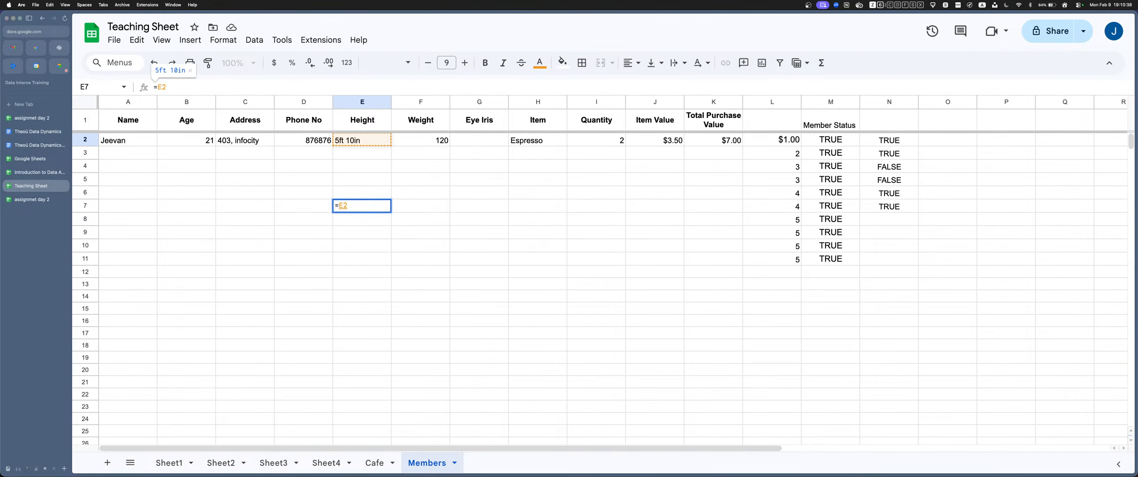
double_click(162, 87)
left_click(154, 87)
double_click(161, 87)
left_click(154, 87)
double_click(161, 87)
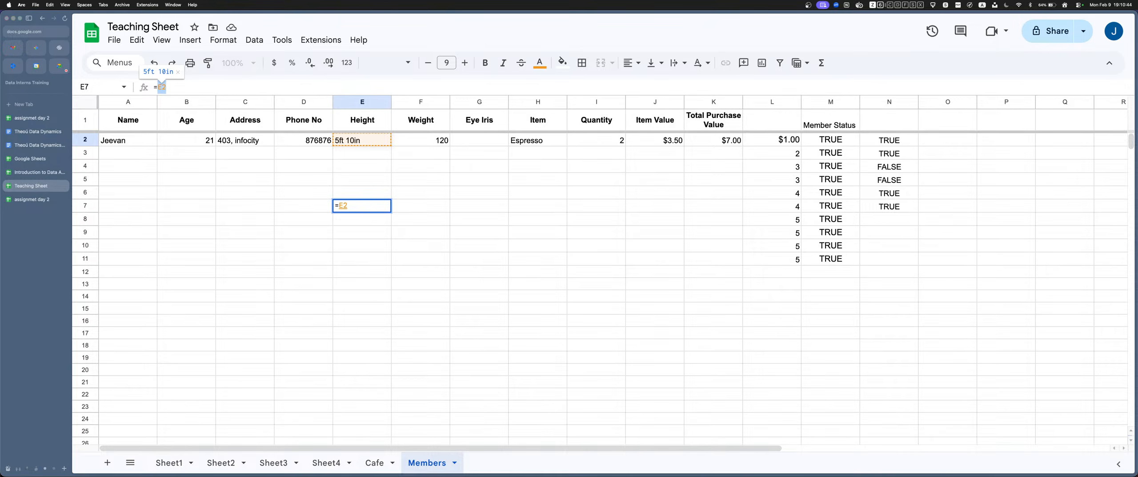
left_click(166, 87)
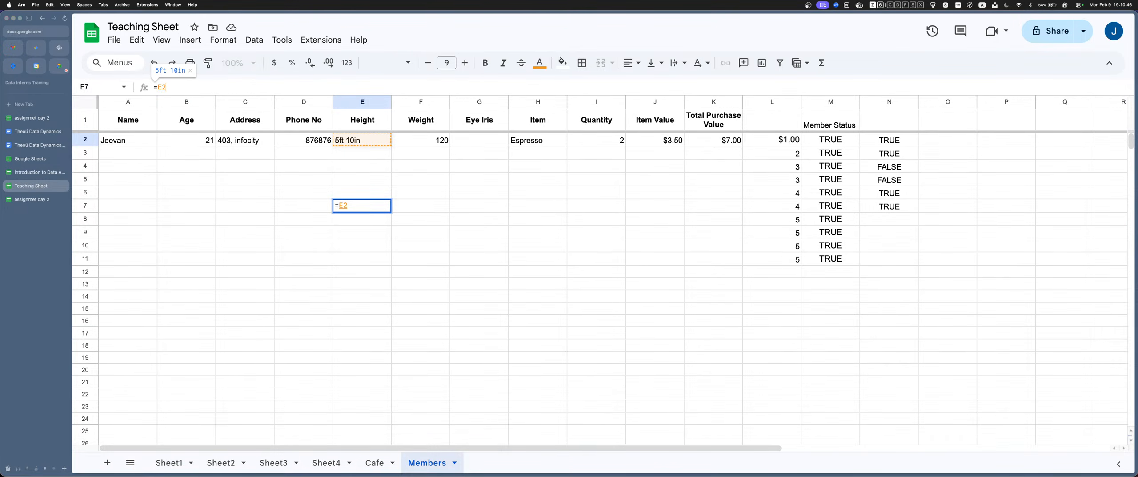
Confirm the E7 formula, return to the cell, and reopen its formula to show the E2 reference
key("Return")
key("Down")
key("Down")
key("Down")
key("Down")
key("Return")
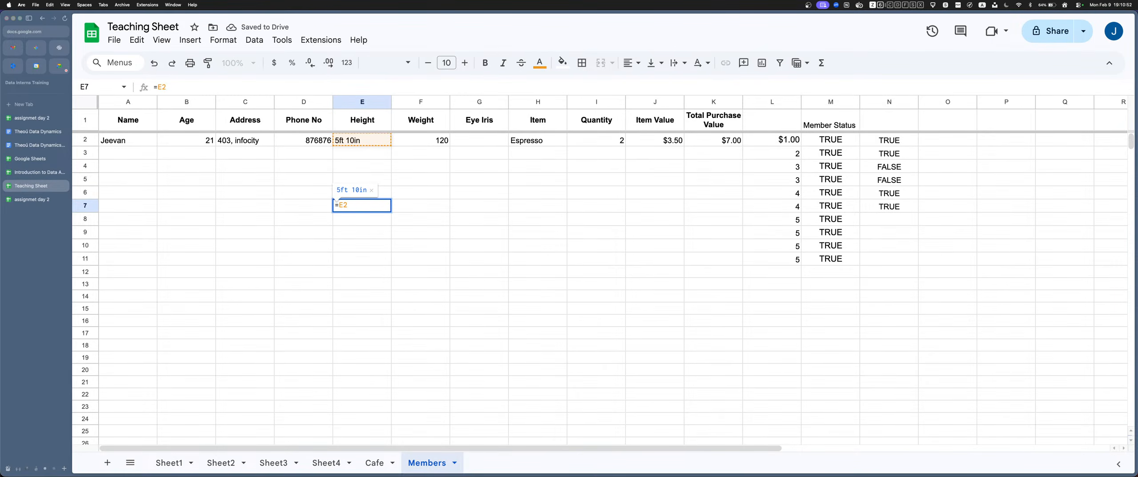
Copy the E7 formula into F7 of the Members sheet and open the pasted formula to show its reference
key("Return")
key("Up")
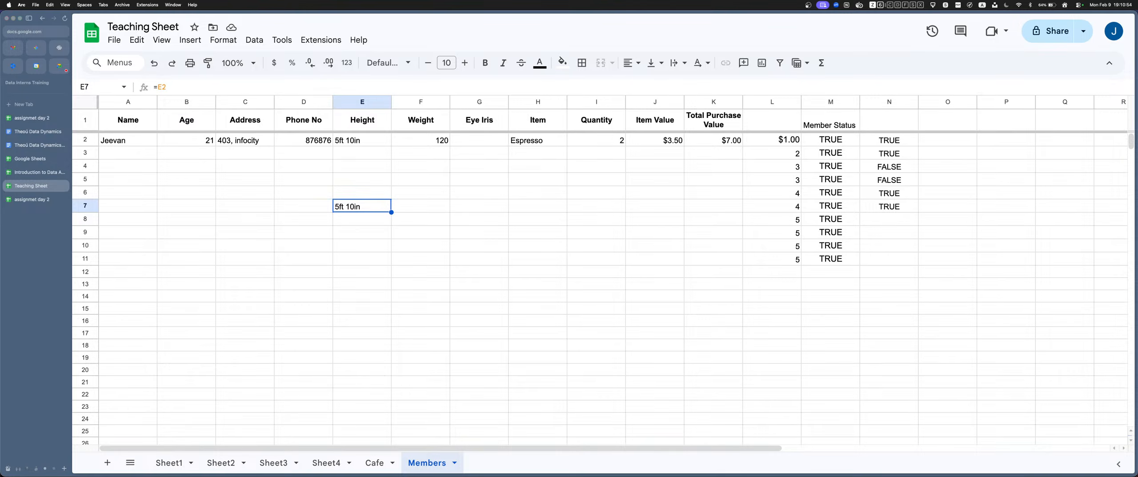
key("super+c")
key("Right")
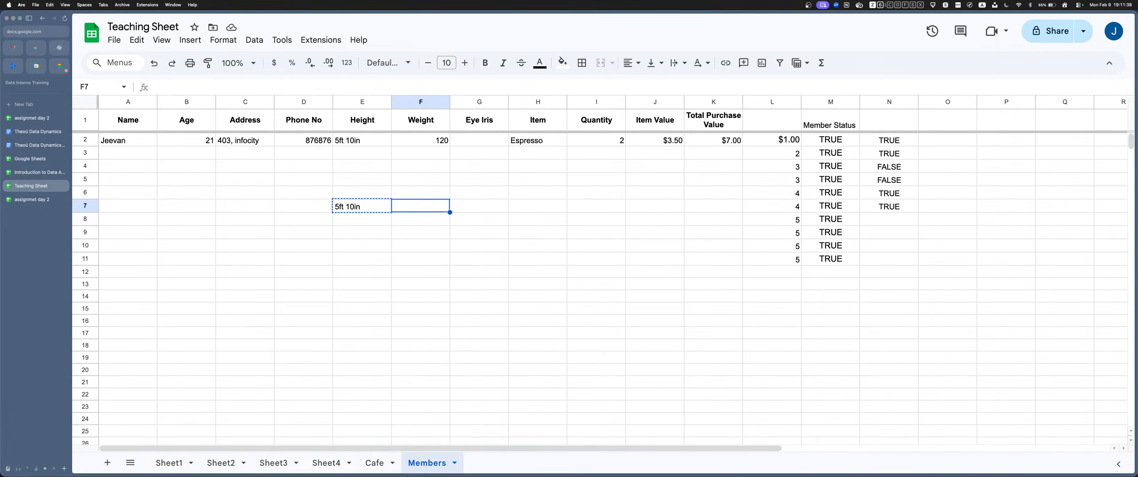
double_click(362, 205)
key("Escape")
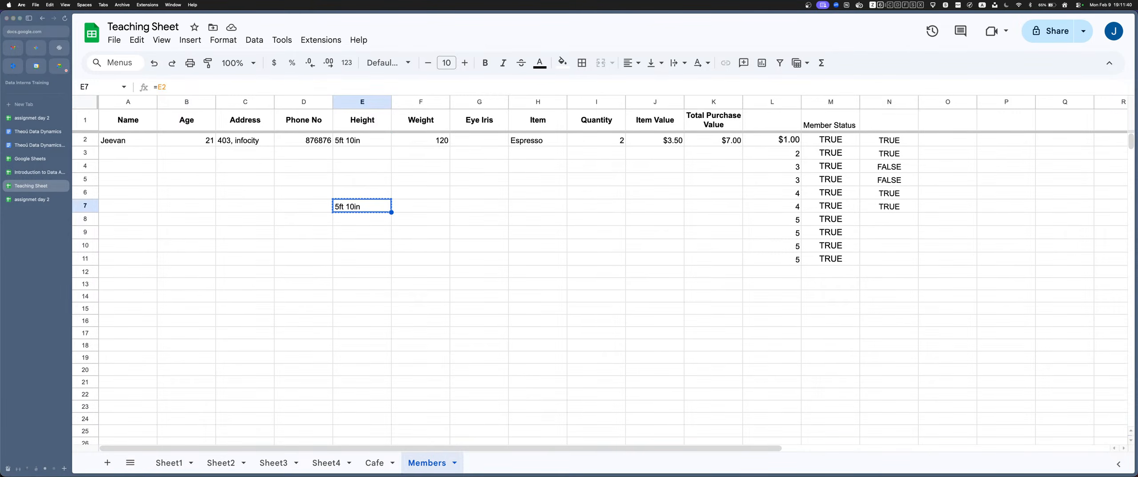
left_click(394, 201)
key("ctrl+v")
double_click(394, 201)
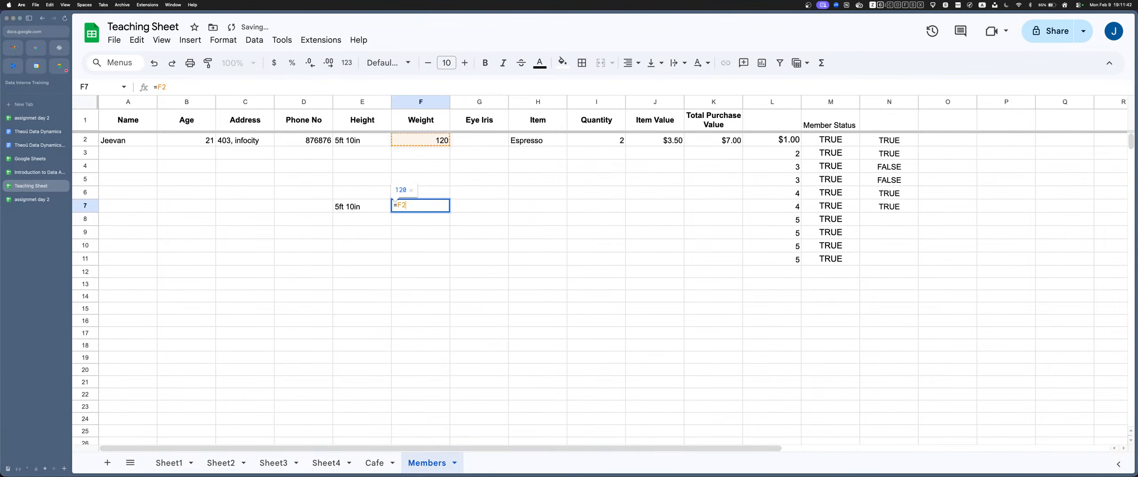
Compare the formulas in E7 and F7 to show how the relative reference shifts by one column
key("Escape")
key("Left")
key("Return")
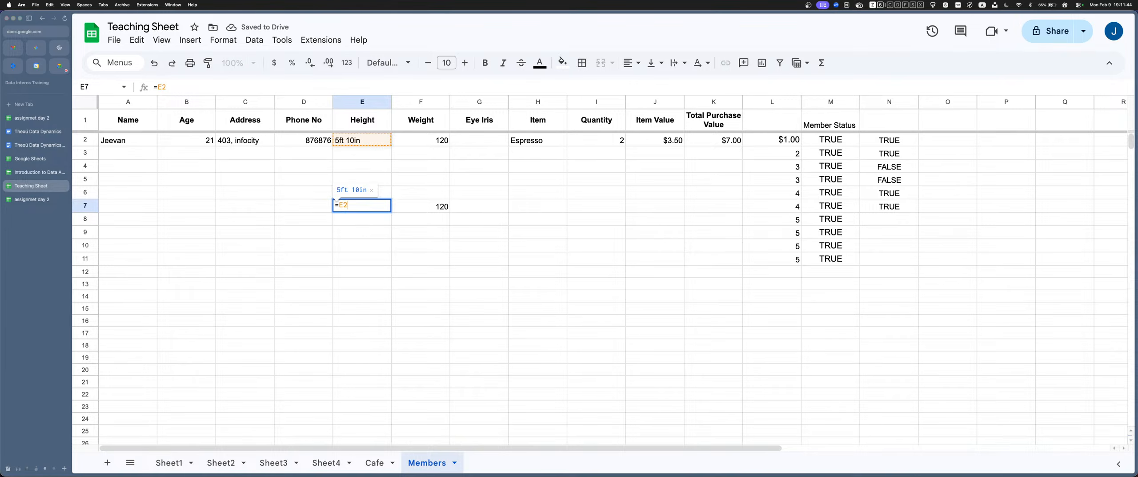
key("Escape")
key("Right")
key("Return")
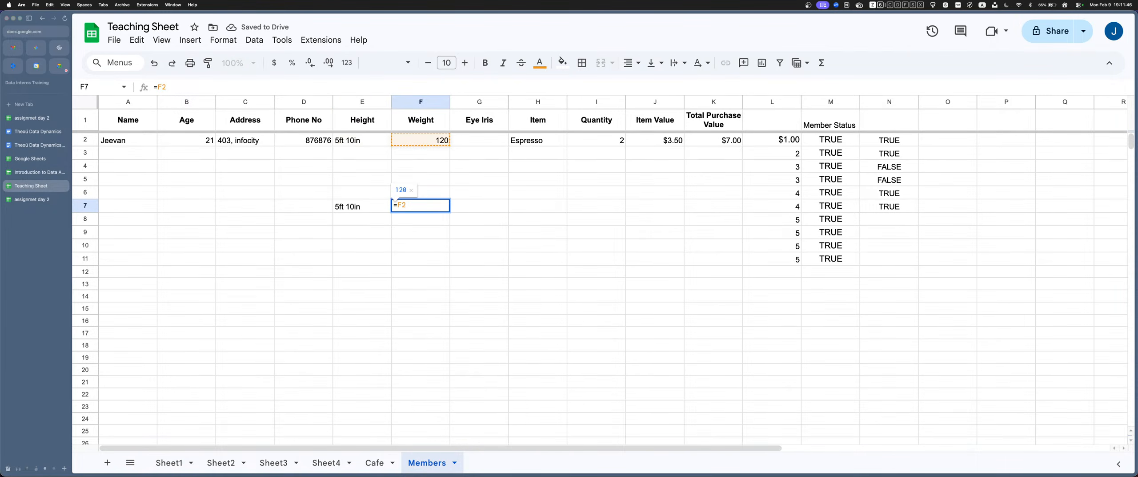
key("Escape")
key("Left")
key("shift+Right")
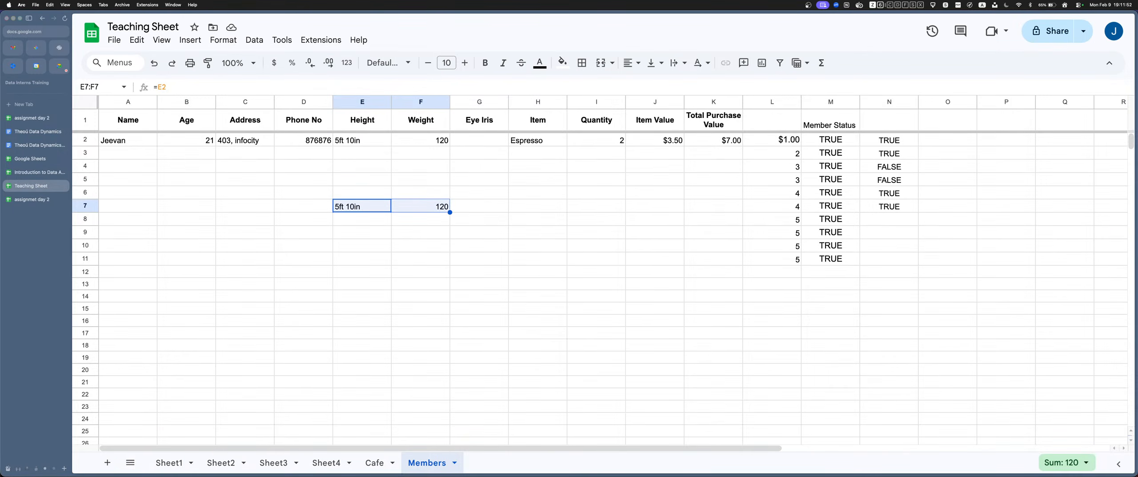
key("Right")
key("Left")
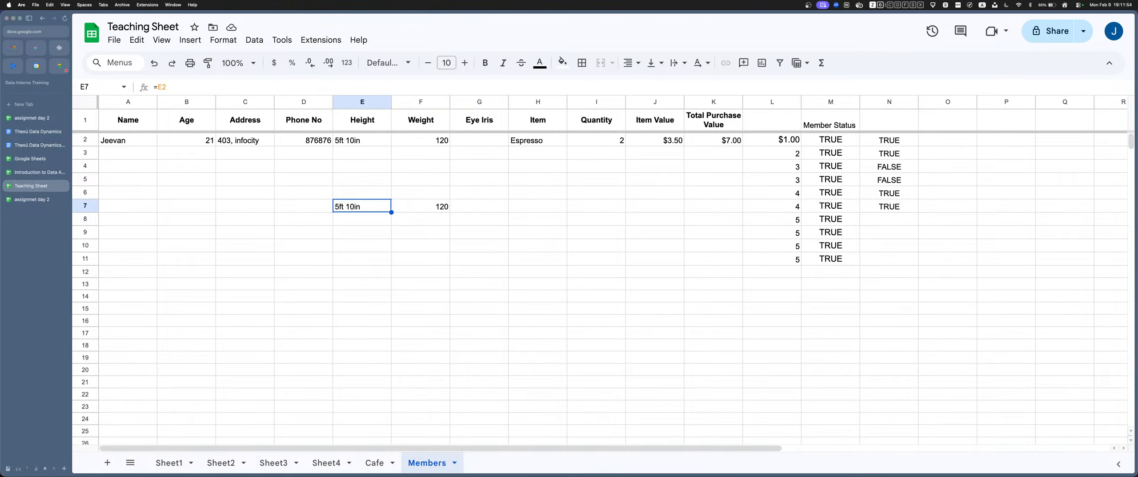
key("Right")
key("Return")
key("Return")
key("Up")
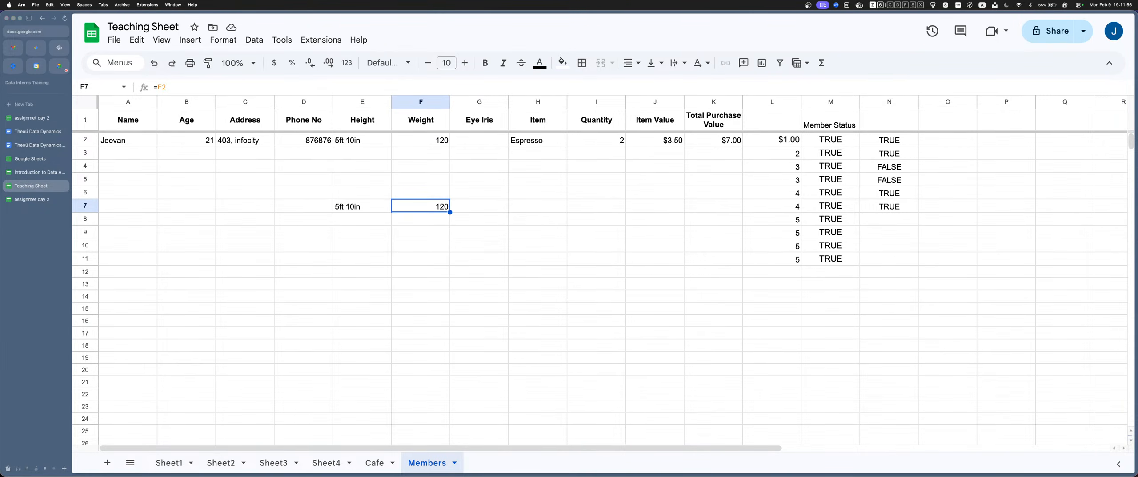
Copy the F7 formula across row 7 into cells G7 through J7
key("super+c")
key("Right")
key("Right")
key("Left")
key("super+v")
key("Right")
key("super+v")
key("Right")
key("super+v")
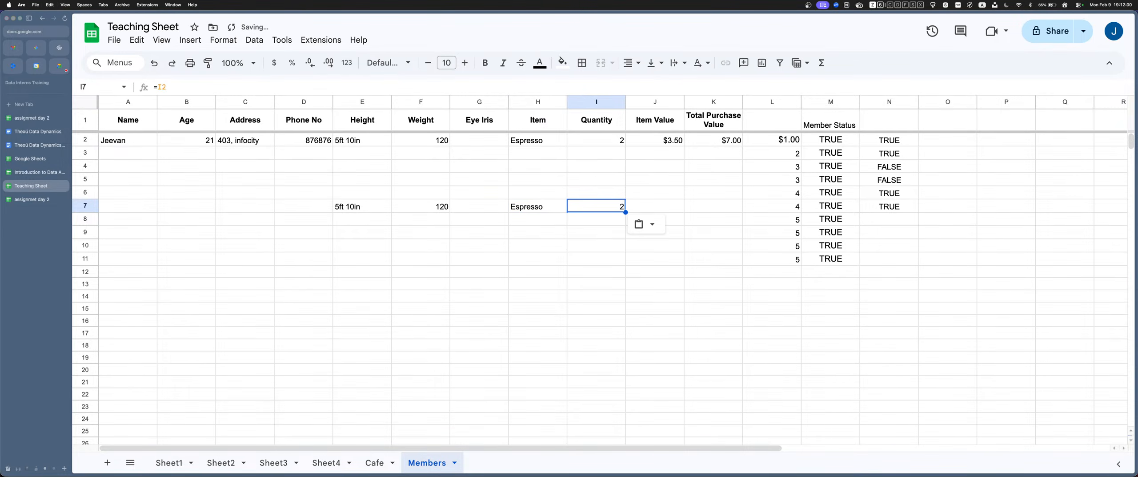
key("Right")
key("super+v")
Examine the copied formulas in H7, I7 and J7 to show which row 2 cells they reference
key("Left")
key("Left")
key("Return")
key("Escape")
key("Right")
key("Return")
key("Return")
key("Up")
key("Right")
key("Return")
key("Return")
key("Up")
key("Left")
key("Left")
key("Left")
key("Left")
key("Left")
key("Left")
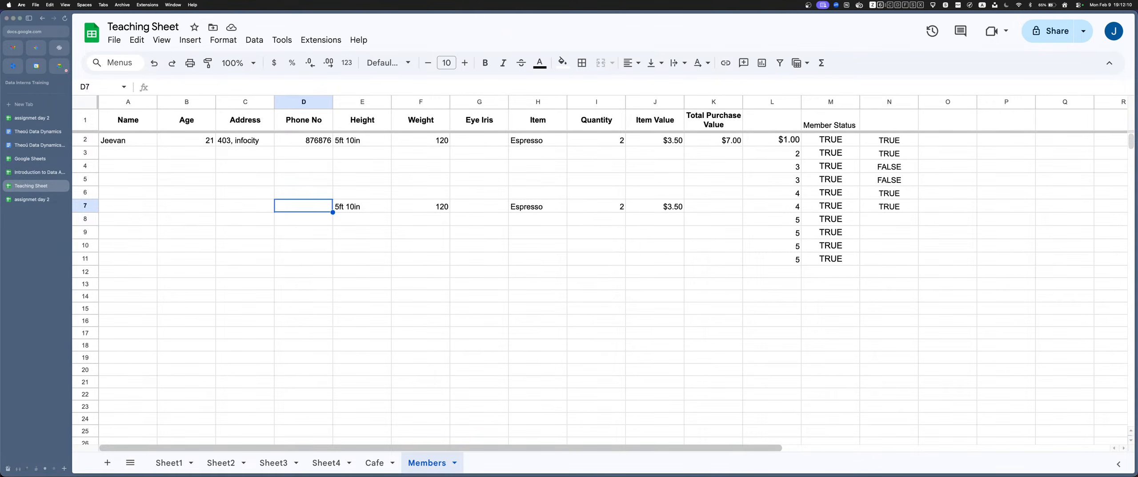
Switch to the Cafe sheet and open the Espresso discount formula in M4
key("alt+Up")
scroll(613, 266, "right", 3)
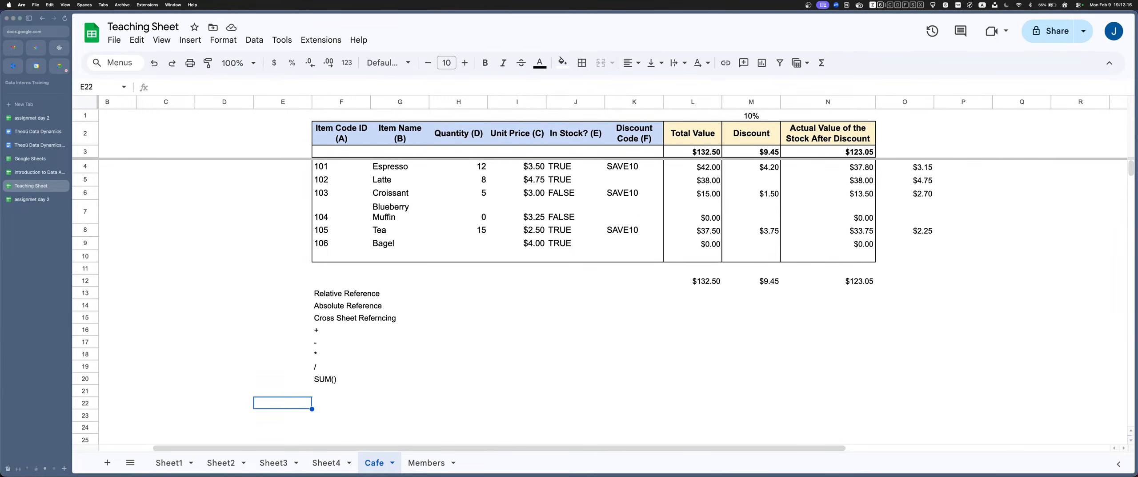
scroll(613, 267, "right", 2)
left_click(909, 166)
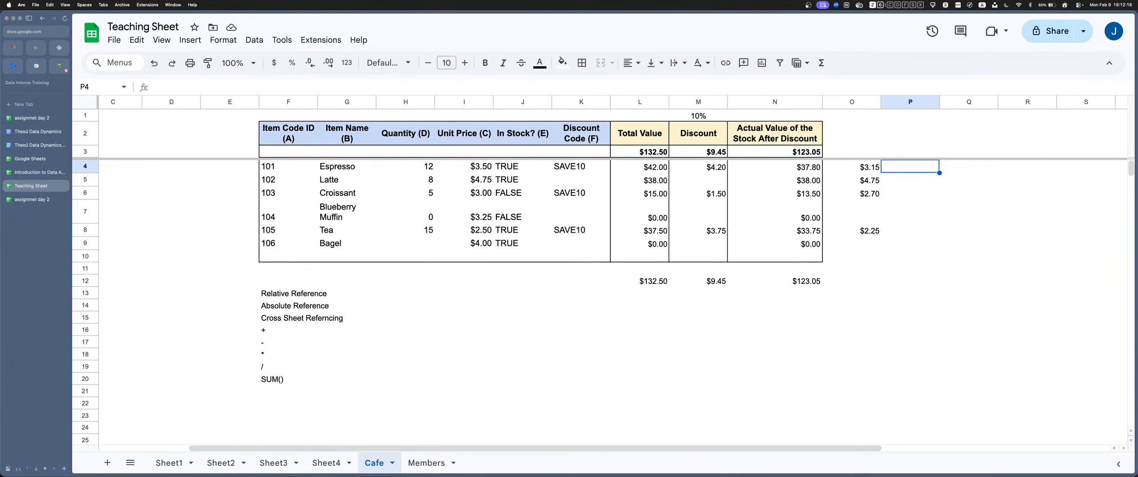
left_click(851, 166)
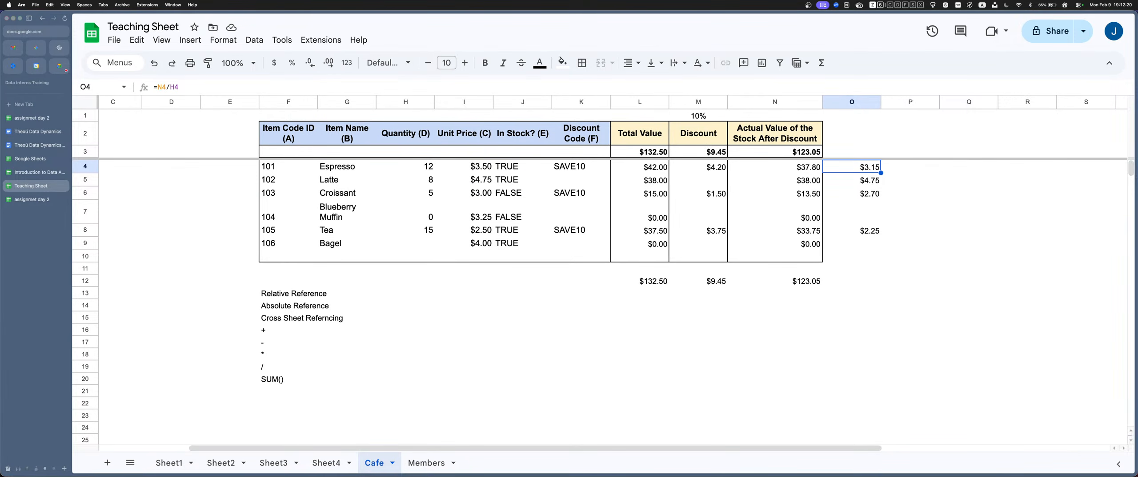
left_click(698, 166)
key("Return")
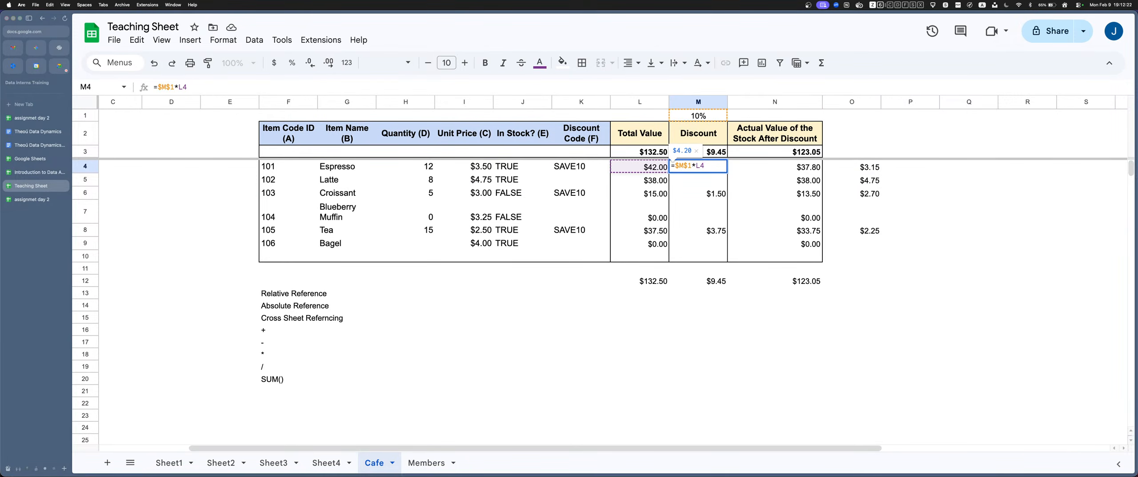
Highlight the absolute reference $M$1 and the rest of the M4 formula to explain its parts
left_click(684, 166)
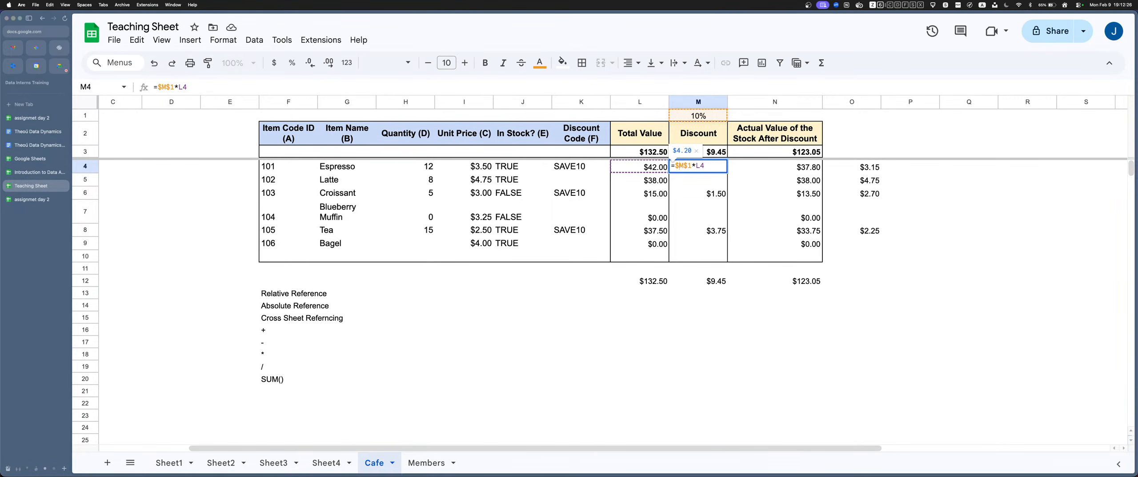
key("shift+Left")
left_click(688, 166)
key("shift+Right")
key("shift+Left")
key("shift+Left")
key("shift+Left")
key("shift+End")
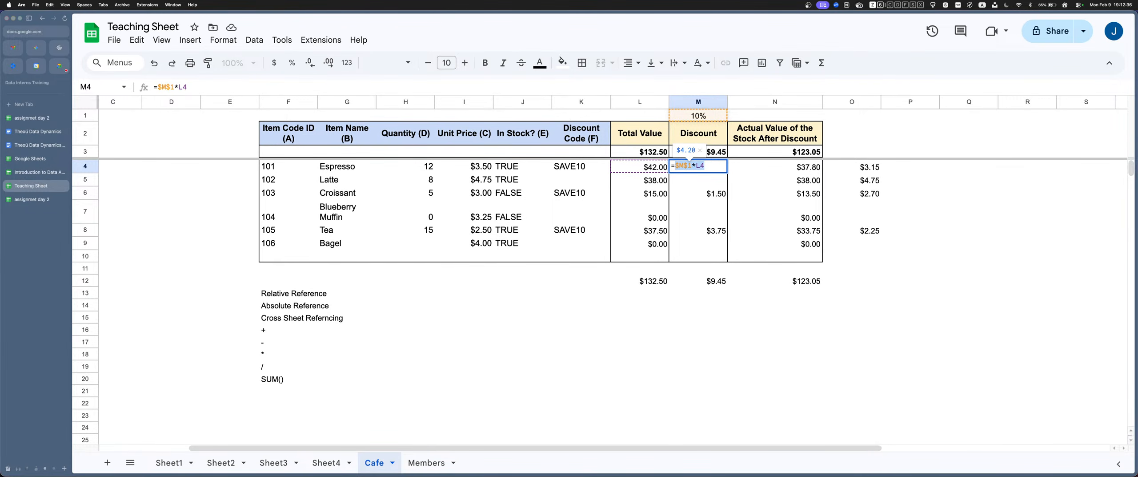
Copy the M4 discount formula into M5 for Latte and open the pasted formula
key("Return")
key("Up")
key("super+c")
key("Down")
key("super+v")
key("Return")
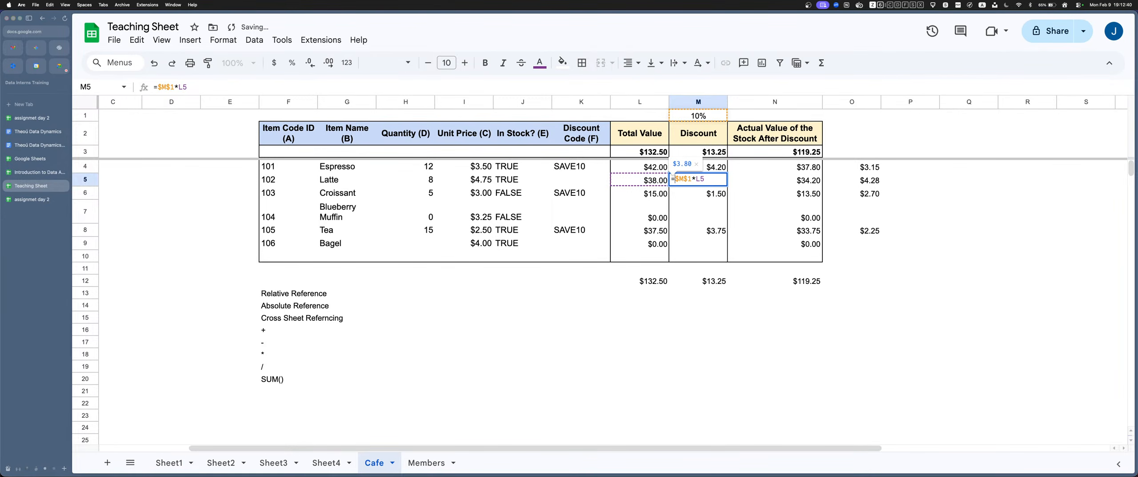
Highlight the $M$1 reference within the M5 formula, and close the formula unchanged
key("Left")
key("Left")
key("shift+Right")
key("shift+Right")
key("shift+Right")
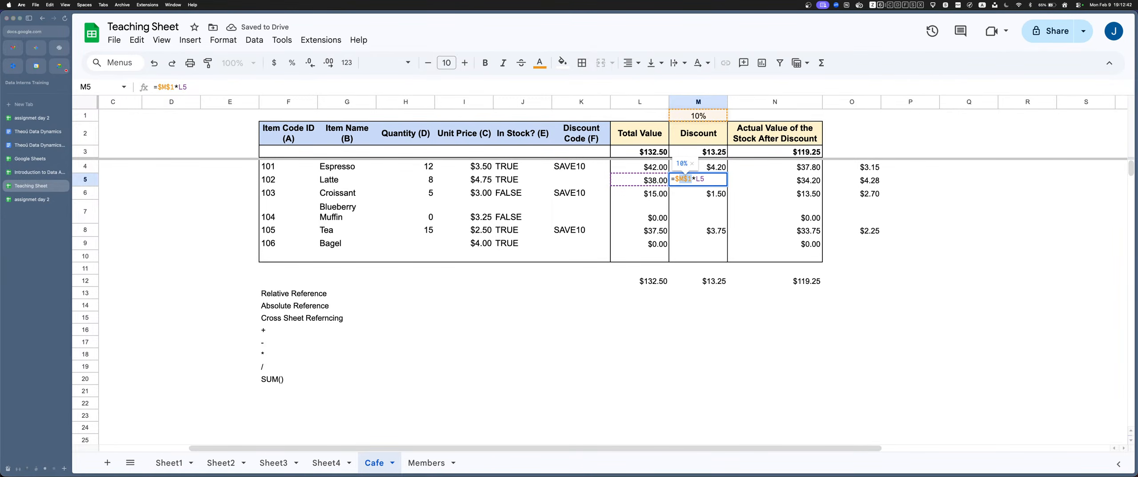
key("Left")
key("Return")
Remove both dollar signs from the M4 formula to make it =M1*L4
key("Up")
key("Up")
key("Return")
key("Left")
key("Left")
key("Left")
key("Left")
key("Left")
key("Left")
key("BackSpace")
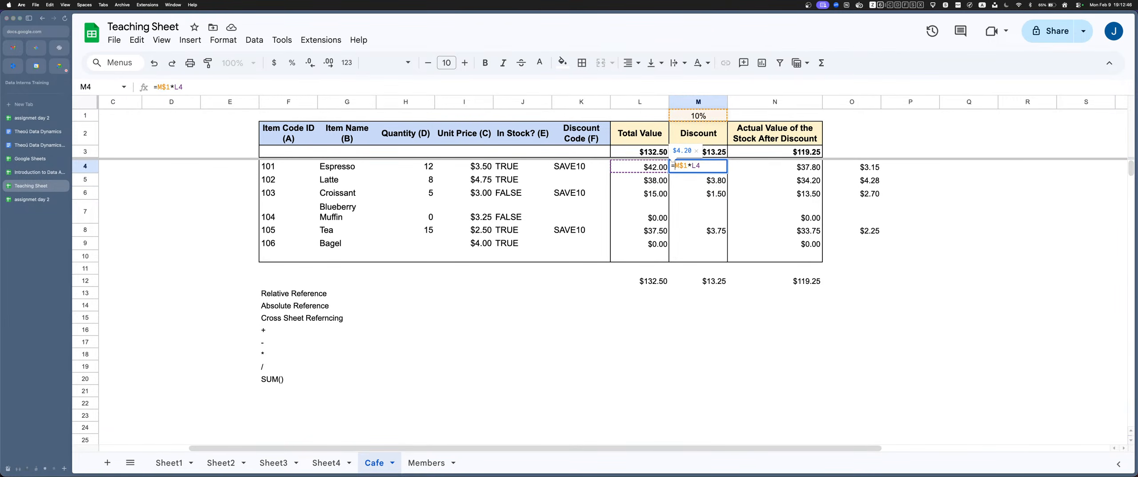
key("Right")
key("Delete")
key("Return")
Copy the relative-reference formula from M4 into M5 and open the pasted formula
key("Up")
key("super+c")
key("Down")
key("super+v")
key("Return")
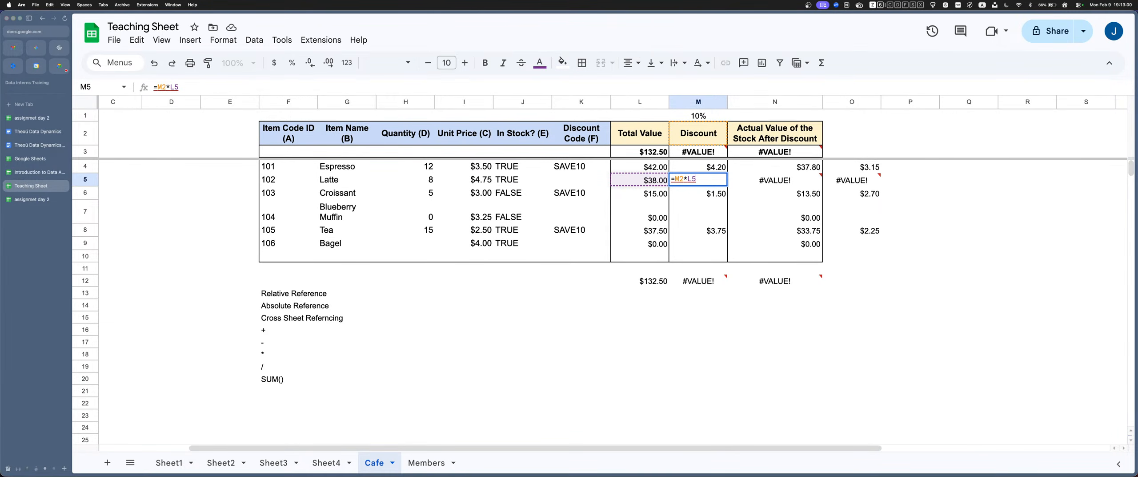
Highlight the parts of the M5 formula =M2*L5 to explain how its references shifted
left_click(683, 178)
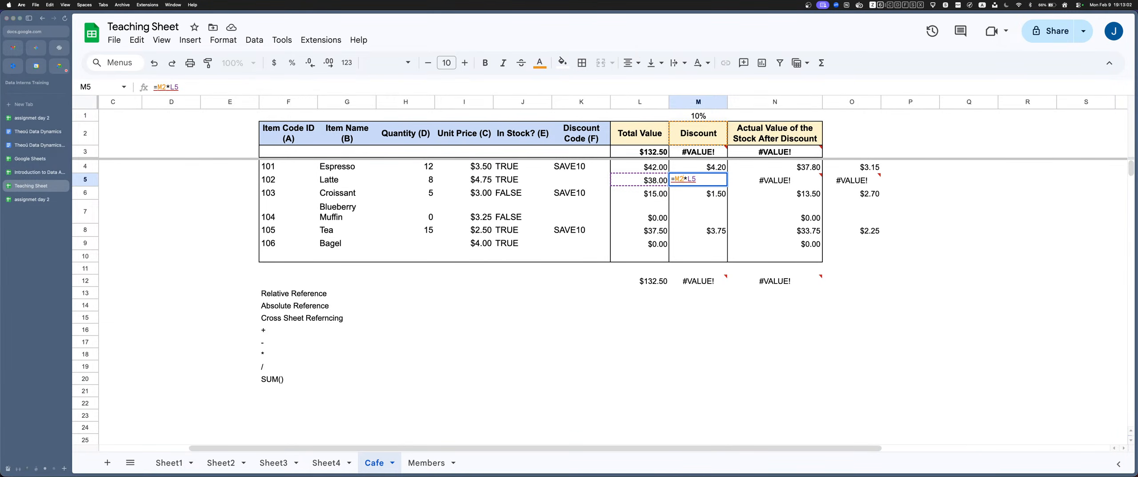
left_click_drag(684, 178, 671, 179)
key("Return")
key("Up")
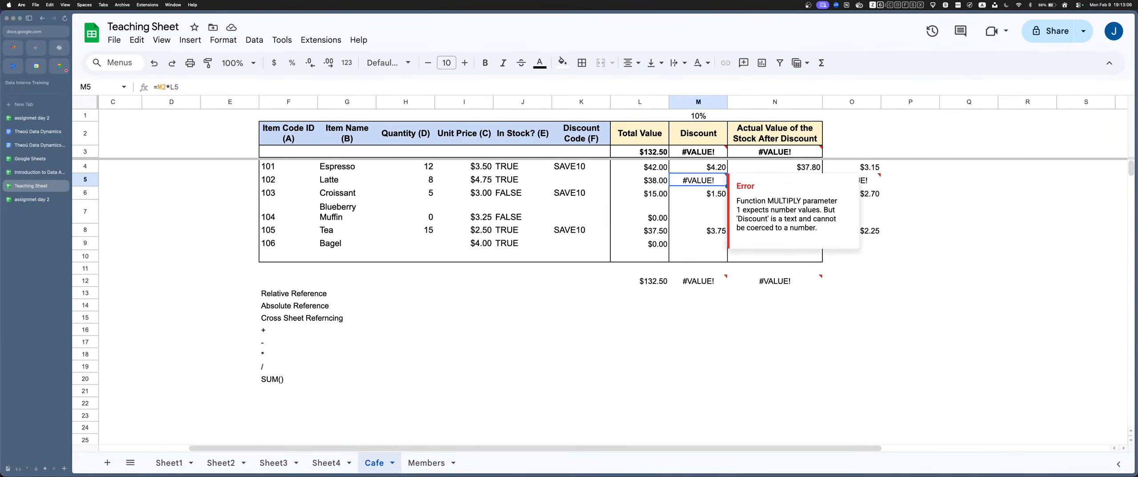
key("Return")
key("Left")
key("Left")
key("Left")
key("Left")
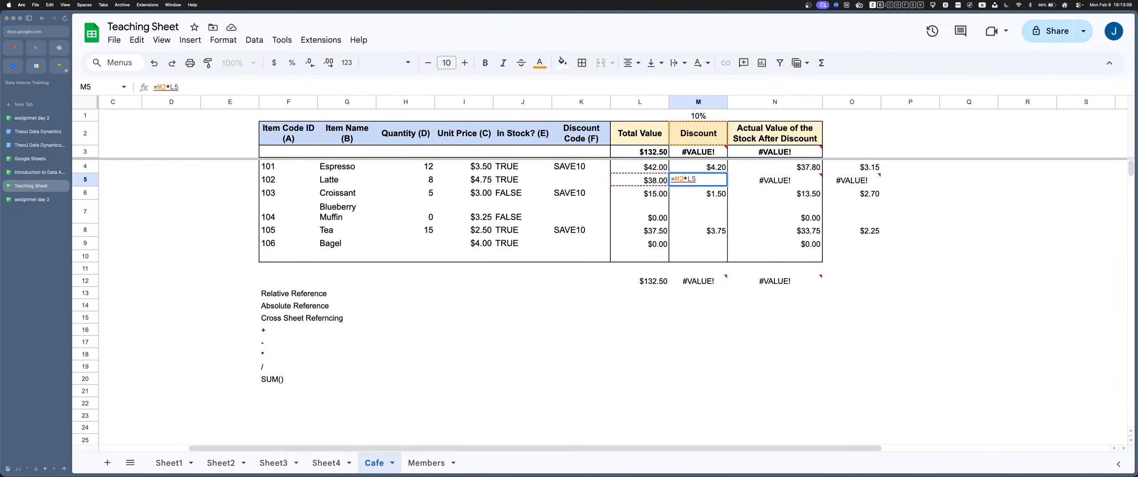
key("super+a")
key("shift+Right")
key("Left")
key("shift+Right")
key("shift+Right")
key("Right")
key("Right")
key("Right")
key("Right")
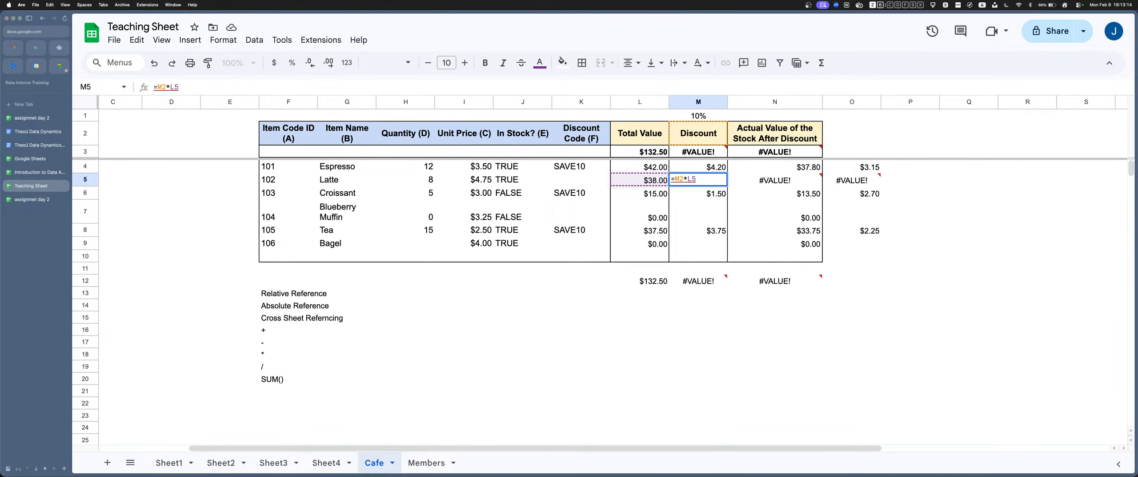
Close the M5 formula and highlight the error explanation shown for that cell
key("Return")
key("Up")
key("Return")
key("Return")
key("Up")
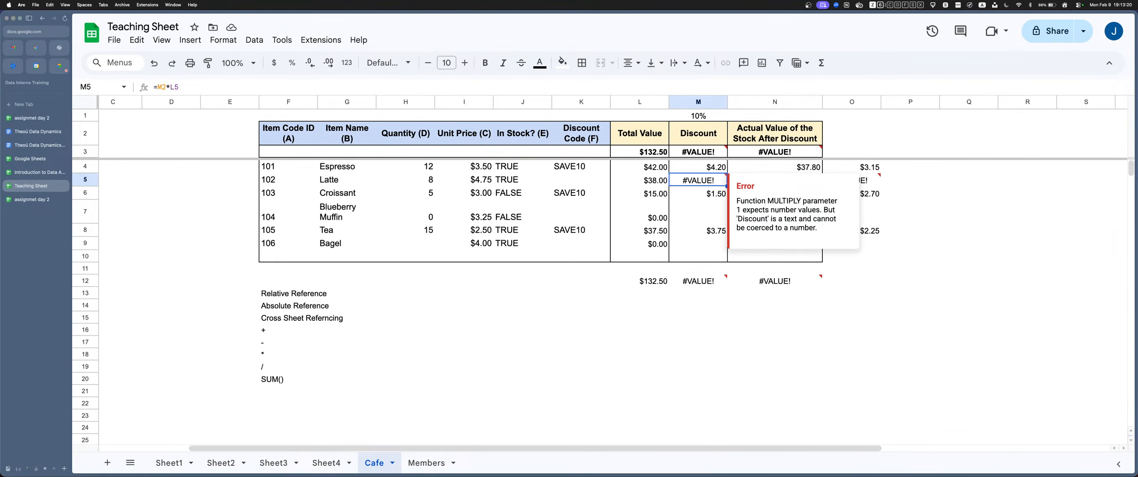
left_click_drag(751, 228, 818, 228)
left_click(818, 228)
left_click_drag(818, 228, 745, 201)
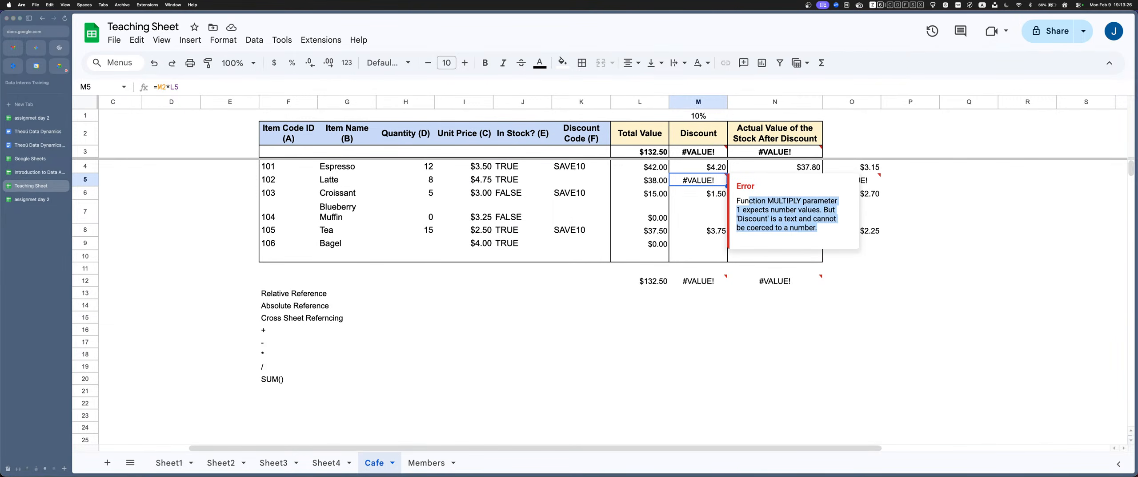
left_click(745, 201)
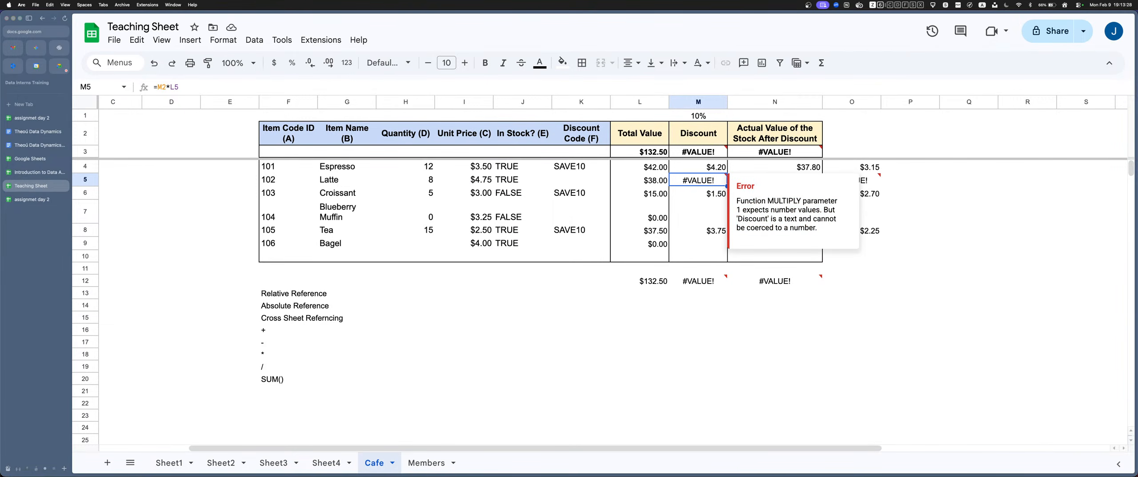
Compare the discount formulas in M4 and M5 to examine the reference to the discount rate
key("Up")
key("Return")
key("Return")
key("Return")
key("Return")
key("Up")
key("Up")
key("Return")
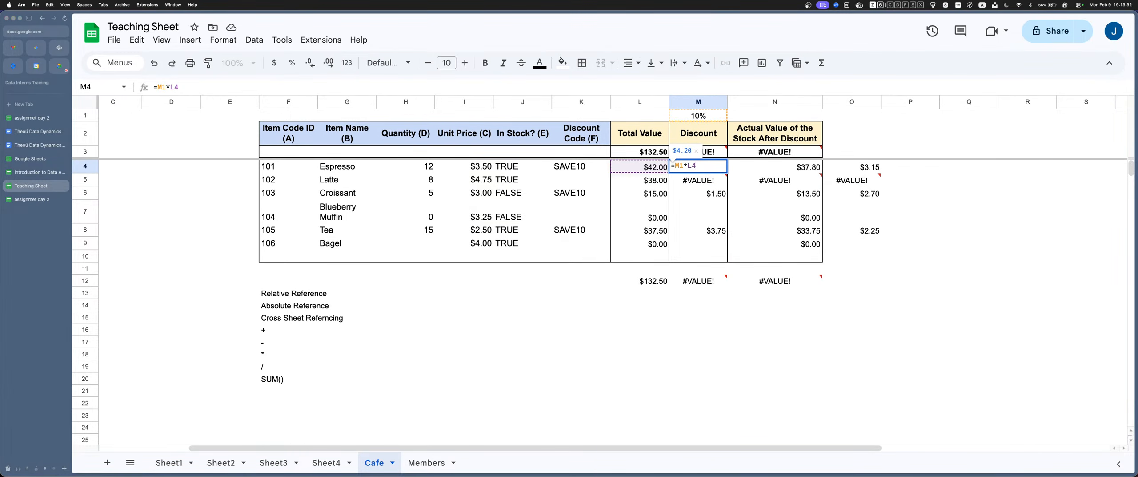
key("Return")
key("Return")
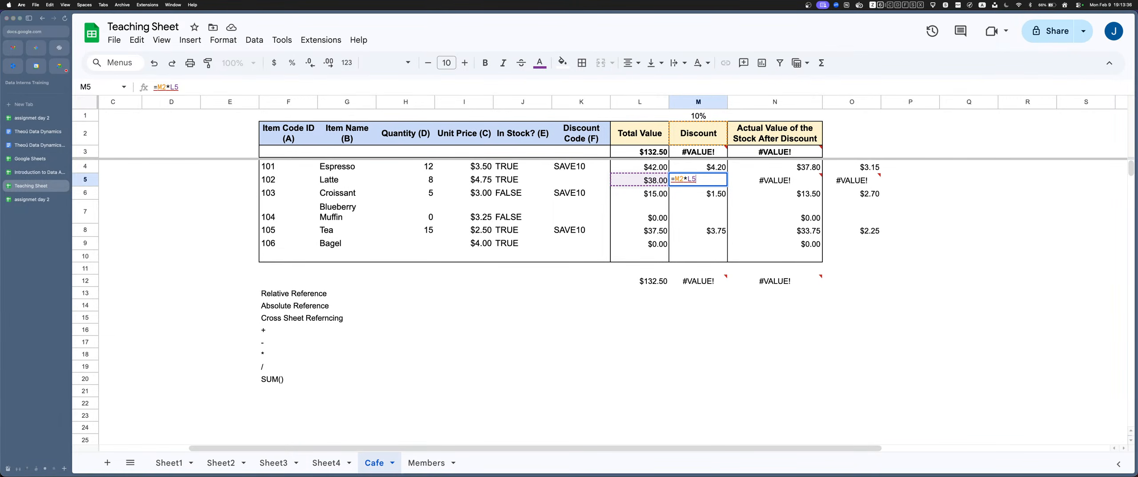
Make the M1 reference in the M4 formula absolute, giving =$M$1*L4
key("Return")
key("Up")
key("Up")
key("Return")
key("Left")
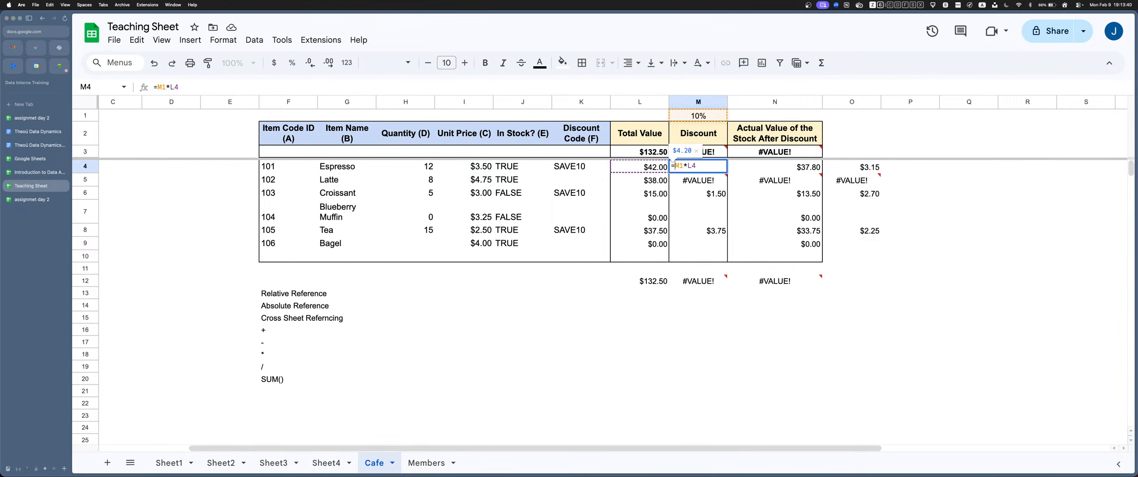
key("F4")
key("Return")
Copy the absolute-reference formula from M4 into M5, check the pasted formula, and close it
key("Up")
key("super+c")
key("Down")
key("super+v")
key("Return")
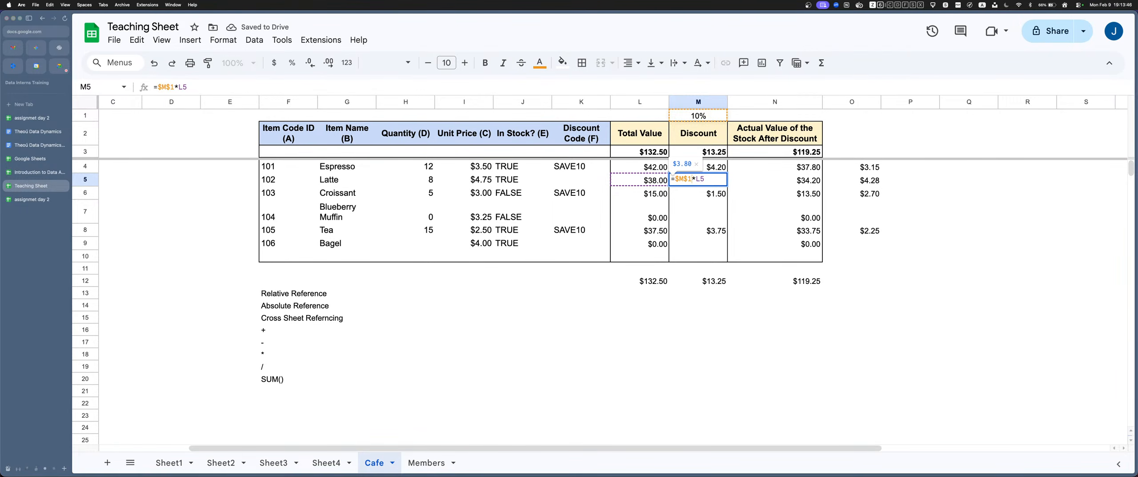
key("Return")
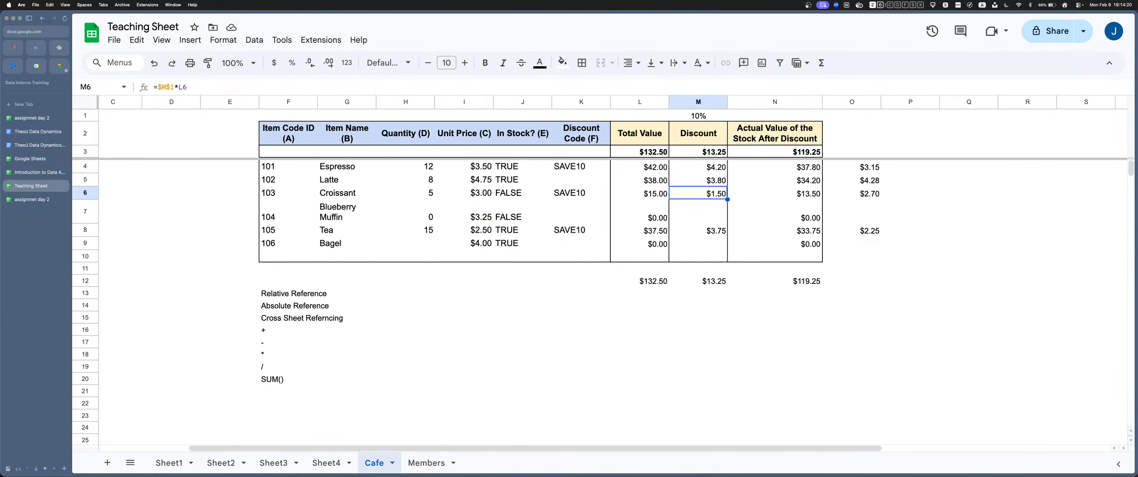
Move the list of formula topics from F13:F20 to column D, starting at D5, and clear the original range
left_click(405, 166)
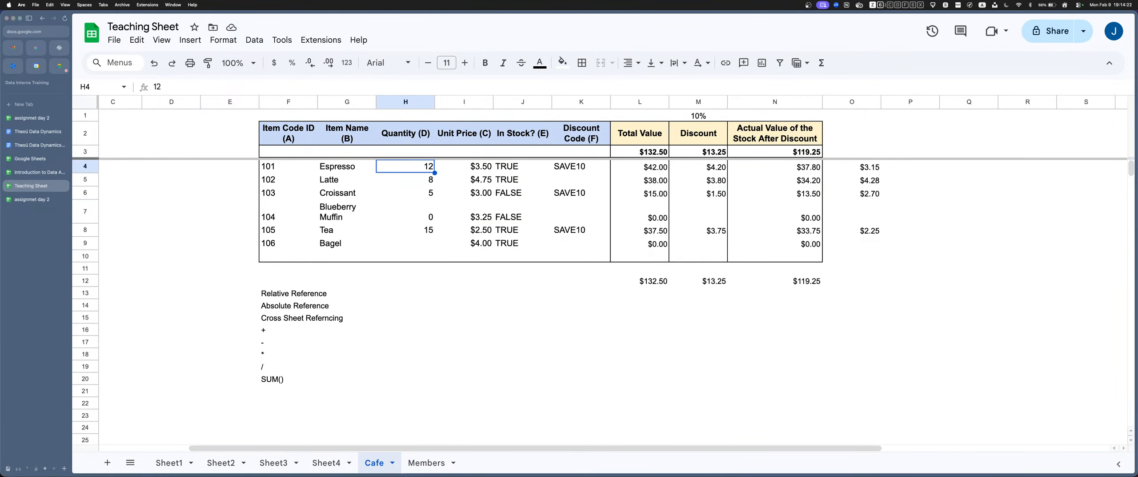
left_click(405, 305)
left_click(405, 292)
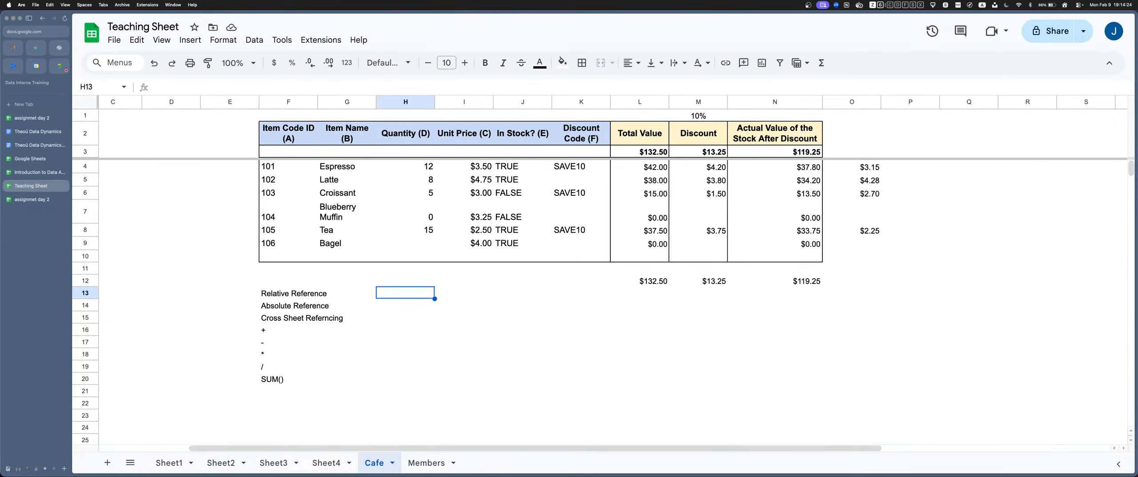
left_click_drag(288, 292, 288, 378)
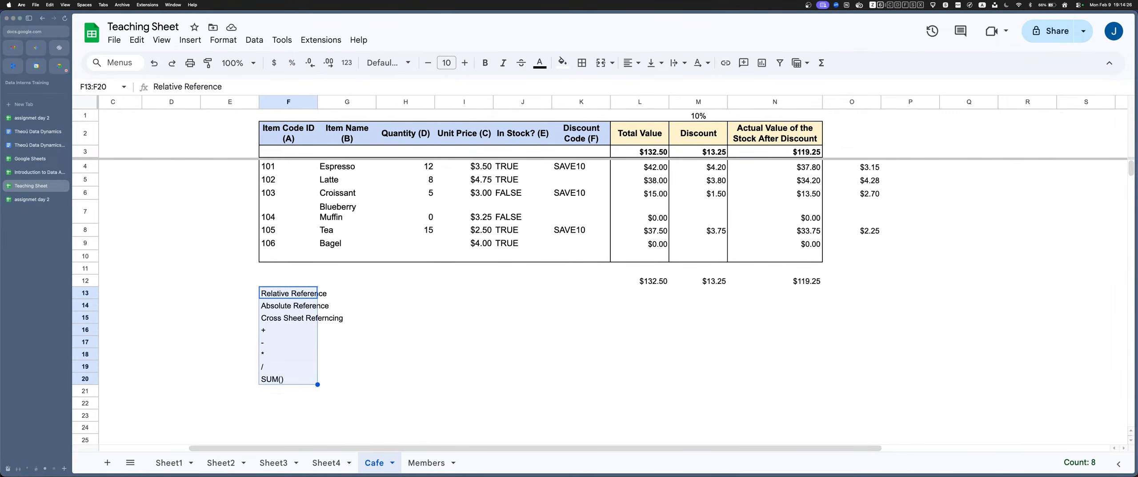
key("super+c")
left_click(122, 167)
left_click(172, 180)
key("super+v")
left_click_drag(288, 293, 288, 379)
key("Delete")
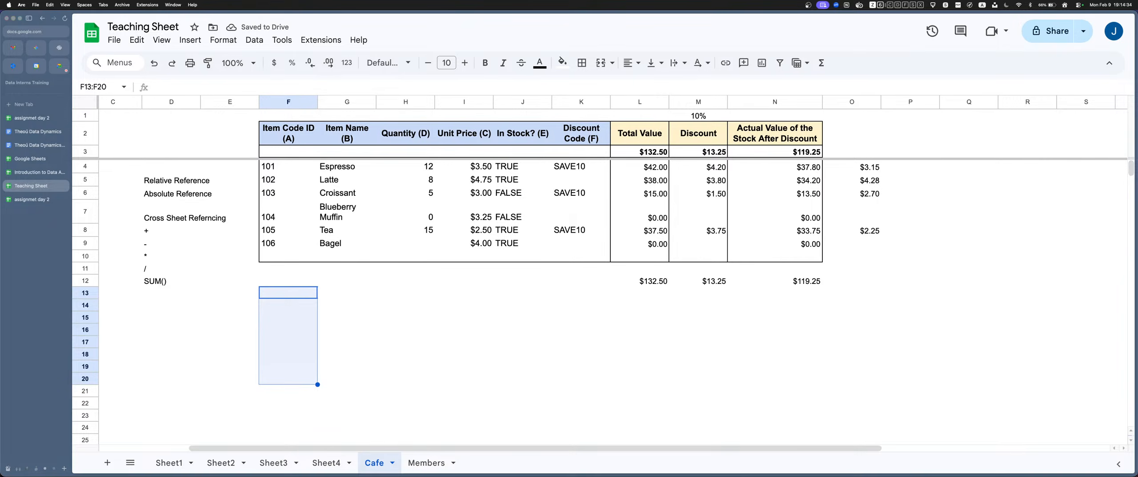
Enter a relative reference to the first item code in F16 as =F4
left_click(288, 329)
type("=-")
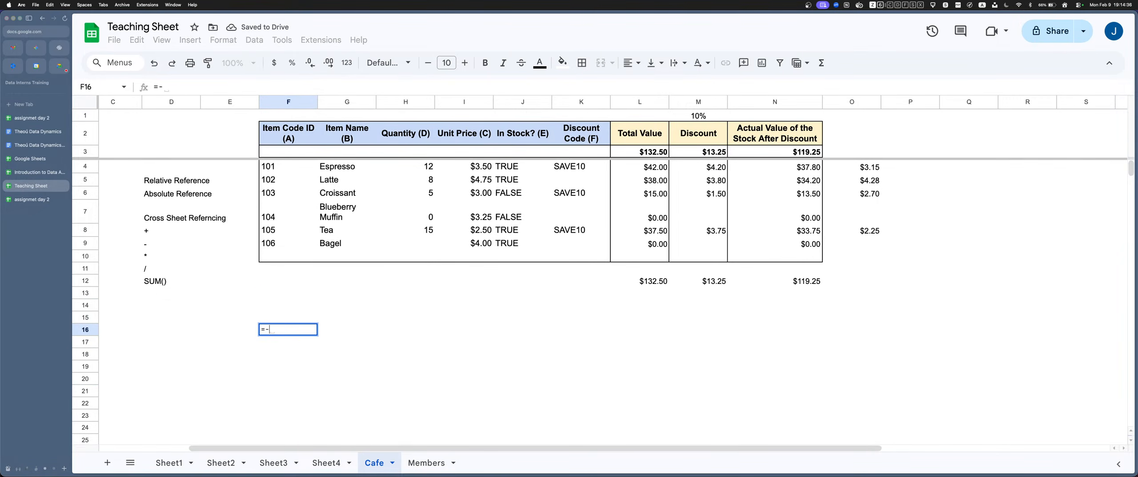
key("BackSpace")
left_click(288, 167)
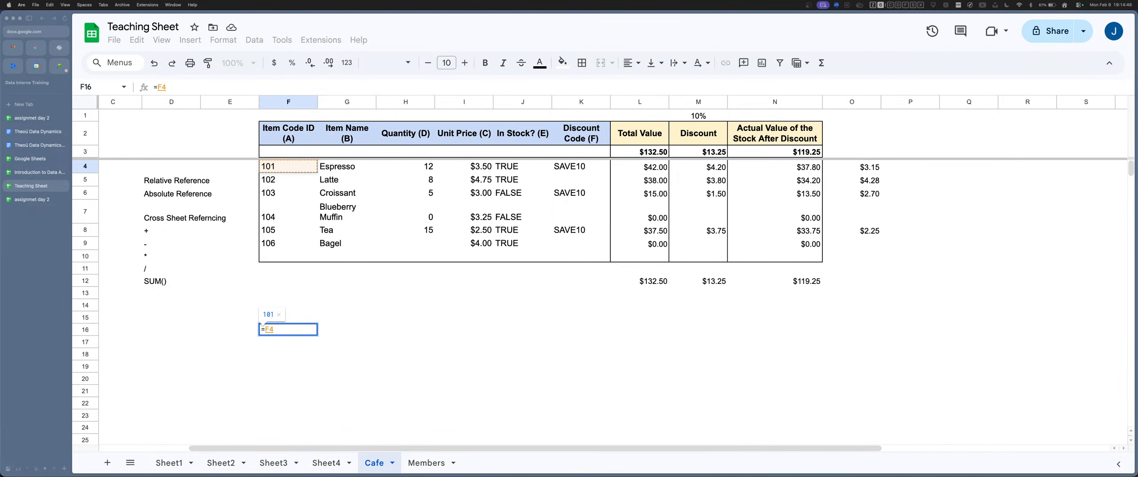
key("Return")
Examine the =F4 formula in F16 and the source cell F4 it refers to, and close the formula unchanged
key("Up")
key("super+c")
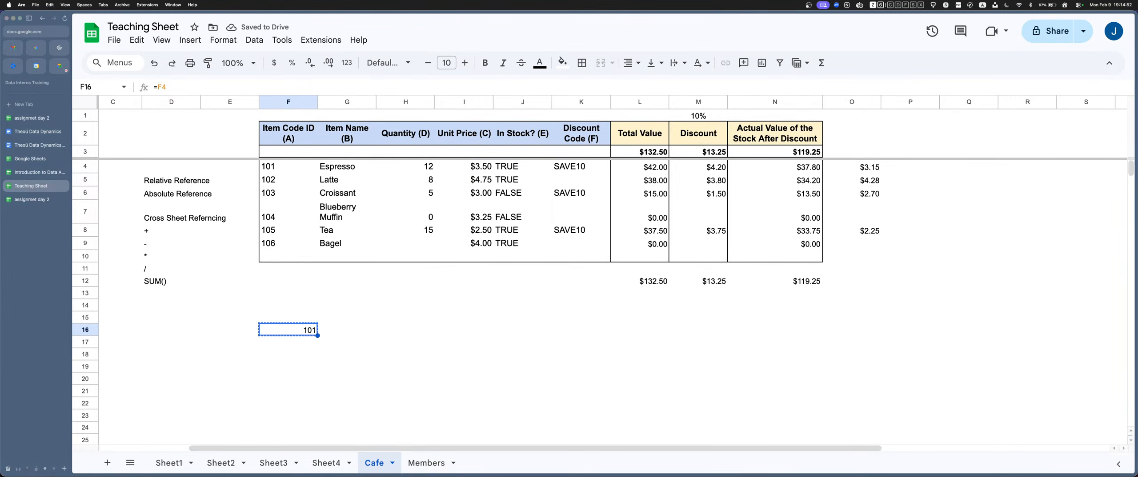
left_click(288, 167)
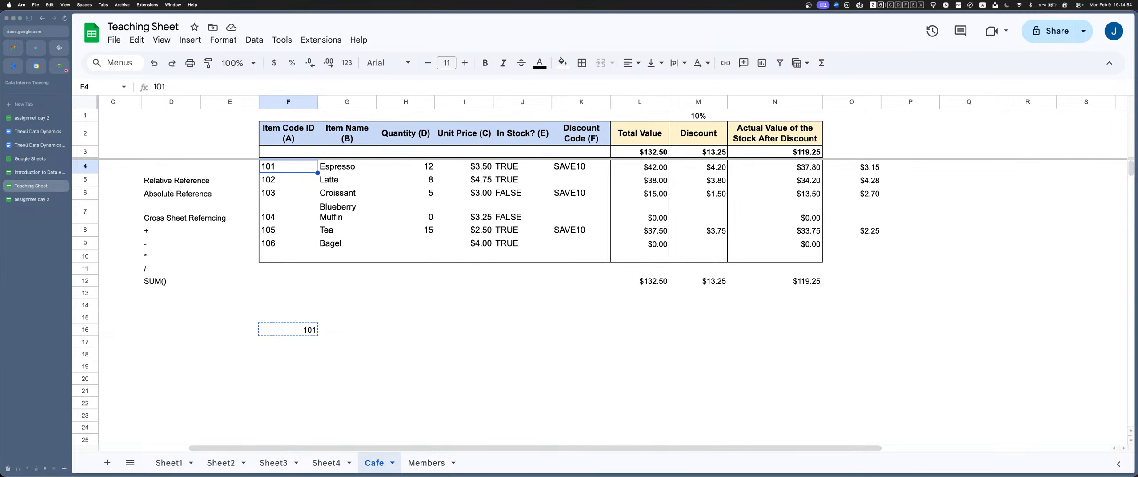
left_click(288, 330)
key("Return")
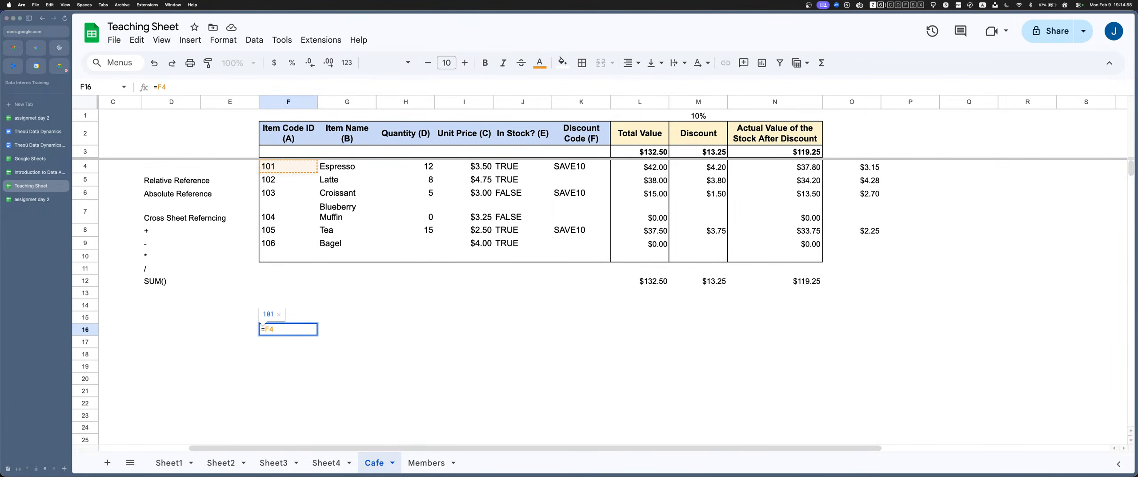
left_click(99, 87)
left_click(280, 329)
key("shift+Left")
key("shift+Left")
key("Return")
Copy the relative-reference formula from F16 into each cell of G16:K16
key("Up")
key("super+c")
key("Right")
key("super+v")
key("Right")
key("super+v")
key("Right")
key("super+v")
key("Right")
key("super+v")
key("Right")
key("super+v")
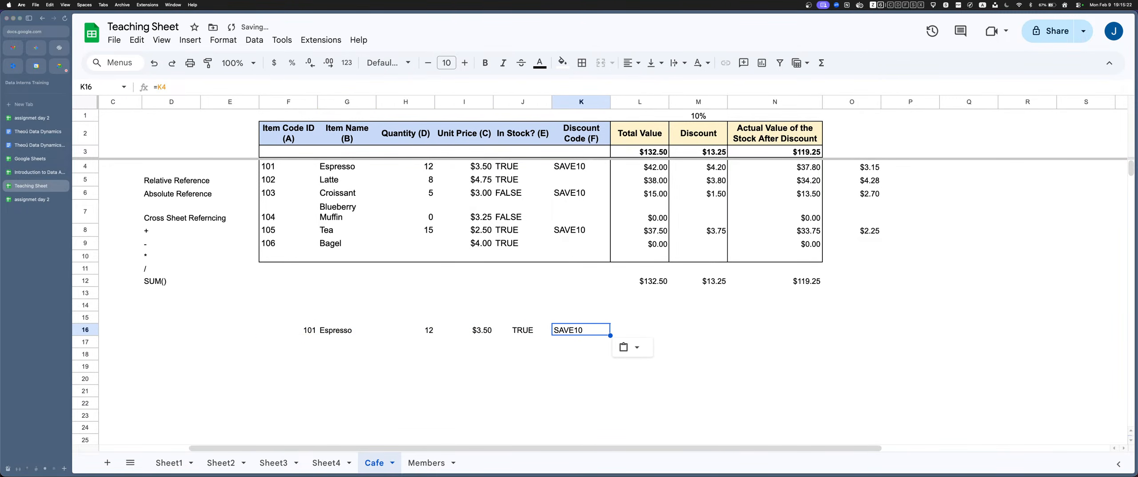
Inspect the copied formulas in G16 through K16 one by one to see which row 4 cell each refers to
key("Left")
key("Left")
key("Left")
key("Left")
key("Left")
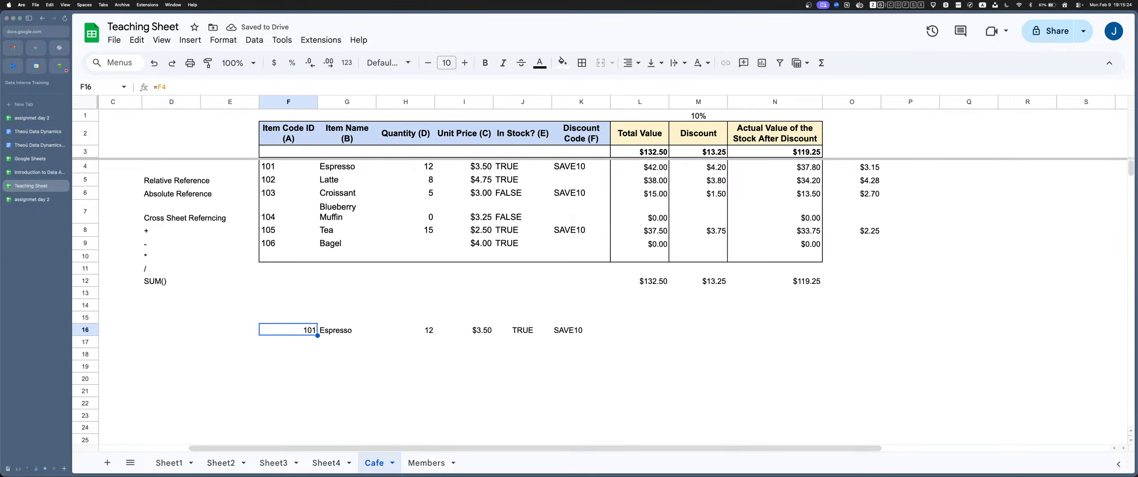
key("Right")
key("Return")
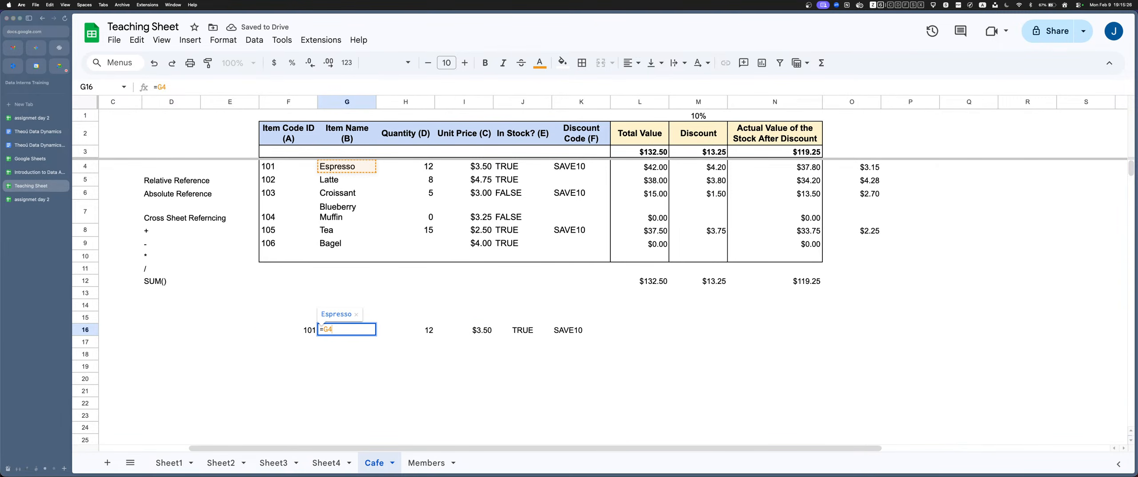
key("Return")
key("Up")
key("Right")
key("Return")
key("Return")
key("Up")
key("Right")
key("Return")
key("Return")
key("Up")
key("Right")
key("Return")
key("Return")
key("Up")
key("Right")
key("Return")
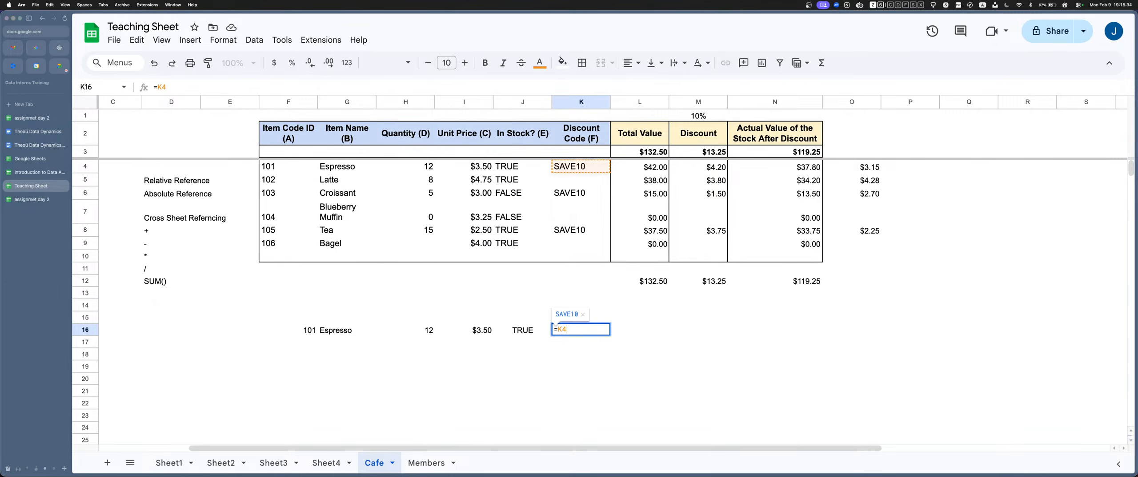
key("Return")
Go through the row 16 formulas again, from F16 to K16, to trace how the relative reference shifts by column
key("Up")
key("Left")
key("Left")
key("Left")
key("Left")
key("Left")
key("Return")
key("Return")
key("Up")
key("Right")
key("Return")
key("Return")
key("Up")
key("Right")
key("Return")
key("Return")
key("Up")
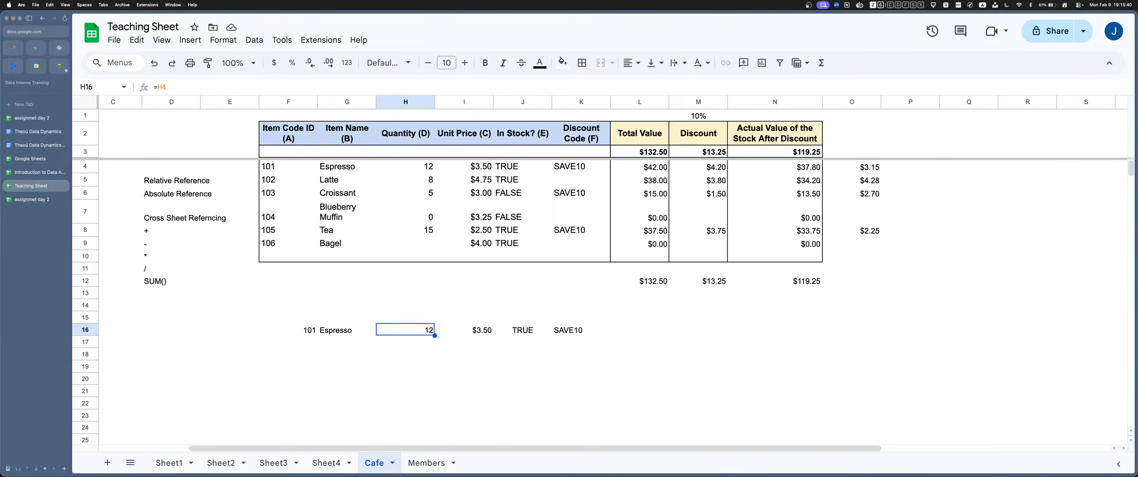
key("Right")
key("Return")
key("Return")
key("Up")
key("Right")
key("Return")
key("Return")
key("Right")
key("Up")
key("Return")
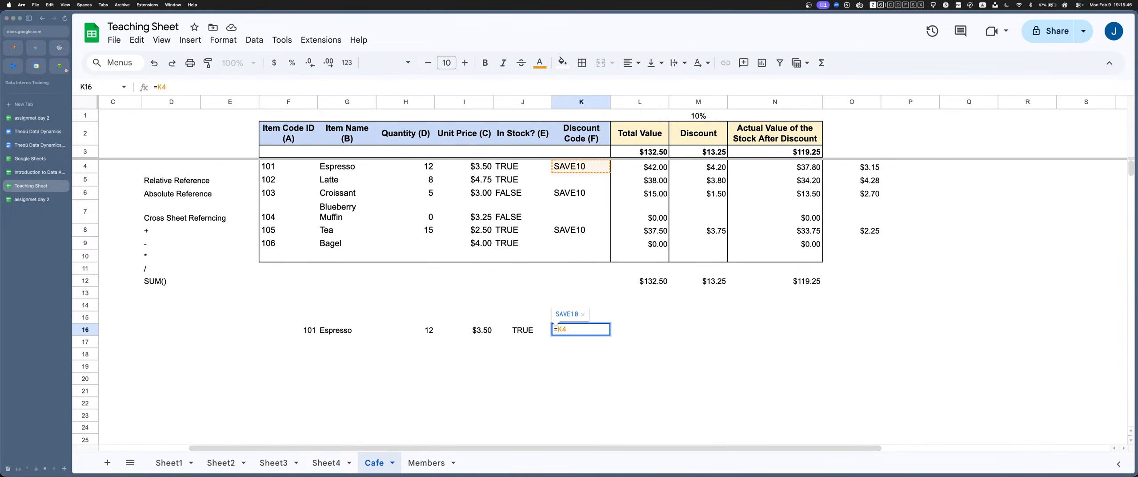
key("Return")
Make the F4 reference in F16 absolute, giving =$F$4
key("Up")
key("Left")
key("Left")
key("Left")
key("Left")
key("Left")
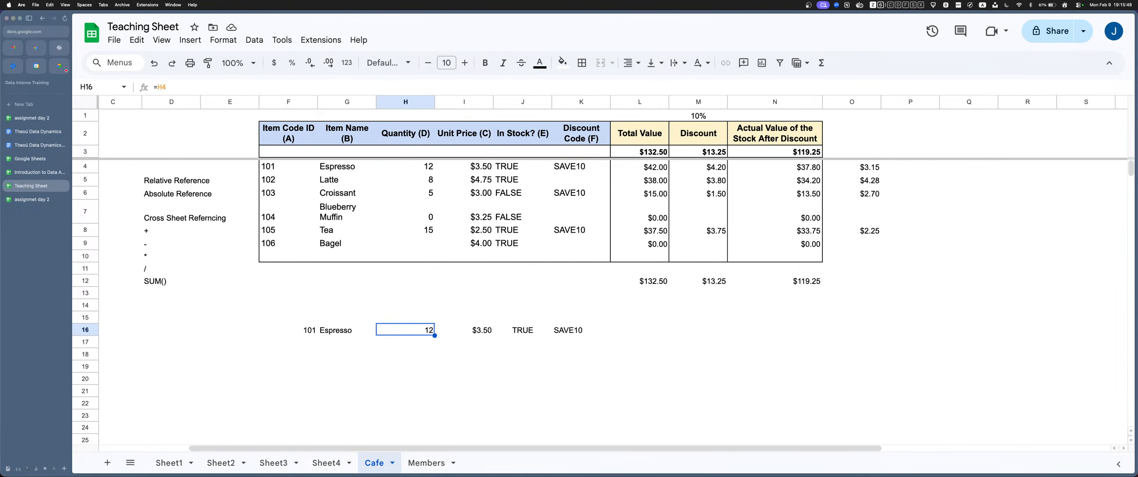
key("Return")
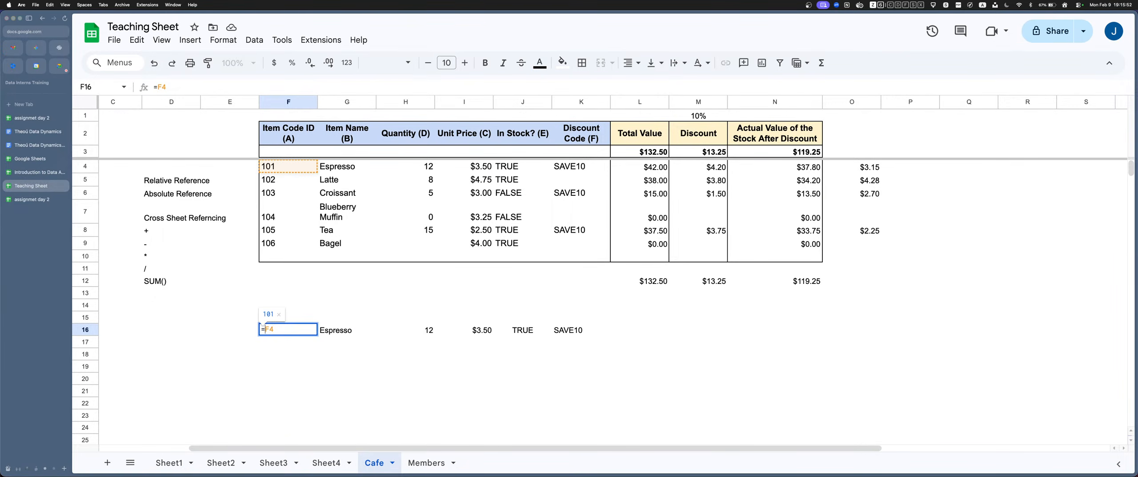
type("$F$")
key("Return")
key("Up")
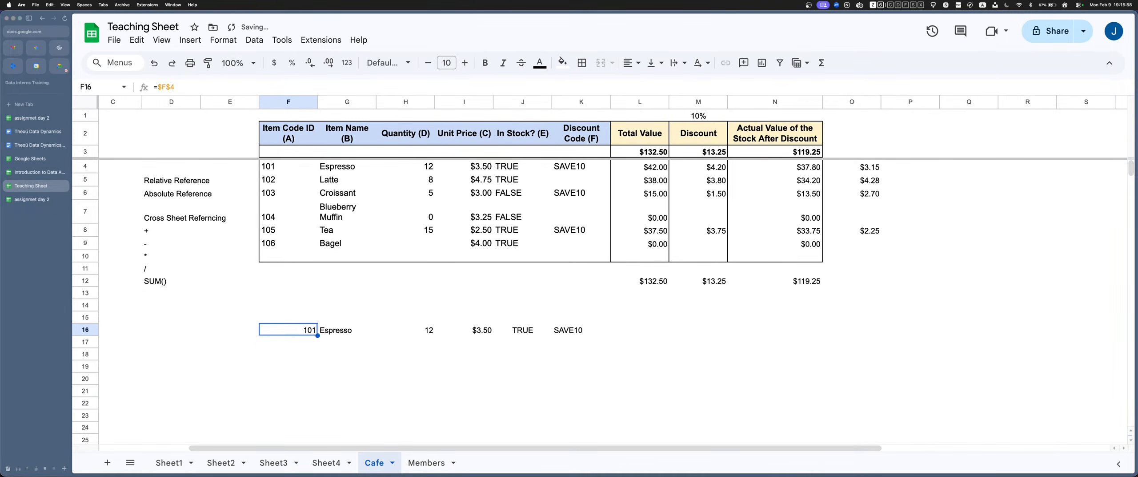
Copy the absolute-reference formula from F16 over the formulas in G16:K16
key("super+c")
key("Right")
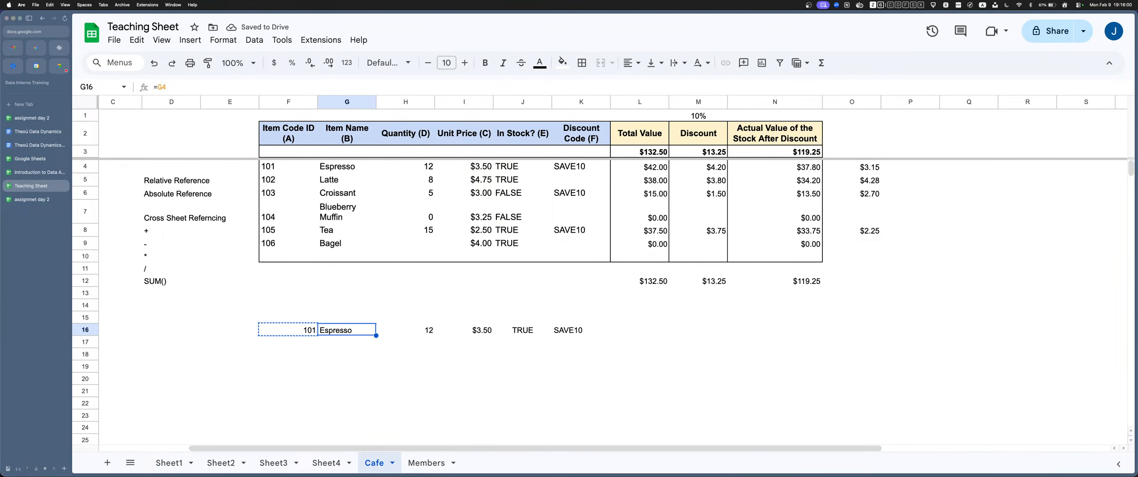
key("super+v")
key("Right")
key("super+v")
key("Right")
key("super+v")
key("Right")
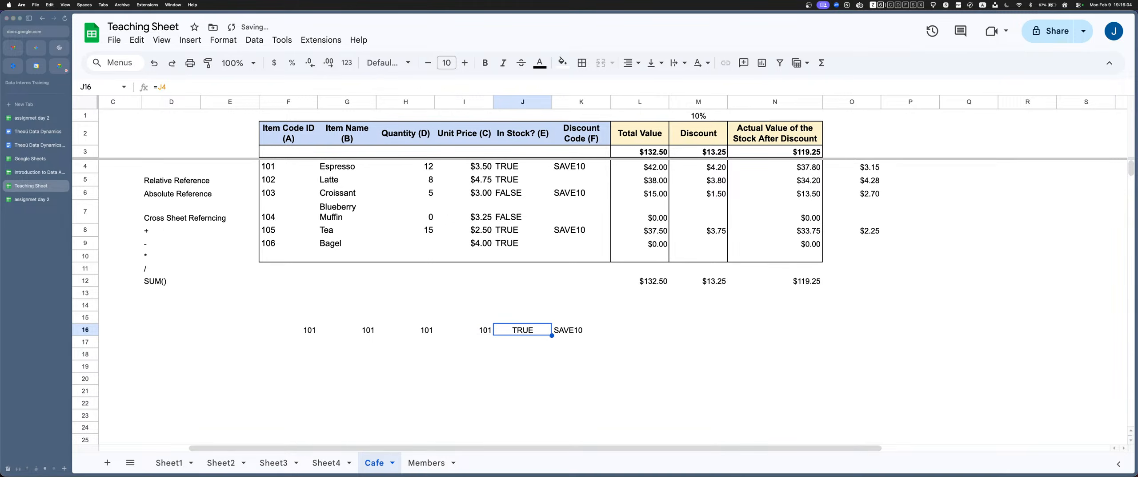
key("super+v")
key("Right")
key("super+v")
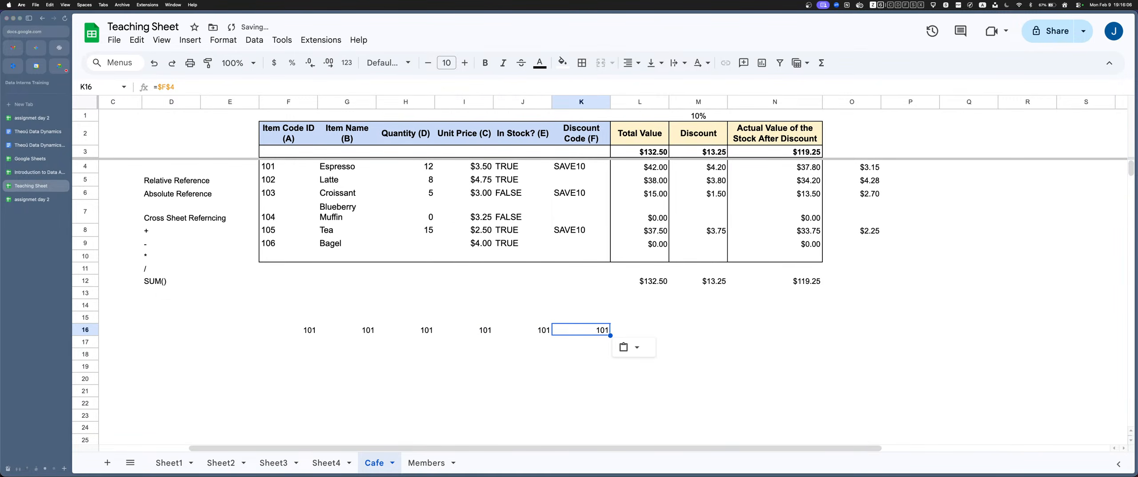
Inspect the pasted formulas in G16 through K16 one by one to check which cell the absolute reference points to
key("Left")
key("Left")
key("Left")
key("Left")
key("Left")
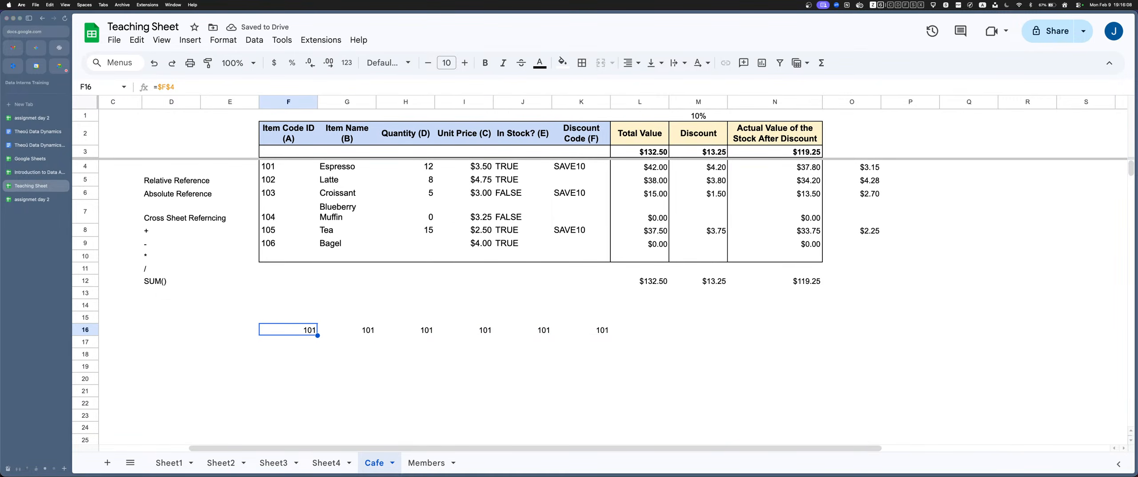
key("Right")
key("Return")
key("Return")
key("Up")
key("Right")
key("Return")
key("Return")
key("Up")
key("Right")
key("Return")
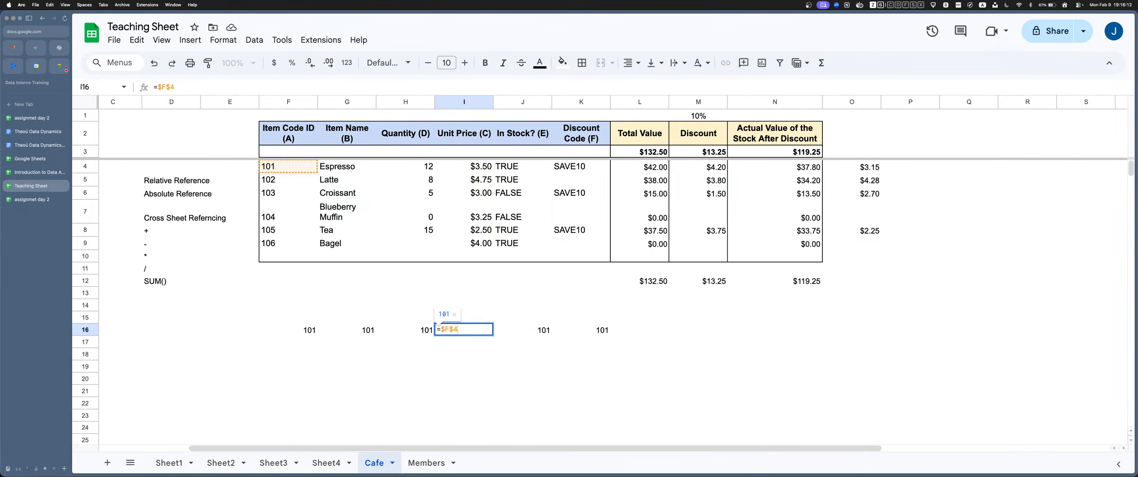
key("Return")
key("Up")
key("Right")
key("Return")
key("Return")
key("Up")
key("Right")
key("Return")
key("Return")
key("Up")
key("shift+Left")
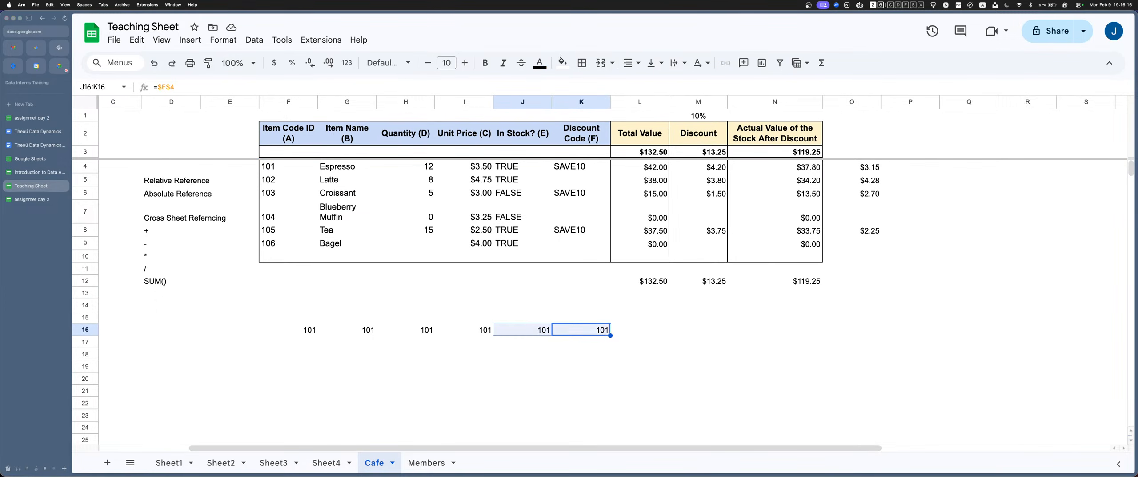
Paste the F16 formula again into G16, H16 and I16, and check the formula in I16
key("Left")
key("Left")
key("Left")
key("Left")
key("Left")
key("super+c")
key("Right")
key("super+v")
key("Right")
key("super+v")
key("Right")
key("super+v")
key("Return")
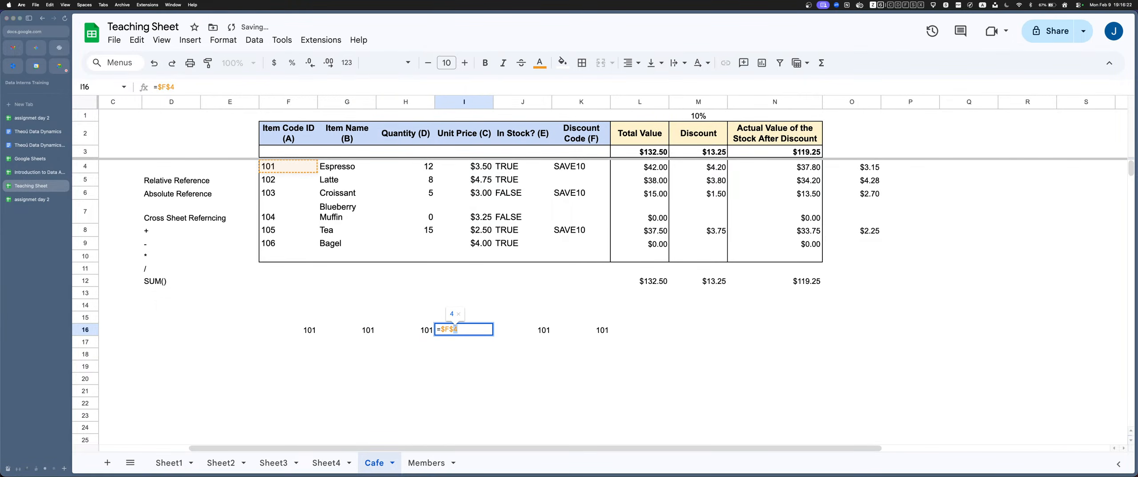
key("Return")
Paste the absolute-reference formula again over its copies in row 16 and check the formula in H16
key("Left")
key("Down")
key("super+v")
key("Right")
key("super+v")
key("Return")
key("Escape")
key("Right")
key("Return")
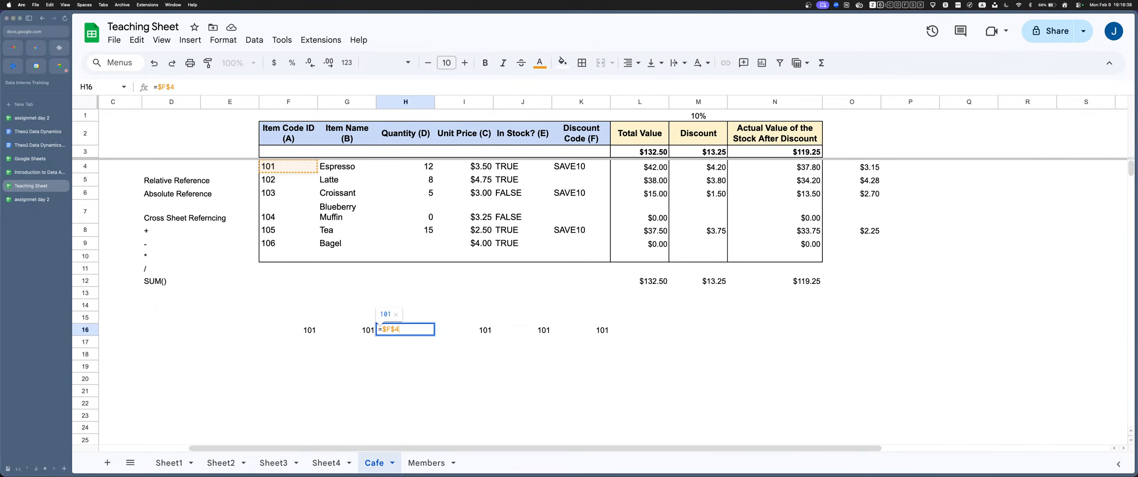
Copy the =$F$4 formula from F16 over G16 and H16
key("Return")
key("Left")
key("Left")
key("Up")
key("Return")
key("Escape")
key("ctrl+c")
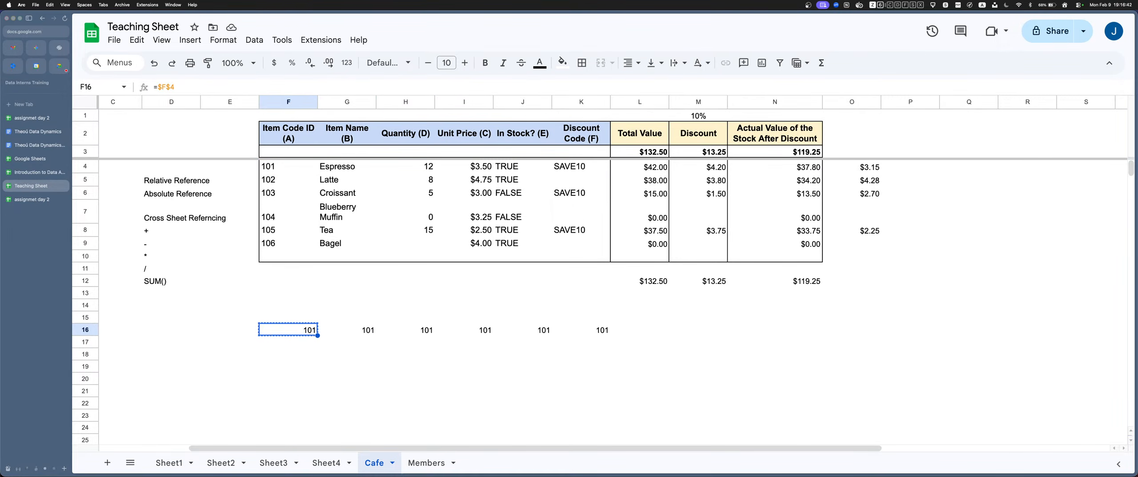
key("Right")
key("ctrl+v")
key("Right")
key("ctrl+v")
Copy the =$F$4 formula from F16 into E16 and D16
key("Left")
key("Left")
key("super+shift+Right")
key("Left")
key("Right")
key("super+c")
key("Left")
key("super+v")
key("Left")
key("super+v")
key("Right")
key("Right")
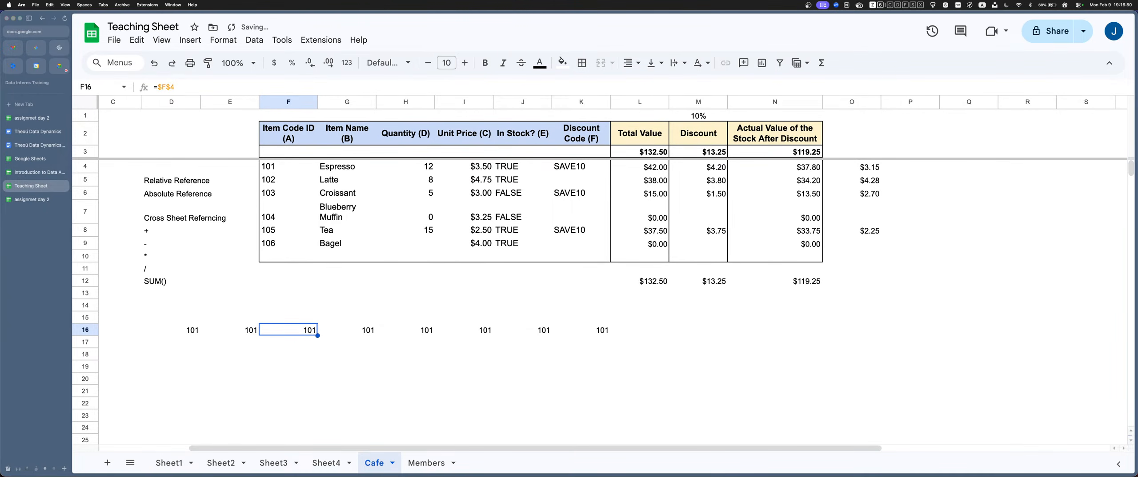
Paste the =$F$4 formula into F17 and F15, directly below and above F16
key("Down")
key("super+v")
key("Up")
key("Up")
key("super+v")
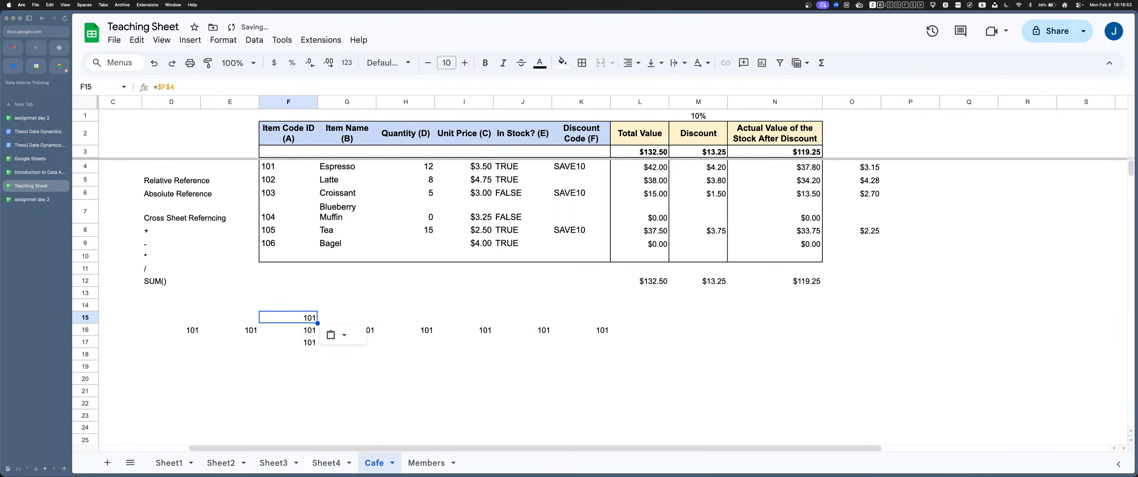
key("Down")
key("Down")
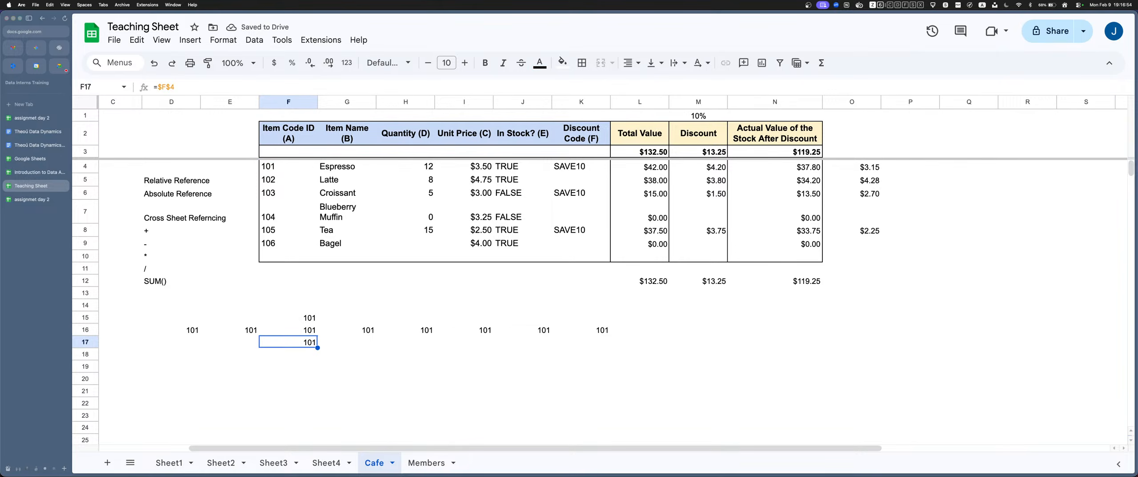
Enter the relative reference =F4 in F20 and reopen its formula
key("Down")
key("Down")
key("Down")
type("=")
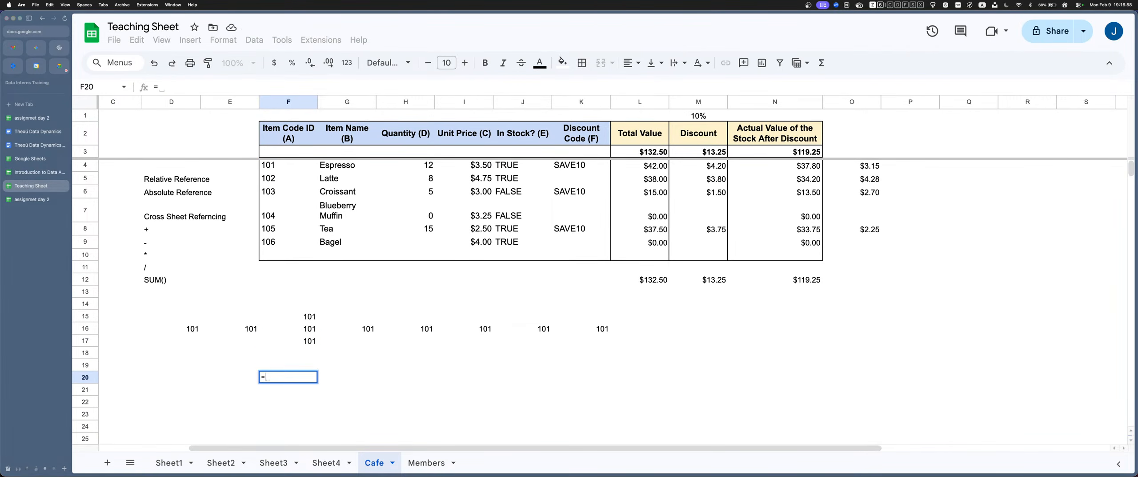
type("F4")
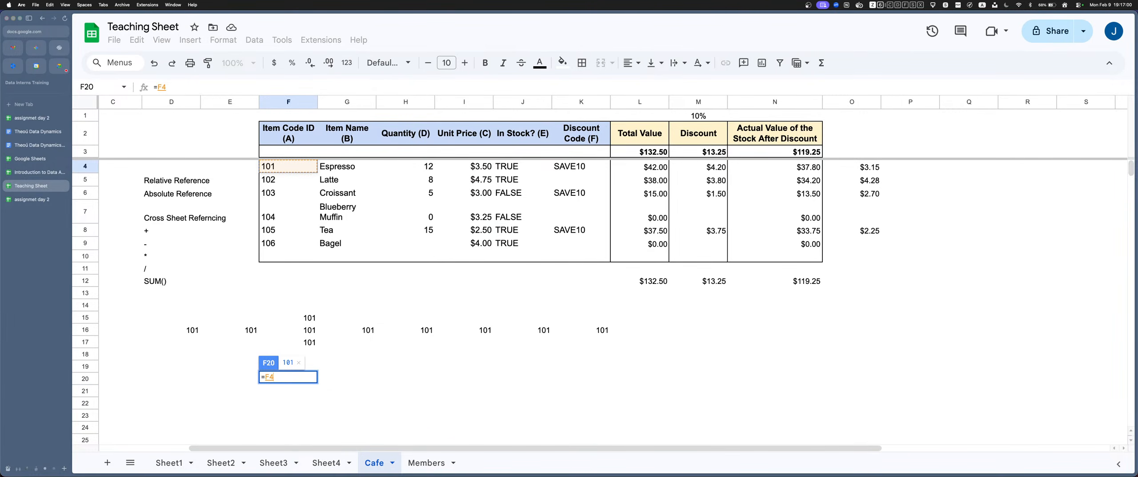
key("Return")
key("Up")
key("Return")
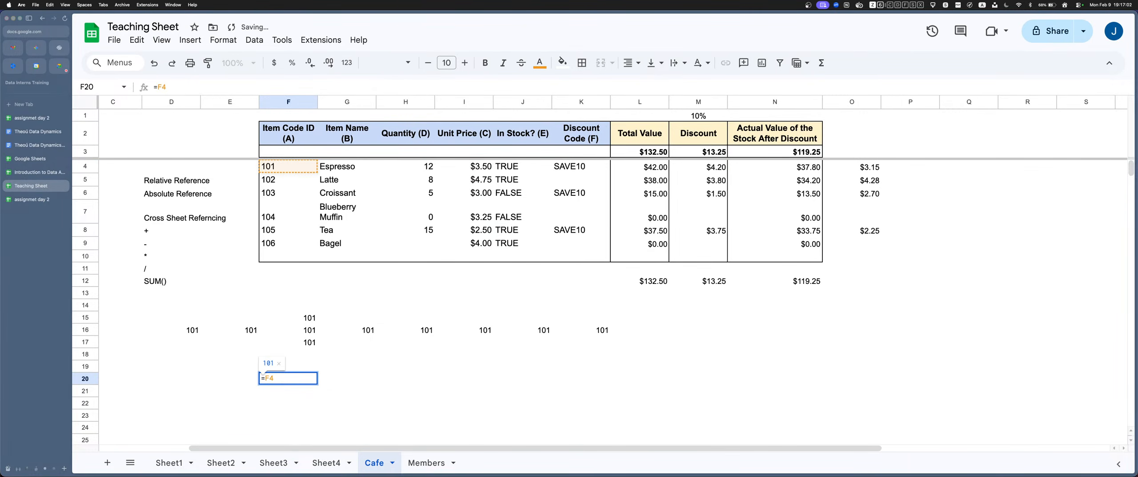
Lock only the column of the F20 reference, making the formula =$F4
key("Left")
key("Left")
key("shift+Right")
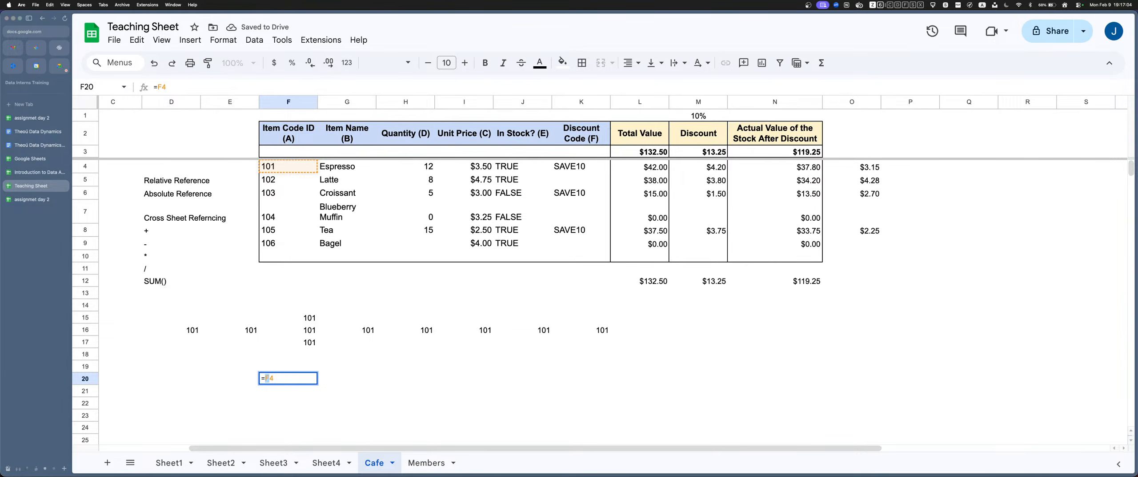
key("Right")
key("shift+Right")
key("Right")
type("$")
key("Return")
key("Up")
Copy the column-locked formula from F20 into G20 and H20, checking the reference in each copy
key("super+c")
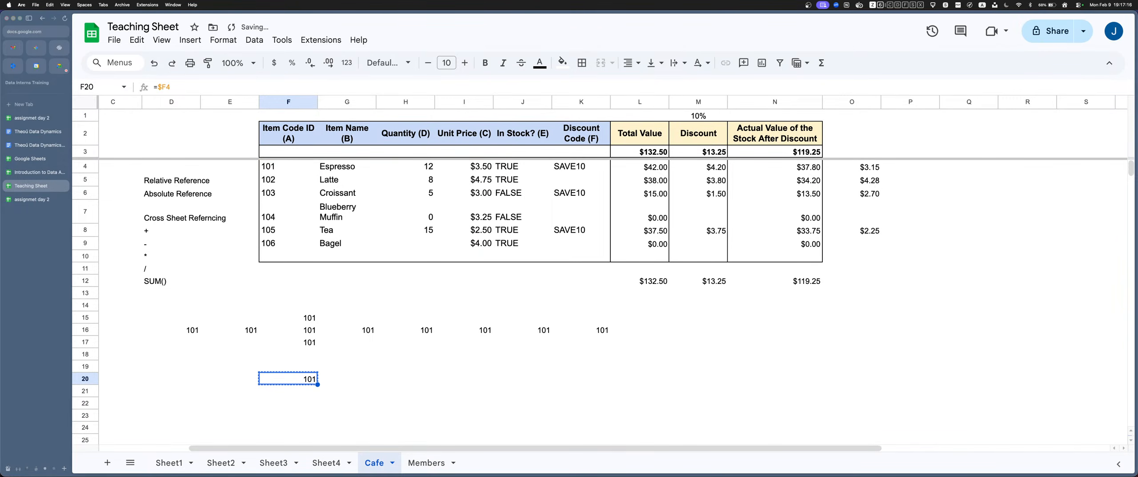
key("Right")
key("super+v")
key("Return")
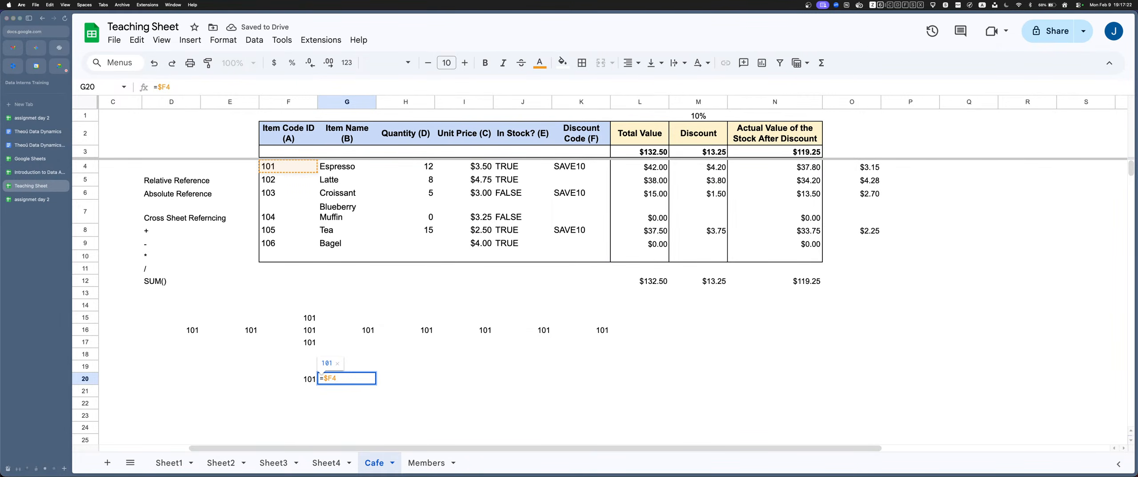
key("Return")
key("Up")
key("super+c")
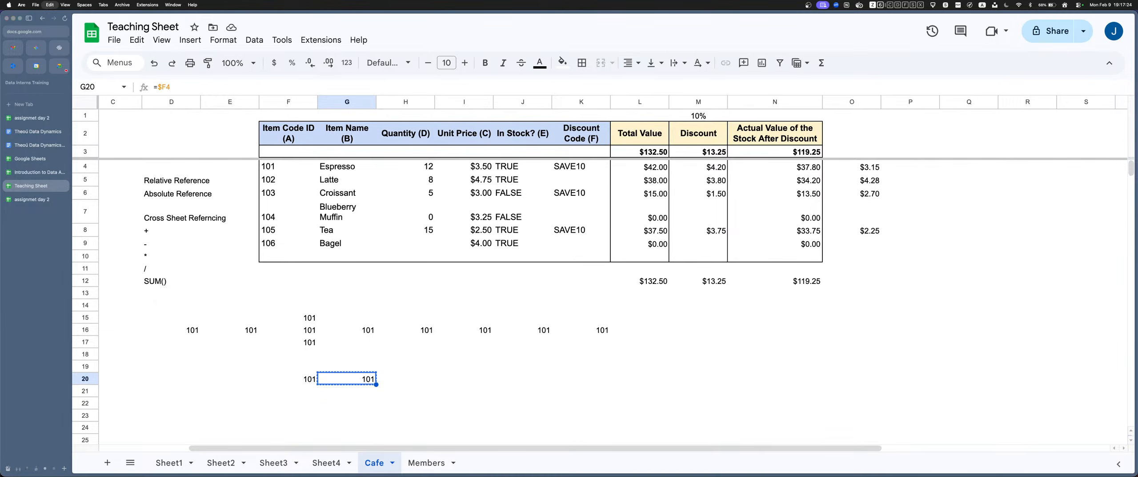
key("Right")
key("super+v")
key("Return")
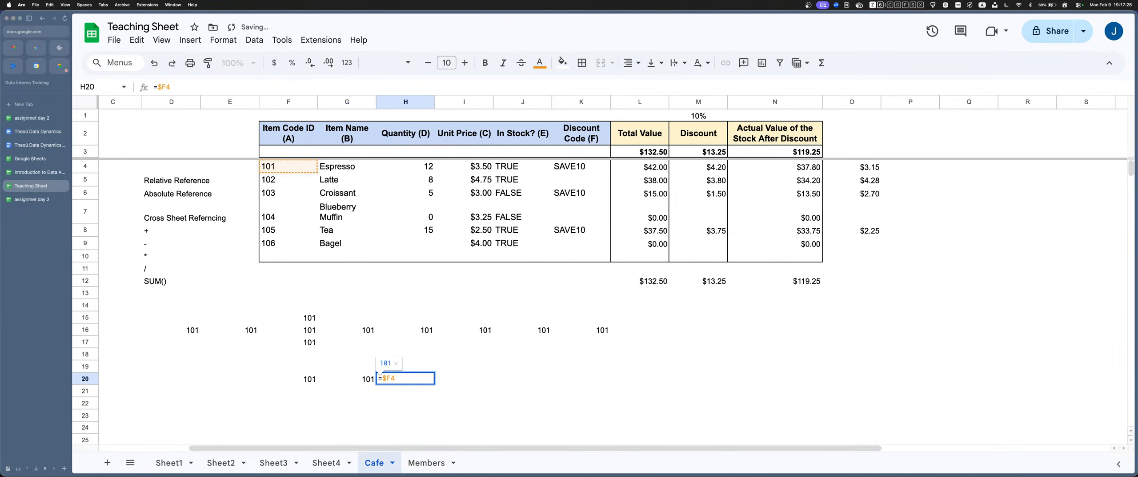
Copy the column-locked formula from H20 into I20, J20 and K20
key("Escape")
key("super+c")
key("Right")
key("super+v")
key("Right")
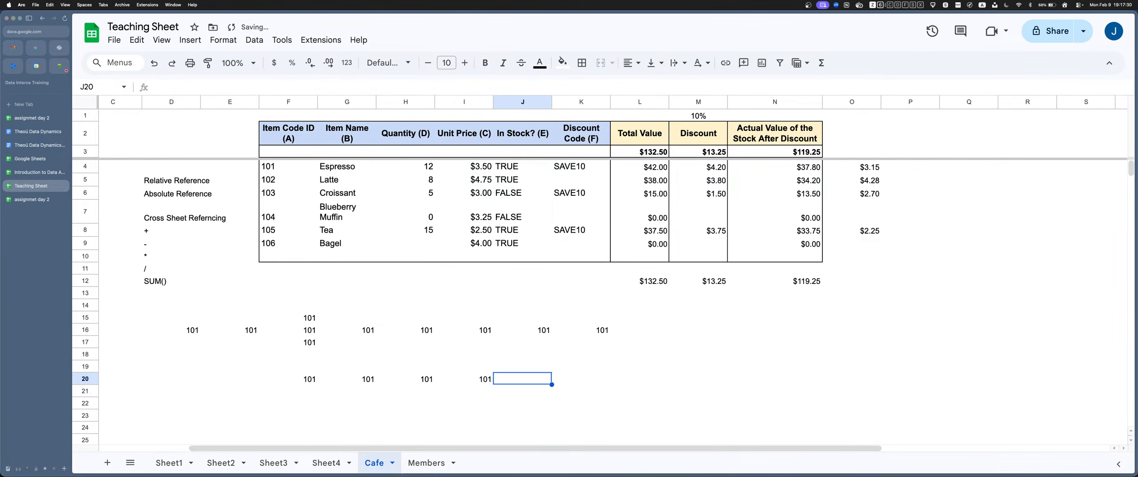
key("super+v")
key("Right")
key("super+v")
Copy the column-locked formula from F20 down into F21 and check which cell it references
key("Left")
key("Left")
key("Left")
key("Left")
key("Left")
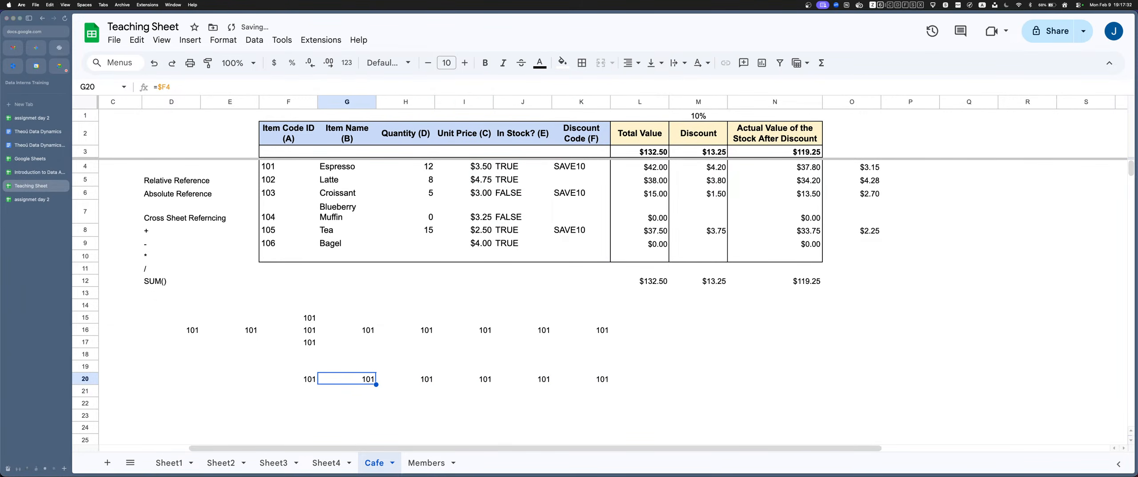
key("Return")
key("Return")
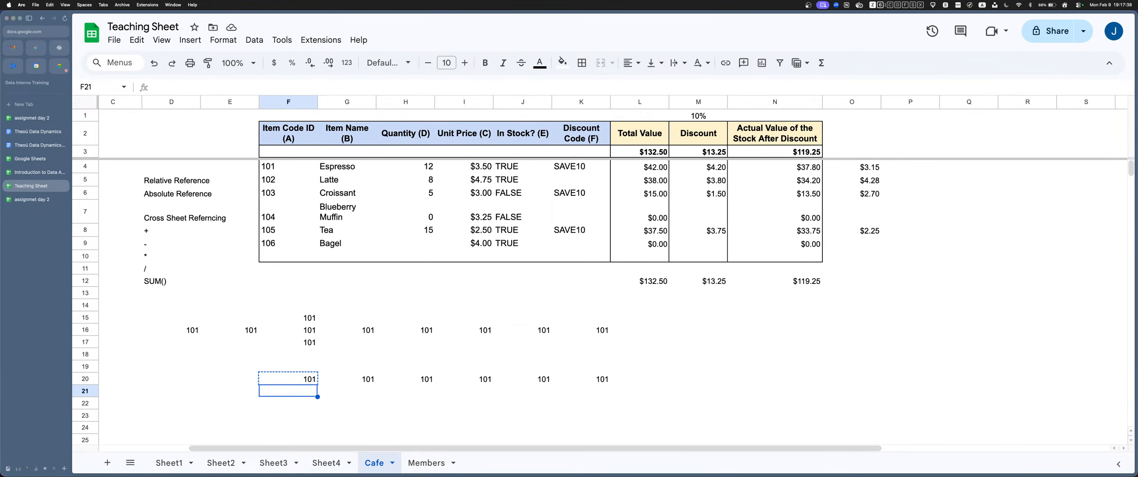
key("super+v")
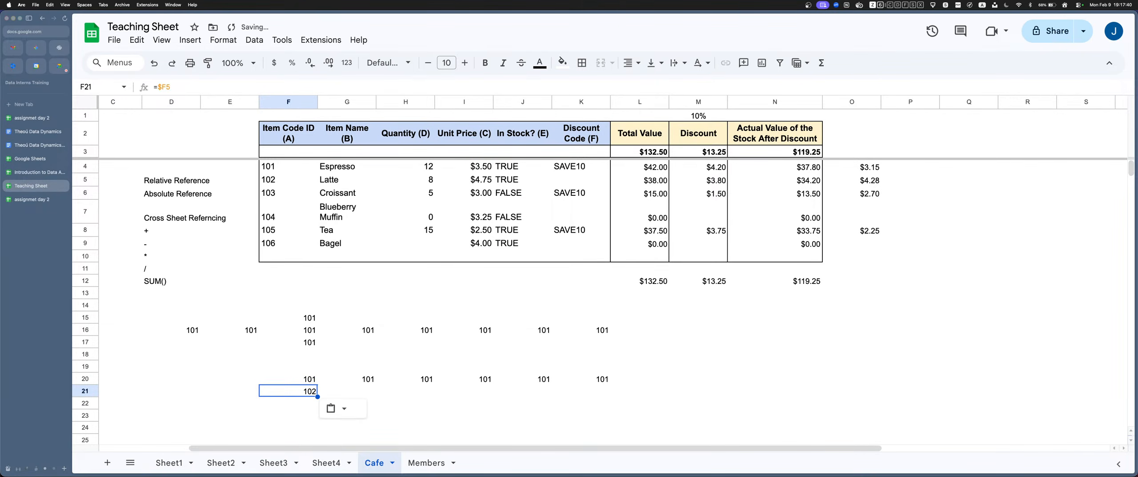
key("Return")
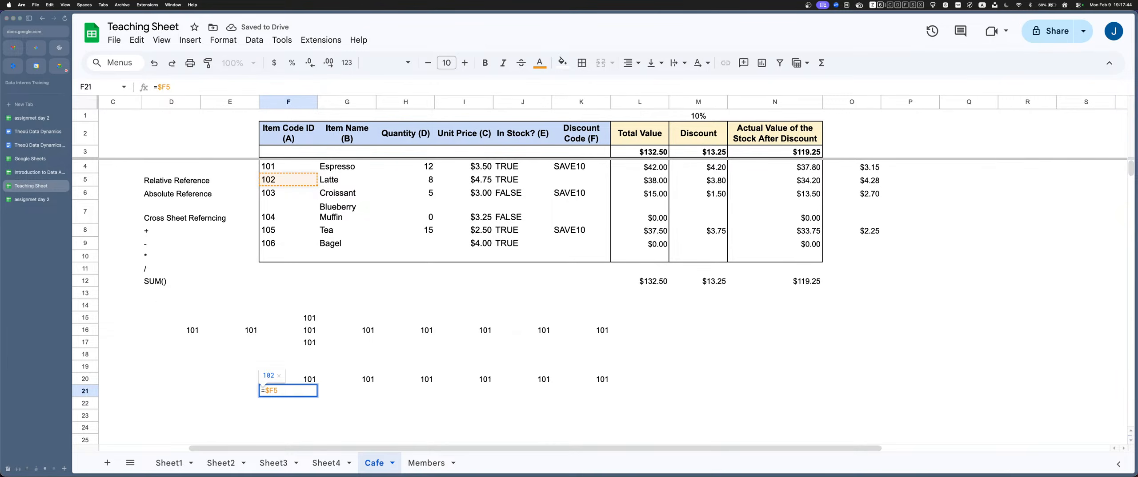
Copy the F21 formula into G21 and check its reference
key("Escape")
key("super+c")
key("Right")
key("super+v")
key("Return")
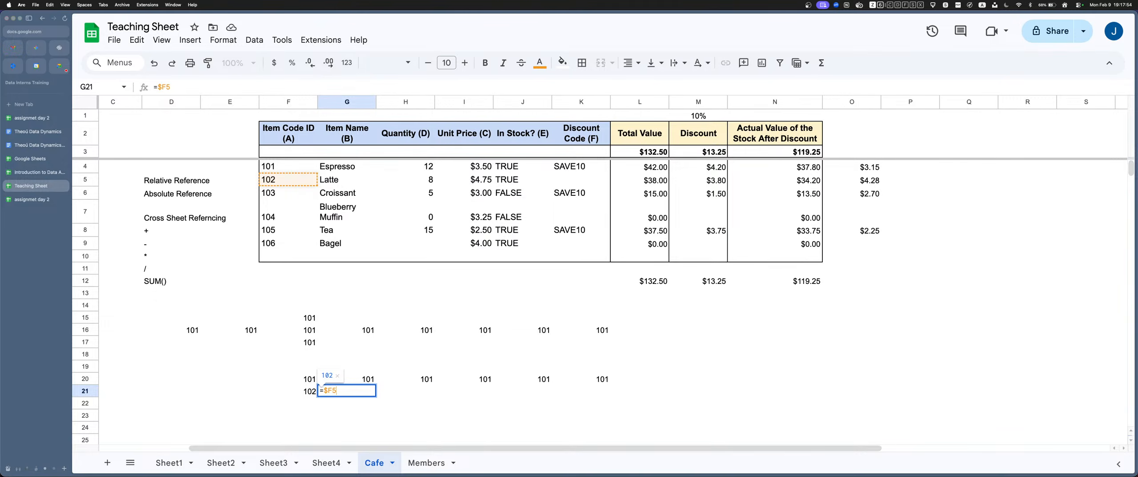
key("Return")
Inspect the formulas in F21 and across F20:K20 to check which cell each column-locked reference points to
key("Up")
key("Left")
key("Return")
key("Return")
key("Up")
key("Up")
key("Return")
key("Return")
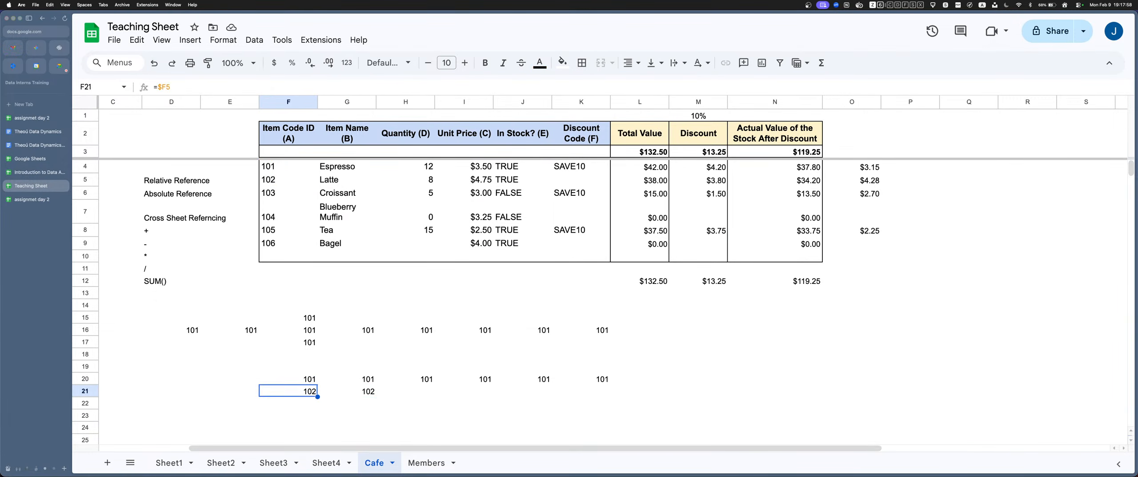
key("Up")
key("Right")
key("Return")
key("Return")
key("Right")
key("Up")
key("Return")
key("Return")
key("Up")
key("Right")
key("Return")
key("Return")
key("Up")
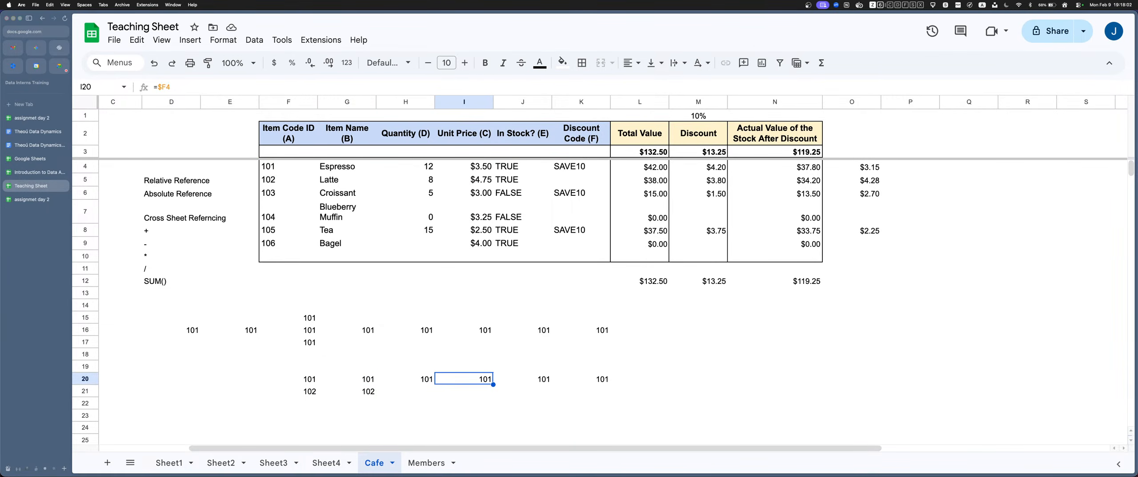
key("Right")
key("Return")
key("Return")
key("Up")
key("Right")
key("Return")
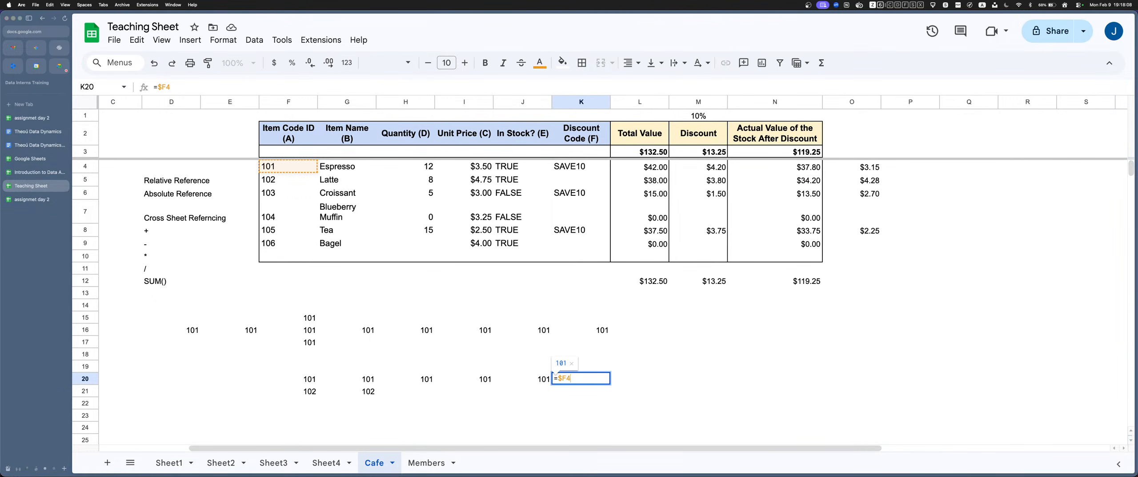
key("Return")
Compare the formulas in F20 and F21 to check how the unlocked row number behaves
key("super+Left")
key("Up")
key("Left")
key("Return")
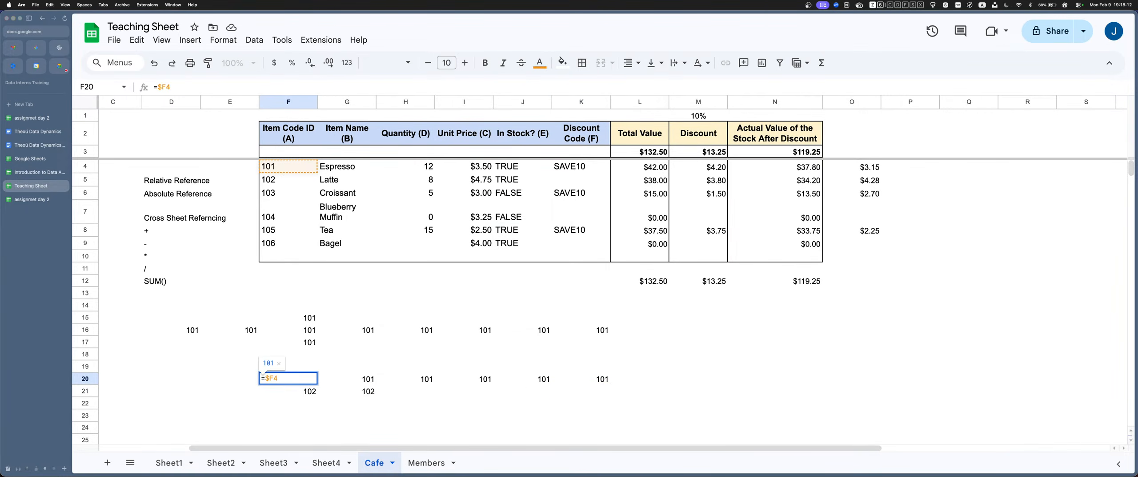
key("Return")
key("Return")
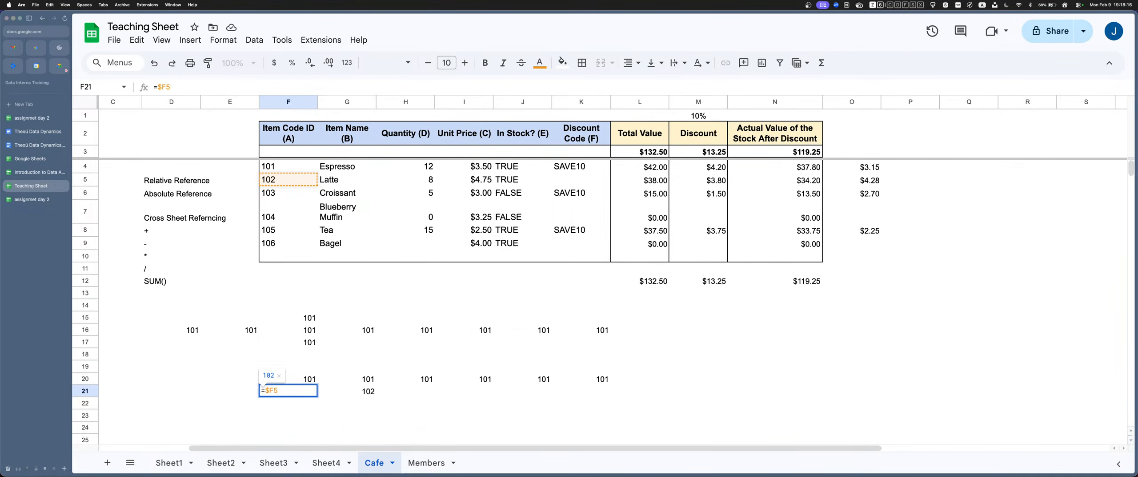
key("Return")
key("Up")
key("Up")
key("Return")
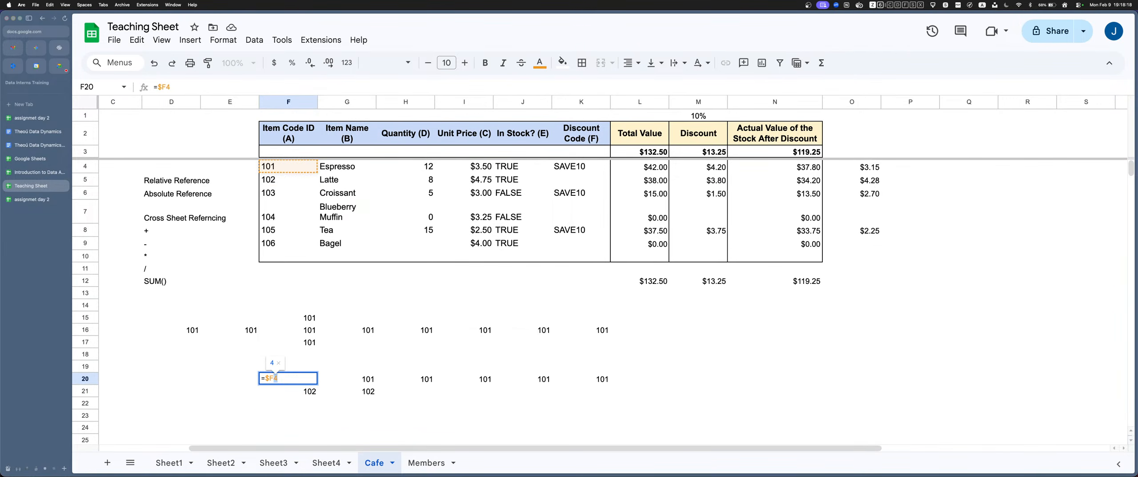
key("Return")
key("Return")
key("Return")
key("Up")
key("Return")
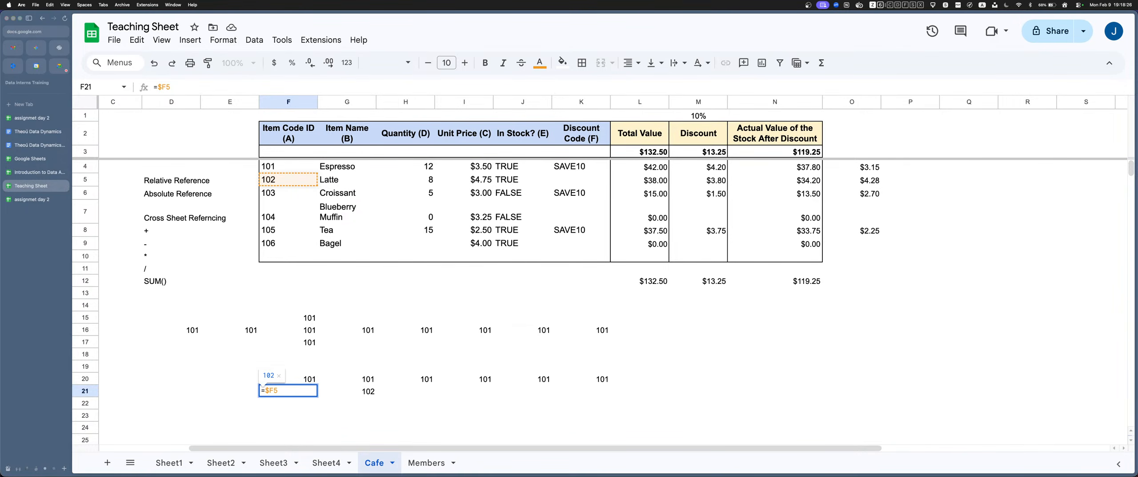
key("Return")
key("Up")
key("Up")
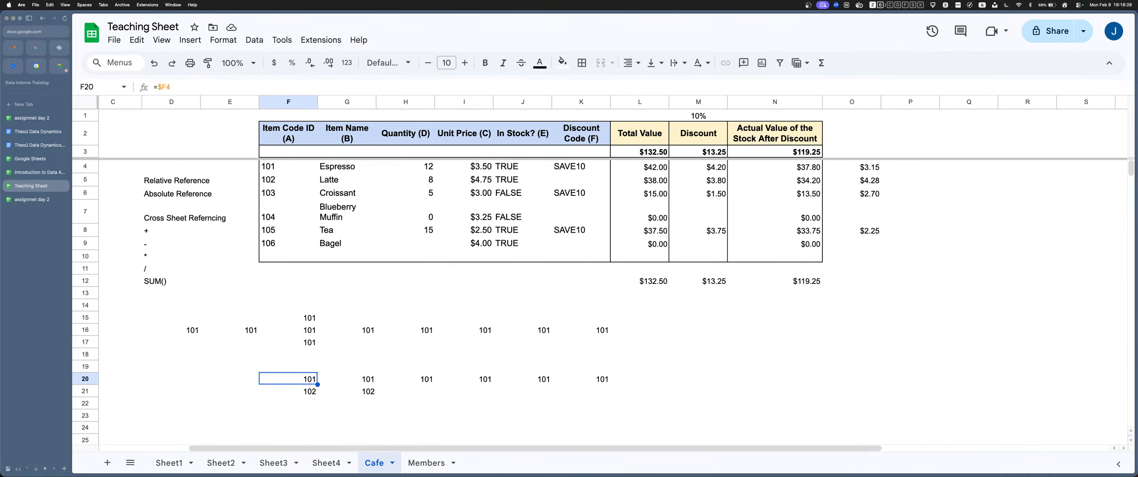
Copy the column-locked formula upward into F19 and F18, checking the reference in each cell
key("Up")
key("Return")
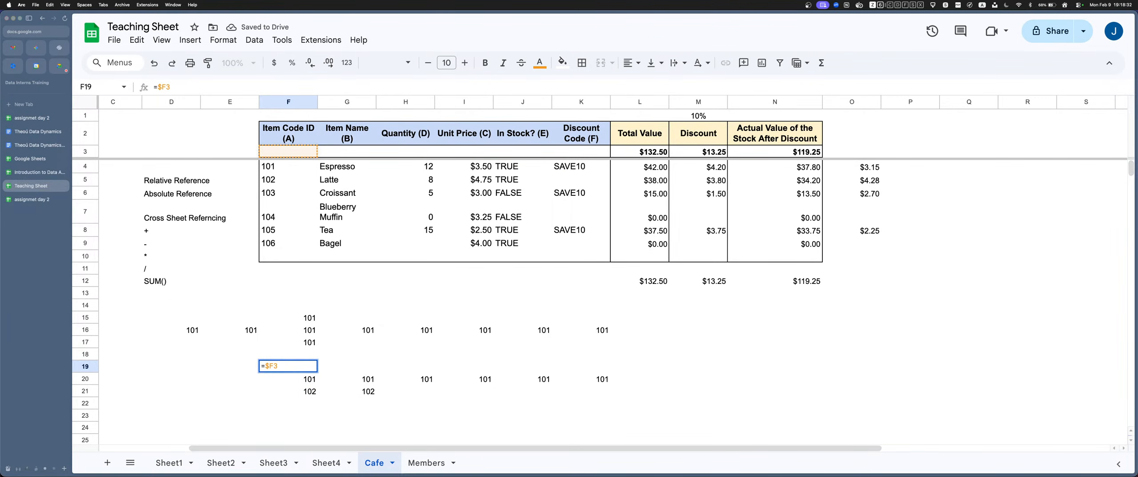
key("shift+Left")
key("Escape")
key("ctrl+c")
key("Up")
key("ctrl+v")
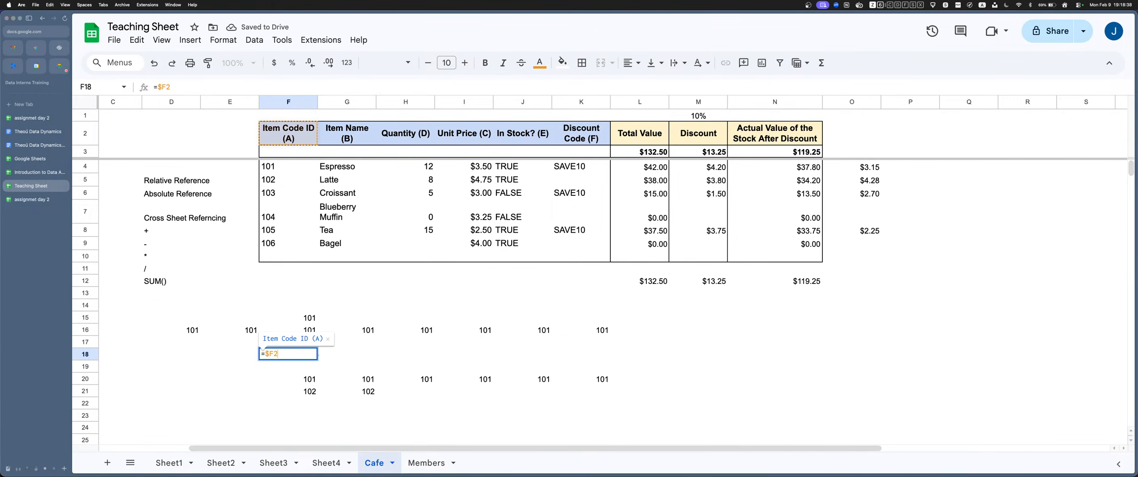
key("Down")
Copy the column-locked formula from F21 down through F21:F29
key("Return")
key("Return")
key("Return")
key("Return")
key("Return")
key("Escape")
key("ctrl+c")
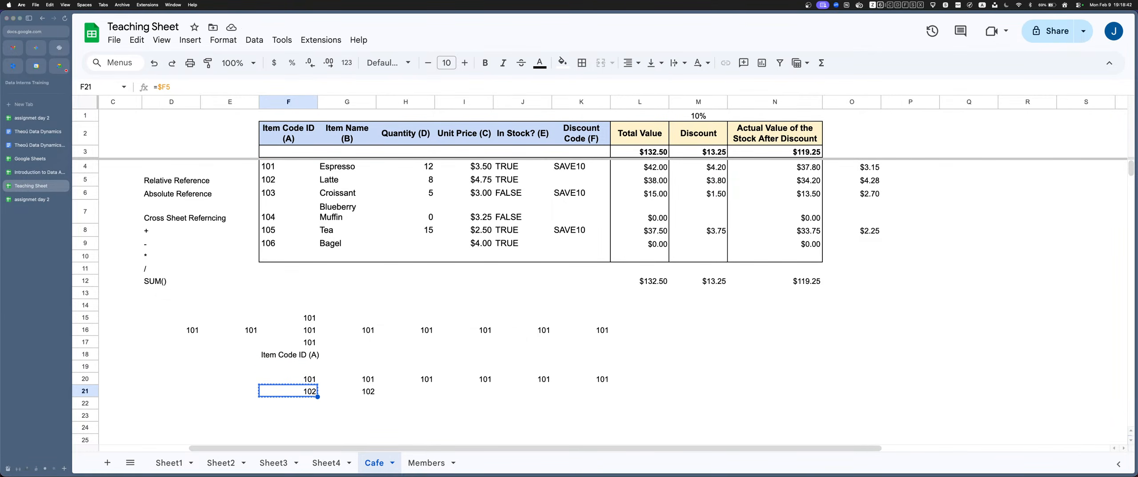
key("shift+Down")
key("shift+Down")
key("shift+Down")
key("shift+Down")
key("shift+Down")
key("shift+Down")
key("shift+Down")
key("shift+Down")
key("ctrl+v")
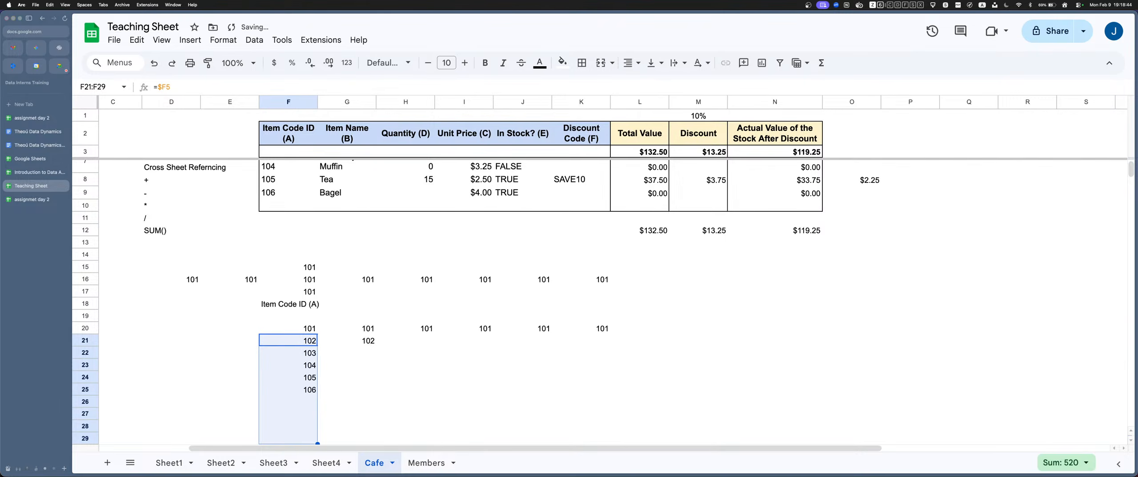
Clear the column-locked test formulas from F18:L25 in the Cafe sheet
key("Up")
key("Up")
key("Up")
key("shift+Down")
key("shift+Down")
key("shift+Down")
key("shift+Down")
key("shift+Down")
key("shift+Down")
key("shift+Down")
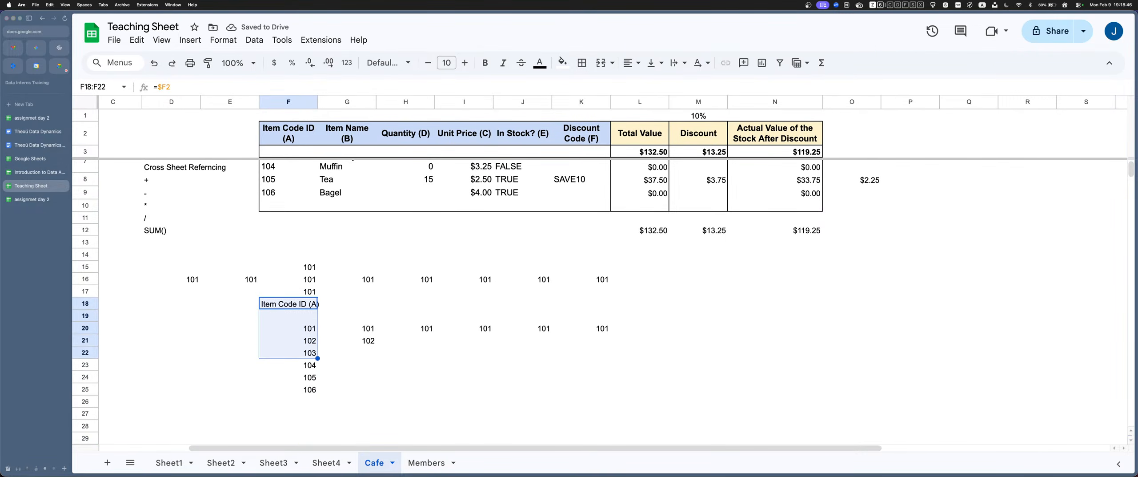
key("shift+Right")
key("shift+Right")
key("shift+Right")
key("shift+Right")
key("shift+Right")
key("shift+Right")
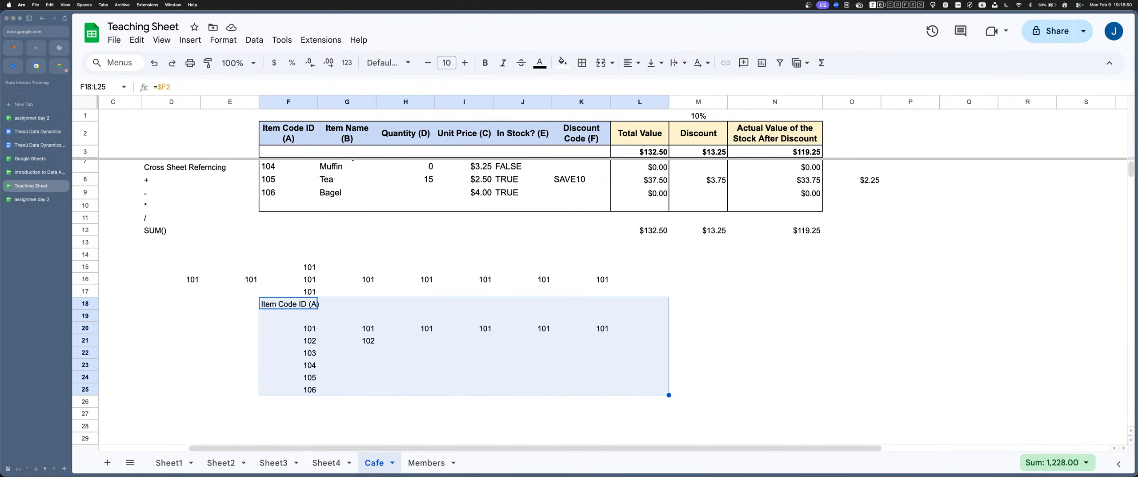
key("Delete")
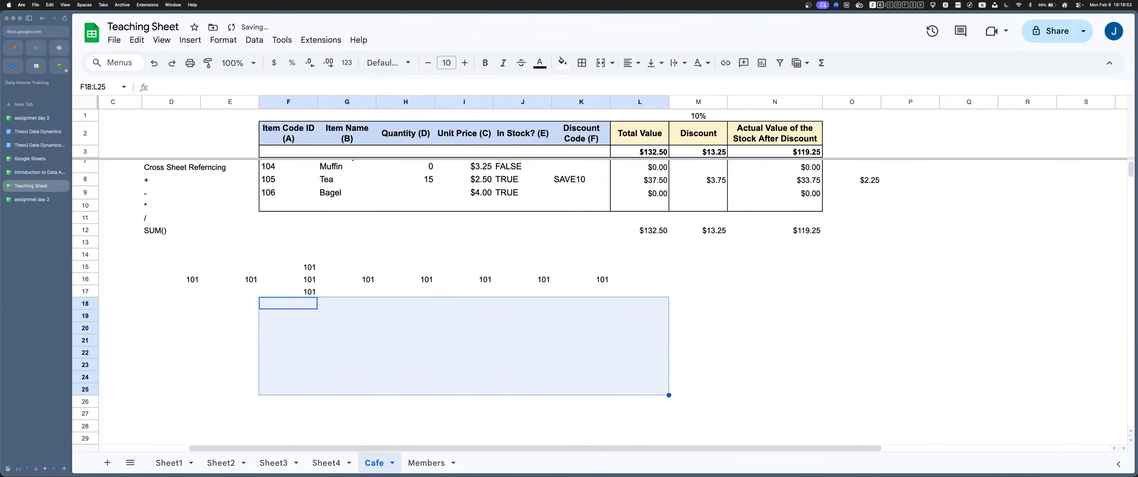
Clear the remaining test formulas from D14:K18 beneath the cafe table
left_click_drag(172, 255, 581, 303)
key("Delete")
scroll(581, 303, "up", 2)
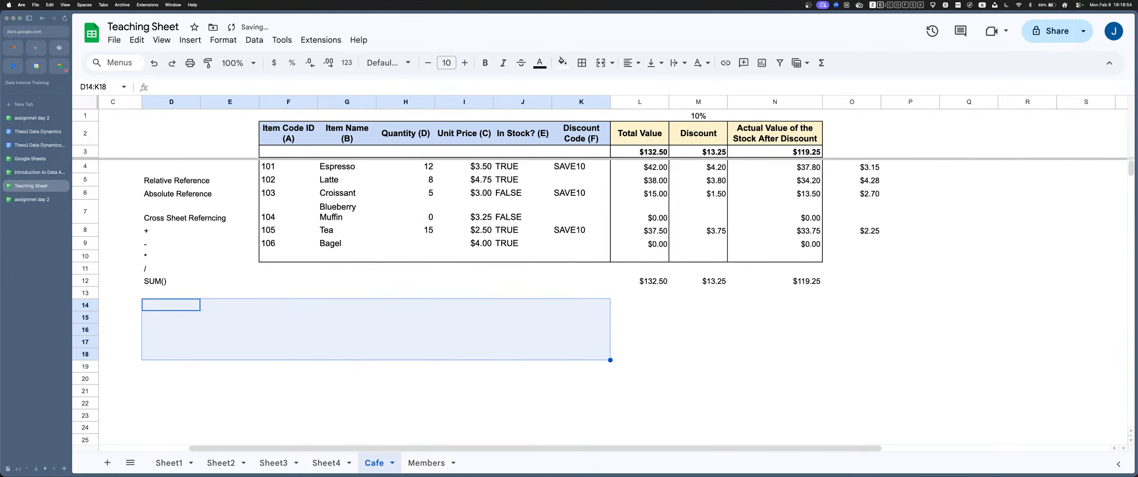
left_click(288, 166)
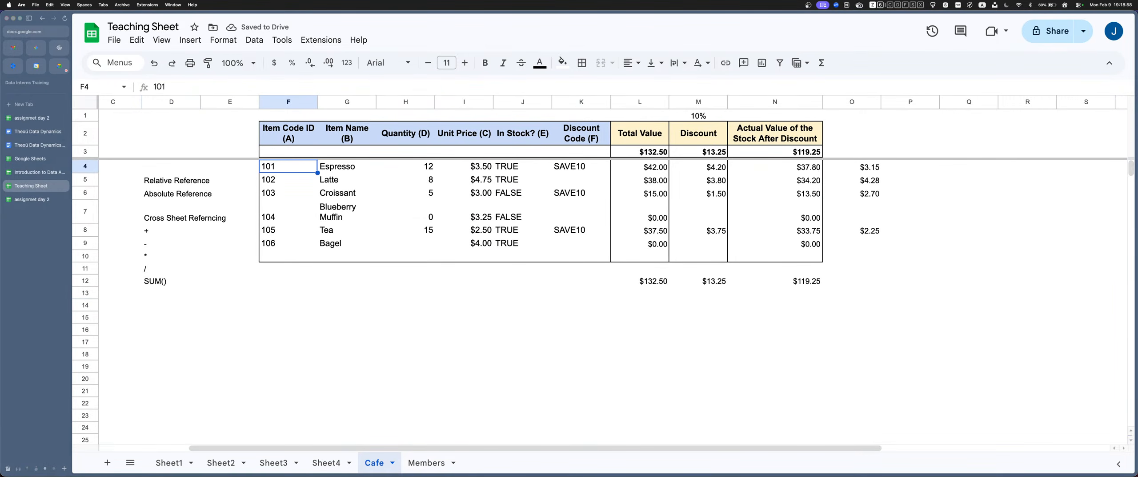
Add a new sheet to the workbook and rename it NUmbers
left_click(107, 461)
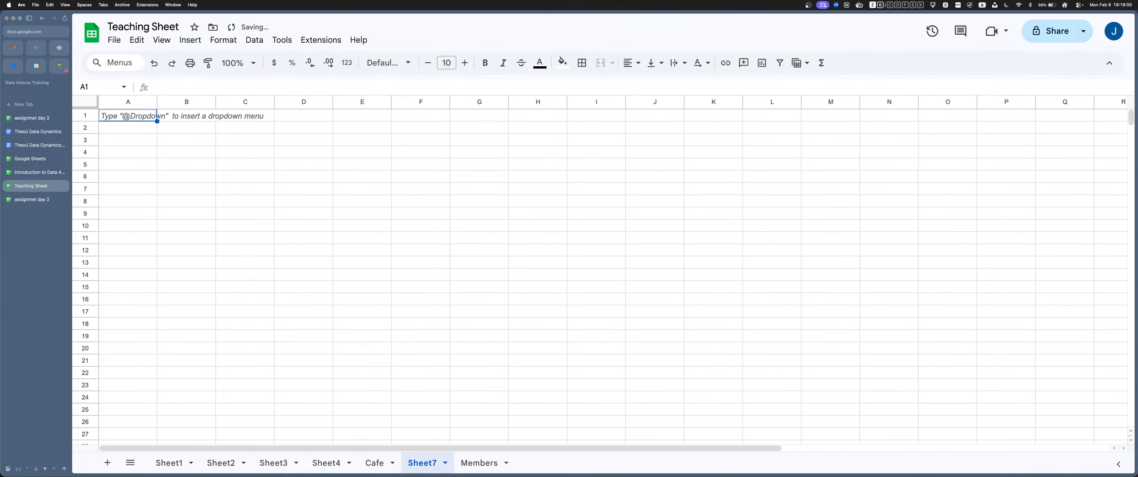
double_click(422, 462)
type("NUmbers")
key("Return")
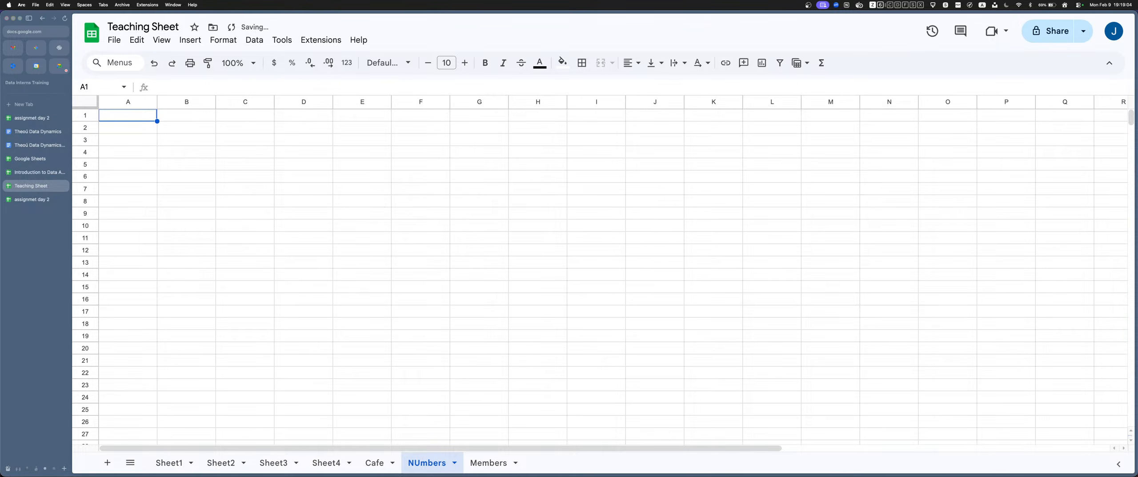
Correct the capitalisation of the new sheet's name so it reads Numbers
left_click(455, 462)
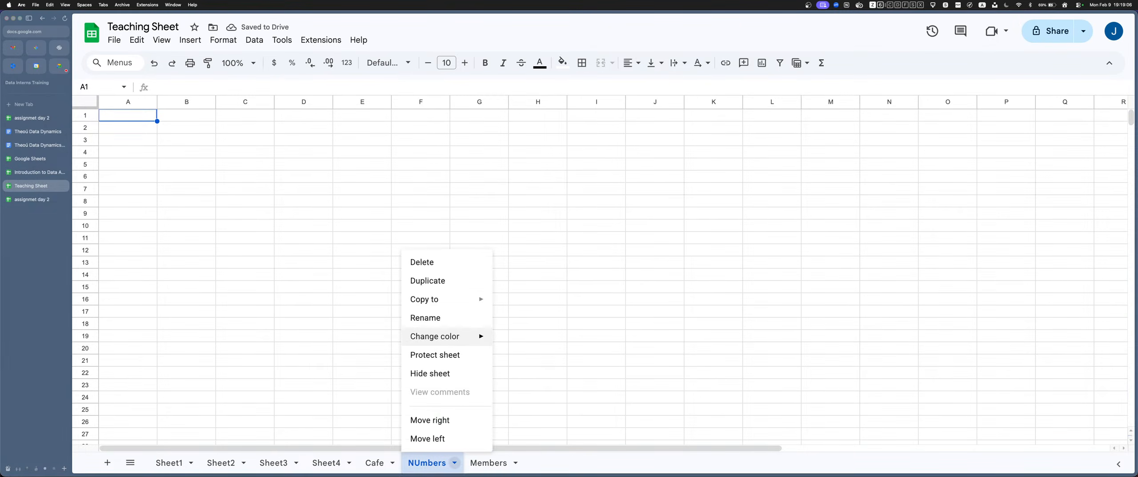
left_click(413, 315)
key("Right")
key("shift+Right")
type("u")
key("Return")
Enter the numbers 1 to 5 down cells B2:B6 of the Numbers sheet
left_click(186, 127)
type("1")
key("Return")
type("2")
key("Return")
type("3")
key("Return")
type("4")
key("Return")
type("5")
key("Return")
Enter the numbers 6 to 10 down cells C2:C6, beside the first column of numbers
key("Up")
key("Up")
key("Up")
key("Up")
key("Right")
key("Up")
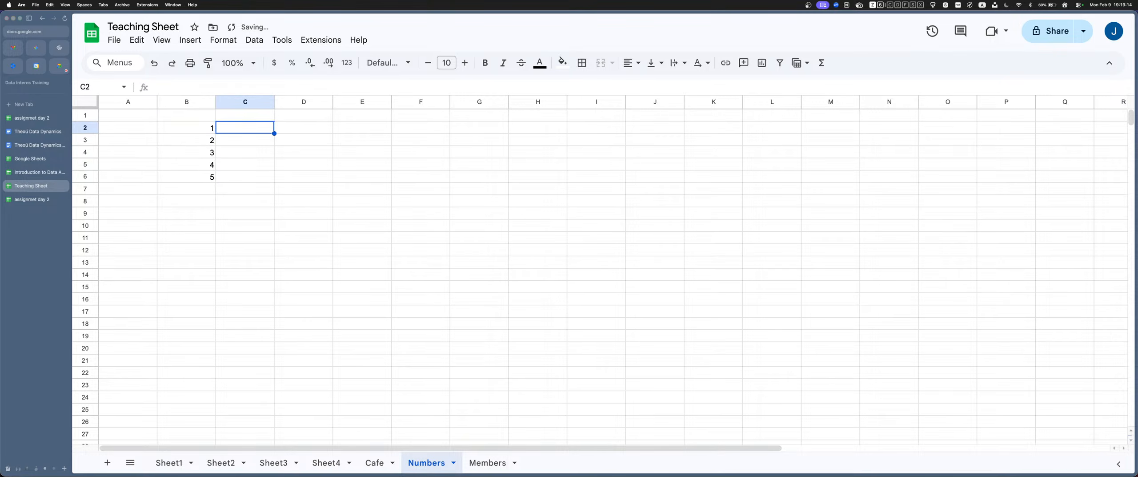
type("6")
key("Return")
type("7")
key("Return")
type("8")
key("Return")
type("9")
key("Return")
type("10")
key("Return")
Enter the relative reference =B2 in cell E2
key("Up")
key("Up")
key("Up")
key("Up")
key("Left")
key("Up")
key("Right")
key("Right")
key("Right")
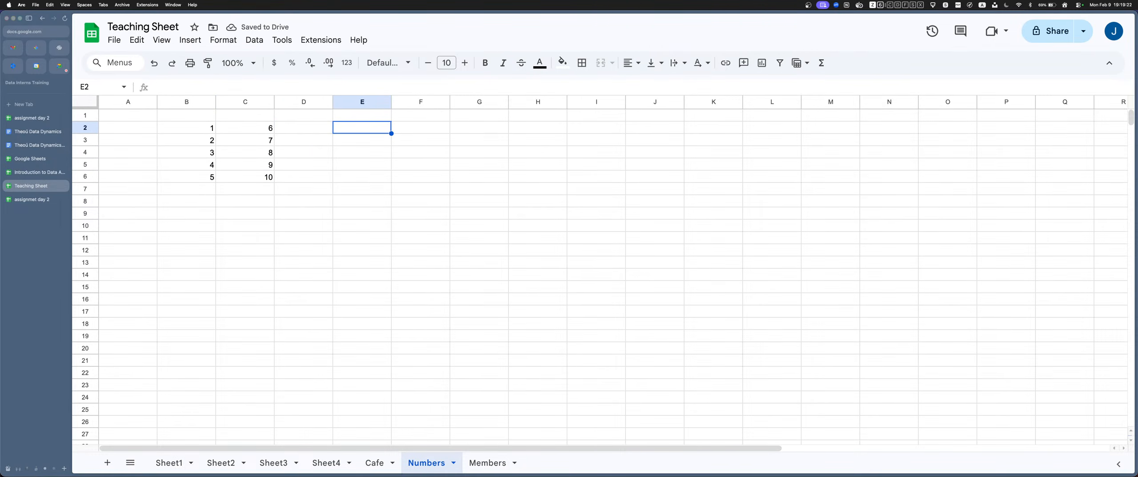
type("=")
key("Left")
key("Left")
key("Left")
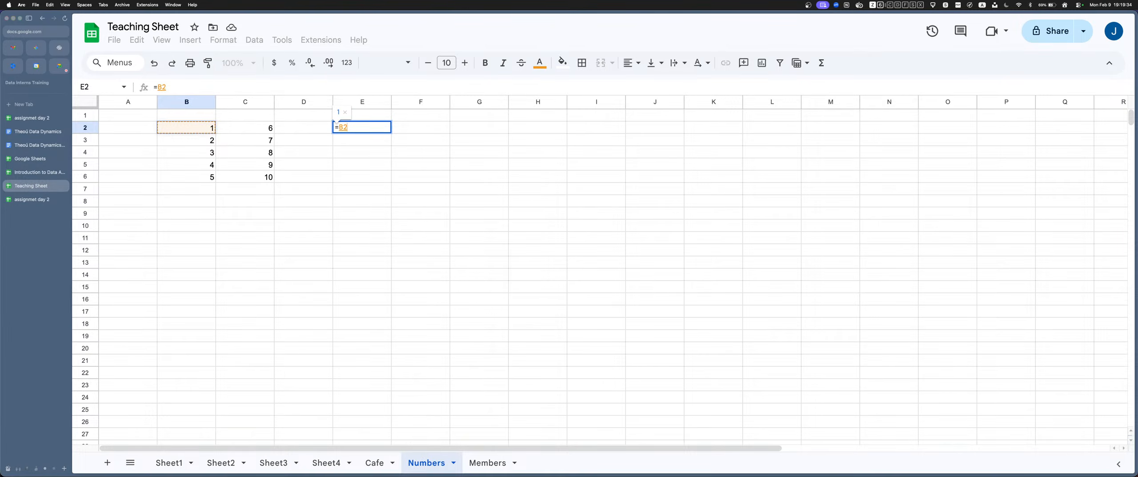
key("Return")
Copy the relative formula from E2 into F2, checking which cell E2 points to
key("Up")
key("super+c")
key("Left")
key("Right")
key("Return")
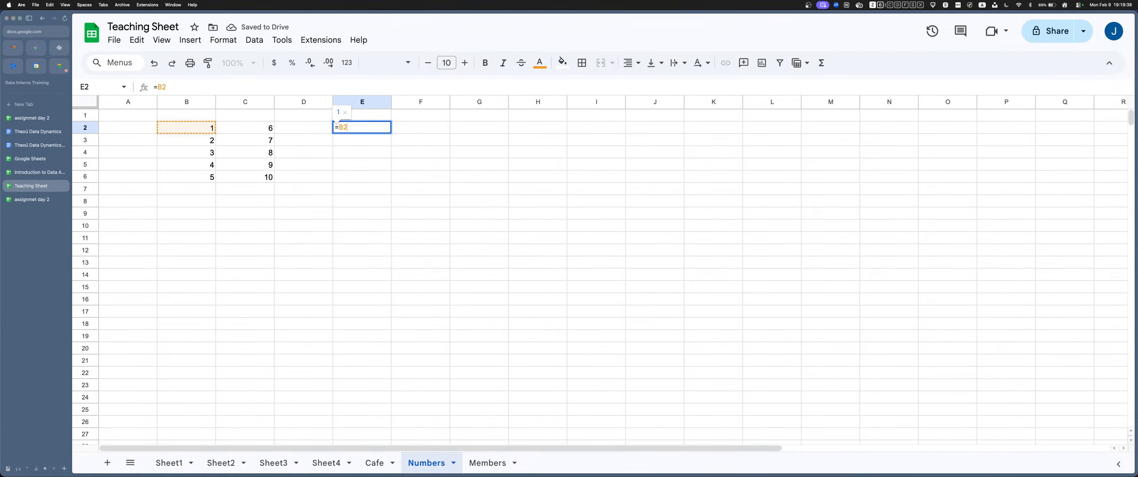
key("Return")
key("Up")
key("Right")
key("super+v")
Compare the formulas in E2 and F2 to check which column each relative reference points to
key("Return")
key("Left")
key("Return")
key("Return")
key("Up")
key("Right")
key("Return")
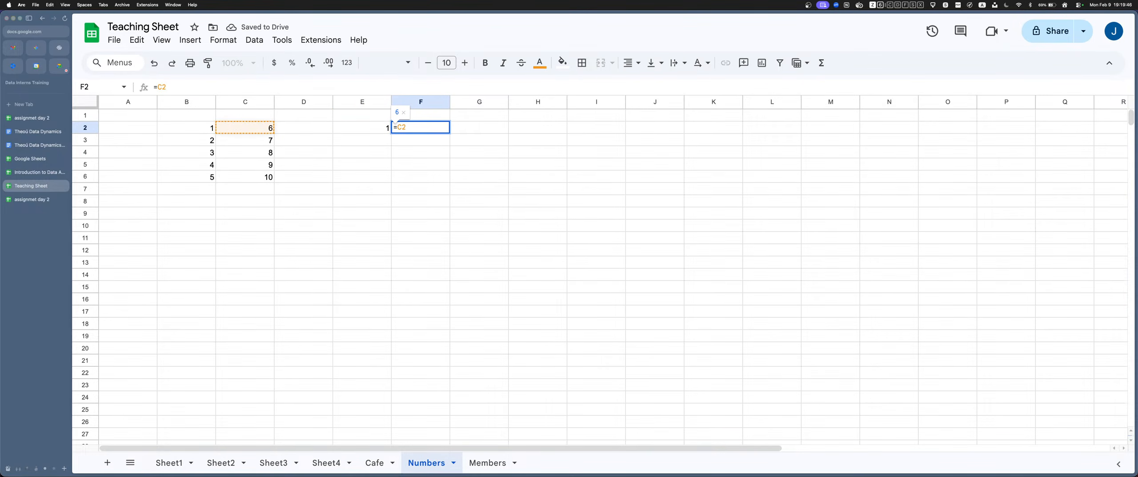
key("Return")
key("Up")
key("Return")
key("Return")
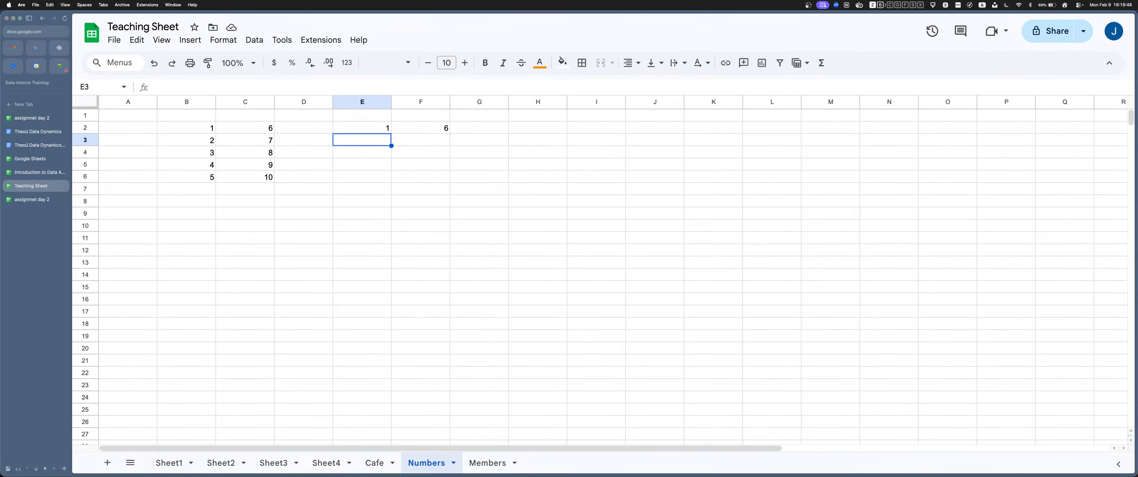
key("Up")
key("Right")
key("Return")
key("Return")
key("Left")
key("Up")
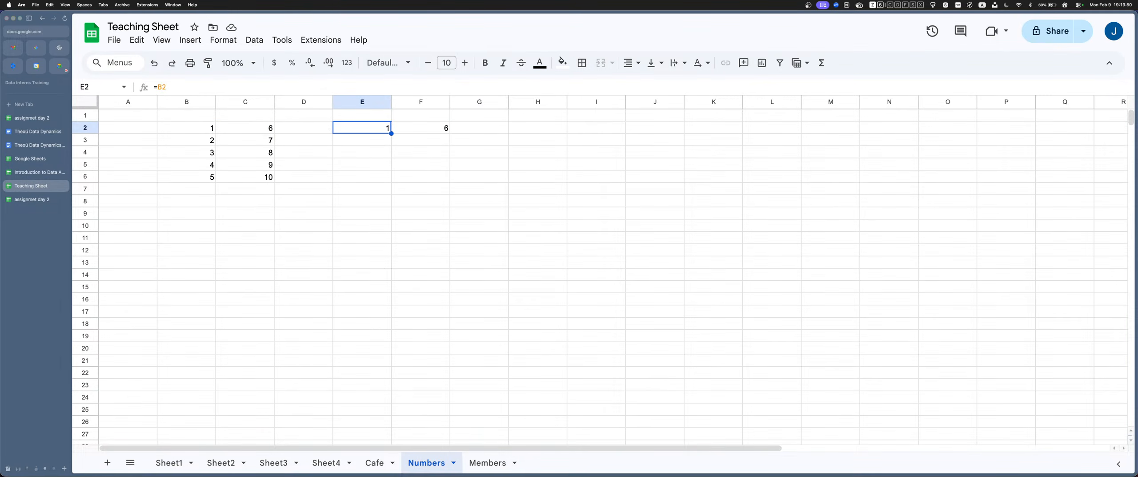
Copy the formula from E2 down into E3 and lock its column so it reads =$B3
key("super+c")
key("Down")
key("super+v")
key("Return")
key("Left")
key("Left")
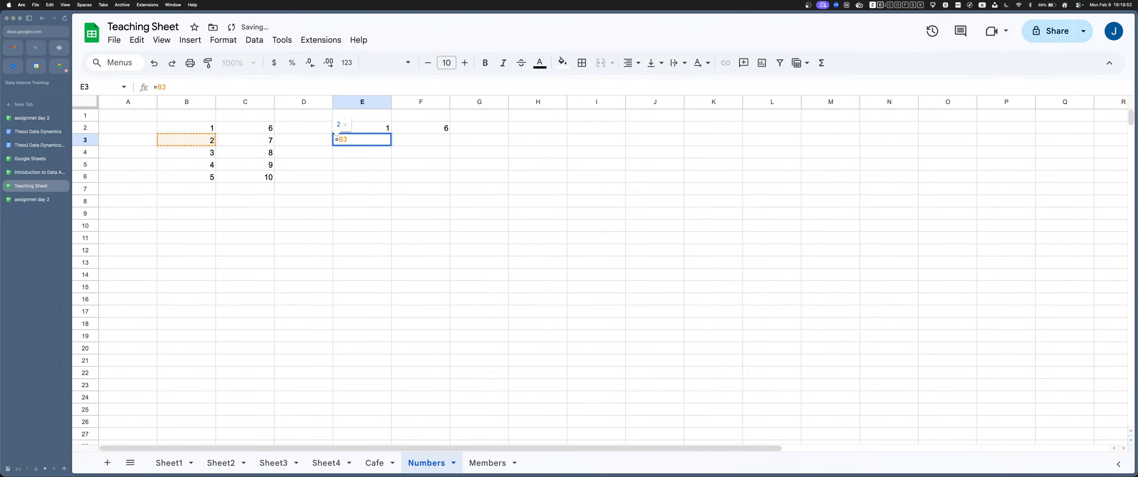
type("$")
key("shift+Left")
key("shift+Left")
key("Return")
Copy the column-locked formula from E3 into F3 and check which cell it references
key("Up")
key("cmd+c")
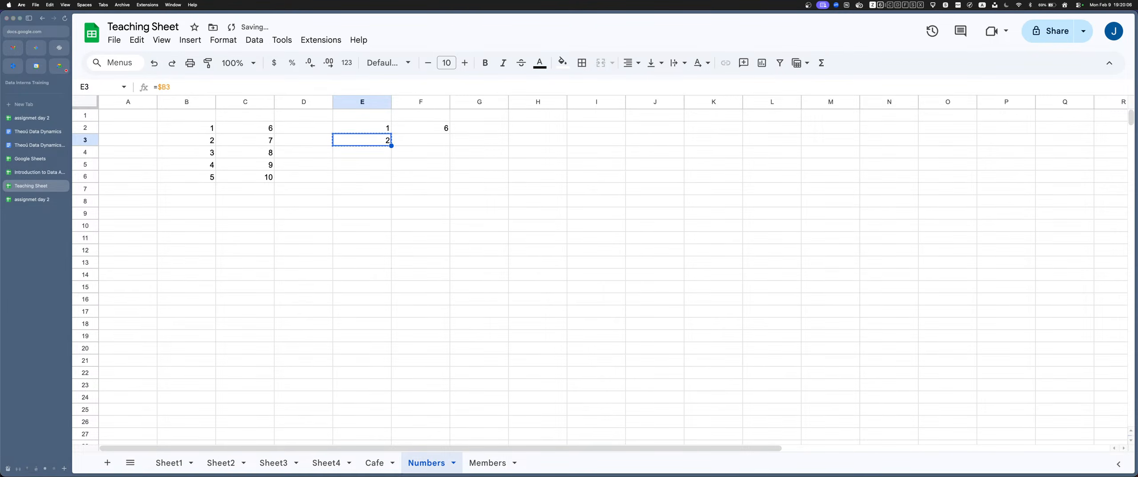
key("Right")
key("cmd+v")
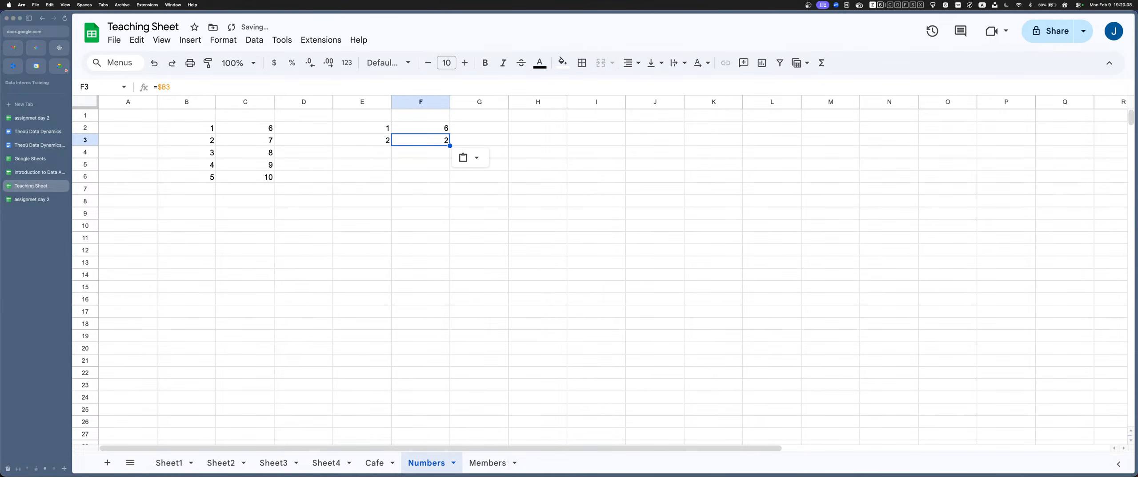
key("Return")
key("Escape")
Examine the placement of the dollar sign before the column letter and the row number in E3's formula
key("Left")
key("Return")
key("Left")
key("Left")
key("Left")
key("shift+Right")
key("Left")
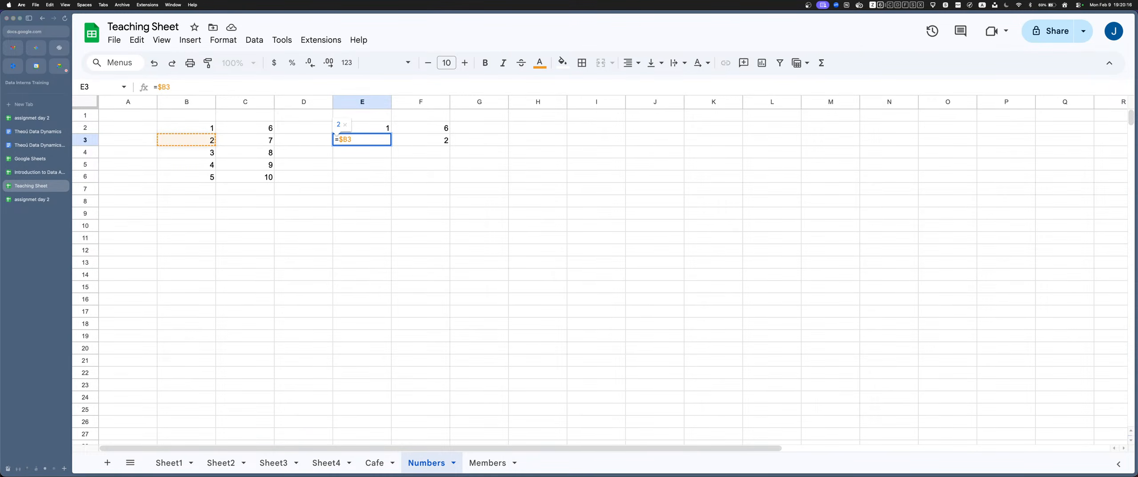
type("$")
key("BackSpace")
key("Left")
key("shift+Right")
key("Right")
key("shift+Left")
key("shift+Right")
key("Left")
key("shift+Right")
Cycle the reference in E3 through its locking options and set it to the absolute =$B$3
key("BackSpace")
key("F4")
key("F4")
key("F4")
key("F4")
key("F4")
key("F4")
key("F4")
key("F4")
key("F4")
key("F4")
key("F4")
key("F4")
key("F4")
key("Return")
Copy the absolute formula from E3 into E4 and inspect the cell it references
key("Up")
key("ctrl+c")
key("Down")
key("ctrl+v")
key("Return")
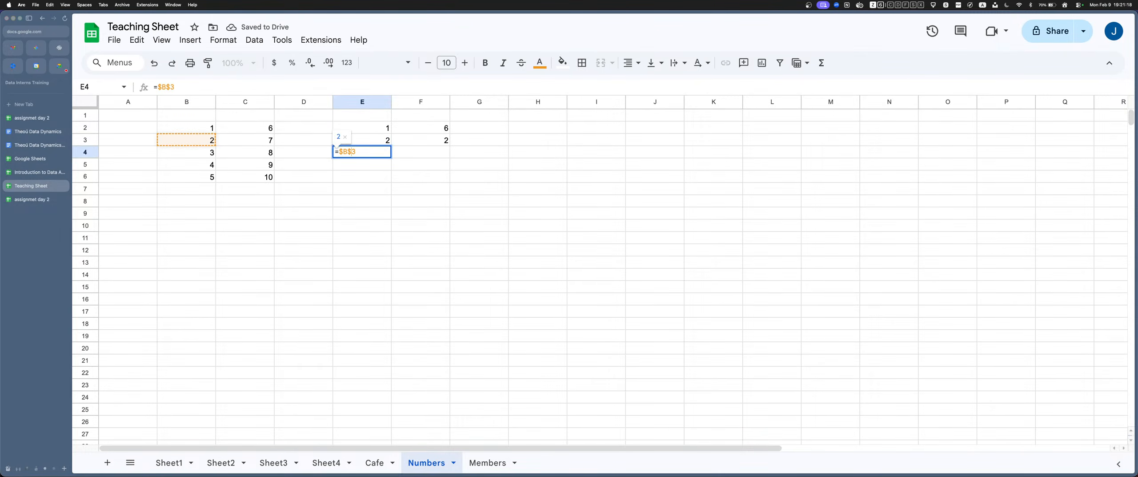
Lock only the row in E4's reference as =B$3 and copy the row-locked formula into E5
key("F4")
key("Return")
key("super+v")
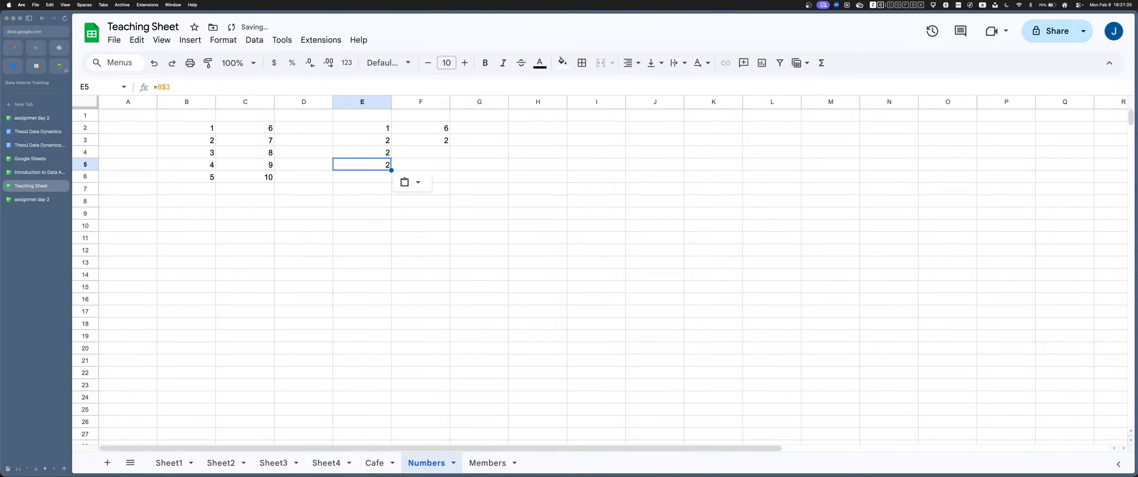
Switch the reference in E5 to lock only the column as =$B3
key("Return")
key("F4")
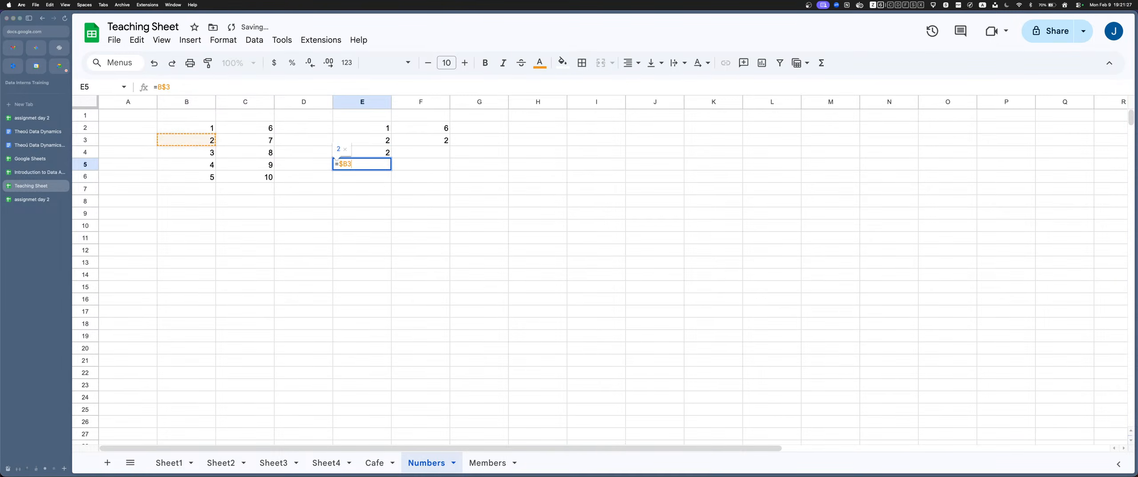
key("Return")
key("Up")
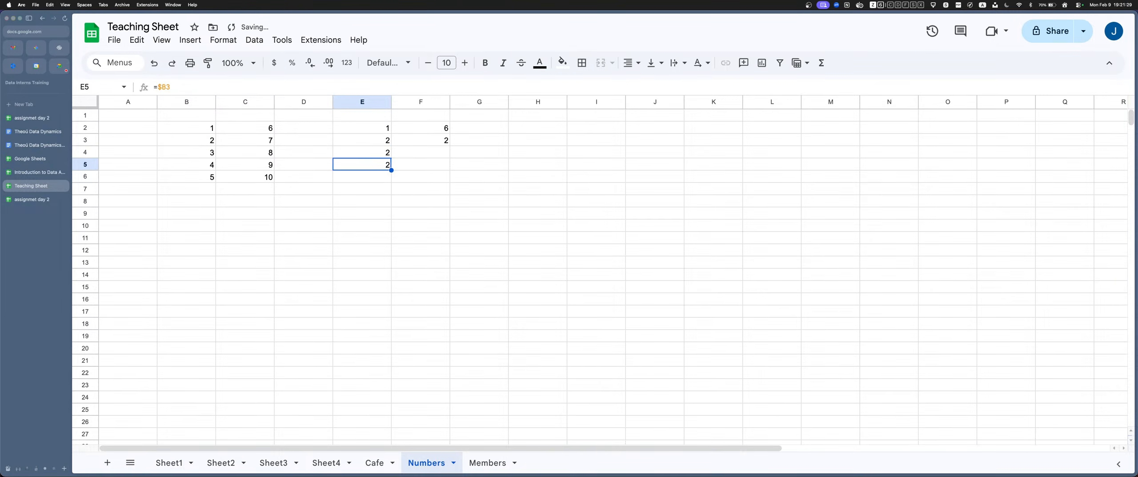
Copy the column-locked formula from E5 into E6 and make its reference fully relative as =B4
key("super+c")
key("Down")
key("super+v")
key("Return")
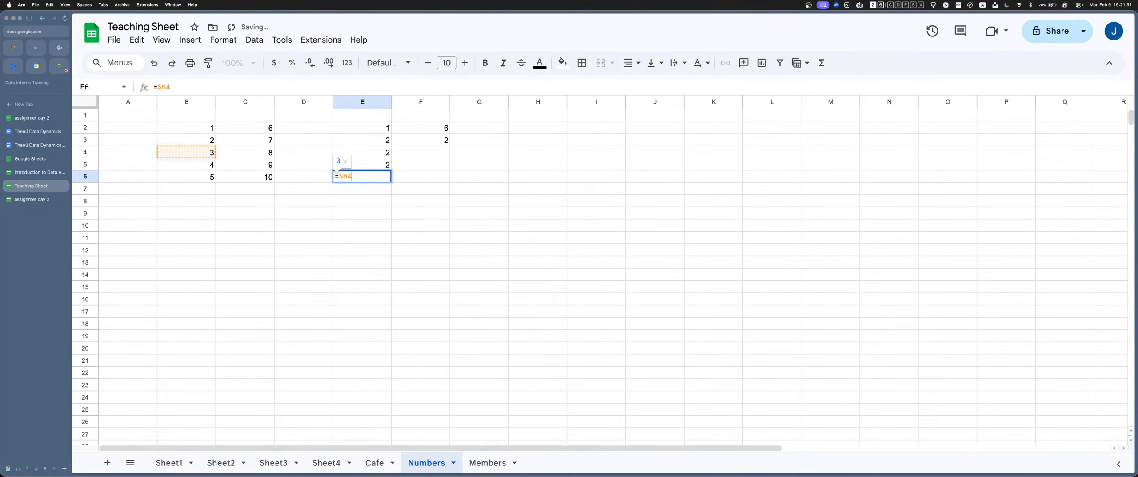
key("F4")
key("Return")
Review the references in E3 through E6 one by one to compare the absolute, row-locked, column-locked and relative forms
key("Up")
key("Up")
key("Up")
key("Up")
key("Return")
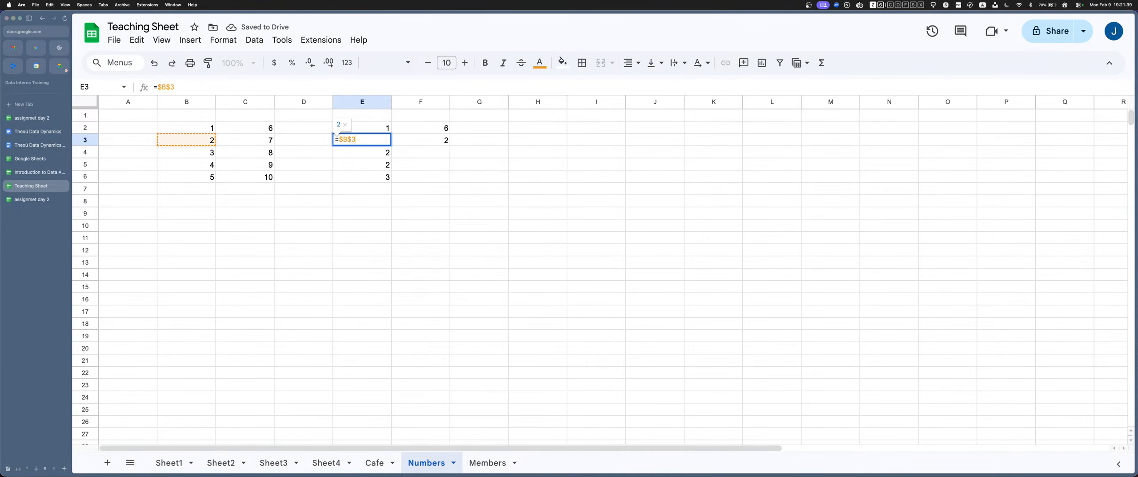
key("Return")
key("Return")
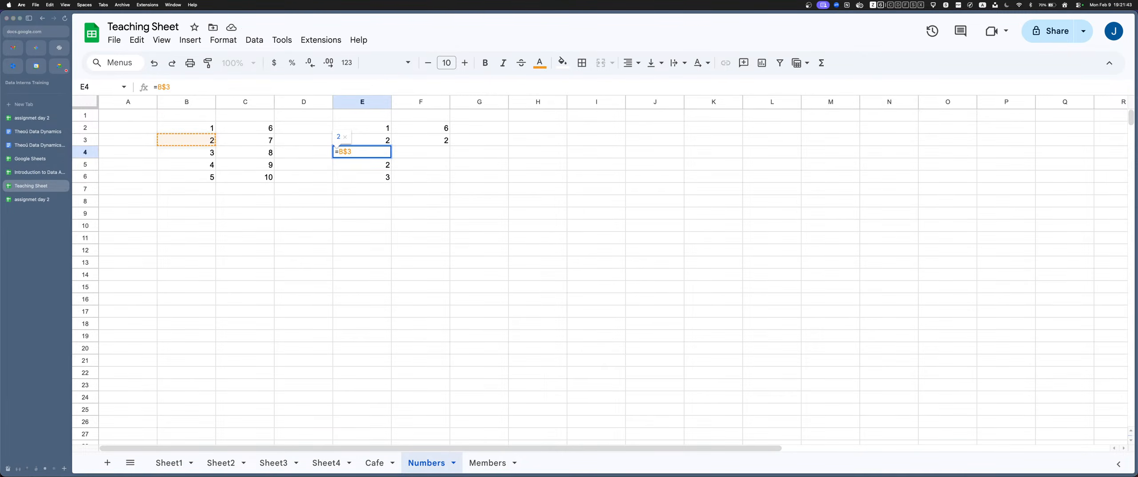
key("Return")
key("Return")
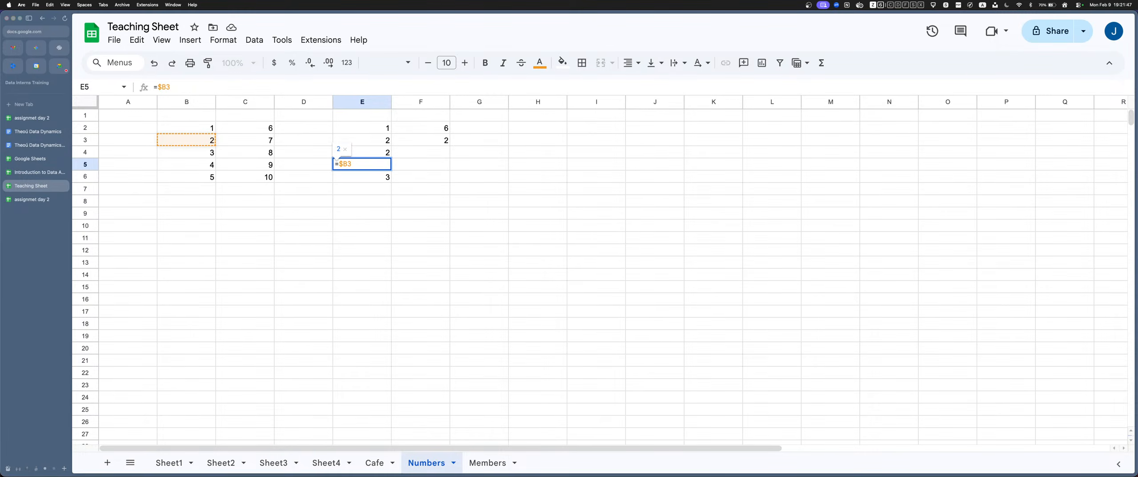
key("Return")
key("Return")
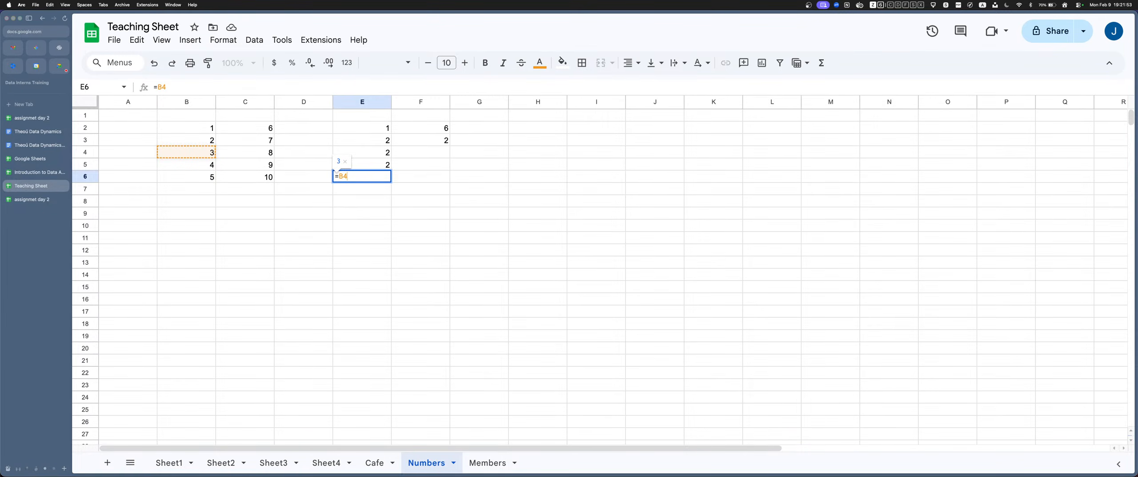
key("Return")
Copy the column-locked formula from F3 into F2
key("Up")
key("Up")
key("Up")
key("Up")
key("Right")
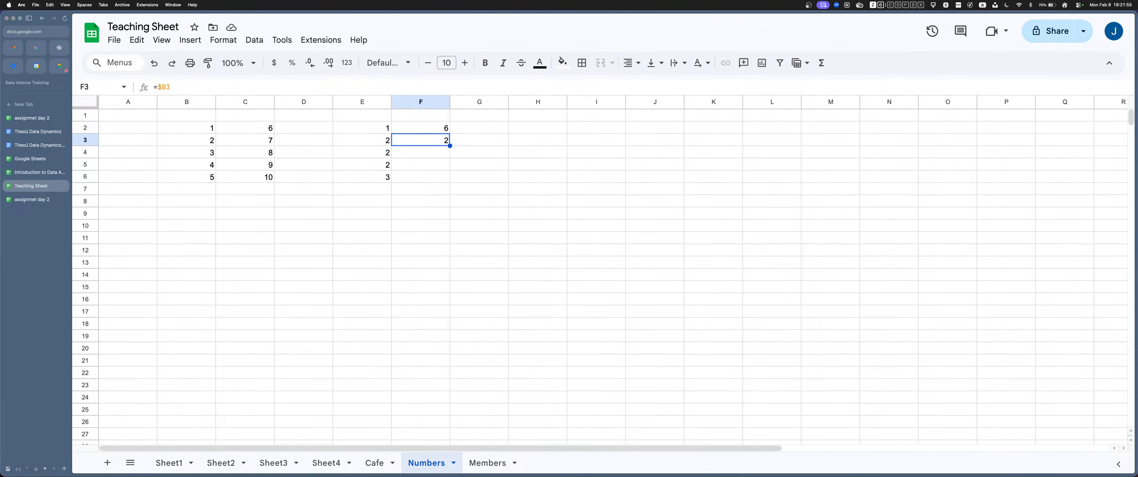
key("Left")
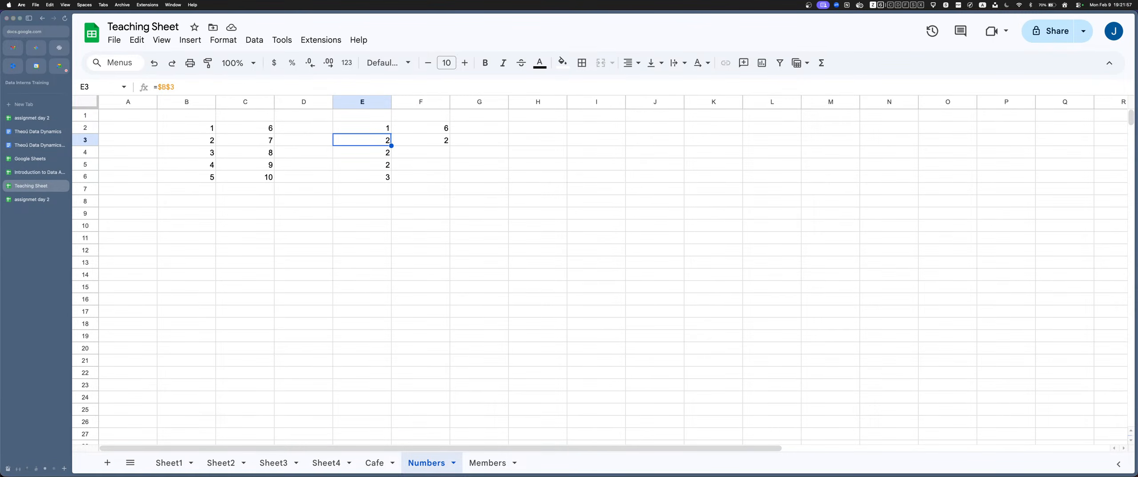
key("Right")
key("ctrl+c")
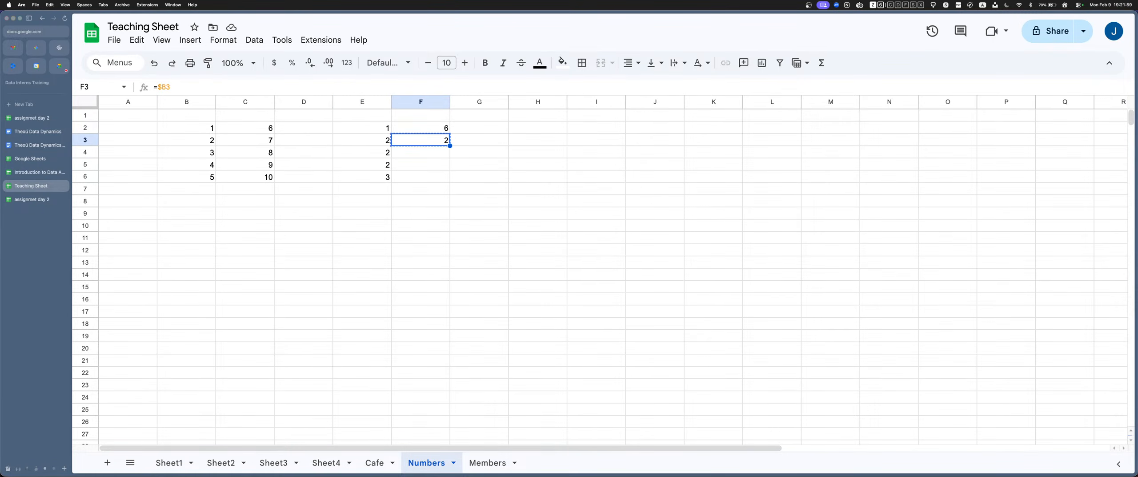
key("Up")
key("ctrl+c")
key("Down")
key("ctrl+c")
key("Up")
key("ctrl+v")
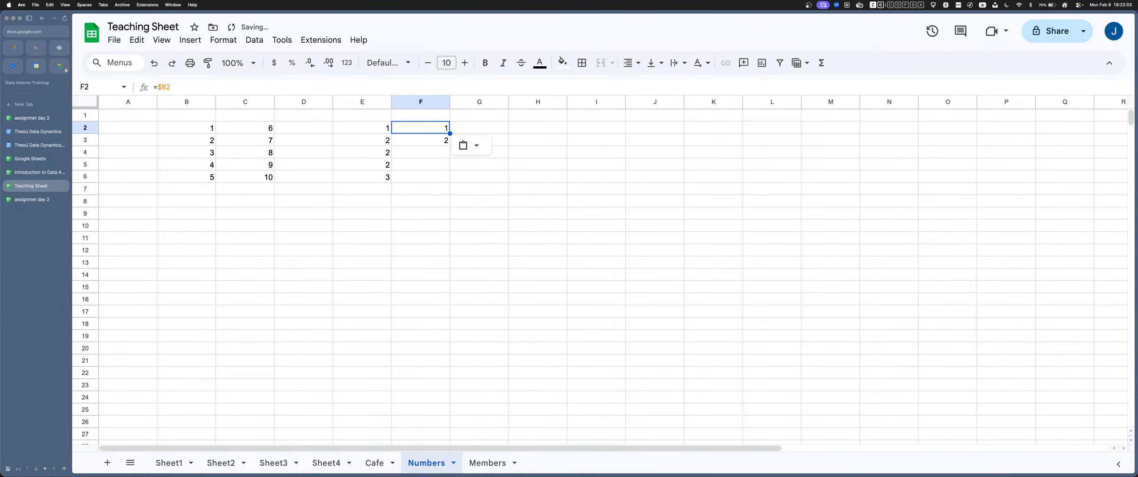
Clear the formulas in F2:F3
key("Down")
key("Left")
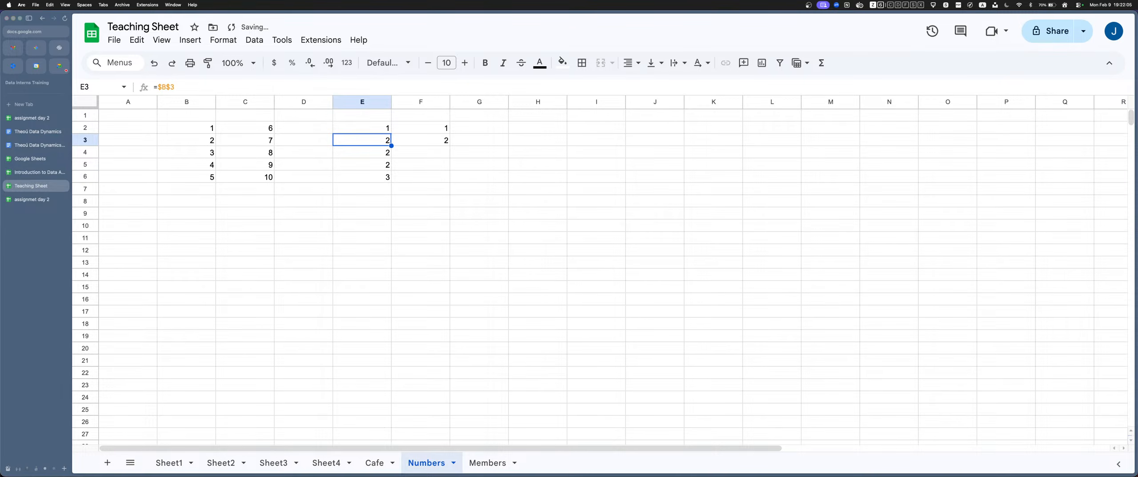
key("Right")
key("Up")
key("shift+Down")
key("Delete")
Enter the absolute reference $B$3 as plain text in F3, using a leading apostrophe
key("Left")
key("Down")
key("Right")
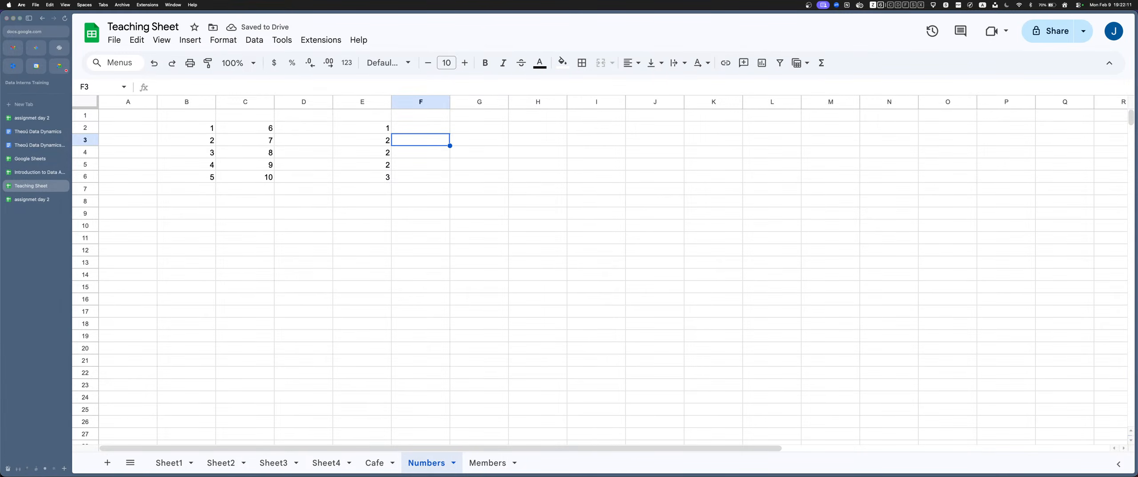
type("+")
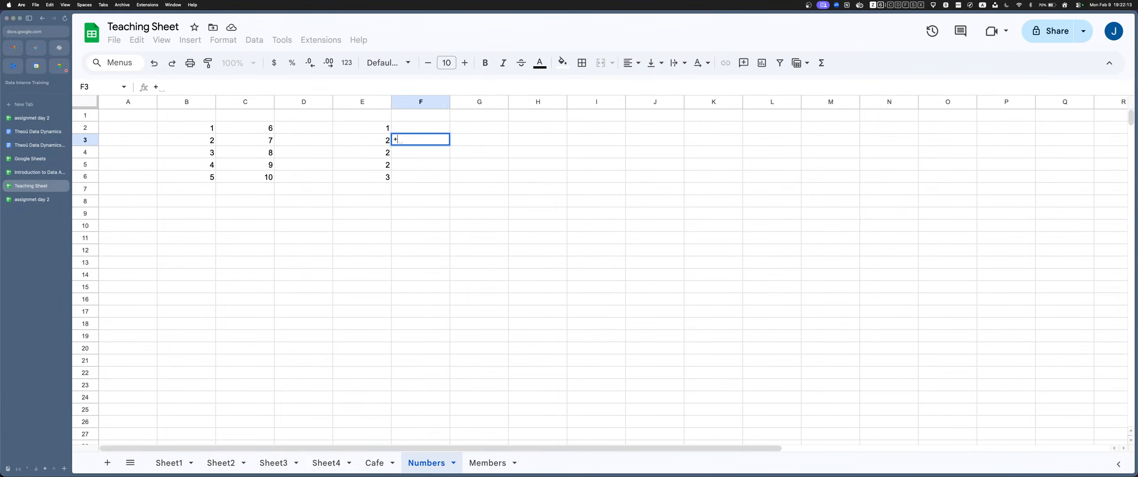
key("BackSpace")
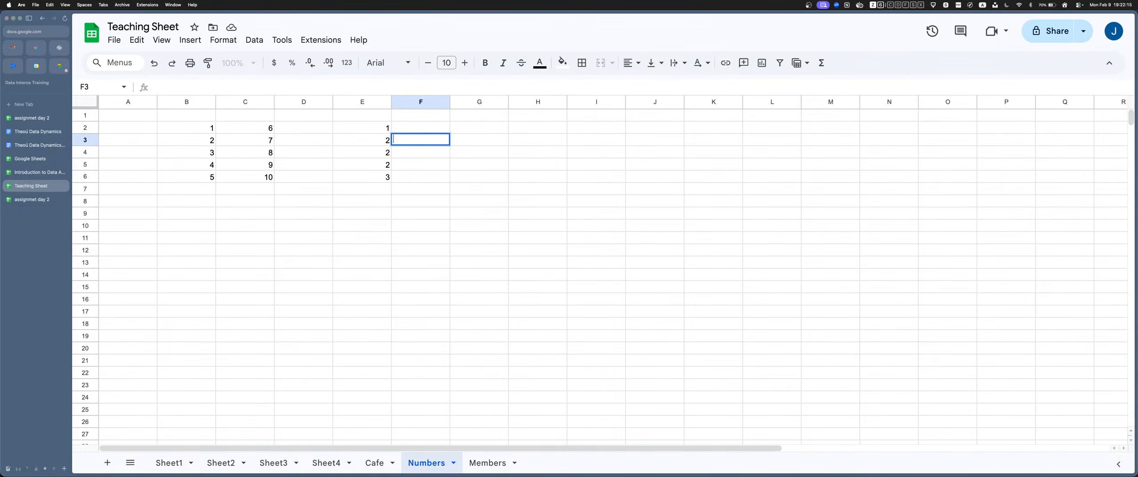
type("'$B$3")
key("Return")
key("Up")
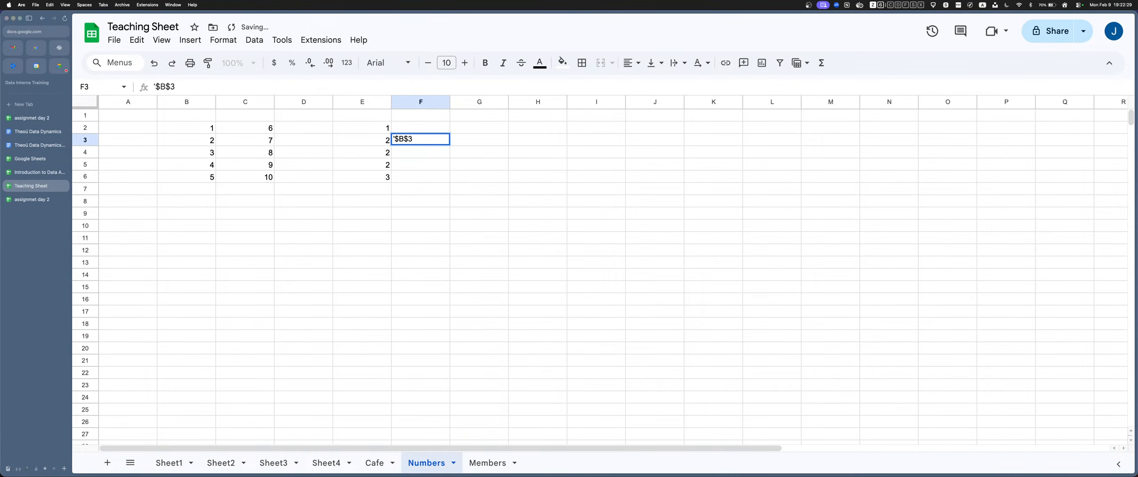
key("Return")
Enter the reference notations B$3 in F4 and $B3 in F5 as text
key("Left")
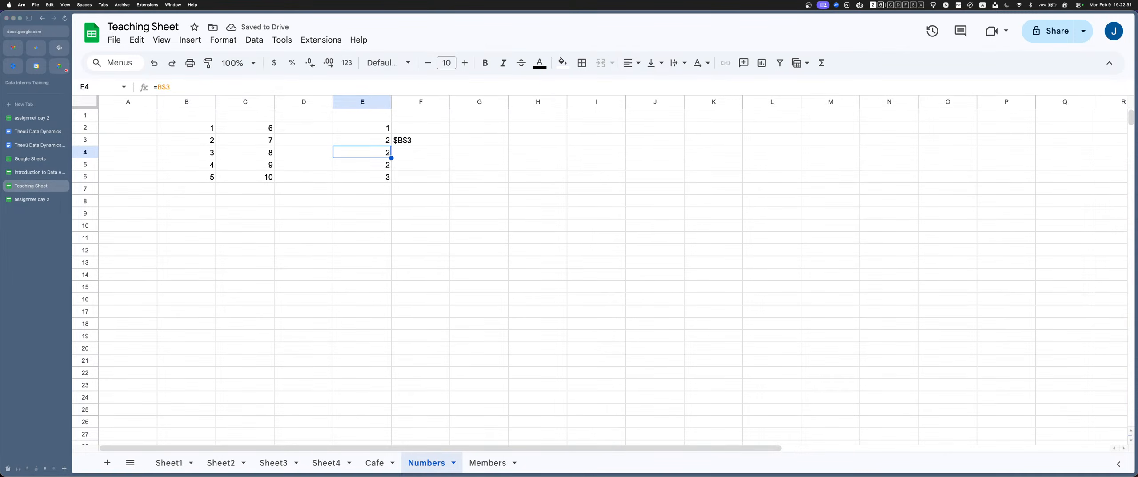
key("Right")
type("B$3")
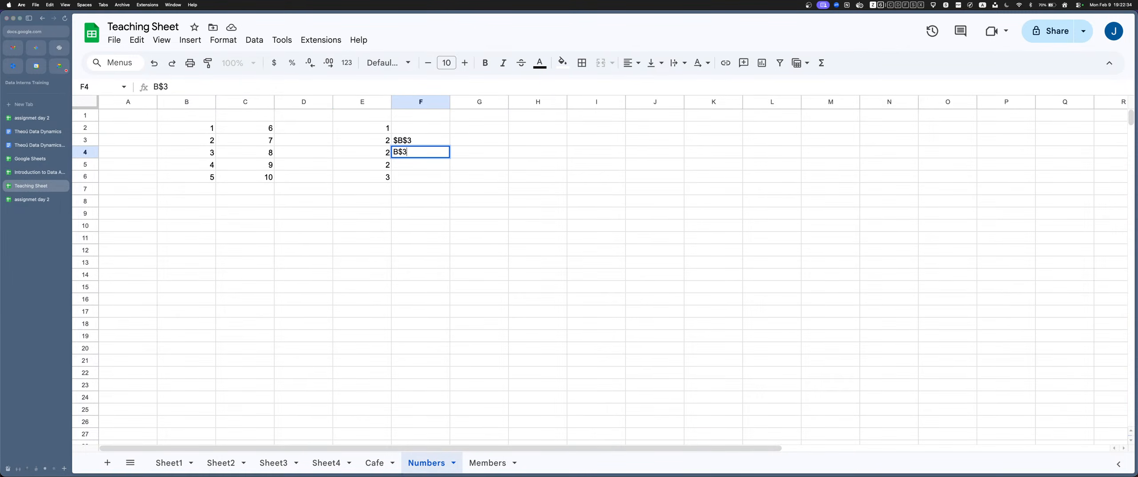
key("Return")
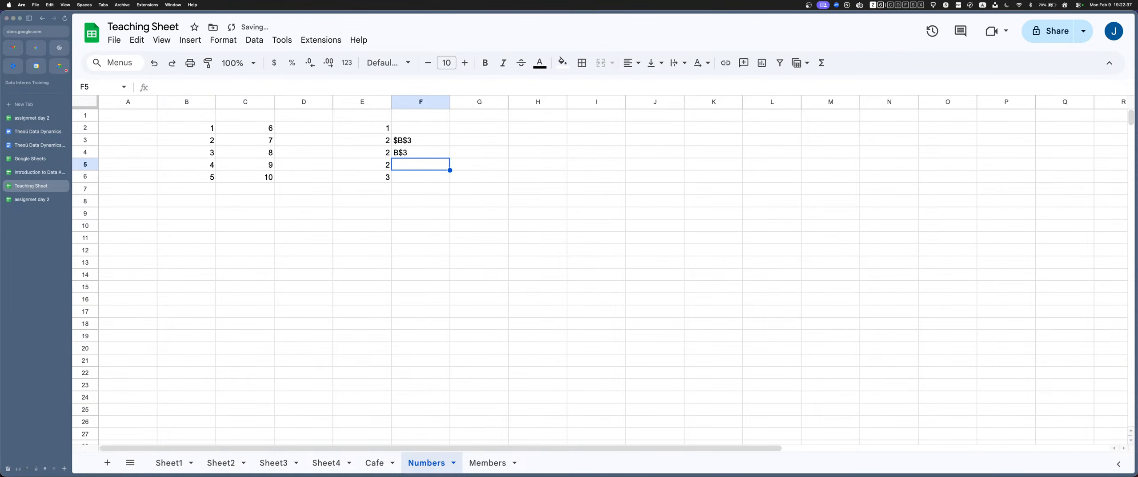
type("$B")
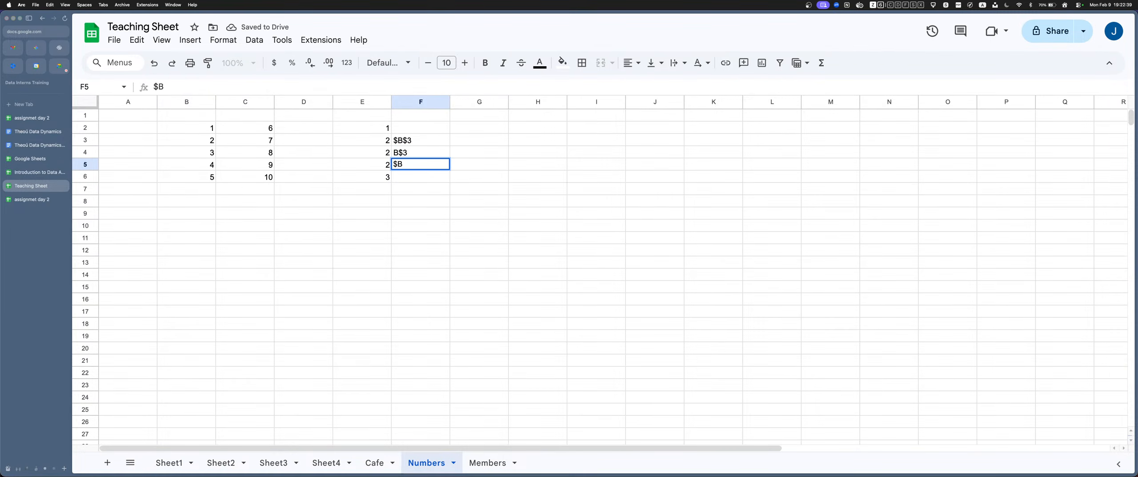
type("3")
key("Return")
Label the $B$3 notation with "Locked both Column & Row" in G3
key("Up")
key("Up")
key("Up")
key("Right")
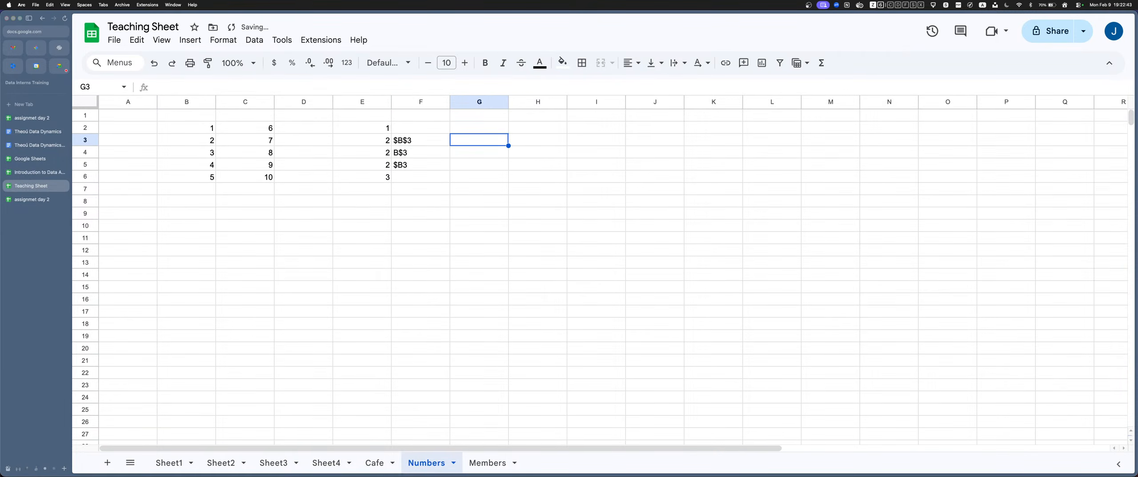
type("Two ti")
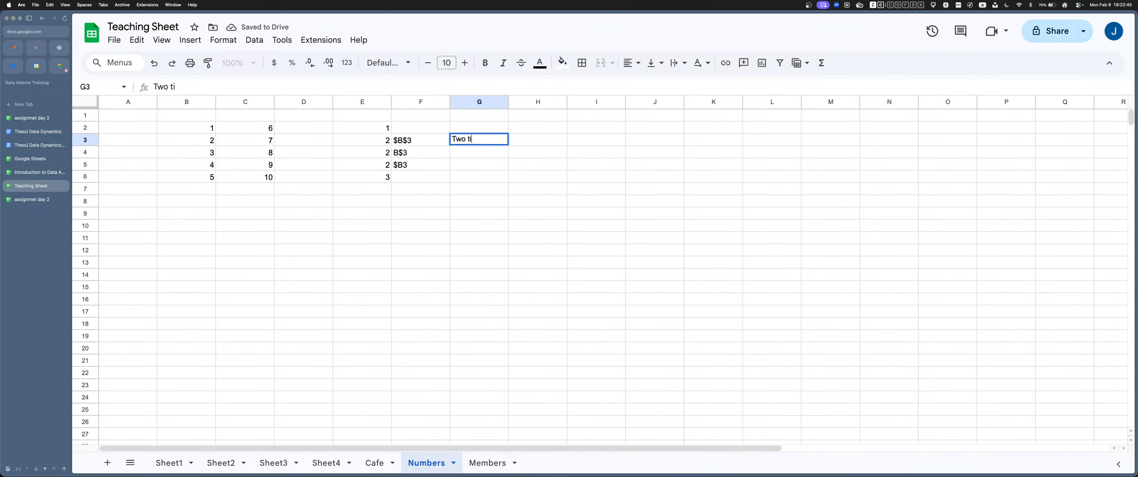
key("BackSpace")
key("BackSpace")
key("BackSpace")
key("BackSpace")
key("BackSpace")
key("BackSpace")
type("Locked both Colu")
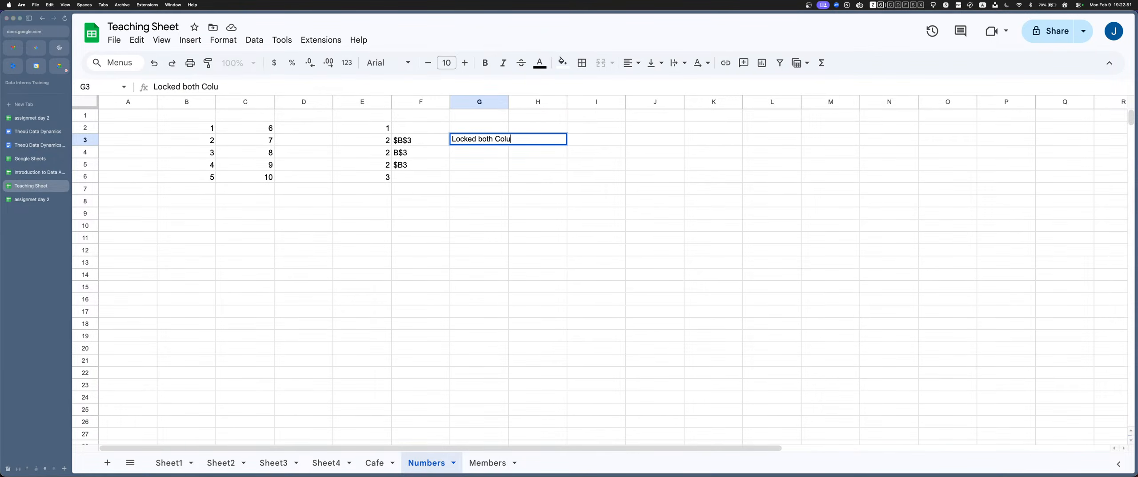
type("mn & Row")
key("Return")
Copy the G3 label into G4 and reword it as "Locked Only Row"
key("Up")
key("super+c")
key("Down")
key("super+v")
key("Return")
key("Left")
key("shift+Left")
key("shift+Left")
key("shift+Left")
key("shift+Left")
key("shift+Left")
key("Left")
key("shift+Right")
key("shift+Right")
key("shift+Right")
key("shift+Right")
key("shift+Right")
key("shift+Right")
key("shift+Right")
key("shift+Right")
key("shift+Right")
key("shift+Right")
key("shift+Right")
key("shift+Right")
key("shift+Right")
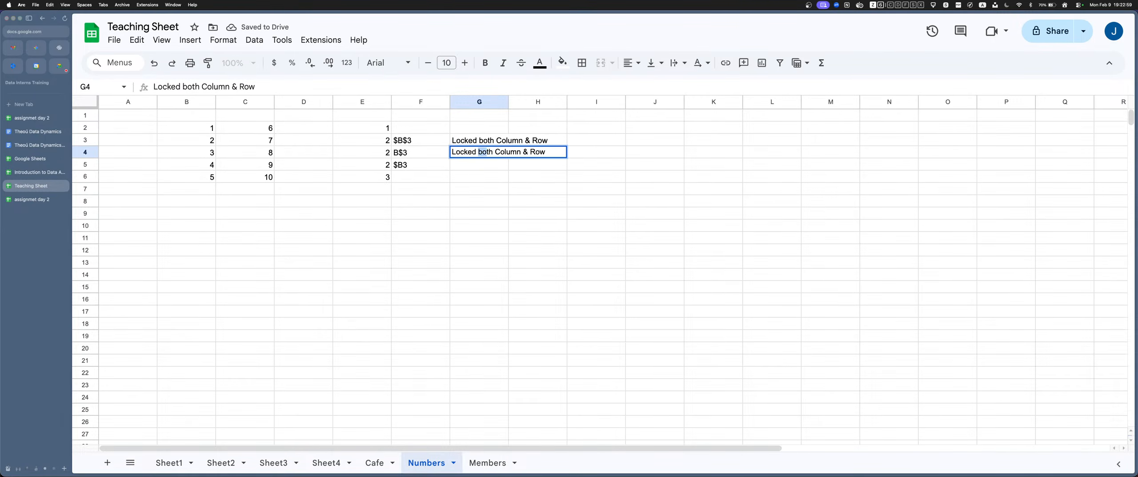
type("Only")
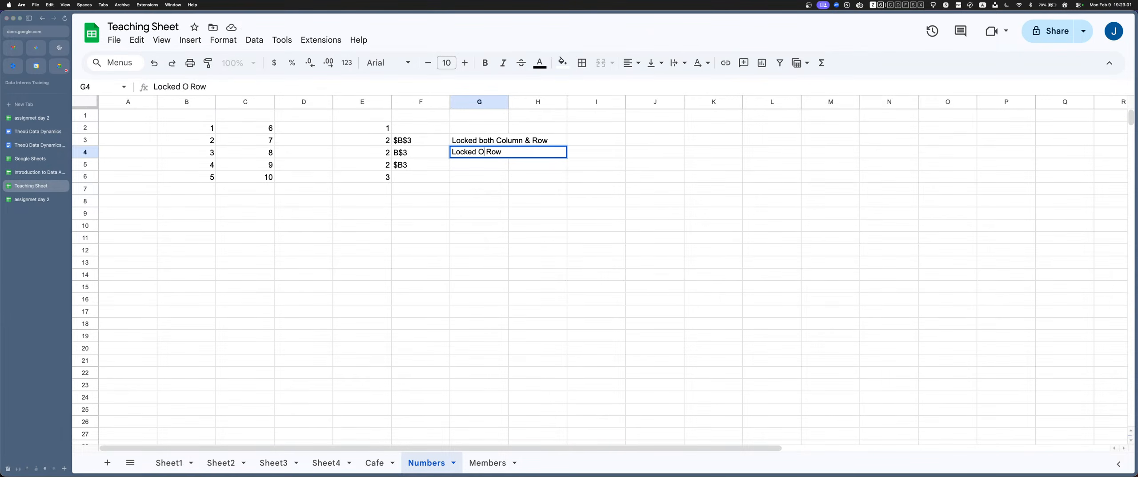
key("Return")
Copy the G4 label into G5 and reword it as "Locked Only Column"
key("Up")
key("super+c")
key("Down")
key("super+v")
key("Return")
key("super+Left")
key("shift+Left")
key("shift+Left")
key("shift+Left")
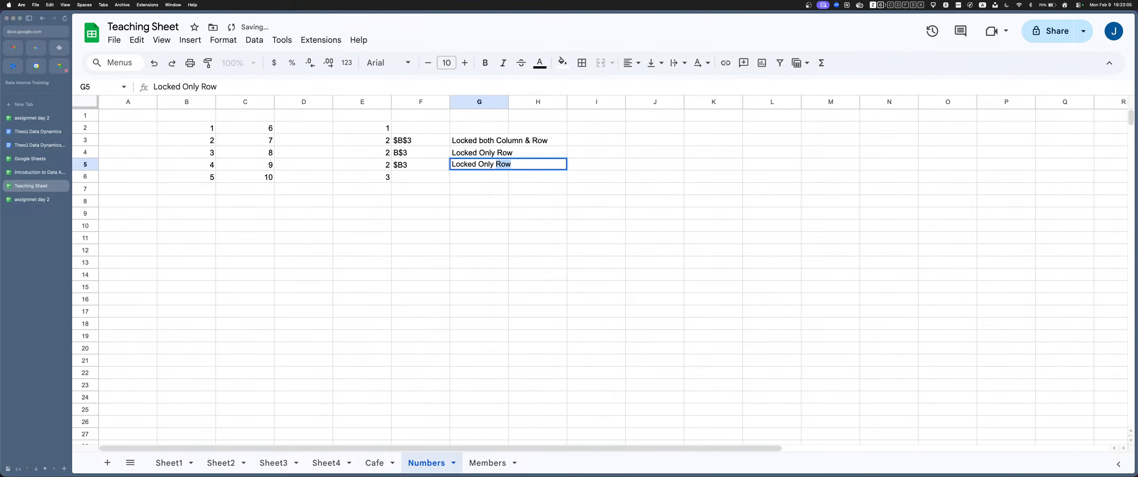
type("Column")
key("Return")
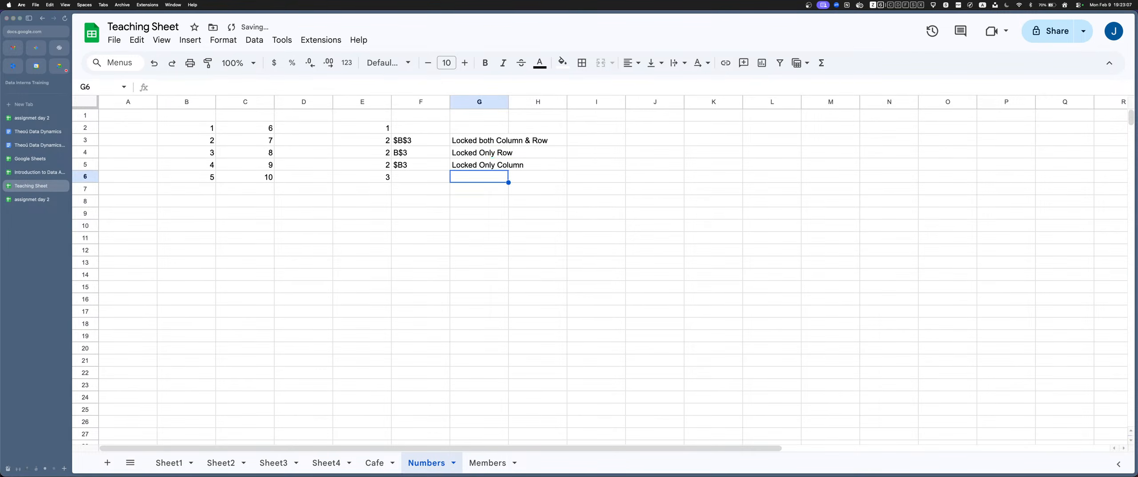
Widen column G so the locking descriptions fit inside it
key("Up")
key("Up")
key("Up")
key("shift+Down")
key("shift+Down")
key("Right")
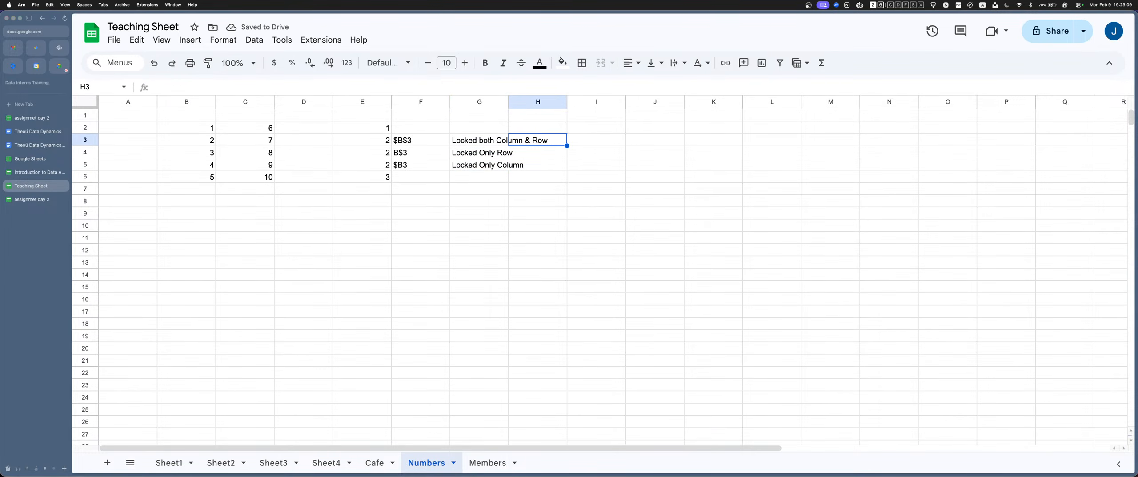
left_click_drag(508, 102, 574, 102)
key("Up")
key("Down")
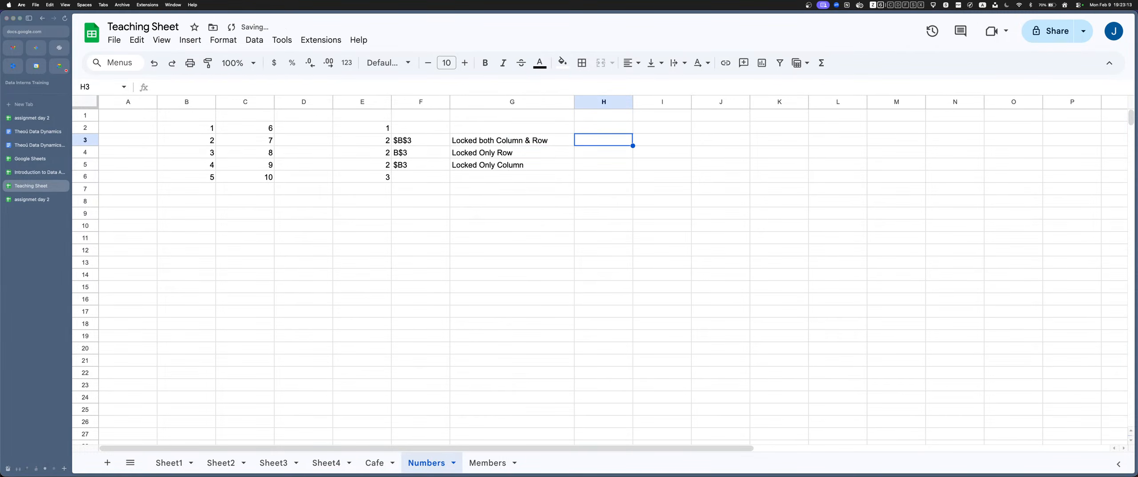
Examine the row-locked and column-locked notations with their descriptions in F4:G5
key("Left")
key("Left")
key("Down")
key("Return")
key("Return")
key("Up")
key("Right")
key("Left")
key("Right")
key("shift+Down")
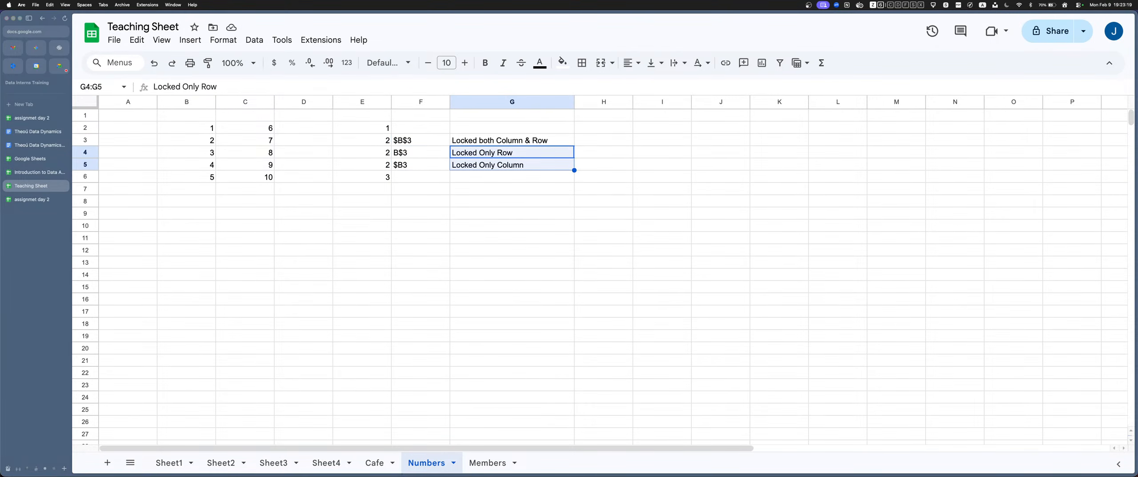
key("Right")
key("shift+Down")
key("Down")
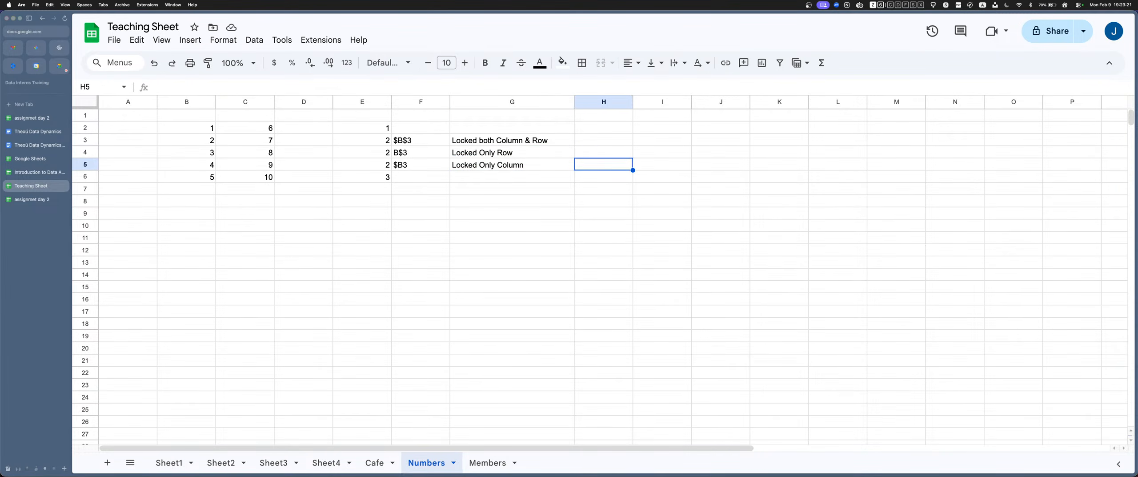
key("Up")
key("Up")
key("Down")
key("Up")
key("Down")
key("Left")
key("shift+Down")
key("shift+Left")
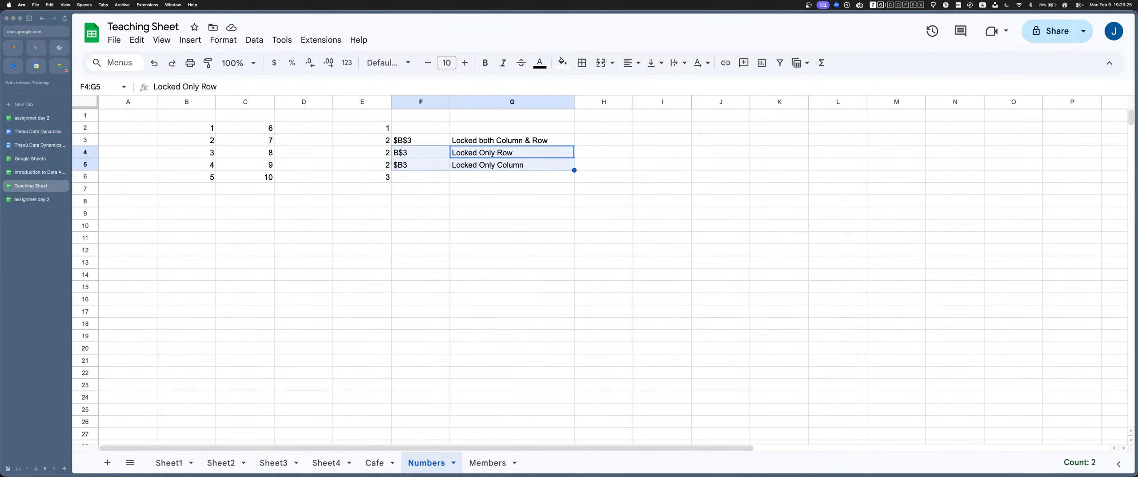
key("shift+Up")
key("shift+Down")
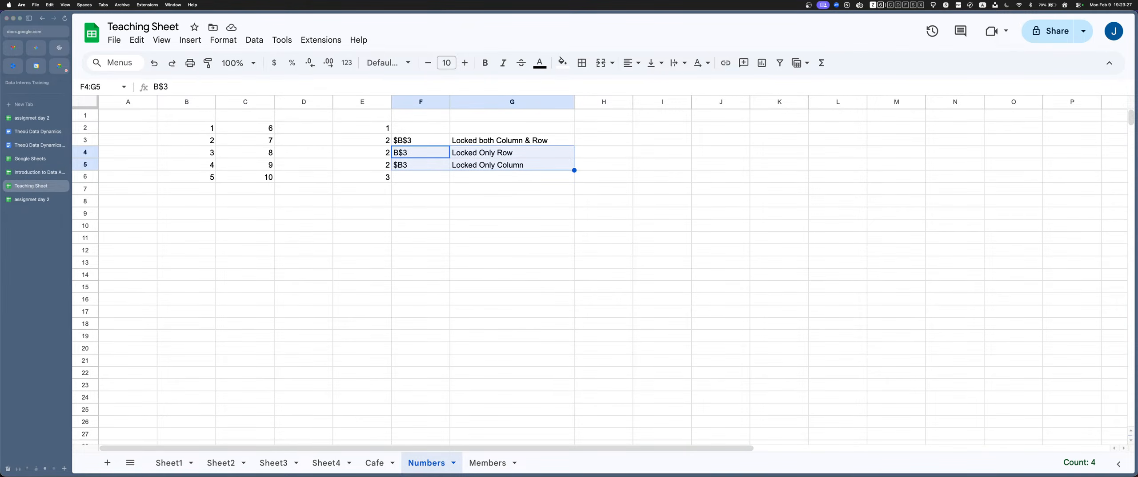
key("Down")
key("Up")
key("Right")
key("Left")
key("shift+Right")
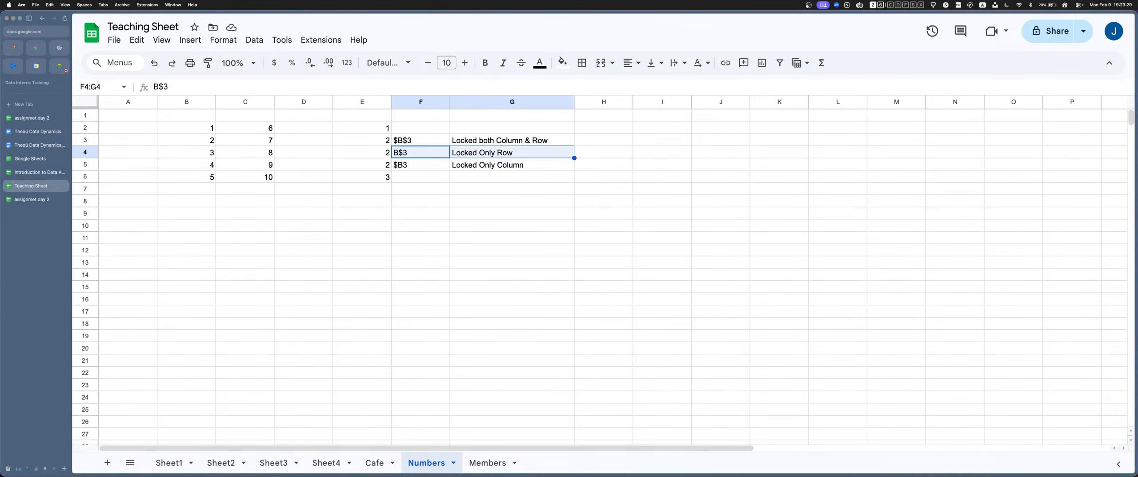
key("shift+Down")
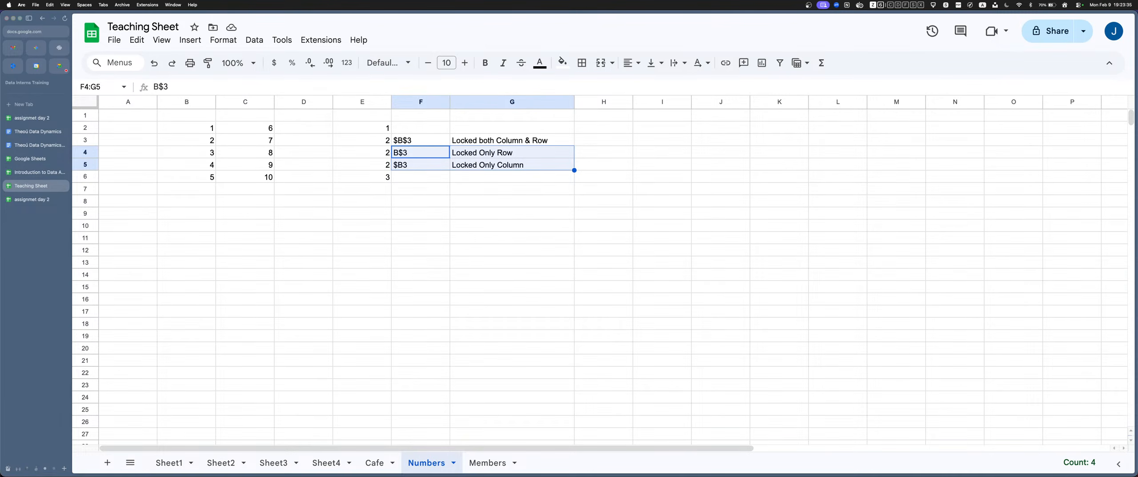
Insert three columns to the left of columns F to H and select the absolute formula in E3
left_click_drag(421, 101, 609, 101)
right_click(613, 102)
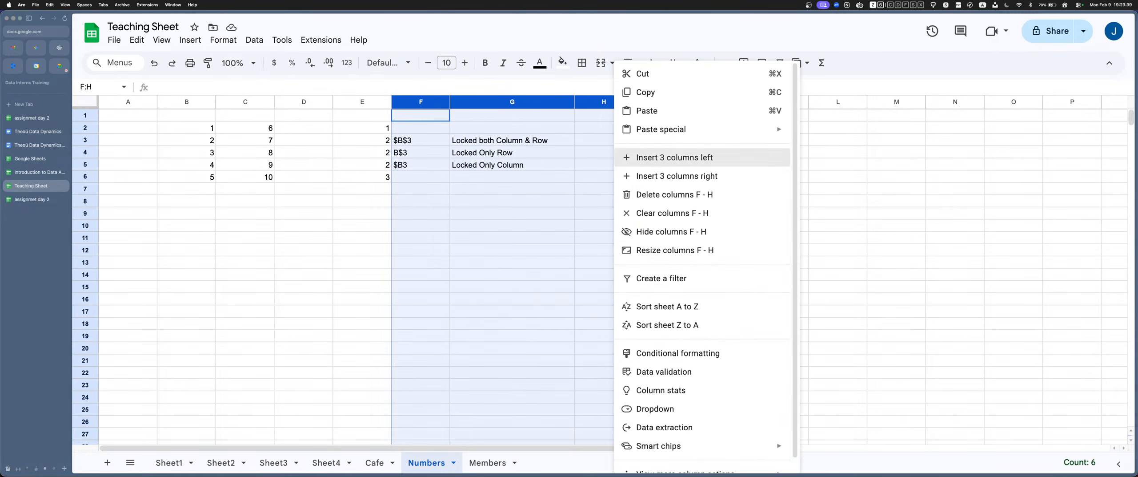
left_click(674, 157)
left_click(420, 152)
left_click(362, 140)
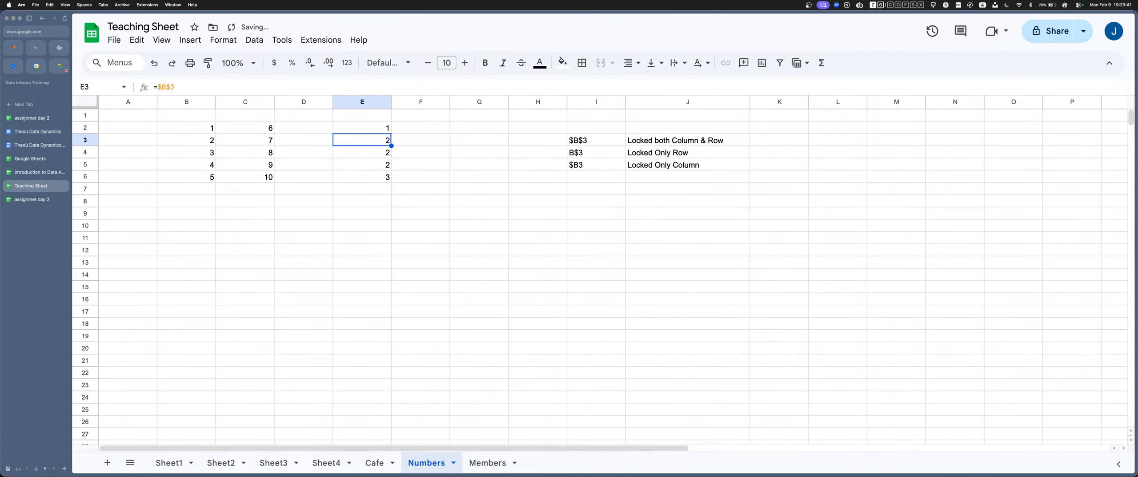
Copy the absolute formula from E3 into F3
key("super+c")
left_click(421, 140)
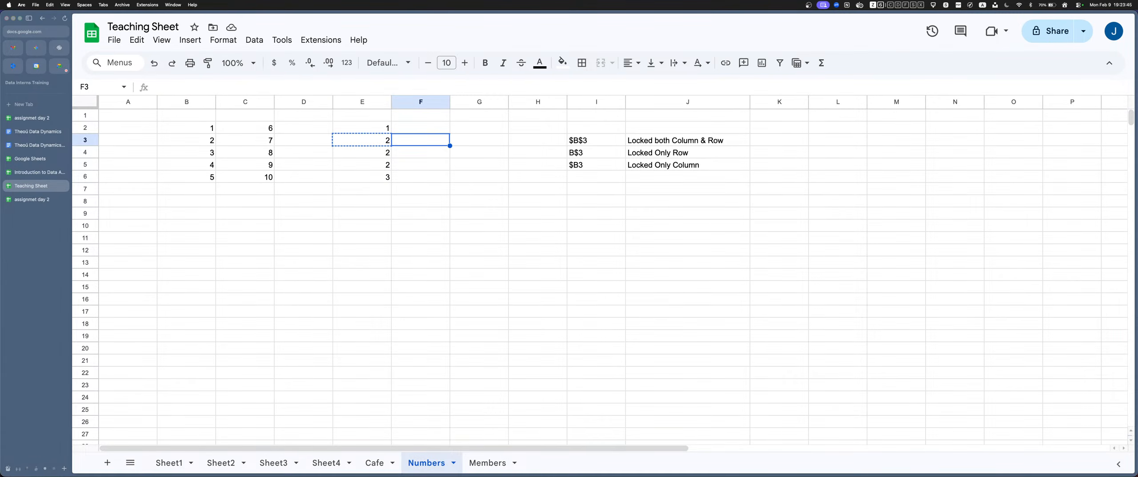
key("super+v")
key("Return")
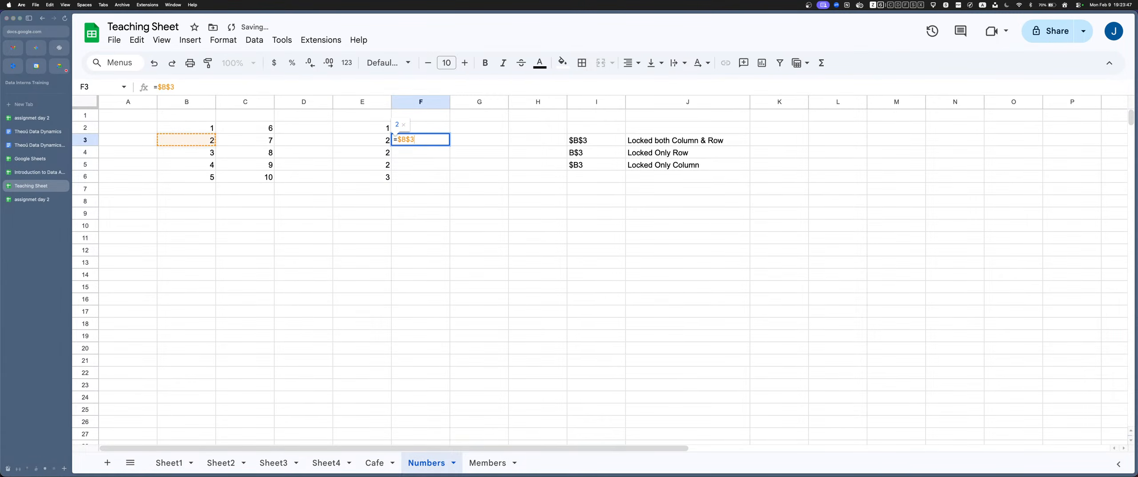
key("Return")
Compare the formulas in E3 and F3 to check how the absolute reference behaves when copied across columns
left_click(363, 140)
key("Return")
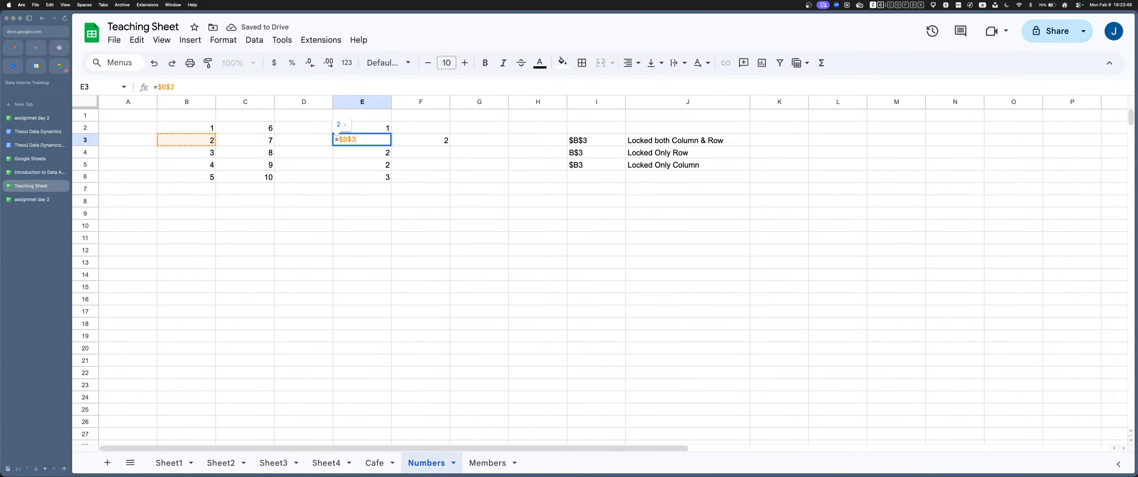
key("Return")
key("Up")
key("Right")
key("Return")
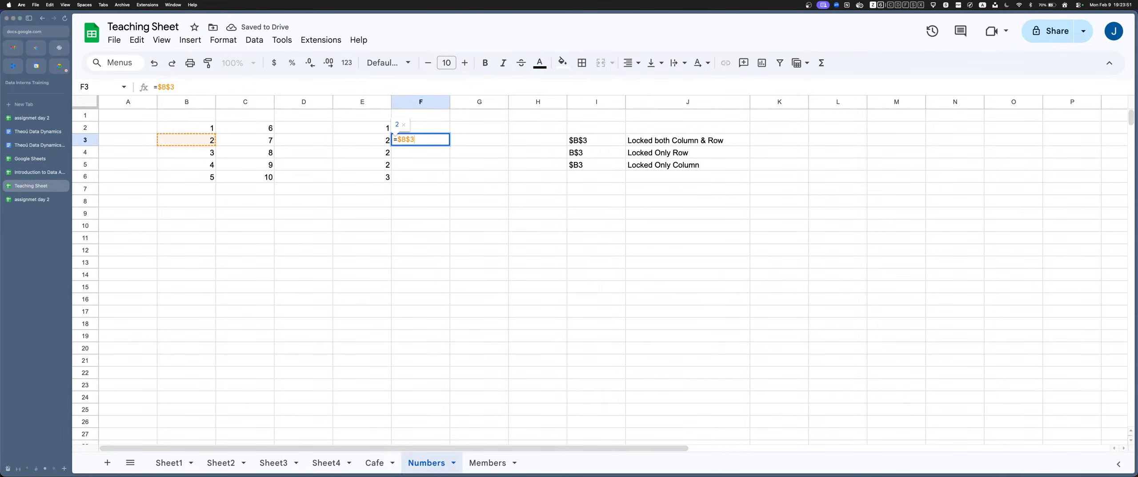
key("Return")
key("Up")
key("Left")
key("Return")
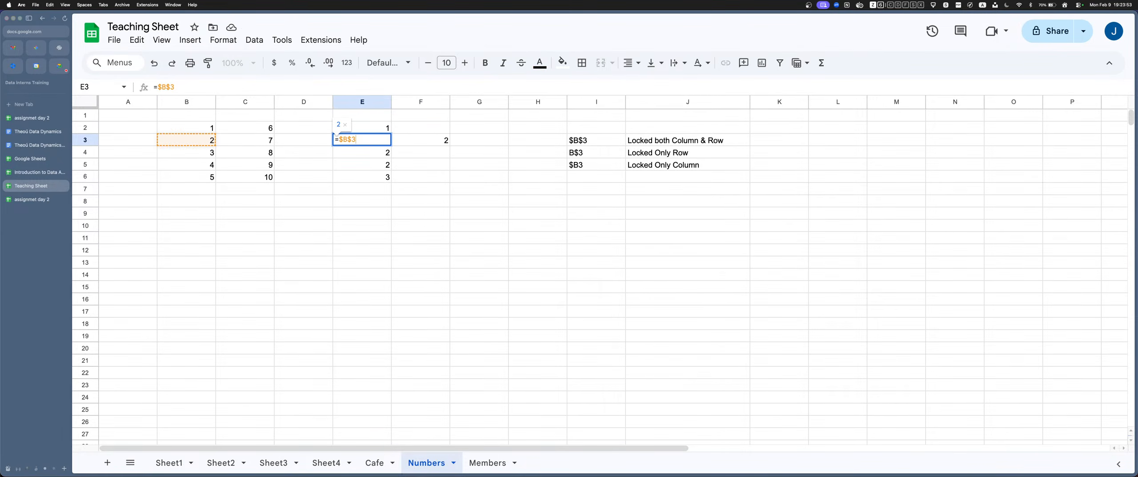
key("Return")
key("Up")
key("Right")
key("Return")
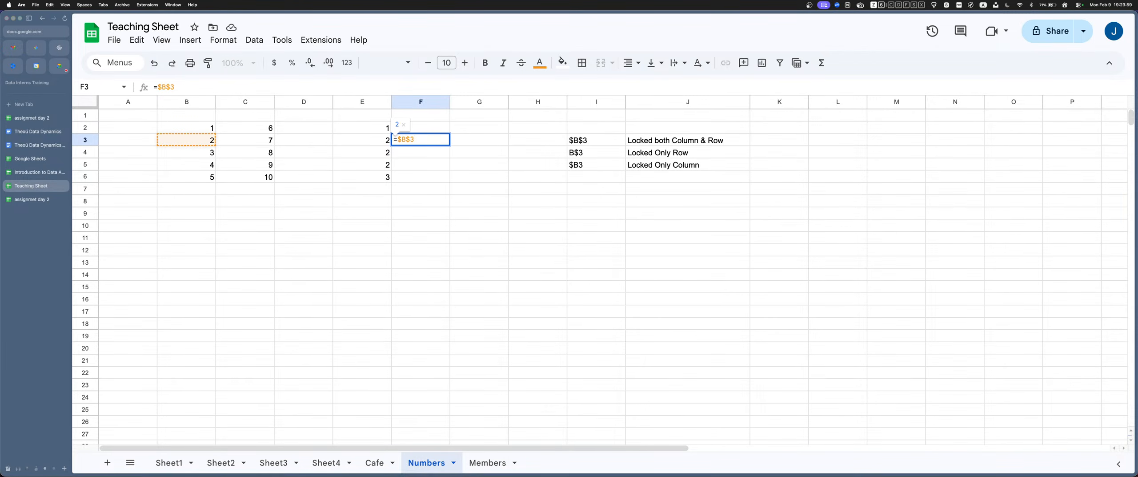
key("Return")
key("Up")
key("Left")
key("Return")
key("Return")
key("Up")
key("Right")
key("Return")
left_click_drag(397, 140, 414, 139)
key("Return")
key("Up")
key("Return")
key("Escape")
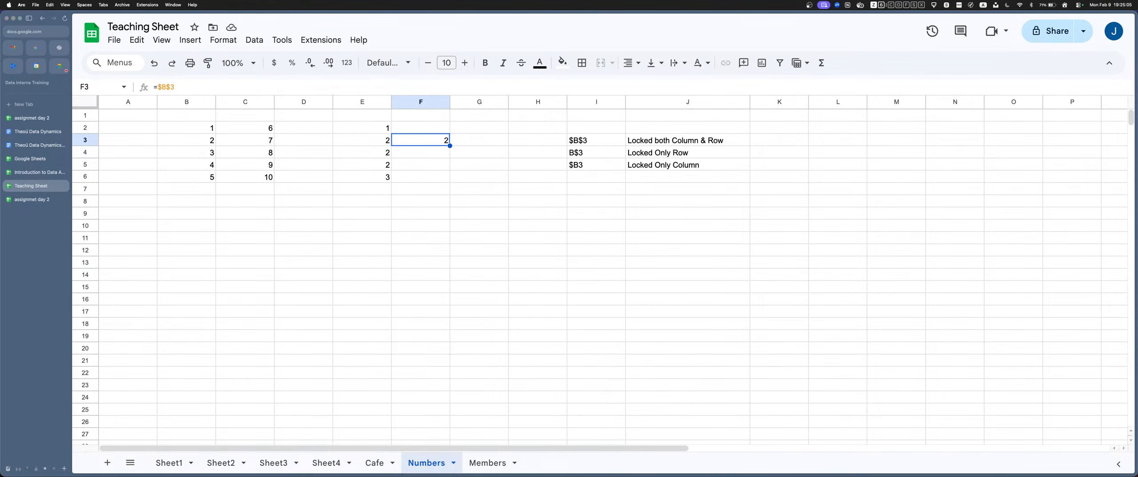
Copy the absolute formula from F3 into the cells directly above and below it, F2 and F4
key("cmd+c")
key("Up")
key("super+v")
key("Down")
key("Down")
key("super+v")
key("Up")
Insert one column to the left of column F and paste the absolute formula into F3 and H3
right_click(415, 102)
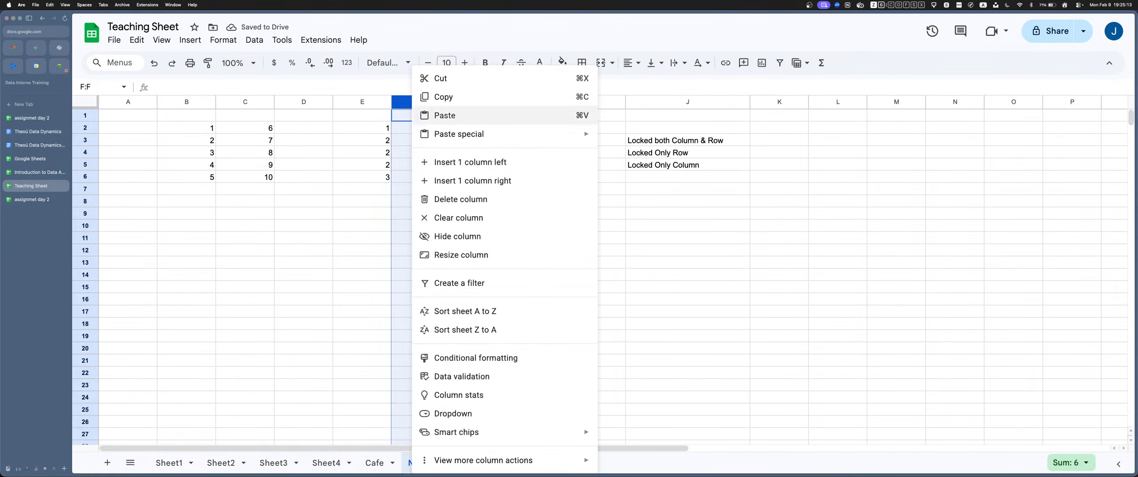
left_click(470, 161)
left_click(479, 140)
key("Left")
key("super+v")
key("Right")
key("Right")
key("super+v")
Examine the formulas in G2, G4, F3 and H3 against G3 to see which cell each copy references
key("Up")
key("Left")
key("Return")
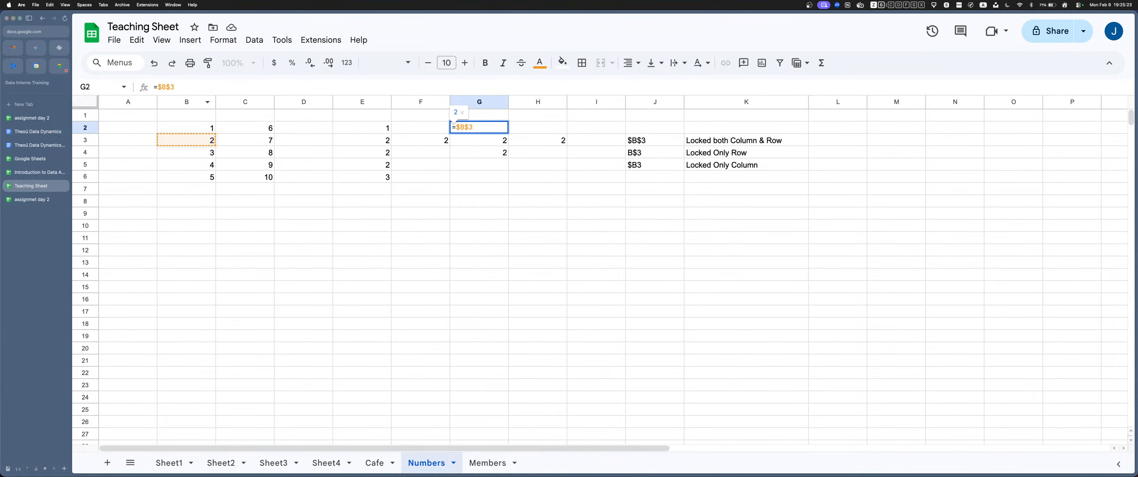
key("Return")
key("Return")
key("Escape")
key("Left")
key("Return")
key("Return")
key("Up")
key("Right")
key("Return")
key("Return")
key("Right")
key("Up")
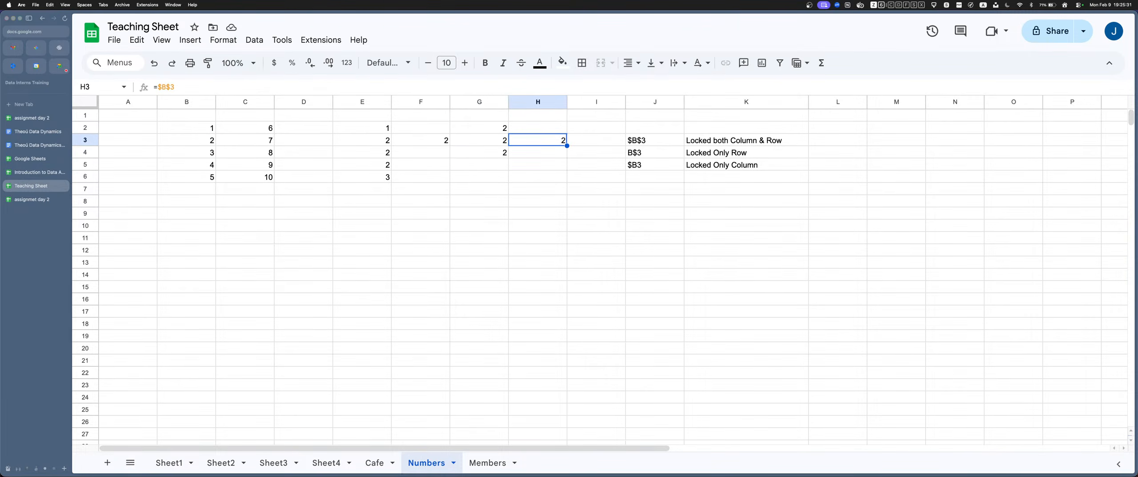
key("Down")
key("Left")
key("Return")
key("Return")
key("Up")
key("Right")
key("Up")
key("Return")
key("Return")
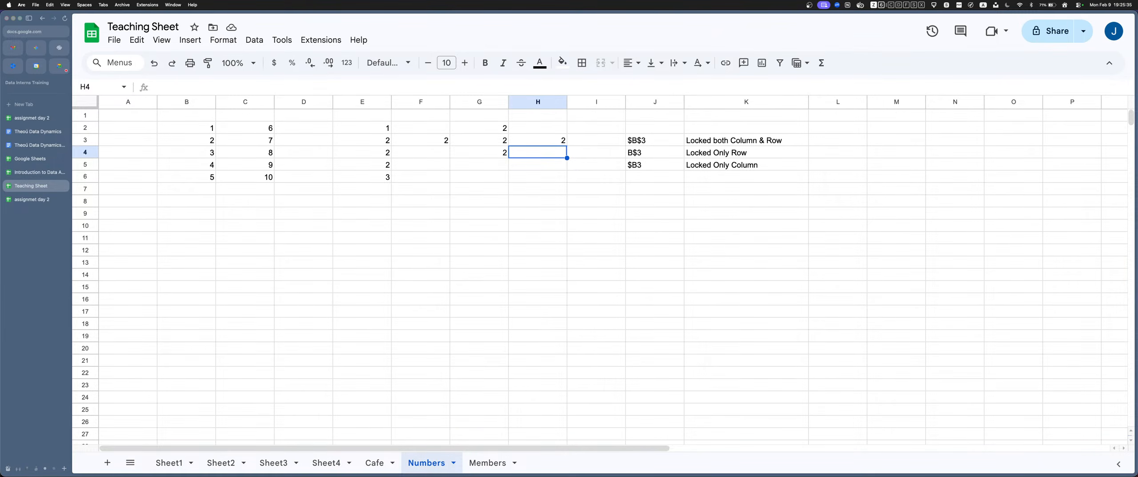
key("Up")
key("Left")
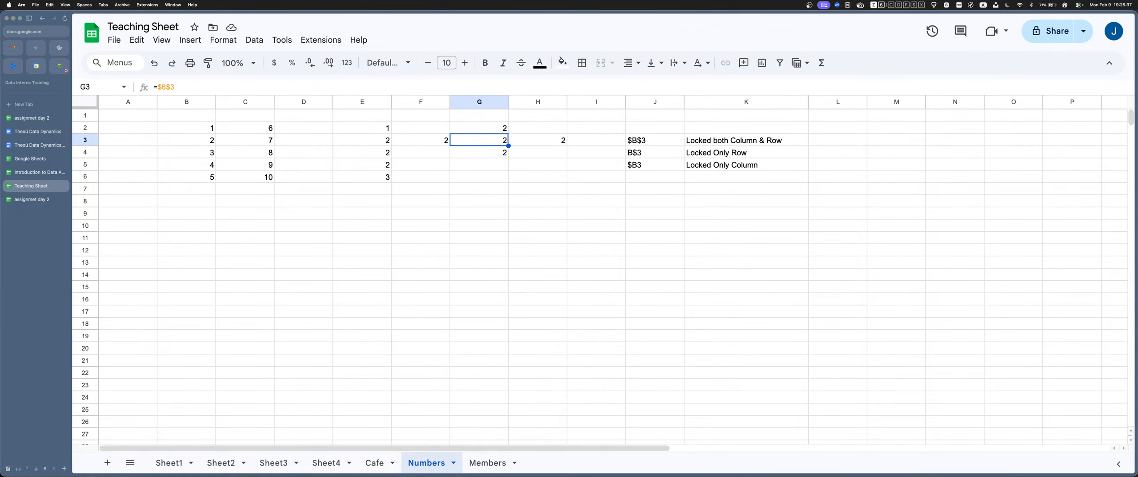
key("Up")
key("Down")
key("Return")
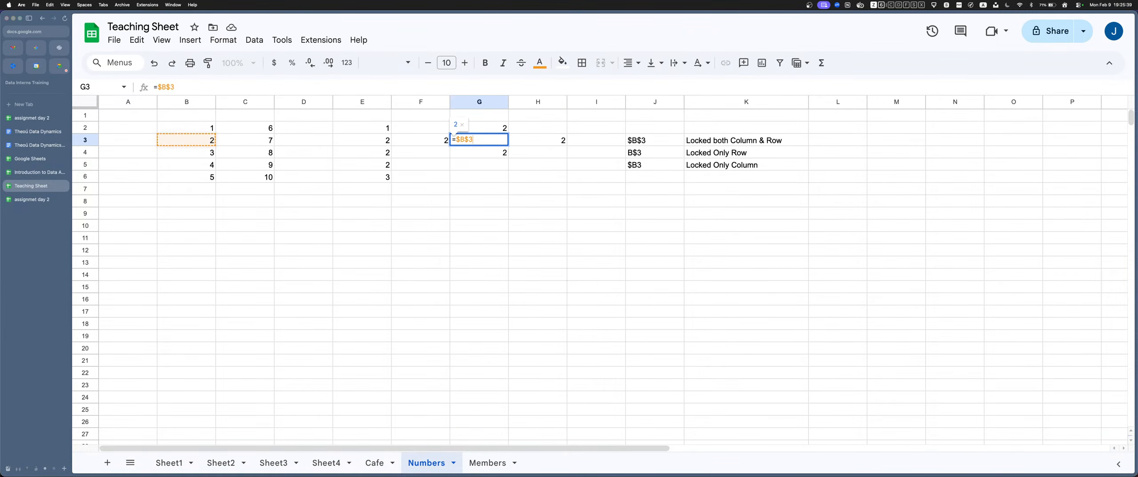
key("Return")
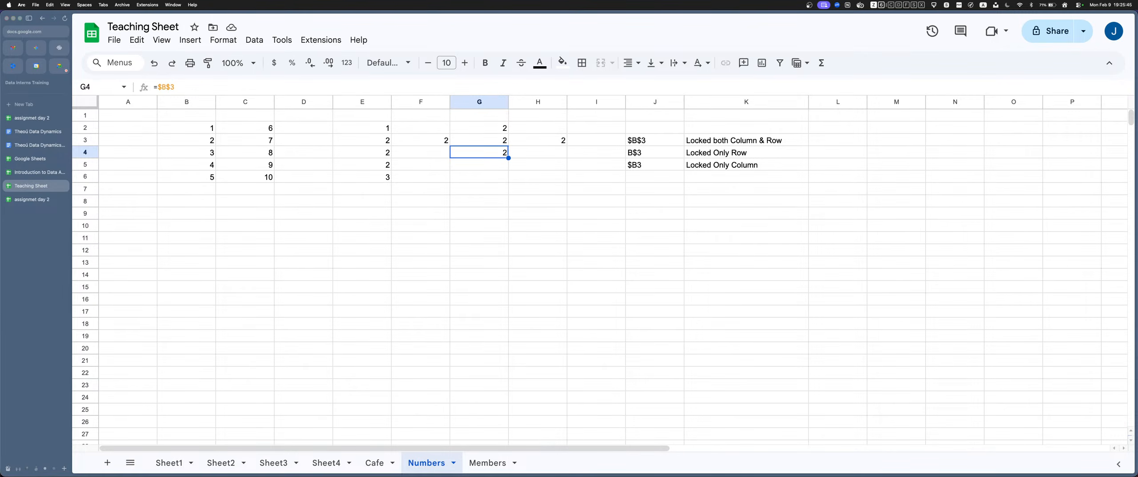
key("Up")
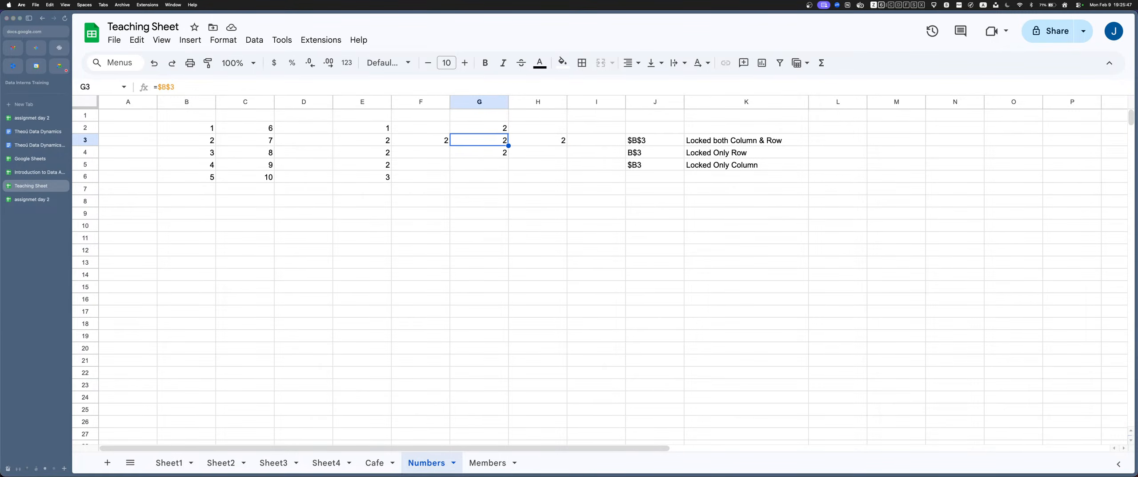
key("Right")
key("Return")
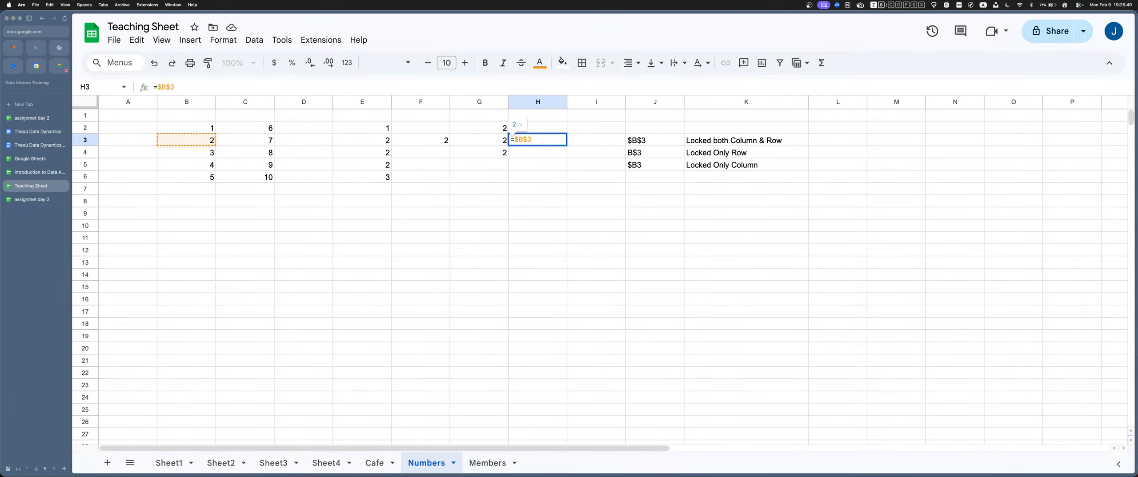
key("Escape")
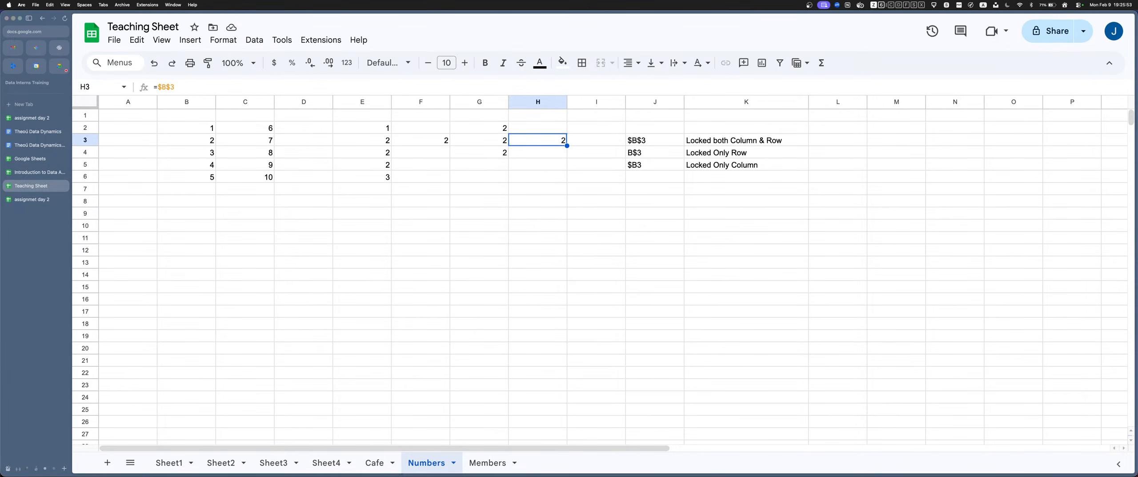
key("Left")
key("Right")
key("Left")
key("Right")
key("Left")
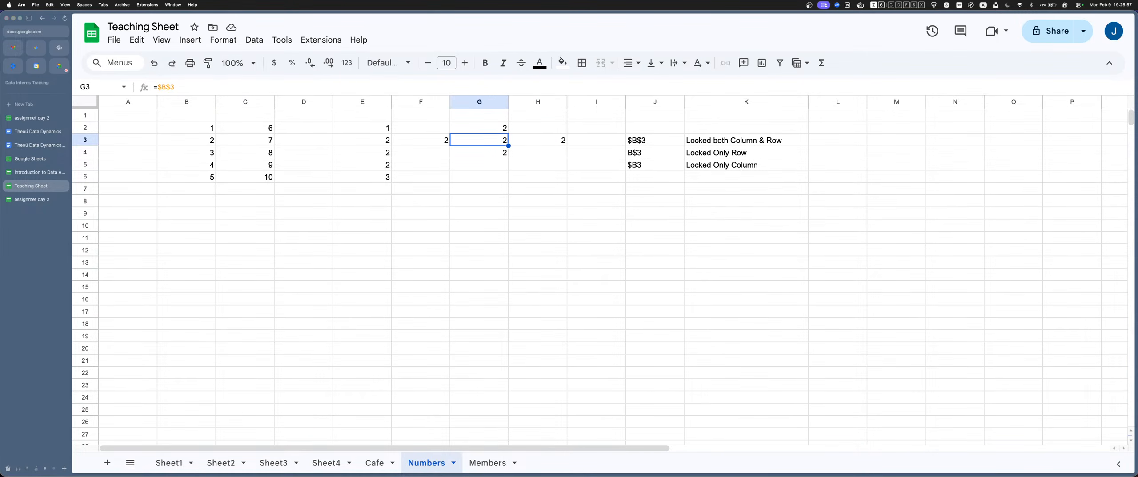
Copy the K3 description, then select K3:K4 and view the copy option for that range
key("Right")
key("Right")
key("Right")
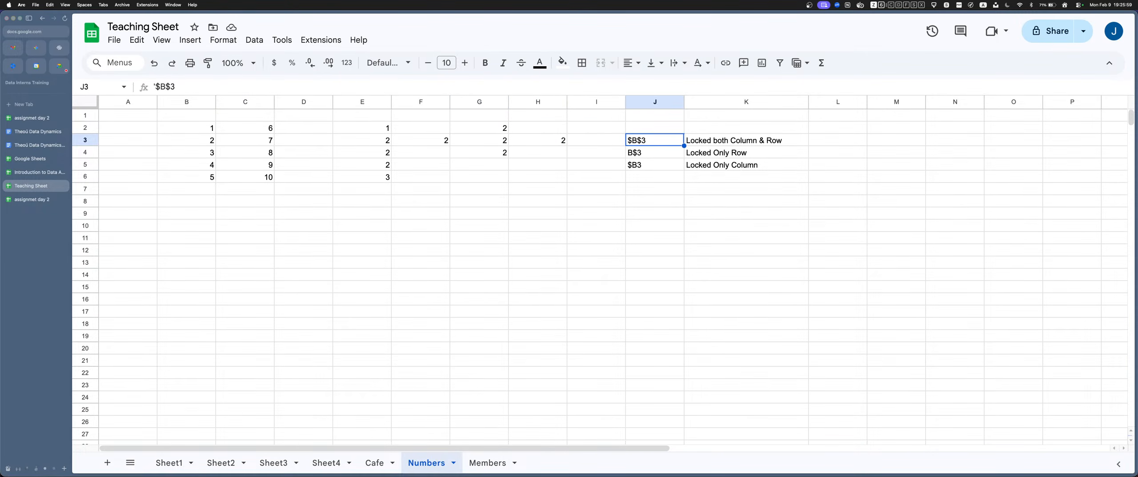
key("Right")
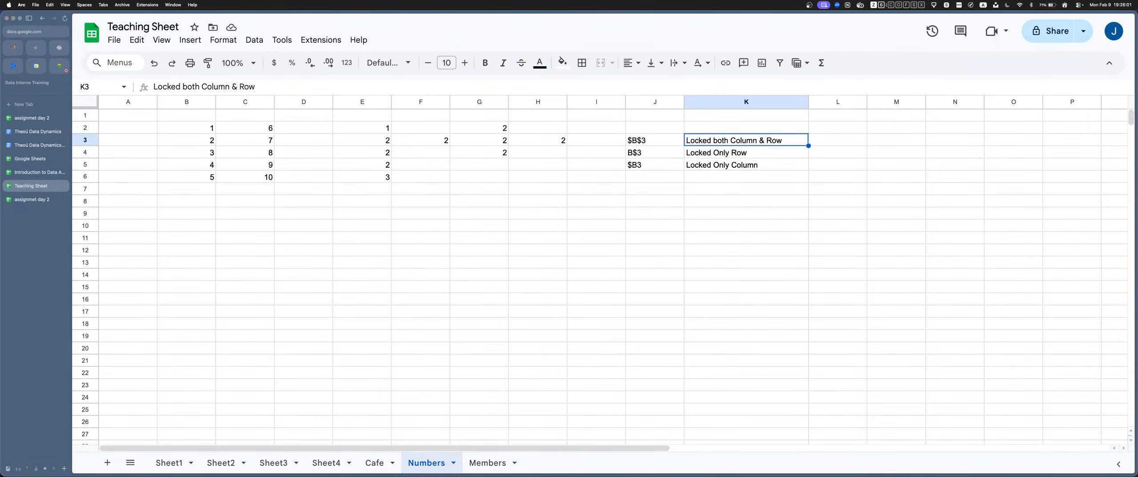
key("super+c")
key("Right")
key("Left")
key("Right")
key("Left")
key("Right")
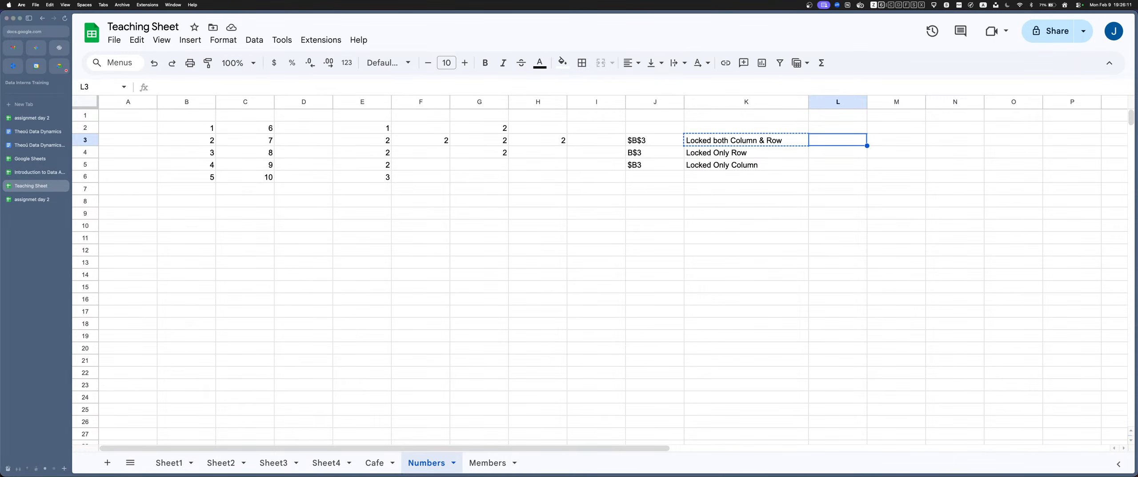
key("Left")
key("shift+Down")
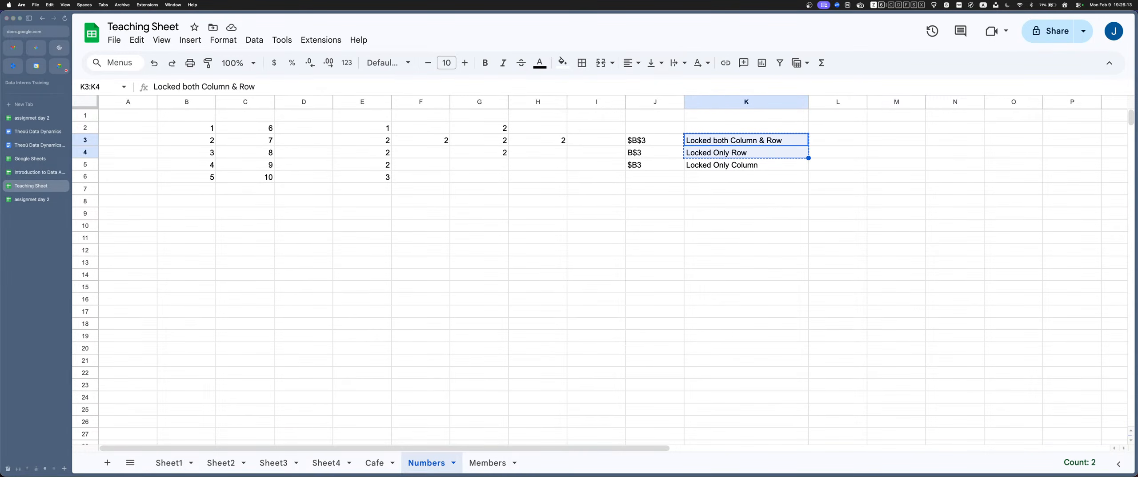
key("Down")
key("Down")
key("Down")
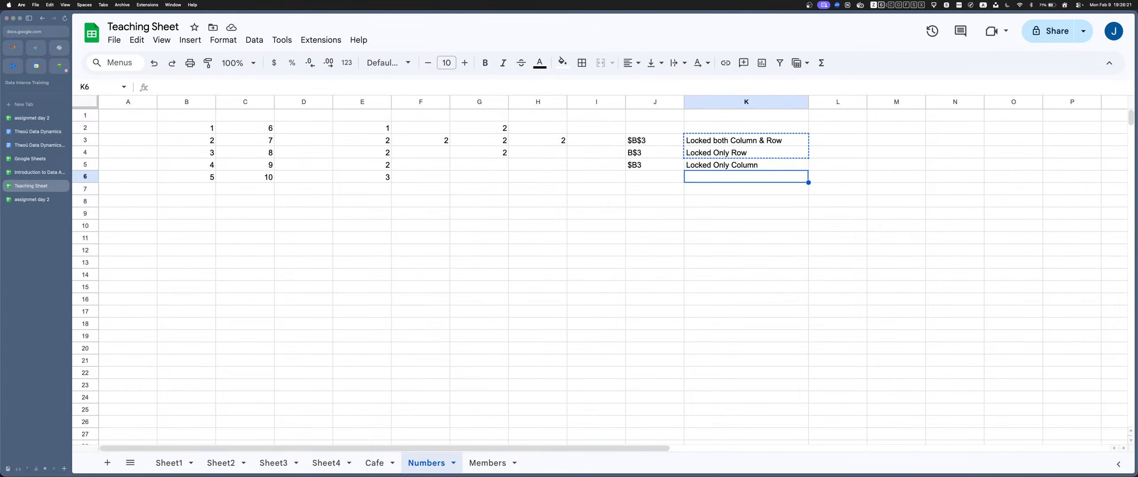
left_click_drag(713, 140, 712, 152)
right_click(713, 152)
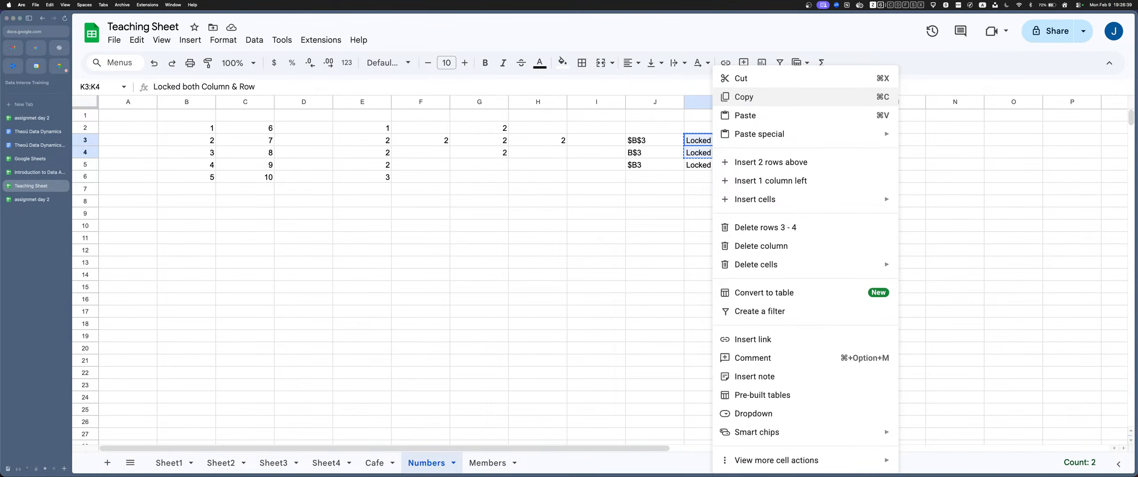
Copy the three locking descriptions in K3:K5 and narrow column J to fit its notations
left_click_drag(699, 140, 700, 163)
key("super+c")
left_click(721, 201)
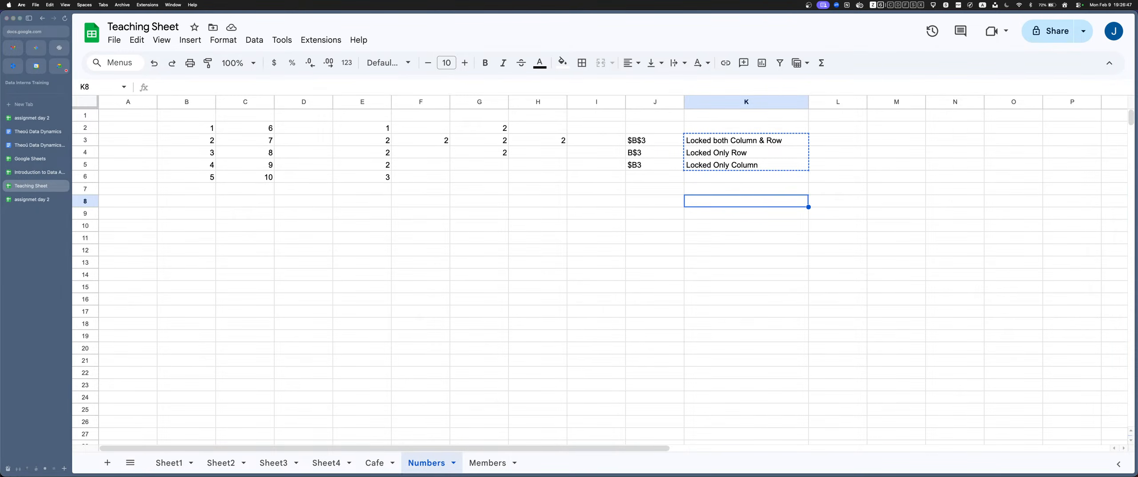
left_click(721, 140)
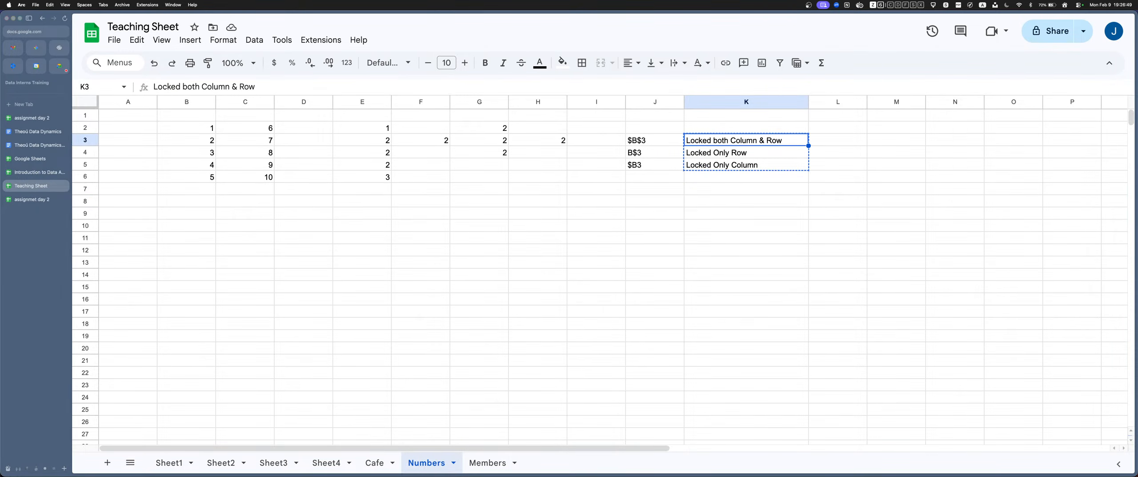
left_click_drag(721, 140, 721, 164)
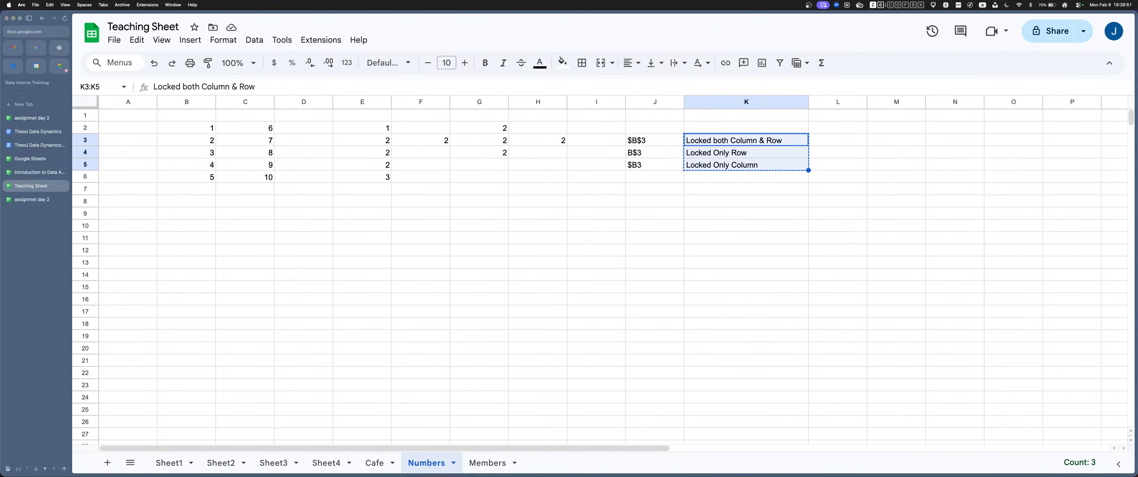
left_click_drag(684, 102, 656, 102)
Duplicate the K3:K5 descriptions into L3:L5 and widen column L to fit them
key("ctrl+c")
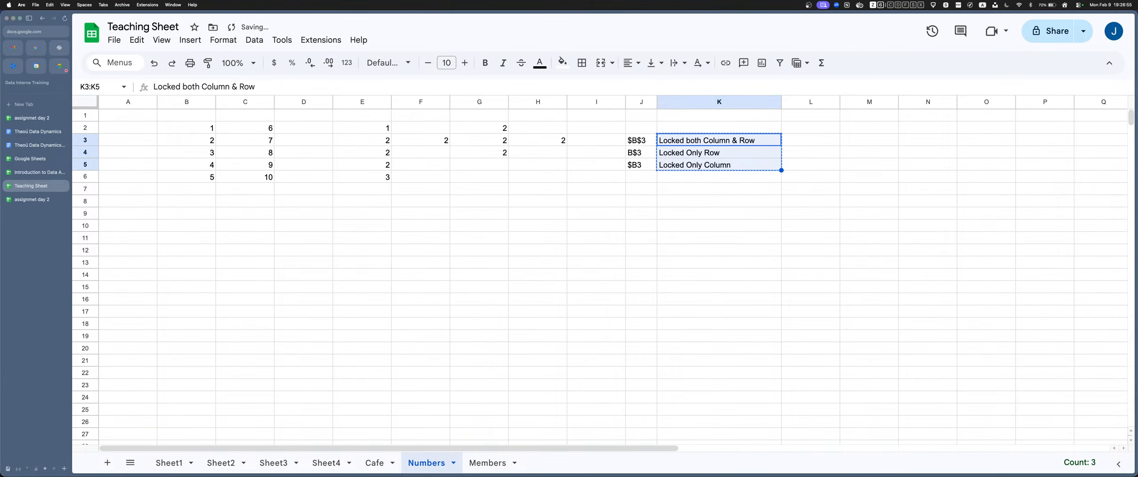
key("Right")
key("ctrl+v")
left_click_drag(840, 102, 916, 101)
left_click(849, 165)
Copy the relative formula from E6 into F6
left_click(362, 127)
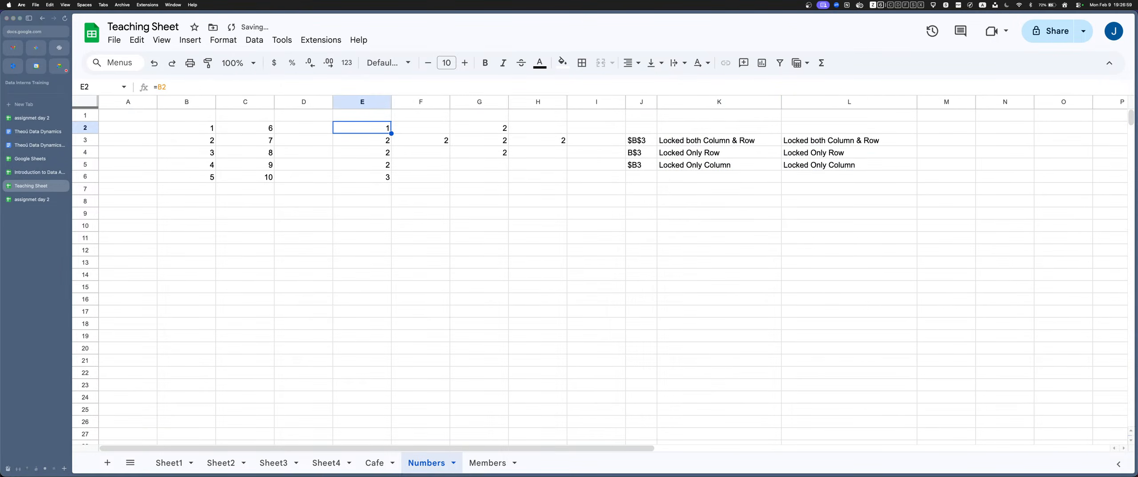
left_click(362, 176)
key("super+c")
left_click(421, 176)
key("super+v")
left_click(421, 201)
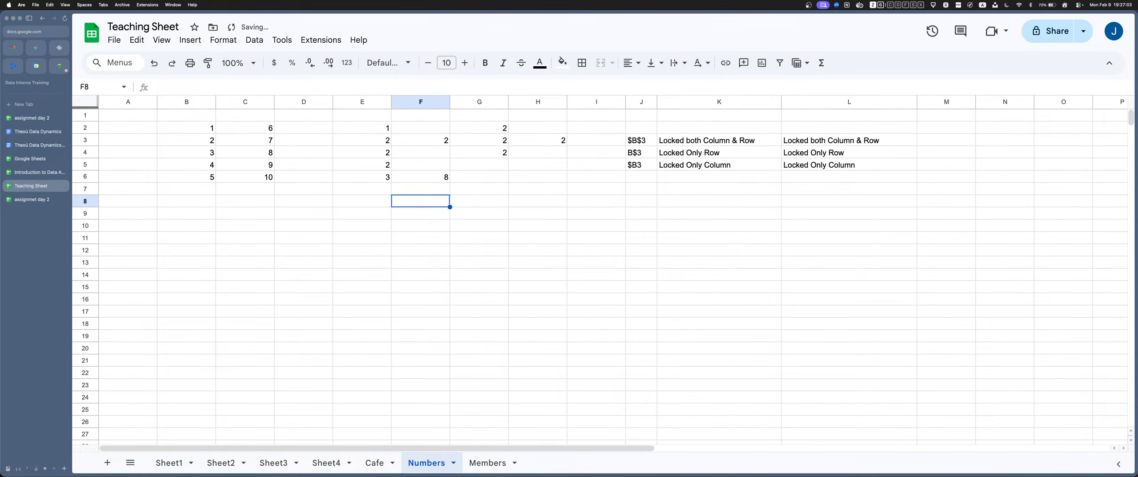
Compare the formulas in E6 and F6 to check how the relative reference shifts when copied across
left_click(362, 177)
key("Return")
key("Return")
key("Up")
key("Right")
key("Return")
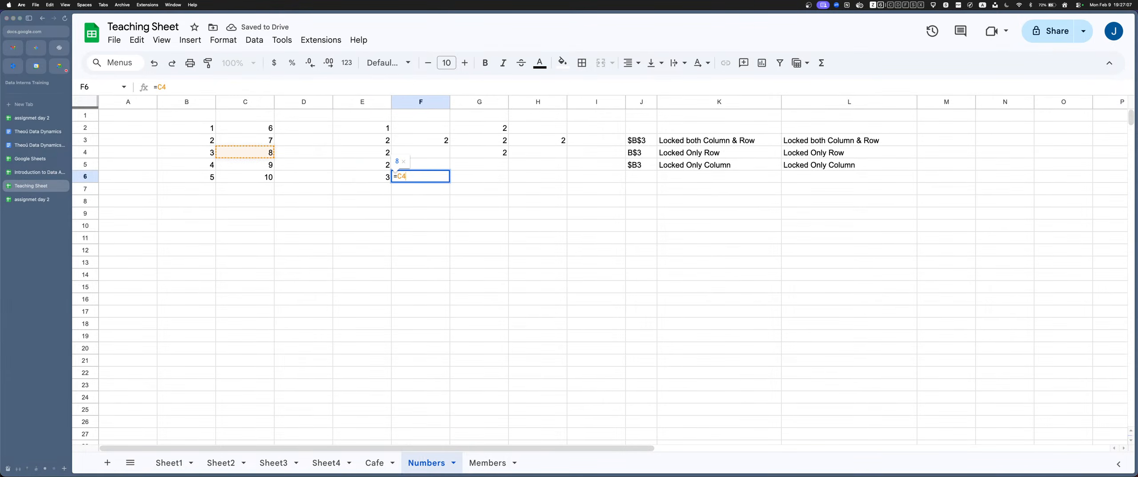
key("Return")
key("Up")
key("Left")
key("Right")
key("Return")
key("Return")
key("Up")
key("Left")
key("Return")
key("Return")
key("Up")
key("Right")
key("Return")
key("Return")
key("Up")
key("Left")
Delete the copied relative formula from F6 and return to F2
key("Right")
key("Right")
key("Left")
key("Delete")
key("Up")
key("Up")
key("Up")
key("Right")
key("Left")
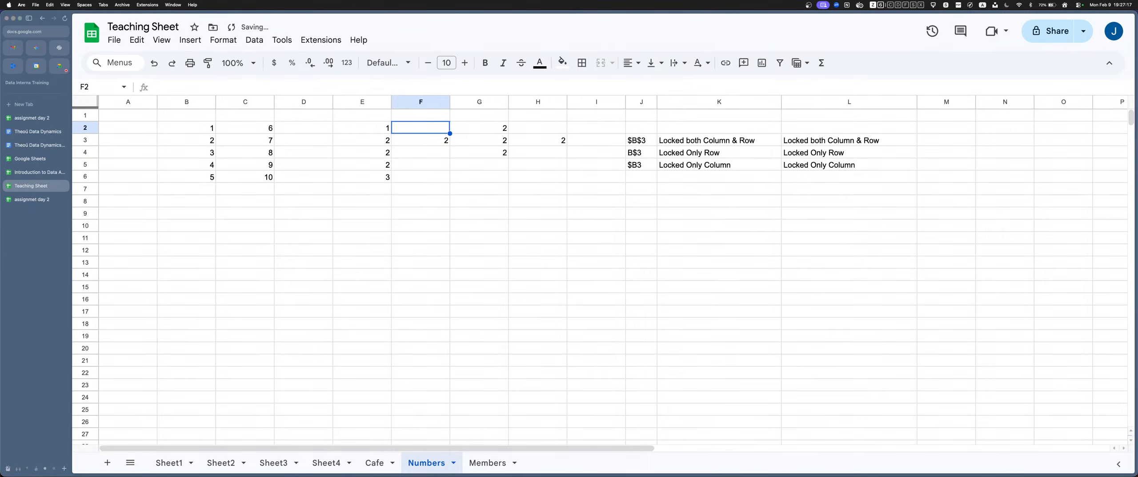
Examine the absolute $B$3 reference in G3 and its copies in G2 and G4
key("Right")
key("Return")
key("shift+Left")
key("shift+Left")
key("shift+Left")
key("shift+Left")
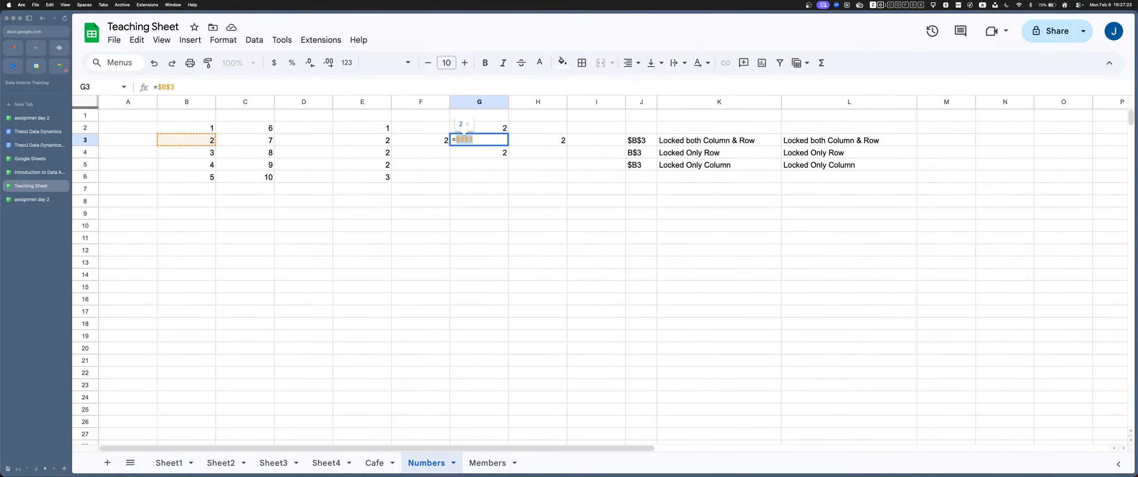
key("Return")
key("Up")
key("Return")
key("shift+Left")
key("shift+Left")
key("Left")
key("shift+Left")
key("shift+Left")
key("Return")
key("Up")
key("Up")
key("Down")
key("Down")
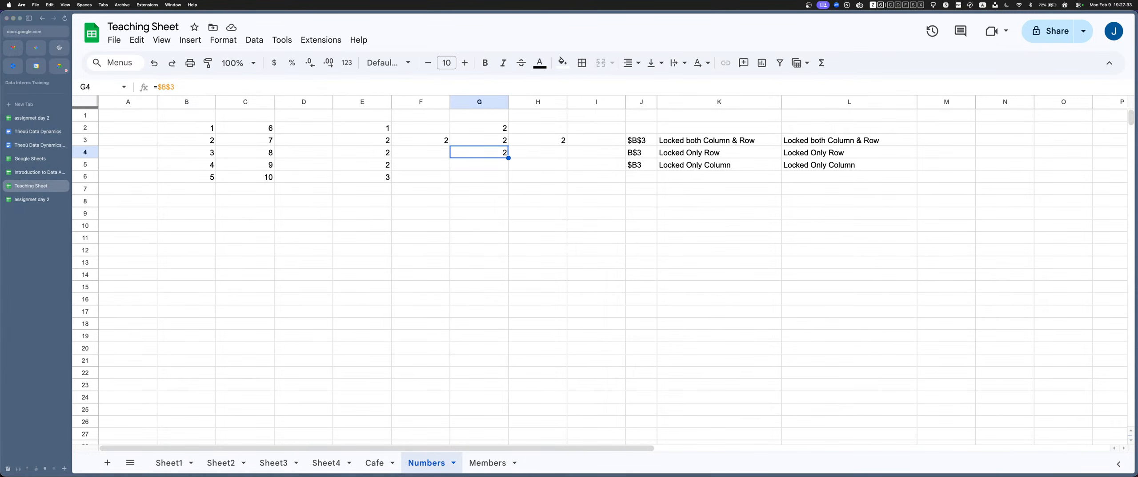
Inspect the row-locked formula in E4, leaving it as it is
key("Left")
key("Left")
key("Return")
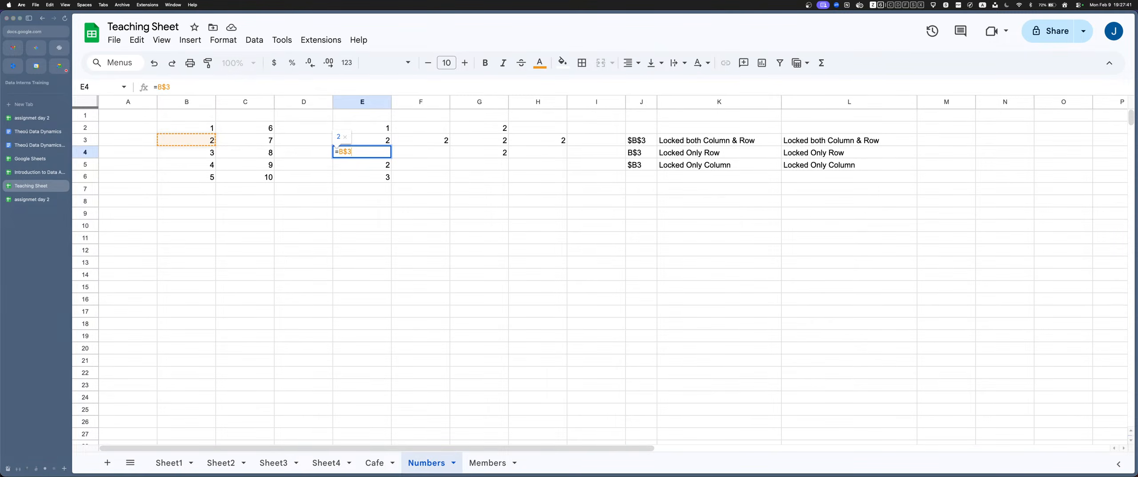
left_click(719, 287)
Copy the $B$3 label and its description from J3:K3 into F1:G1, above the absolute-reference examples
left_click_drag(641, 140, 711, 140)
key("super+c")
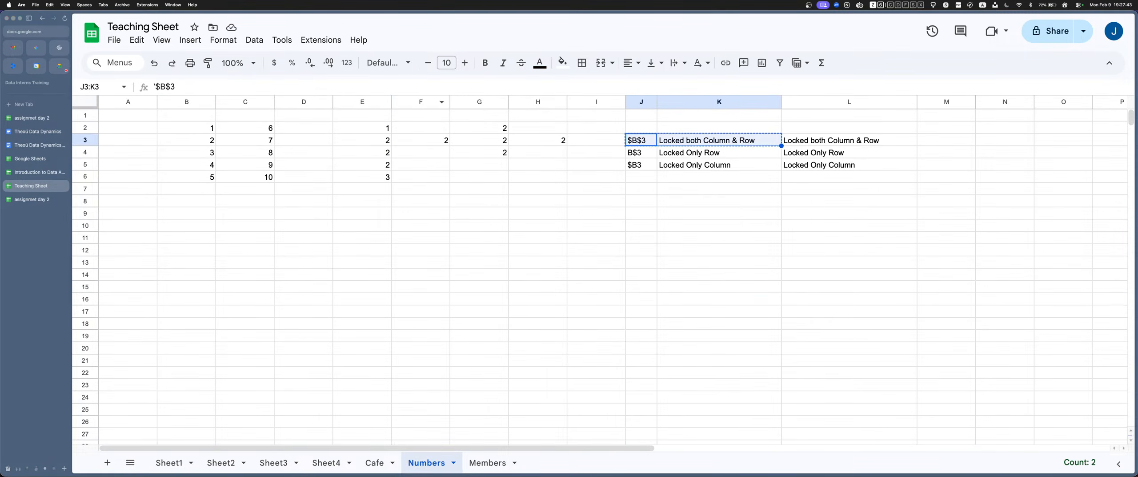
left_click(420, 115)
key("super+v")
left_click(479, 153)
left_click_drag(420, 115, 538, 152)
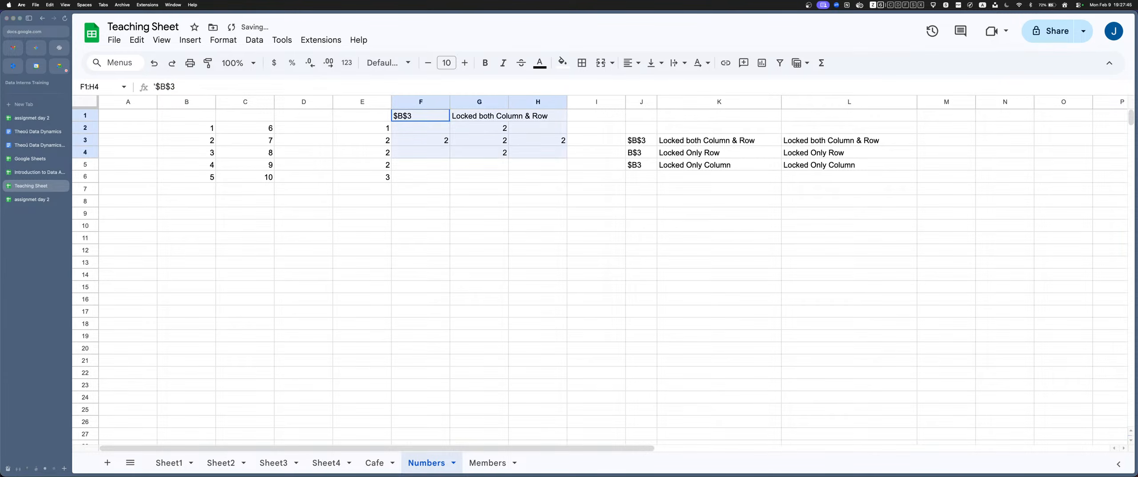
Copy the B$3 label and its "Locked Only Row" description from J4:K4 into F7:G7
left_click_drag(641, 152, 711, 153)
key("super+c")
left_click(420, 189)
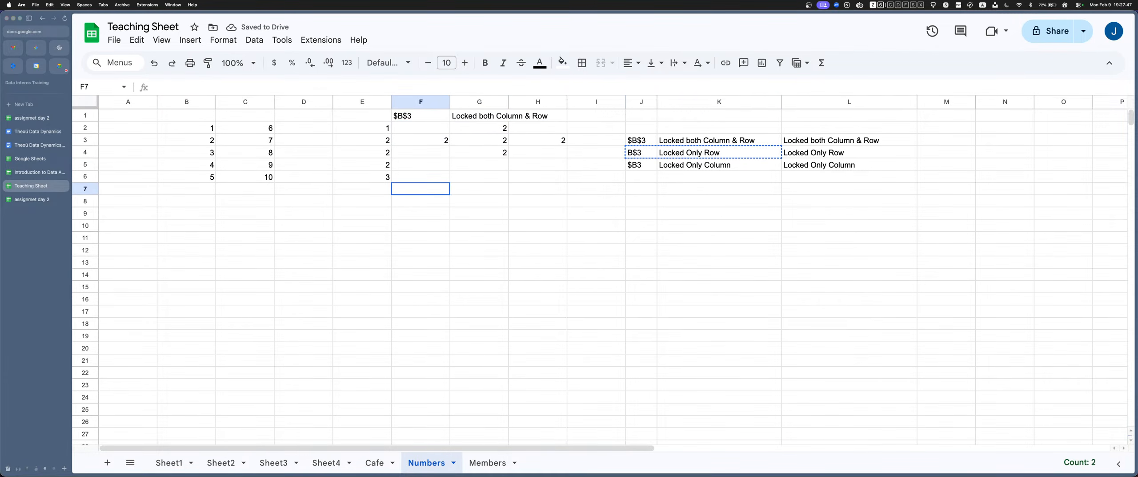
key("super+v")
left_click(596, 189)
Insert one blank column to the right of column E
right_click(363, 101)
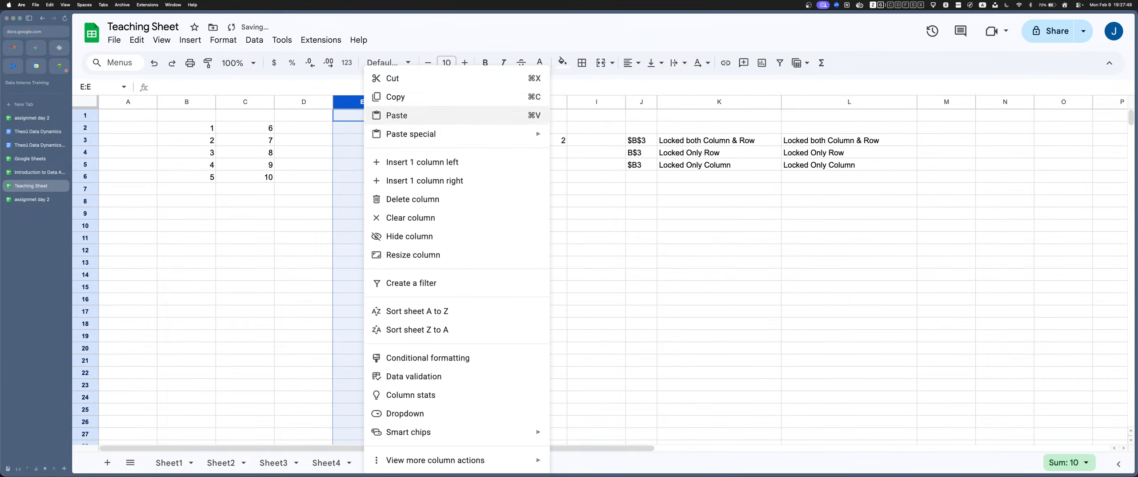
left_click(424, 180)
left_click_drag(362, 128, 362, 189)
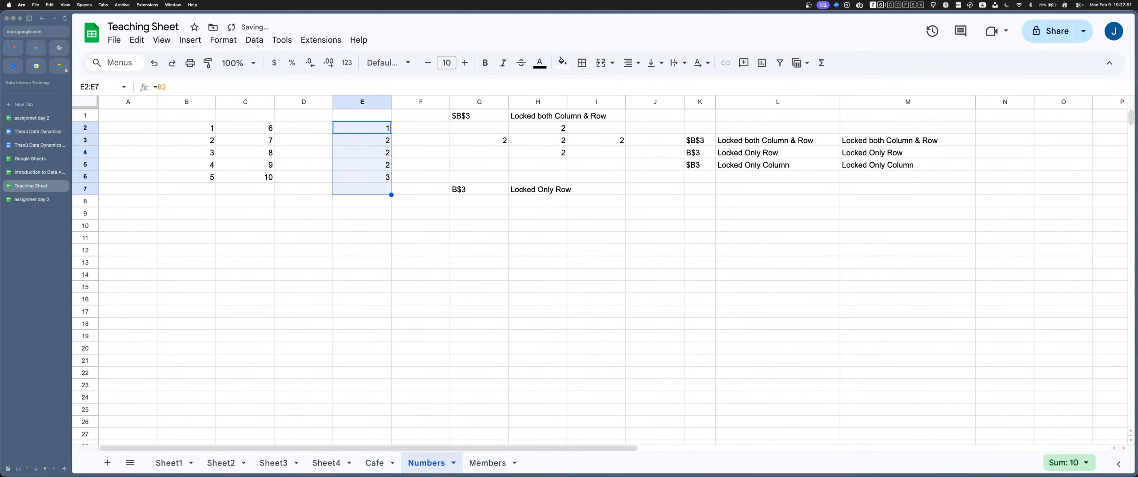
left_click(420, 238)
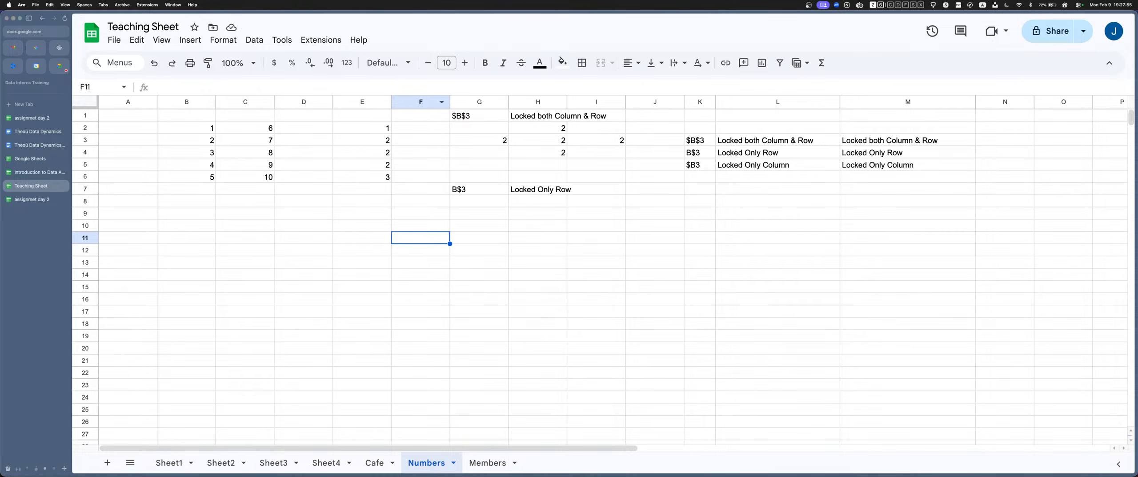
Insert three blank columns to the left of column G, before the absolute-reference examples
left_click_drag(479, 101, 597, 102)
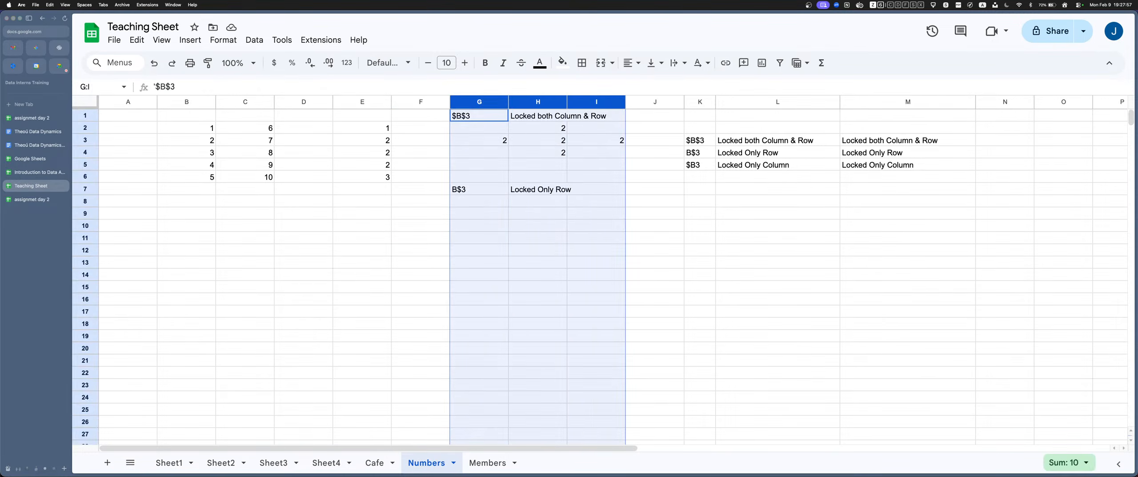
right_click(596, 101)
left_click(657, 157)
left_click(830, 201)
Copy the reference-type legend from N2:O5 into F2:G5, beside the formulas in column E
left_click_drag(875, 128, 953, 164)
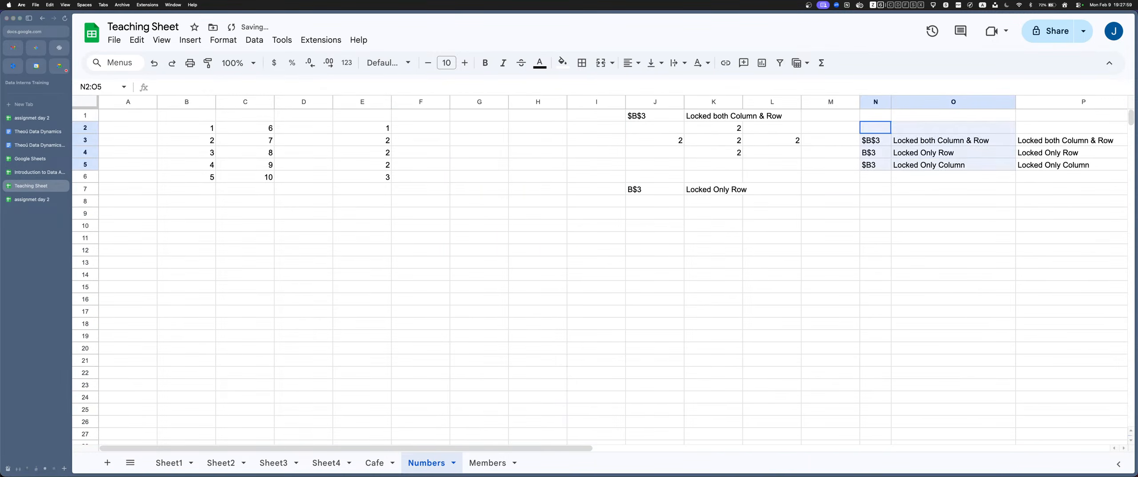
key("super+c")
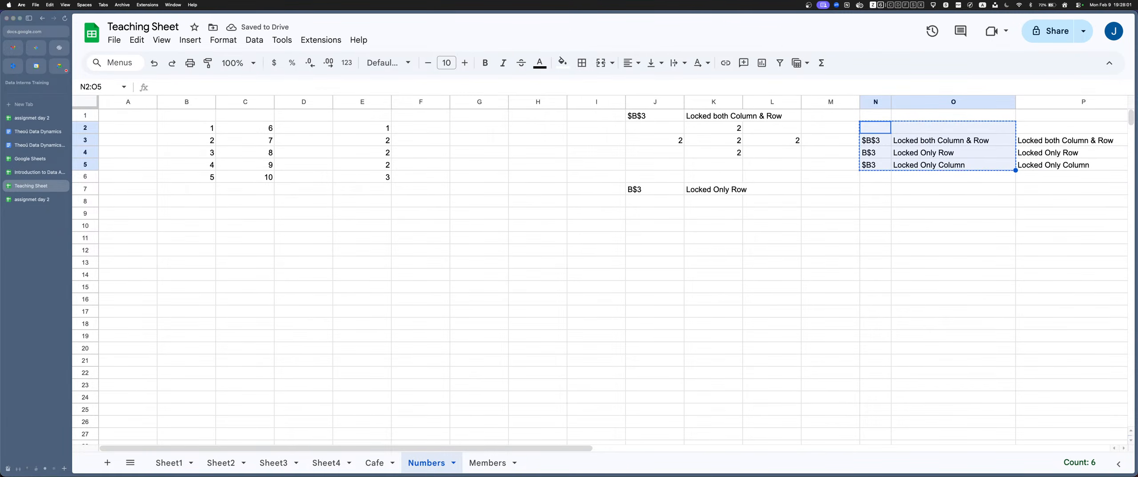
left_click(421, 127)
key("super+v")
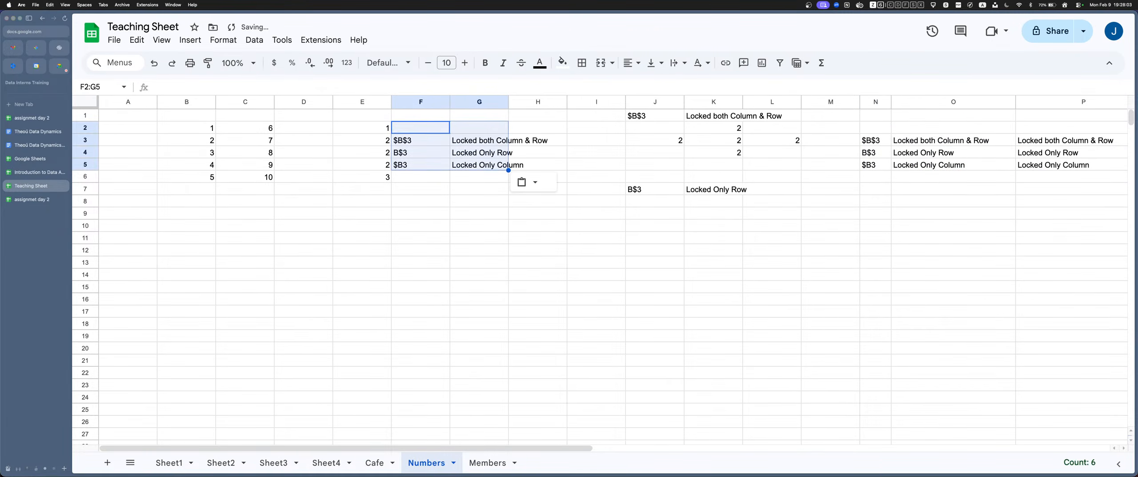
left_click(479, 213)
Clear the original legend and its duplicated descriptions from N3:P7
scroll(480, 213, "right", 1)
left_click_drag(849, 140, 1057, 189)
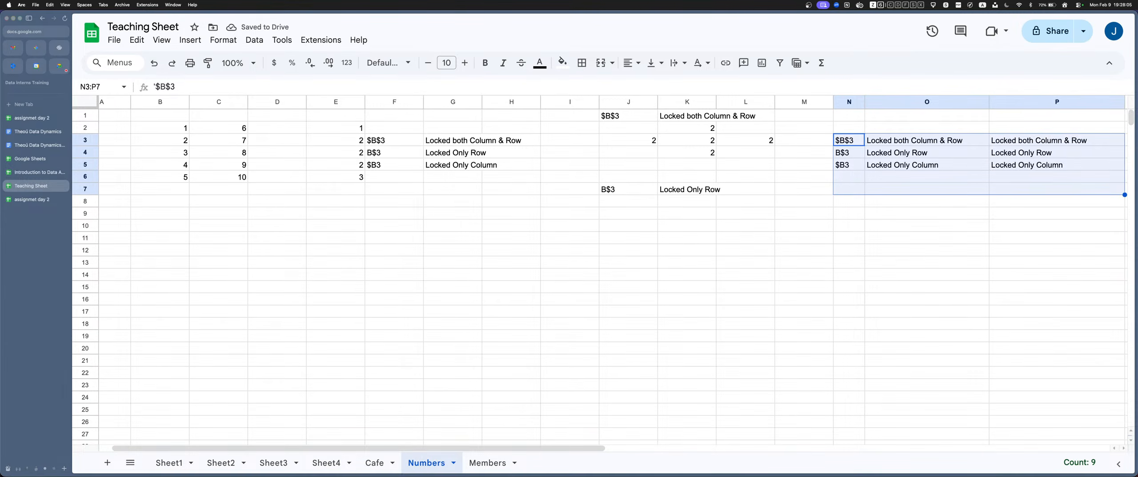
key("Delete")
left_click(453, 249)
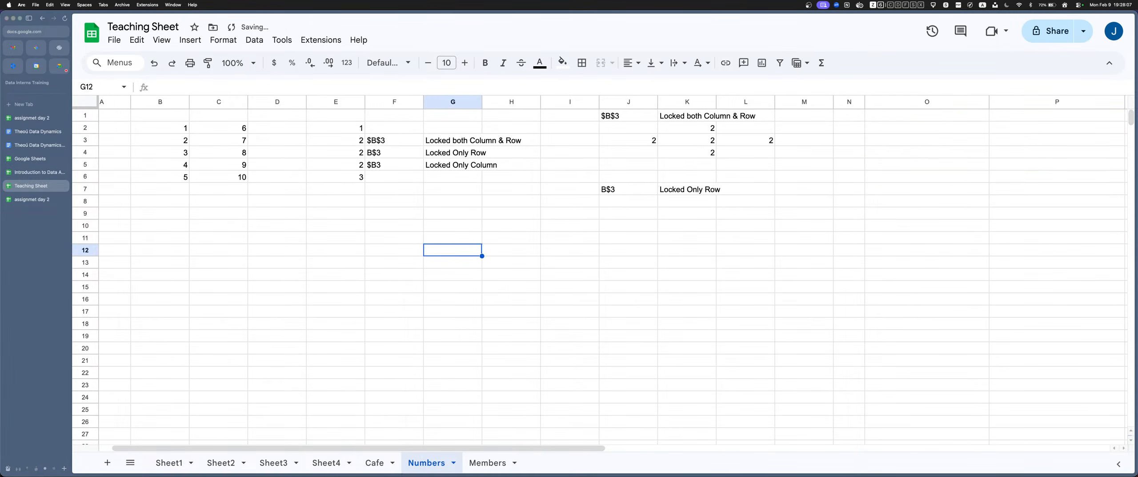
Check the $B$3 label in F3 and its description in G3
left_click(395, 140)
left_click(480, 140)
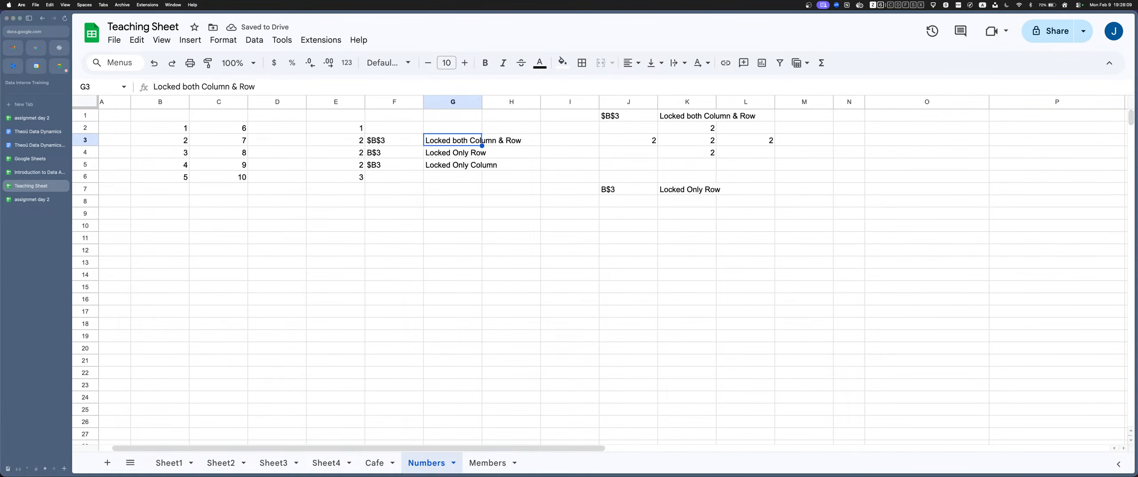
Number the two reference examples by entering 1) in I1 and 2) in I7
left_click(582, 116)
type("1)")
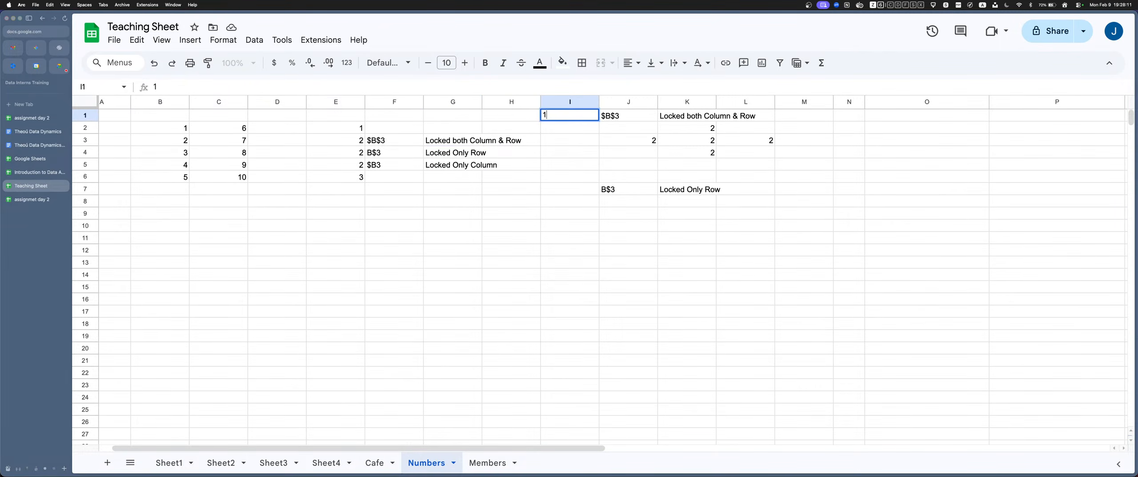
key("Return")
key("Down")
key("Down")
key("Down")
key("Down")
key("Down")
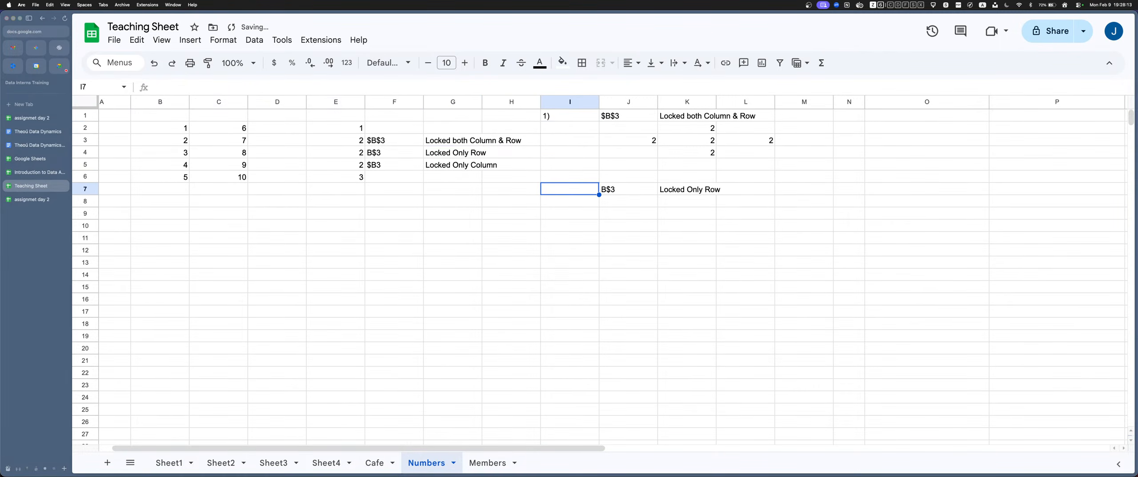
type("2)")
key("Return")
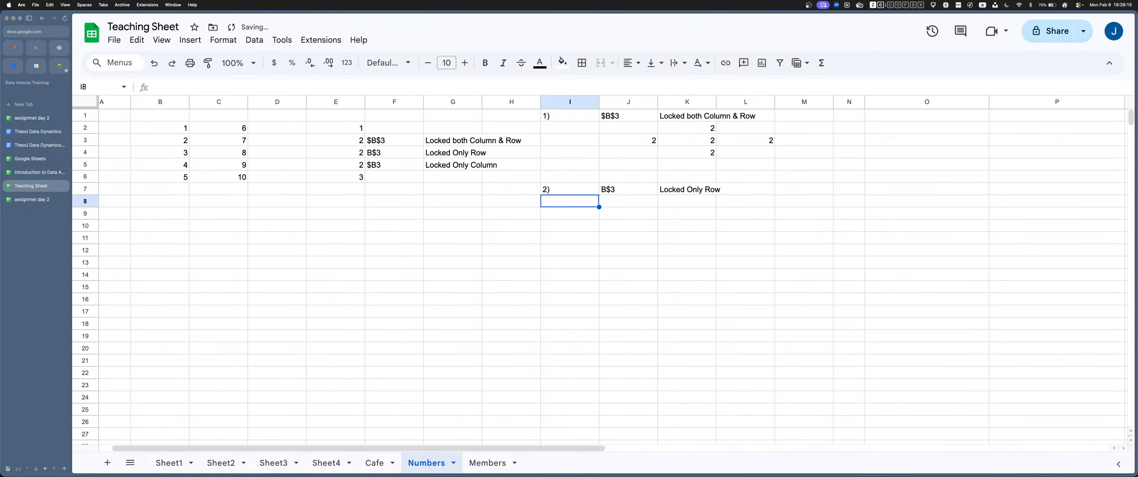
Examine the row-lock example's label in K7 and reference in J7, and the matching formula in E4
key("Up")
key("Right")
key("Right")
key("Return")
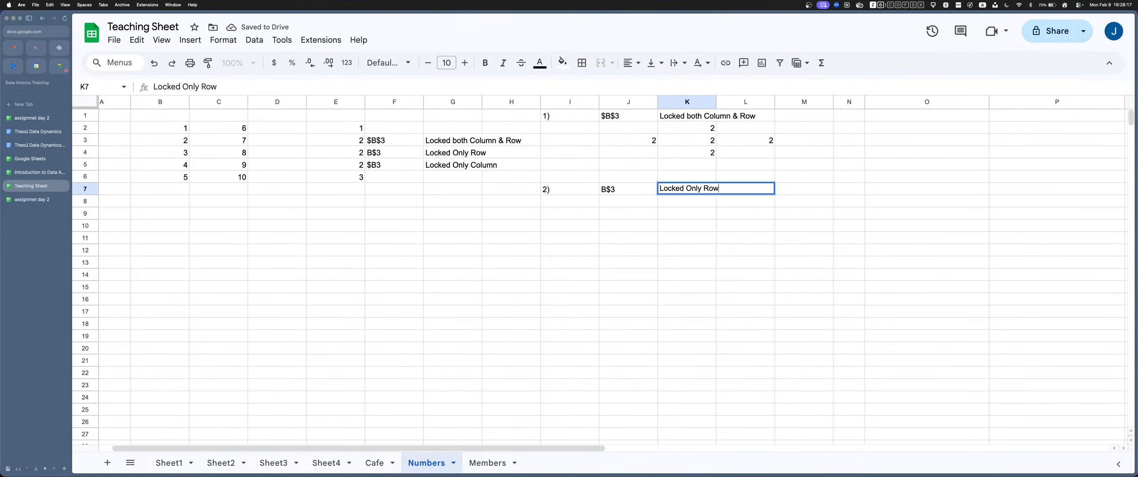
key("Return")
key("Up")
key("Return")
key("Escape")
key("Left")
key("Return")
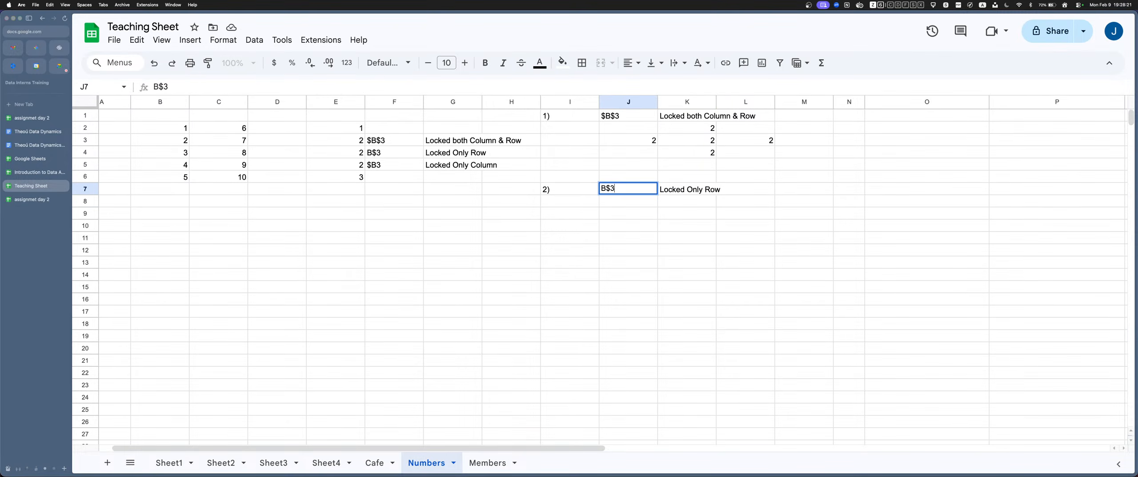
key("Escape")
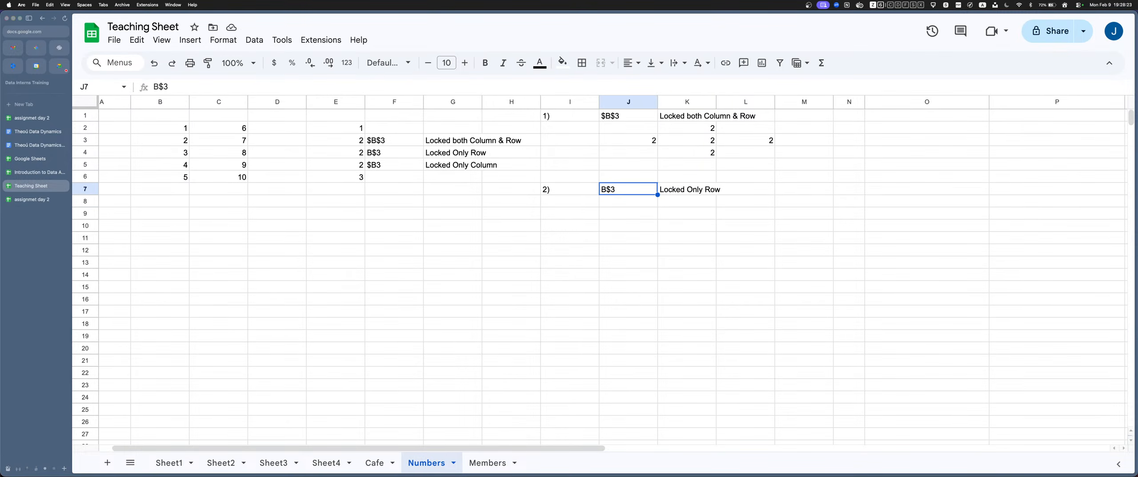
left_click(335, 153)
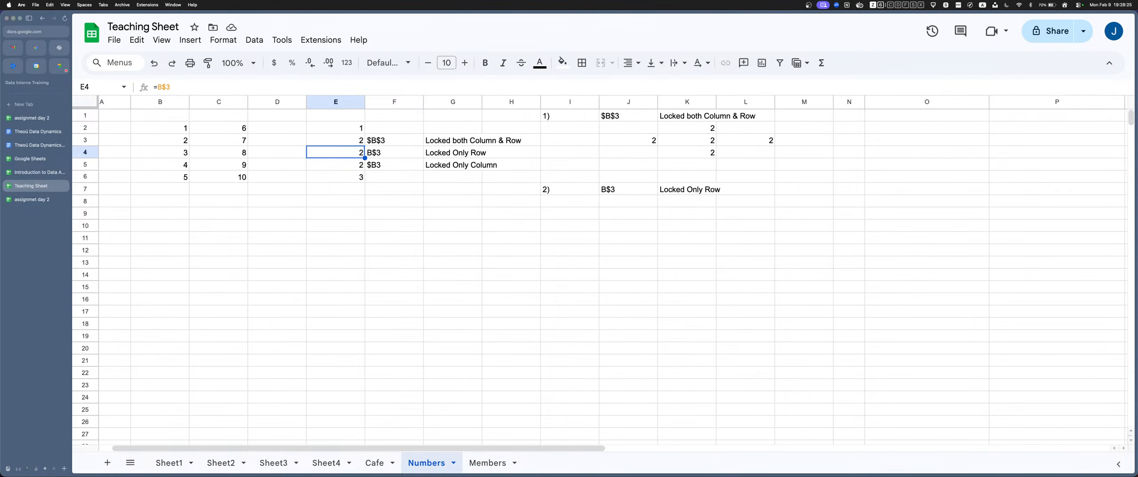
key("Return")
key("Return")
Enter the row-locked formulas =B$3 in K10 and =C$3 in L10
left_click(687, 238)
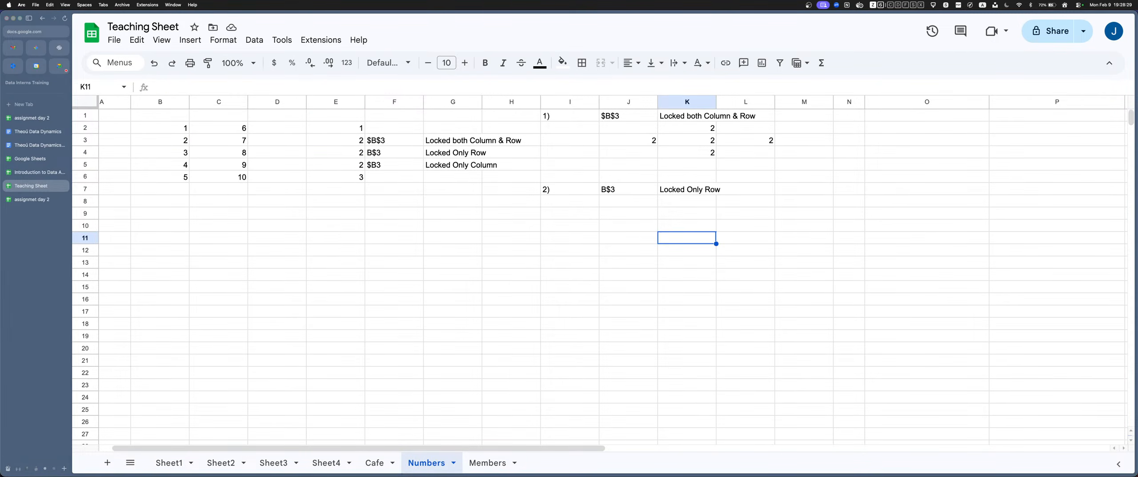
left_click(687, 225)
type("=B$3")
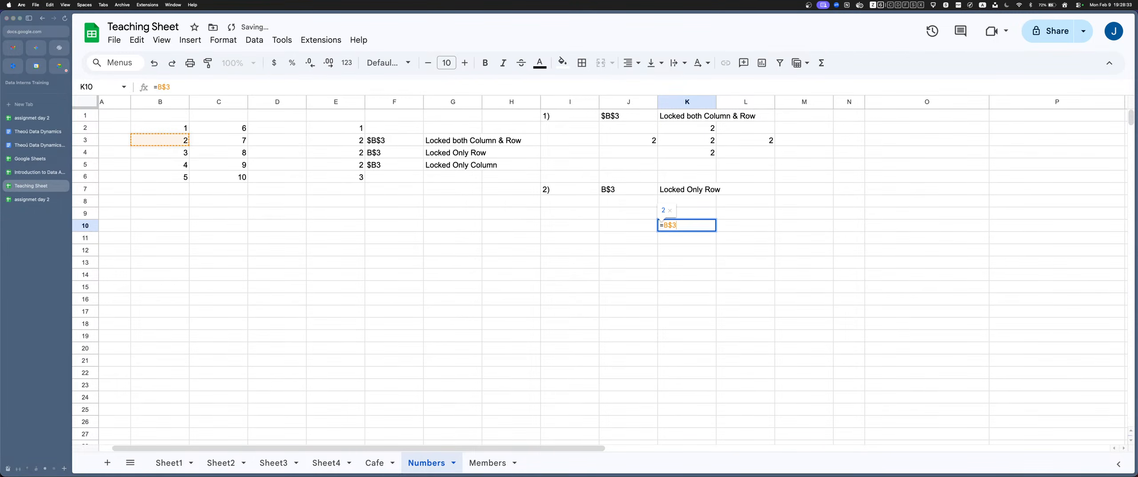
key("Tab")
type("=C$3")
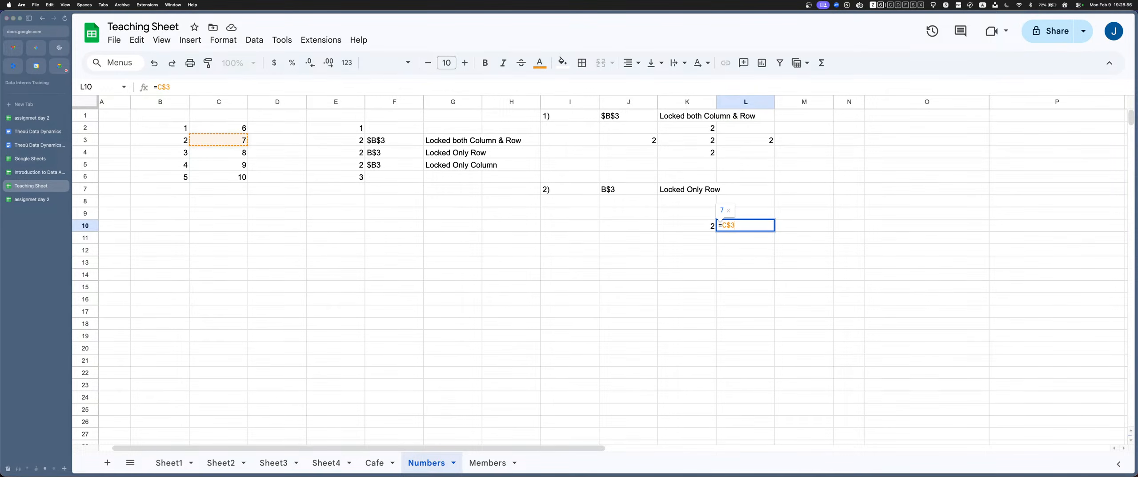
Copy the formula from K10 down to K11, and from K11 across to L11
left_click(715, 225)
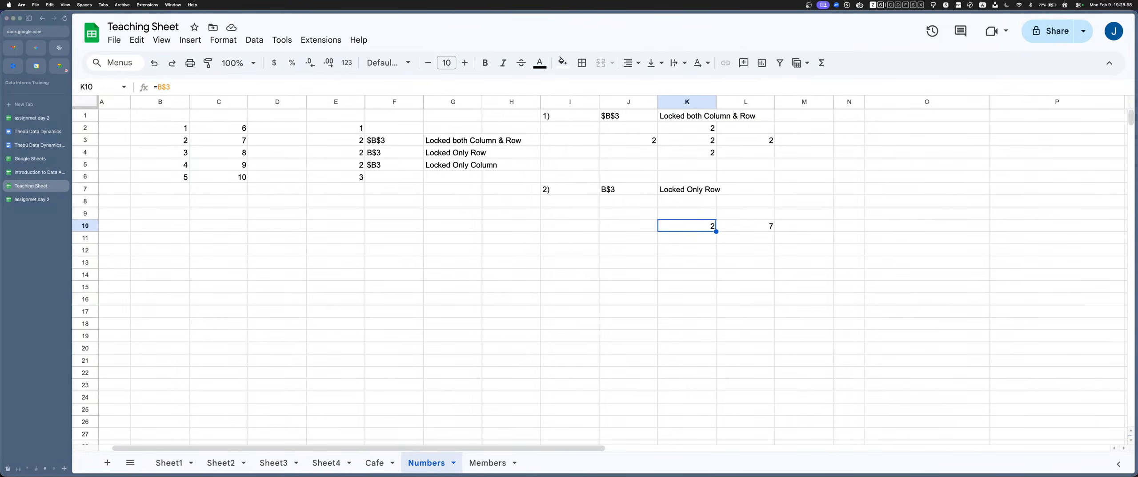
key("super+c")
key("Down")
key("super+v")
key("Return")
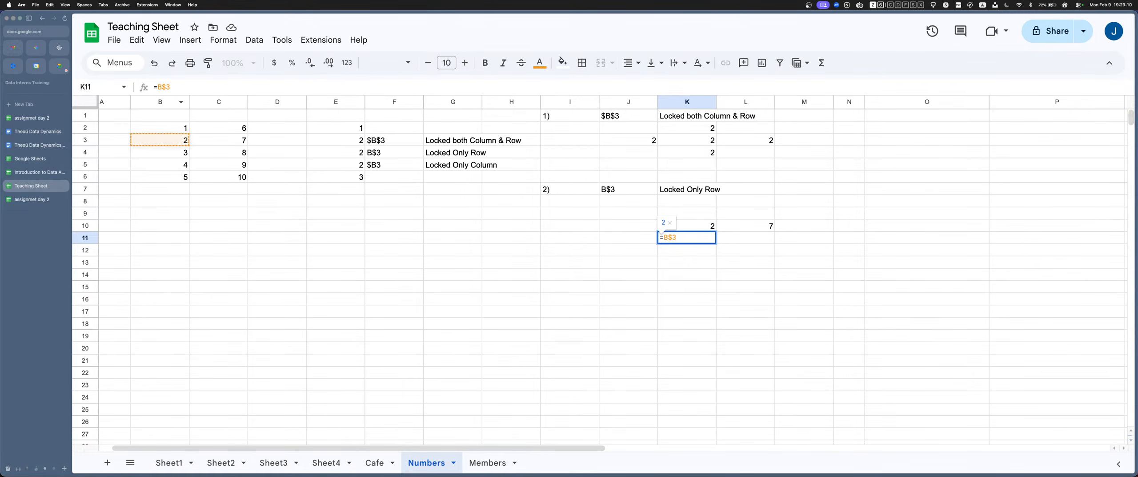
key("Escape")
key("ctrl+c")
key("Right")
key("ctrl+v")
key("F2")
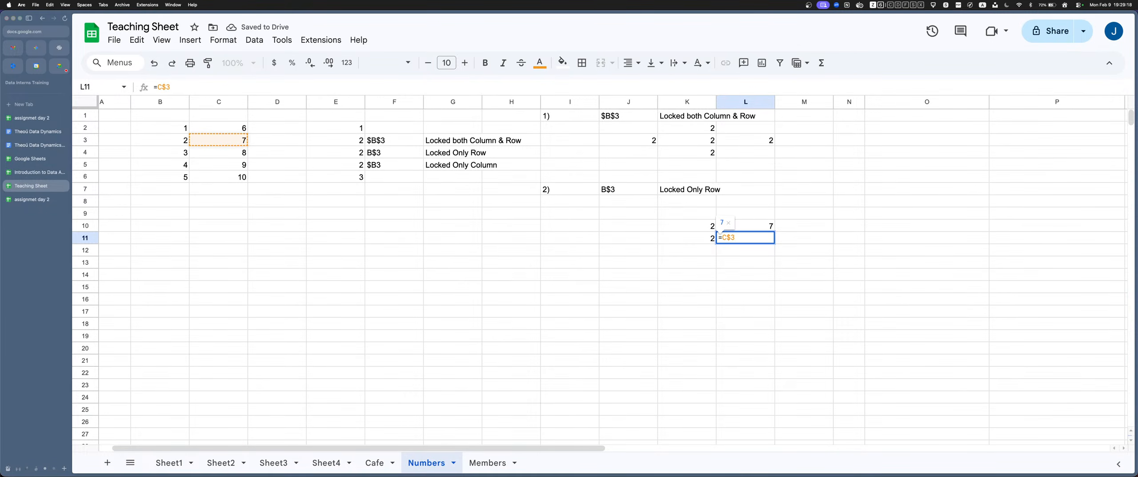
Compare the references in the copied formulas of K11 and L11
key("Escape")
key("Left")
key("F2")
key("Escape")
key("Right")
key("F2")
key("Escape")
key("Left")
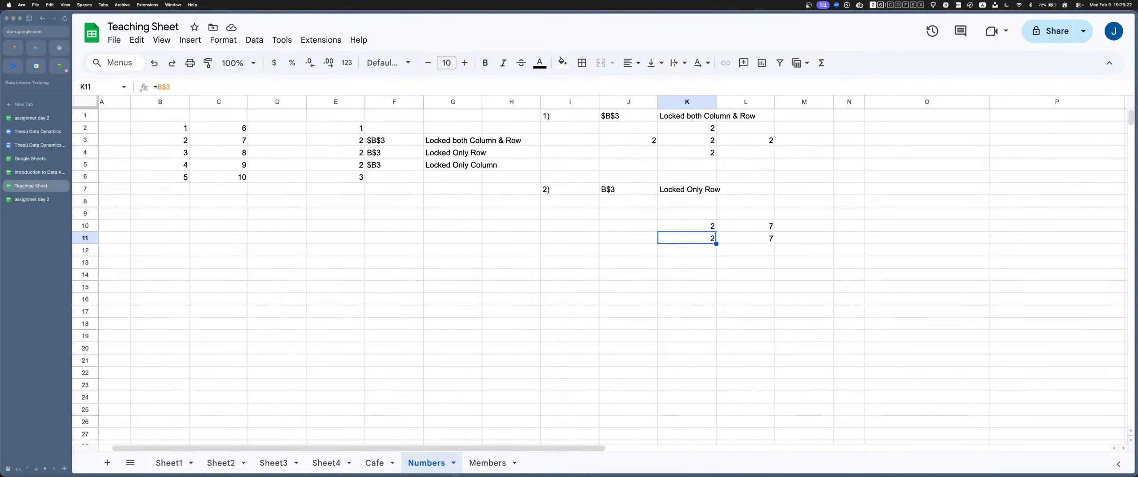
Fill A2:A6 with 0 to the side of the existing number columns
scroll(613, 273, "left", 1)
left_click(128, 128)
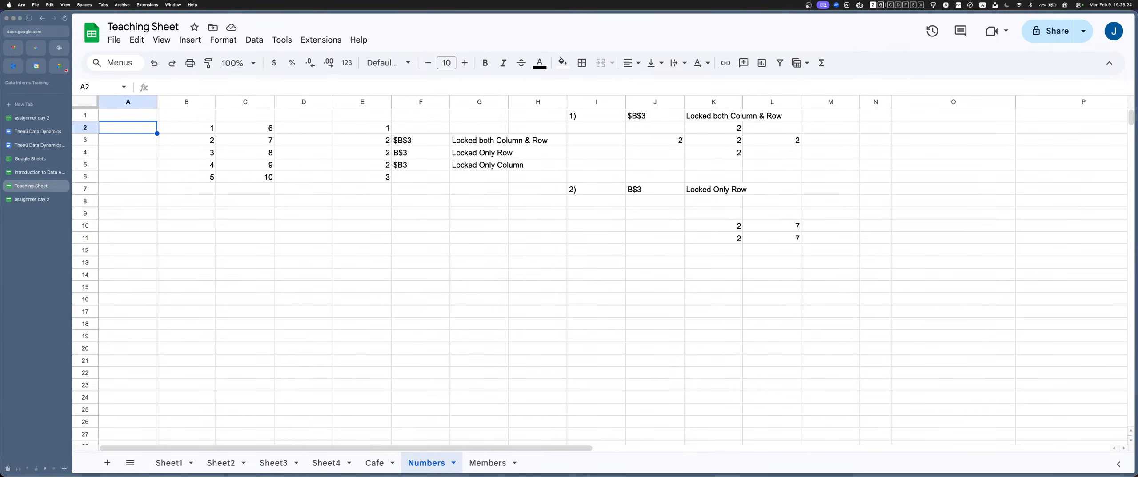
type("0")
key("Return")
key("Up")
key("shift+Down")
key("shift+Down")
key("shift+Down")
key("shift+Down")
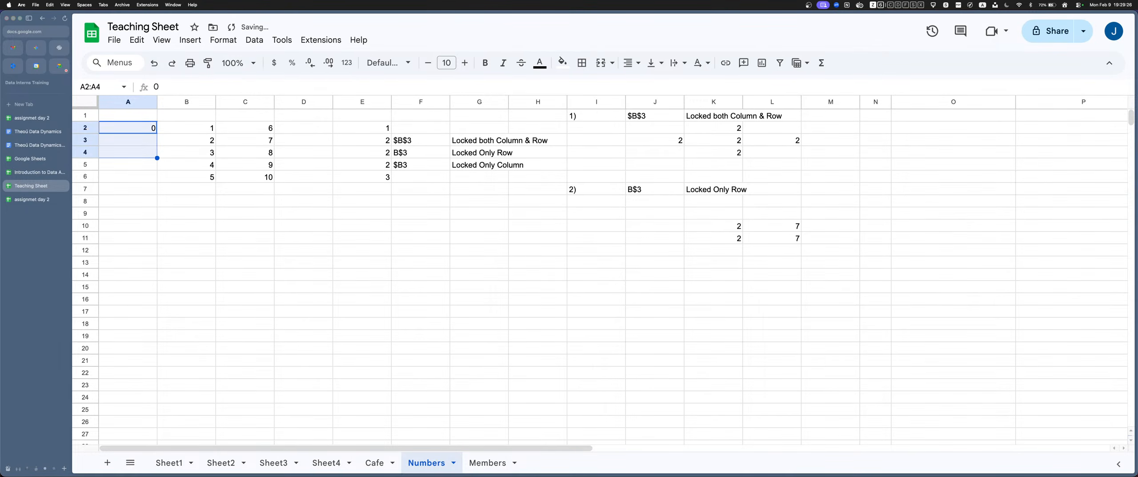
key("Up")
key("Down")
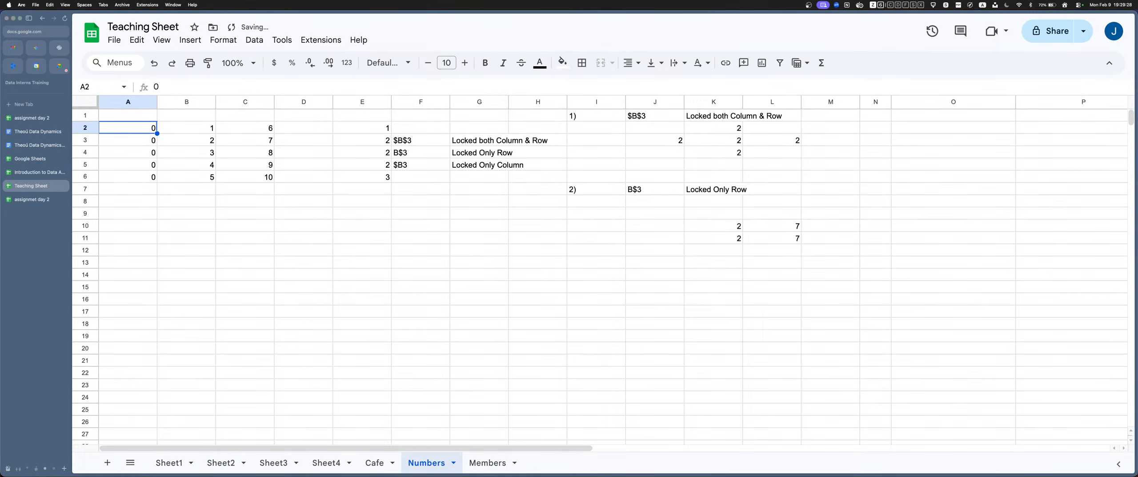
Copy the row-locked formula from K11 to J11 and check the cell it refers to
left_click(713, 238)
double_click(714, 238)
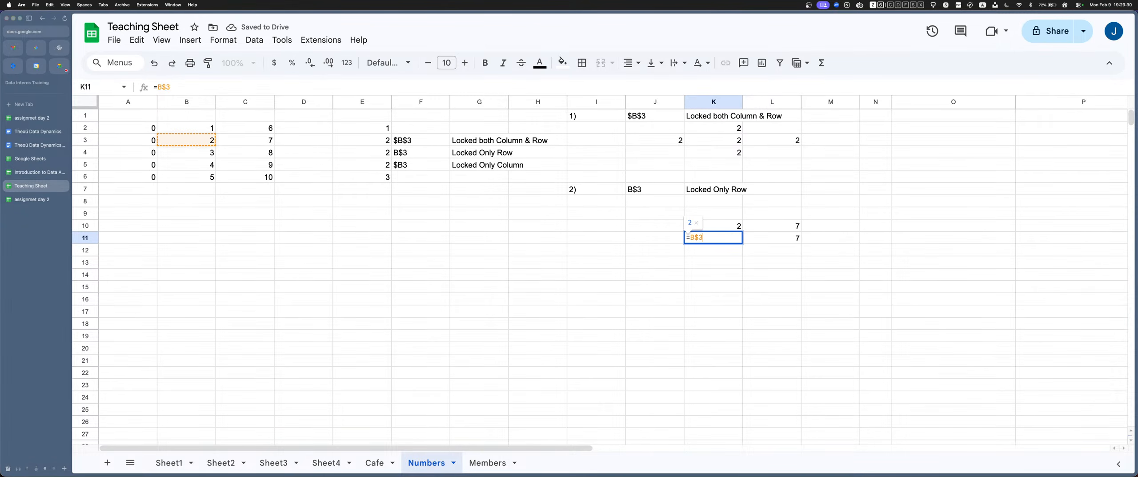
key("Return")
key("Up")
key("super+c")
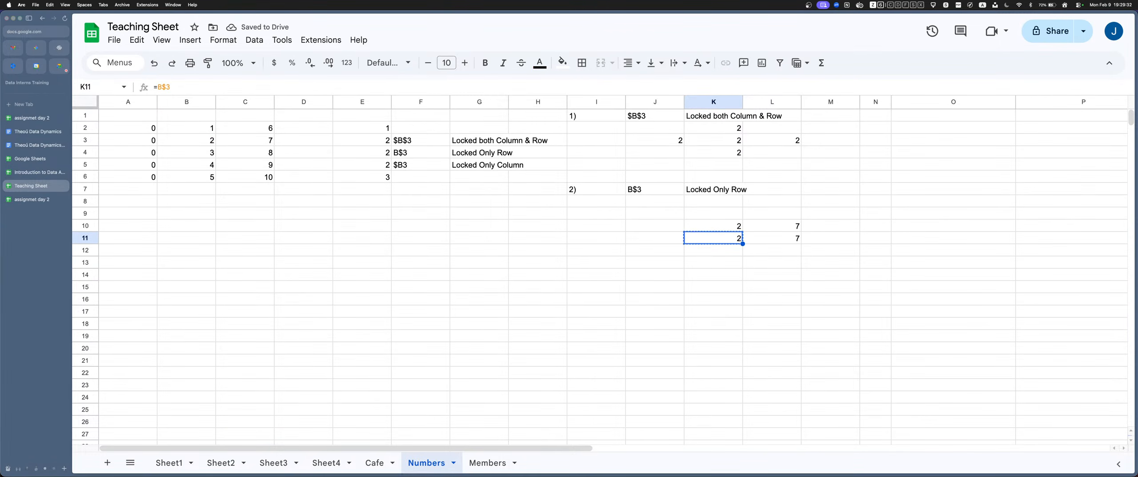
key("Left")
key("super+v")
key("Return")
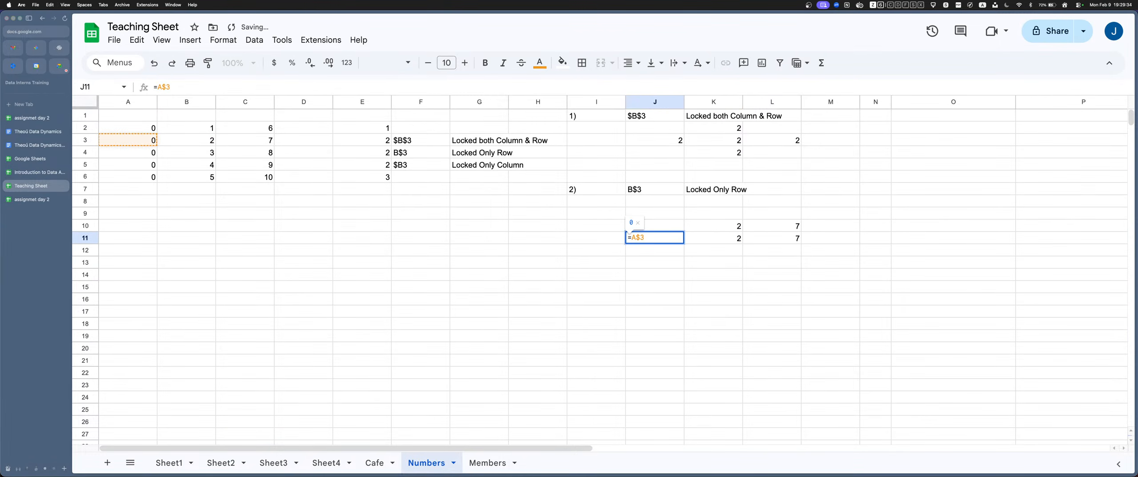
key("shift+Left")
key("Tab")
Enter the note "Since the column is not lokced here the column will change" in K8
key("Tab")
key("Tab")
key("Left")
key("Left")
key("Up")
key("Up")
key("Up")
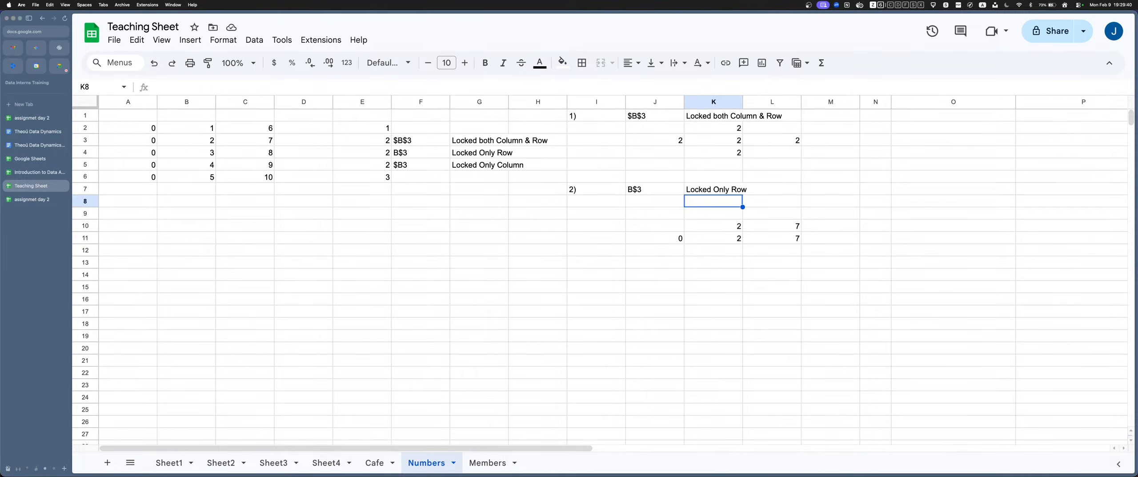
type("Since")
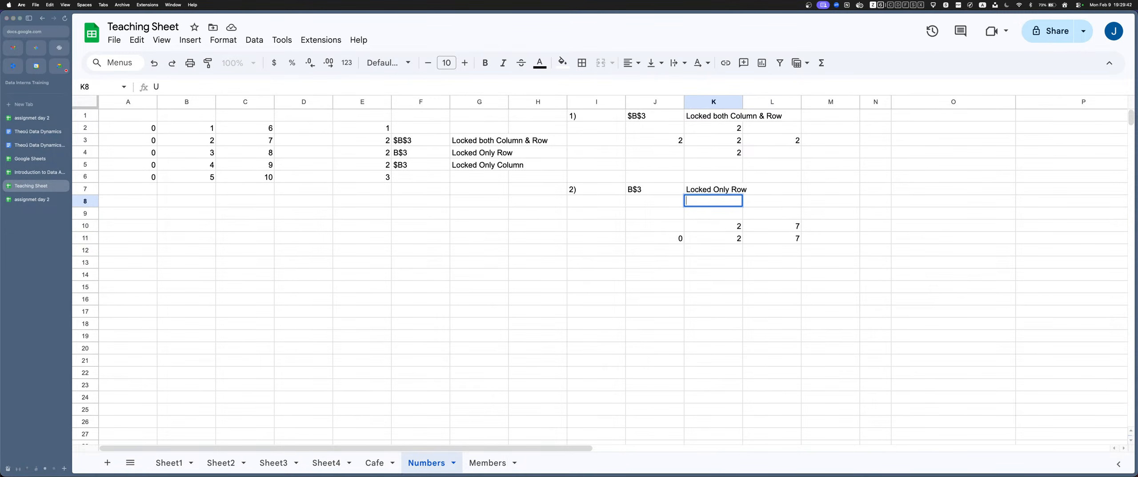
type(" the colu")
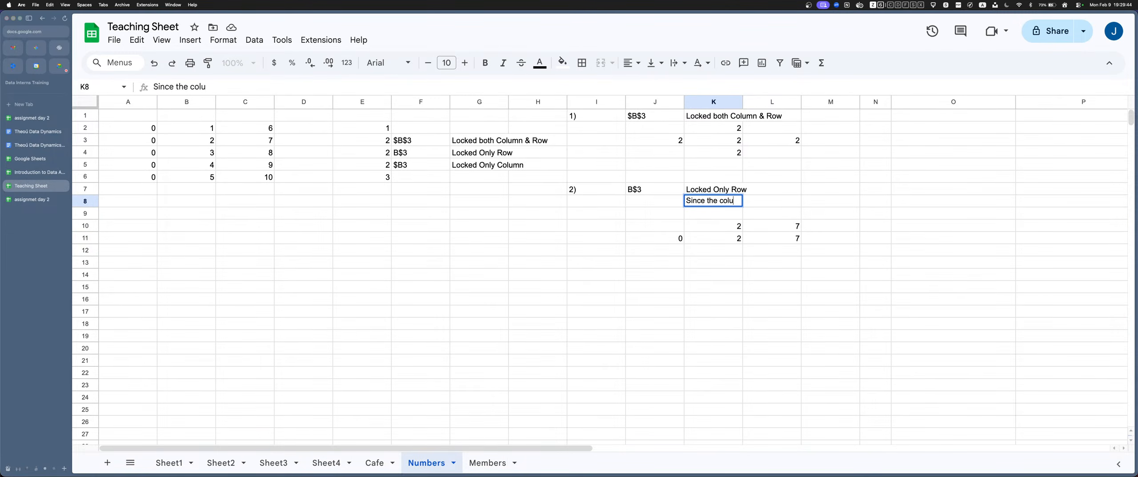
type("mn is not lokced")
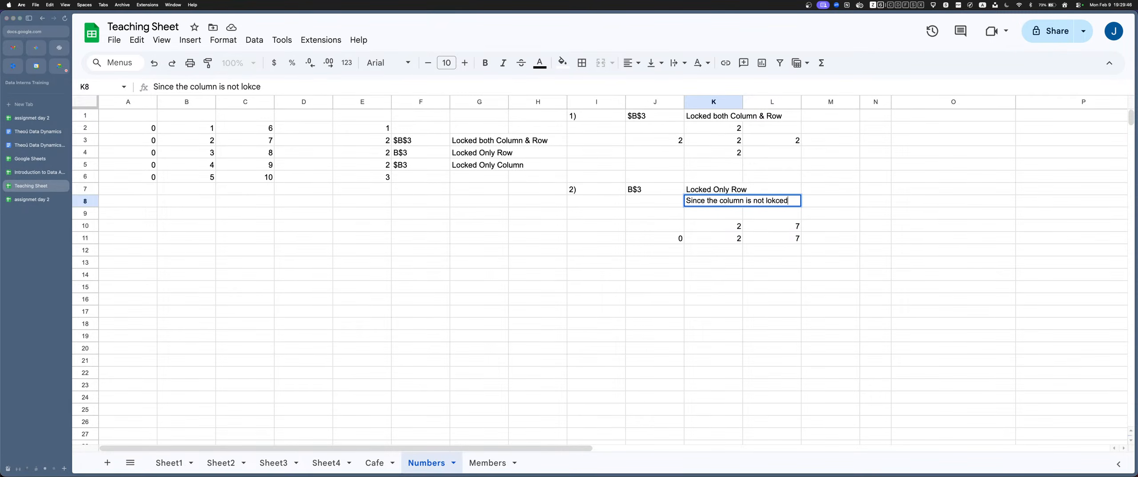
type(" here the column ")
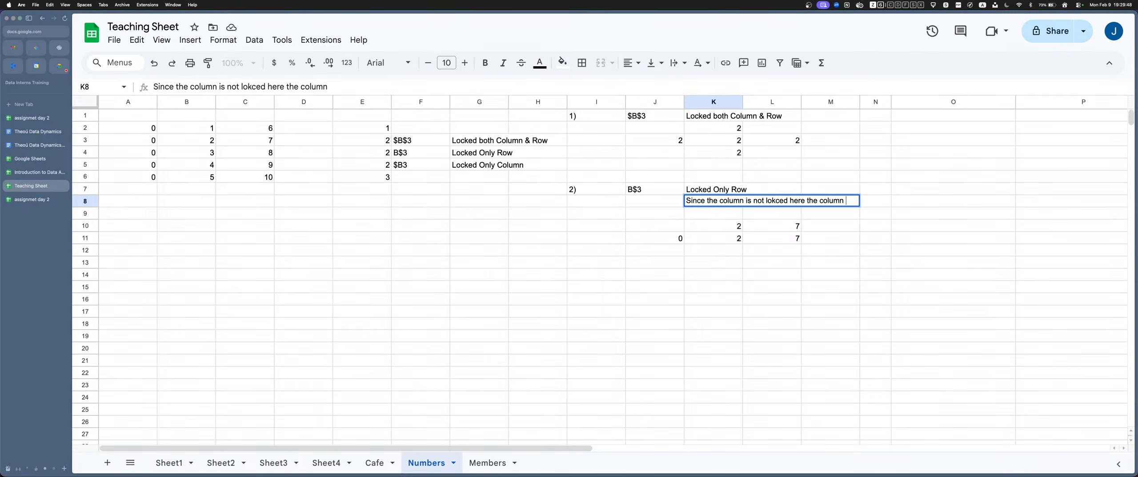
type("will change")
key("Return")
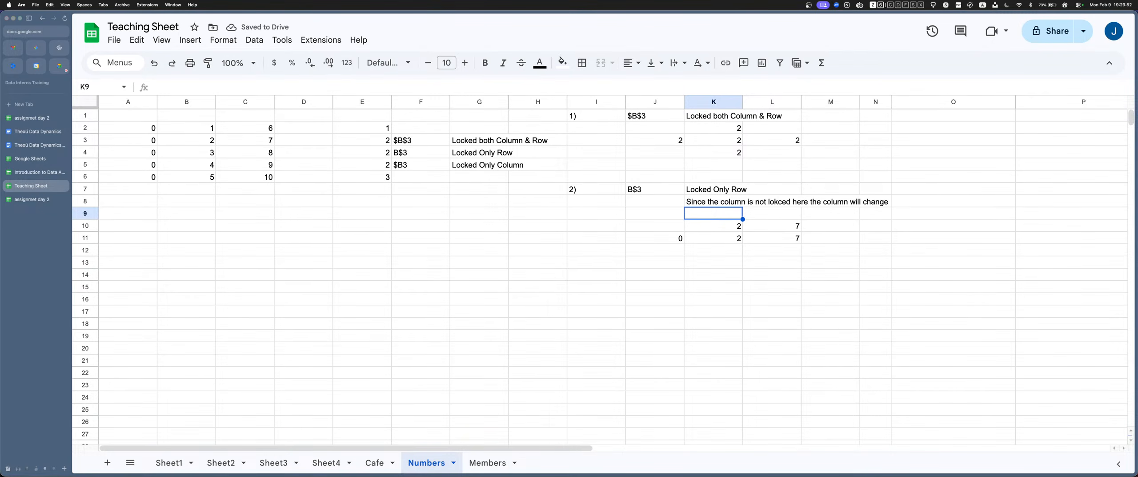
Add the note "Since Row is locked row is Fixed" in K9
key("Return")
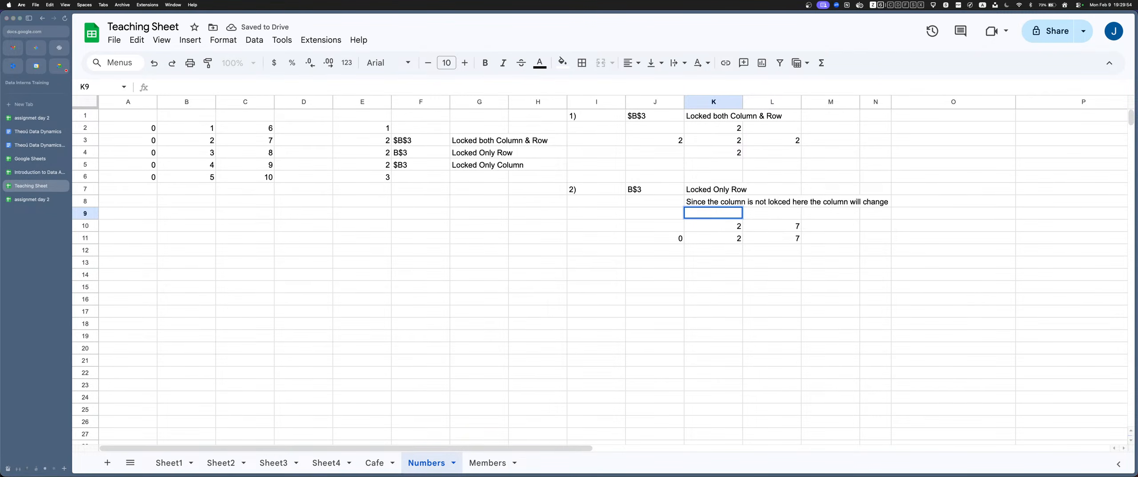
type("S")
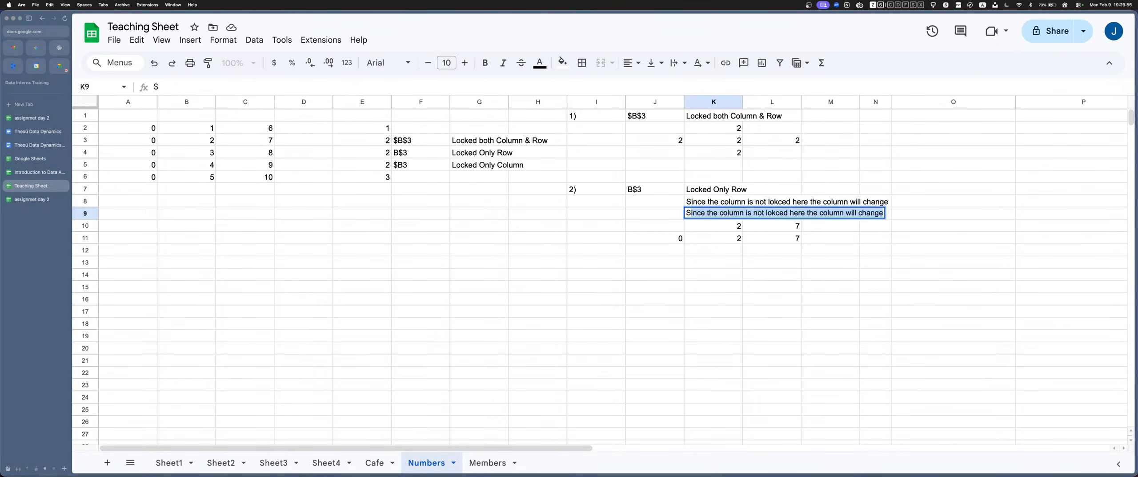
type("ince Row is locked ")
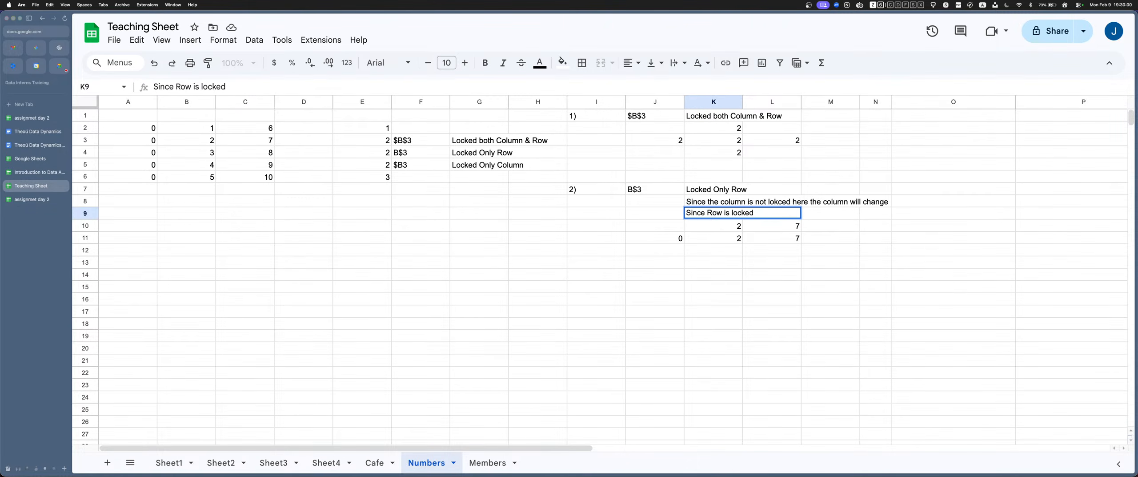
type("row is not cha")
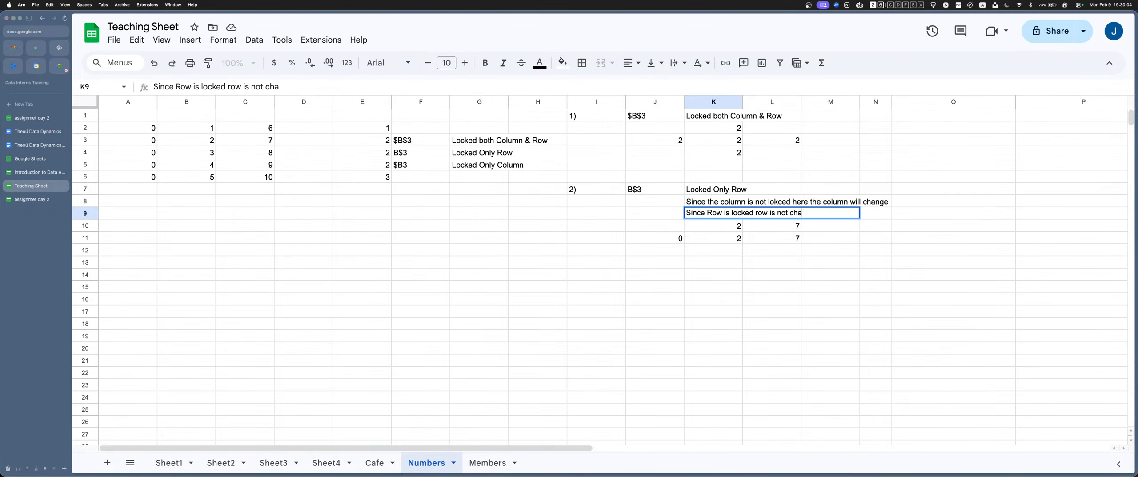
type("ng")
key("BackSpace")
key("BackSpace")
key("BackSpace")
key("BackSpace")
key("BackSpace")
key("BackSpace")
key("BackSpace")
key("BackSpace")
key("BackSpace")
key("BackSpace")
key("BackSpace")
type("Fixed")
key("Return")
key("Up")
key("Return")
type("c")
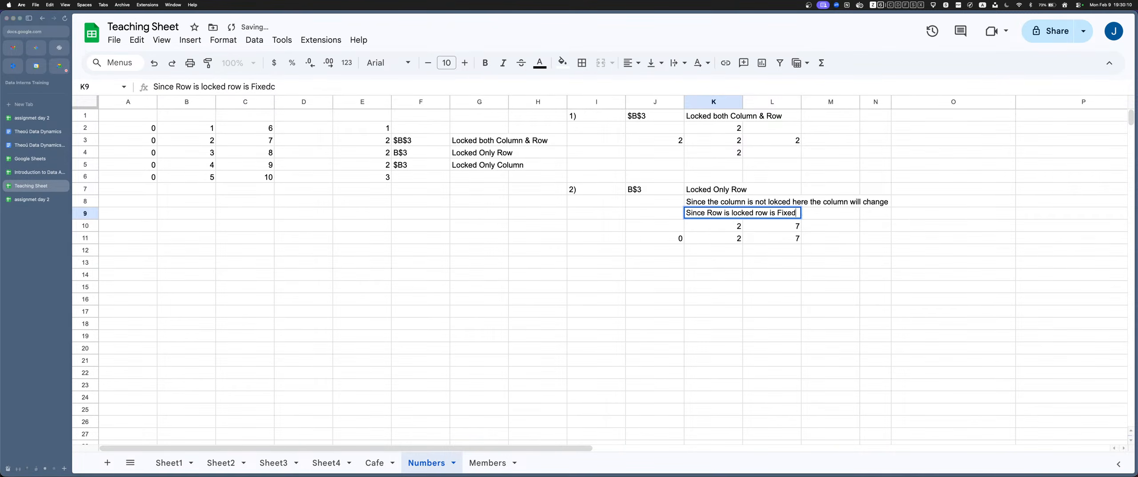
key("BackSpace")
key("Return")
Insert blank cells at I2:M2 below the first example's heading, shifting the existing cells down
key("Up")
key("Up")
key("Up")
key("Up")
key("Up")
key("Up")
key("Up")
key("Up")
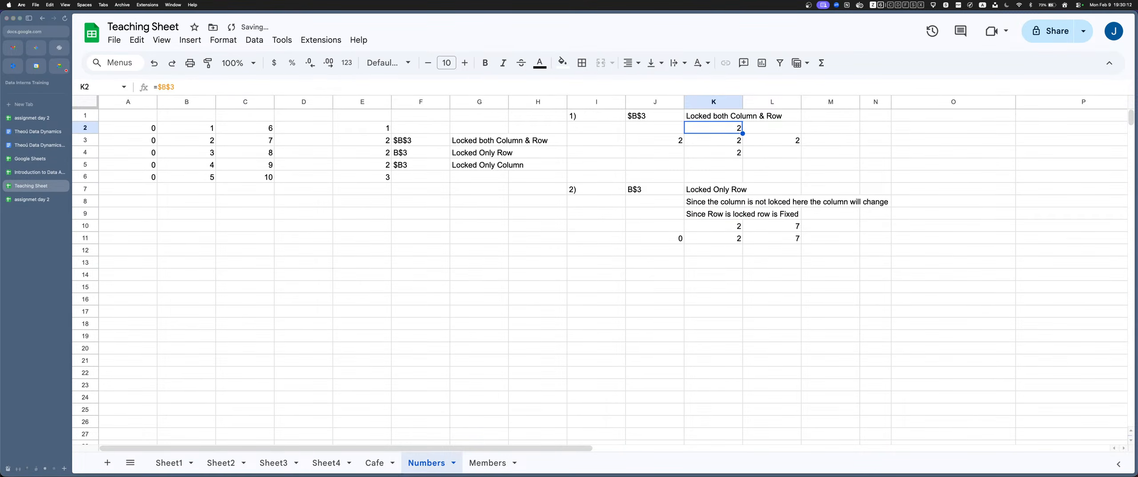
key("Up")
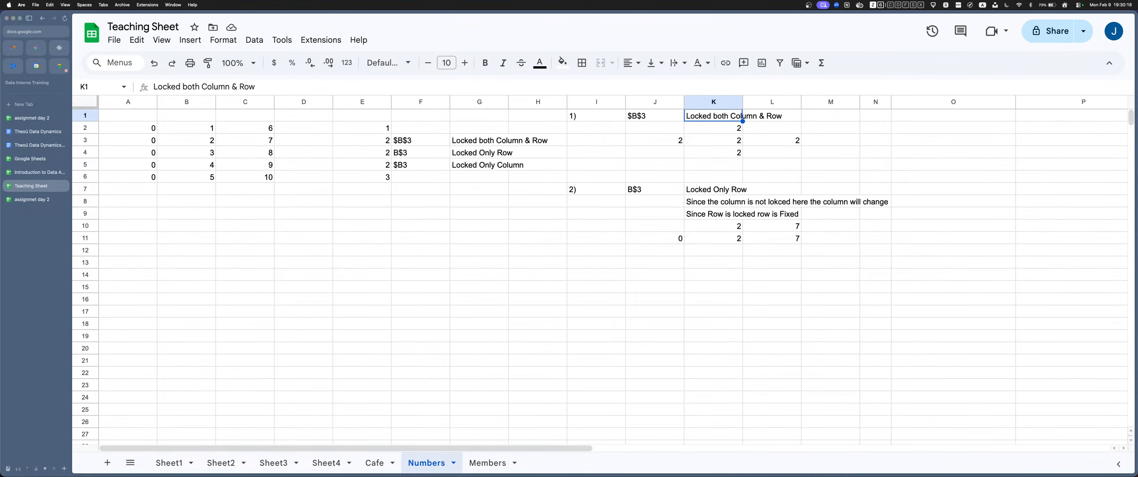
left_click_drag(597, 127, 830, 128)
right_click(826, 128)
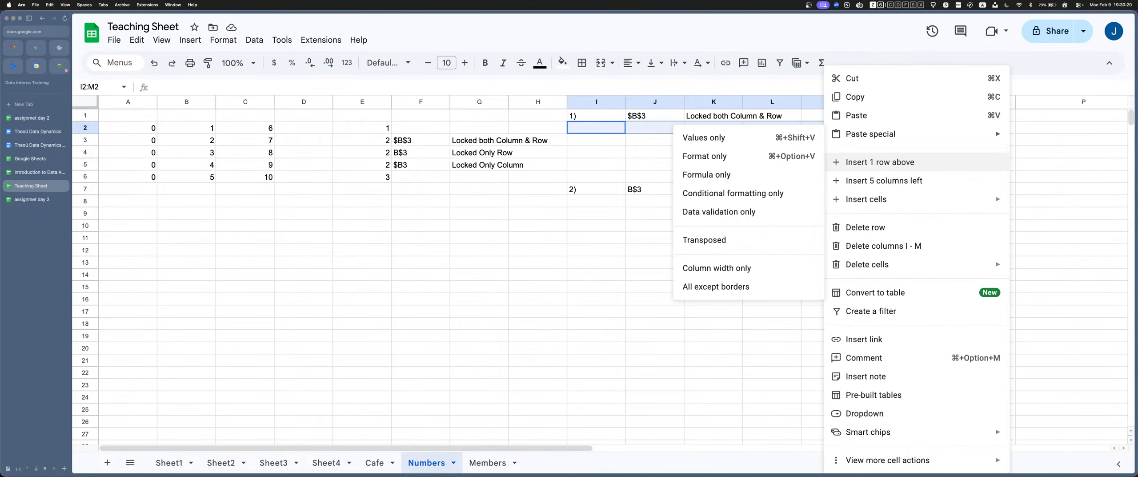
mouse_move(866, 199)
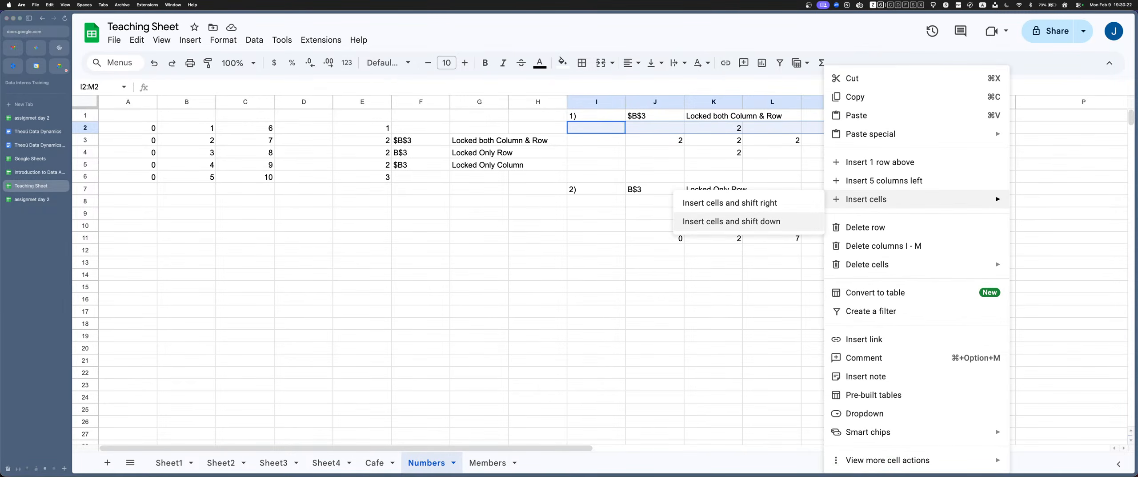
left_click(731, 221)
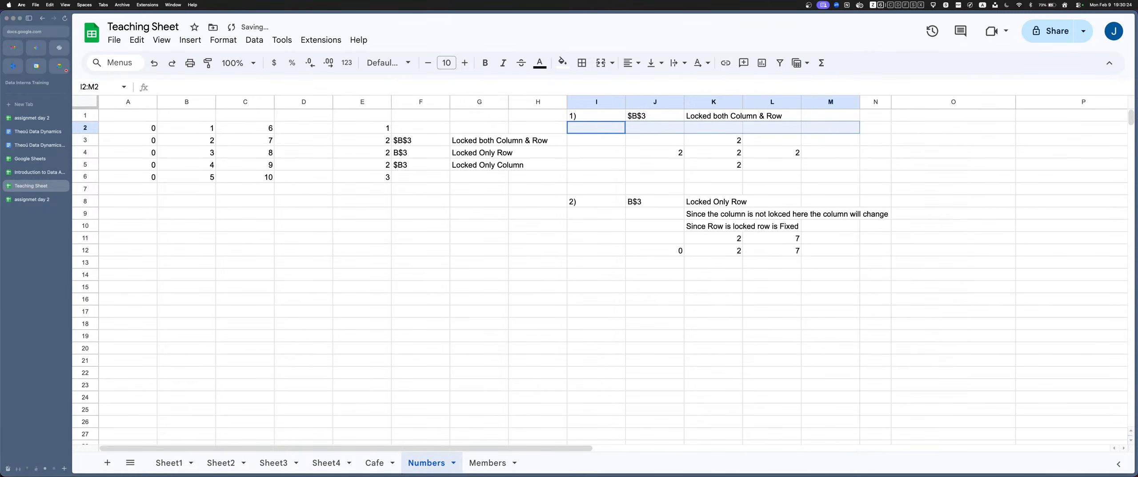
Insert two blank rows above row 2
left_click_drag(597, 127, 790, 138)
right_click(789, 137)
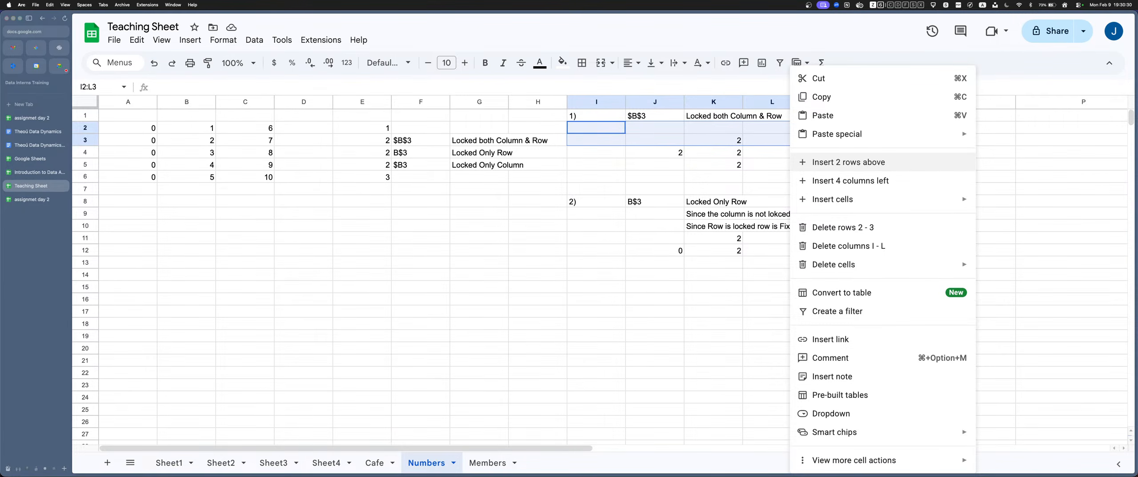
left_click(848, 162)
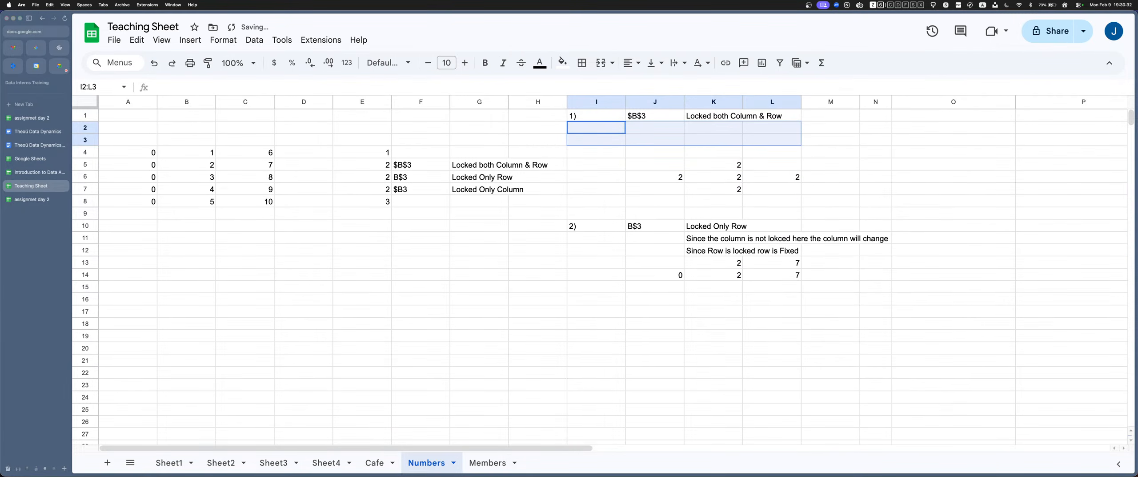
left_click(654, 189)
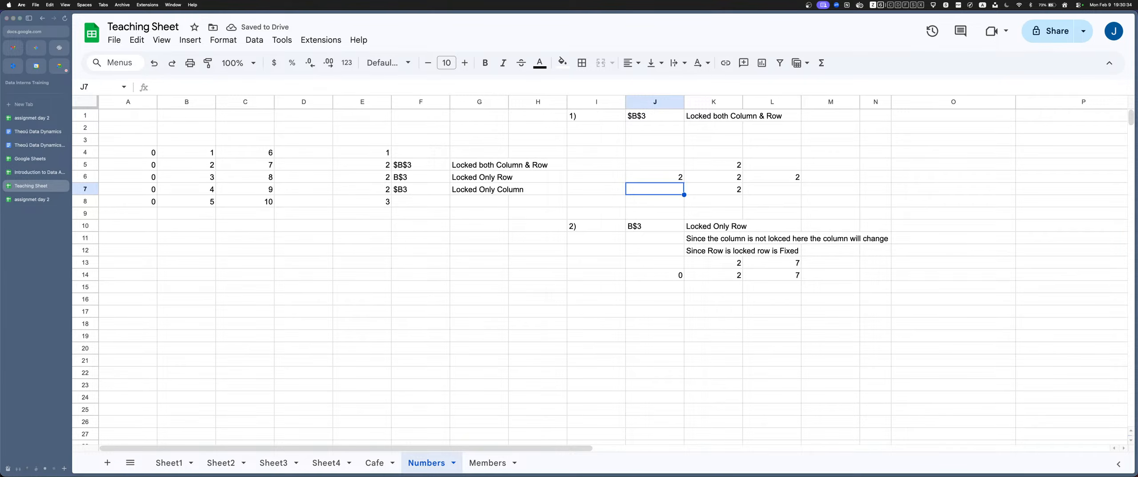
Enter the note "Both COlumn and Row are Fixed and they will not change their positions" in K2
left_click(713, 128)
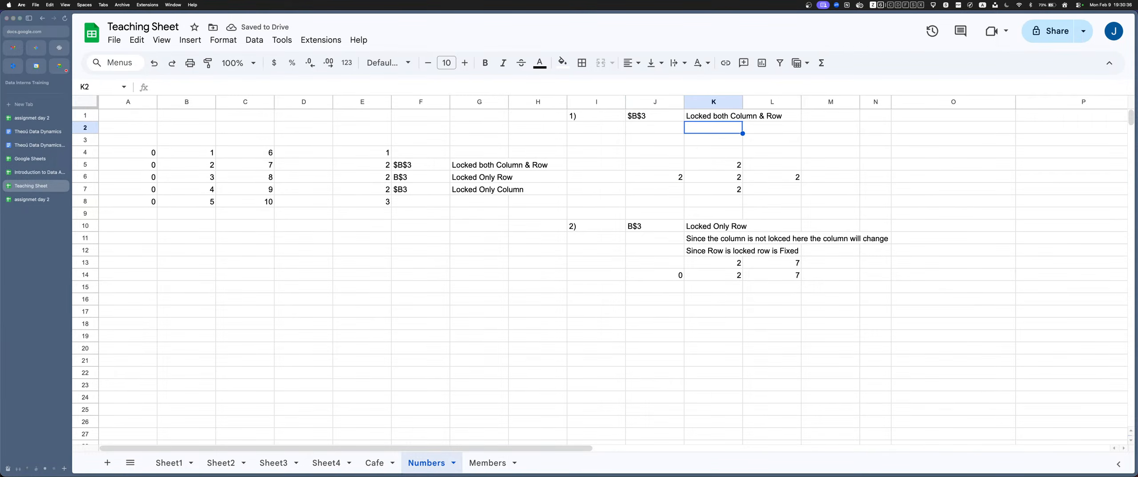
type("Bot")
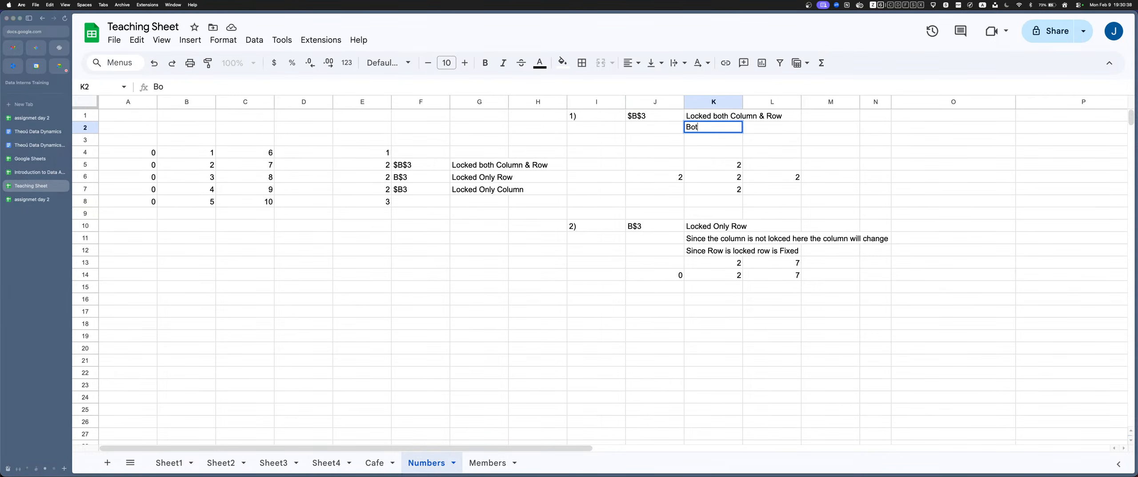
type("h COlumn and")
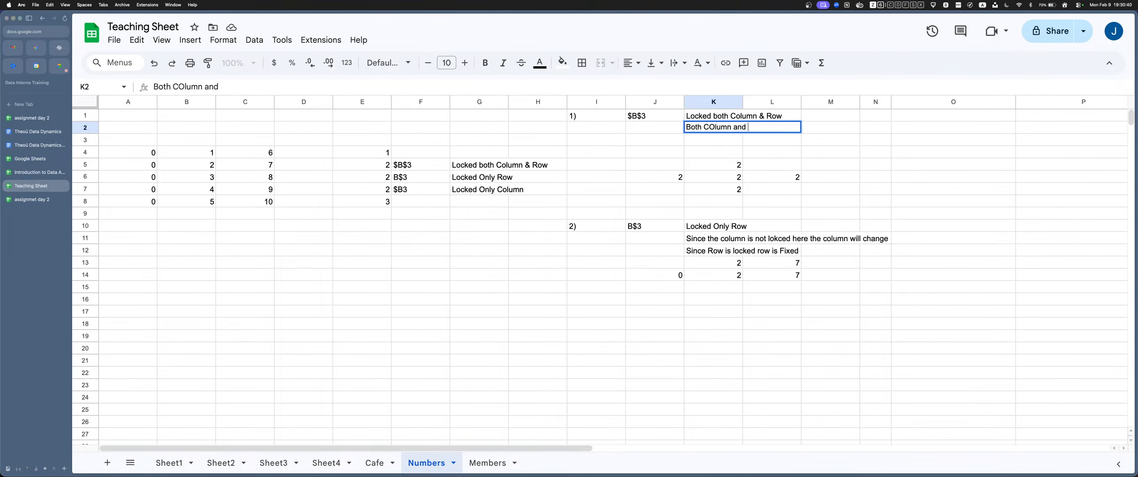
type(" Row are Fixe")
type("e")
type("d and")
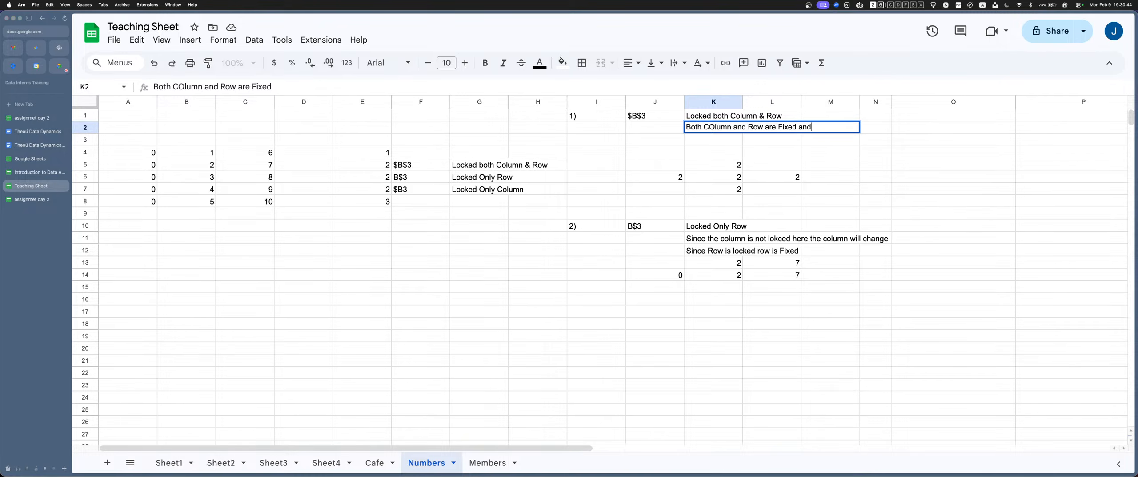
type(" they will not chan")
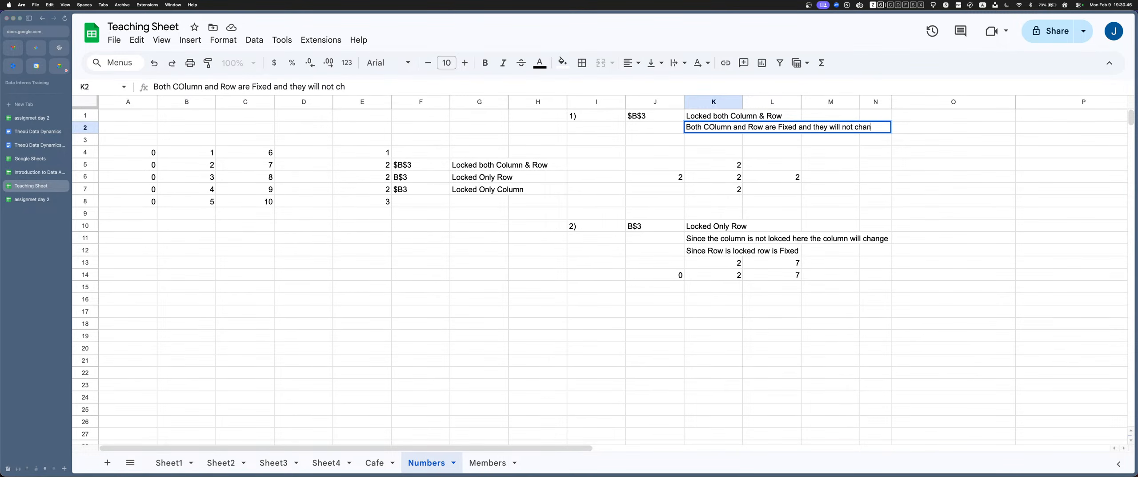
type("ge their positions")
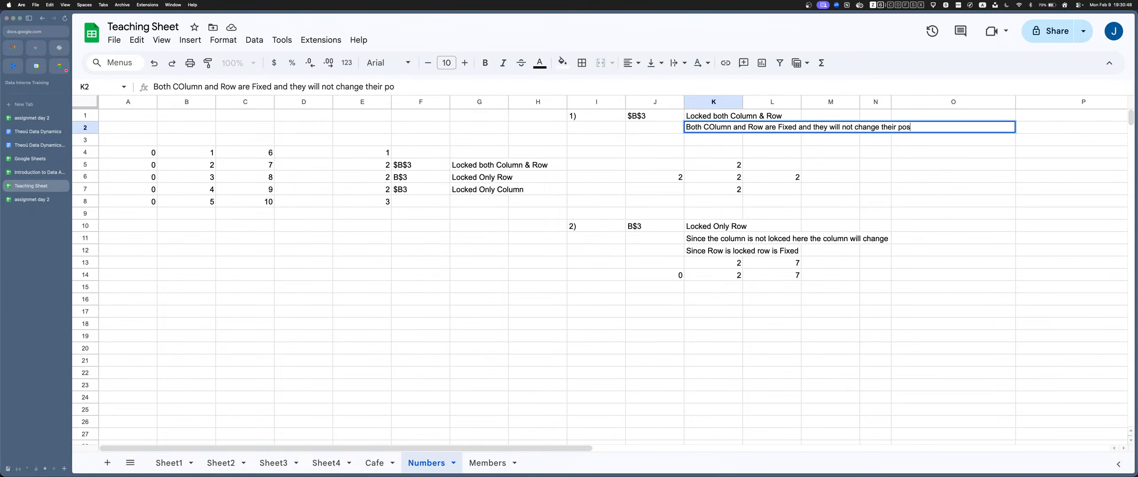
key("Return")
Correct the misspelled word in the K2 note so it reads "Column"
left_click(741, 128)
left_click(713, 116)
left_click(705, 128)
double_click(704, 128)
key("Right")
key("BackSpace")
type("o")
key("Return")
key("Up")
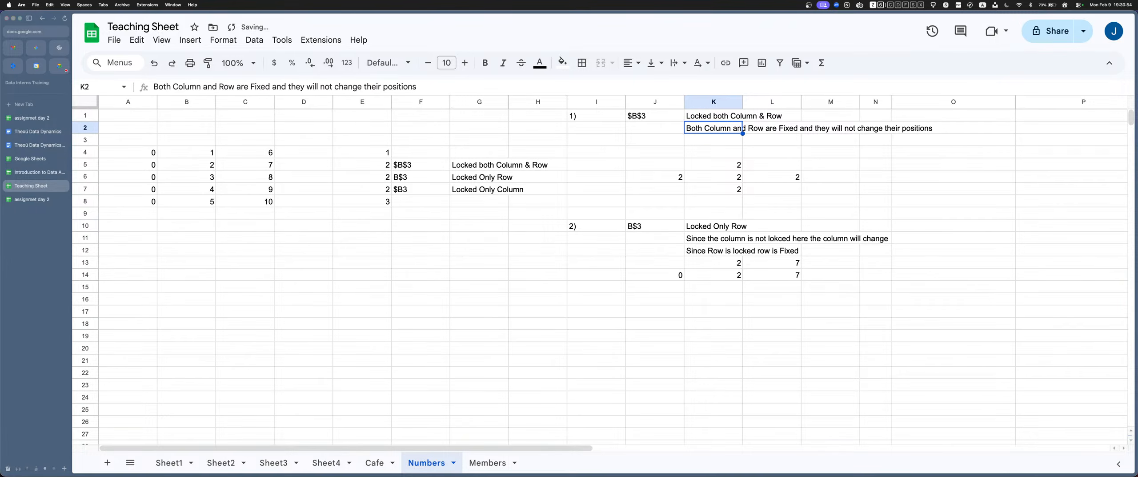
key("Return")
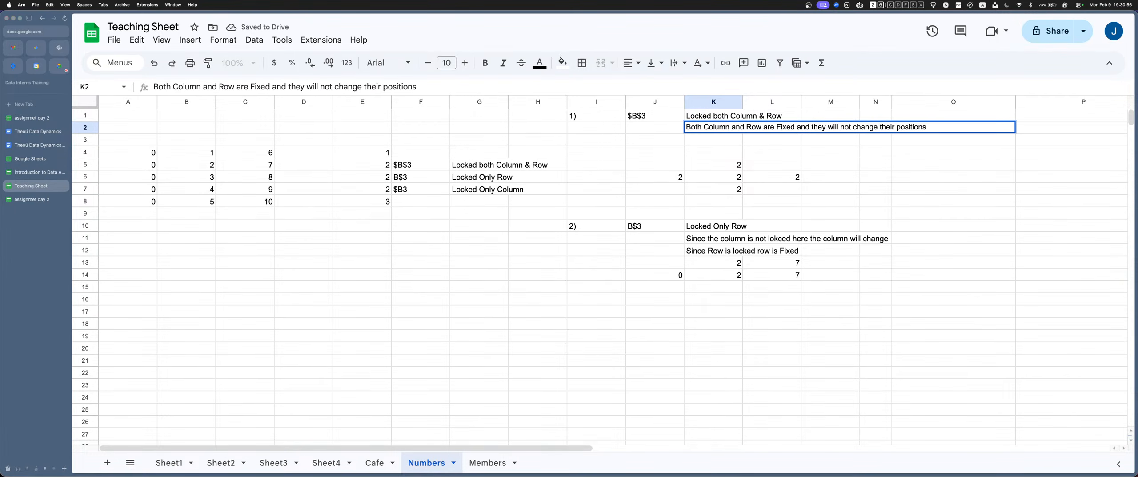
key("Return")
key("Down")
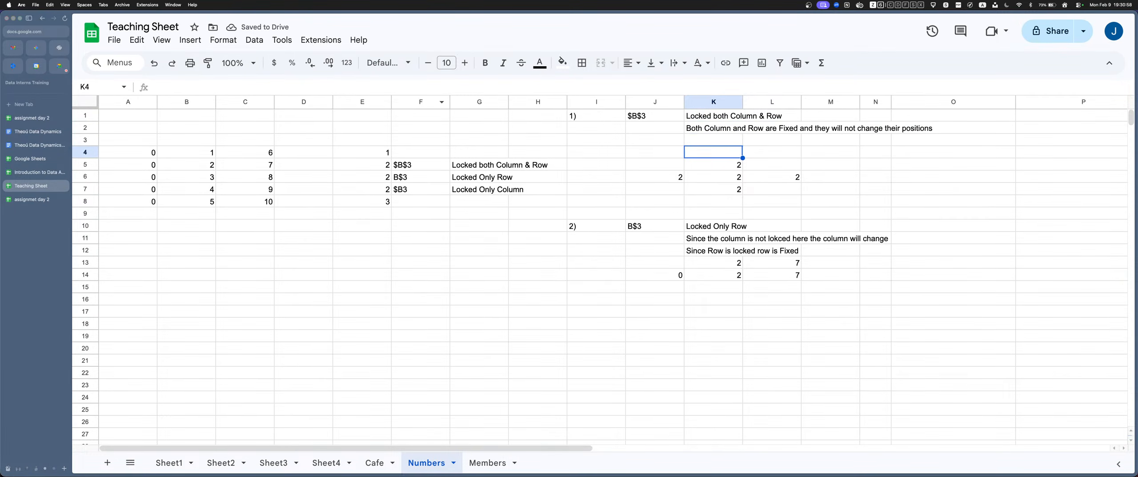
Delete the blank row 3 between the K2 note and the data
left_click(85, 140)
right_click(86, 140)
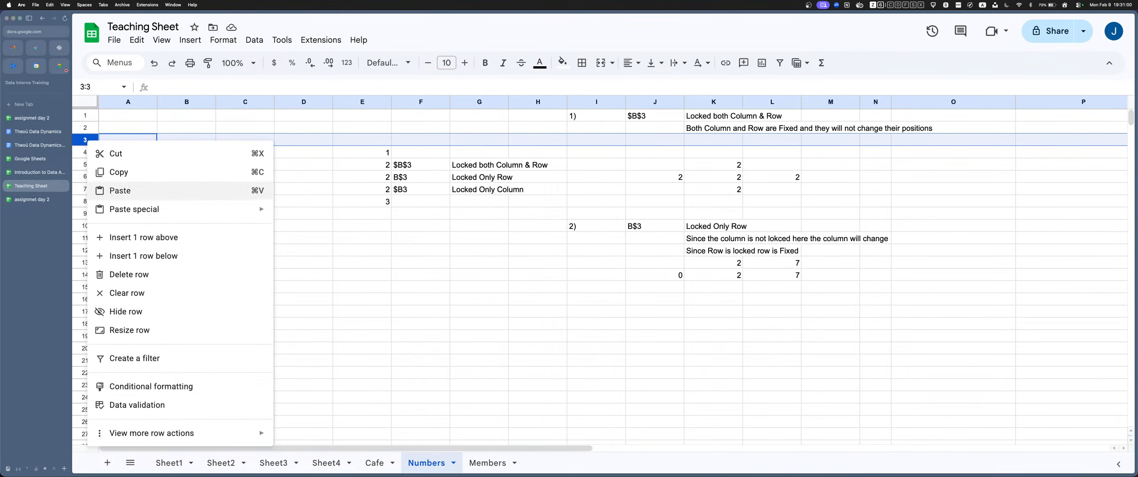
left_click(129, 274)
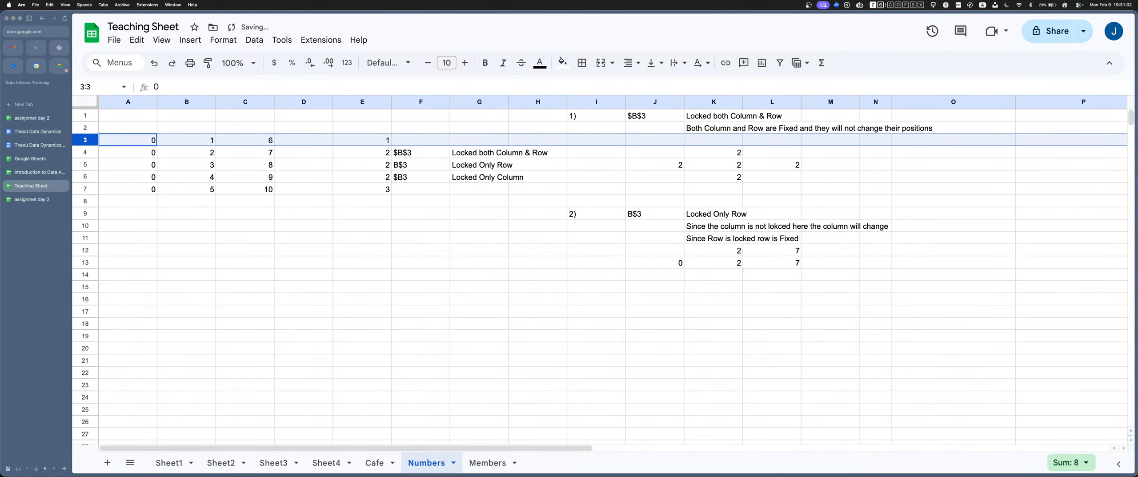
Copy the $B3 reference and its "Locked Only Column" label from F6:G6 to J15:K15
left_click(654, 152)
left_click_drag(596, 214, 738, 240)
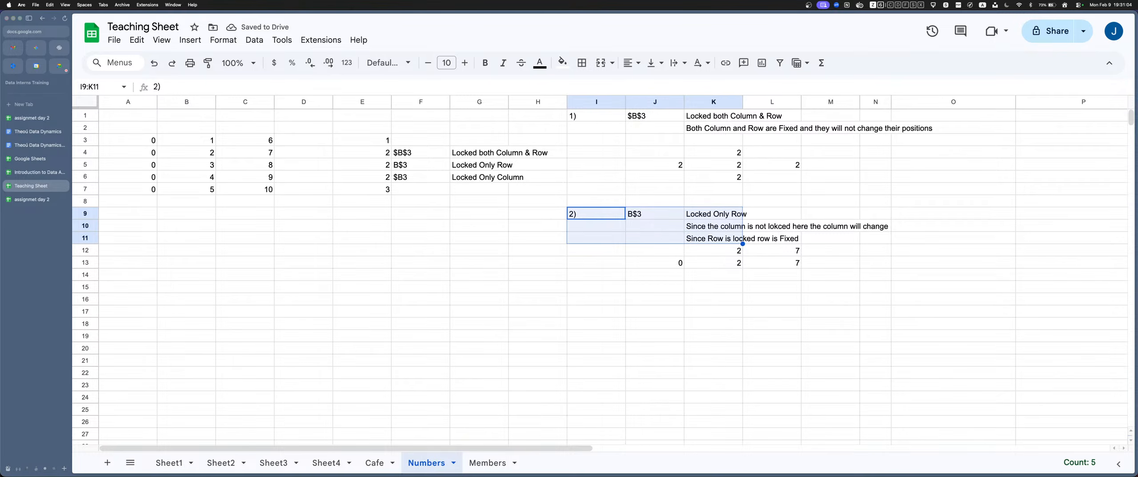
left_click(830, 238)
left_click_drag(596, 214, 737, 238)
left_click_drag(421, 177, 479, 177)
left_click(489, 177)
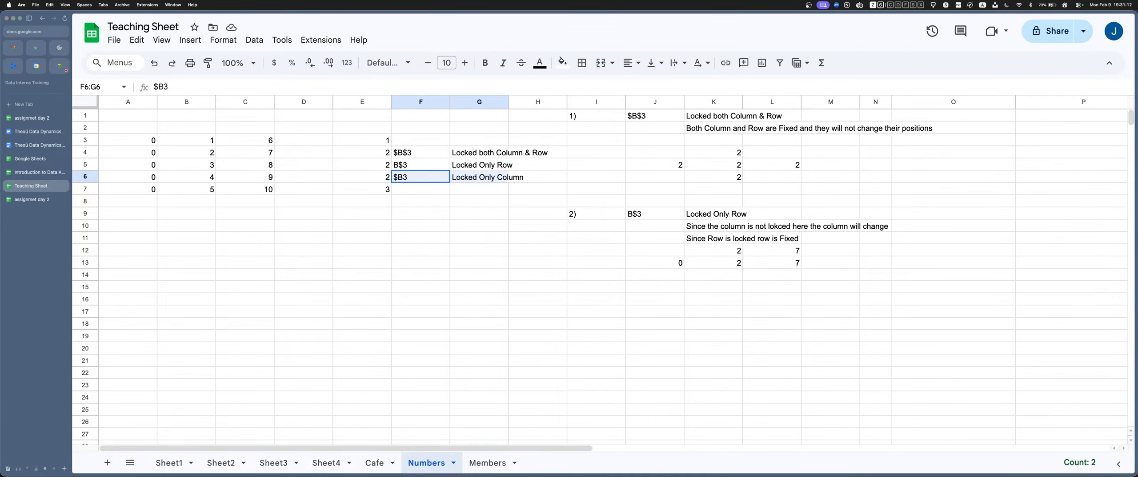
key("cmd+c")
left_click(655, 287)
key("cmd+v")
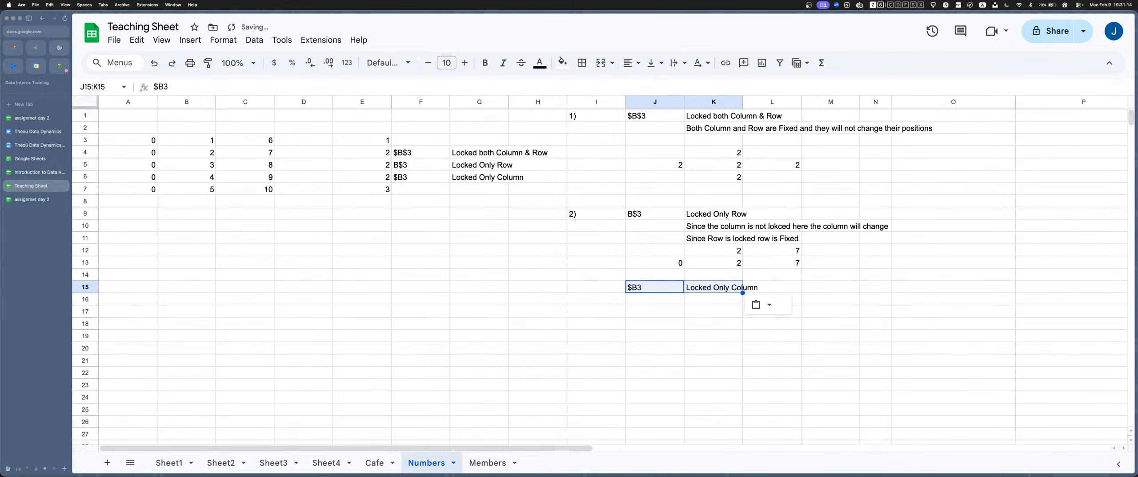
Number the column-locked example by entering "3)" in I15
left_click(596, 214)
key("super+c")
key("Down")
key("Down")
key("Down")
key("Down")
key("Down")
key("Down")
type("3)")
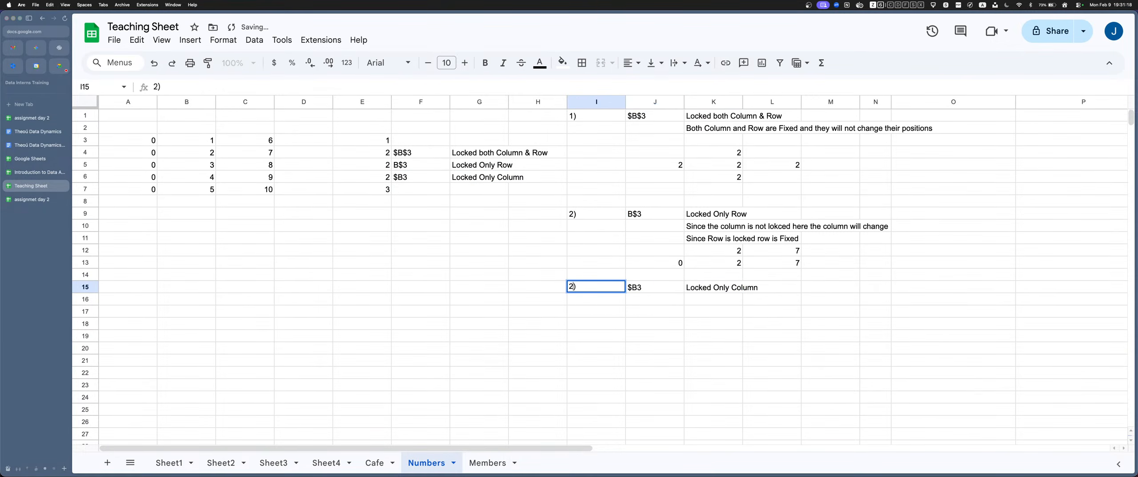
left_click(741, 286)
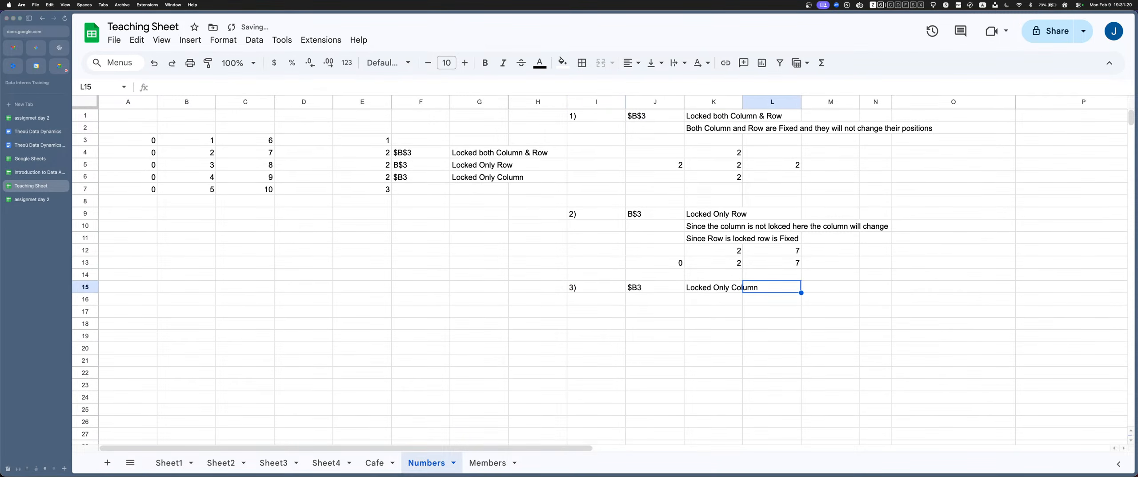
Copy the column-locked formula =$B4 from E6 into K18 under the third example
left_click(508, 177)
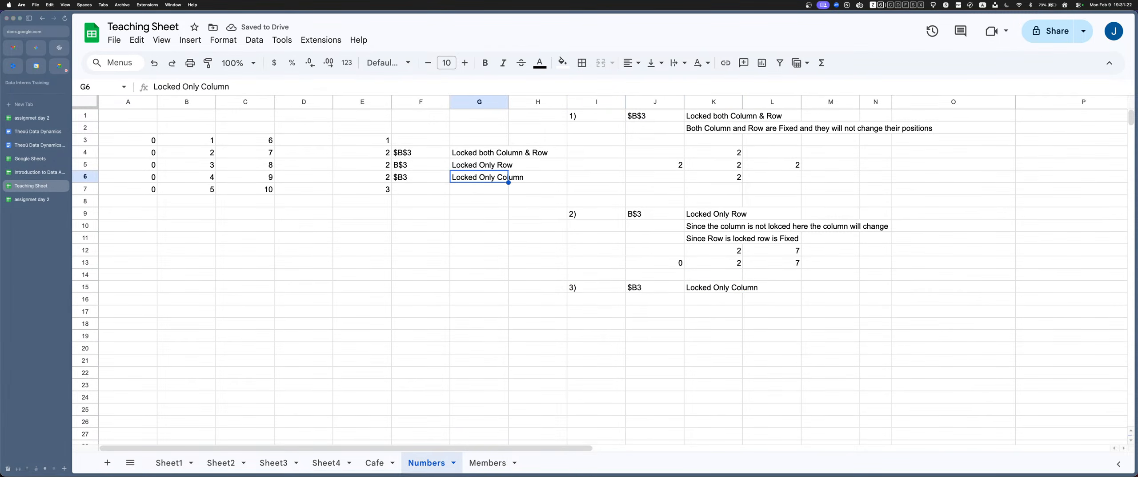
key("Left")
key("Left")
key("Left")
key("Left")
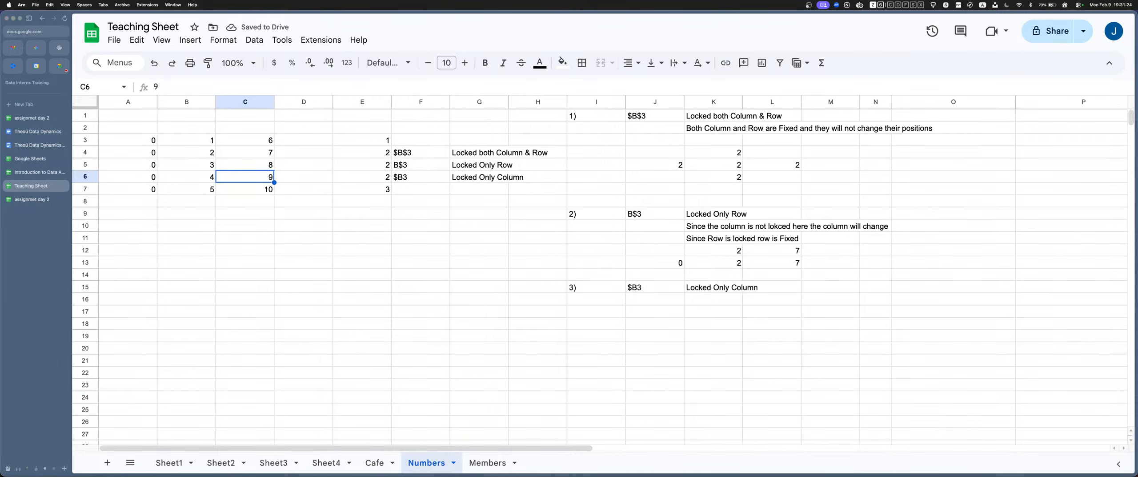
key("Right")
key("Right")
type("=$B4")
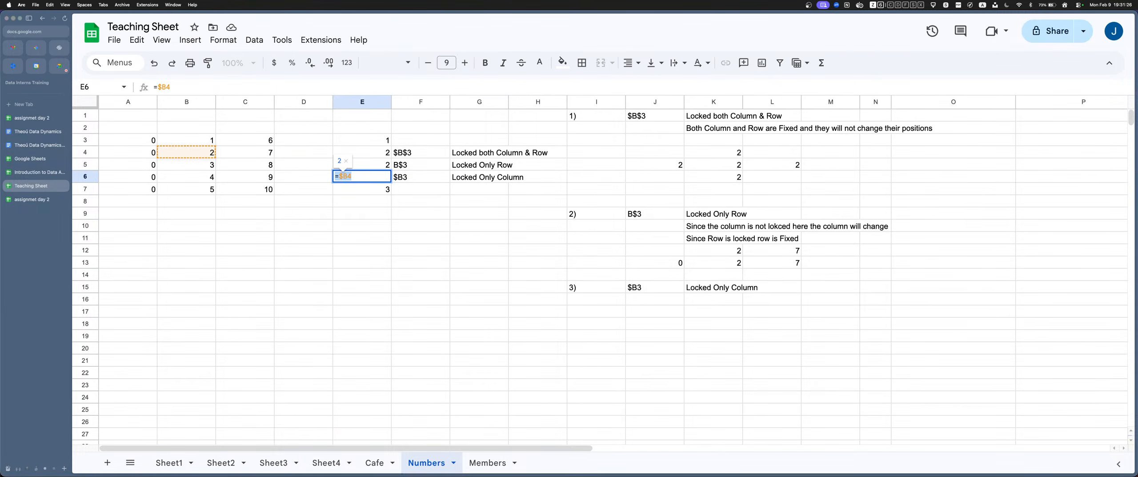
key("Return")
scroll(713, 299, "down", 1)
left_click(713, 299)
key("super+v")
key("Return")
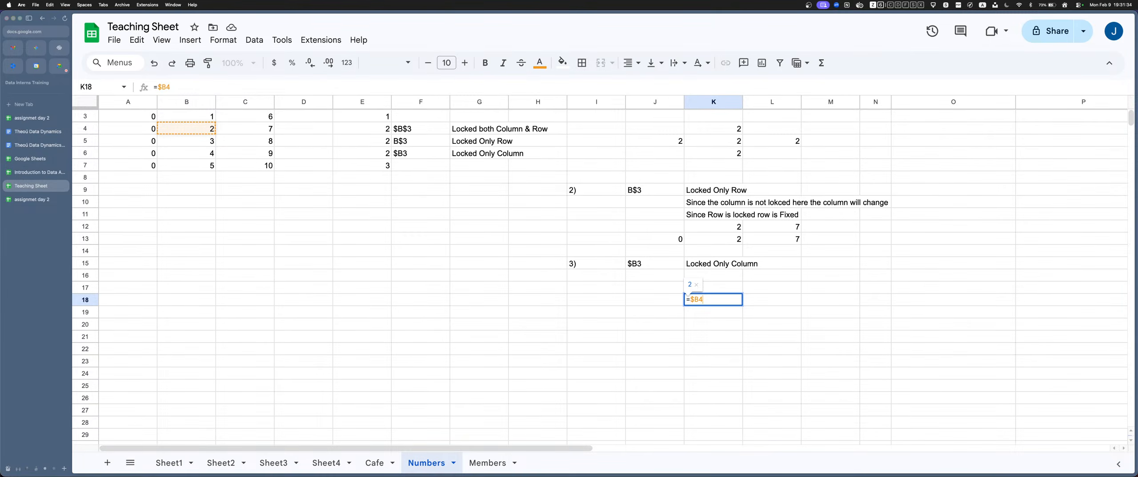
Copy the column-locked formula from K18 to L18 and check the cell it refers to
key("shift+Left")
key("shift+Left")
key("Left")
key("Right")
key("Escape")
key("ctrl+c")
key("Right")
key("ctrl+v")
key("Return")
key("Return")
Copy the column-locked formula from K18 to J18 and check the cell it refers to
key("Up")
key("Left")
key("super+c")
key("Left")
key("super+v")
key("Return")
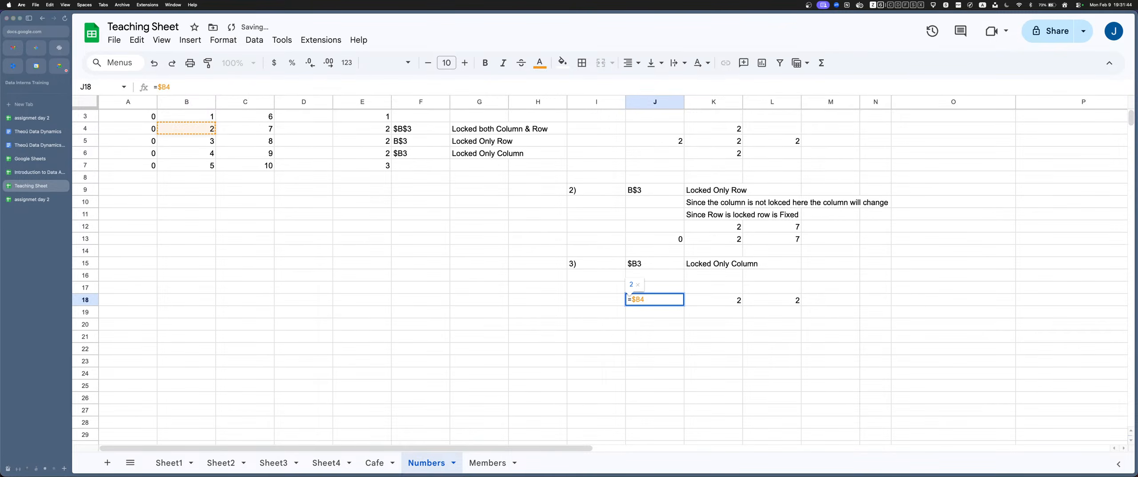
key("Escape")
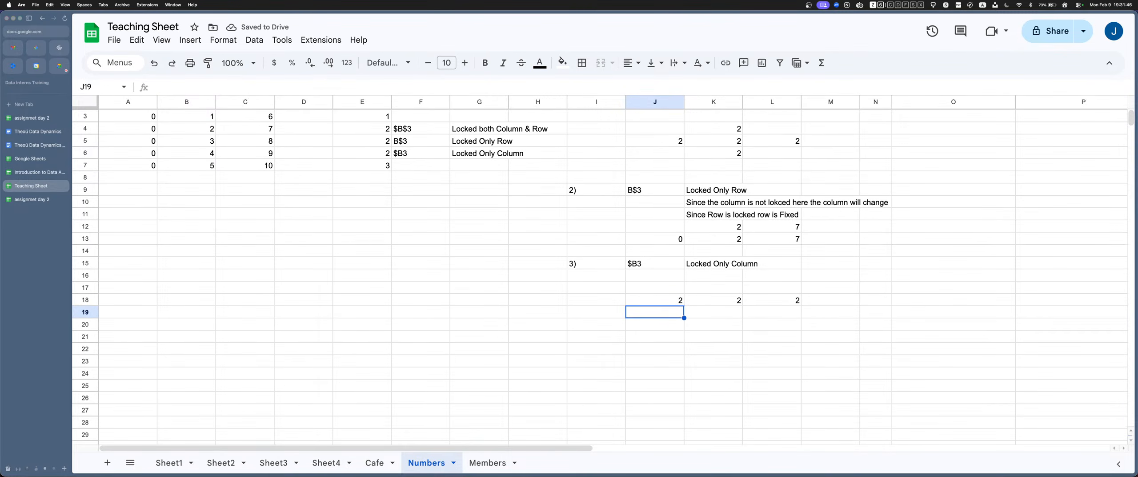
Compare the cell references in the row-locked formulas in J13, K13 and L13
key("Right")
key("Up")
key("Up")
key("Up")
key("Up")
key("Up")
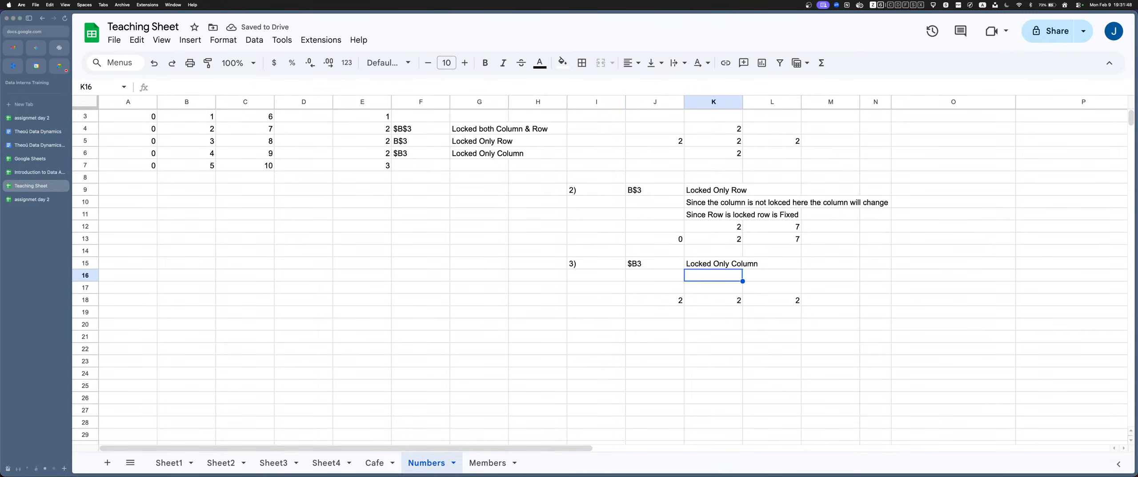
key("Return")
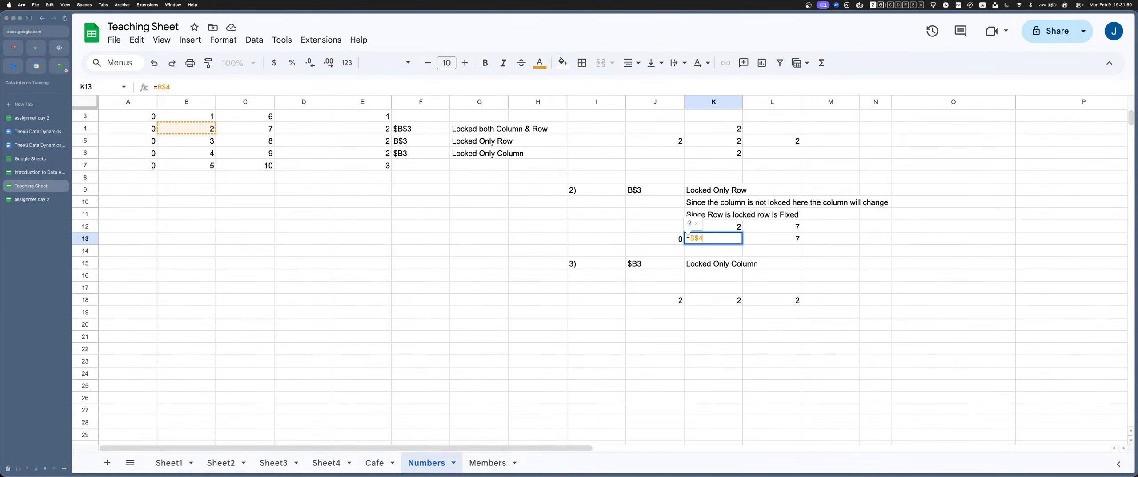
key("Escape")
key("Left")
key("Return")
key("Escape")
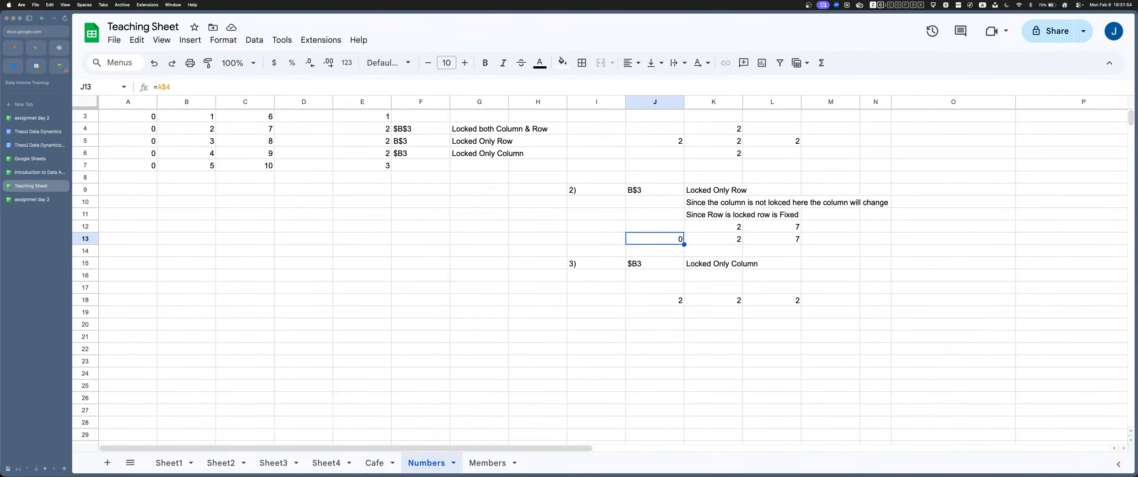
key("Right")
key("Right")
key("Return")
key("Escape")
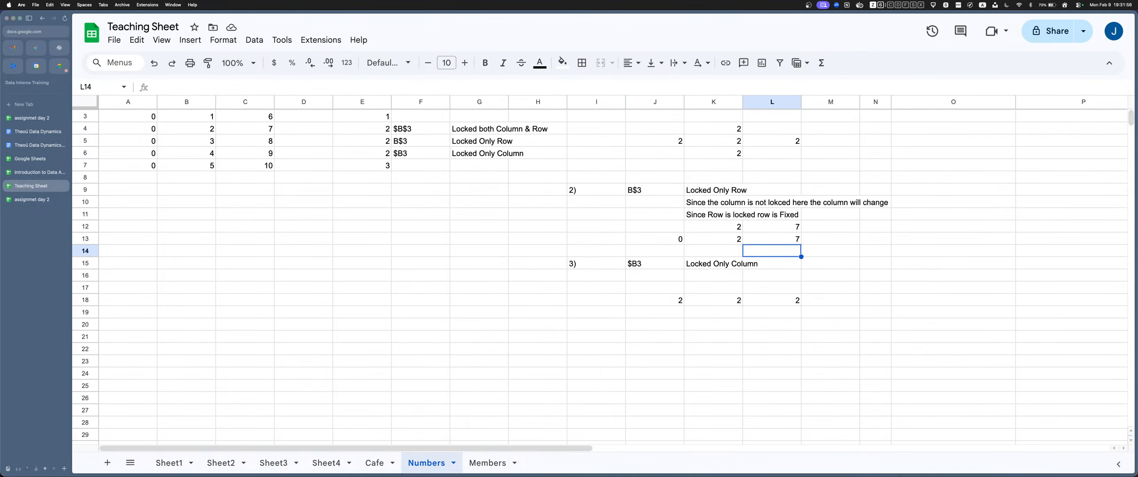
key("Left")
key("Return")
key("Escape")
key("Left")
key("Return")
key("Escape")
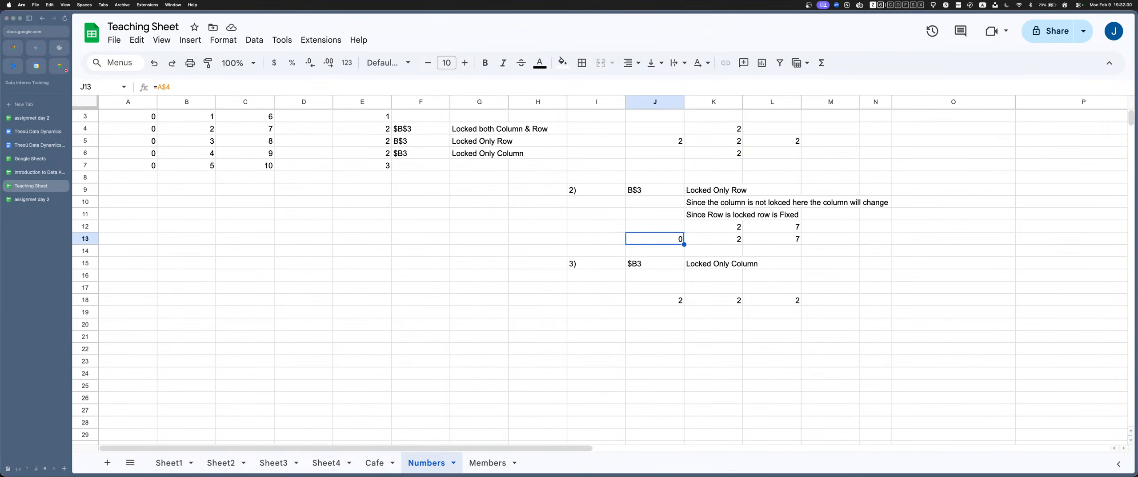
Check the row-locked formula in L13 and compare it with its neighbours J13 and K13
key("Right")
key("Right")
key("Return")
key("Escape")
key("Left")
key("shift+Left")
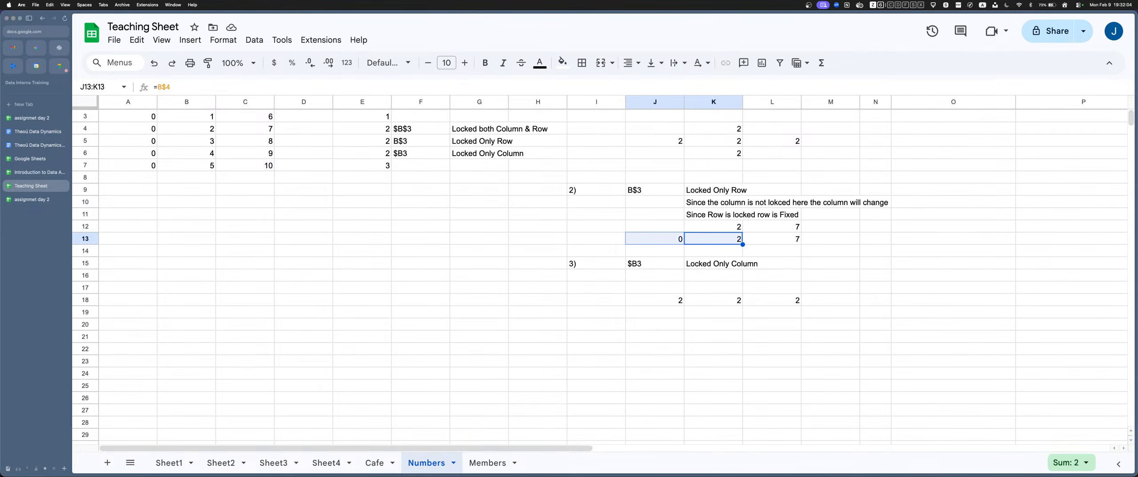
key("shift+Right")
key("shift+Right")
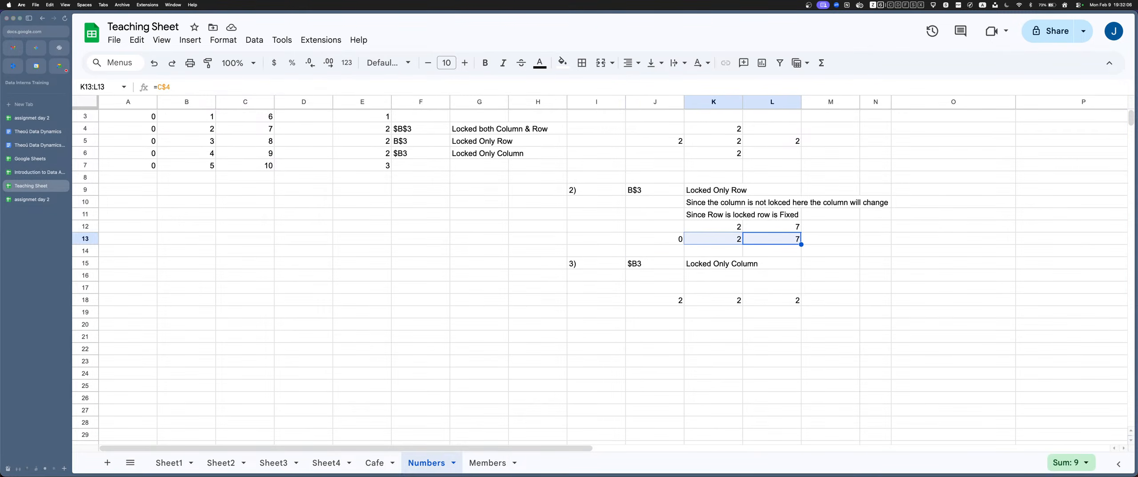
Examine which cell the column-locked formulas in K18 and J18 refer to
key("Down")
key("Left")
key("Down")
key("Down")
key("Down")
key("Right")
key("Down")
key("Return")
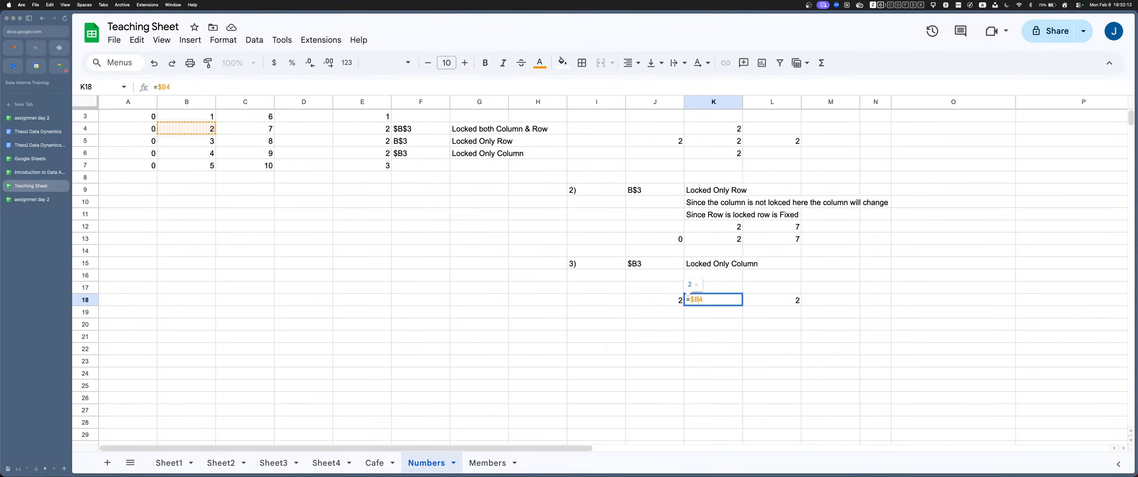
key("Escape")
key("Left")
key("Return")
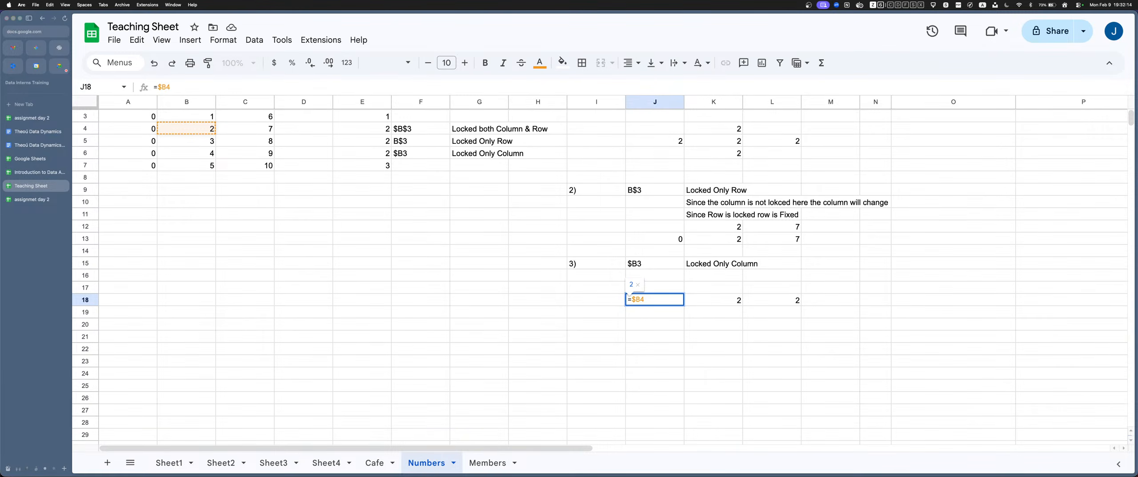
key("shift+Left")
key("shift+Left")
key("Return")
Compare the column-locked formulas across J18, K18 and L18
key("Up")
key("Right")
key("Return")
key("Left")
key("Left")
key("Left")
key("Return")
key("Up")
key("Right")
key("Return")
key("Return")
key("Up")
key("Left")
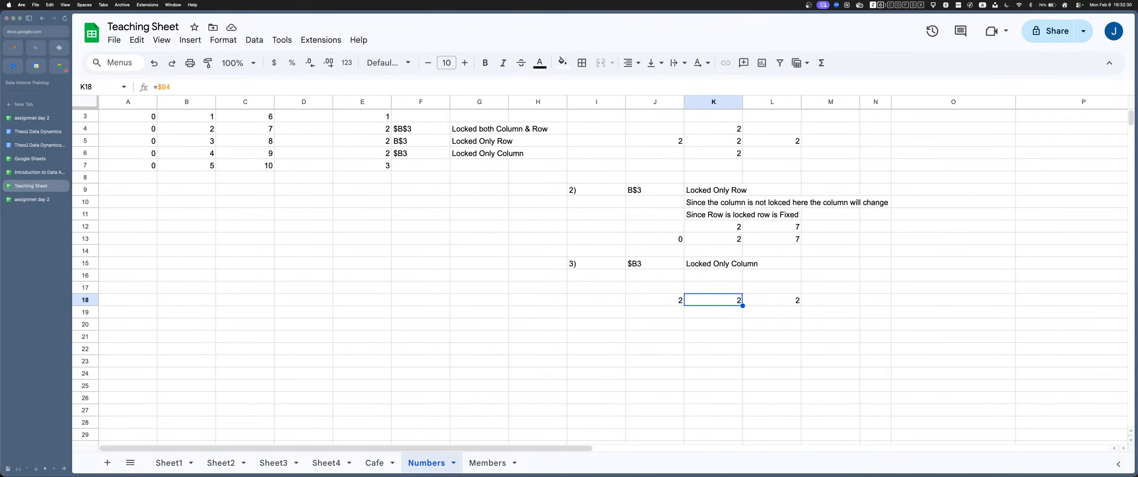
Recheck the locked column part of the references in K18, J18 and L18
key("Right")
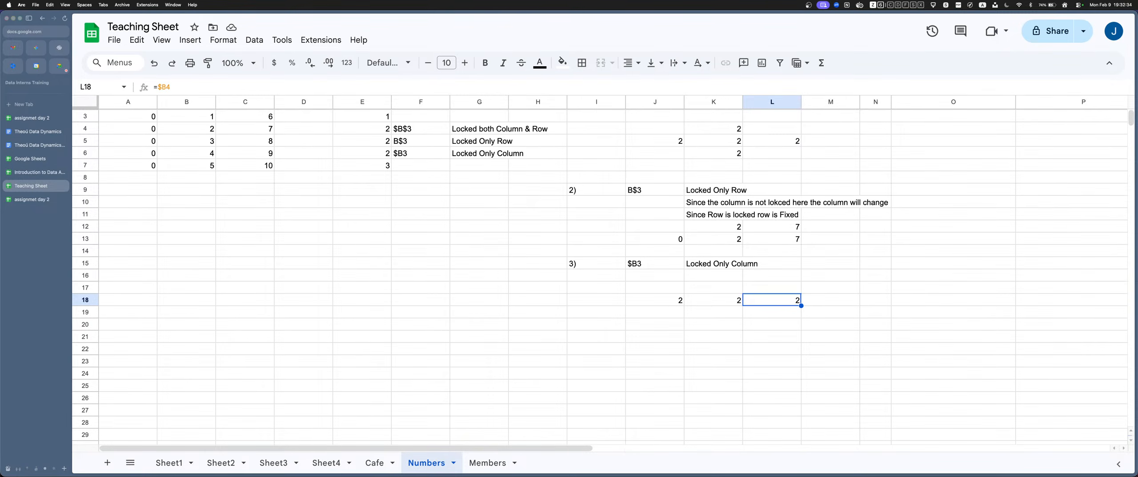
key("Left")
key("Return")
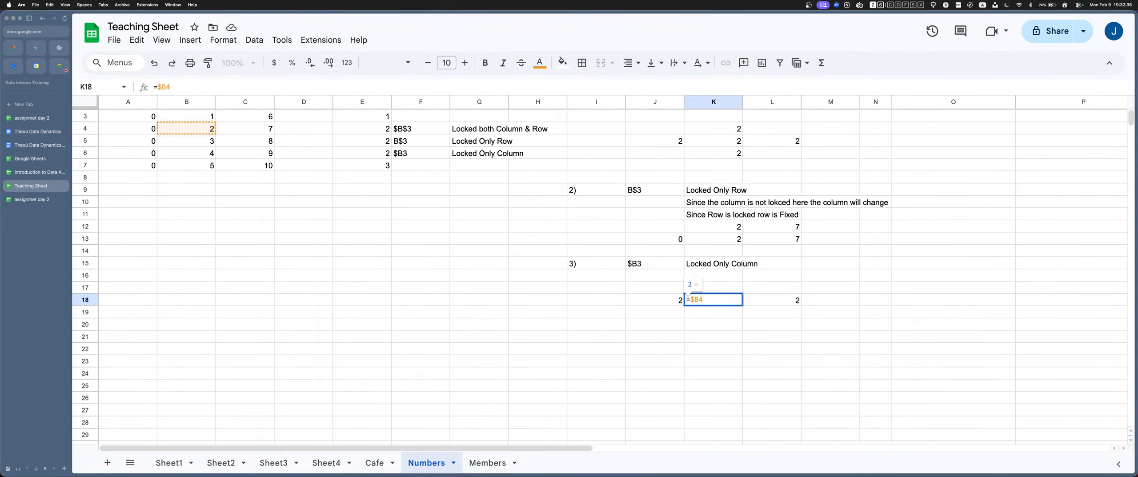
key("shift+Right")
key("shift+Right")
key("Left")
key("shift+Right")
key("shift+Right")
left_click(655, 300)
key("Return")
key("Return")
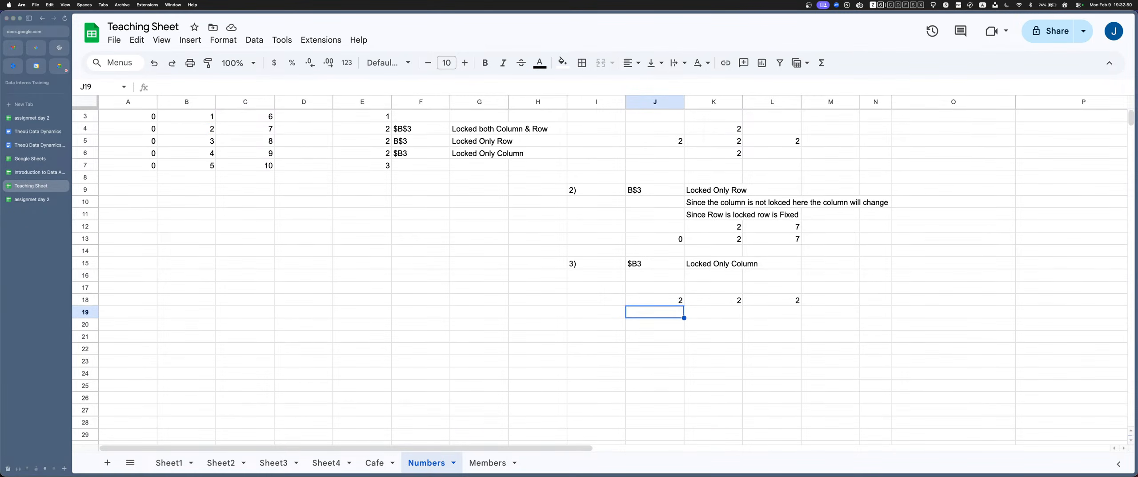
key("Up")
key("Right")
key("Right")
key("Return")
key("Return")
key("Up")
key("Left")
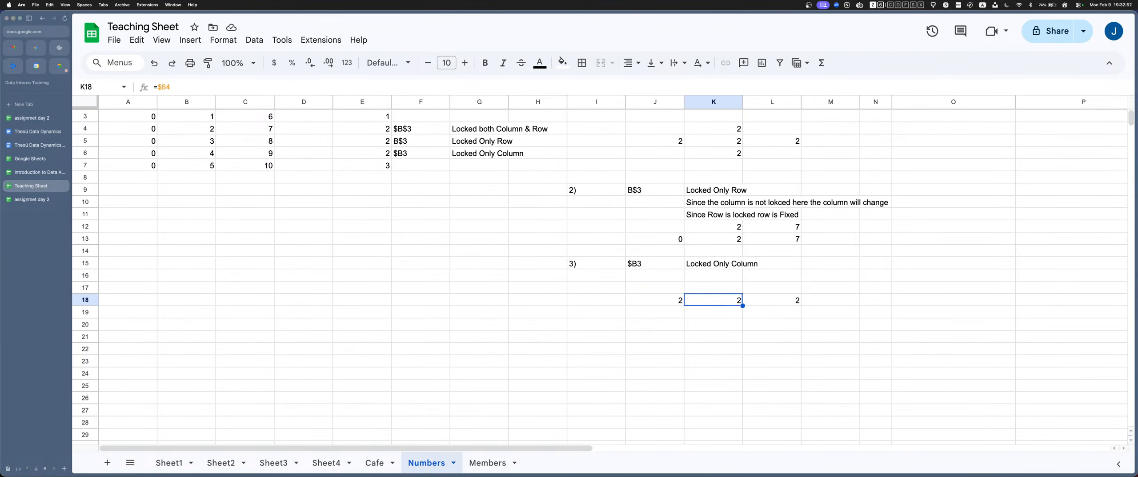
Re-examine the row-locked formulas in K13, J13 and L13 for comparison with the column-locked example
key("Up")
key("Up")
key("Up")
key("Up")
key("Up")
key("Return")
key("Return")
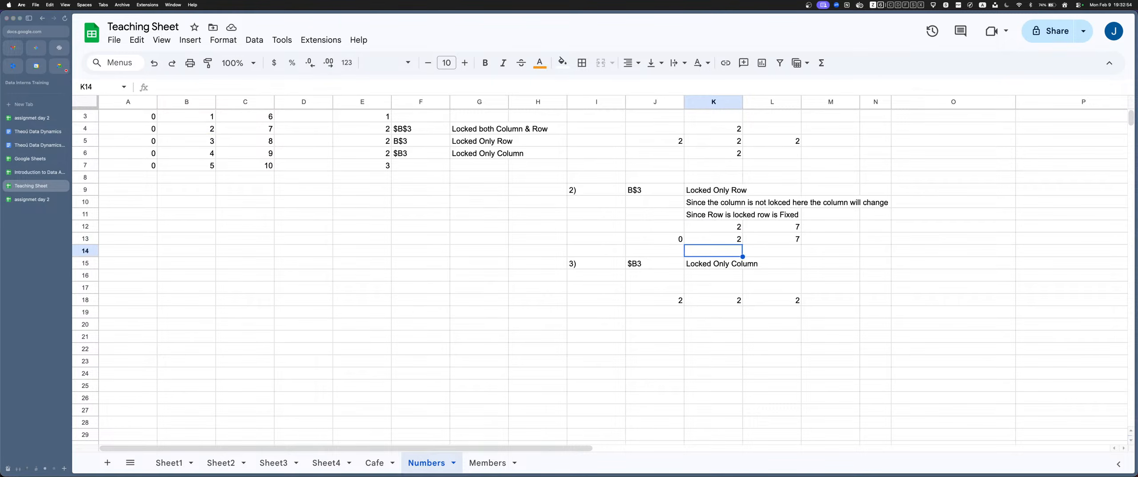
key("Up")
key("Left")
key("Return")
key("Return")
key("Right")
key("Right")
key("Up")
key("Return")
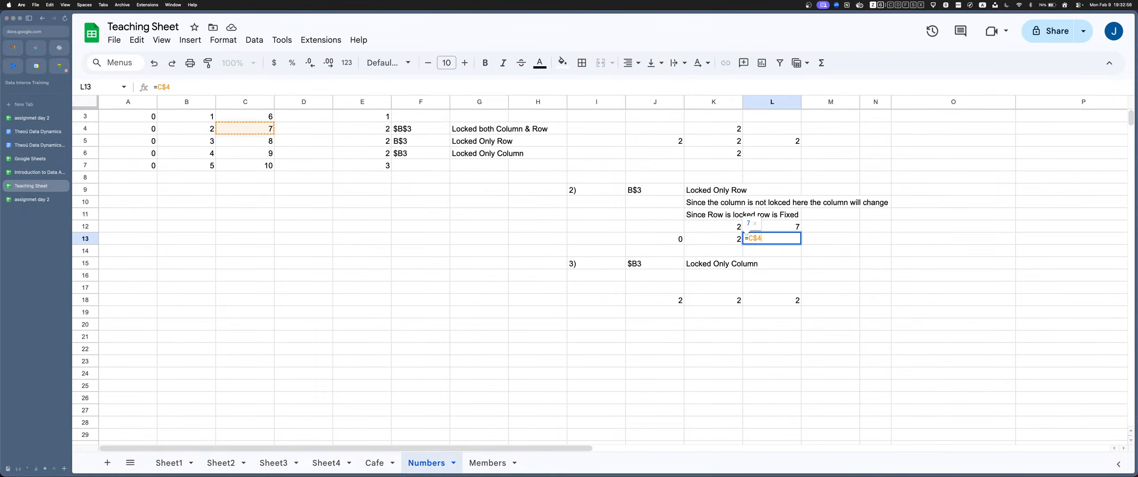
key("Return")
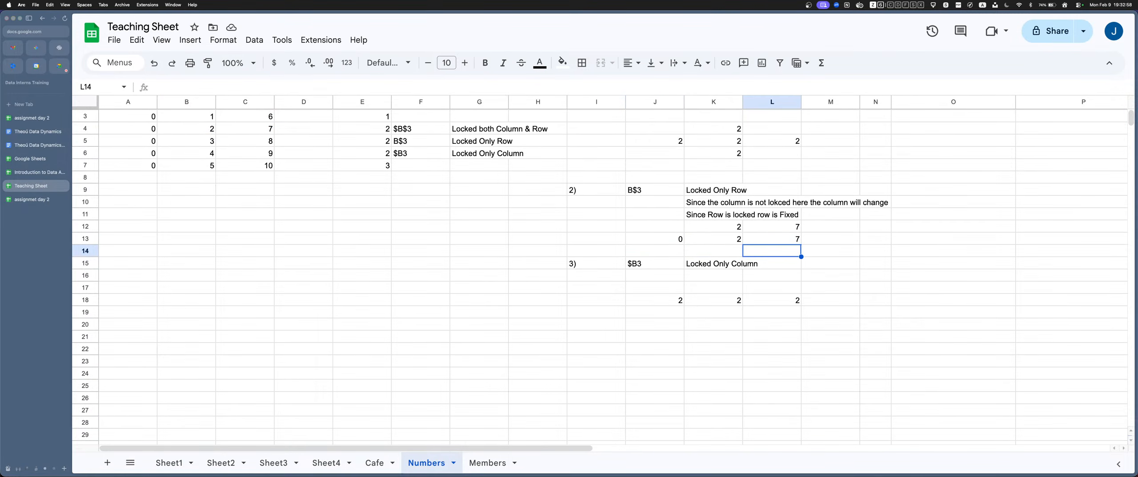
Inspect the cell reference of the column-locked formula in K18
key("Left")
key("Down")
key("Down")
key("Down")
key("Down")
key("Return")
key("Return")
key("Up")
key("Return")
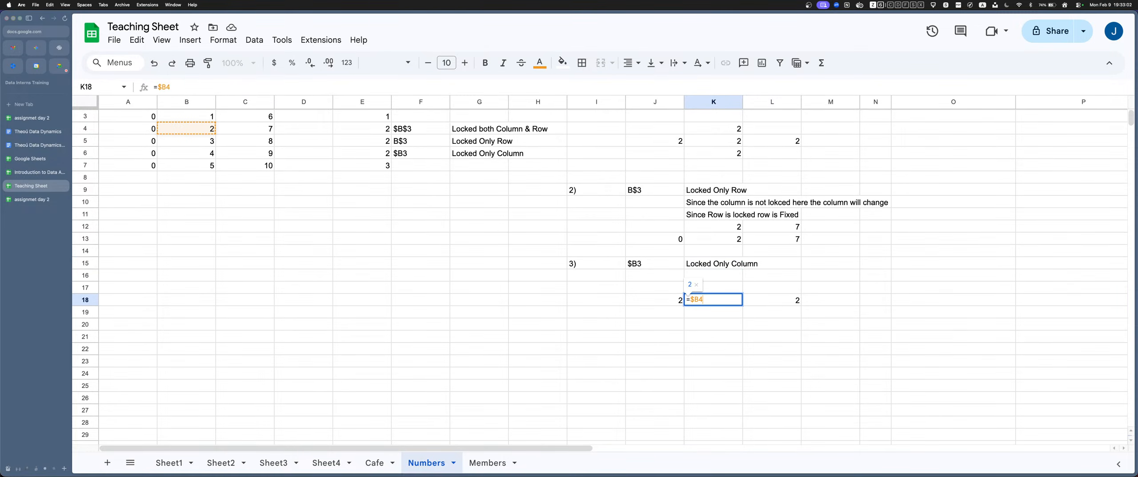
Copy the column-locked formula from K18 up to K17 and check the cell it refers to
scroll(599, 273, "up", 1)
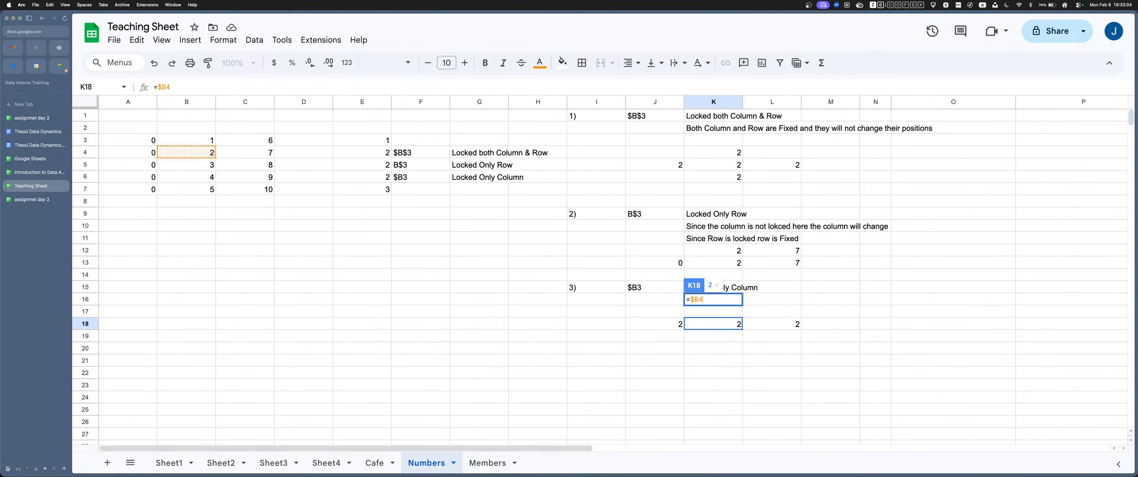
key("Return")
key("Up")
key("super+c")
key("Up")
key("super+v")
key("Return")
key("shift+Left")
key("shift+Left")
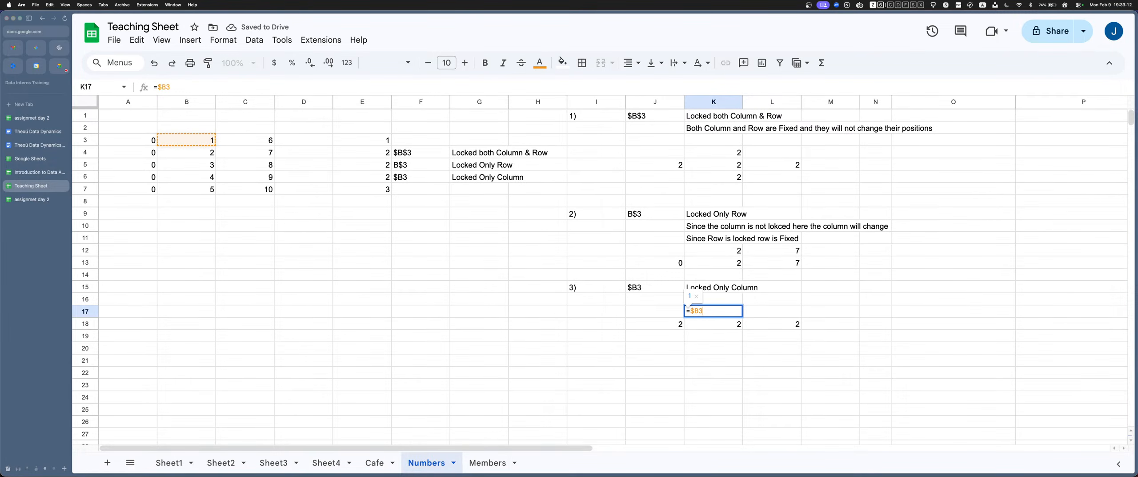
Compare the row numbers in the column-locked formulas in K18 and K17
key("Return")
key("Return")
key("shift+Left")
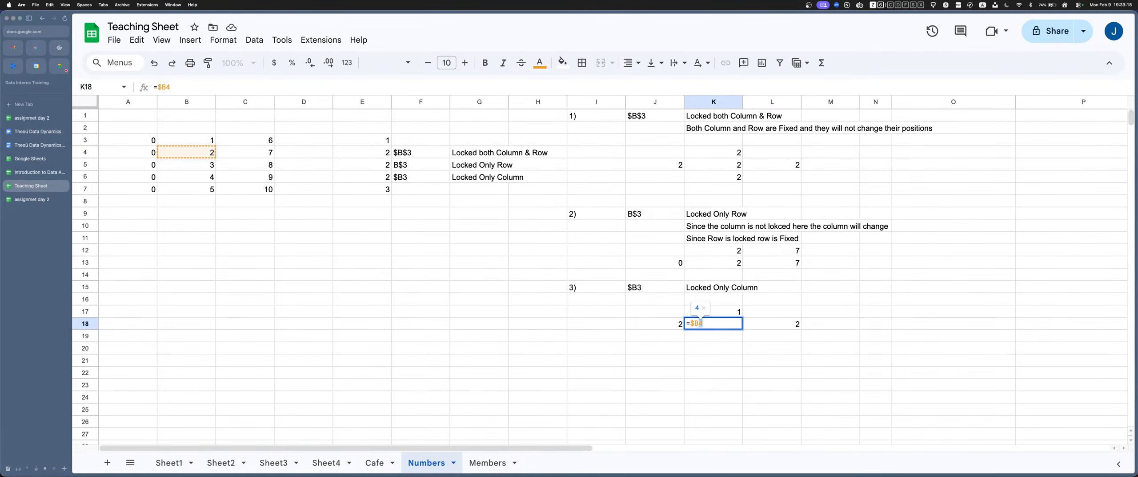
key("Return")
key("Up")
key("Up")
key("Return")
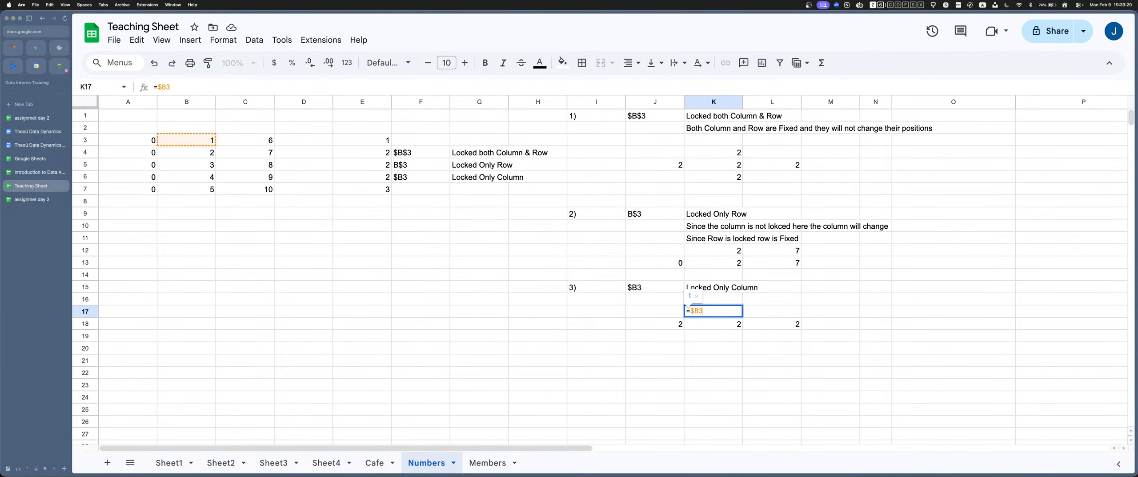
key("Return")
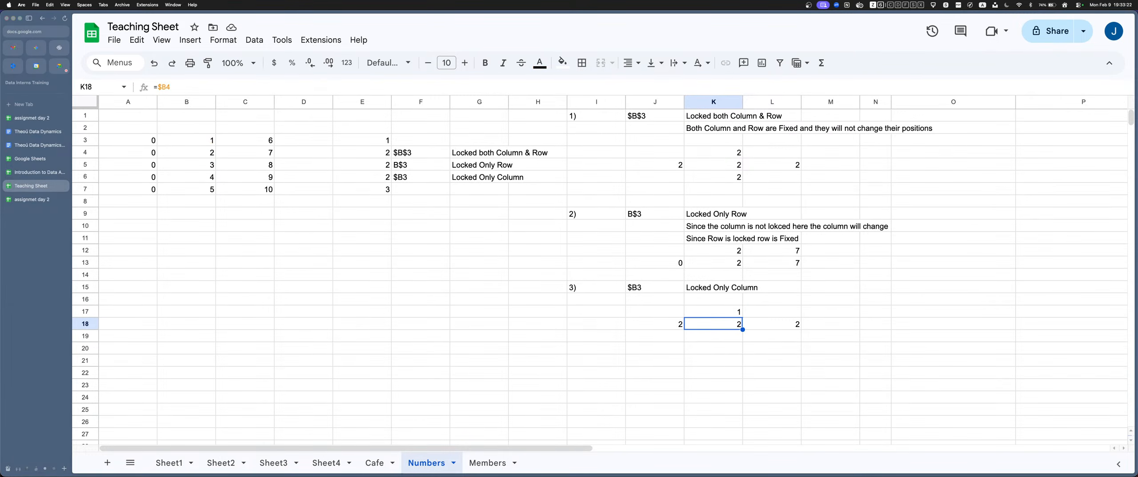
Copy the column-locked formula from K18 down to K19 and check its reference
key("super+c")
key("Down")
key("super+v")
key("Return")
key("Return")
Copy the column-locked formula from K19 to K21 and check the cell it refers to
key("Up")
key("super+c")
key("Down")
key("Down")
key("super+v")
key("Return")
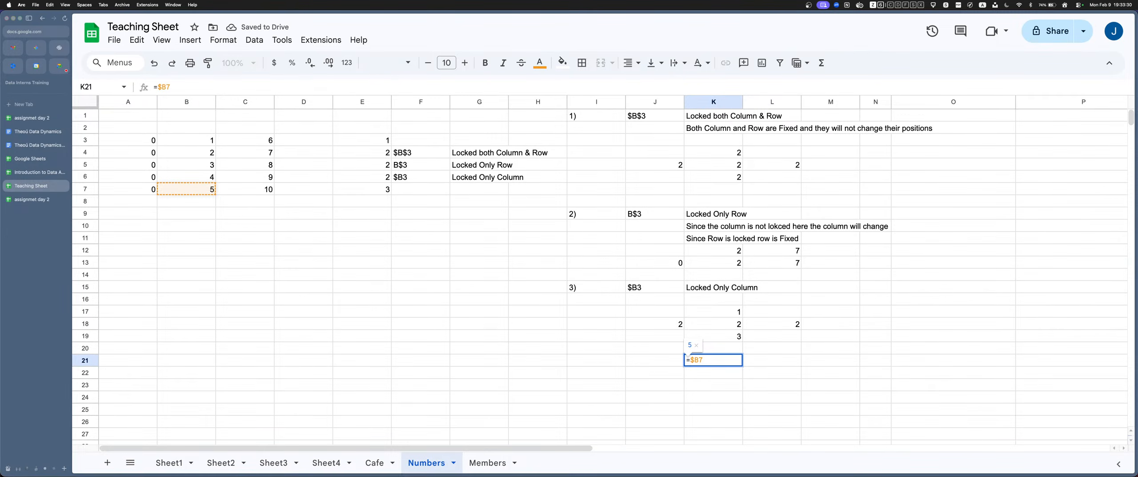
Compare the cell references of the column-locked formulas in K19 and K21
key("Return")
key("Up")
key("Up")
key("Up")
key("Return")
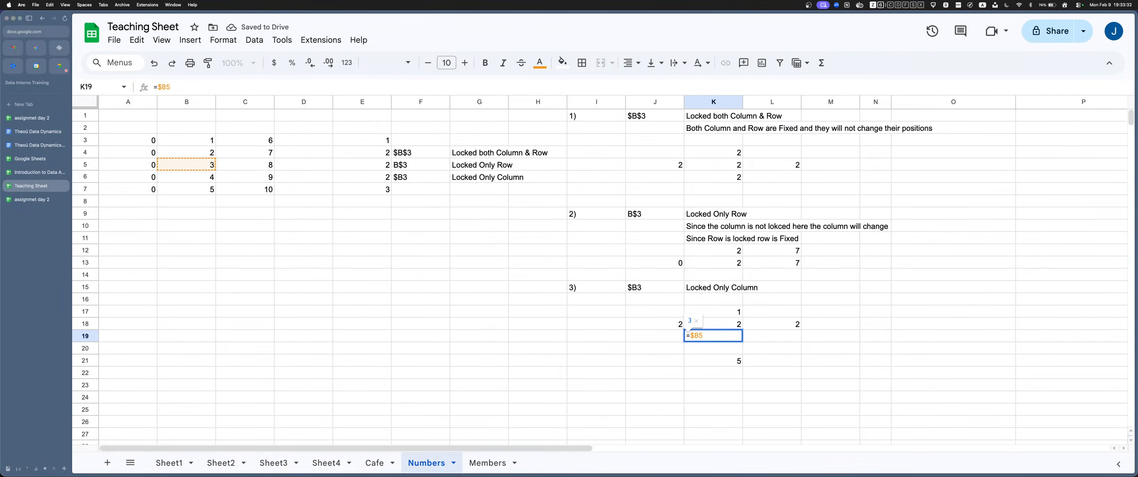
key("Return")
key("Return")
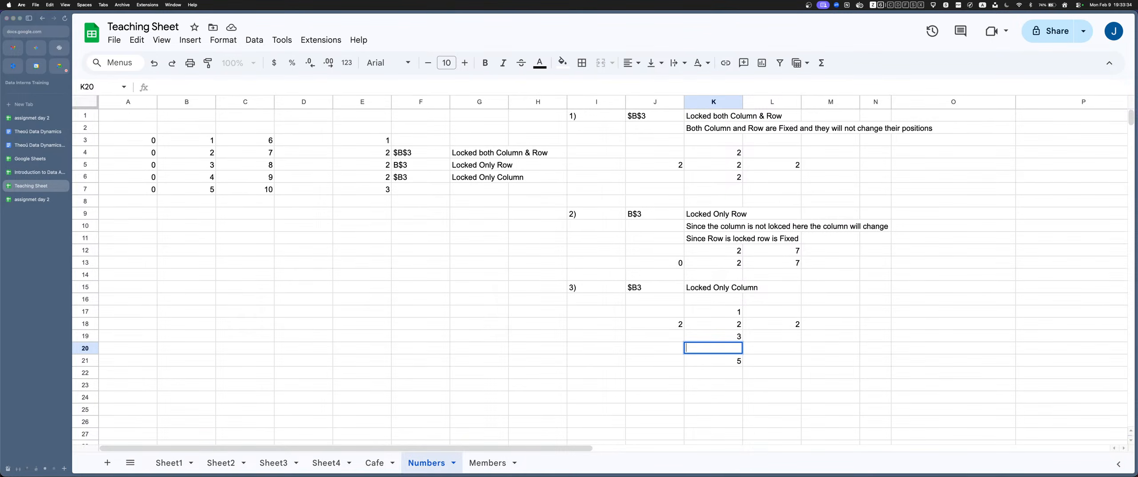
key("Return")
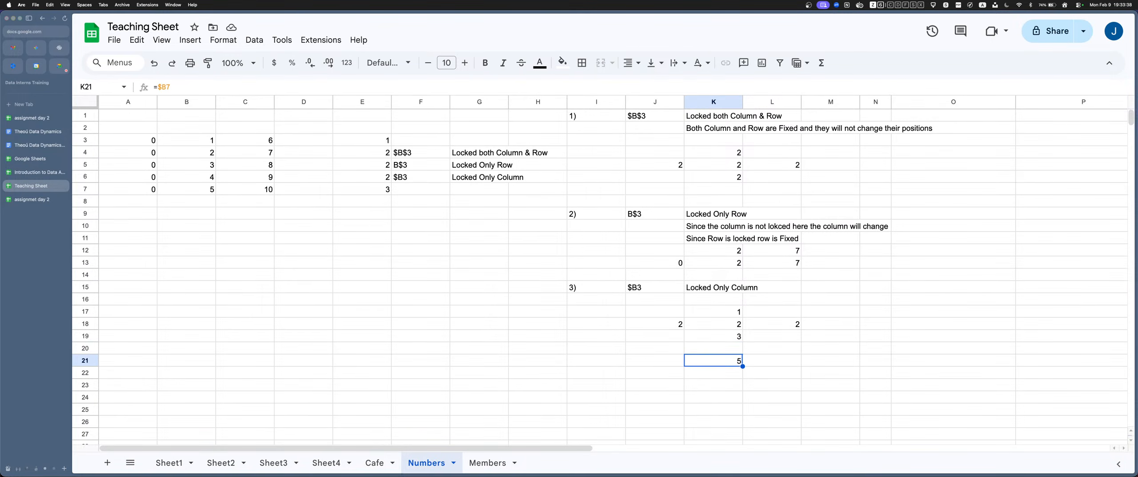
key("Return")
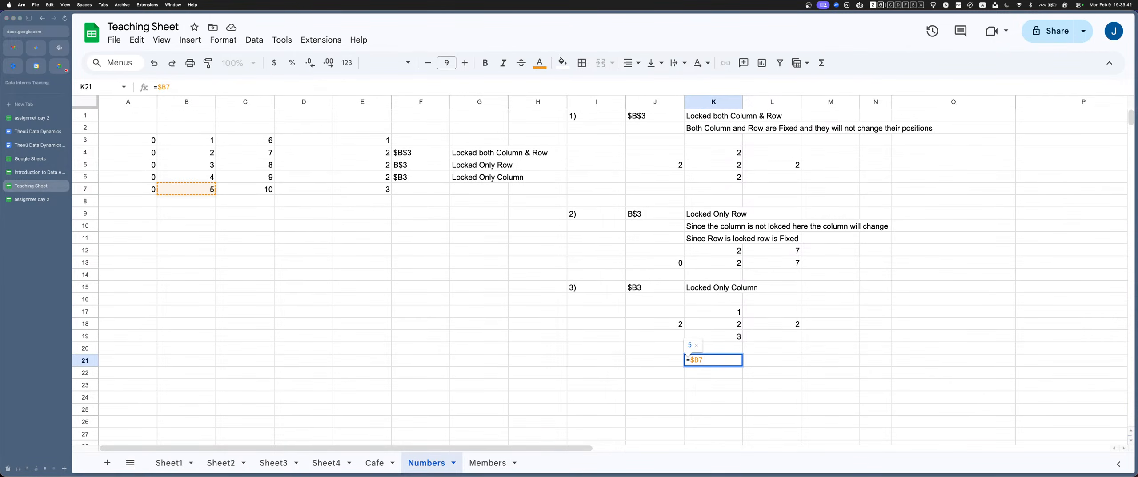
Review the column-locked formulas in K17, K18 and K19 one after another to compare their row numbers
key("Escape")
key("Up")
key("Up")
key("Up")
key("Up")
key("Return")
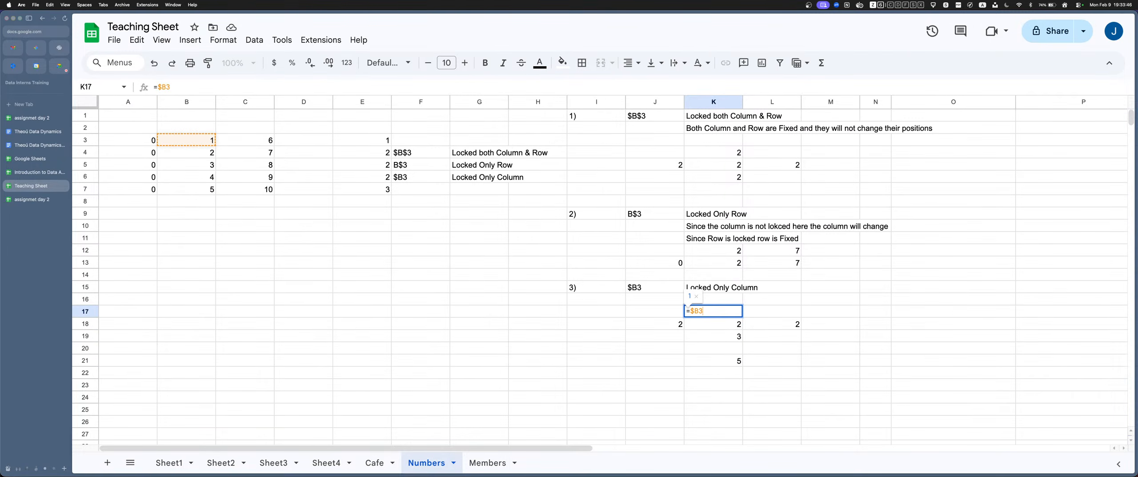
key("Escape")
key("Down")
key("Return")
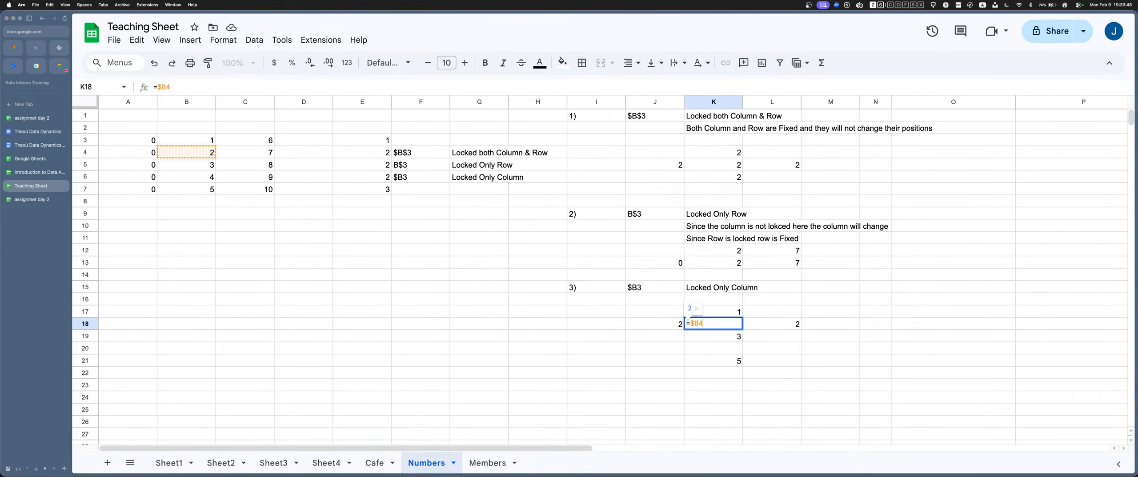
key("Escape")
key("Down")
key("Return")
key("Escape")
key("Down")
key("Down")
Enter the note "Since the Row is not locked the row is getting changed" in K16
key("Up")
key("Up")
key("Up")
key("Up")
key("Up")
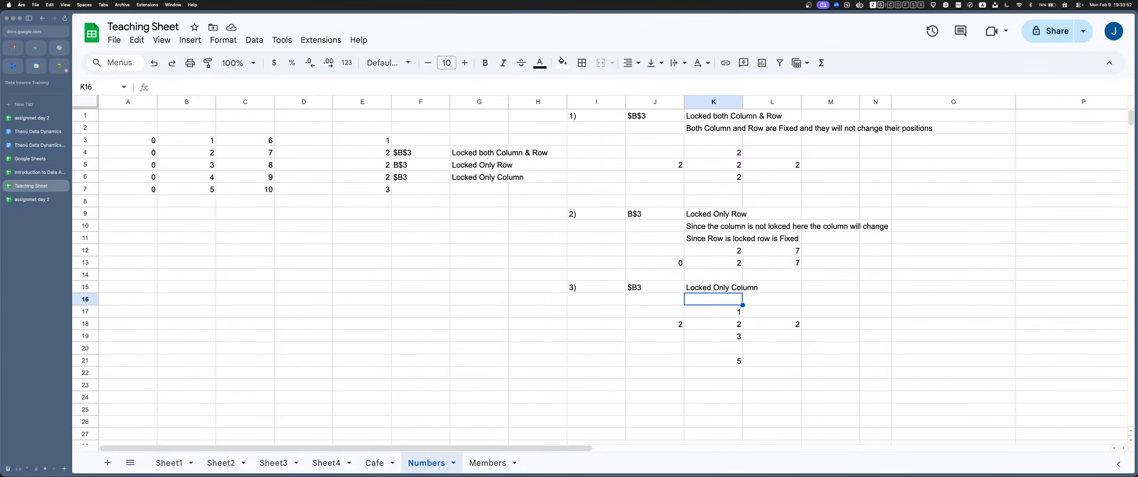
type("Since ")
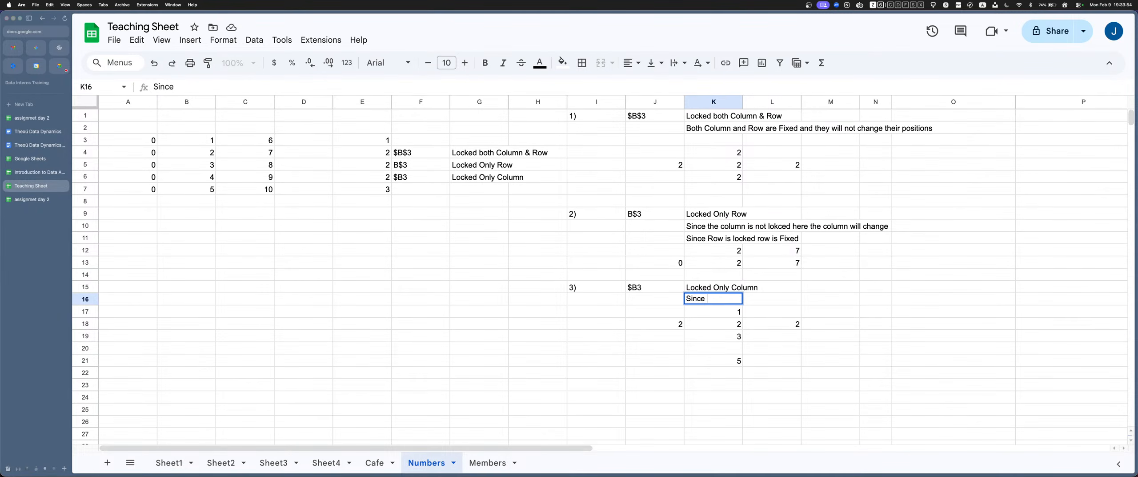
type("the Row is not locked ")
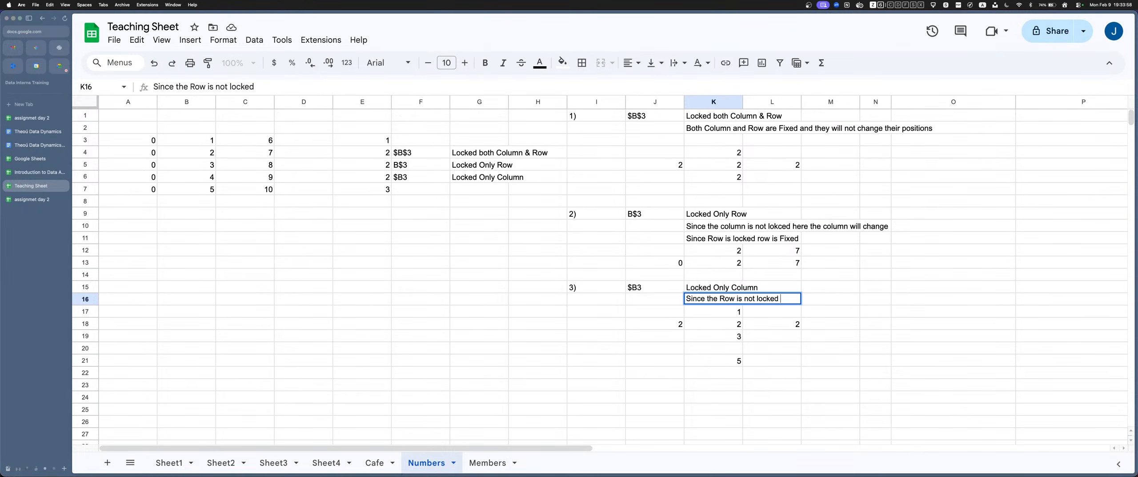
type("the row is ")
type("g")
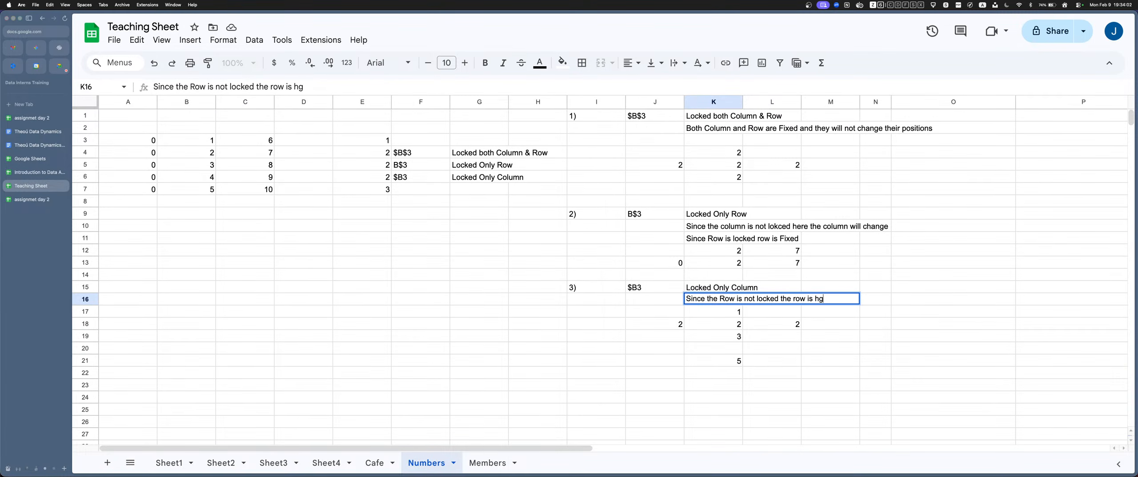
type("etiing changed")
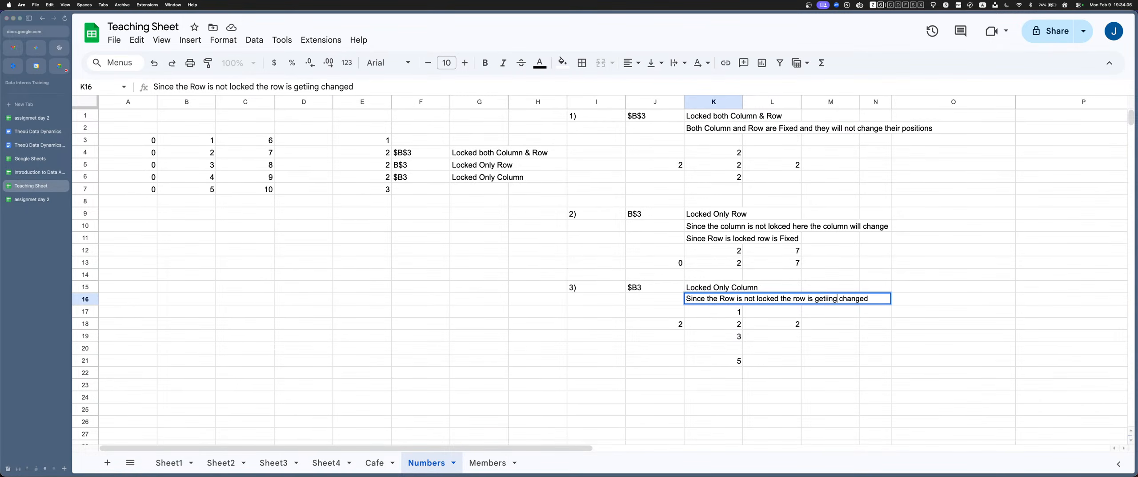
key("BackSpace")
type("t")
key("Return")
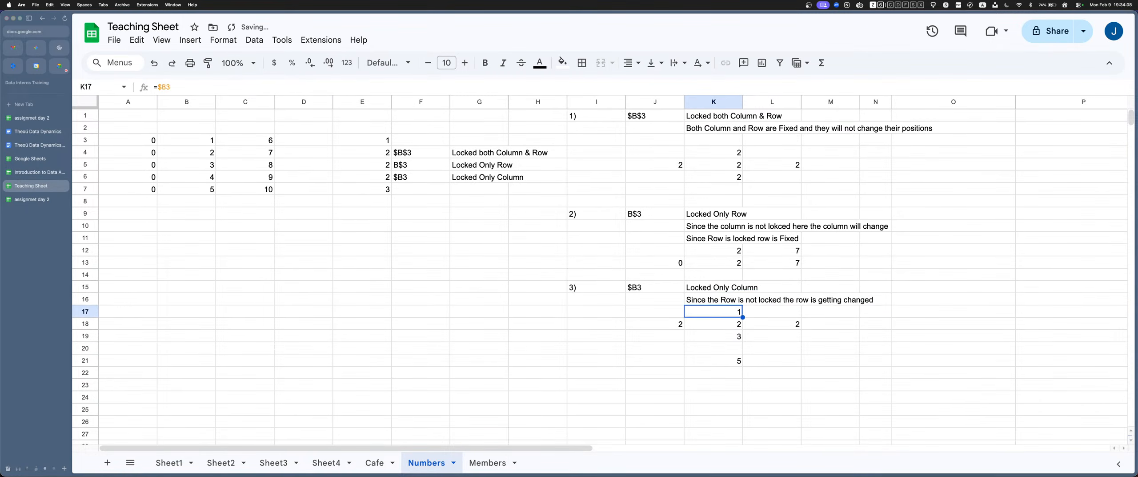
Insert one empty row above row 17, directly under the note, and select K17 in it
left_click_drag(596, 312, 879, 311)
right_click(879, 312)
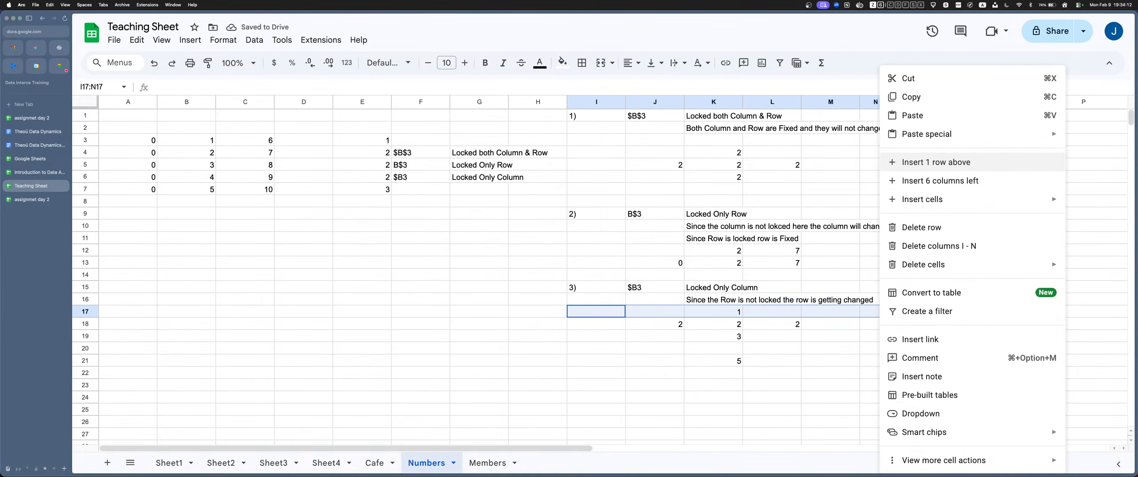
left_click(935, 162)
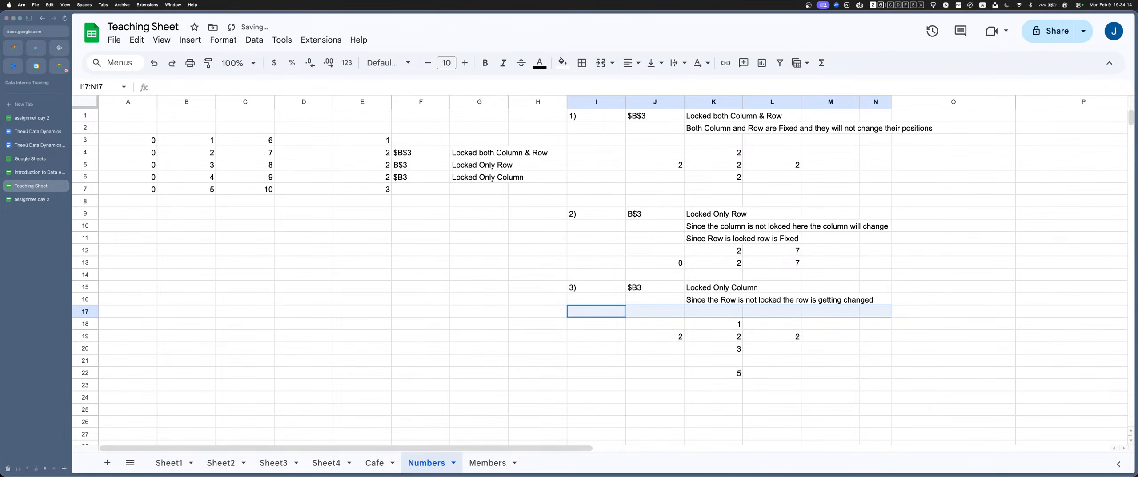
left_click(595, 312)
left_click_drag(713, 299, 713, 311)
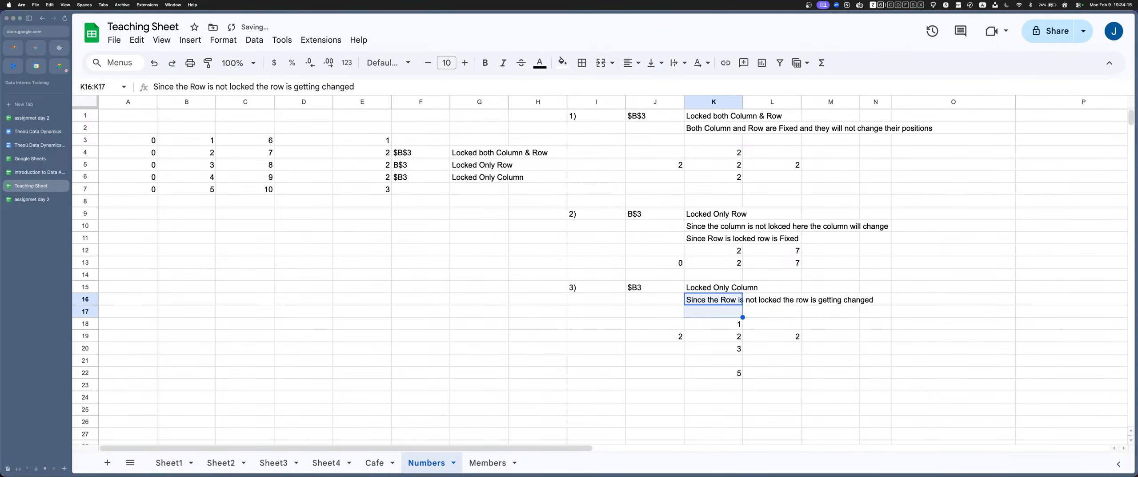
left_click(714, 311)
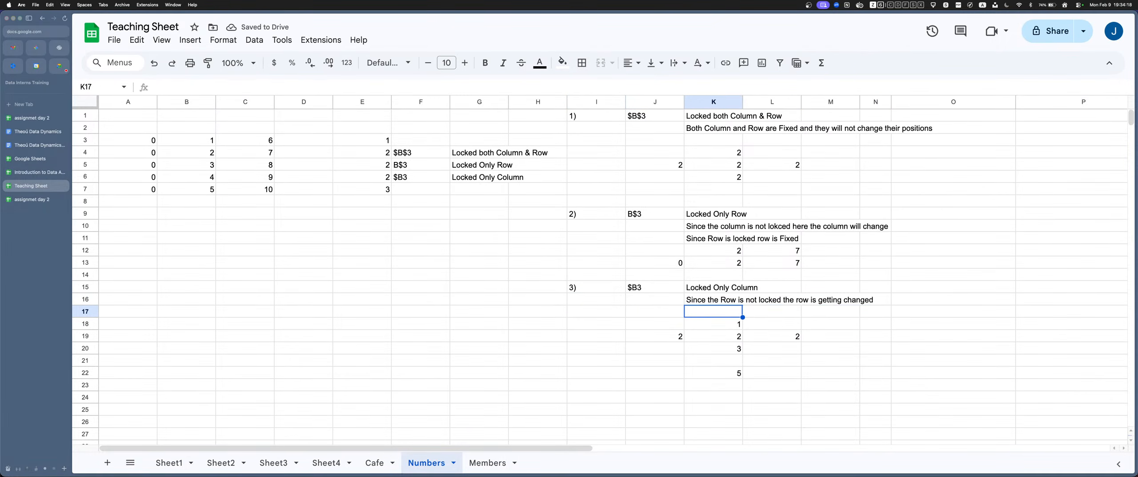
Enter the note "Since Column is locked it is fixed or it is not changing its position" in K17
type("Since Column is locked")
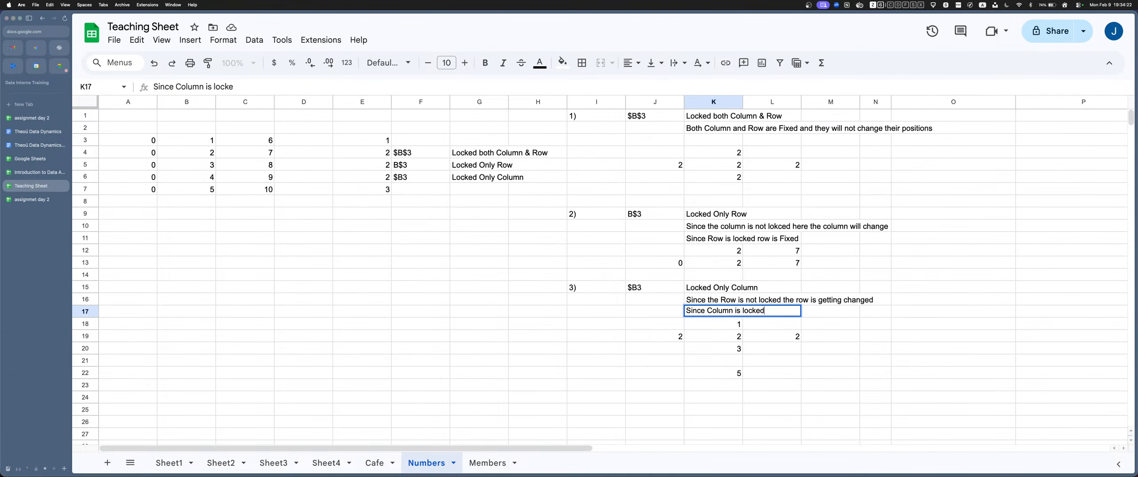
type(" it is fixed,")
key("BackSpace")
type("or it is not")
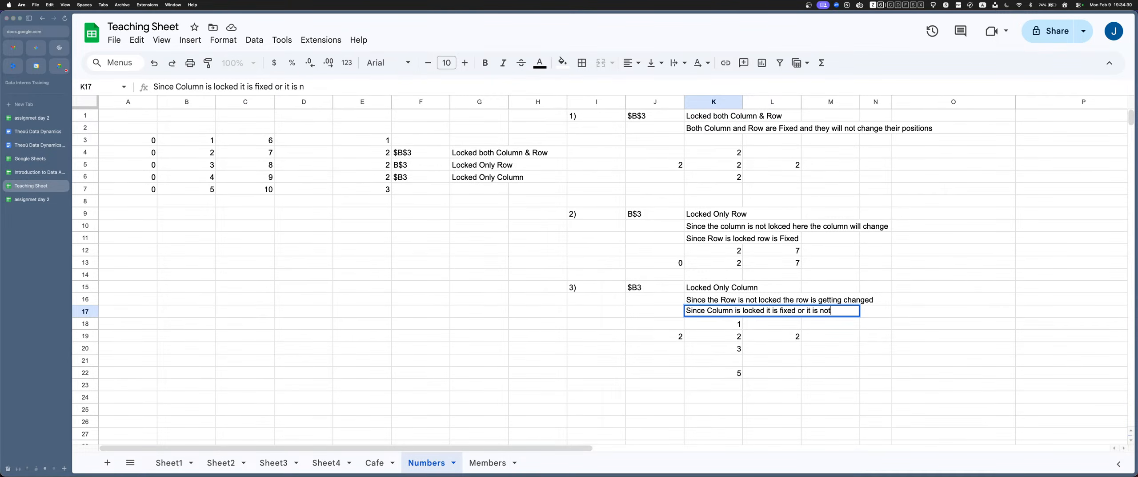
type(" changing")
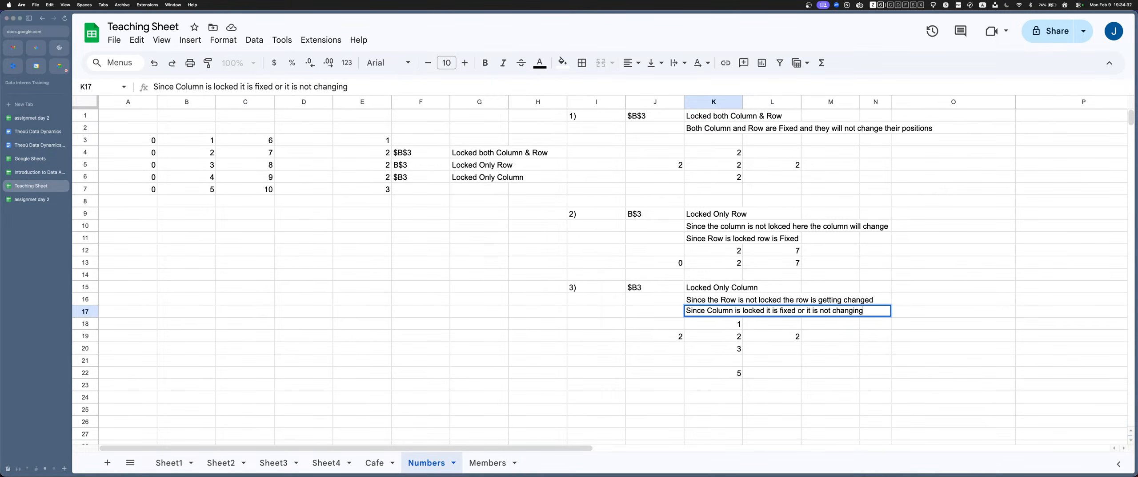
type(" its position")
key("Return")
Inspect the row-locked formula in K13 and review the three reference examples with their notes in columns I to O
key("Up")
key("Up")
key("Up")
key("Up")
key("Up")
key("Return")
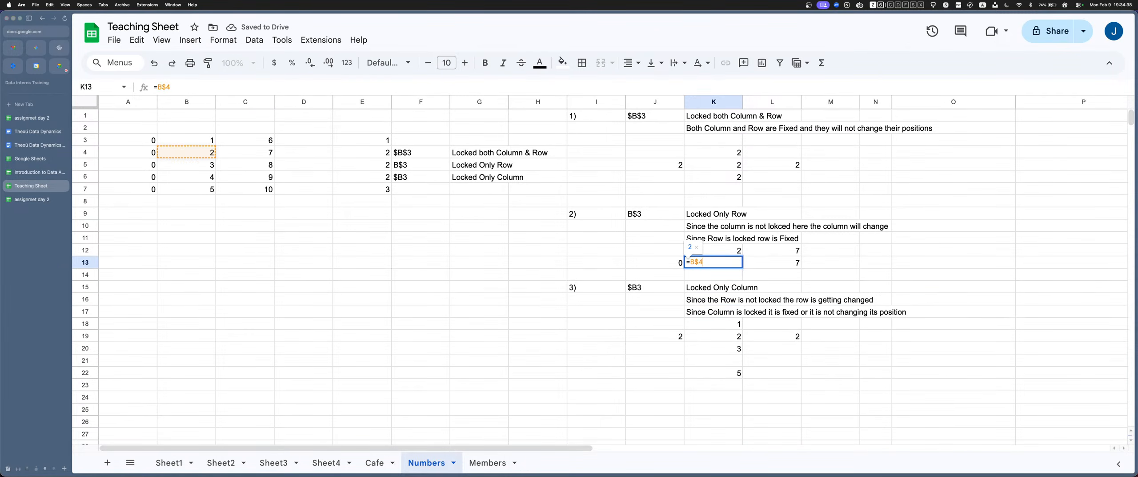
key("Return")
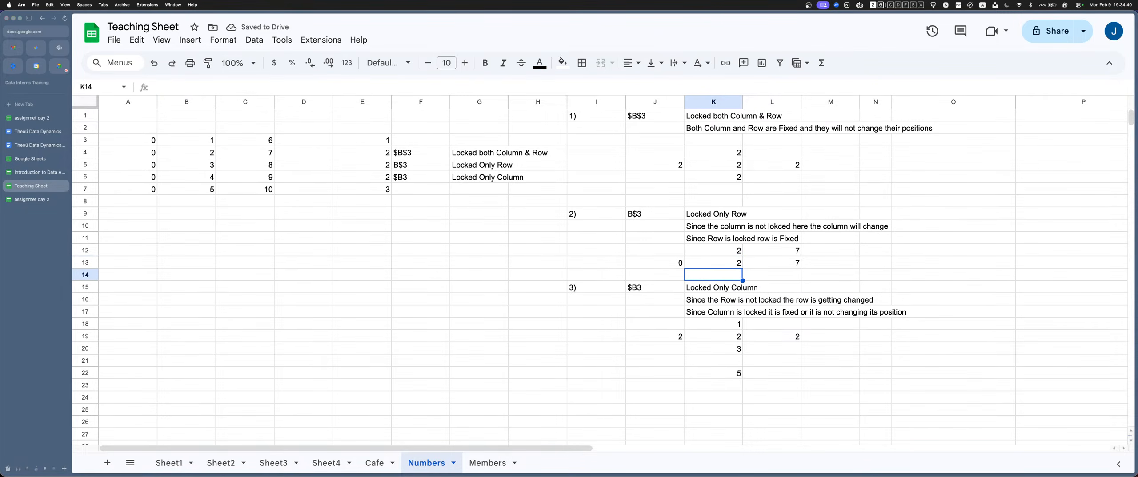
left_click_drag(596, 116, 953, 373)
left_click(875, 373)
left_click_drag(875, 373, 953, 372)
left_click(713, 409)
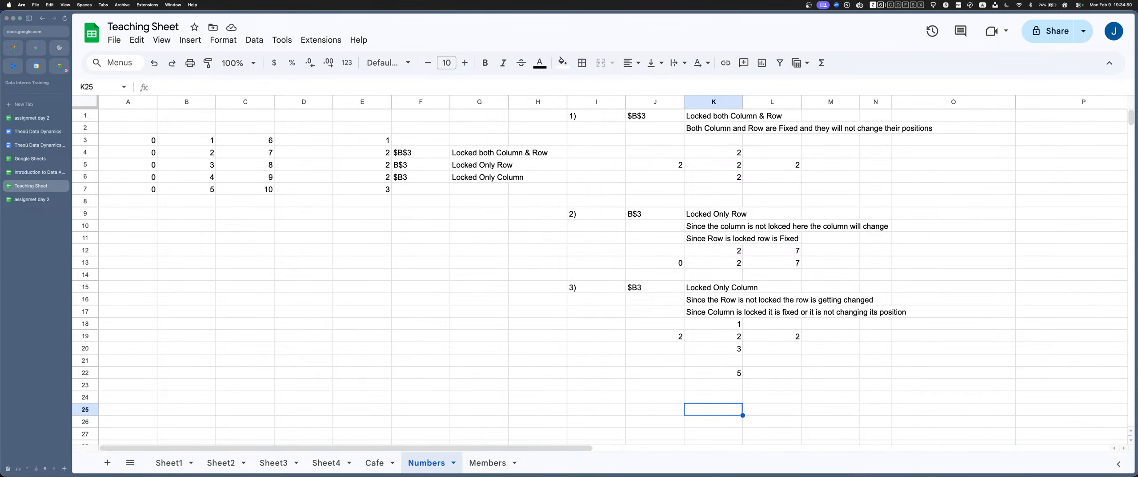
Switch to the Introduction to Data Analytics curriculum and go through the Day 2 reference topics in G19 to G21
left_click(37, 172)
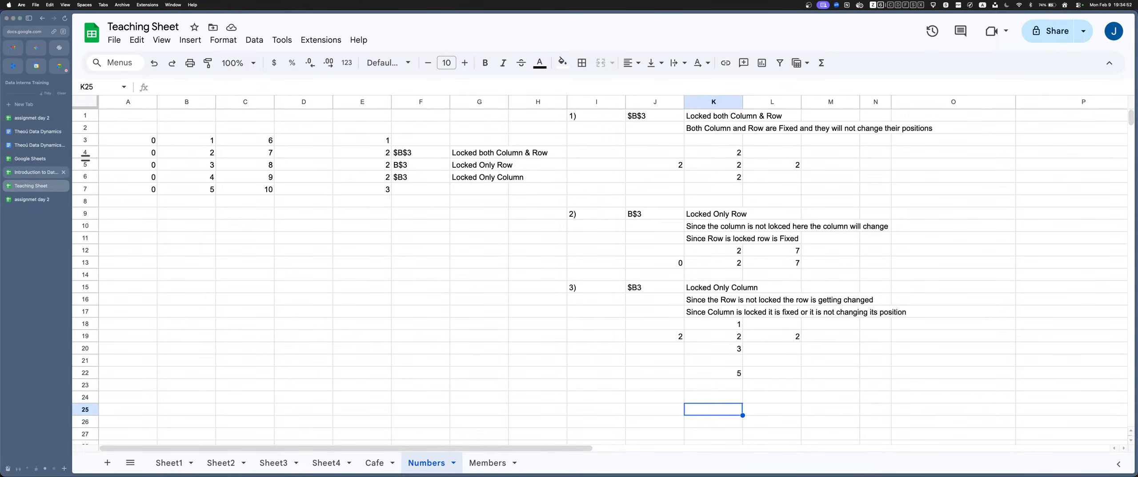
left_click_drag(515, 249, 515, 260)
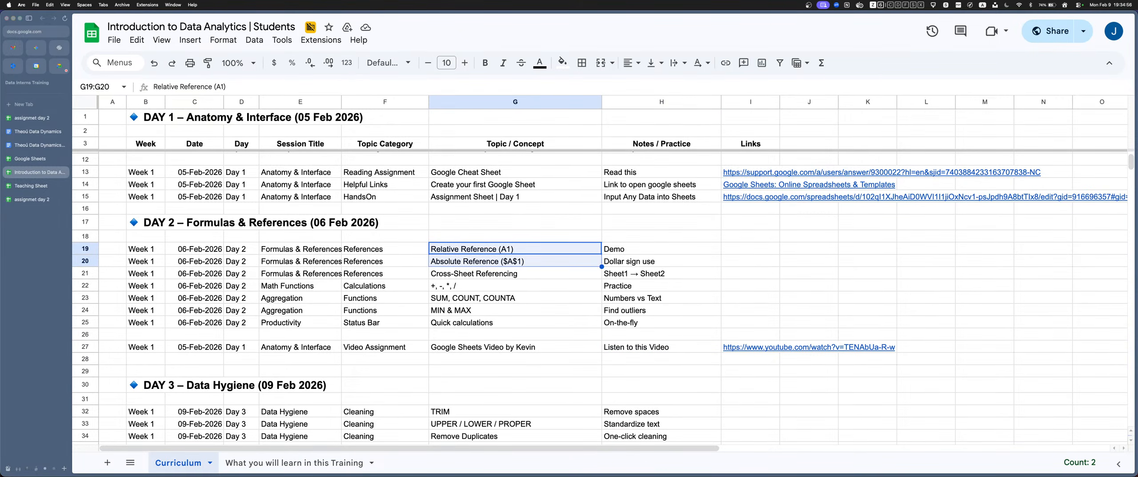
key("Down")
key("Down")
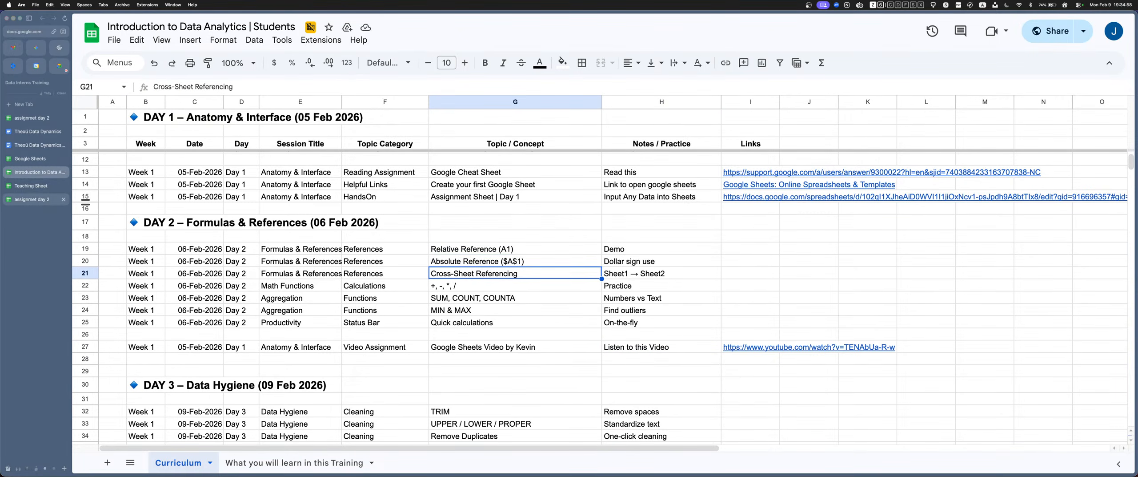
Back in Teaching Sheet, highlight G4:K5 on the Cafe sheet and move the Members sheet ahead of Numbers
left_click(31, 185)
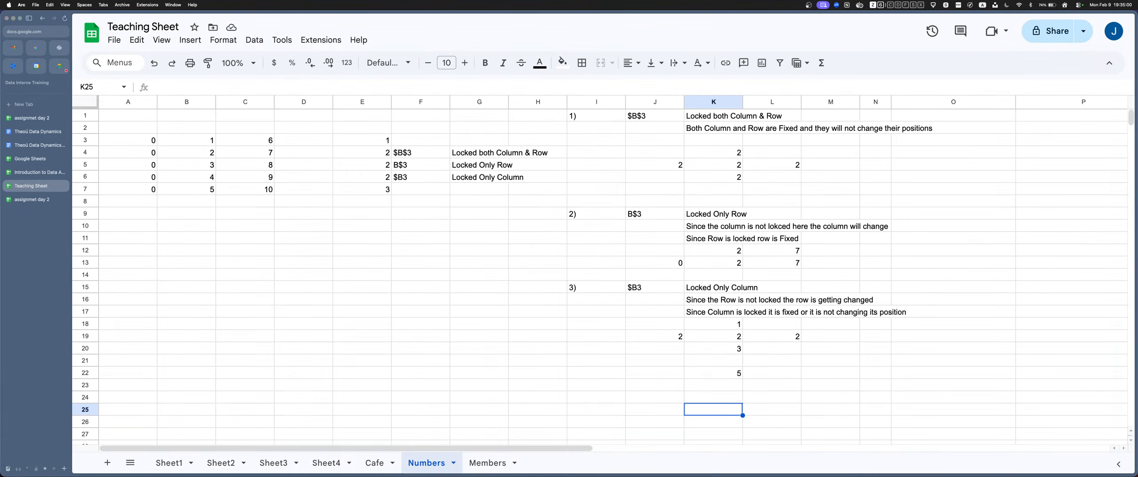
left_click(374, 463)
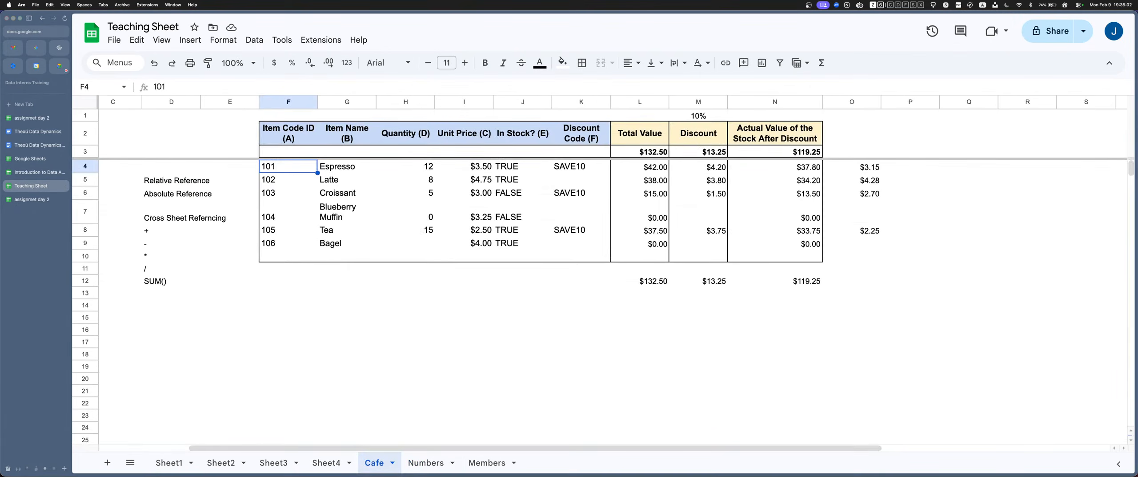
left_click_drag(346, 166, 581, 179)
left_click(487, 462)
left_click_drag(488, 462, 427, 462)
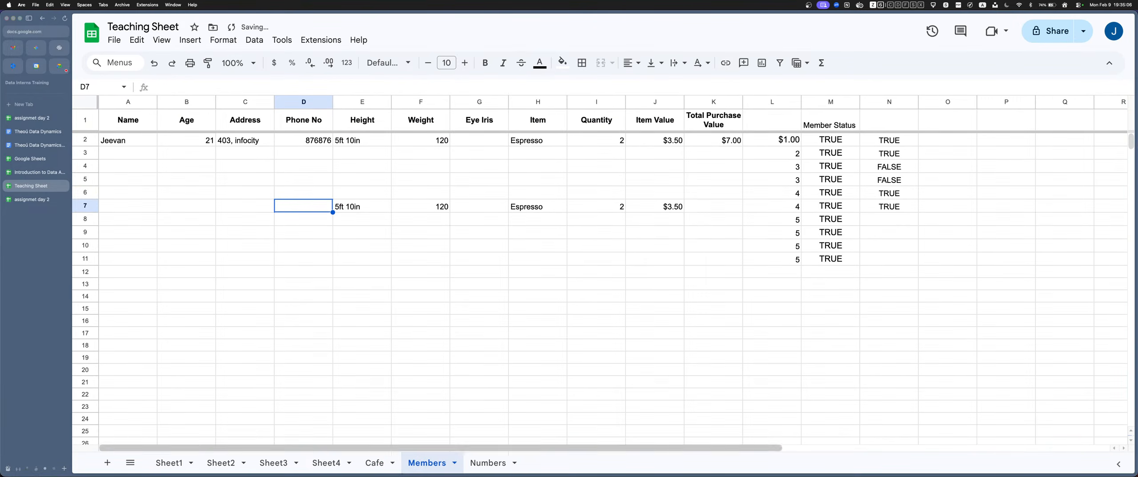
Compare the Total Purchase Value formula in K2 and the Item reference in H7 with their source cells in row 2
left_click(713, 140)
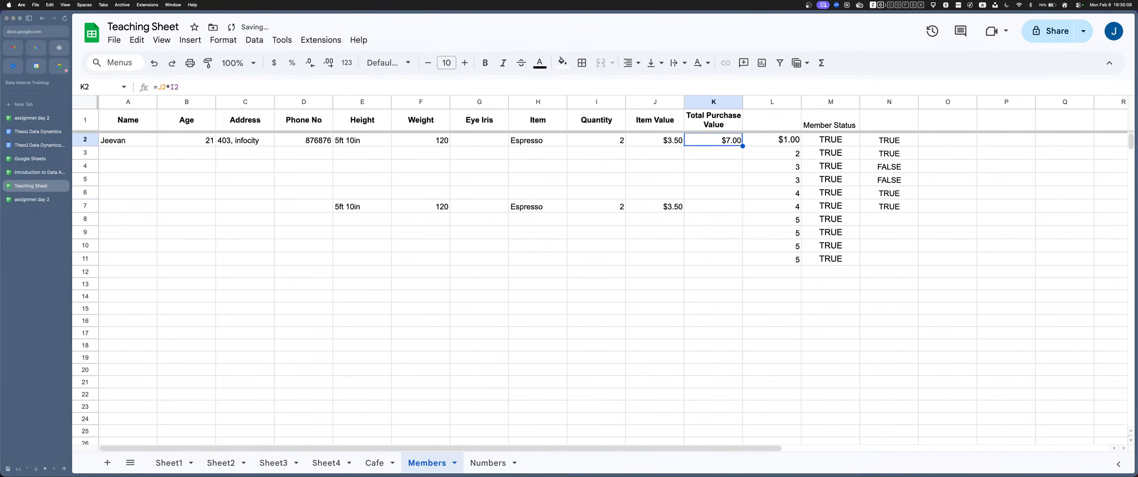
key("Left")
key("Left")
key("Left")
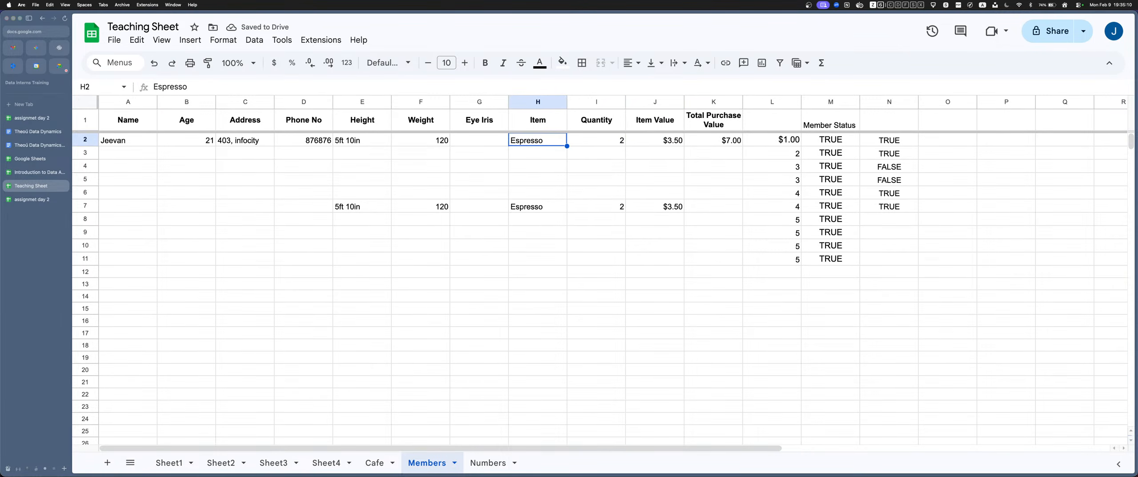
key("Left")
left_click(537, 206)
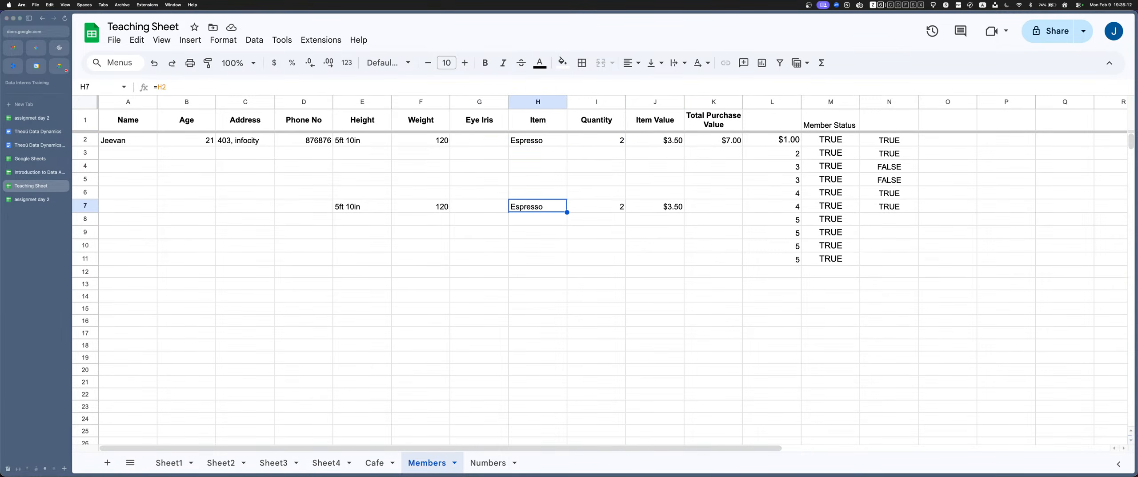
key("super+Up")
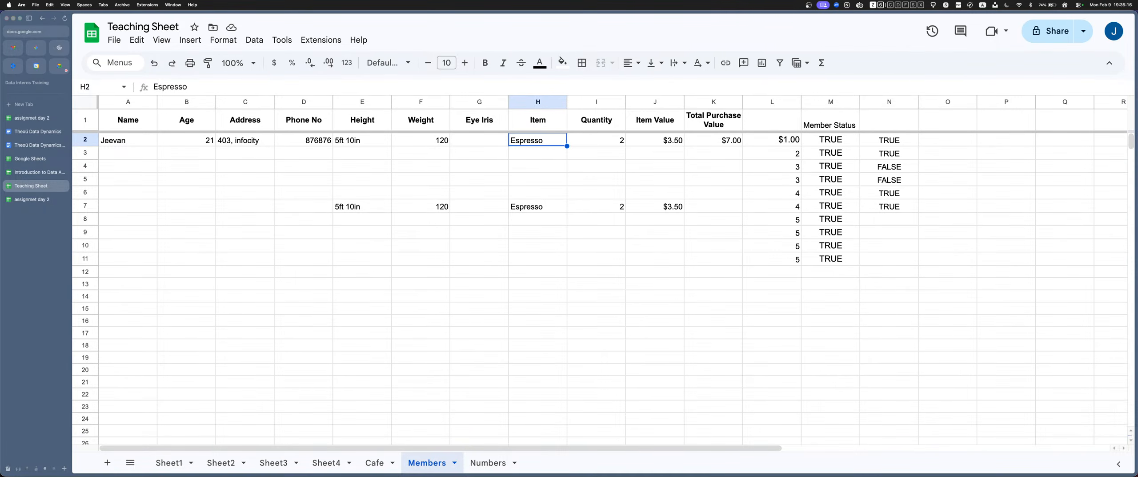
Open the Member Status formula in M2 and highlight its whole cross-sheet reference
left_click(830, 139)
key("Left")
key("Right")
key("Return")
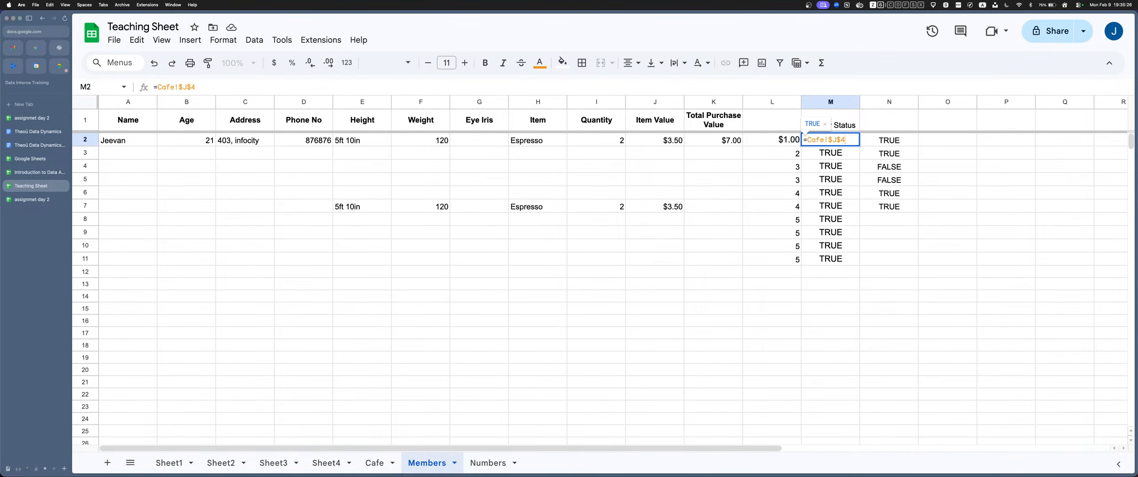
key("shift+Right")
key("shift+Right")
key("shift+Right")
key("shift+Right")
key("shift+Right")
key("shift+Right")
key("shift+Right")
key("shift+Right")
key("shift+Right")
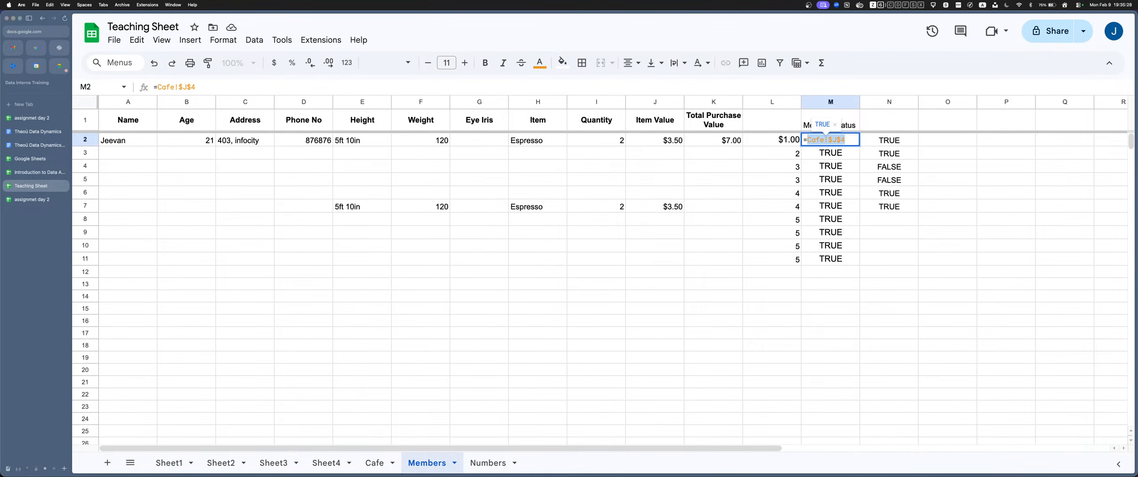
key("Right")
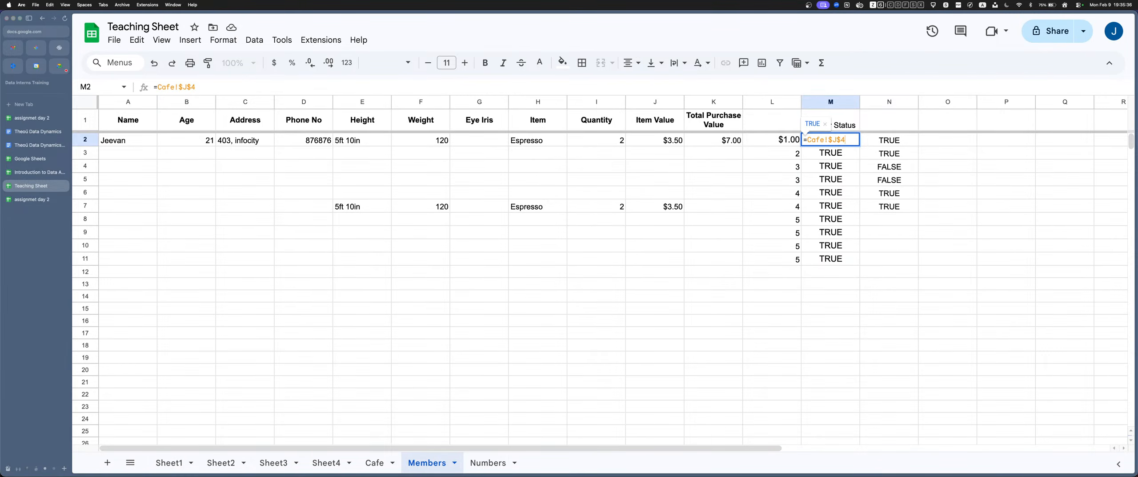
Highlight the sheet name, exclamation mark, column and row parts of the M2 reference one after another
key("shift+Right")
key("shift+Right")
key("shift+Right")
key("shift+Right")
key("Left")
key("shift+Right")
key("shift+Right")
key("shift+Right")
key("shift+Right")
key("Right")
key("shift+Right")
key("Right")
key("shift+Right")
key("shift+Right")
key("Right")
key("shift+Right")
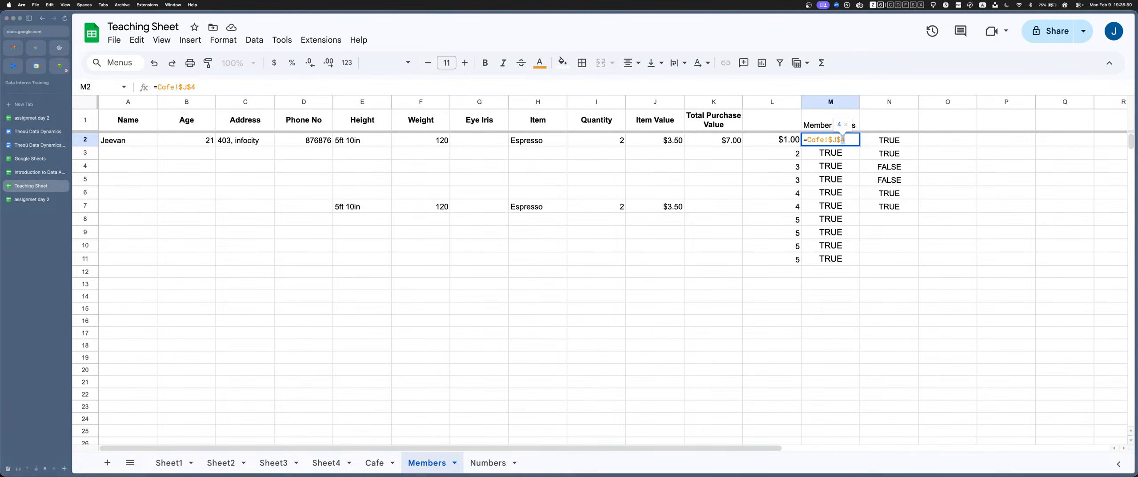
On the Cafe sheet, copy the topic list in D5:D13 to the empty area starting at F17
left_click(488, 463)
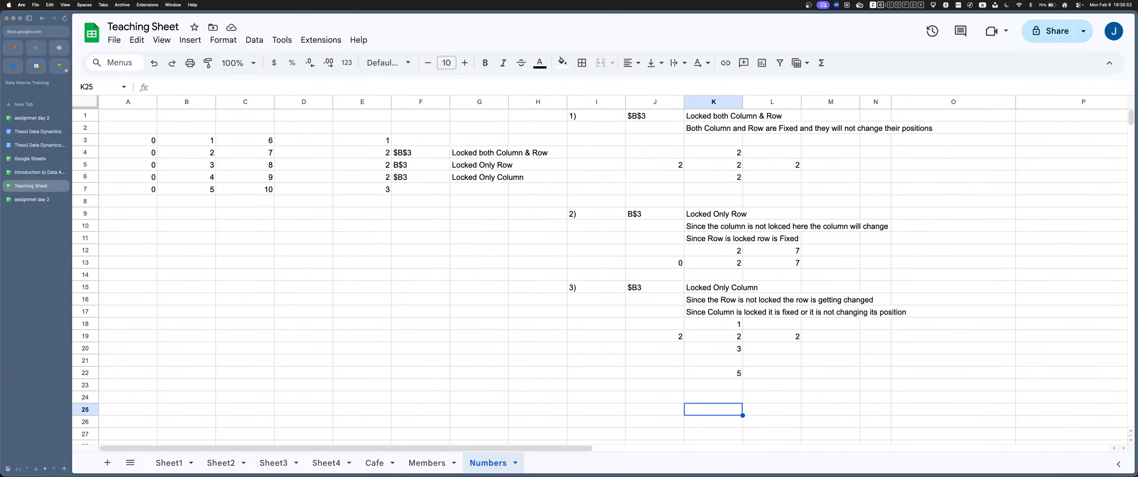
left_click(427, 462)
left_click(374, 462)
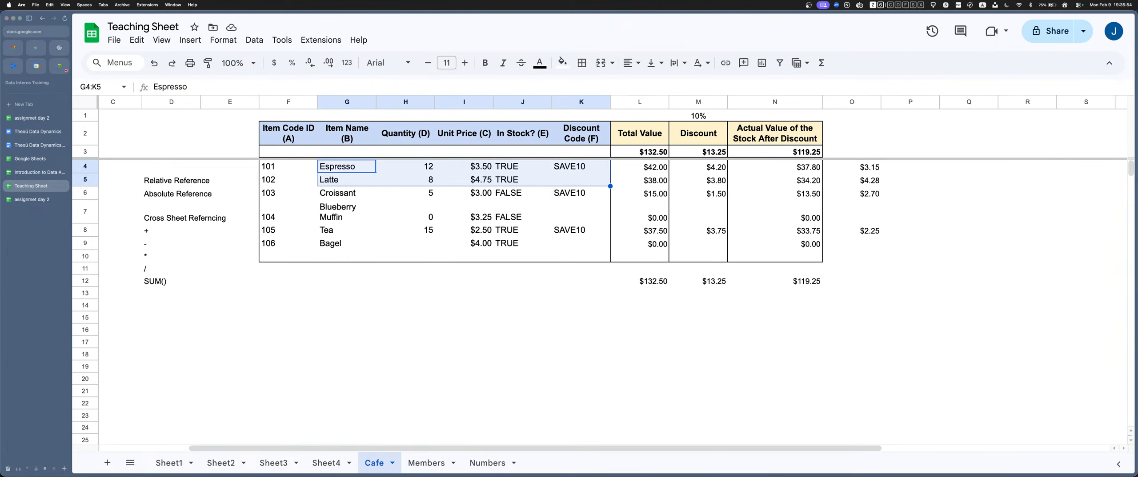
left_click_drag(171, 180, 171, 292)
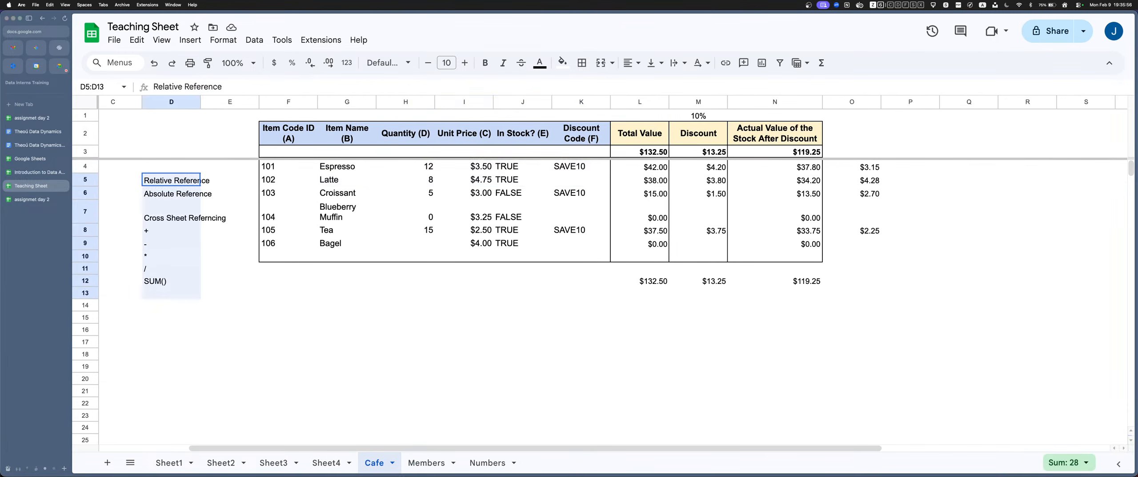
key("super+c")
left_click(289, 341)
key("super+v")
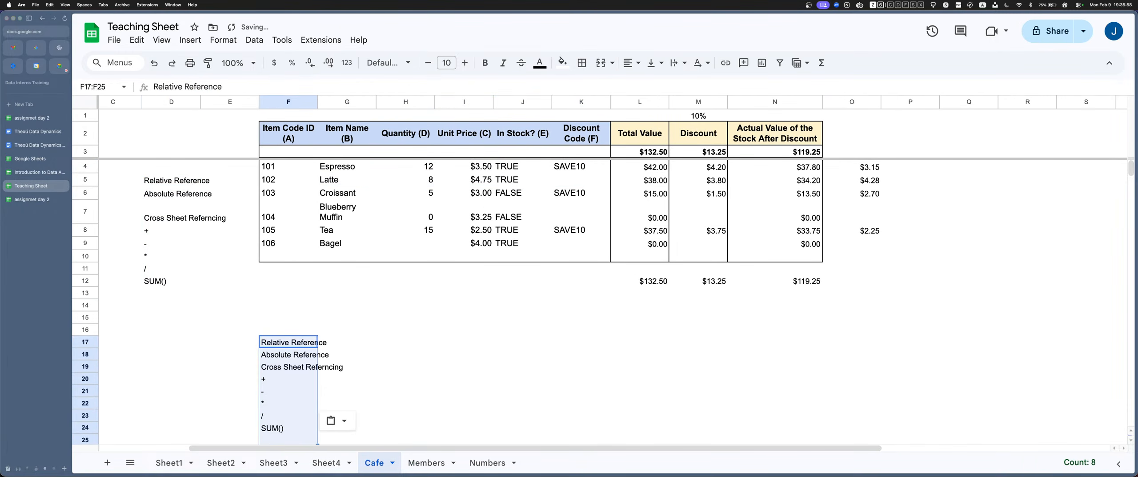
Enter the cross-sheet reference pattern "sheetname!ColumnNameRowName" in H19 beside the Cross Sheet Referncing entry
scroll(476, 302, "down", 1)
left_click(347, 342)
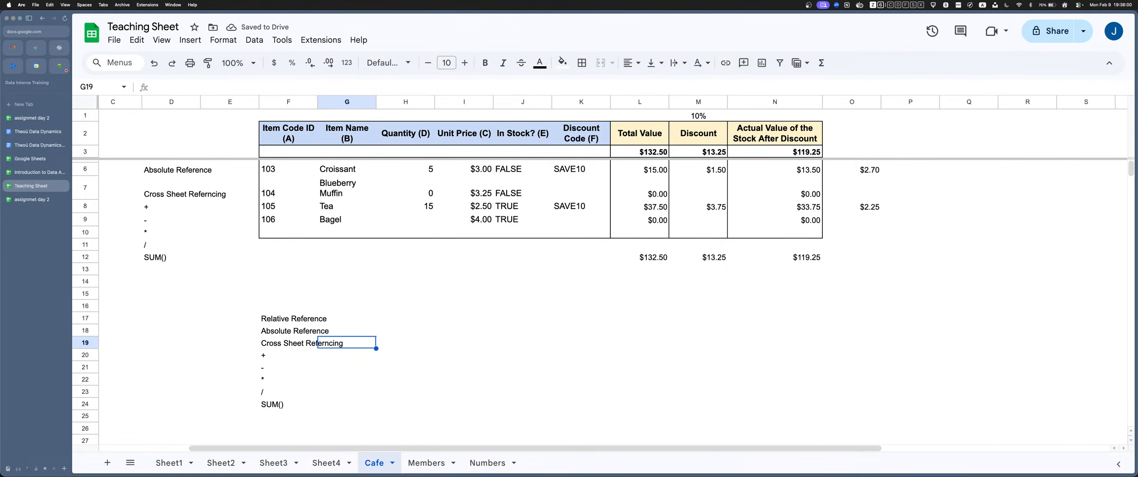
left_click(405, 342)
type("sh")
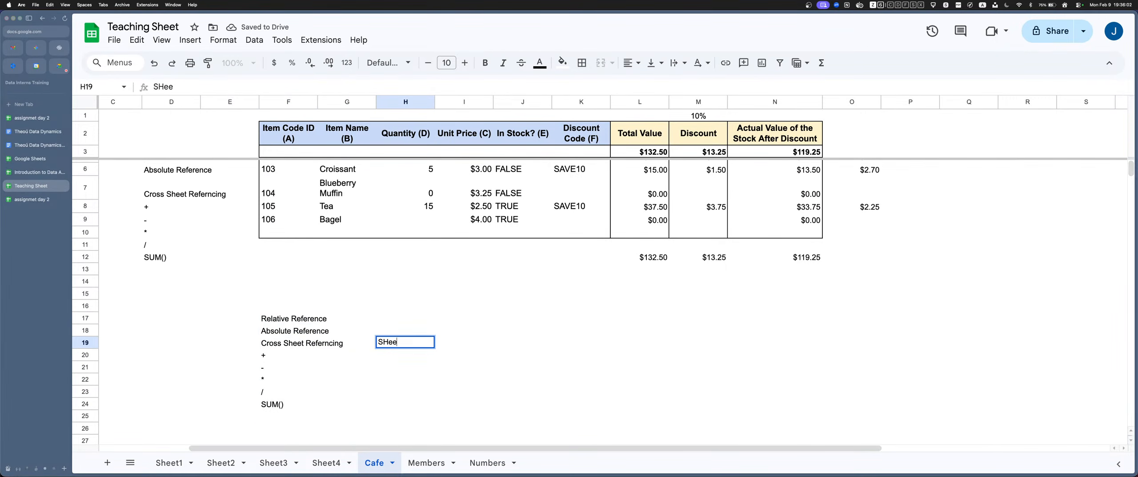
type("eetname")
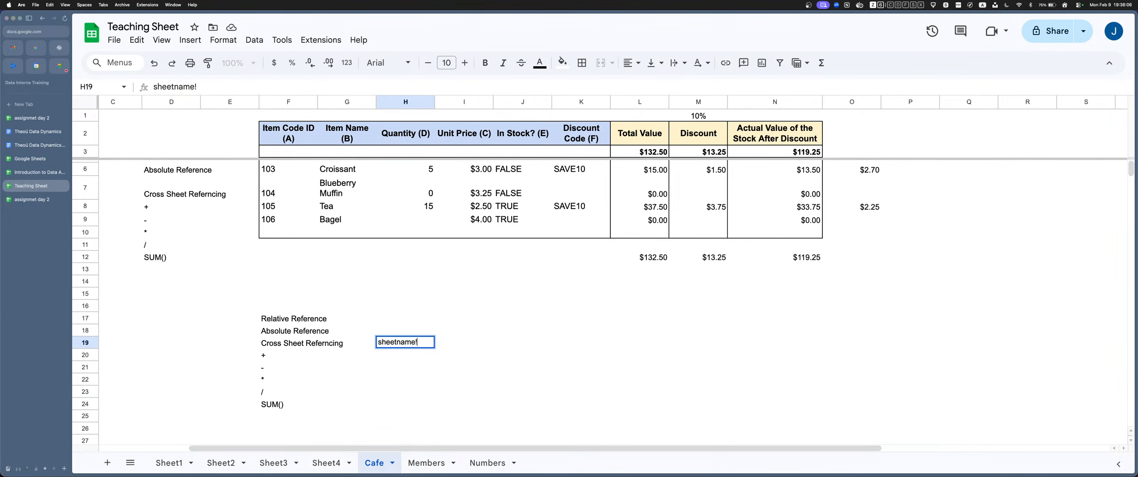
type("!Column")
type("Name")
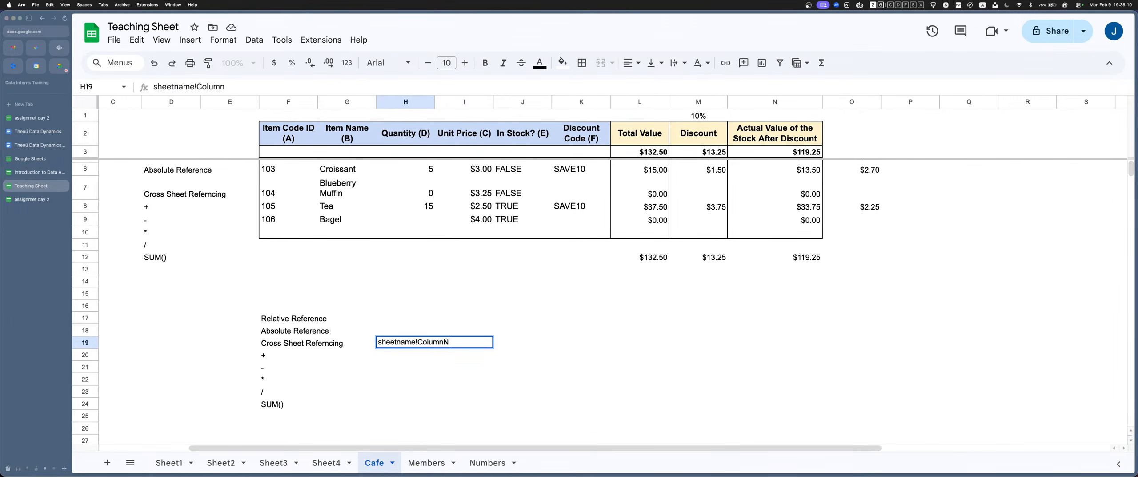
type("RowName")
key("Return")
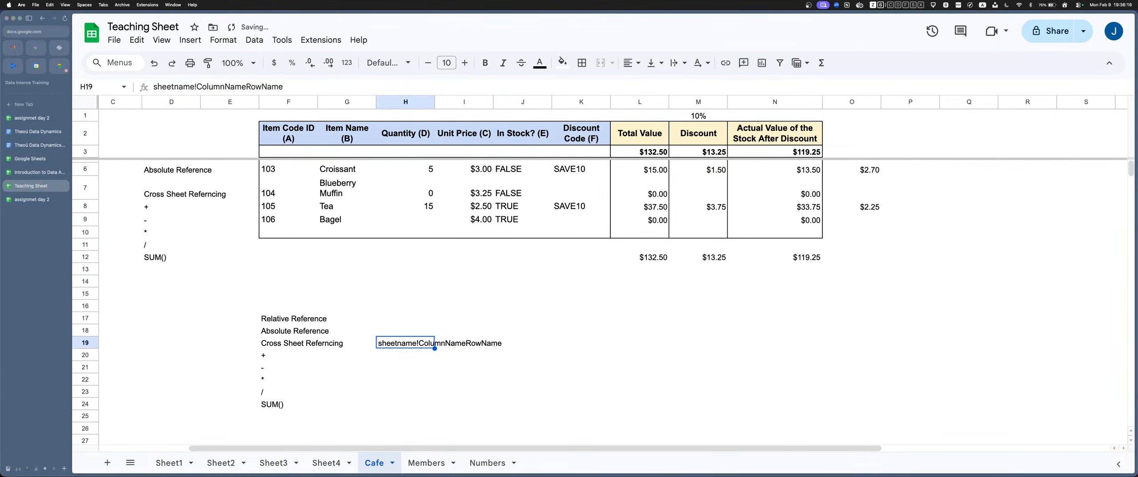
Copy the reference pattern from H19 to H20 and replace its sheet name part with "cafe"
key("Down")
key("ctrl+v")
key("Return")
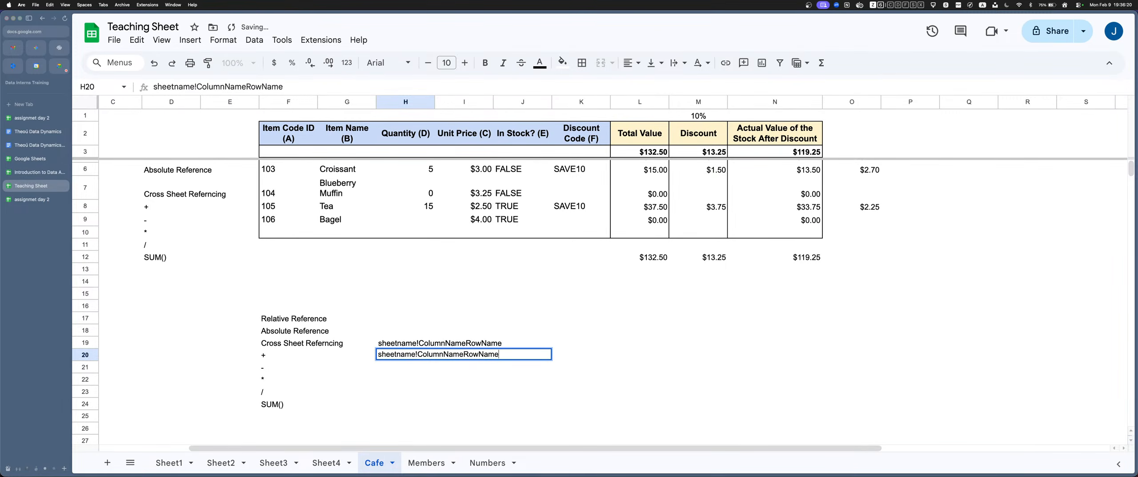
key("shift+Right")
key("shift+Right")
key("shift+Right")
key("shift+Right")
key("shift+Right")
key("shift+Right")
key("shift+Right")
key("shift+Right")
key("shift+Right")
type("cafe")
Replace the ColumnName part of the pattern in H20 with "G"
key("Right")
key("shift+Right")
key("shift+Right")
key("shift+Right")
key("shift+Right")
key("shift+Right")
key("shift+Right")
key("shift+Right")
key("shift+Right")
key("shift+Right")
key("shift+Right")
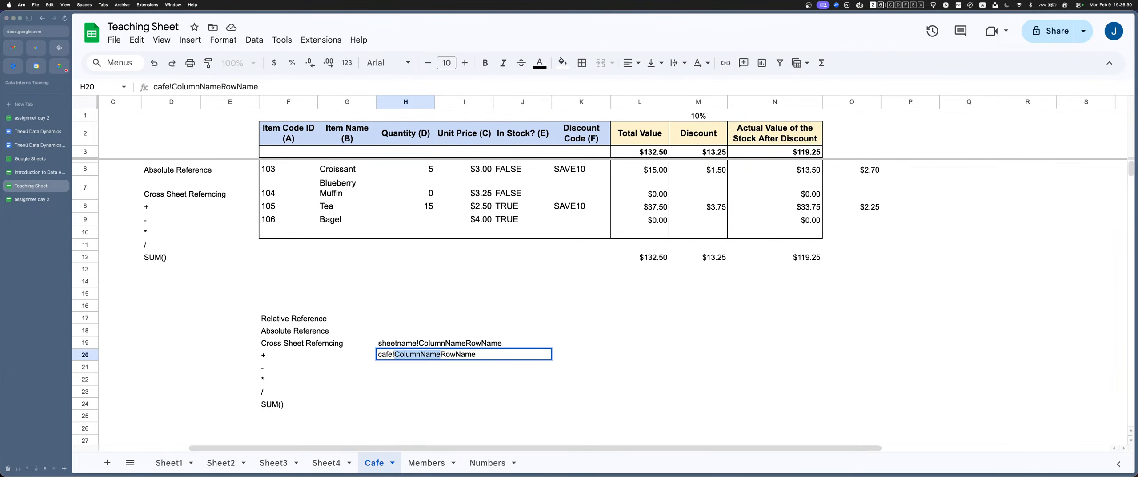
type("G")
Replace the RowName part in H20 with "6" so the example reads "cafe!G6"
key("shift+Right")
key("shift+Right")
key("shift+Right")
key("shift+Right")
key("shift+Right")
key("shift+Right")
key("shift+Right")
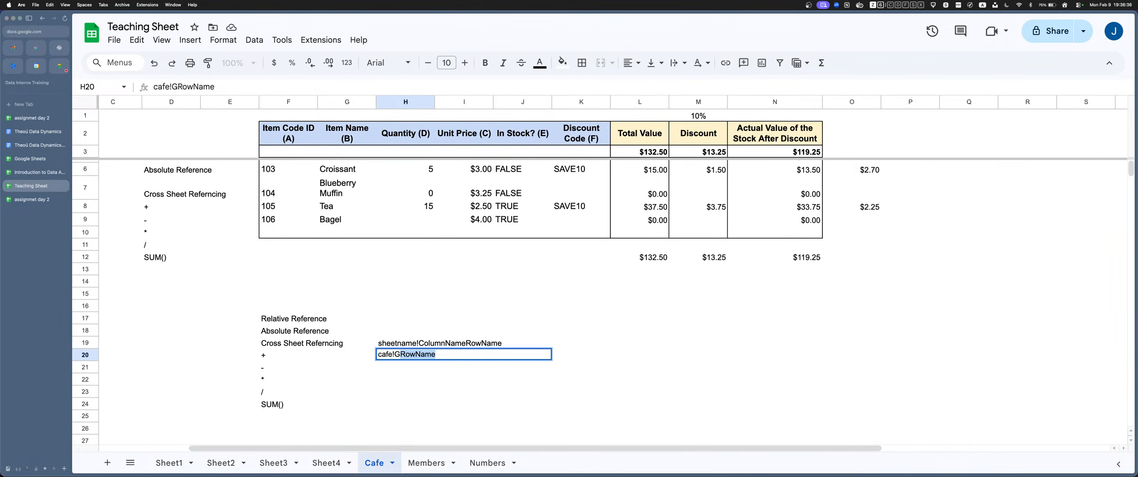
type("6")
key("Return")
key("Up")
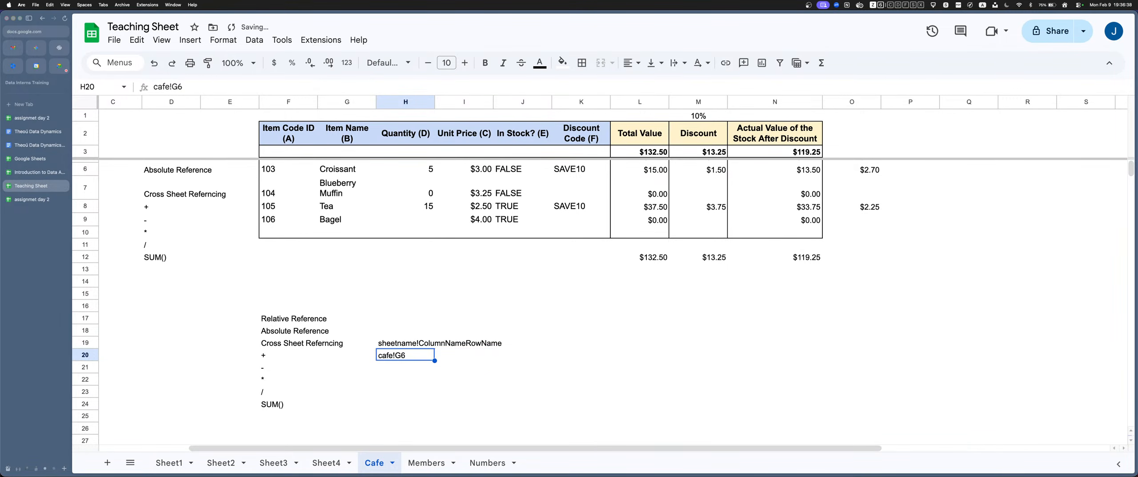
Change the example in H20 to "Cafe!G6" with a capitalised sheet name
key("Escape")
type("Cafe!G6")
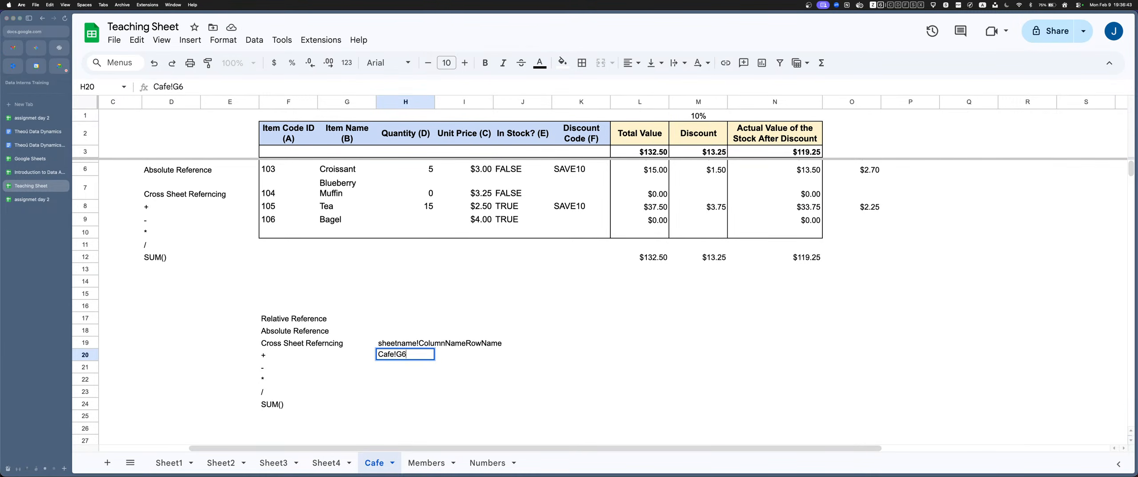
key("Return")
key("Up")
Change the sheet name in H20 back to lowercase so the example reads "cafe!G6"
key("Return")
key("super+a")
key("Left")
key("Right")
key("BackSpace")
type("c")
key("Return")
key("Up")
key("Return")
key("super+a")
key("Return")
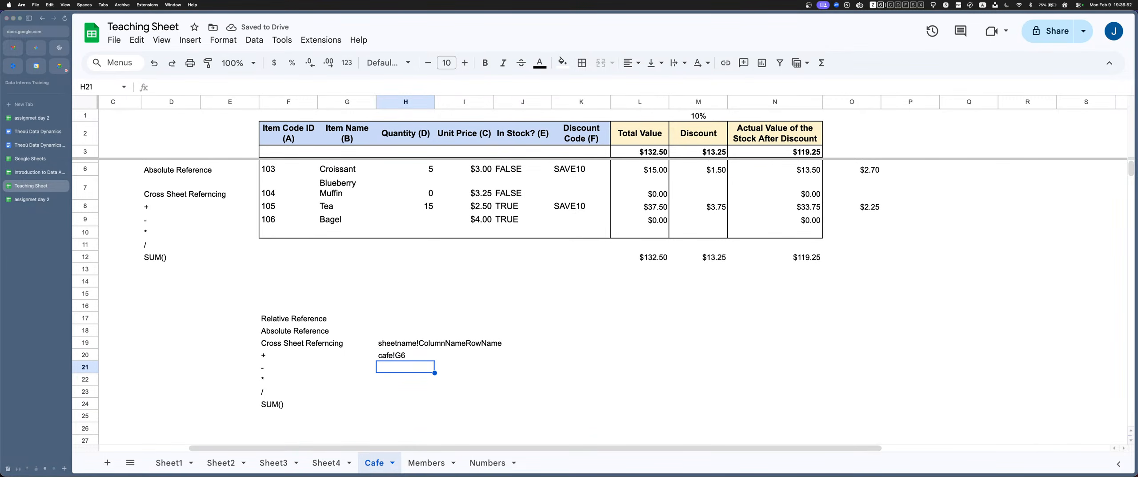
Enter the cross-sheet formula =Cafe!G6 in cell F14 of the Members sheet
left_click(426, 463)
key("Return")
key("Escape")
key("Right")
key("Right")
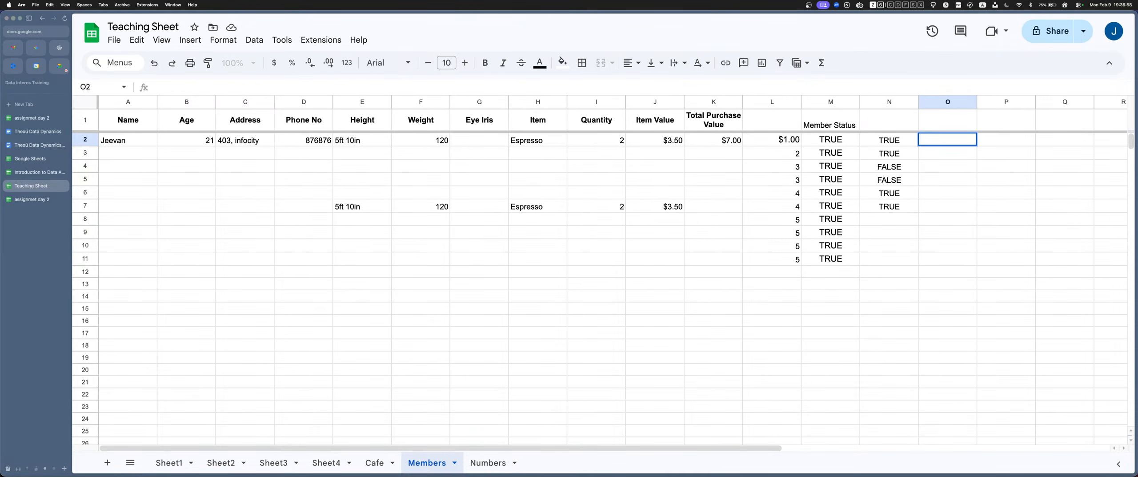
left_click(420, 297)
key("Return")
type("=Cafe!$J$4")
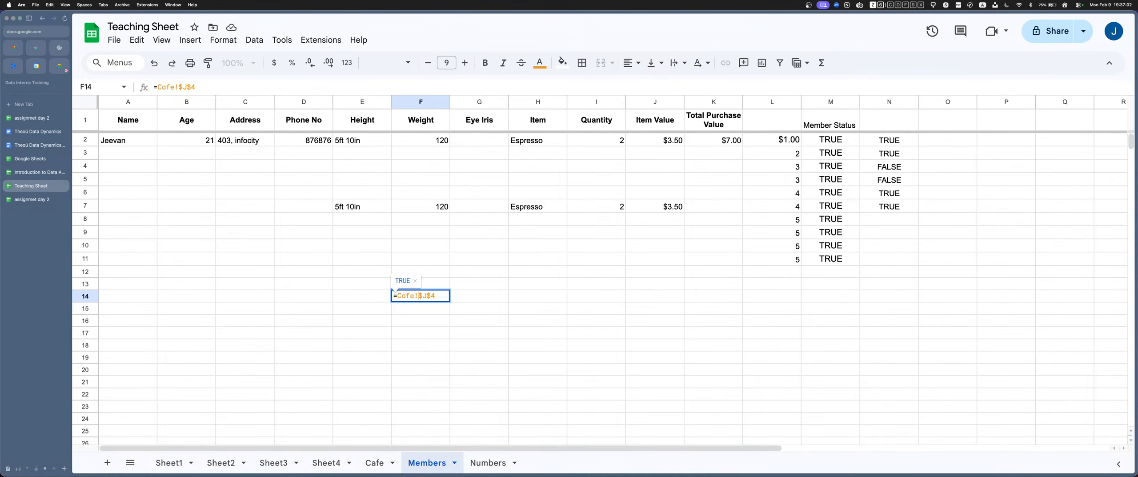
key("Delete")
key("Delete")
key("Delete")
key("Delete")
type("G6")
key("Return")
Change the sheet name in F14's formula to lowercase so it reads =cafe!G6
key("Up")
key("Return")
key("Left")
key("Left")
key("Left")
key("Left")
key("Left")
key("Left")
key("BackSpace")
type("c")
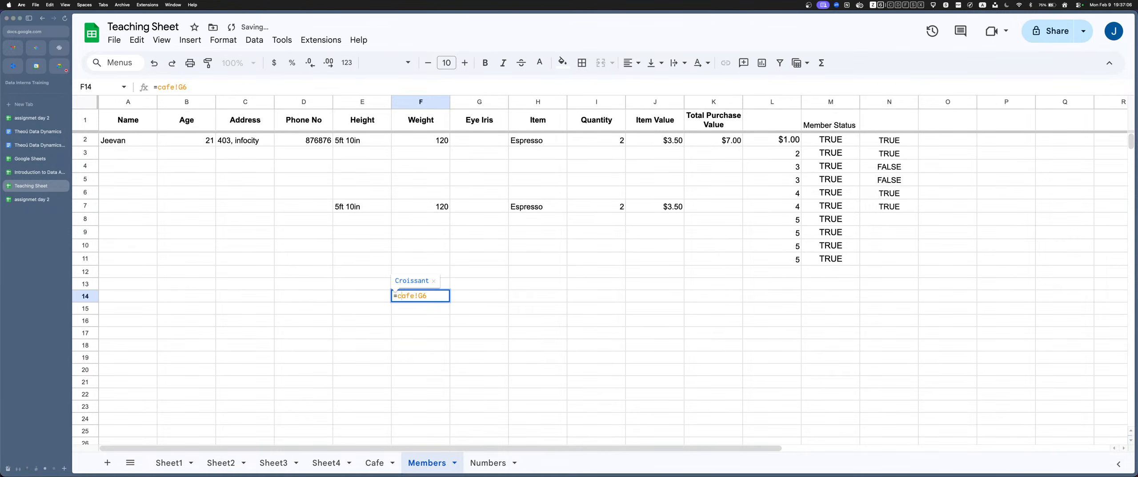
key("Return")
key("Up")
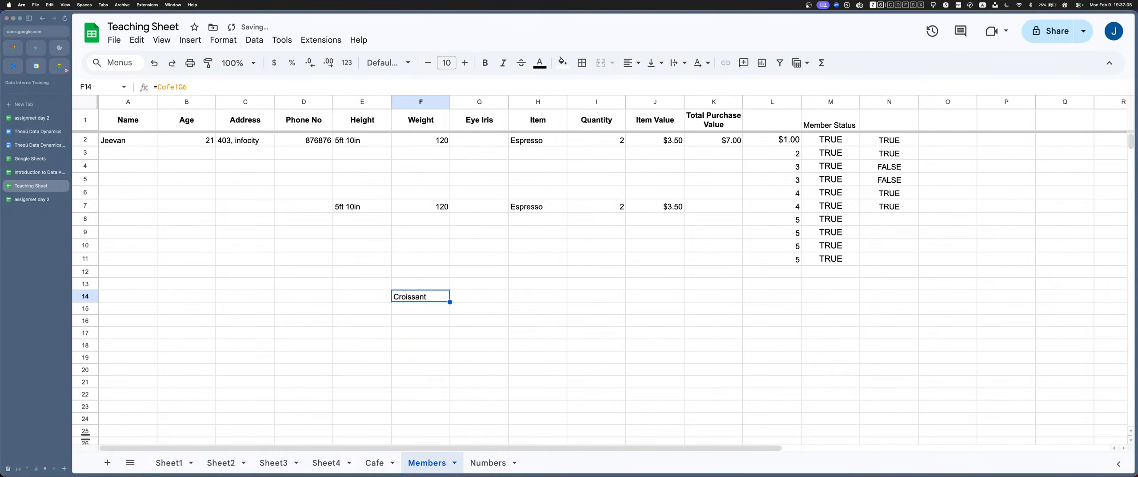
Add a new sheet after Members and try naming it "Cafe" and "cafe", leaving its default name in place
left_click(107, 462)
double_click(484, 462)
type("Cafe")
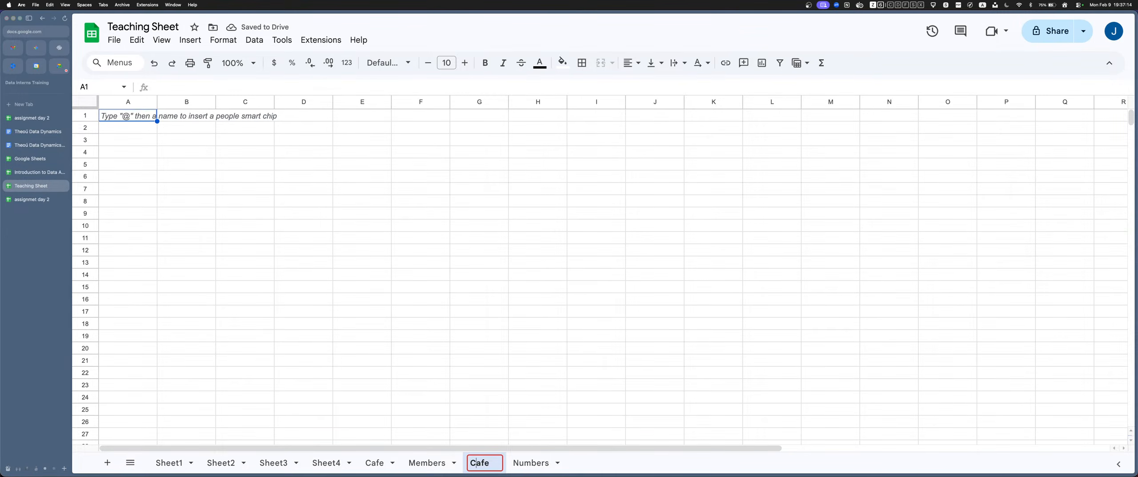
type("c")
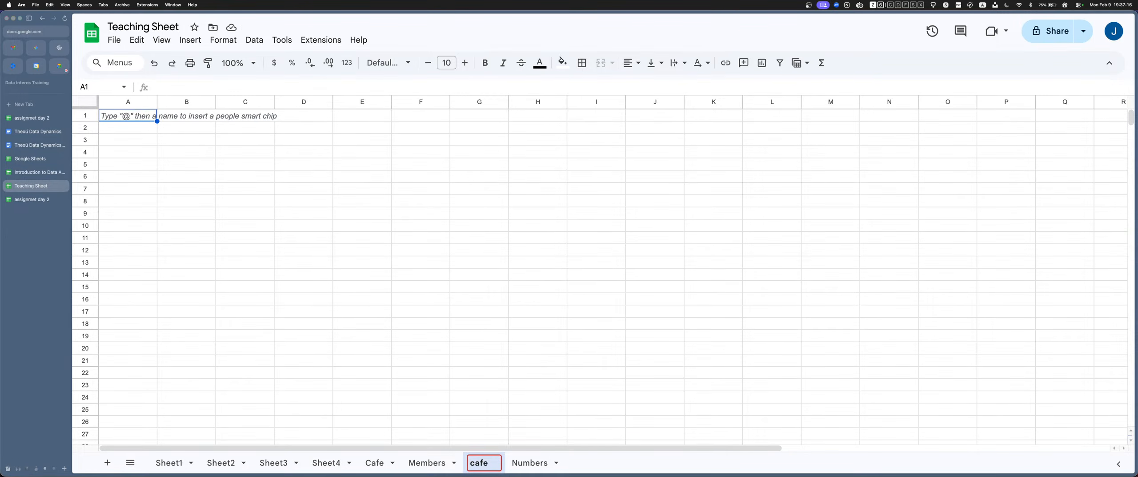
key("super+a")
key("Right")
key("super+a")
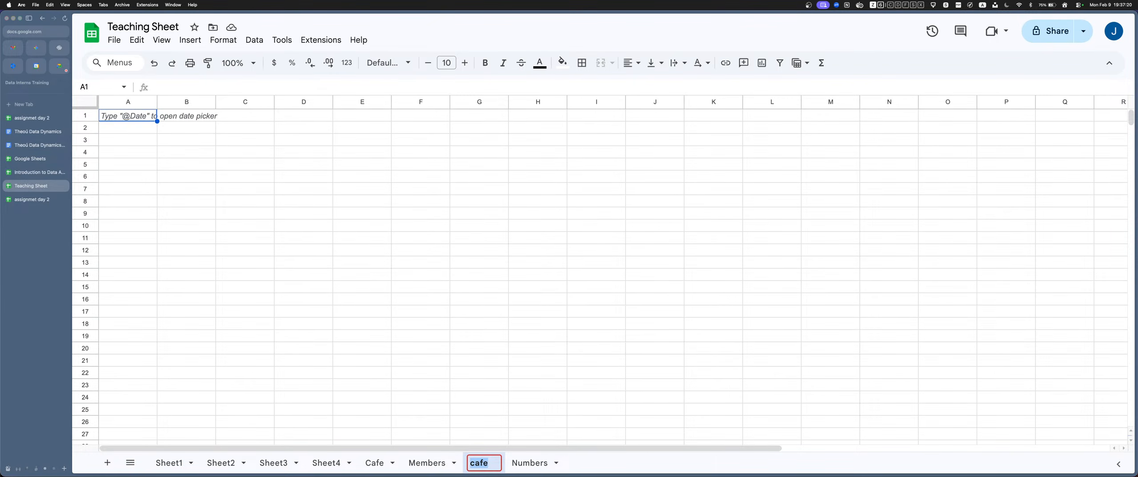
key("Right")
key("super+a")
key("Right")
key("super+a")
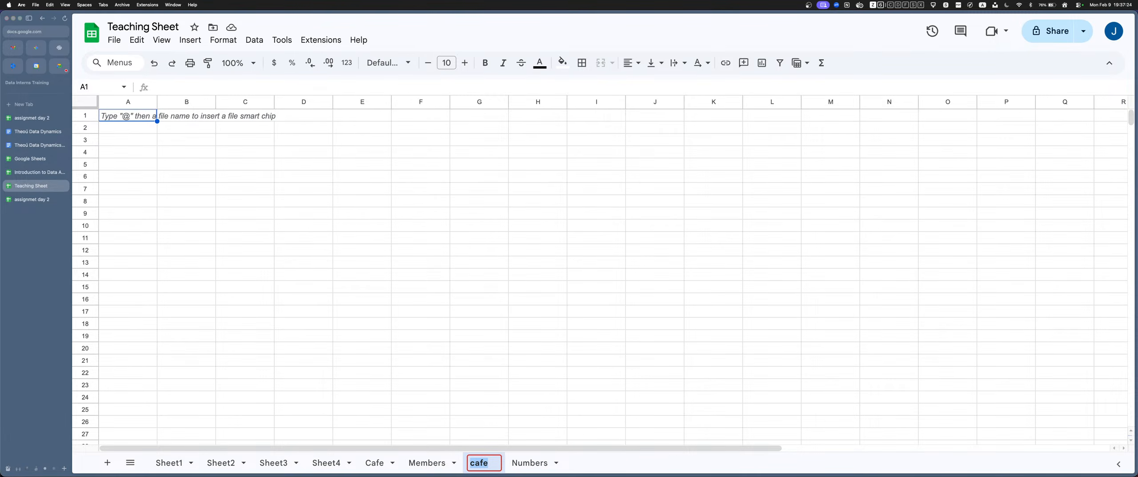
key("Escape")
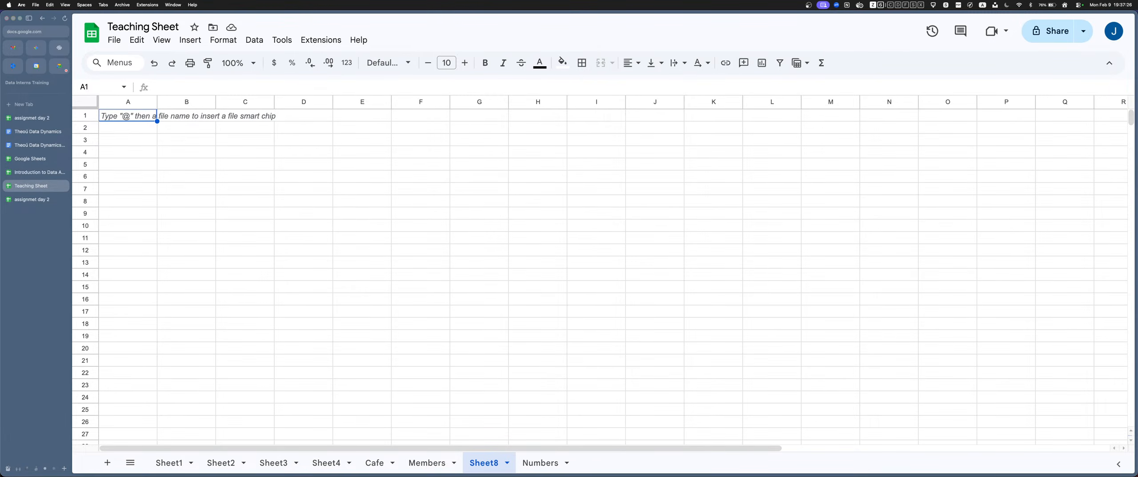
Return to the Cafe sheet and examine the column and row parts of the cafe!G6 example in H20
key("alt+Up")
key("alt+Up")
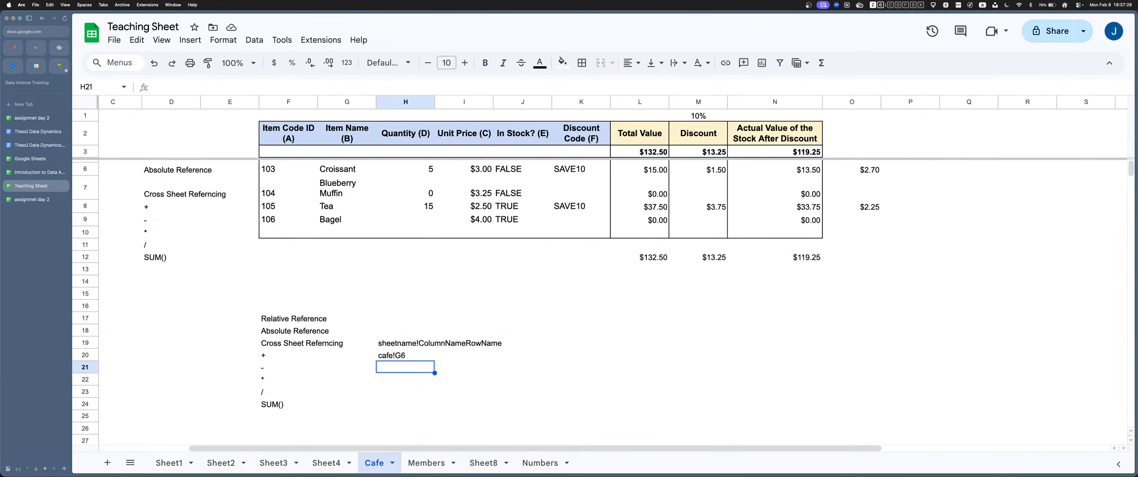
key("Up")
key("Return")
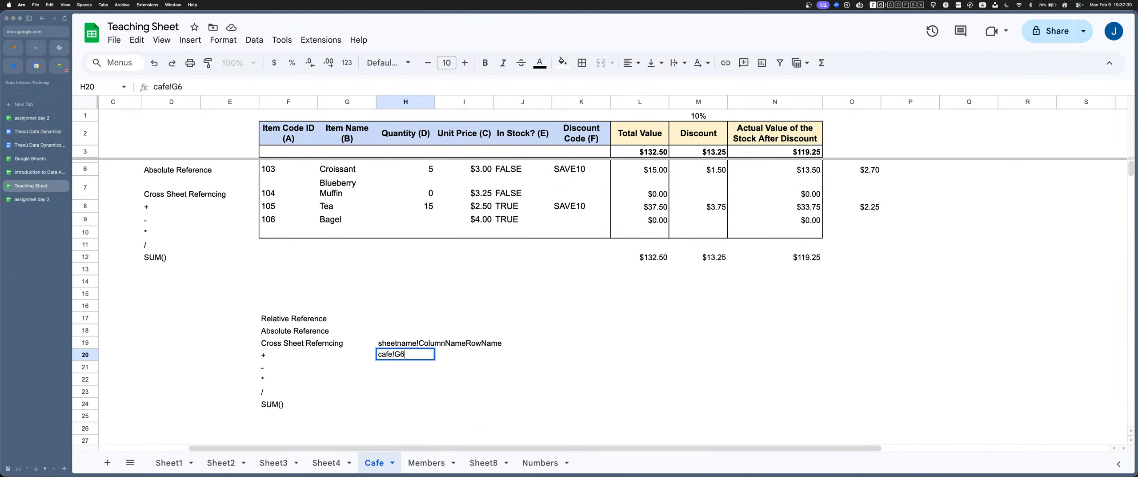
key("shift+Right")
key("shift+Right")
key("Left")
key("Right")
key("alt+shift+Left")
key("Right")
key("Return")
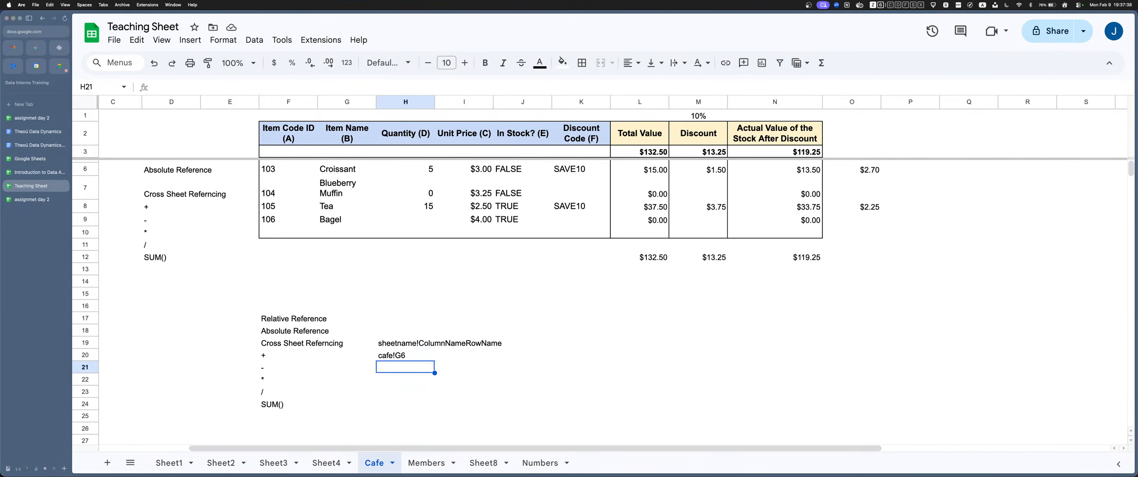
Locate the Croissant cell G6 in column G, which the example reference points to
left_click(347, 170)
scroll(347, 169, "up", 1)
left_click(347, 101)
left_click(346, 192)
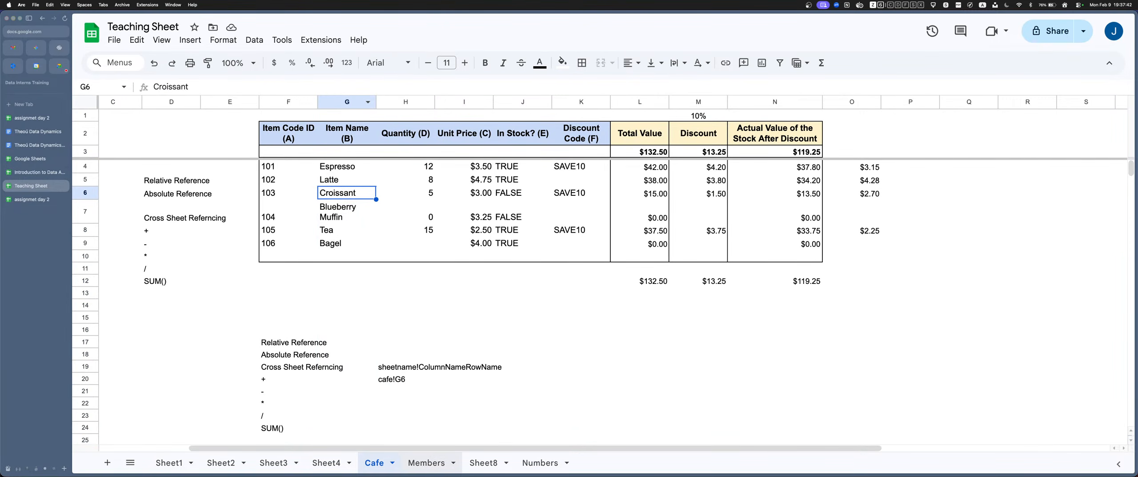
Examine the Cafe!G6 reference in F14 of the Members sheet and compare it with the Cafe sheet
left_click(426, 462)
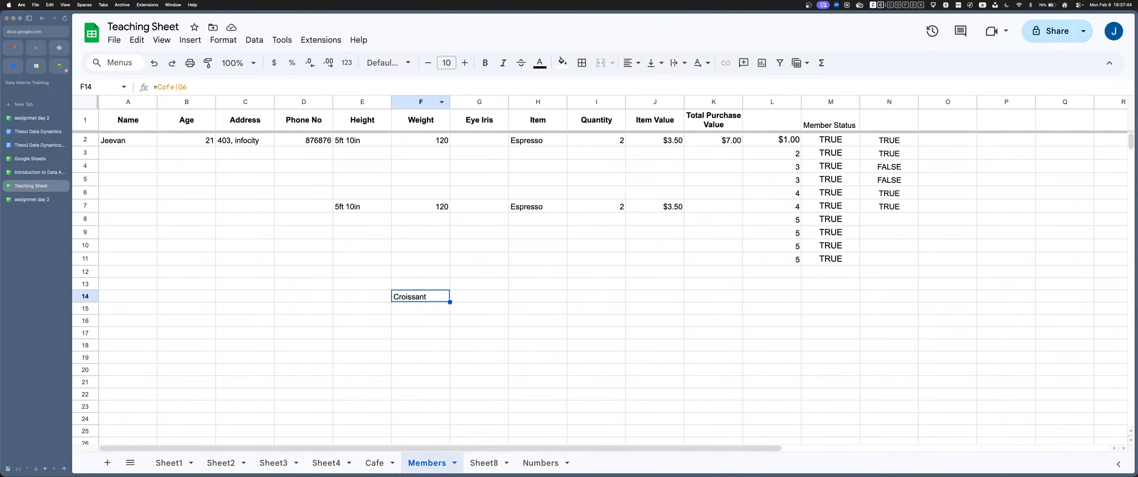
key("Return")
key("Right")
key("shift+Right")
key("shift+Right")
key("shift+Right")
key("shift+Right")
key("shift+Right")
key("shift+Right")
key("shift+Right")
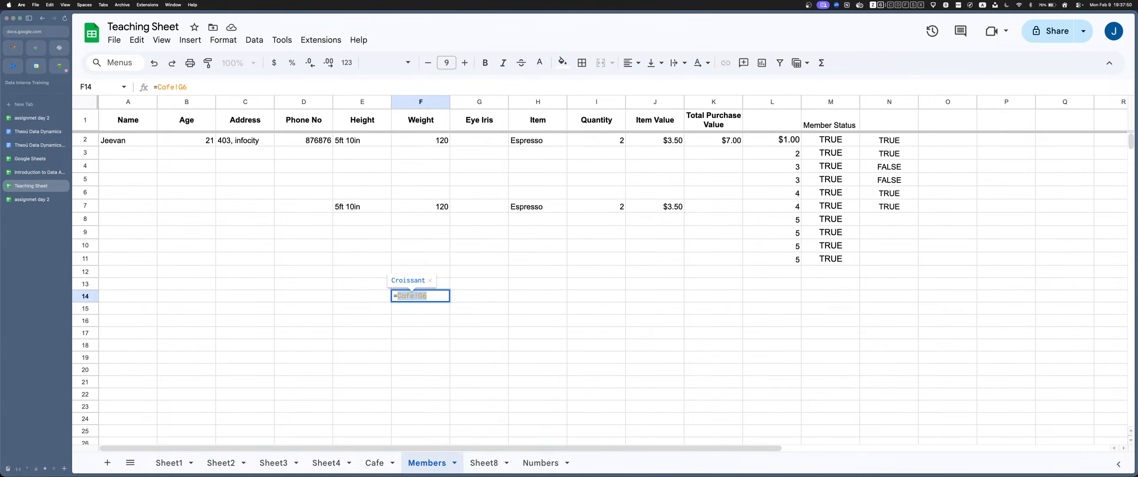
left_click(375, 462)
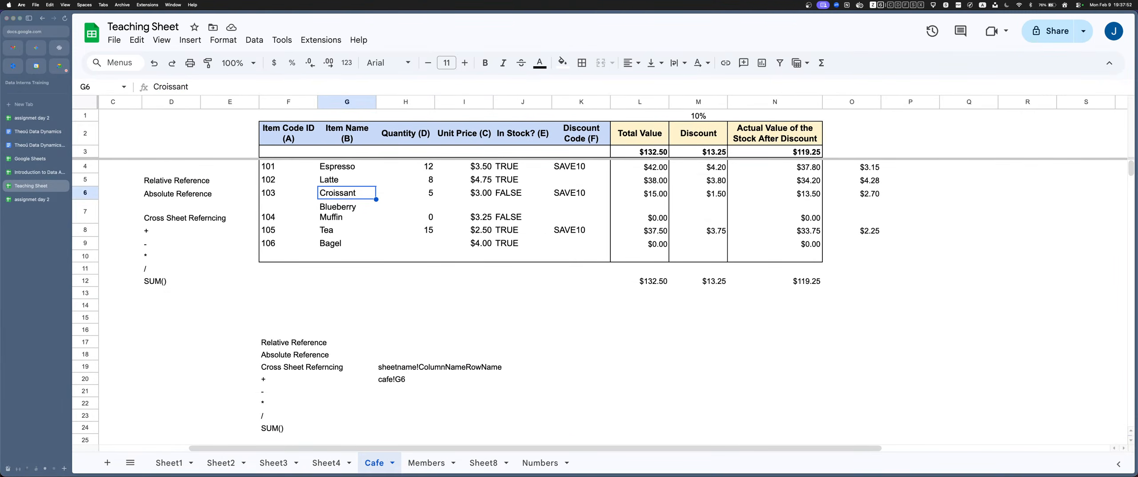
left_click(427, 463)
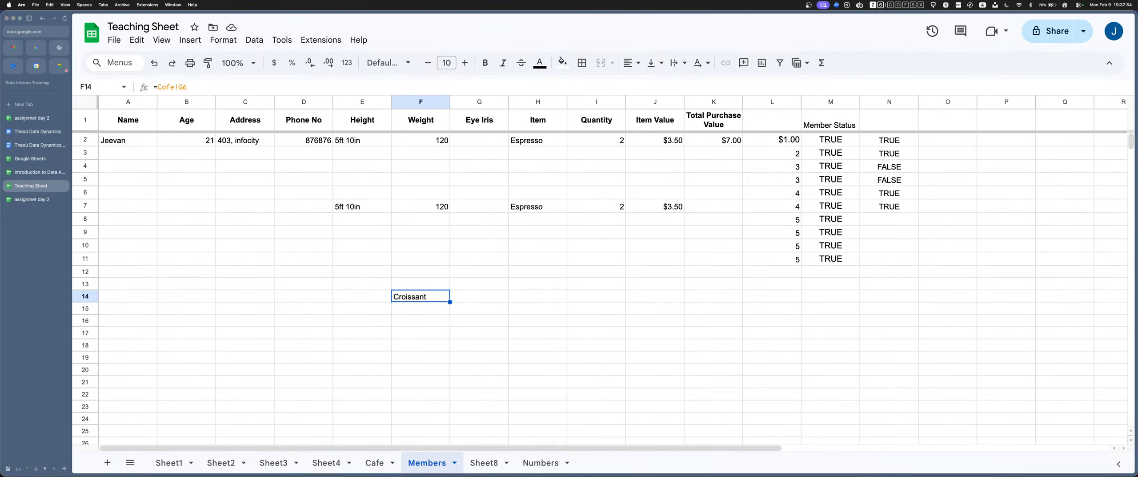
Lock both the column and row in F14's formula so it reads =Cafe!$G$6
double_click(423, 296)
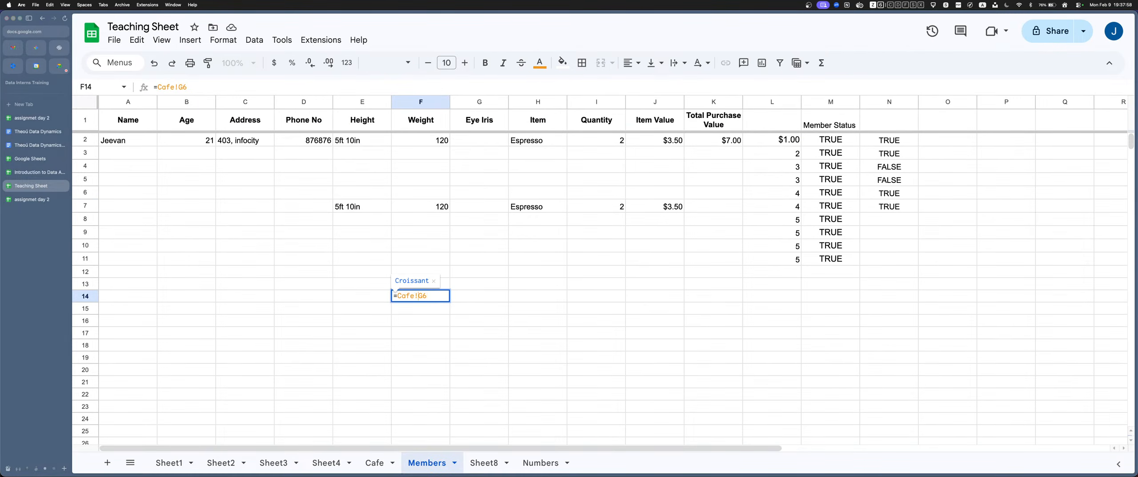
type("$G$")
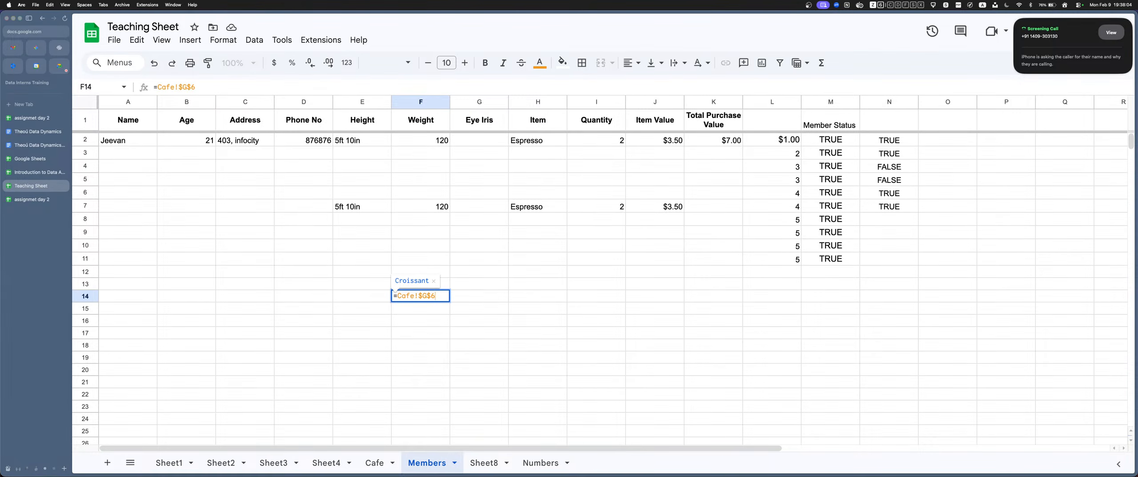
key("Return")
key("Up")
key("Return")
left_click(396, 295)
key("Return")
key("Up")
Copy the F14 formula into the surrounding cells G14, H14, E14, F13 and F15
key("ctrl+c")
key("Right")
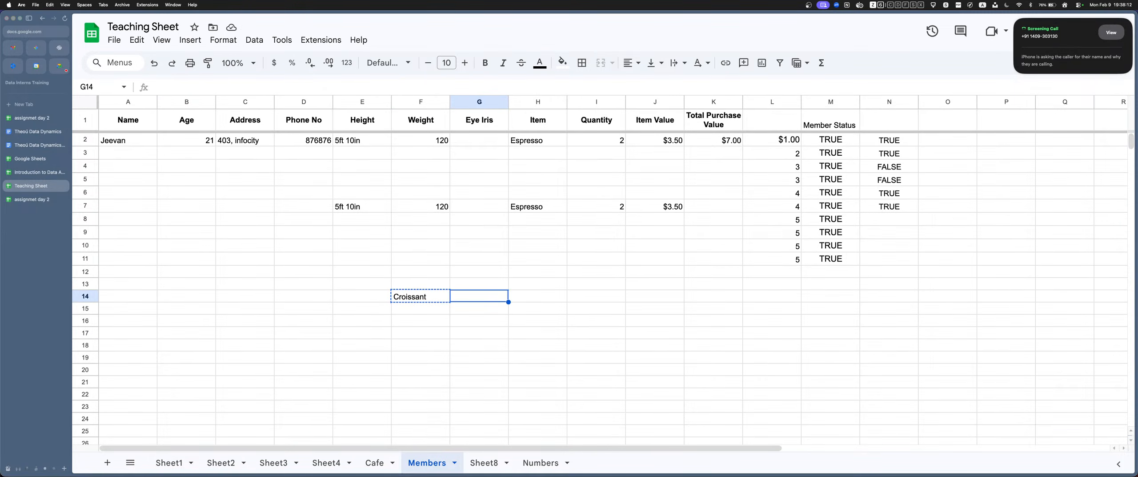
key("ctrl+v")
key("Right")
key("ctrl+v")
key("Left")
key("Left")
key("ctrl+c")
key("Left")
key("ctrl+v")
key("Right")
key("Up")
key("ctrl+v")
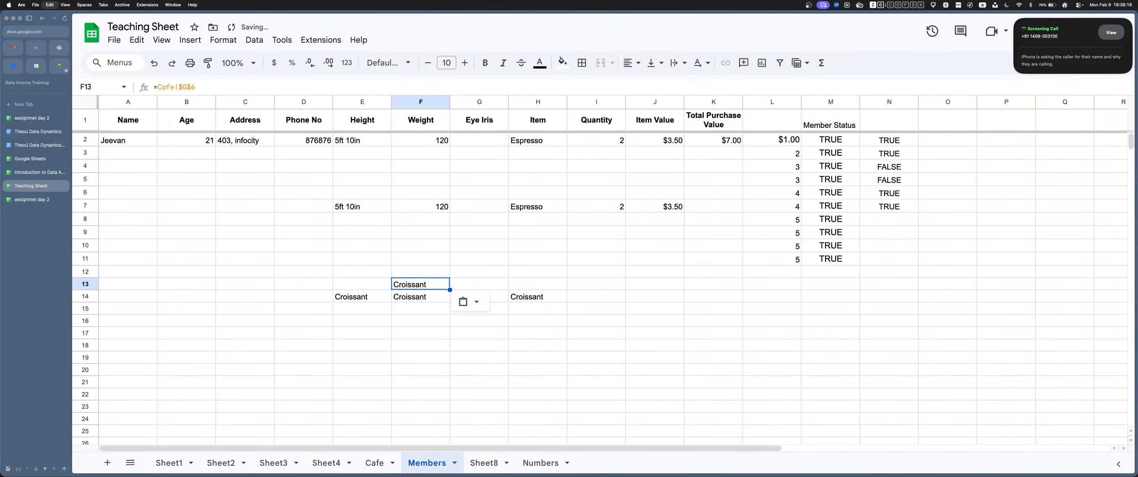
key("Down")
key("Down")
key("ctrl+v")
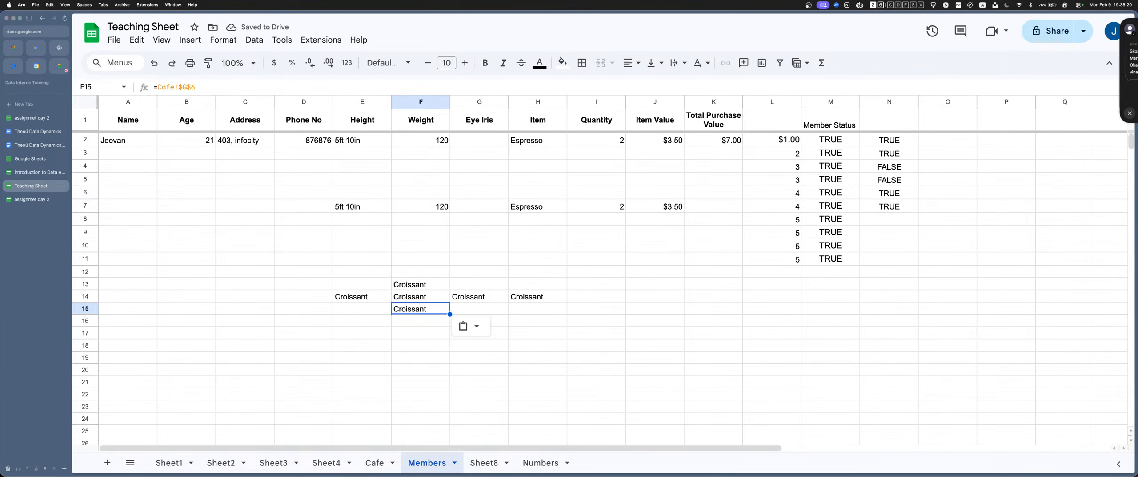
Examine the locked reference in the copied formulas around F14
key("Up")
key("Up")
key("Up")
key("Down")
key("Down")
key("Return")
key("Return")
key("Return")
key("Return")
key("Up")
key("shift+Left")
key("Up")
key("Left")
key("Return")
key("Return")
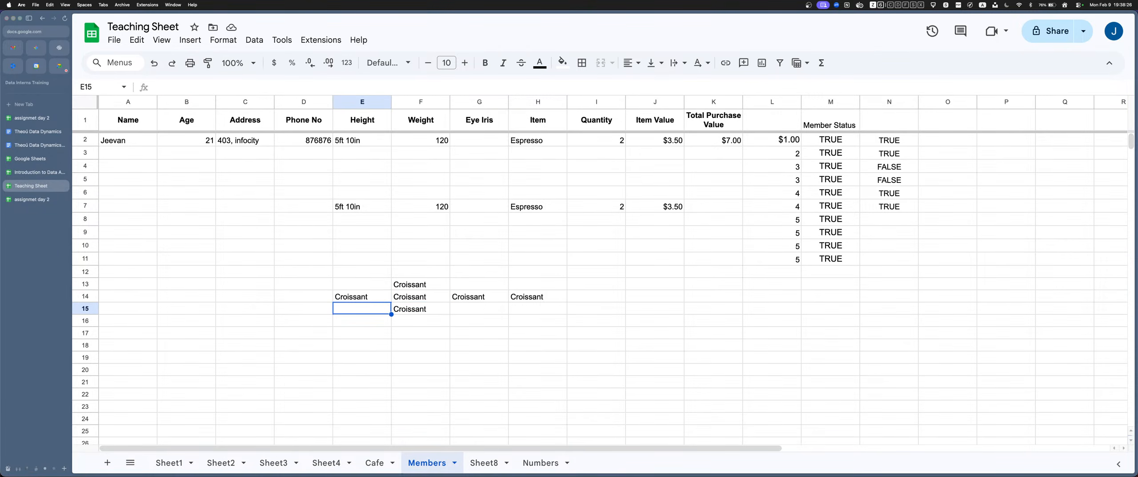
key("Up")
key("Right")
key("Return")
key("Return")
Copy the formula text =Cafe!$G$6 from F14 into cell F18
key("Up")
key("Return")
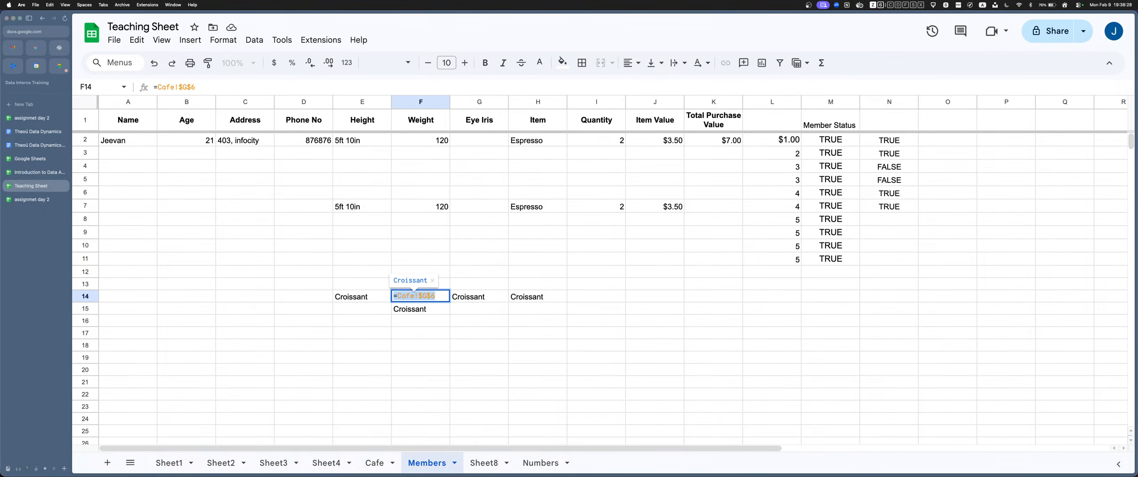
key("Return")
key("Down")
key("Down")
key("Down")
key("Down")
key("Up")
key("Return")
key("super+v")
key("Return")
key("Up")
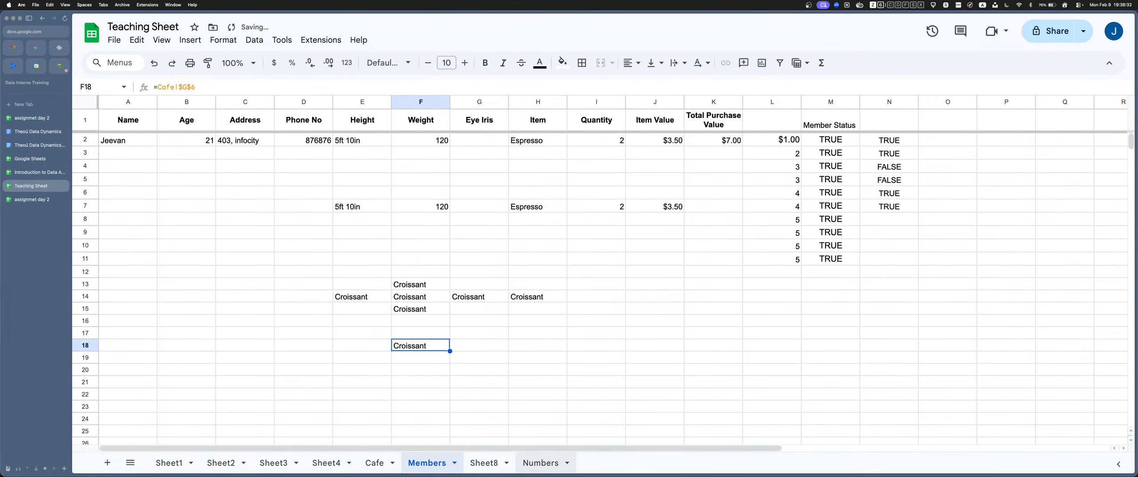
Copy the "Locked both Column & Row" heading from the Numbers sheet into F11 of the Members sheet
left_click(484, 462)
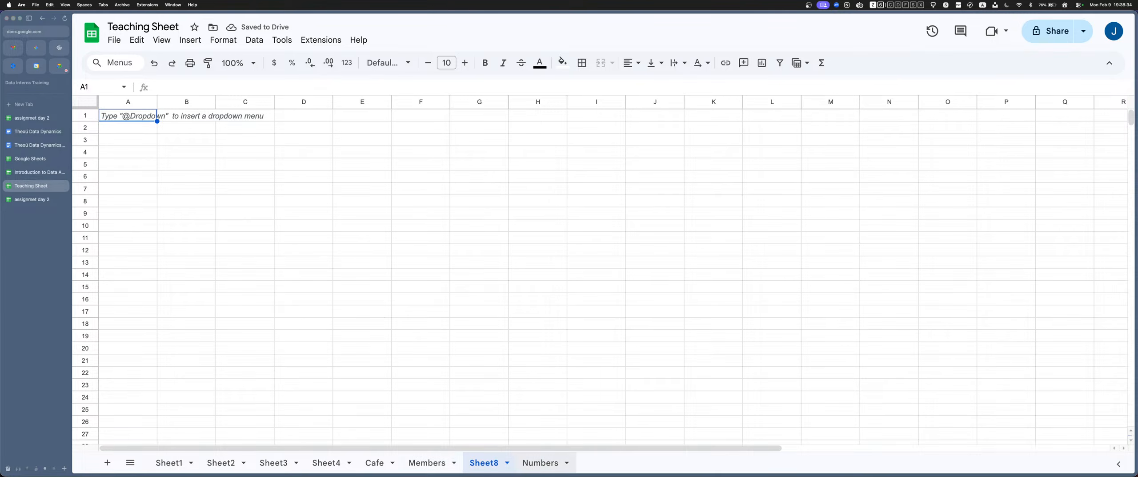
left_click(540, 463)
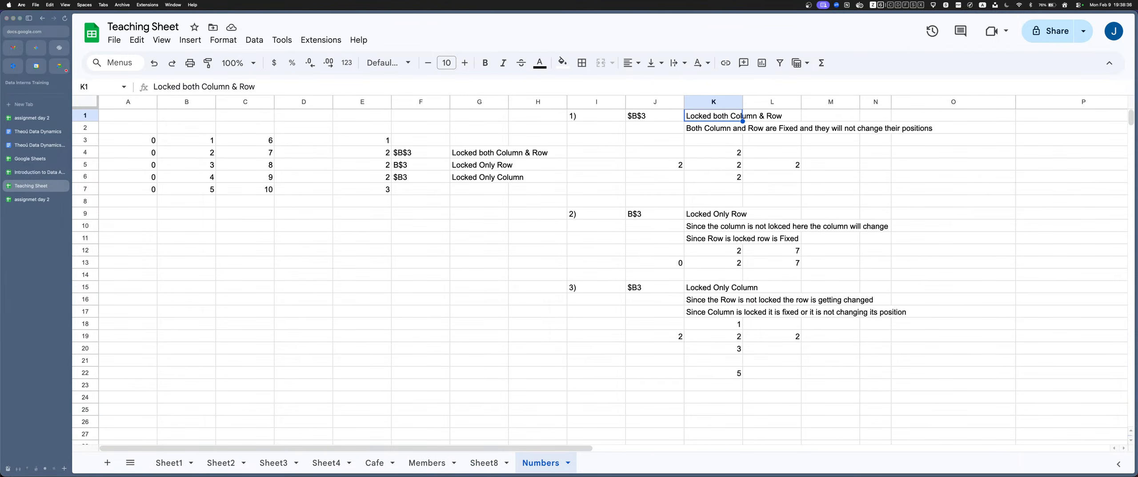
left_click(426, 463)
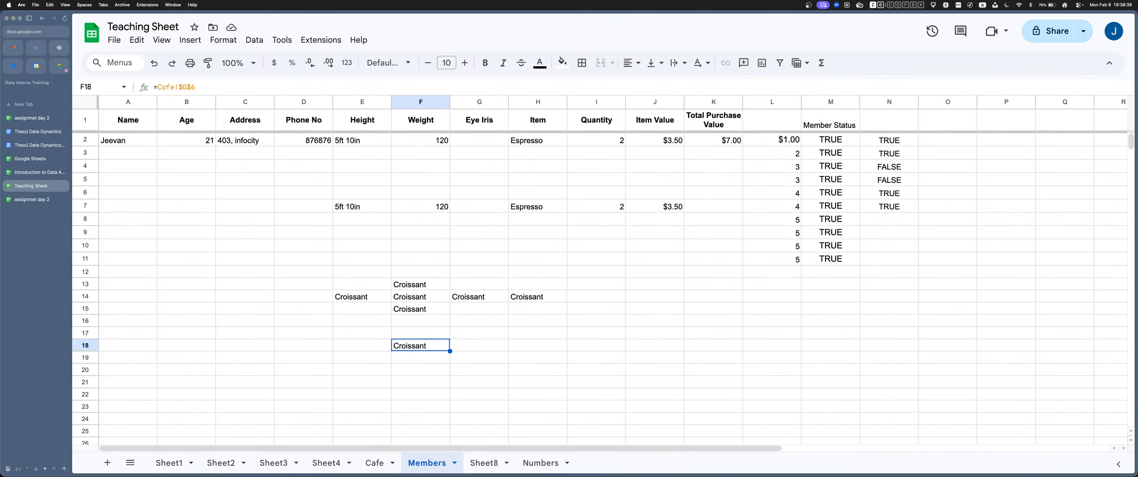
left_click(420, 259)
key("super+v")
left_click(362, 258)
type("1")
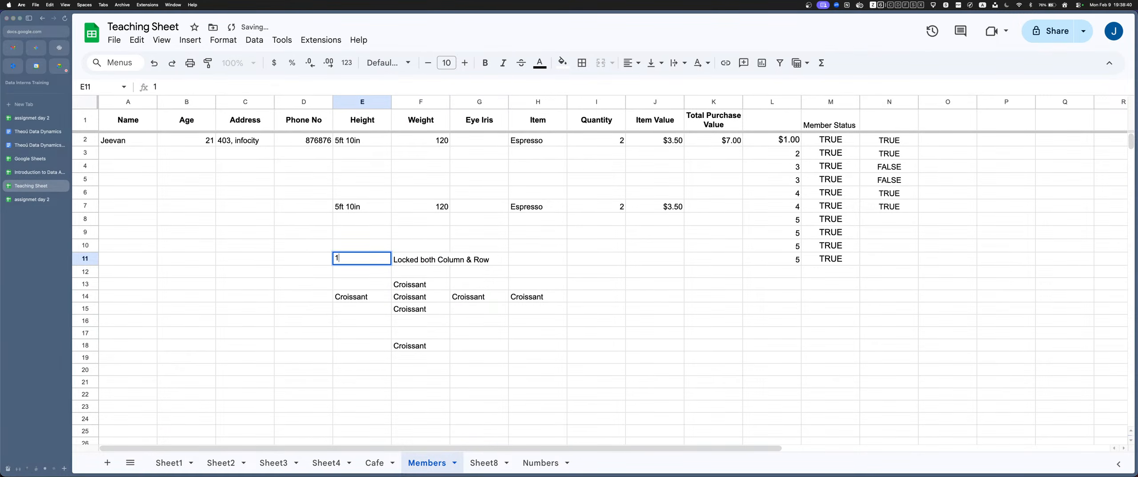
key("Escape")
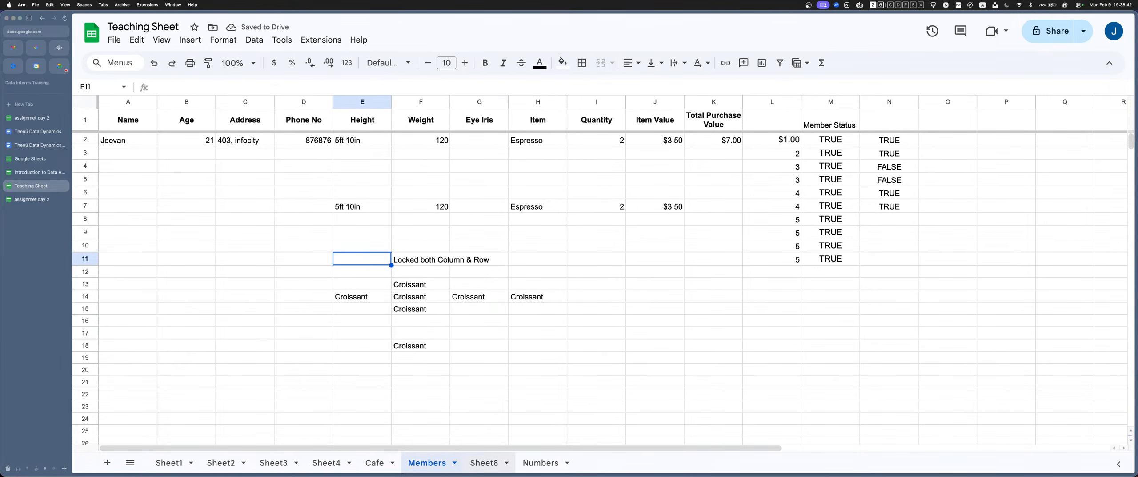
Copy the $B$3 note in I1:K2 of the Numbers sheet into the Members sheet starting at E10
left_click(540, 462)
left_click_drag(596, 128, 713, 116)
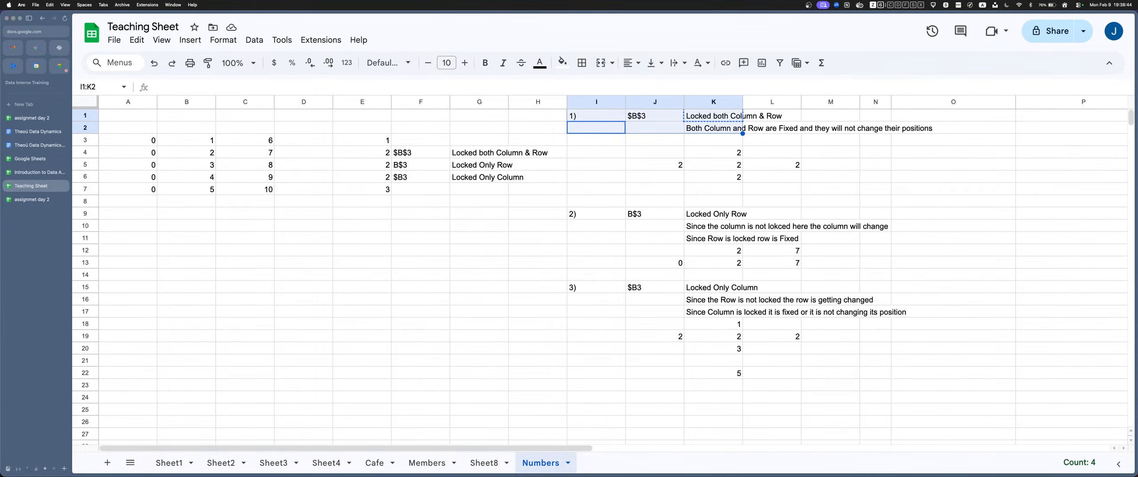
key("cmd+c")
left_click(426, 462)
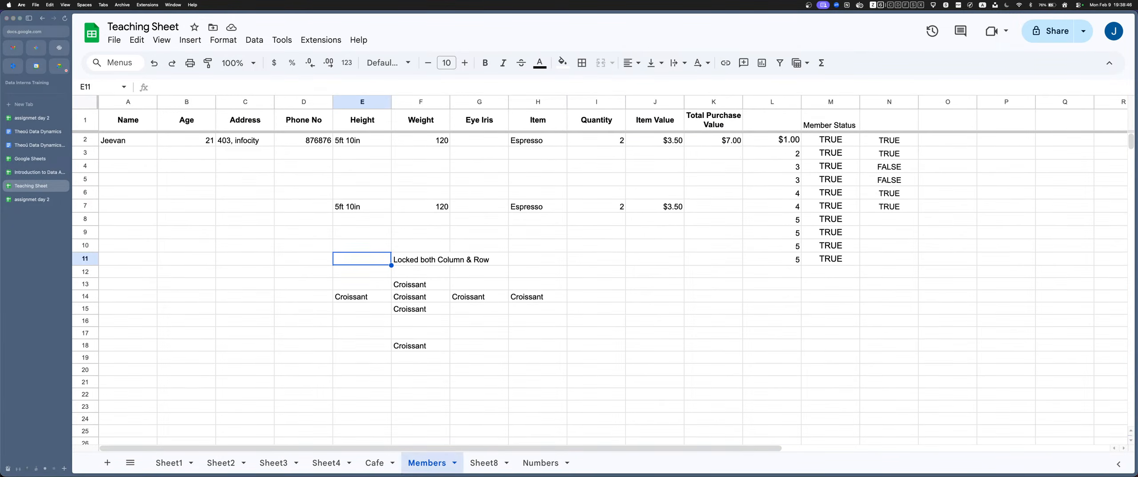
key("Up")
key("super+v")
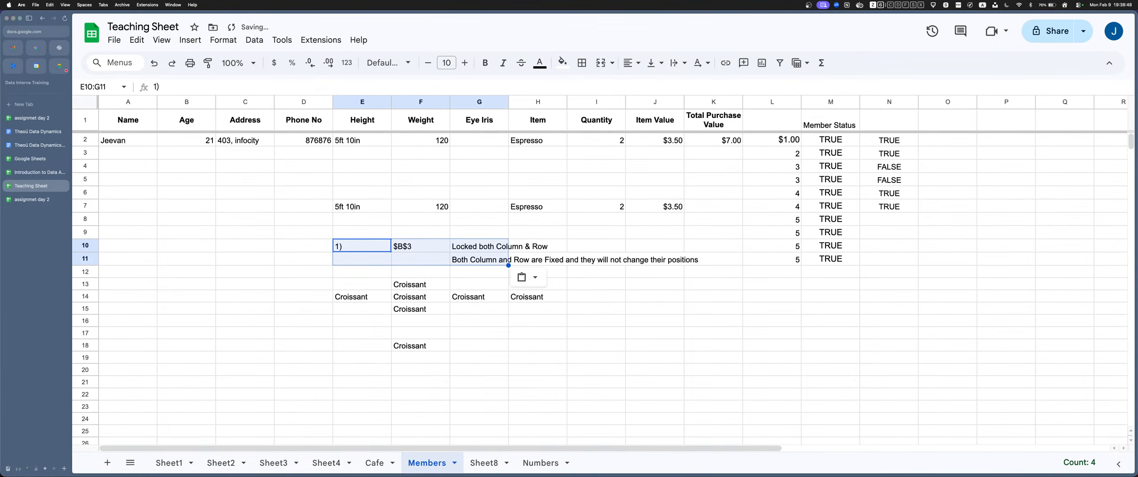
key("Down")
key("Up")
key("shift+Right")
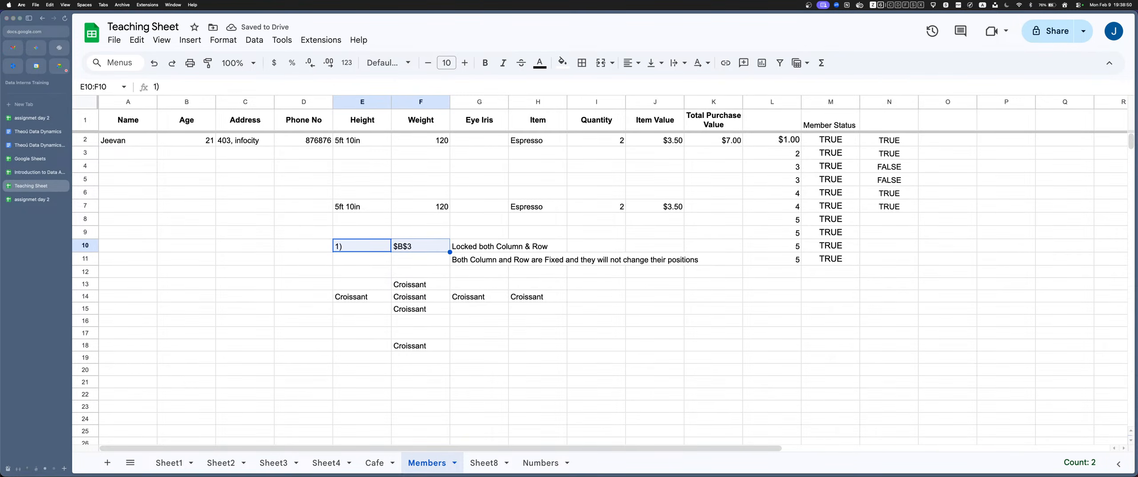
Delete the leftover values in L8:N11
left_click_drag(830, 219, 831, 259)
left_click_drag(772, 219, 889, 259)
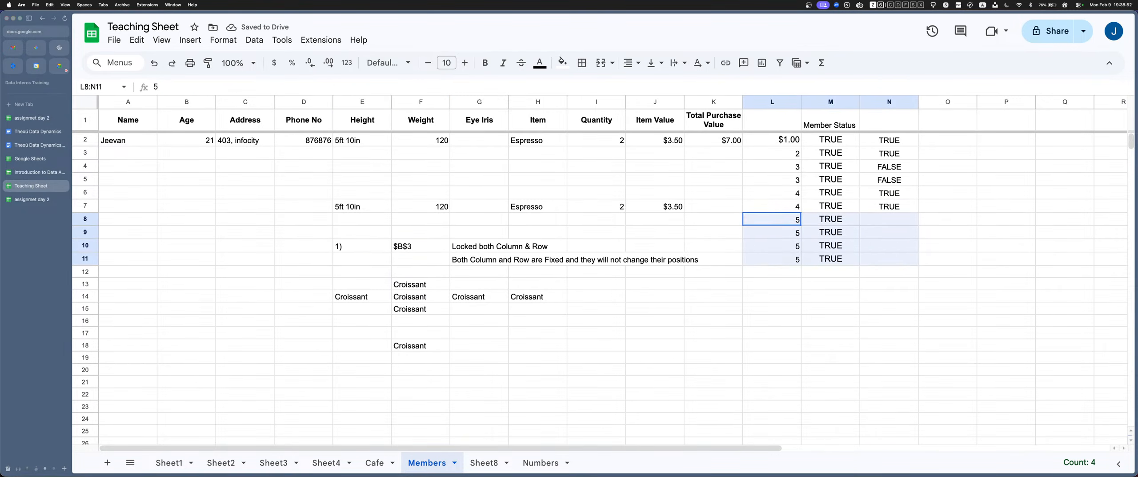
key("Delete")
Hide rows 3 to 7 of the Members sheet
left_click_drag(85, 139, 89, 218)
right_click(89, 218)
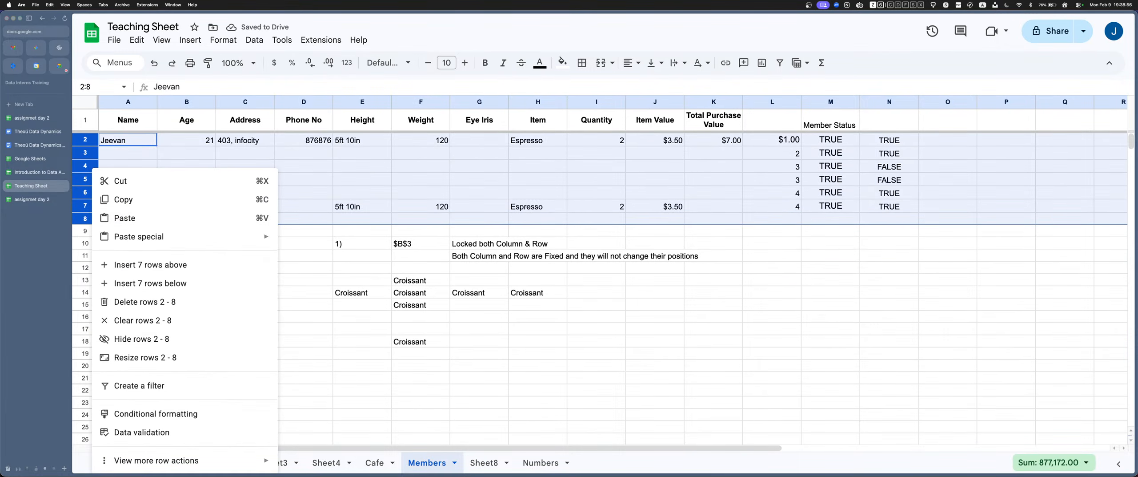
left_click(362, 140)
left_click_drag(85, 152, 85, 206)
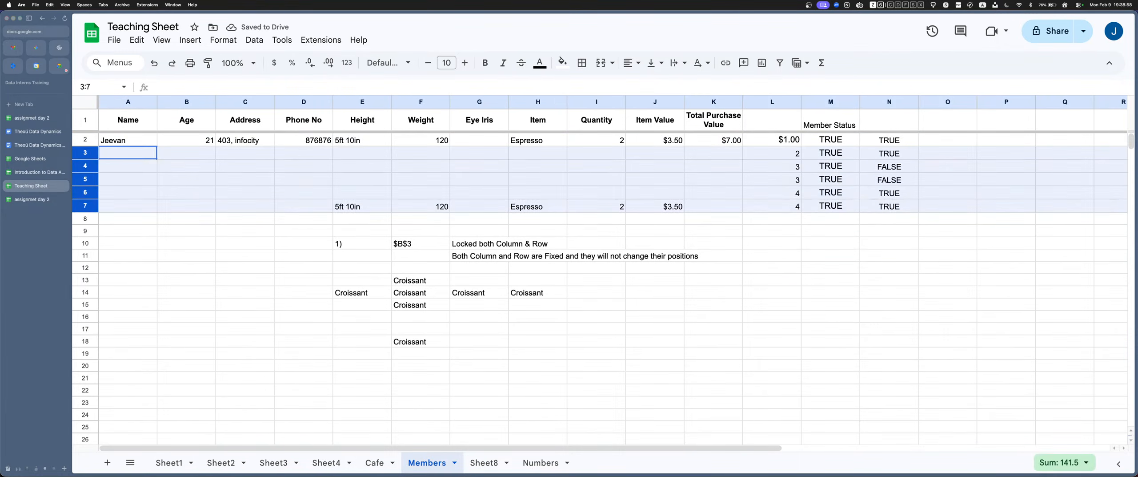
right_click(85, 206)
left_click(125, 339)
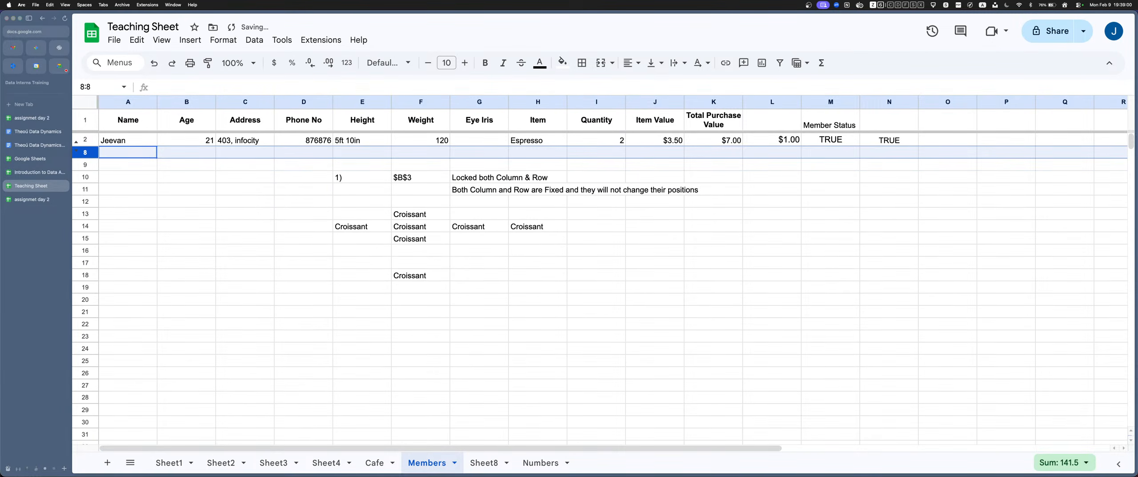
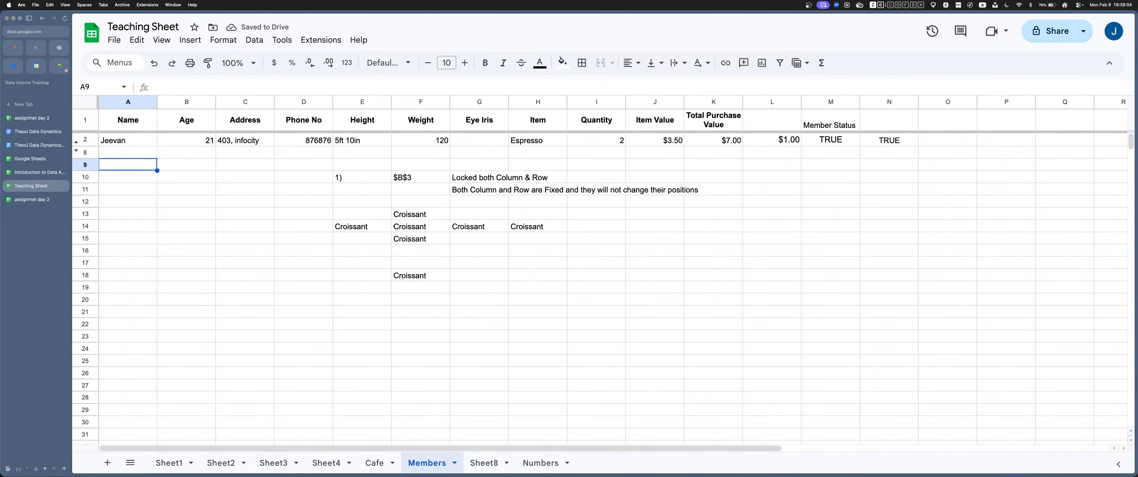
Unhide rows 3 to 7 and hide them again
left_click(76, 146)
right_click(84, 157)
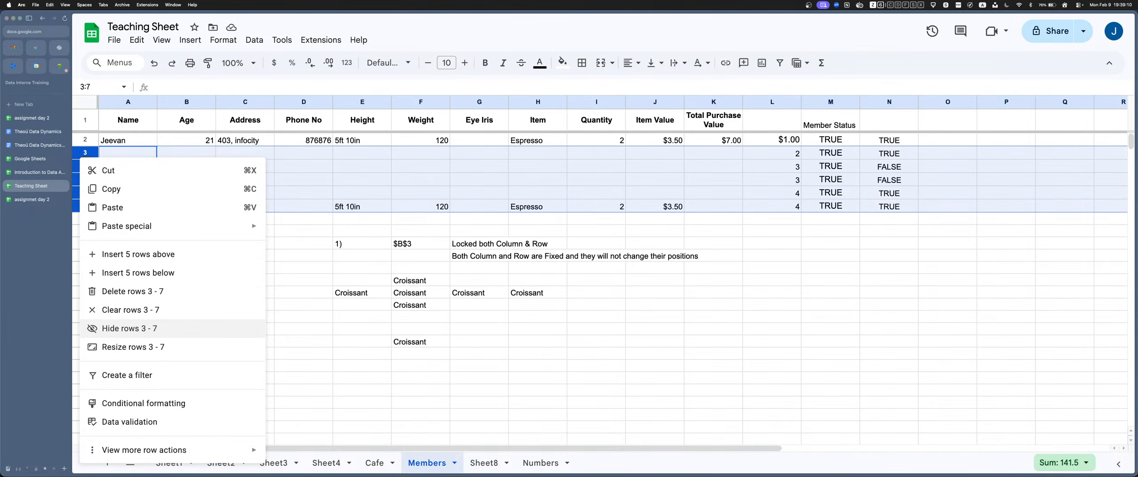
left_click(129, 328)
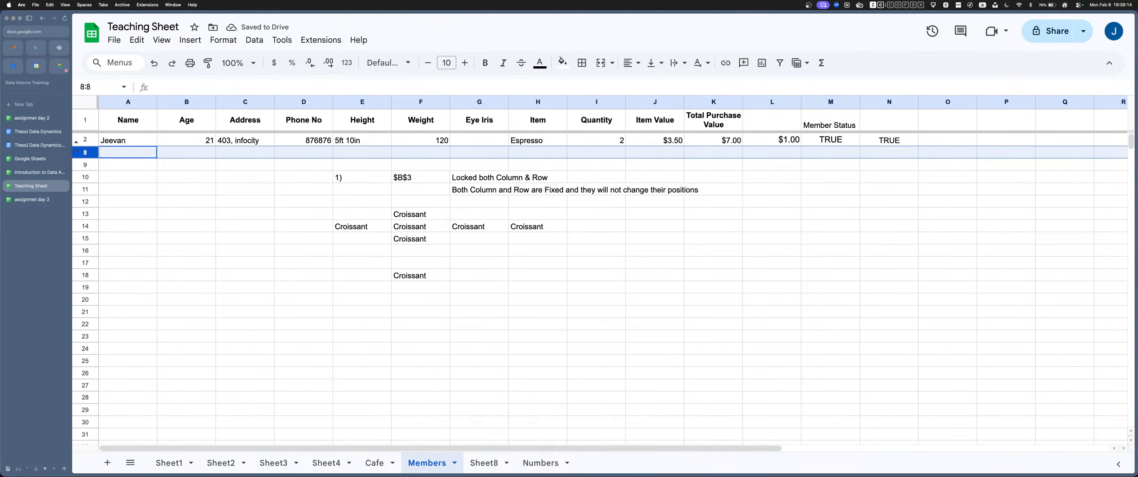
Examine the "Locked both Column & Row" note and the fully locked formulas in F13:F15 beneath it
left_click(479, 275)
left_click_drag(363, 177, 596, 275)
left_click(479, 312)
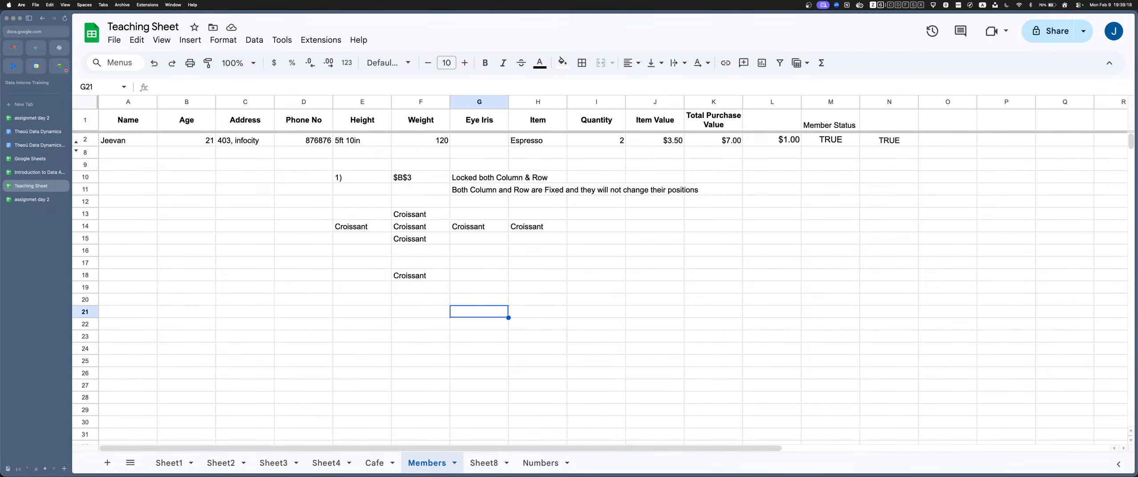
left_click(421, 226)
left_click(479, 177)
left_click(480, 189)
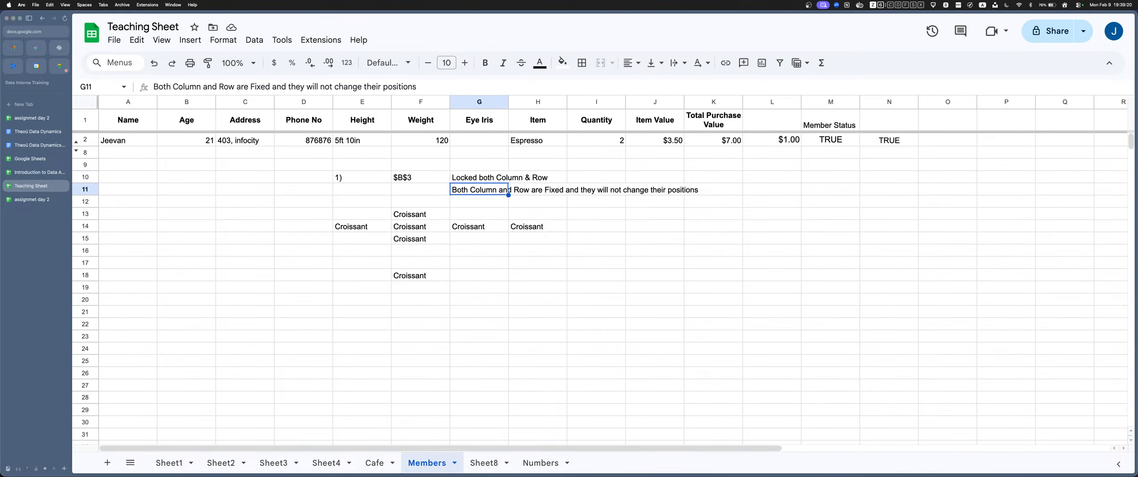
left_click(421, 226)
key("Return")
key("Return")
key("Up")
key("Up")
key("Down")
key("Down")
key("Down")
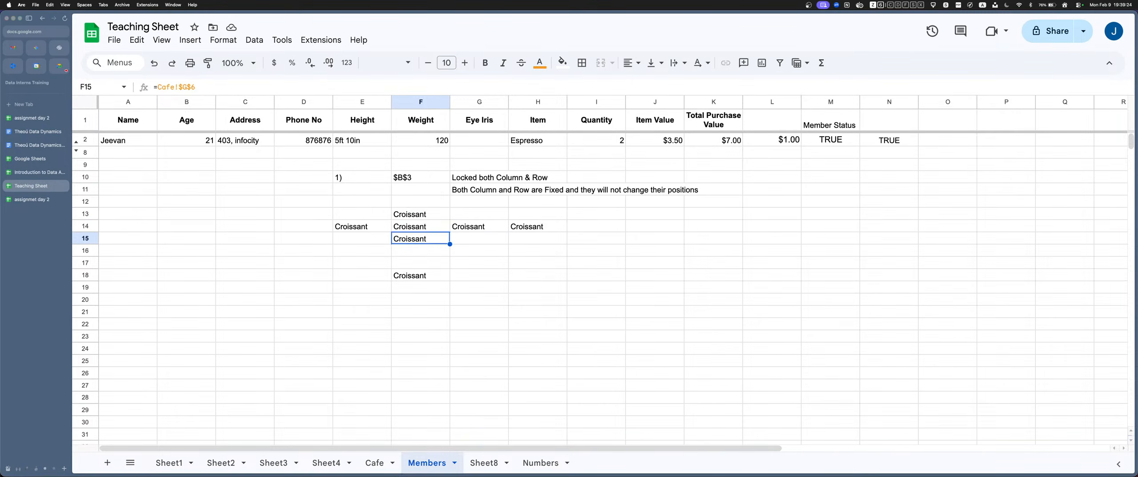
key("Up")
key("Right")
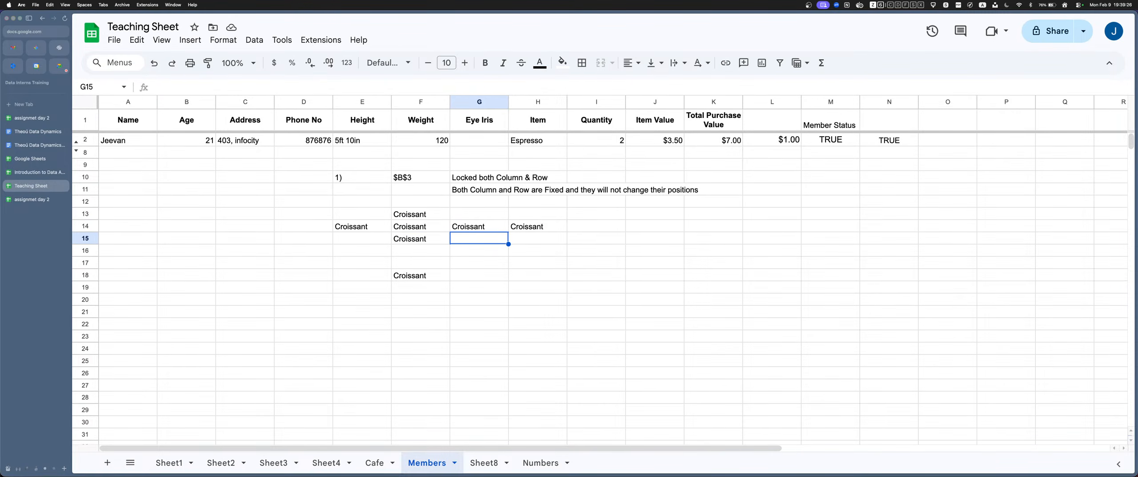
Copy the B$3 "Locked Only Row" note from the Numbers sheet into the Members sheet starting at E18
left_click(540, 463)
left_click_drag(596, 214, 739, 240)
key("super+c")
left_click(484, 462)
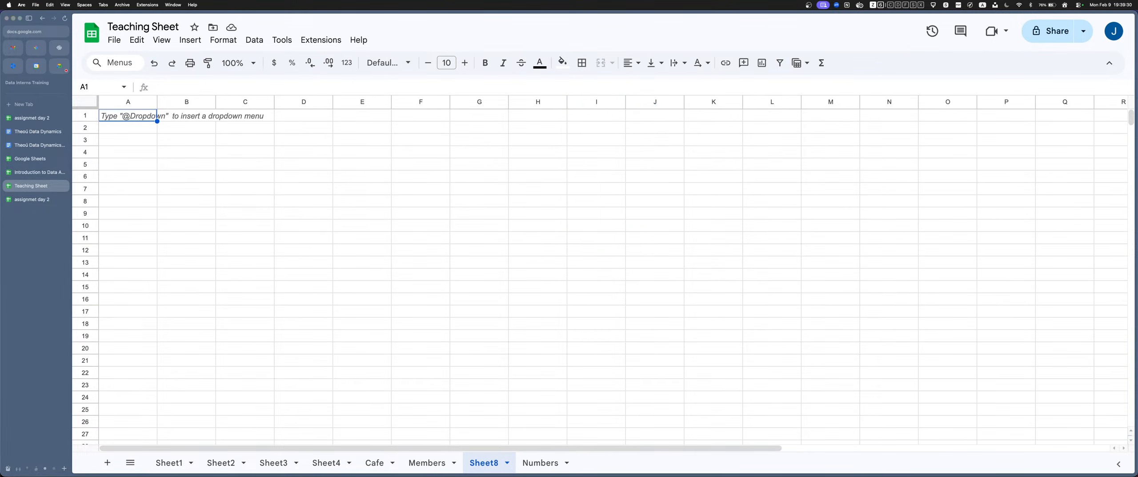
left_click(427, 462)
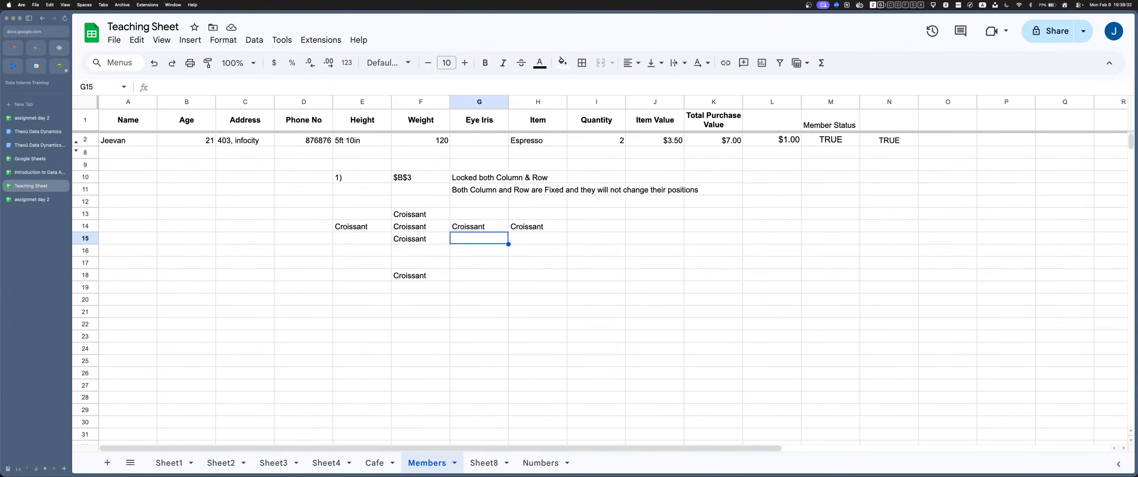
left_click(362, 275)
key("super+v")
left_click(362, 336)
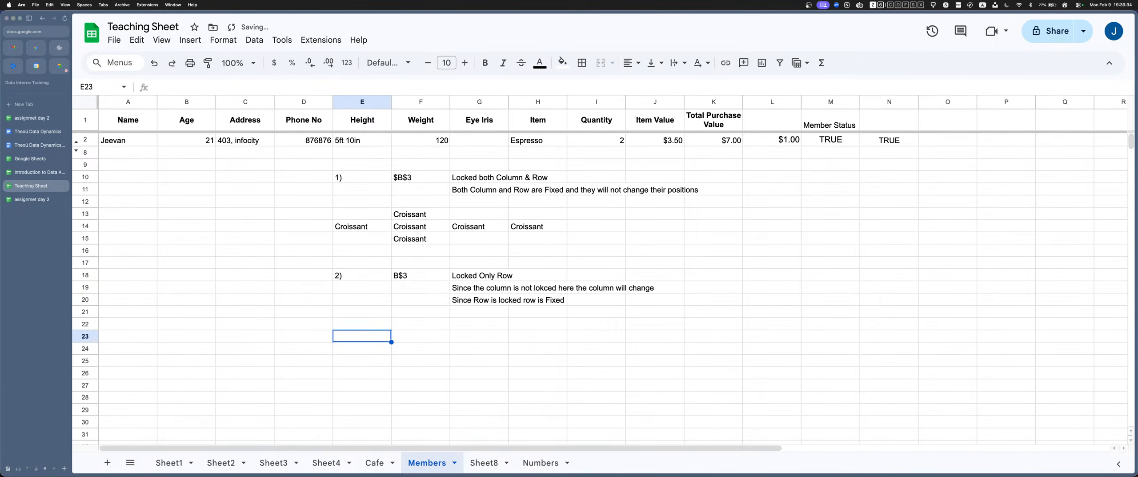
left_click(479, 275)
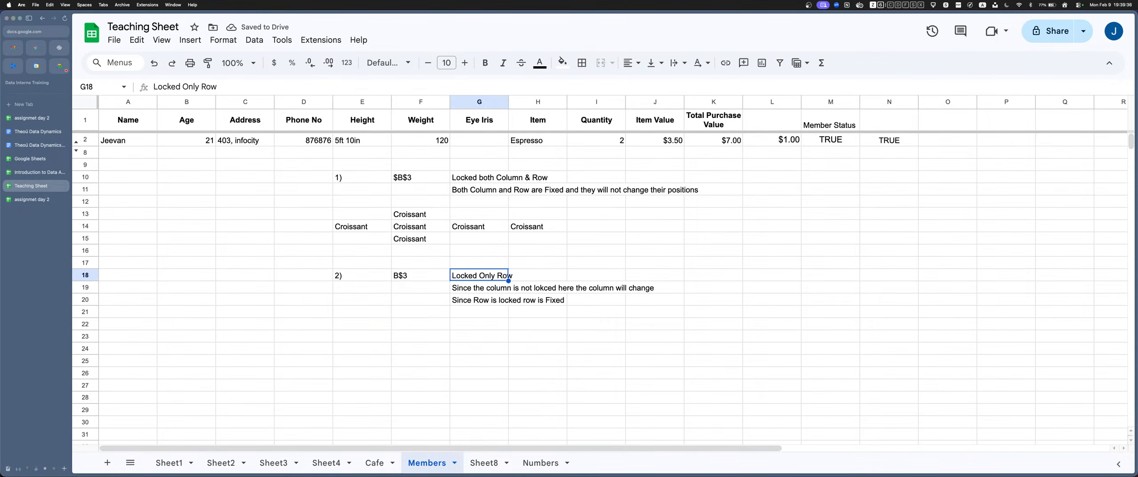
Copy the formula text =Cafe!$G$6 from F14 into cell F23
left_click(421, 262)
double_click(421, 226)
key("super+a")
key("Return")
key("Down")
key("Down")
key("Down")
key("Down")
key("Down")
key("Down")
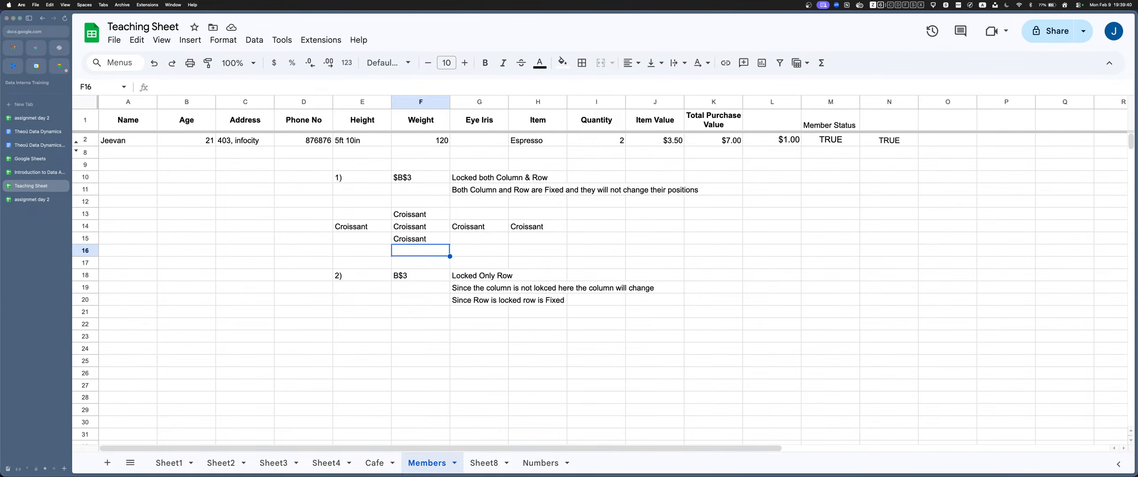
key("Right")
key("Down")
key("Down")
key("Down")
key("Down")
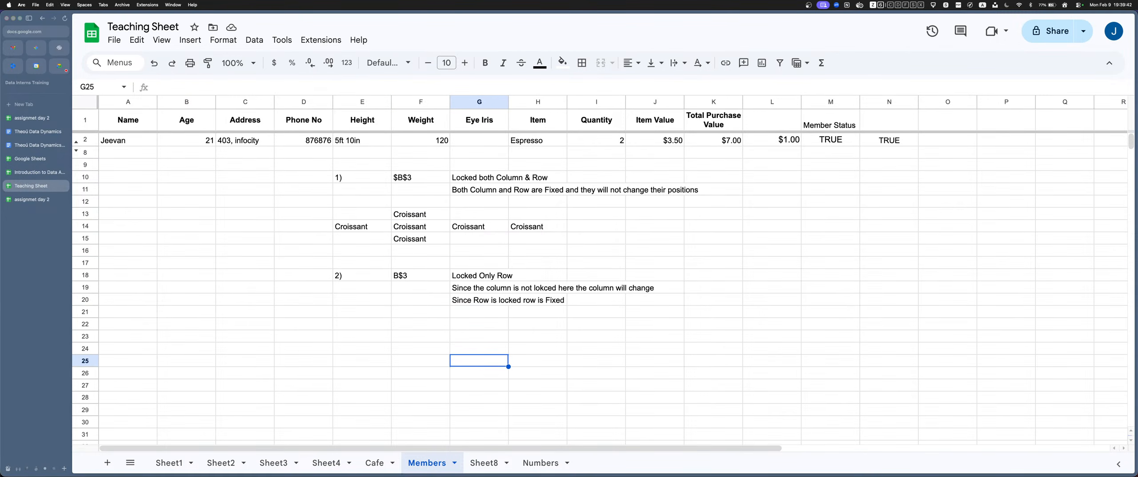
key("Left")
key("Up")
key("Up")
key("Return")
key("super+v")
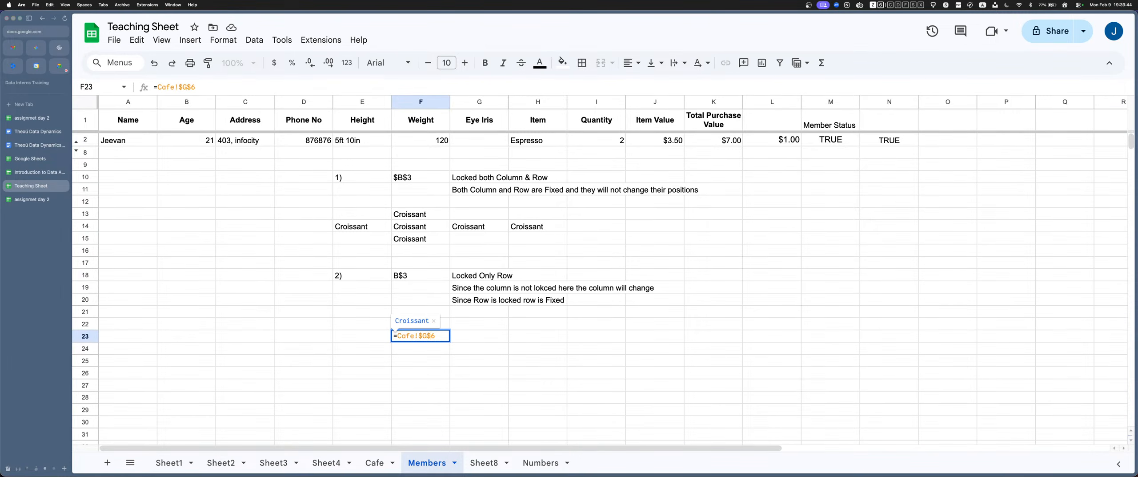
Remove the column lock from the formula in F23 so it reads =Cafe!G$6
key("shift+Left")
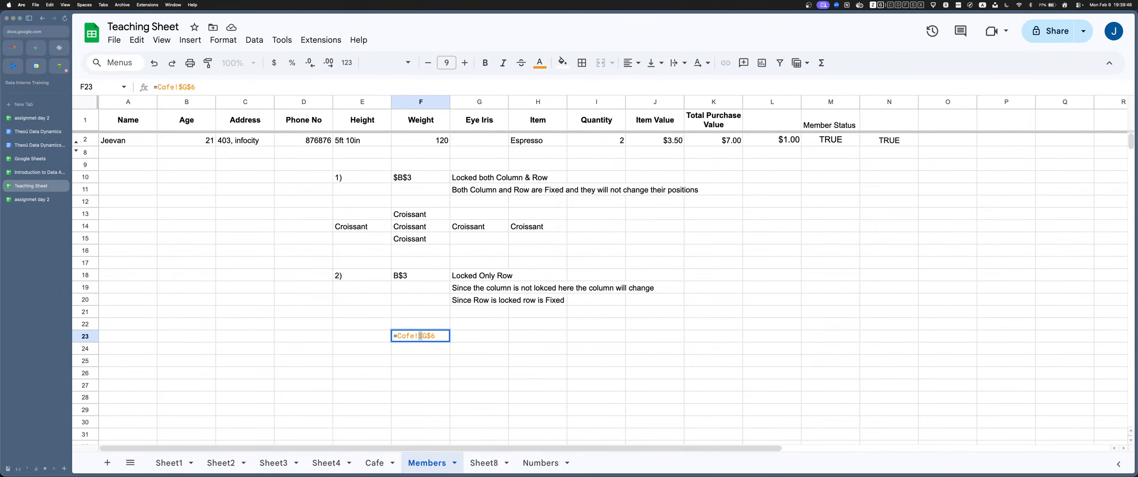
key("BackSpace")
key("shift+Right")
key("Return")
Copy the row-locked formula from F23 into the adjacent cells G23 and E23
key("Up")
key("super+c")
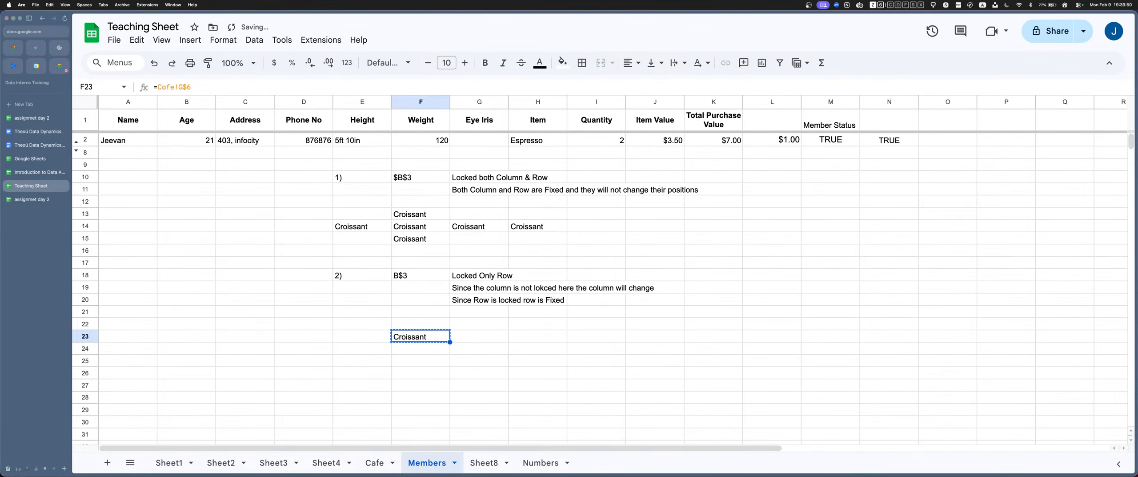
key("Right")
key("super+v")
key("Left")
key("Left")
key("super+v")
Paste the row-locked formula into F22 and F24, above and below F23
key("super+c")
key("Right")
key("Up")
key("super+v")
key("Down")
key("Down")
key("super+v")
Examine how the column and row references behave in the copied formulas in E23:G23 and F22:F24
key("Up")
key("Up")
key("Down")
key("Return")
key("Return")
key("Up")
key("Right")
key("Return")
key("Return")
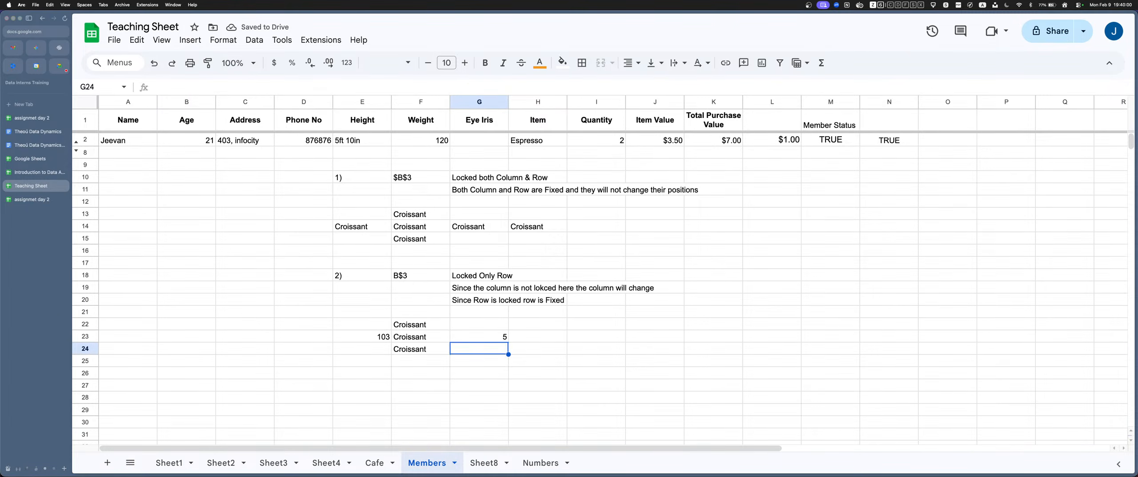
key("Up")
key("Left")
key("Return")
key("Return")
key("Up")
key("Return")
key("Return")
key("Up")
key("Left")
key("Return")
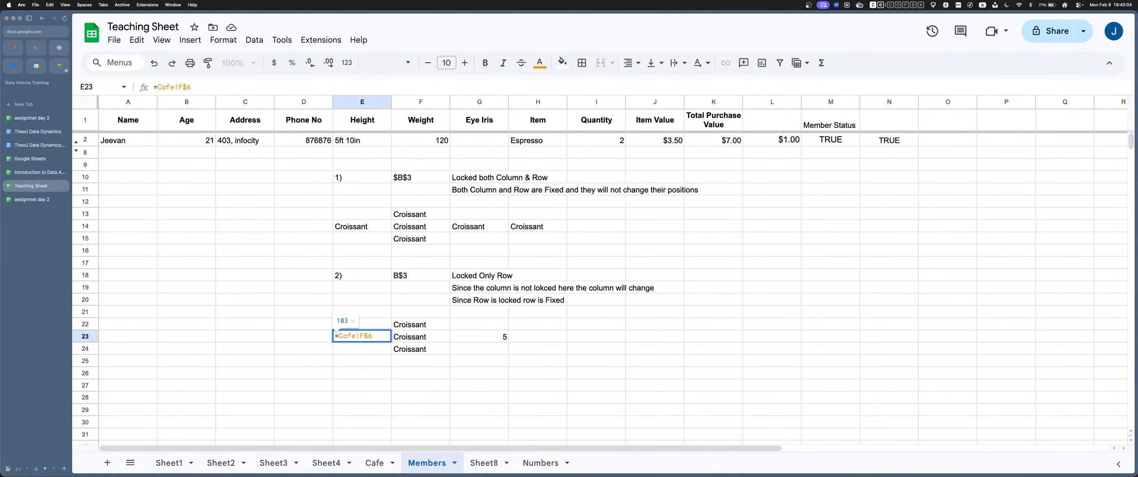
key("Return")
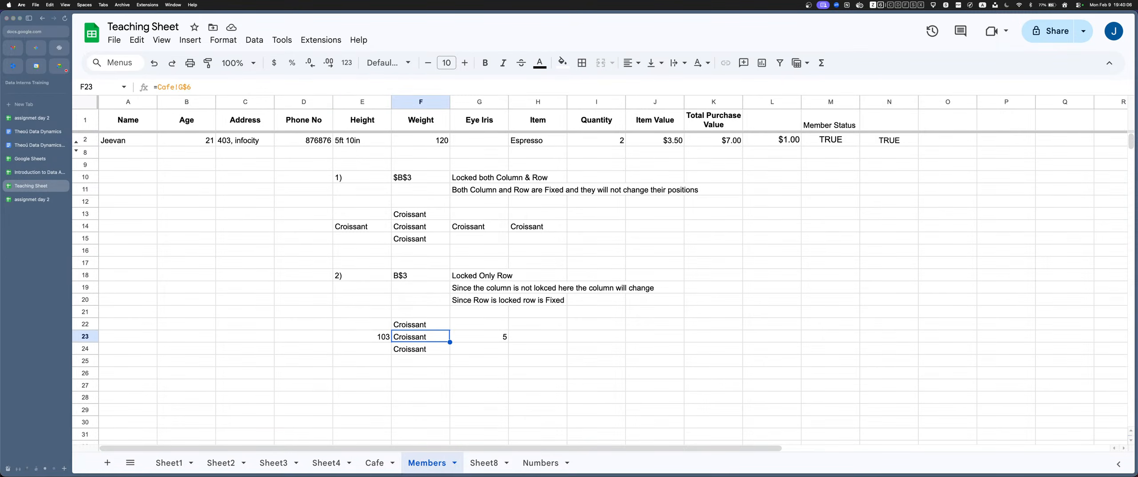
left_click(479, 337)
left_click(363, 336)
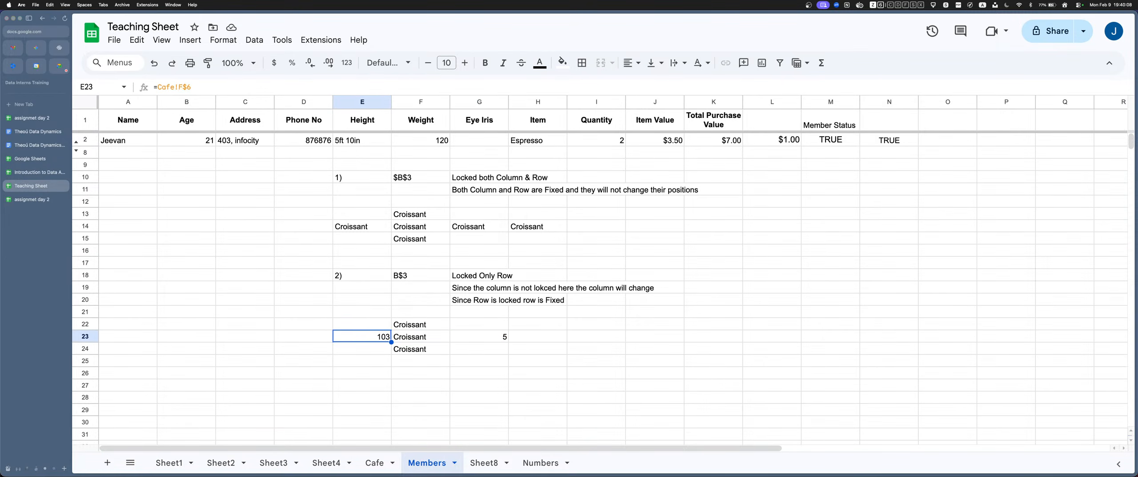
left_click(421, 336)
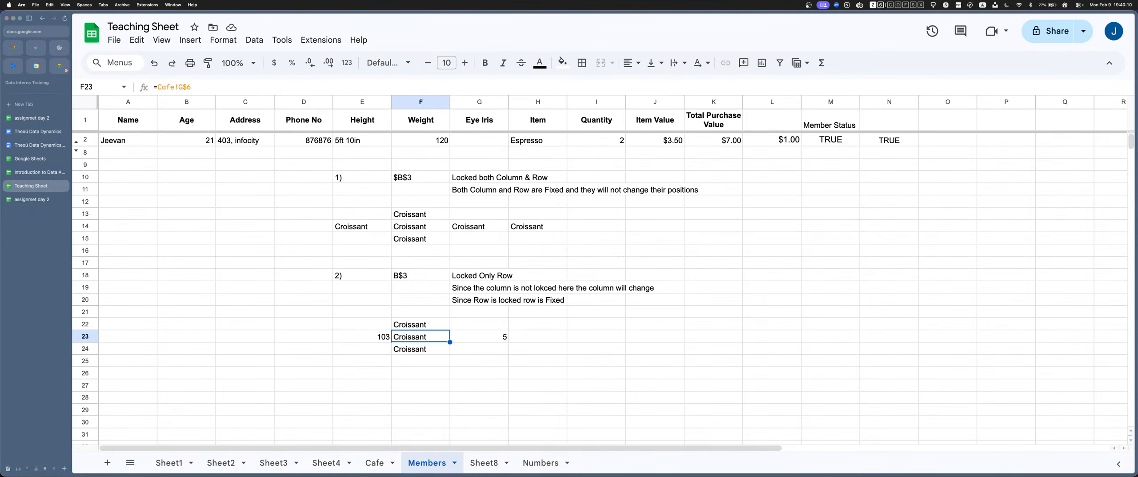
Copy the row-locked formula from G23 into each cell of H23:M23
left_click(479, 336)
key("super+c")
key("Right")
key("super+v")
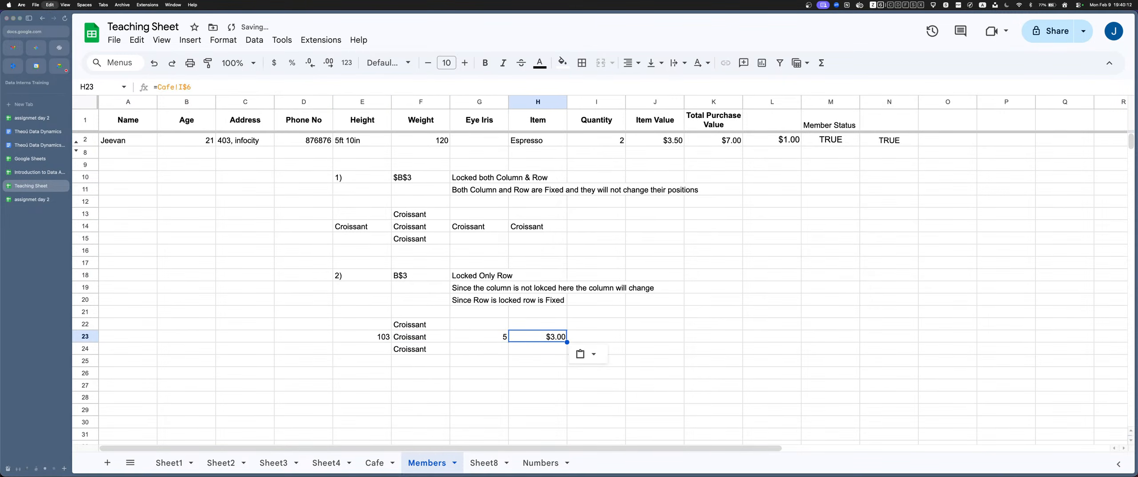
key("Right")
key("super+v")
key("Right")
key("super+v")
key("Right")
key("super+v")
key("Right")
key("super+v")
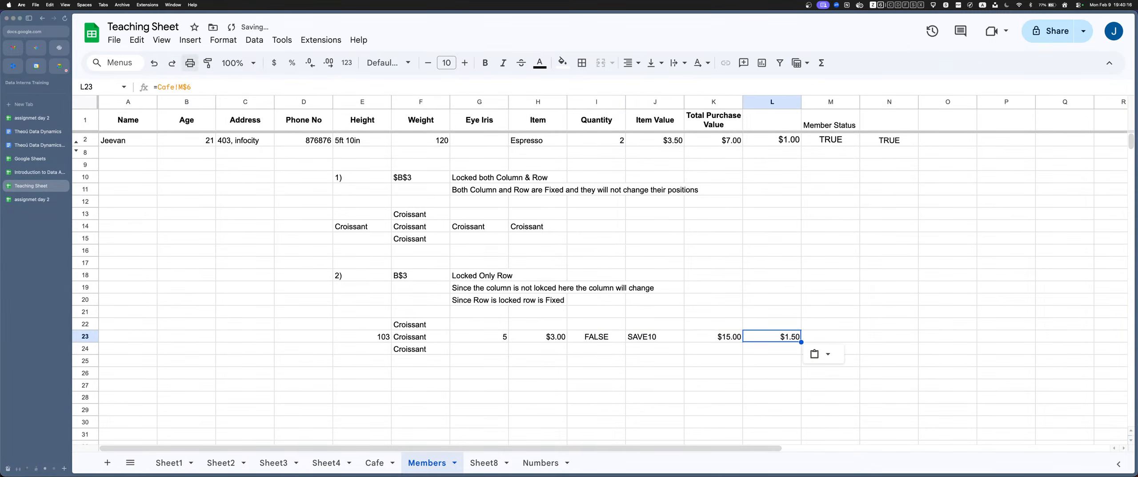
key("Right")
key("super+v")
Paste the row-locked formula into D23, C23 and B23
key("Left")
key("Left")
key("Left")
key("Left")
key("Left")
key("Left")
key("Left")
key("Left")
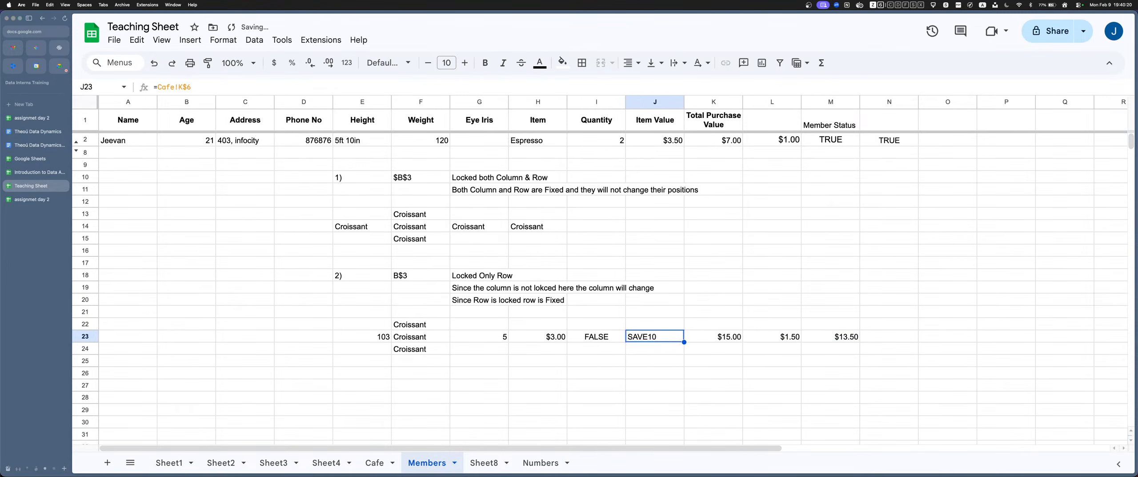
key("Left")
key("super+v")
key("Left")
key("super+v")
key("Left")
key("super+v")
Compare the row 23 formulas and those in F22:F24 with the unlocked-column note in G19
key("Left")
key("Right")
key("Right")
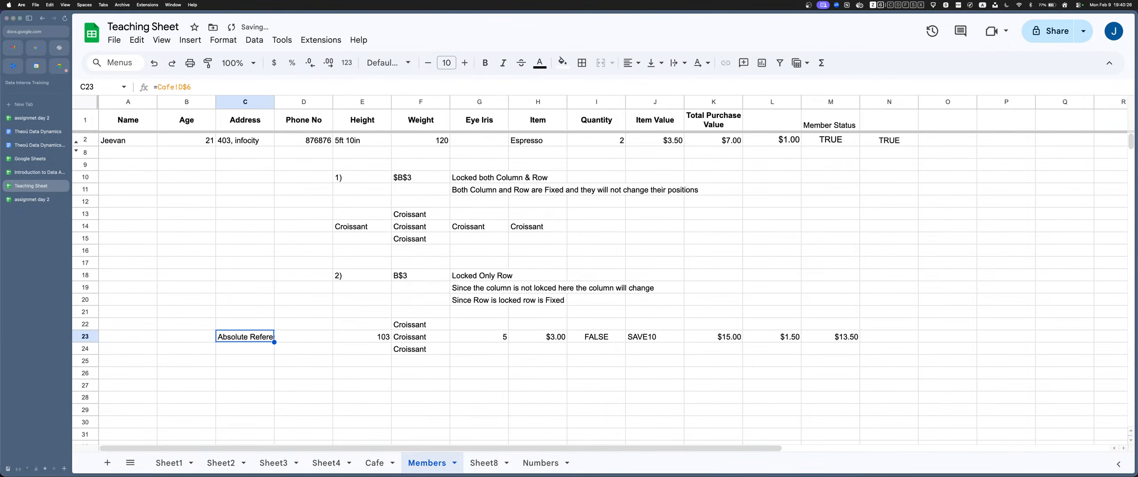
key("Right")
key("Right")
key("Right")
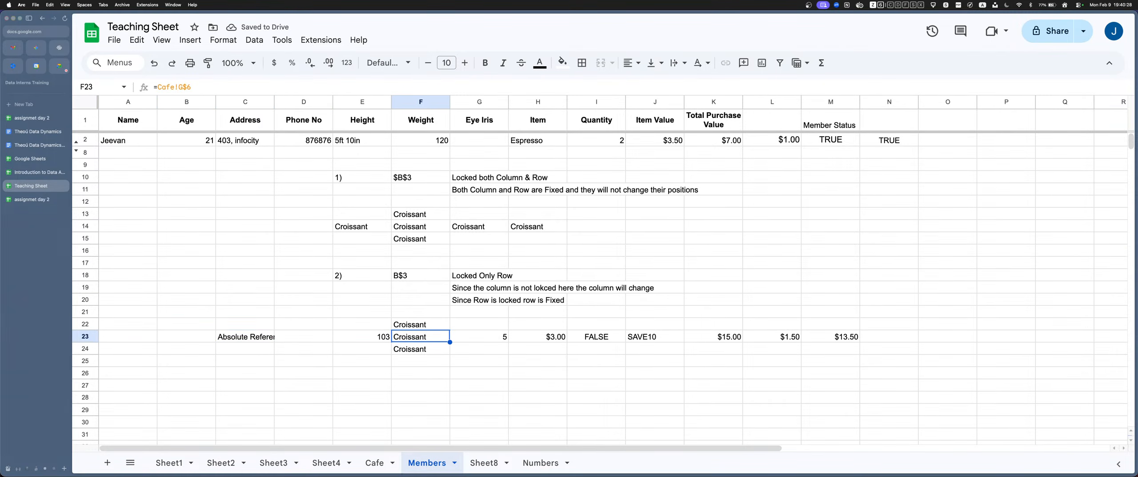
left_click(479, 287)
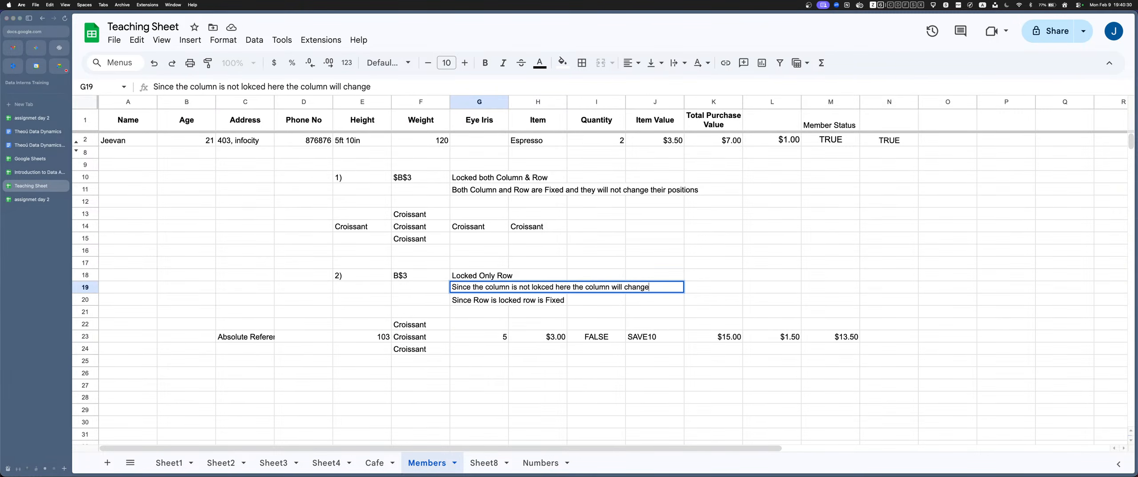
key("Down")
key("Left")
key("Down")
key("Down")
key("Down")
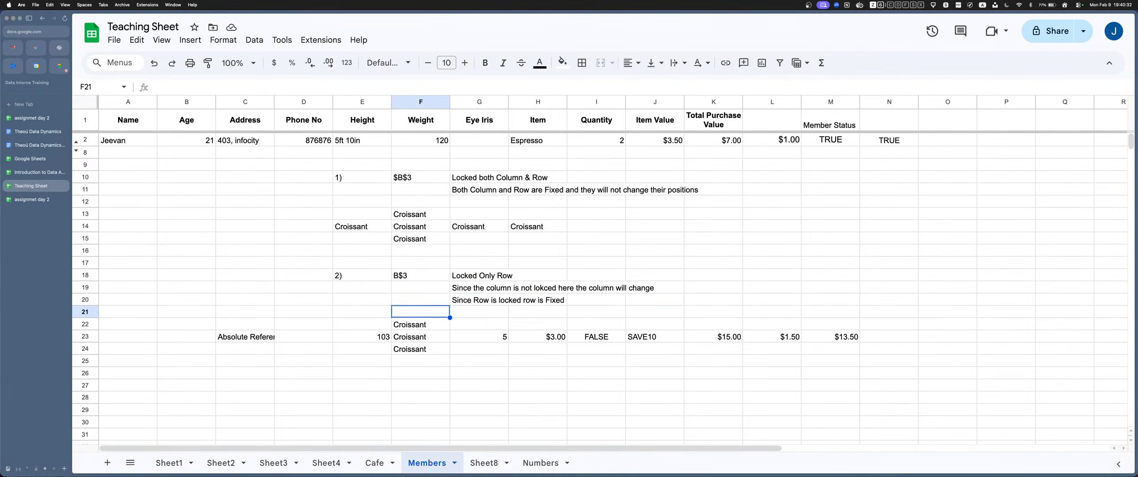
key("Up")
key("Return")
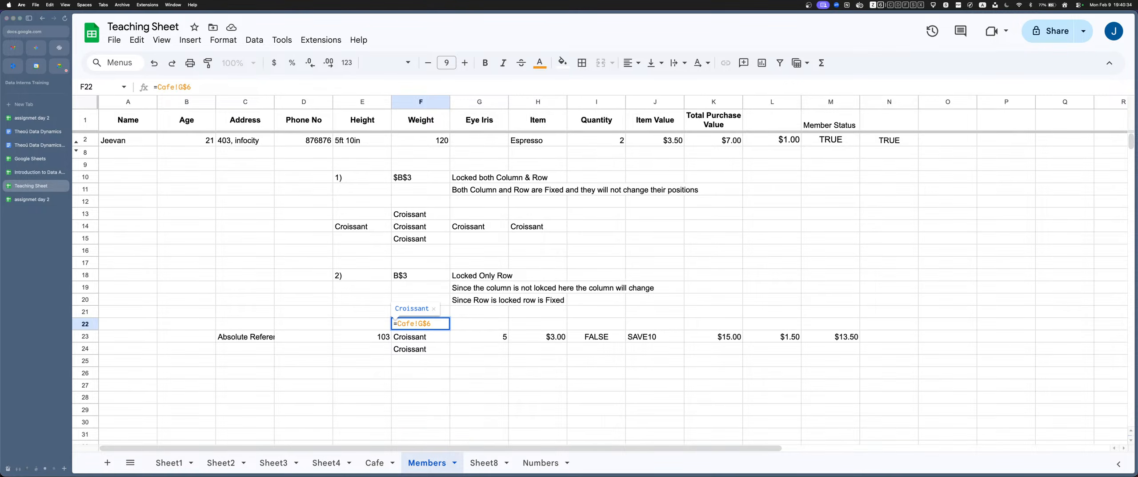
key("Return")
key("Return")
key("Return")
key("Return")
key("Return")
key("Up")
key("Up")
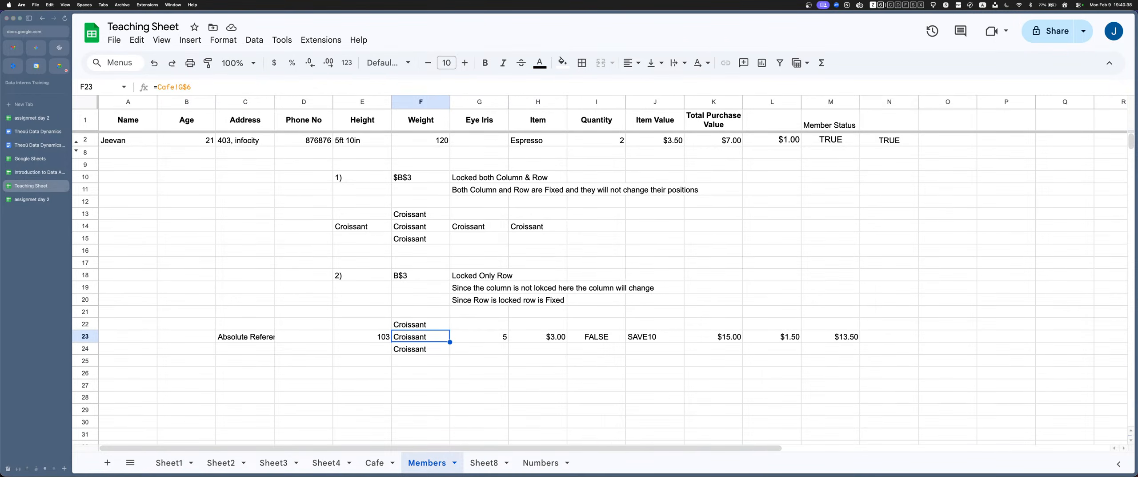
Fill the row-locked formulas of F23:M23 down into row 24
key("shift+Right")
key("shift+Right")
key("shift+Right")
key("shift+Right")
key("shift+Right")
key("shift+Down")
key("shift+Right")
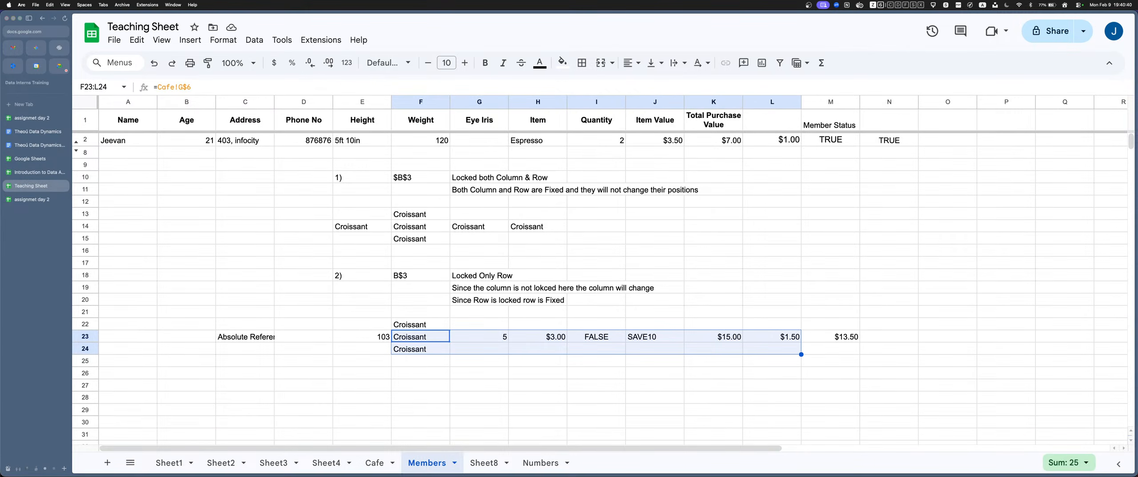
key("shift+Right")
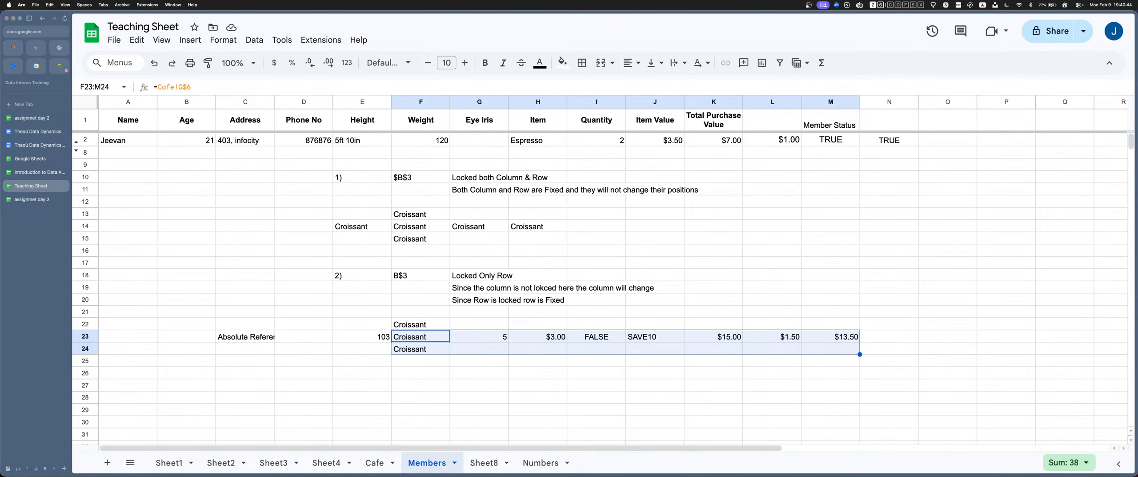
key("super+d")
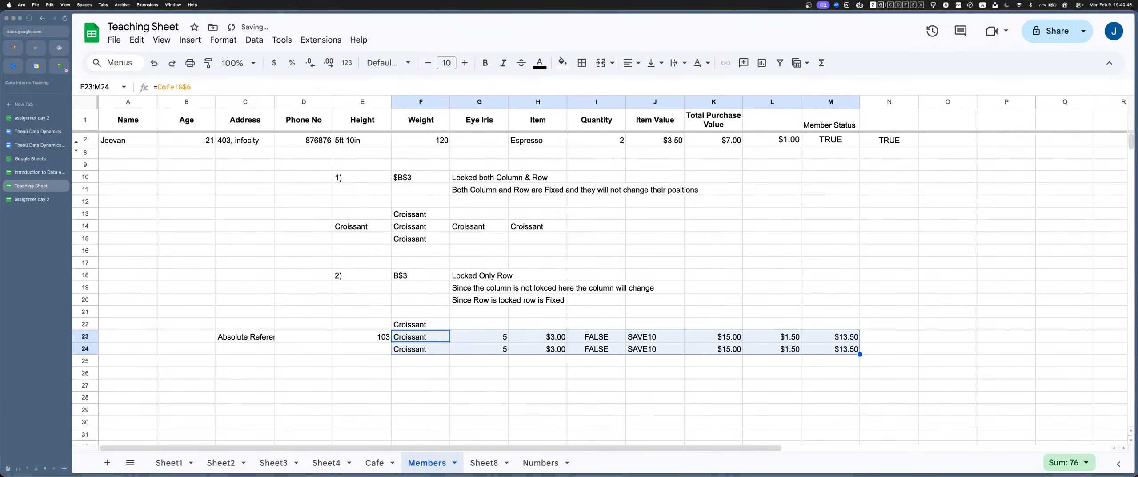
Examine the column and row references in the filled formulas of G24:J24
key("Right")
key("Down")
key("Return")
key("Return")
key("Up")
key("Right")
key("Return")
key("Return")
key("Up")
key("Right")
key("Return")
key("Return")
key("Up")
key("Right")
key("Return")
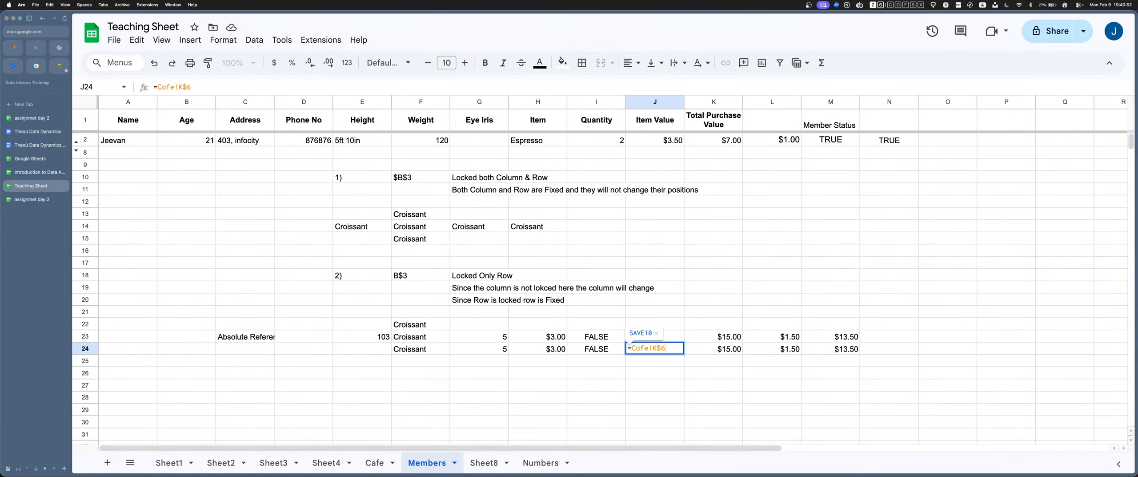
key("Return")
Compare the row-locked formulas in F23 and G23 with their source cells in row 6 of the Cafe sheet
key("Left")
key("Left")
key("Left")
key("Up")
key("Up")
key("Left")
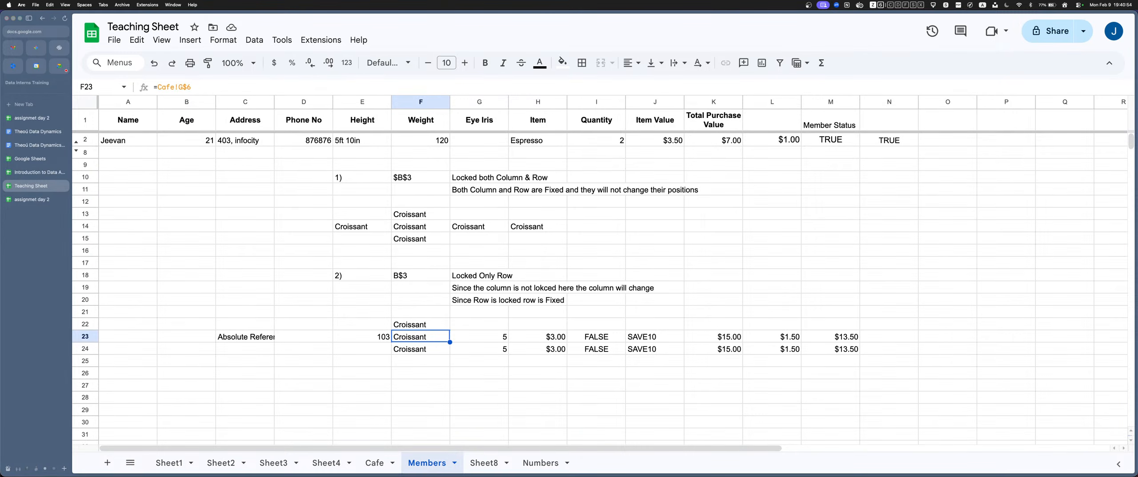
key("Right")
left_click(375, 463)
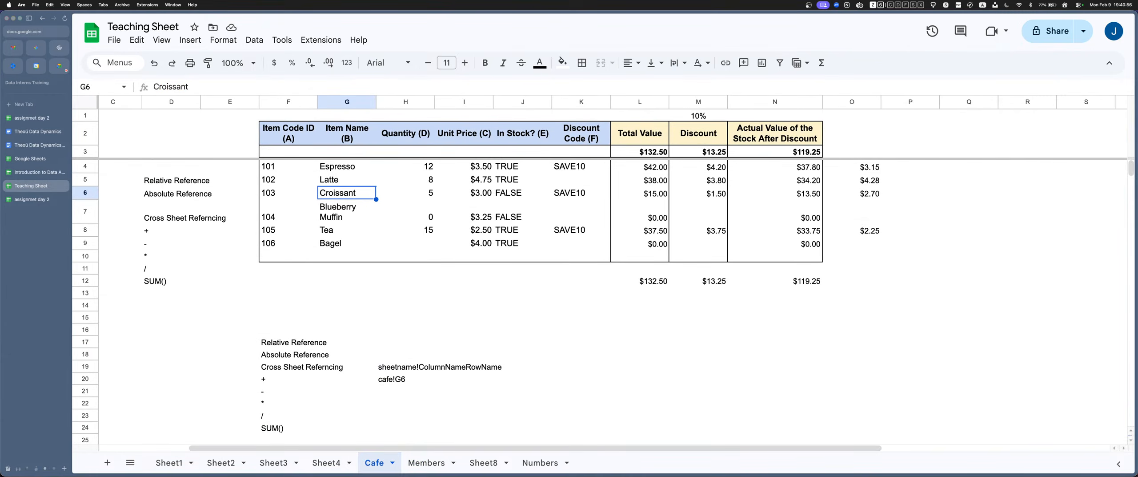
key("Right")
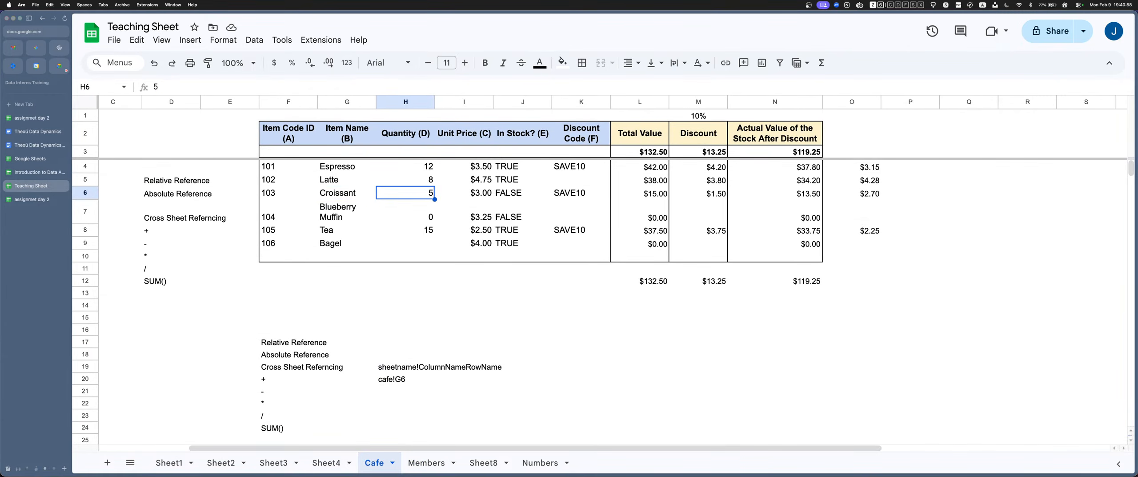
key("Left")
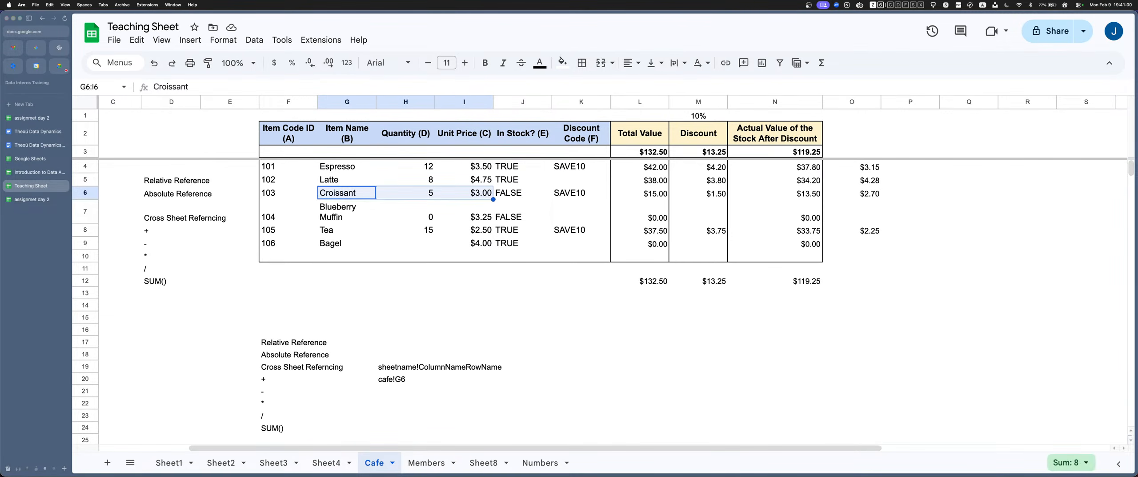
left_click(426, 462)
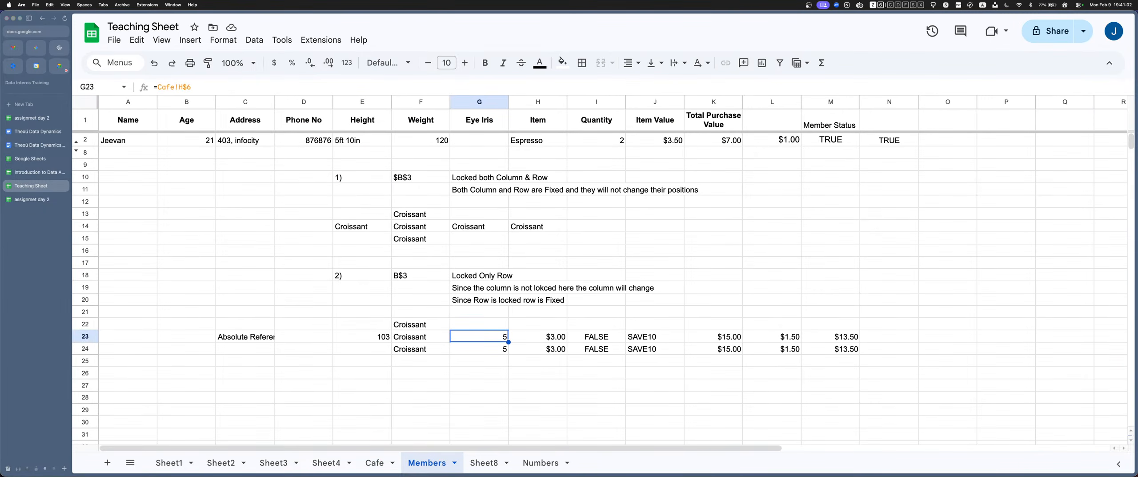
Check the row-lock notes in G19:G20 against the copied formulas in G23:M24
left_click(479, 300)
left_click(506, 288)
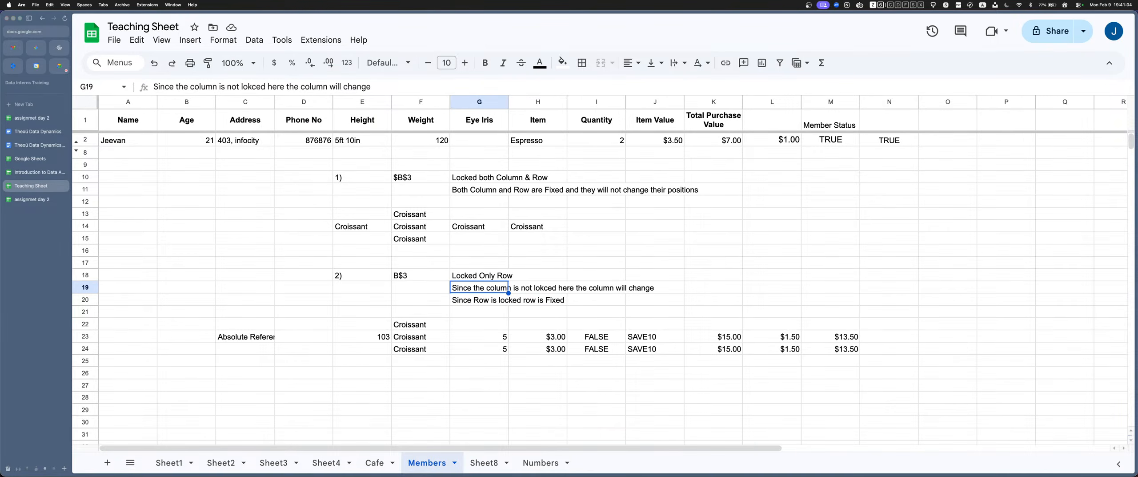
left_click(507, 299)
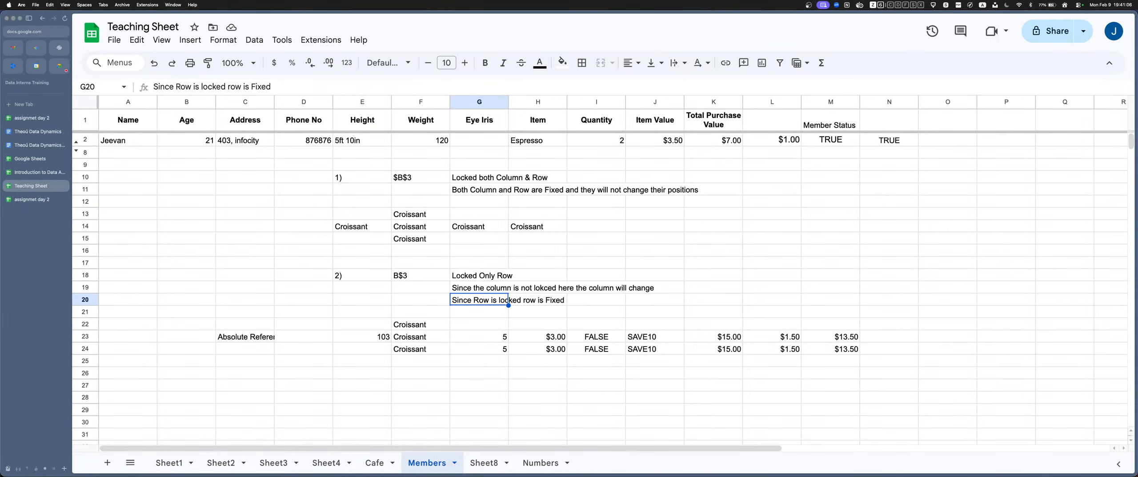
left_click_drag(480, 336, 836, 349)
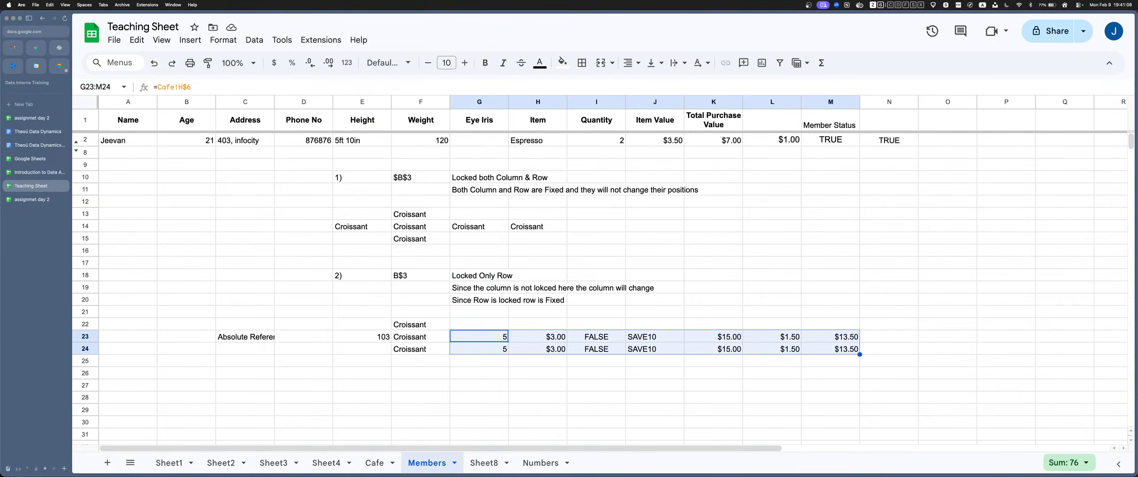
Fill the row-locked formulas of C23:E23 down into row 24
left_click_drag(362, 336, 246, 348)
key("super+d")
left_click(304, 385)
left_click(421, 324)
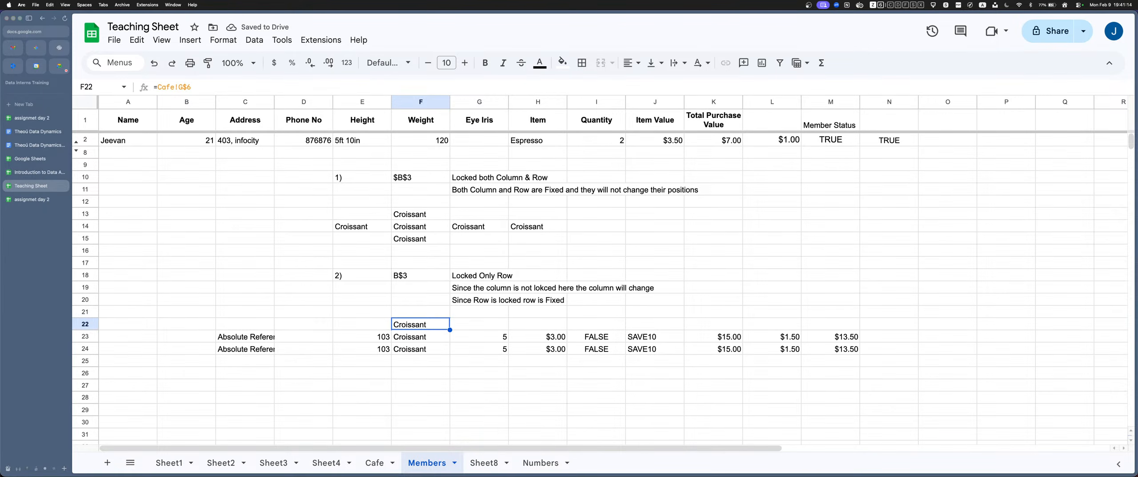
Copy the "Locked Only Column" explanation from I15:K17 on the Numbers sheet to E27 on Members
key("alt+Down")
key("alt+Down")
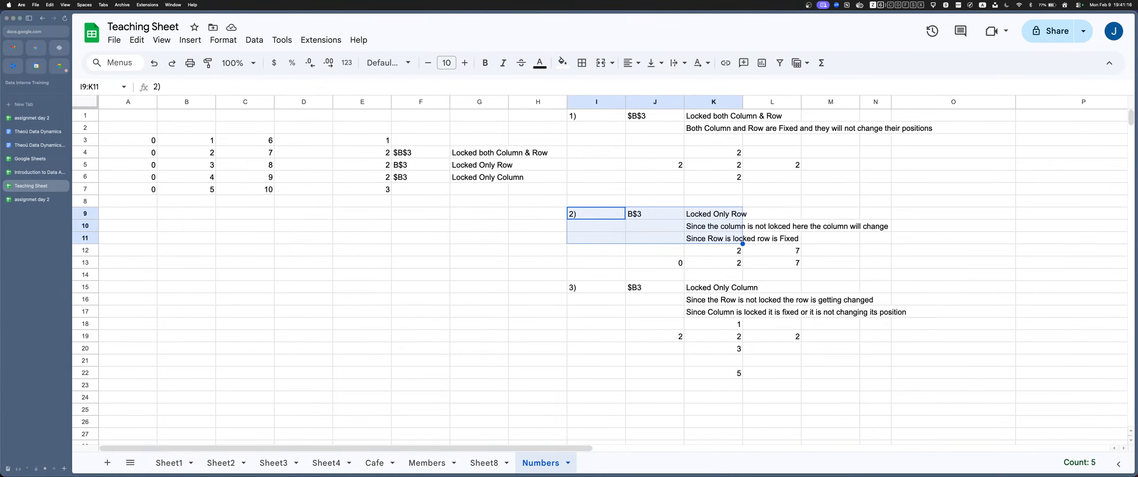
left_click(655, 300)
left_click_drag(596, 287, 721, 311)
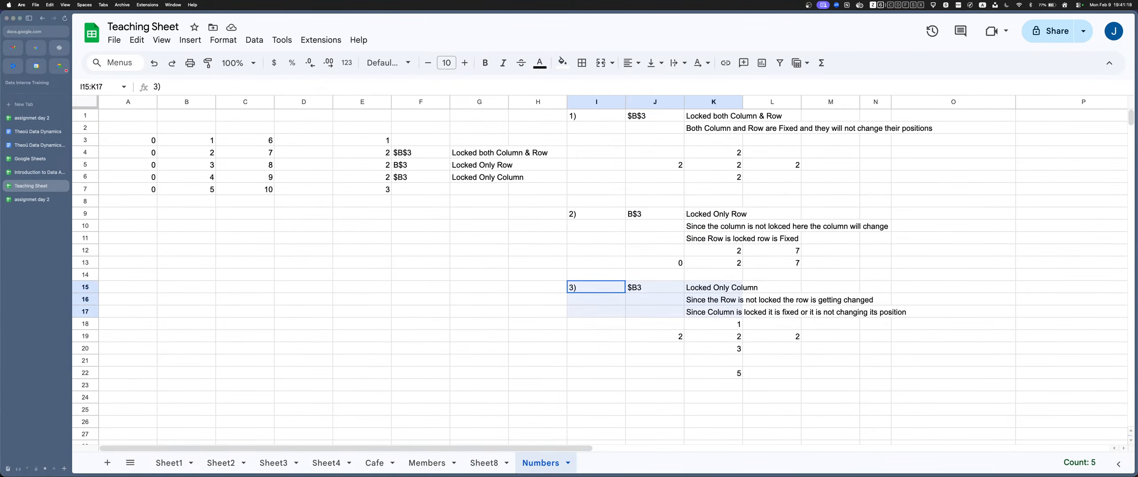
scroll(599, 274, "down", 2)
key("alt+Up")
key("alt+Up")
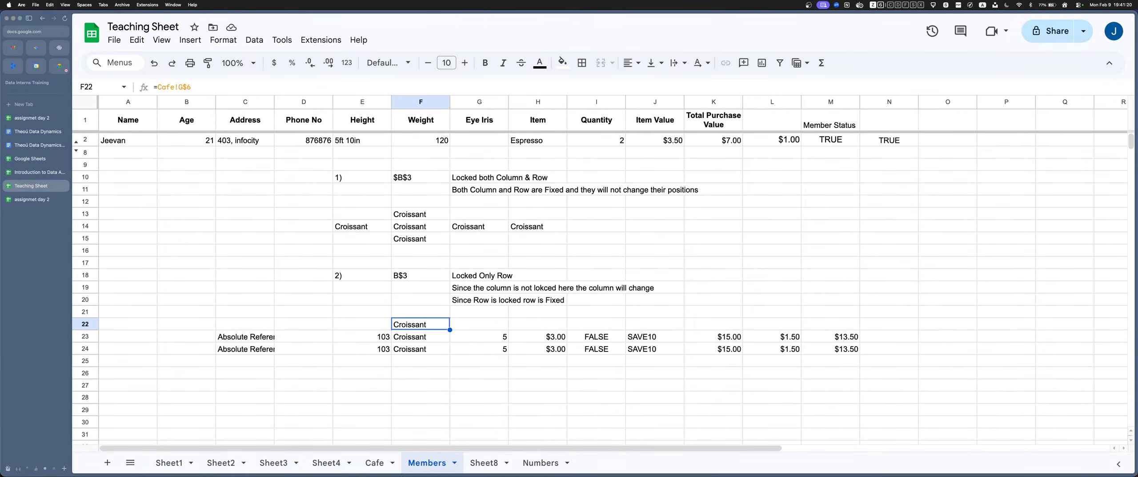
left_click(362, 363)
type("3)\t$B3\tLocked Only Column \t\tSince the Row is not locked the row is getting changed \t\tSince Column is locked it is fixed or it is not changing its position")
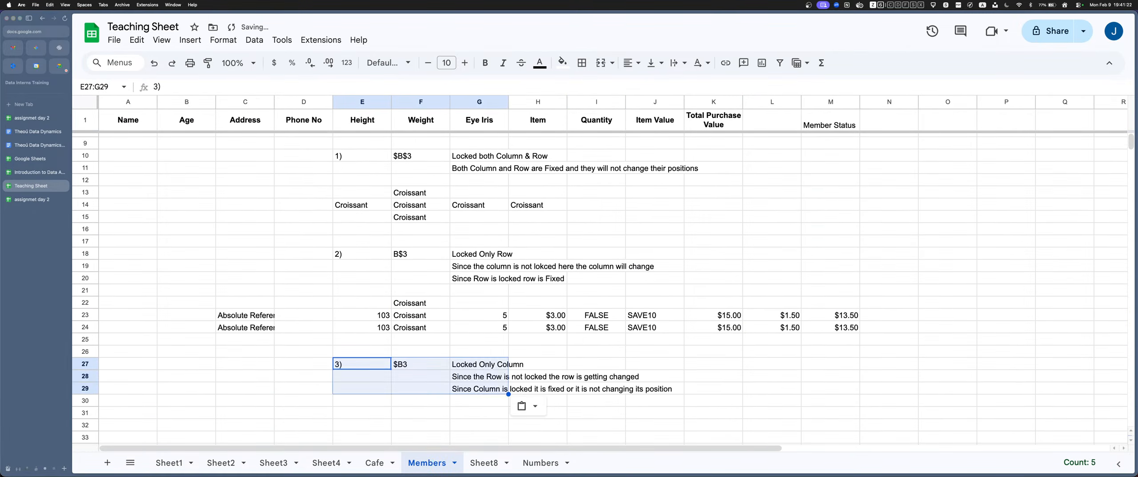
scroll(479, 347, "down", 1)
left_click(480, 339)
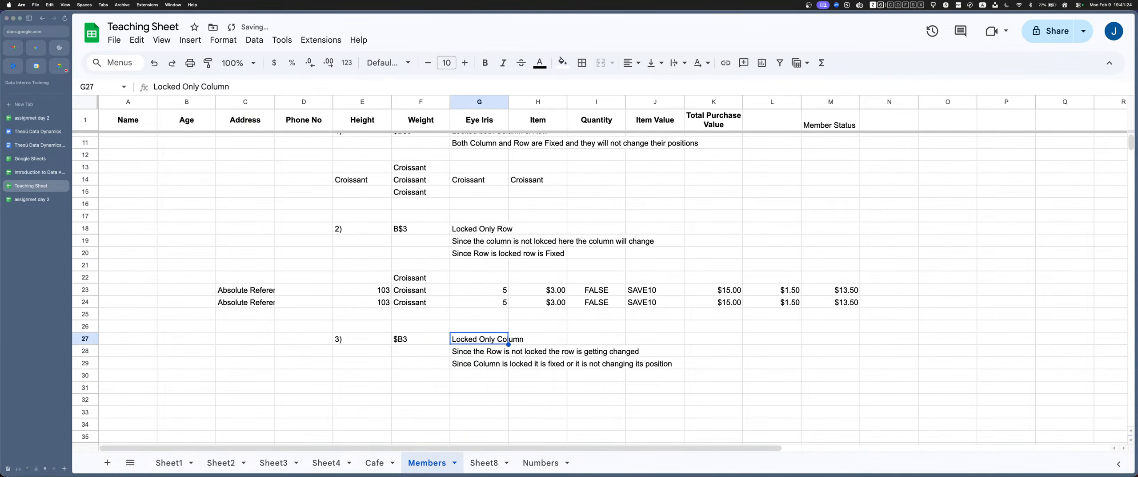
double_click(404, 338)
left_click_drag(393, 338, 403, 338)
left_click(506, 340)
Copy the formula text =Cafe!G$6 from F23 into F33
left_click(418, 290)
double_click(418, 290)
key("super+a")
key("super+c")
key("Return")
scroll(420, 281, "down", 3)
left_click(421, 281)
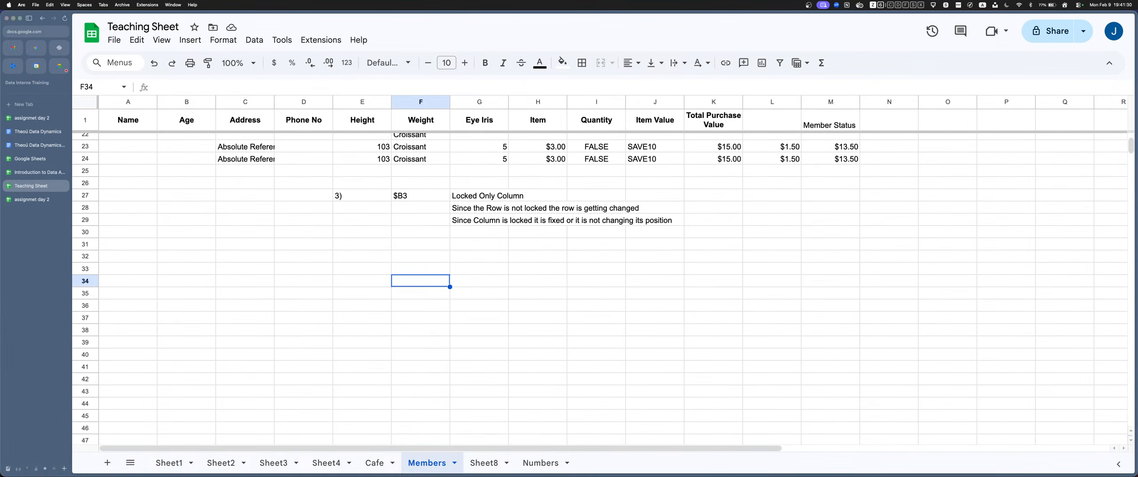
double_click(421, 268)
key("super+v")
key("Return")
Change the formula in F33 to the column-locked reference =Cafe!$G6
double_click(421, 268)
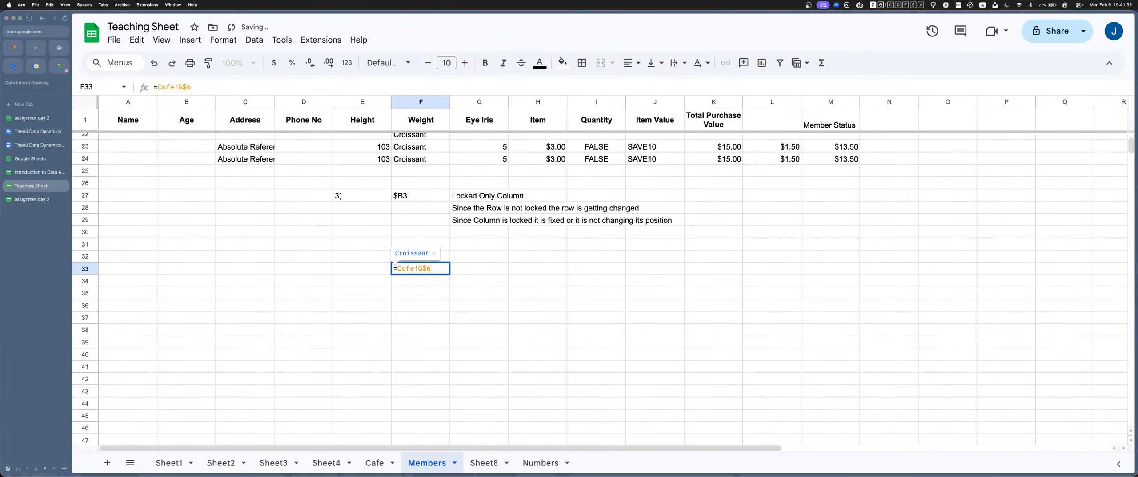
key("BackSpace")
type("$")
key("Return")
key("Up")
Copy the column-locked formula from F33 into the adjacent cells G33, E33, F32 and F34
key("super+c")
key("Right")
key("super+v")
key("Left")
key("Left")
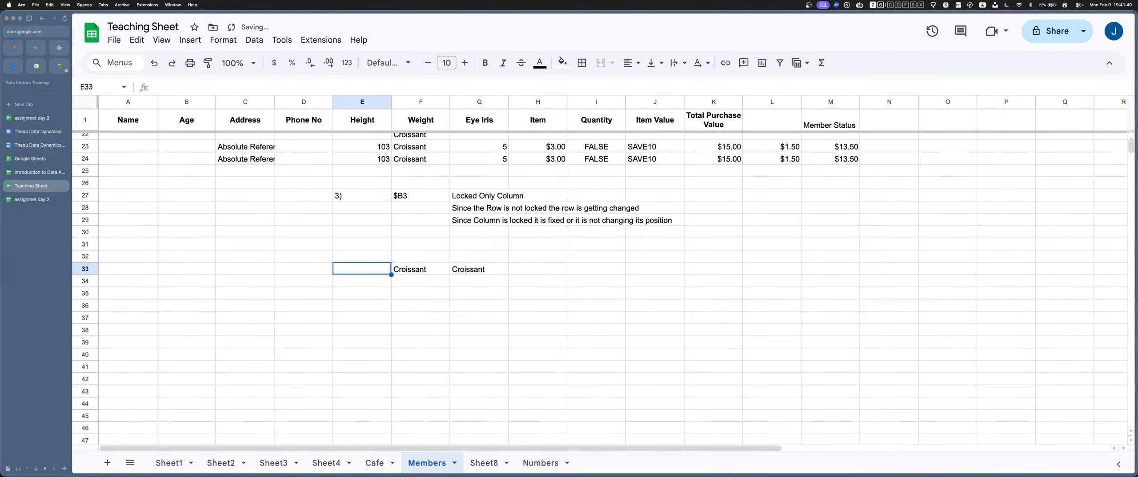
key("super+v")
key("Right")
key("Up")
key("super+v")
key("Down")
key("Down")
key("super+v")
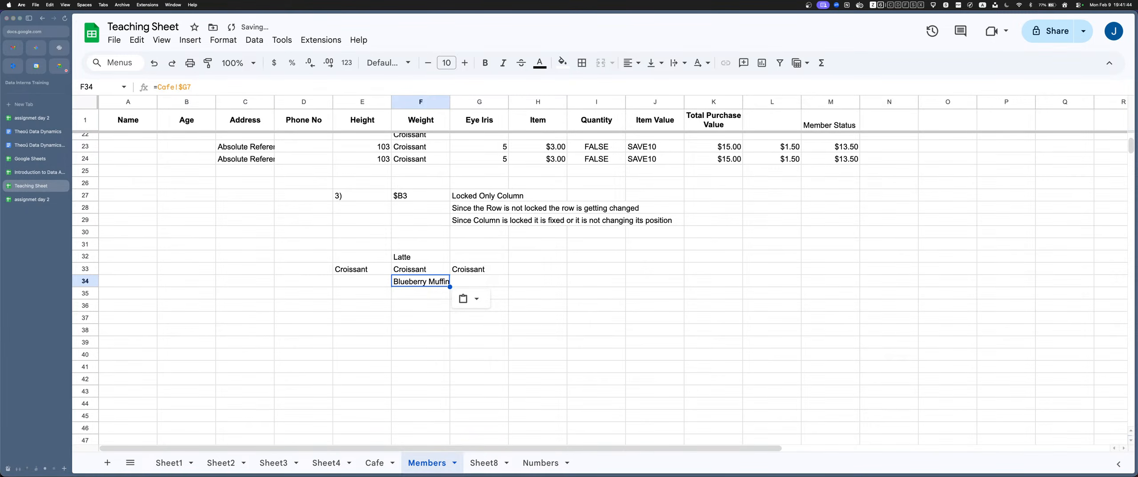
Examine how the column and row references behave in the formulas in F32, F33 and G33
key("Up")
key("Up")
key("Down")
key("Up")
key("Return")
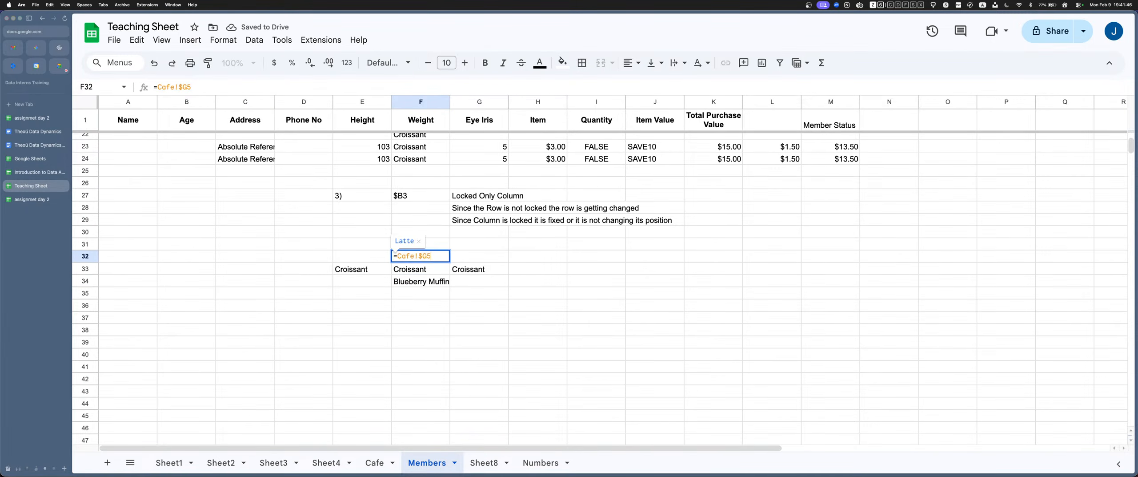
key("Return")
key("Return")
key("Return")
key("Up")
key("Right")
key("Return")
key("Return")
key("Up")
key("Left")
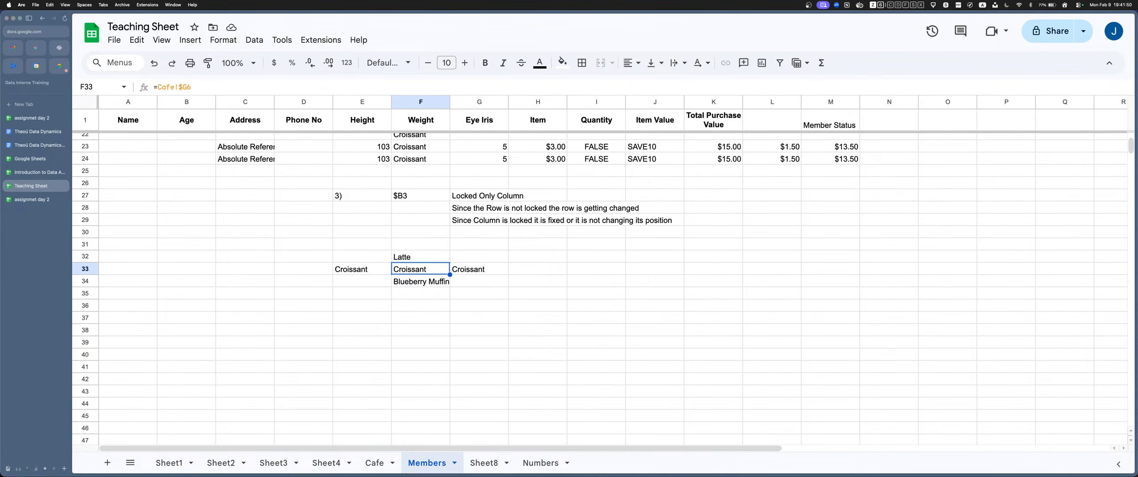
Compare the column-locked cells across row 33 with the row-locked cells in F22:F24
key("Left")
key("shift+Right")
key("shift+Right")
key("shift+Right")
key("shift+Right")
key("shift+Right")
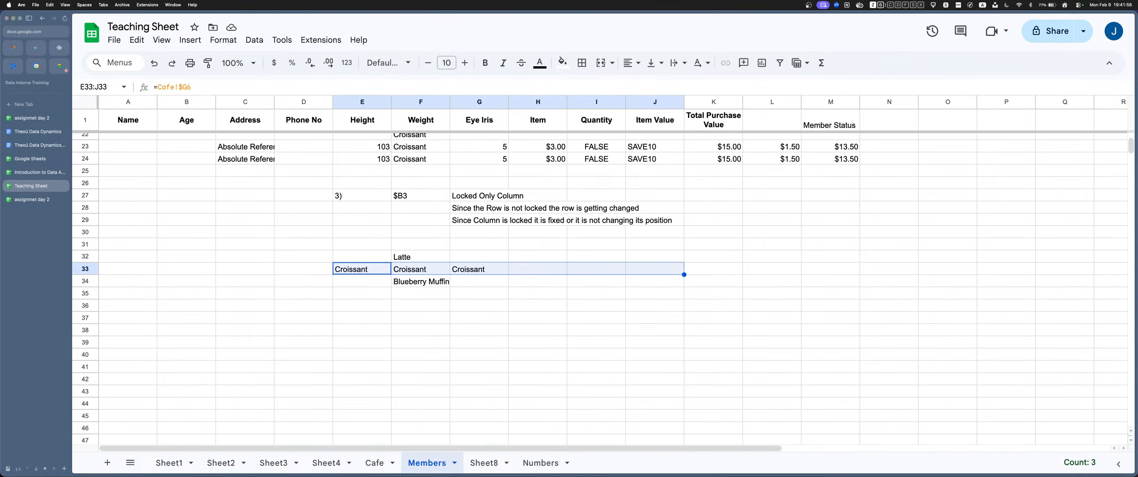
scroll(600, 284, "up", 5)
left_click_drag(421, 266, 421, 291)
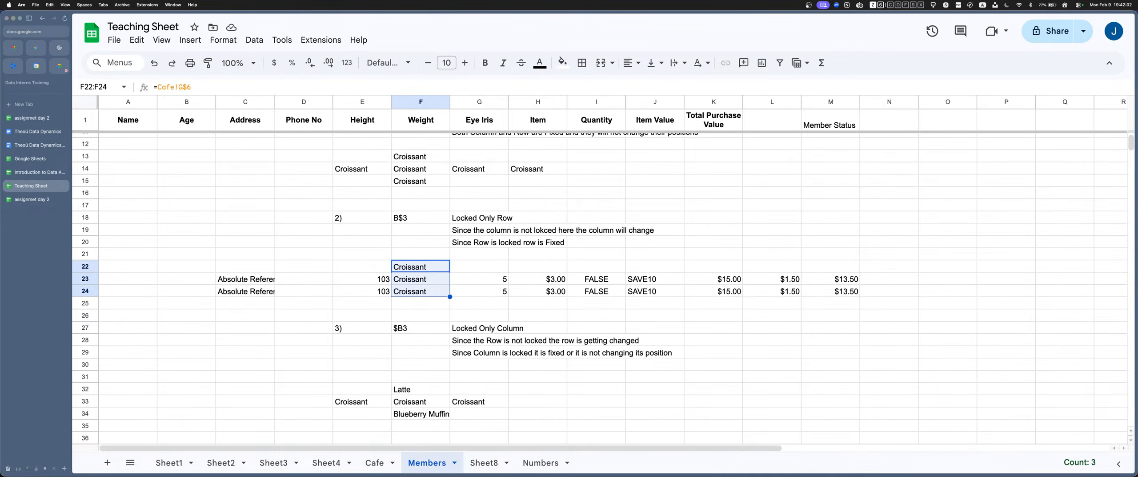
Add the note "What is locked that will be the same in Column" in G21
left_click(479, 254)
type("What is locked")
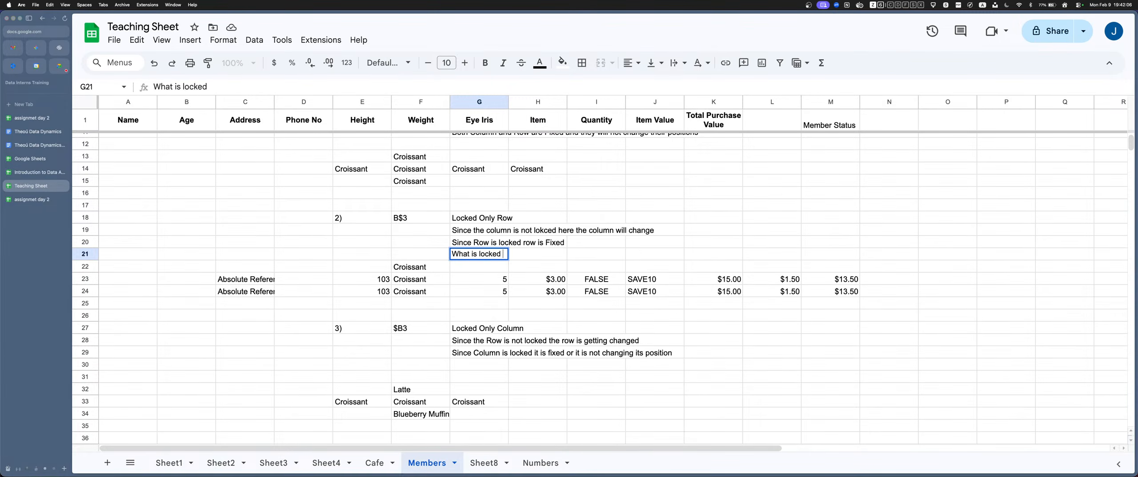
type(" that ")
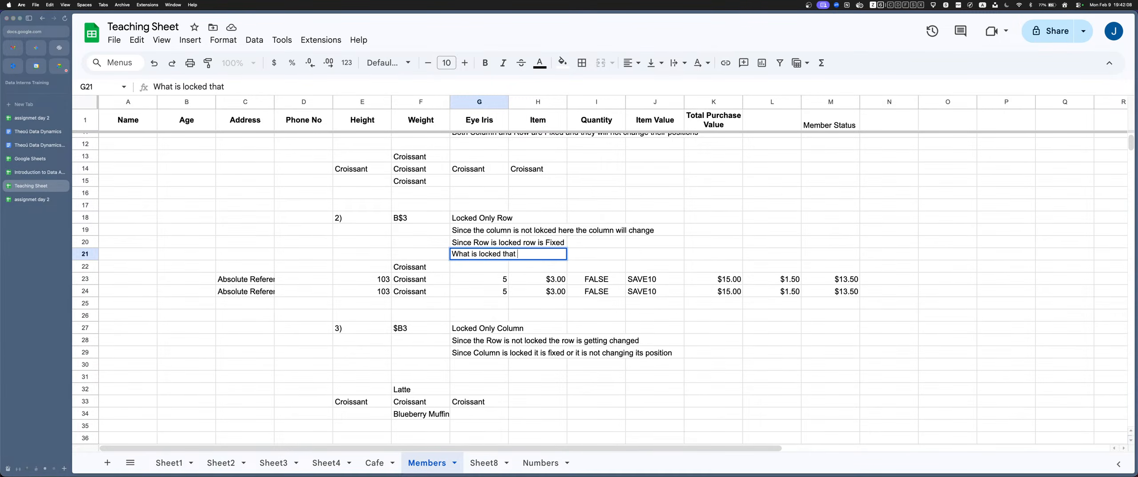
type("will be the same in th")
key("BackSpace")
key("BackSpace")
type("Column")
key("Return")
Copy the text of the G21 note into G30, below the "Locked Only Column" explanation
key("Up")
key("Return")
key("super+a")
key("super+x")
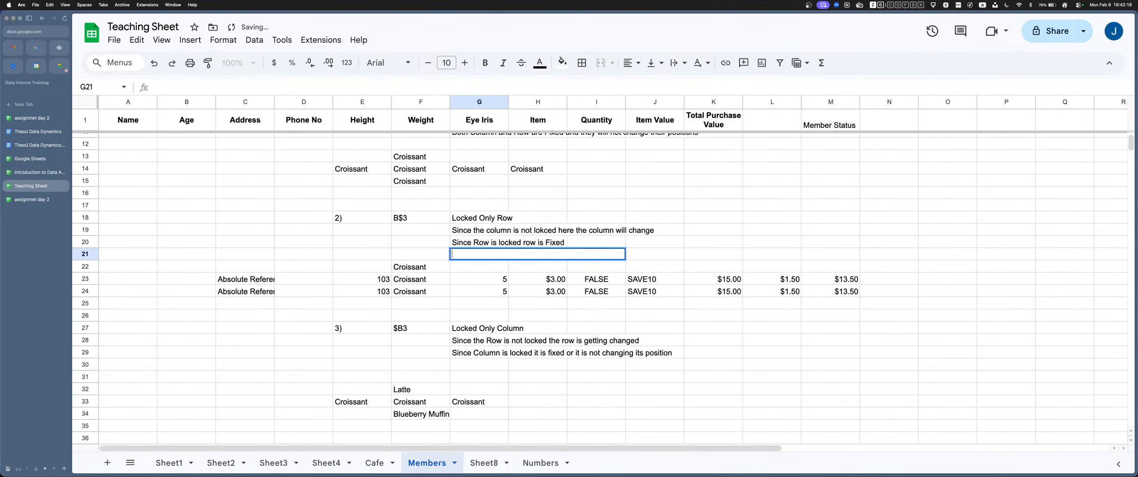
key("super+v")
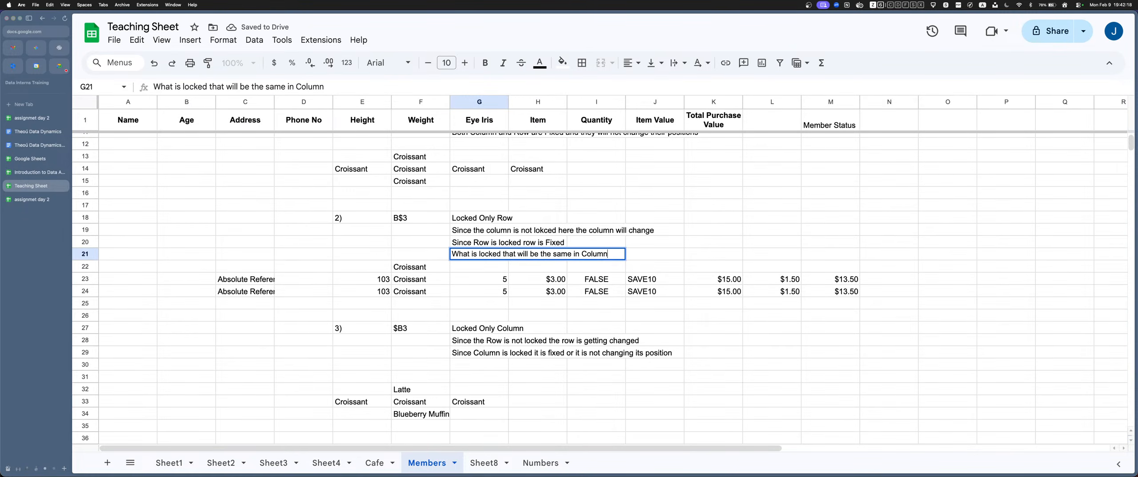
key("Return")
key("Down")
key("Down")
key("Down")
key("Down")
key("Down")
key("Down")
key("Down")
key("Down")
key("Return")
key("super+v")
Change the last word of the G30 note so it reads "What is locked that will be the same in Row"
key("shift+Left")
key("shift+Left")
key("shift+Left")
key("shift+Left")
key("shift+Left")
key("shift+Left")
type("R")
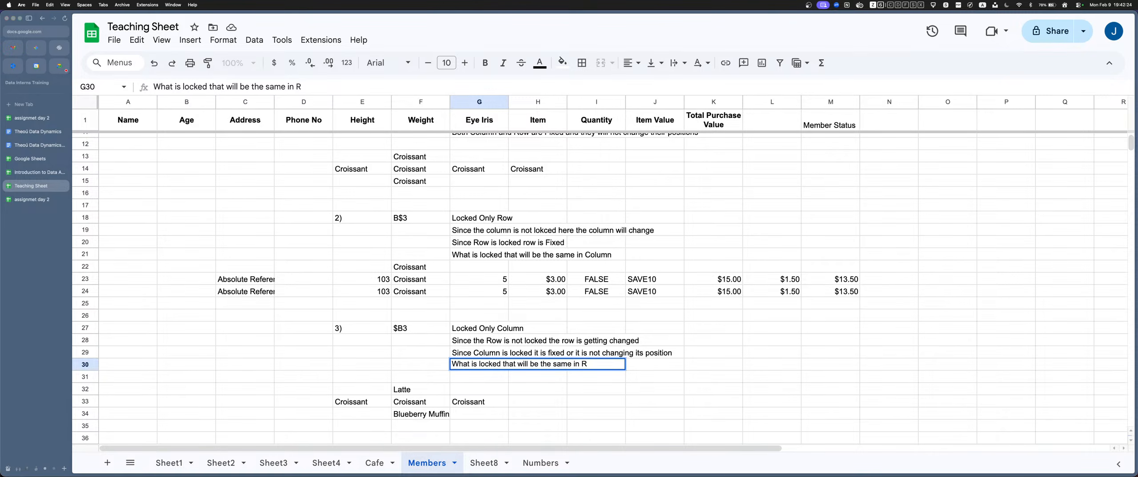
type("ow")
key("Return")
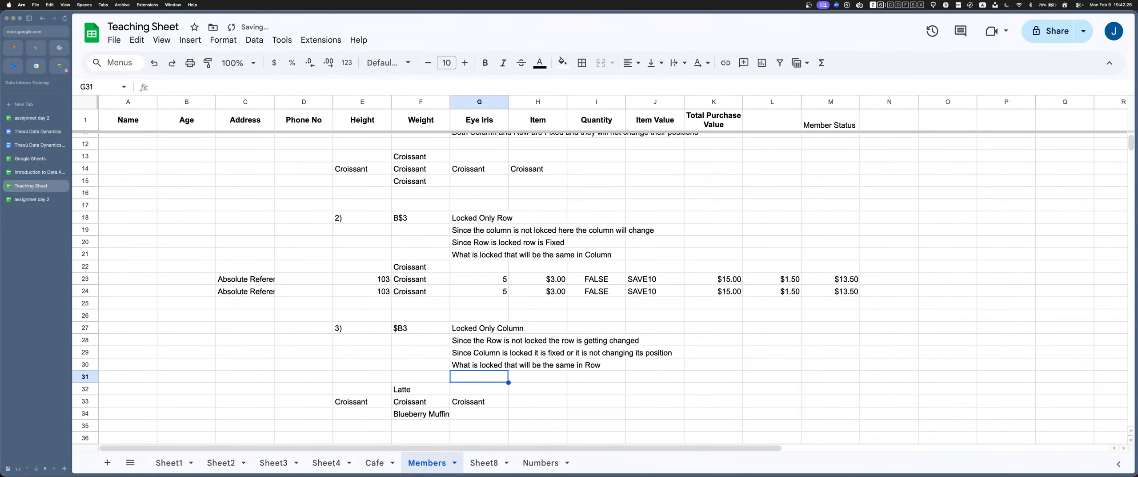
Check the column-locked formula in F33 and copy it into H33, I33 and J33
key("Left")
key("Down")
key("Down")
key("Return")
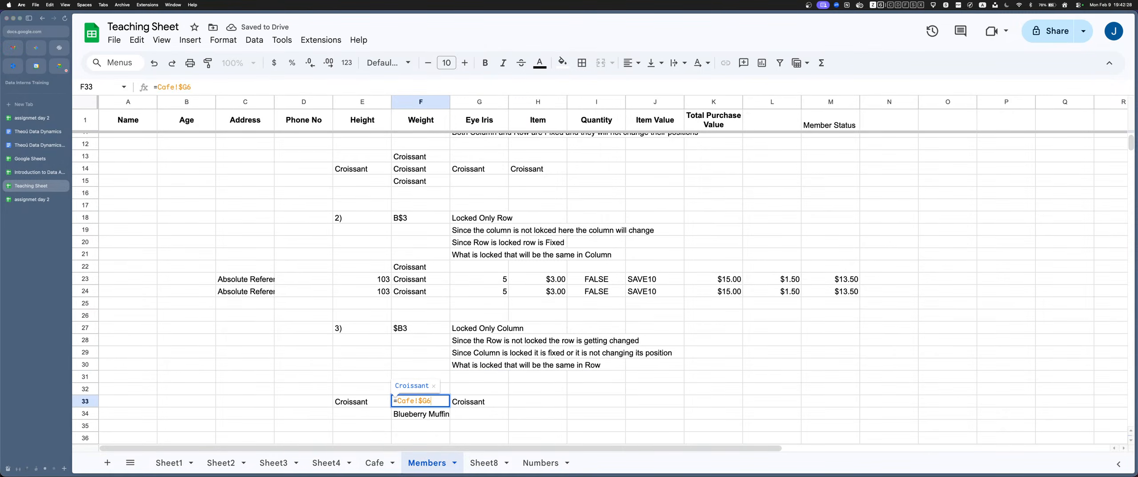
key("Return")
key("Up")
key("shift+Right")
key("shift+Right")
key("shift+Right")
key("shift+Right")
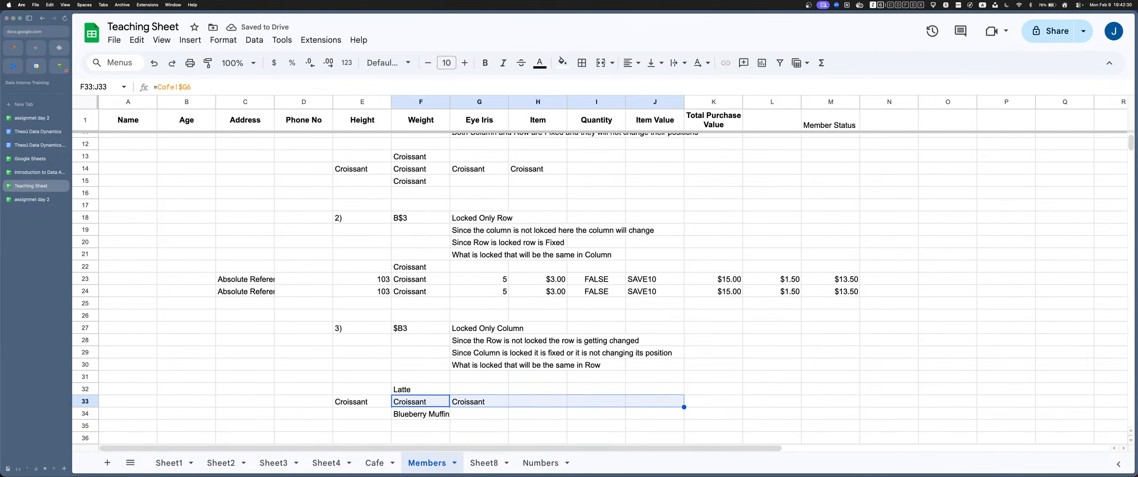
key("Right")
key("Right")
key("ctrl+v")
key("Right")
key("ctrl+v")
key("Right")
key("ctrl+v")
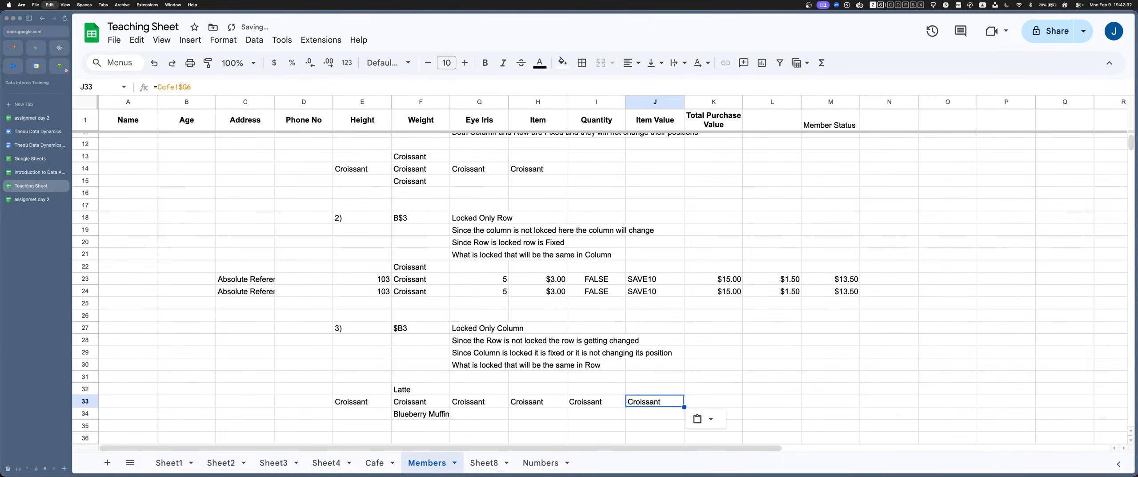
Copy the column-locked formula into K33 and open the source formula in F33 to check it
key("Right")
key("ctrl+v")
key("Left")
key("Left")
key("Left")
key("Left")
key("Left")
key("Return")
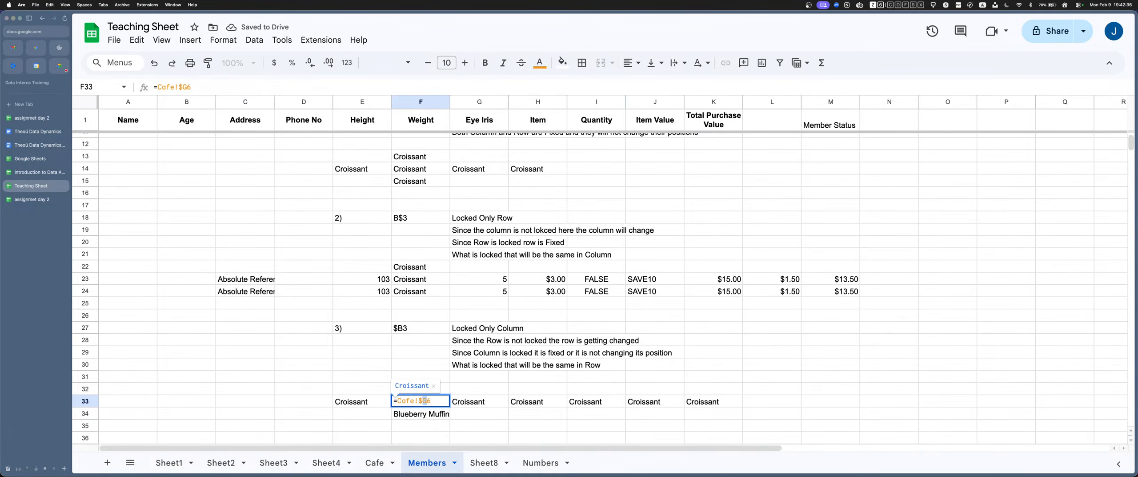
Copy the column-locked Cafe formula into F31 and F35, above and below the existing examples
key("Return")
key("Up")
key("Up")
key("Up")
key("ctrl+v")
key("Down")
key("Down")
key("Down")
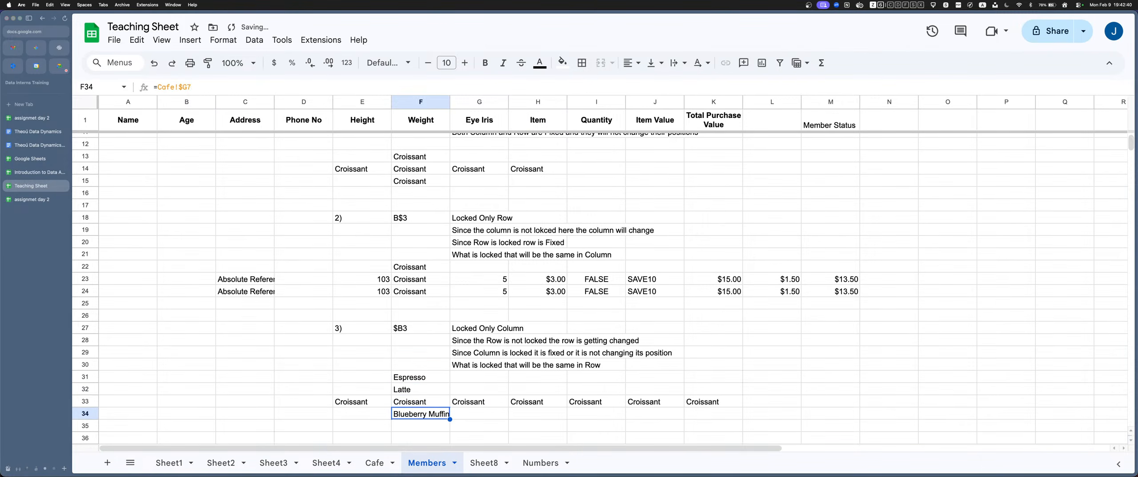
key("Down")
key("ctrl+v")
Inspect the column-locked formulas in F31 to F35 to compare their row references
key("Up")
key("Up")
key("Return")
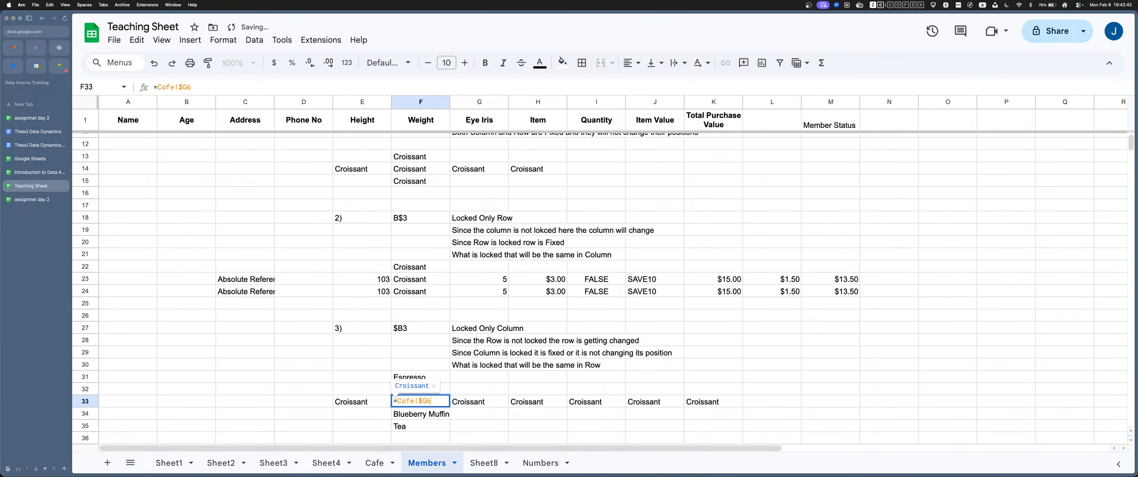
key("shift+Left")
key("Return")
key("Return")
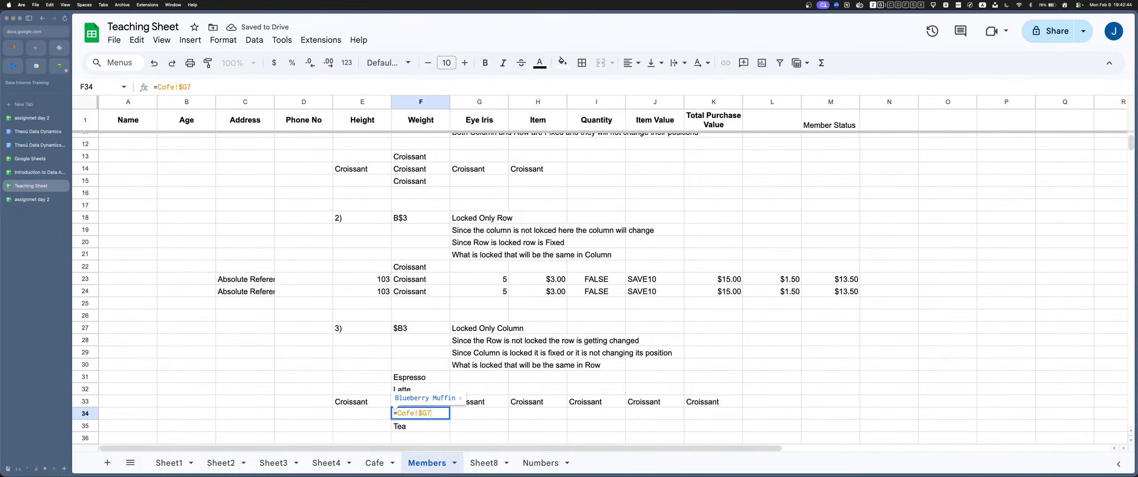
key("Return")
key("Return")
key("Return")
key("Up")
key("Up")
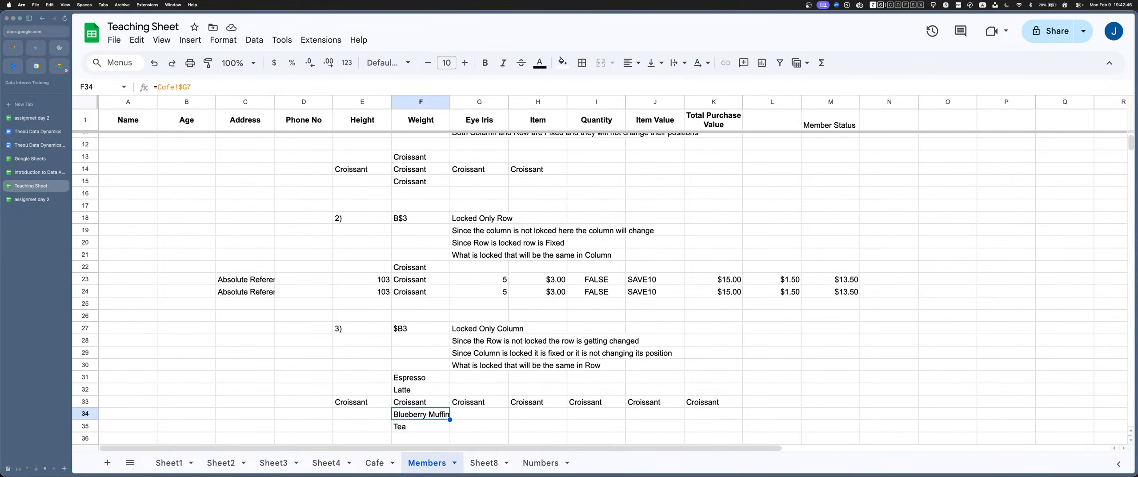
key("Up")
key("Up")
key("Return")
key("Return")
key("Up")
key("Up")
key("Return")
key("Return")
key("Up")
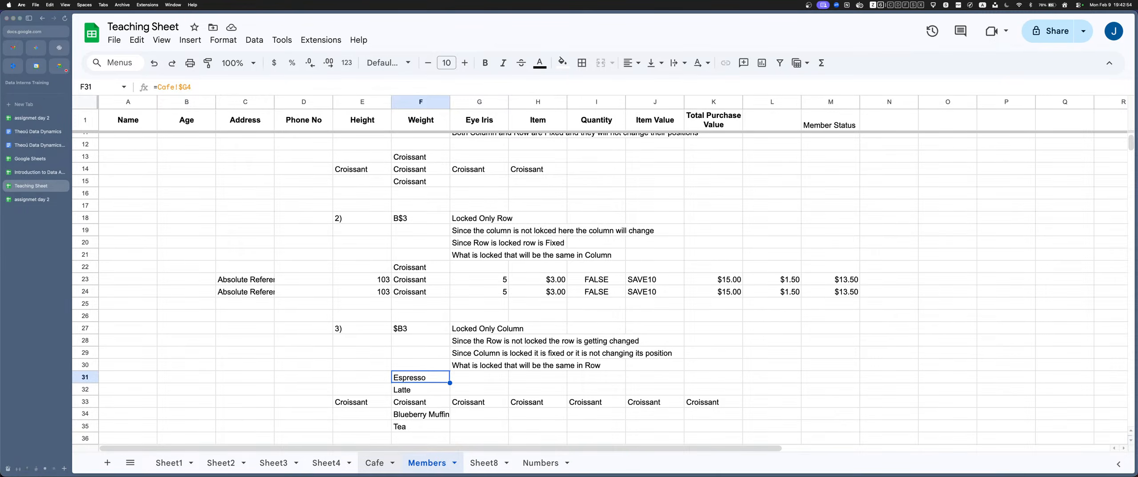
Review the relative, absolute and cross-sheet reference topics listed below the table on the Cafe sheet
left_click(375, 462)
left_click_drag(312, 329, 311, 342)
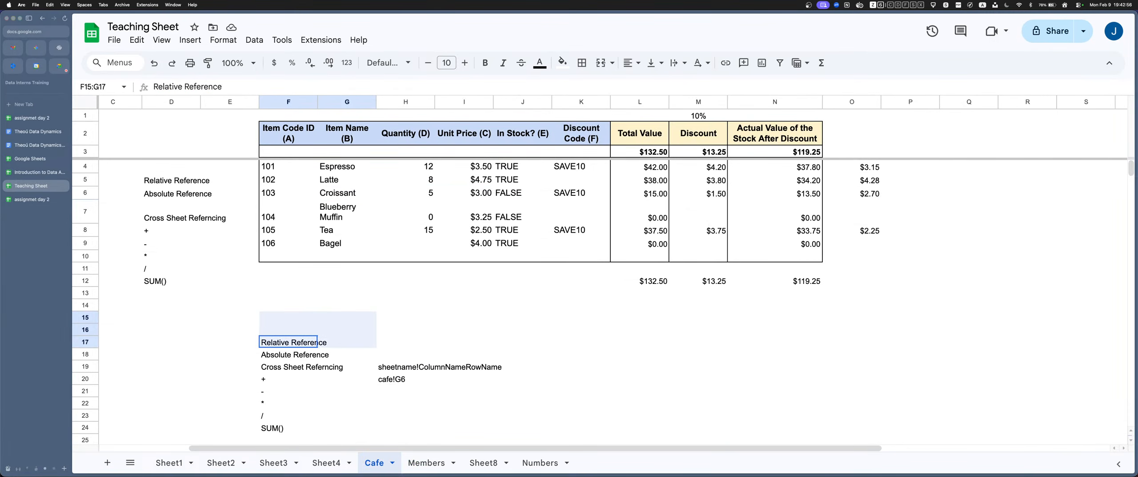
left_click(317, 354)
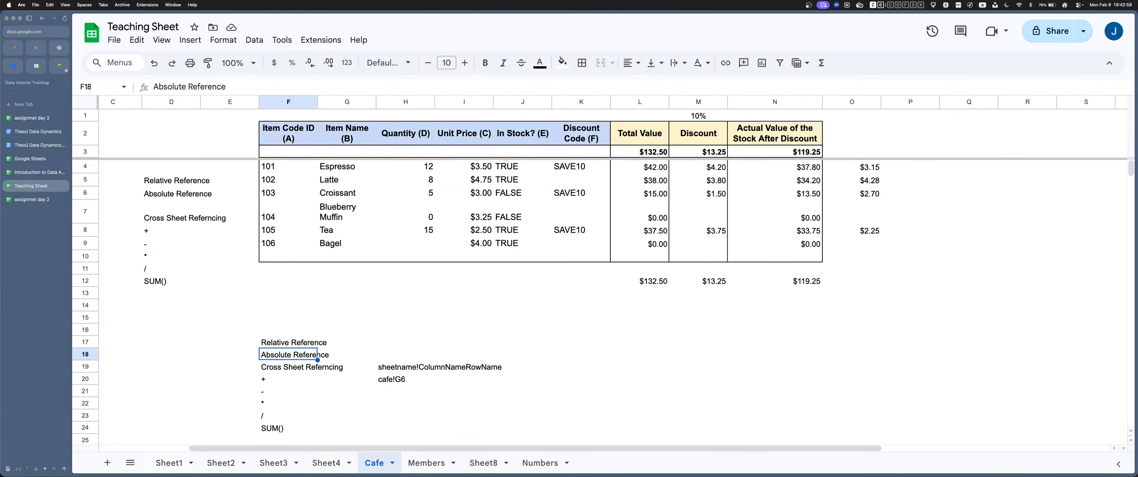
left_click(317, 366)
left_click_drag(317, 354, 317, 342)
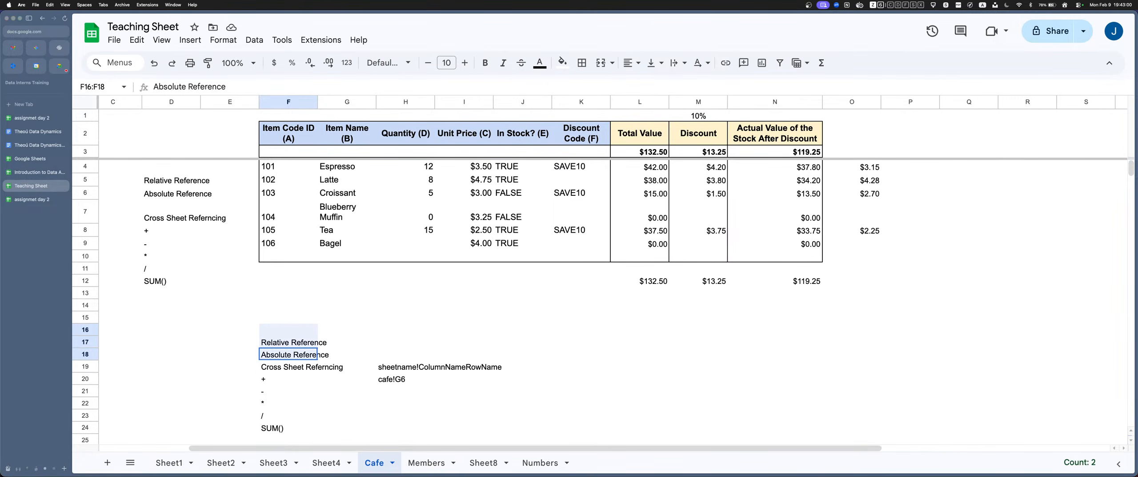
Review the three locked-reference explanations and examples on Members, and compare them with those on the Numbers sheet
left_click(427, 462)
scroll(479, 329, "up", 2)
left_click_drag(484, 169, 533, 170)
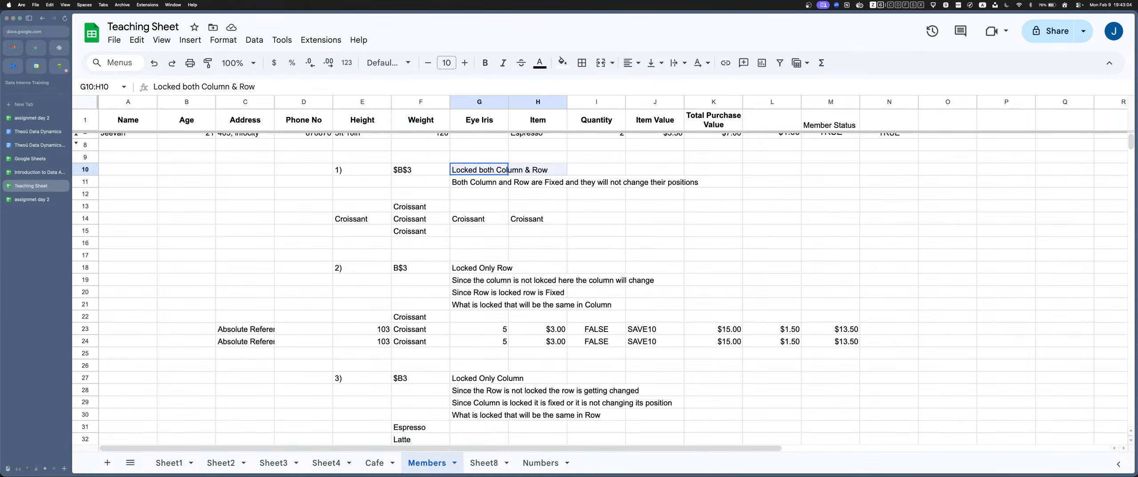
left_click_drag(482, 267, 529, 267)
scroll(529, 268, "down", 1)
left_click_drag(502, 368, 512, 357)
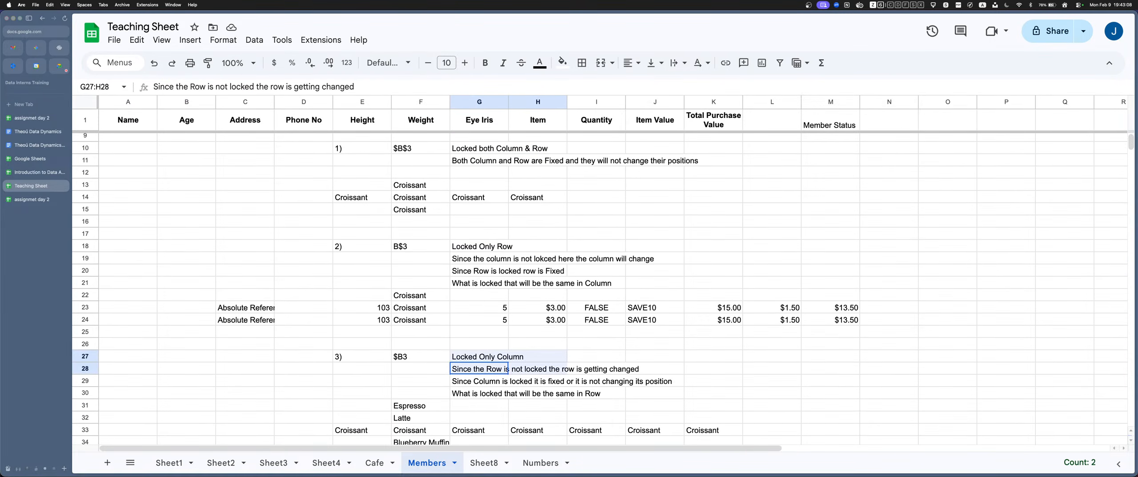
left_click(508, 356)
scroll(508, 356, "down", 2)
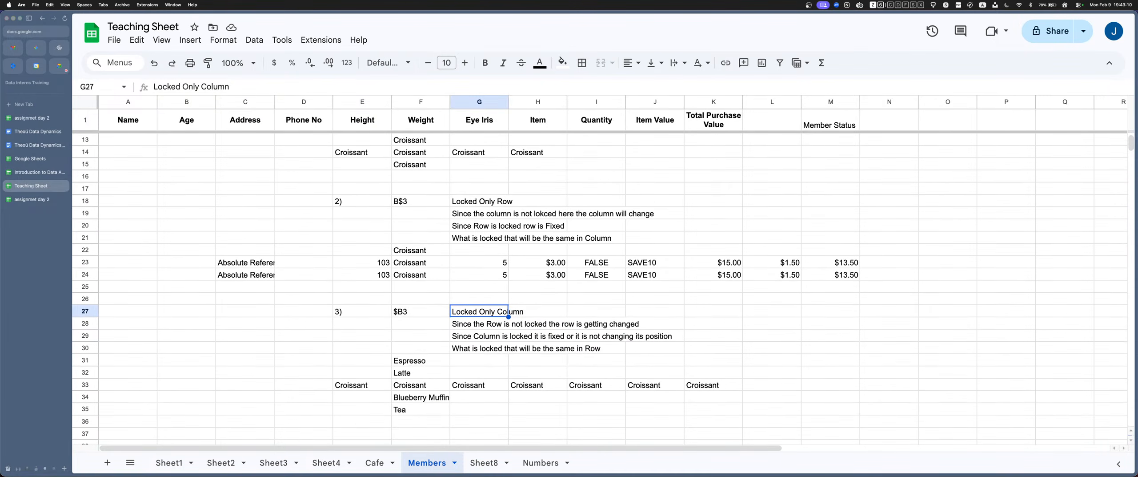
left_click_drag(363, 189, 537, 385)
left_click(374, 462)
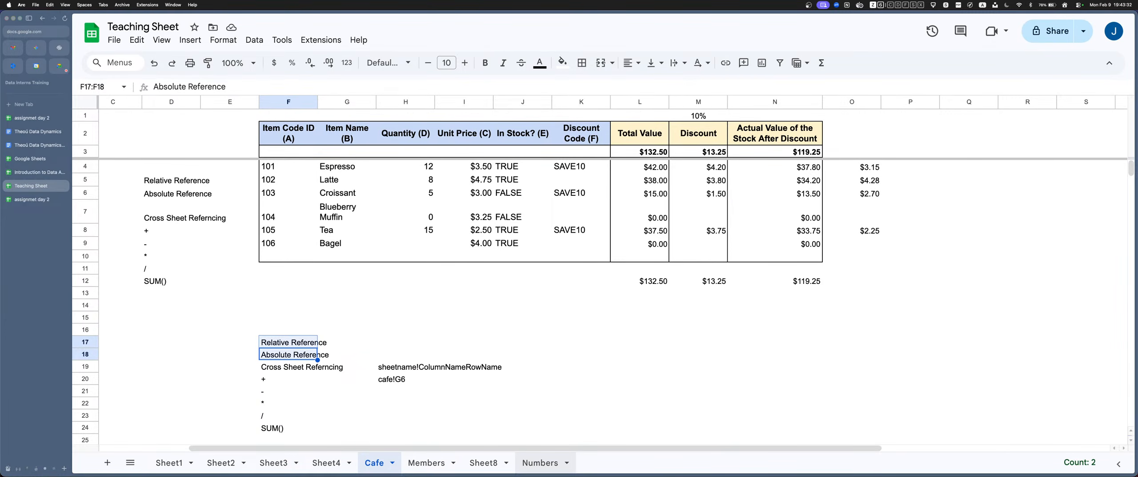
left_click(539, 463)
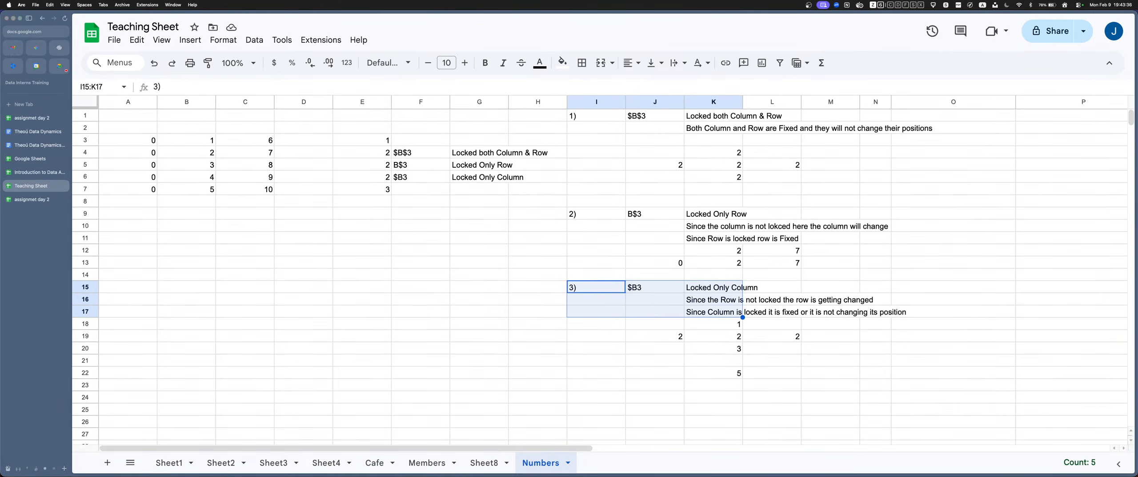
Switch to the Introduction to Data Analytics curriculum and review the Day 2 math operators and SUM, COUNT, COUNTA topics
left_click(35, 172)
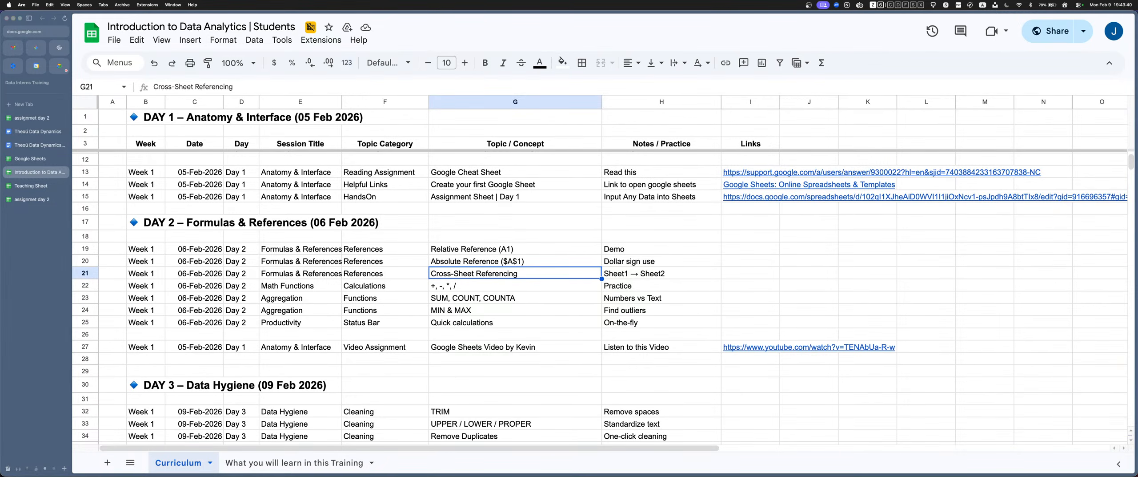
double_click(489, 286)
key("super+a")
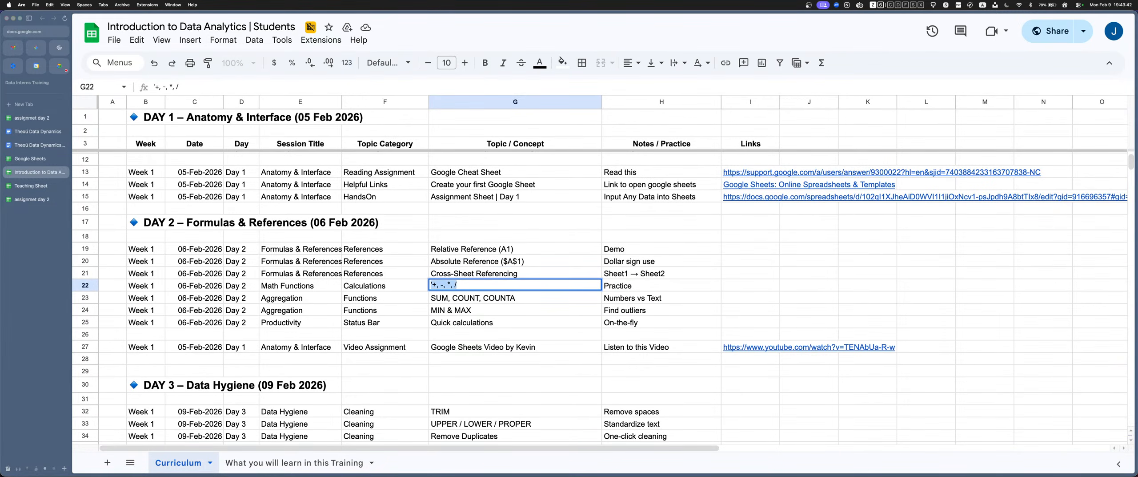
left_click(442, 285)
double_click(442, 285)
left_click_drag(452, 285, 456, 284)
double_click(472, 297)
double_click(439, 297)
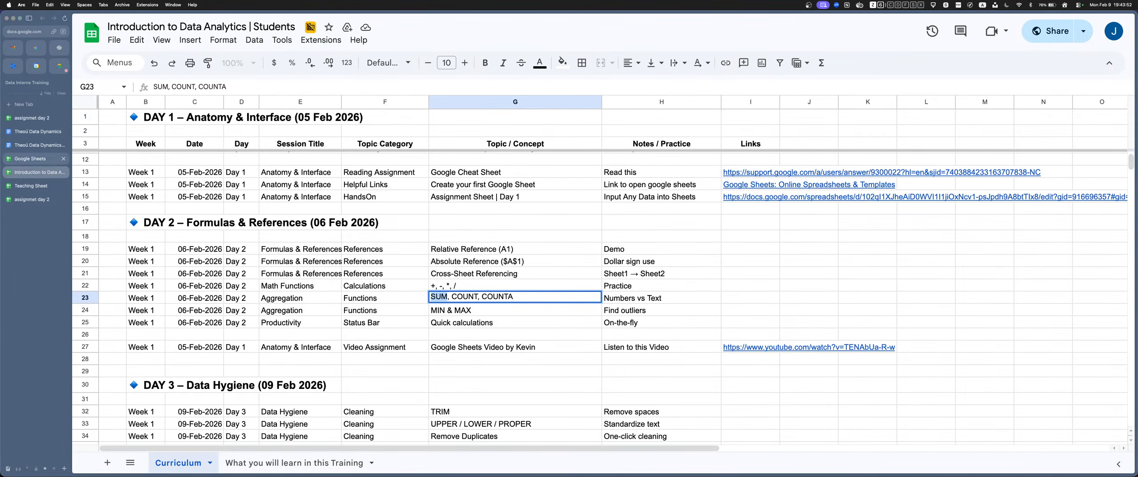
Return to the Teaching Sheet and copy the number block A3:C7 on Numbers to B27
left_click(31, 186)
left_click(479, 237)
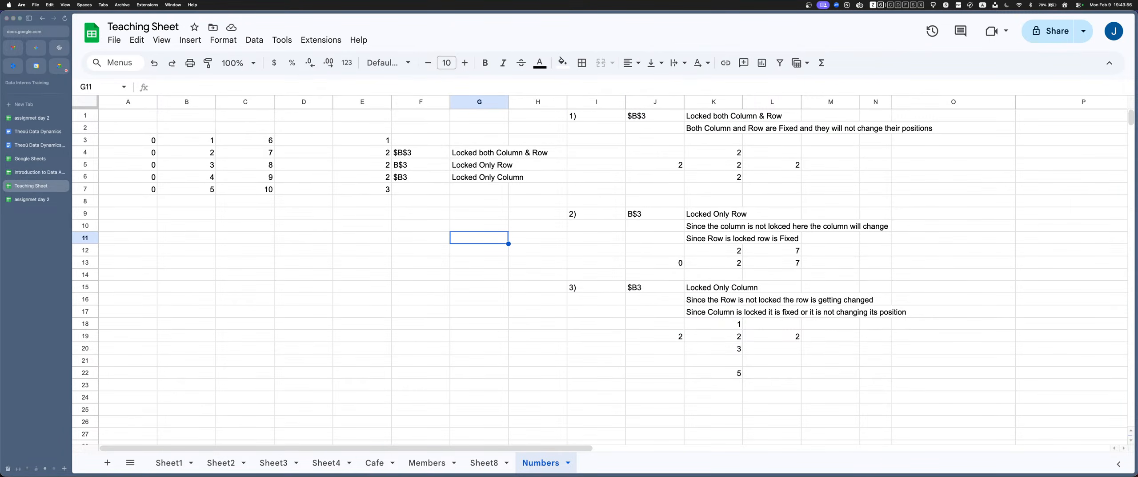
left_click_drag(187, 141, 244, 189)
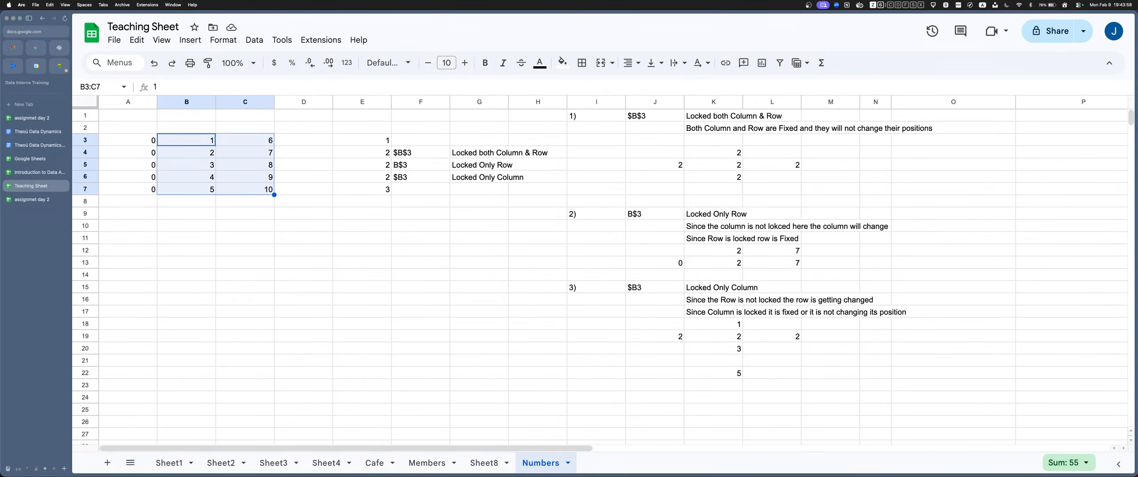
left_click_drag(133, 140, 246, 190)
key("super+c")
left_click(420, 274)
scroll(420, 275, "down", 5)
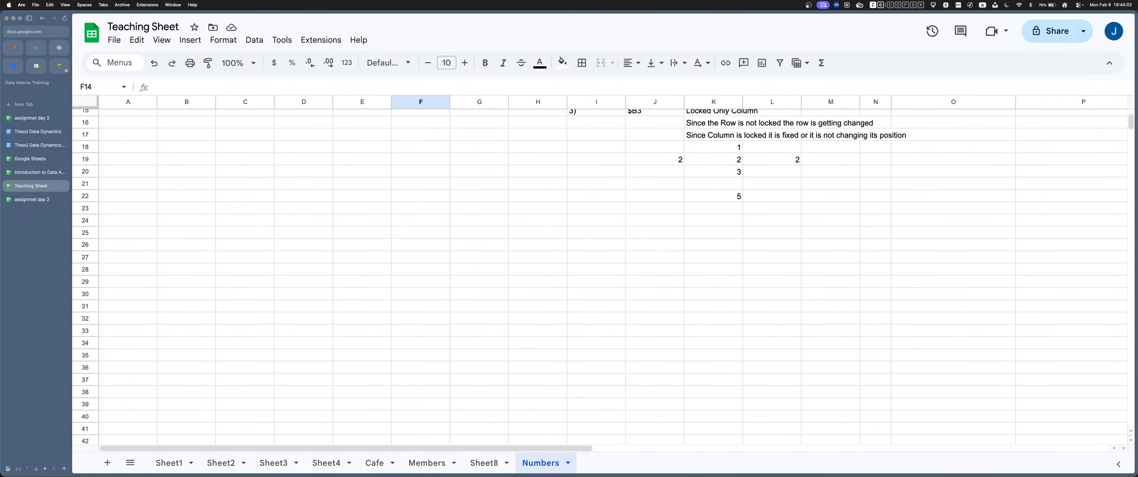
scroll(420, 275, "down", 3)
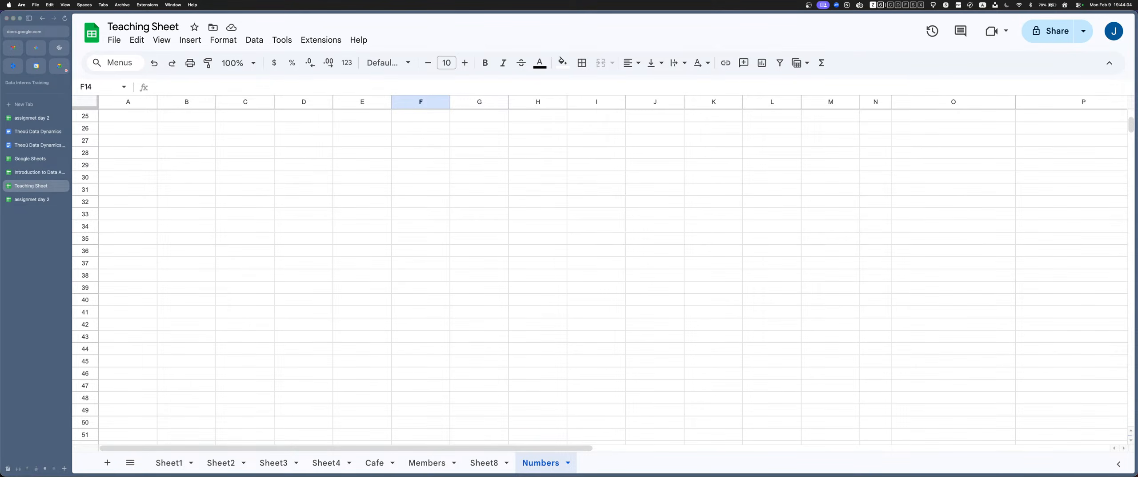
left_click(186, 141)
key("super+v")
left_click(186, 226)
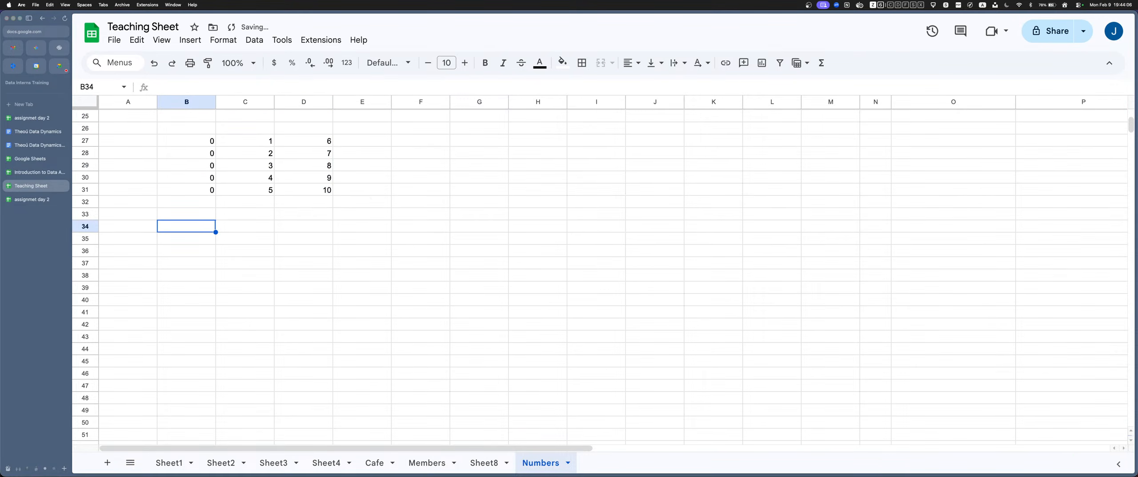
Copy the number block B27:D31 on the Numbers sheet to the clipboard
left_click(362, 141)
left_click(421, 140)
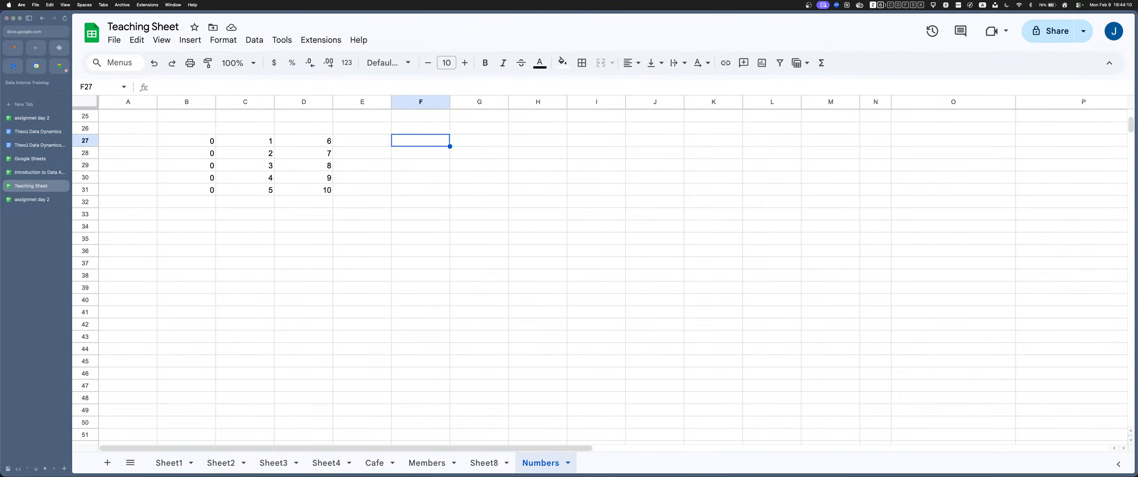
left_click_drag(186, 141, 311, 190)
key("super+c")
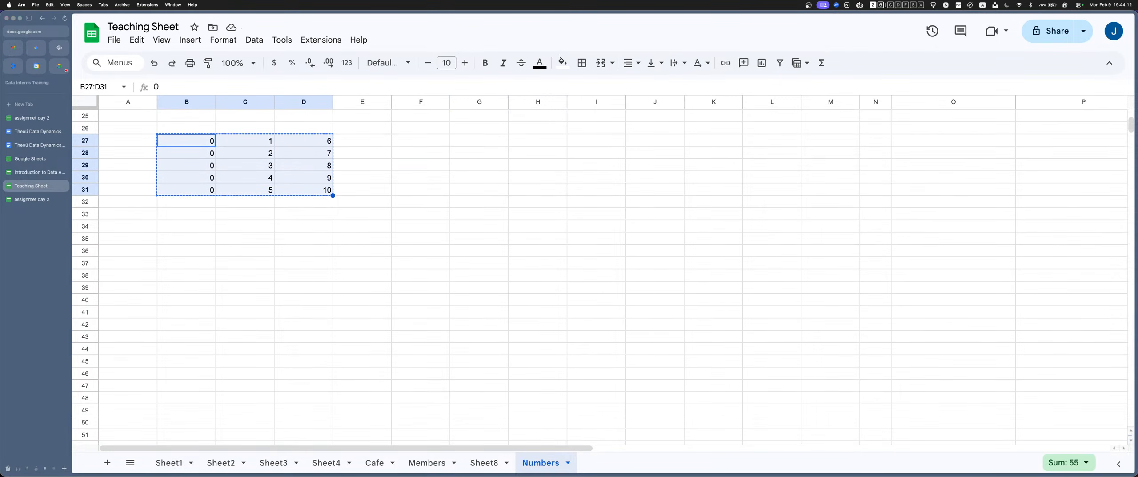
Switch to the "assignmet day 2" workbook and open its Day 2 Assignment sheet
left_click(39, 172)
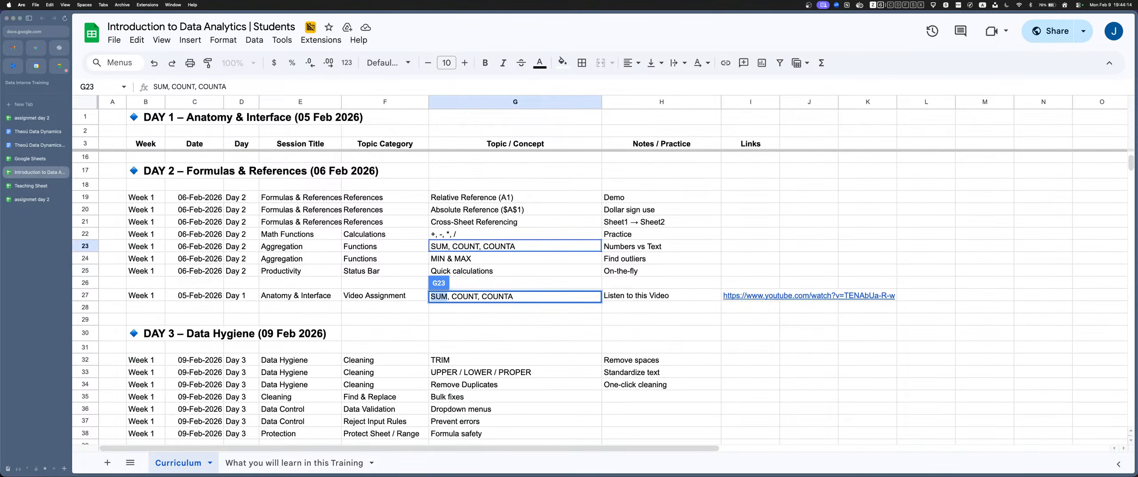
left_click(32, 199)
scroll(599, 276, "down", 1)
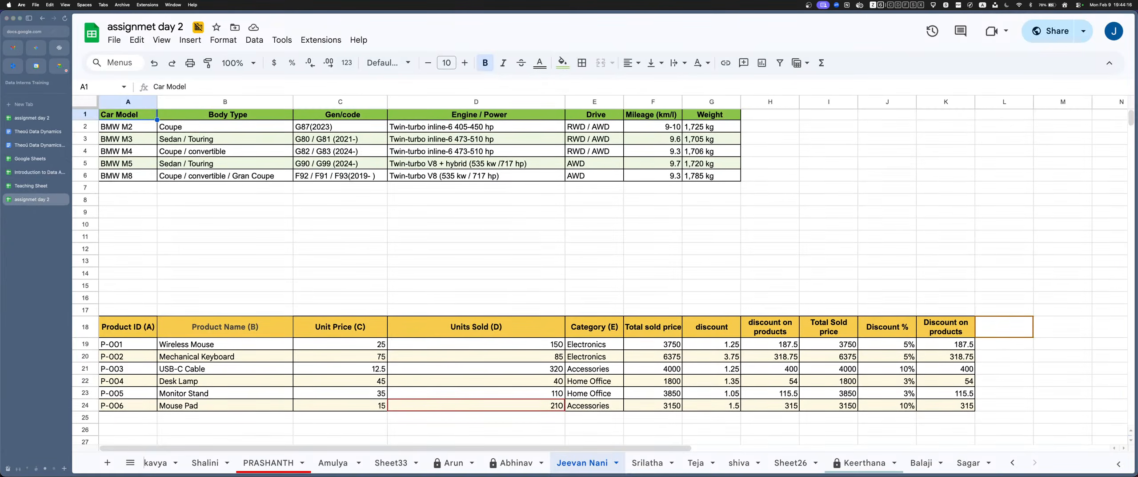
scroll(272, 462, "left", 10)
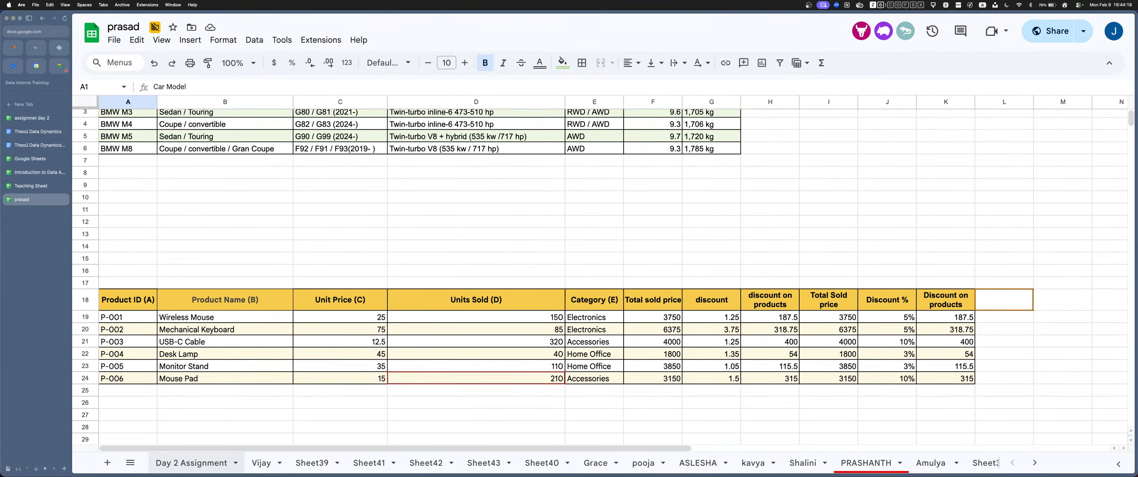
left_click(195, 463)
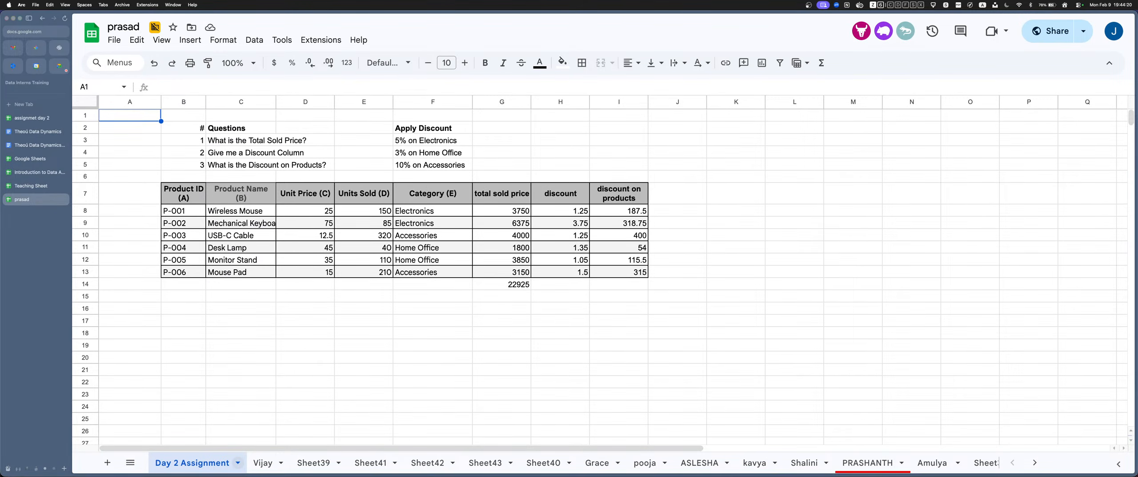
left_click(238, 462)
left_click(305, 381)
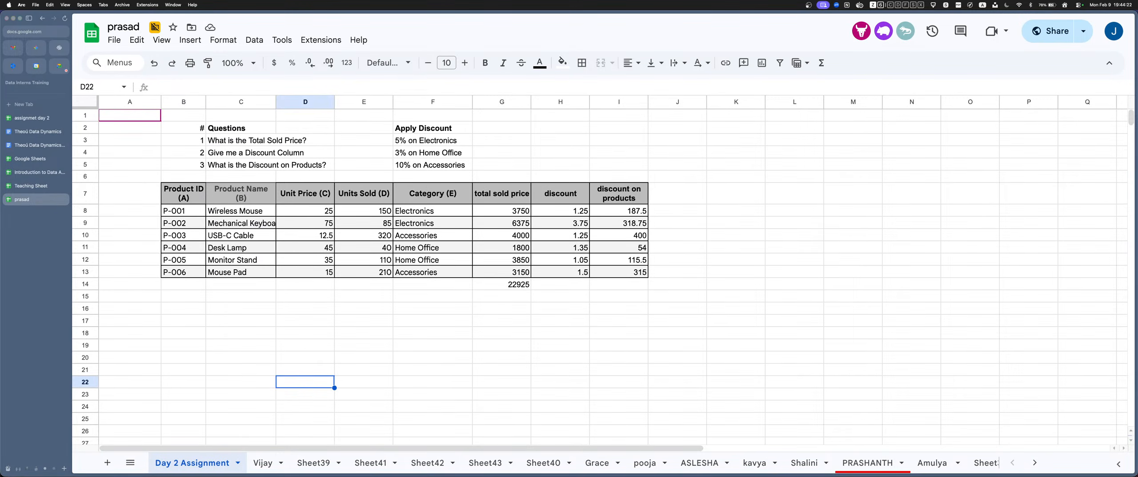
Insert one column before column B on the Day 2 Assignment sheet and enter "Day 2" in B1
left_click(130, 128)
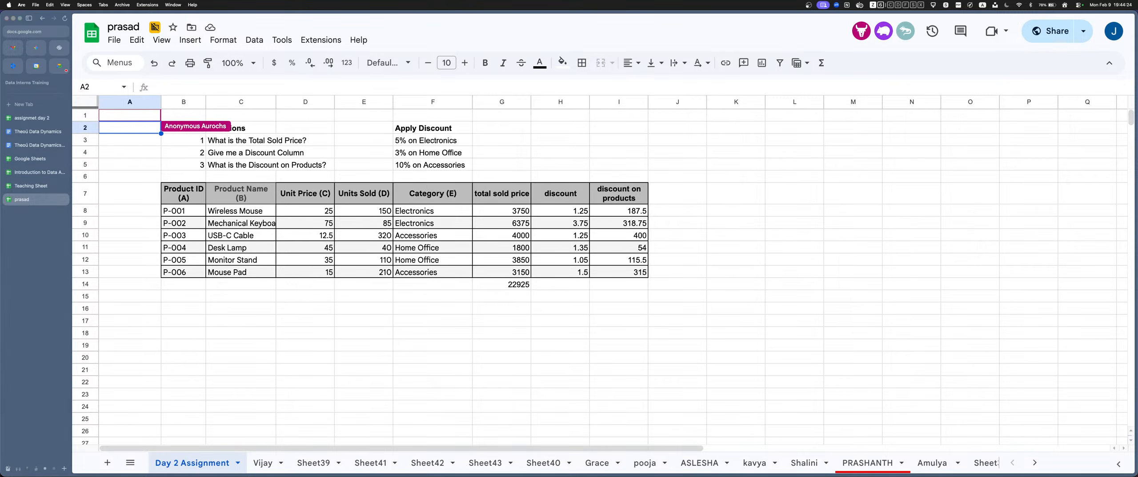
right_click(181, 102)
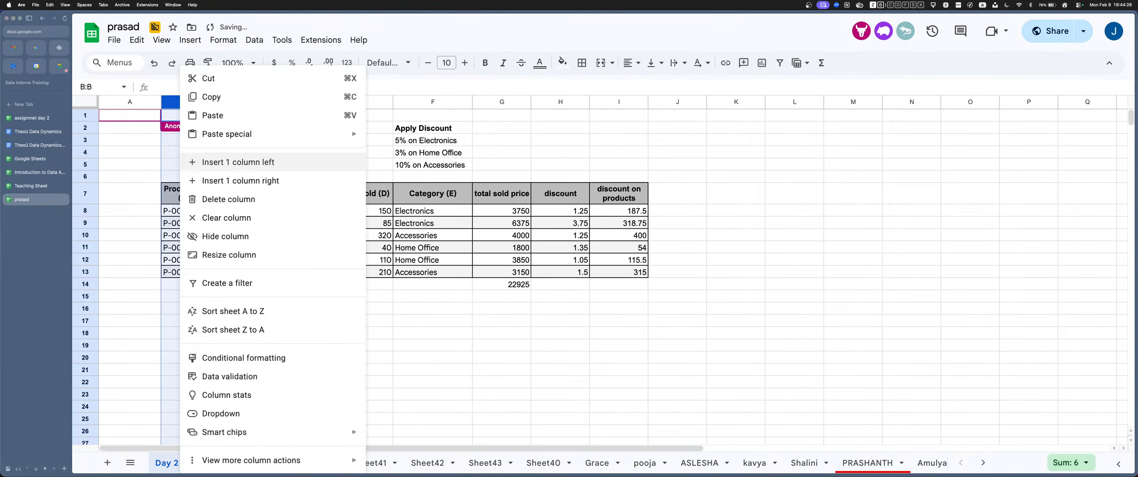
left_click(238, 162)
left_click(130, 176)
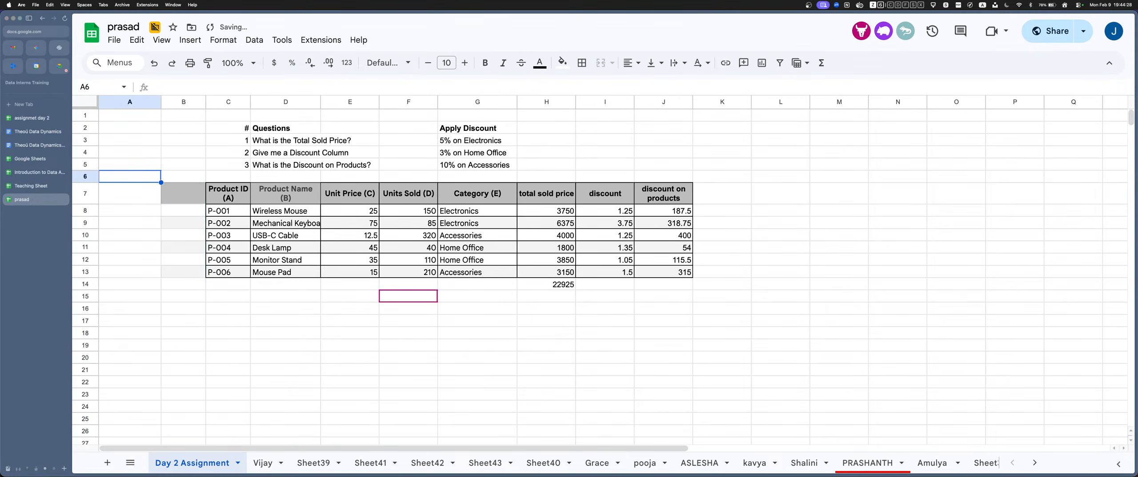
left_click(183, 115)
type("Day 22")
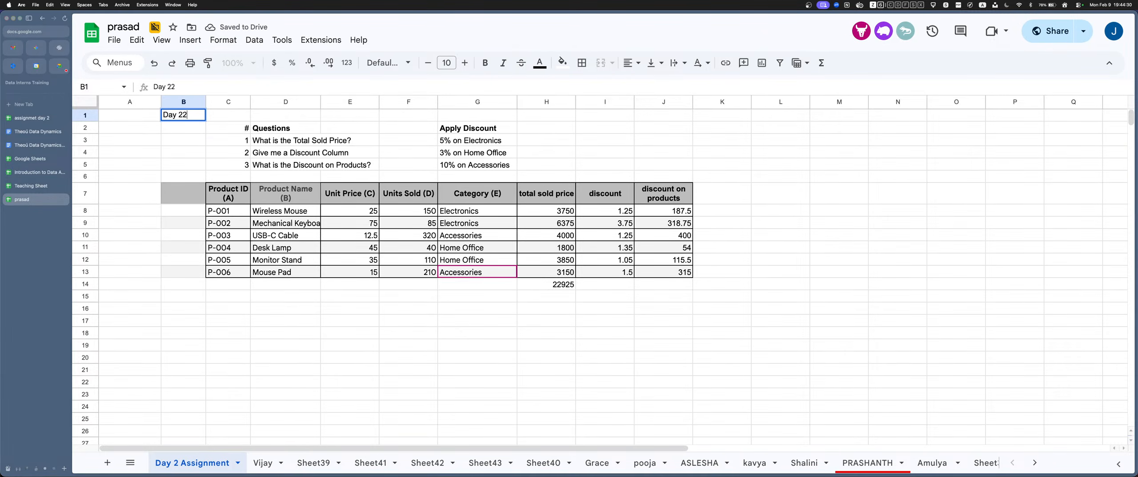
key("Return")
Insert 15 rows above the Day 2 content and enter "Day 3" in B1
left_click_drag(85, 116, 85, 295)
right_click(84, 295)
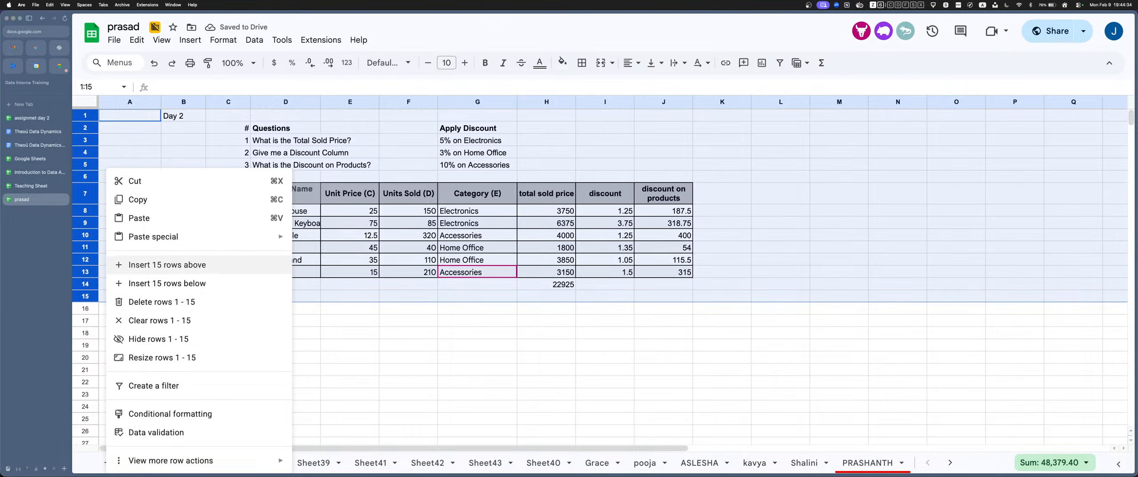
left_click(167, 264)
left_click(183, 116)
type("Day")
key("Return")
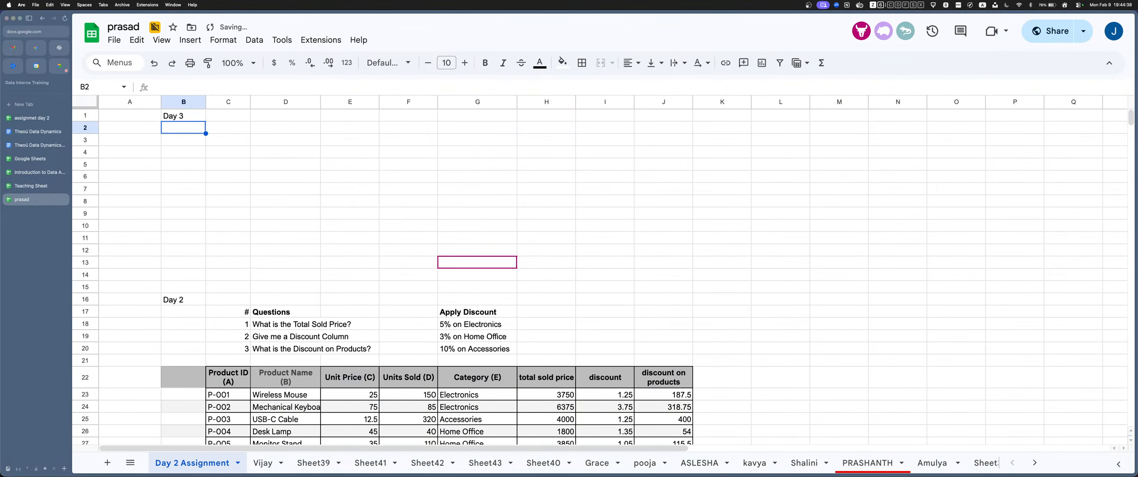
Paste the copied number block into the Day 3 section starting at cell D2
left_click(285, 128)
key("super+v")
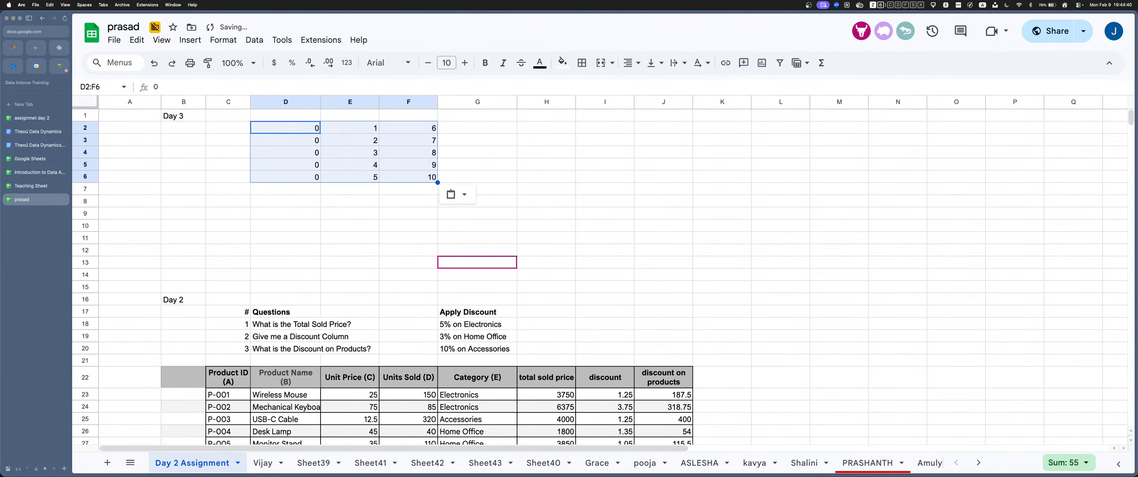
left_click(349, 213)
Label cell H2 "Opearators" and enter "Addition" beside it in I2
left_click(478, 127)
left_click(546, 128)
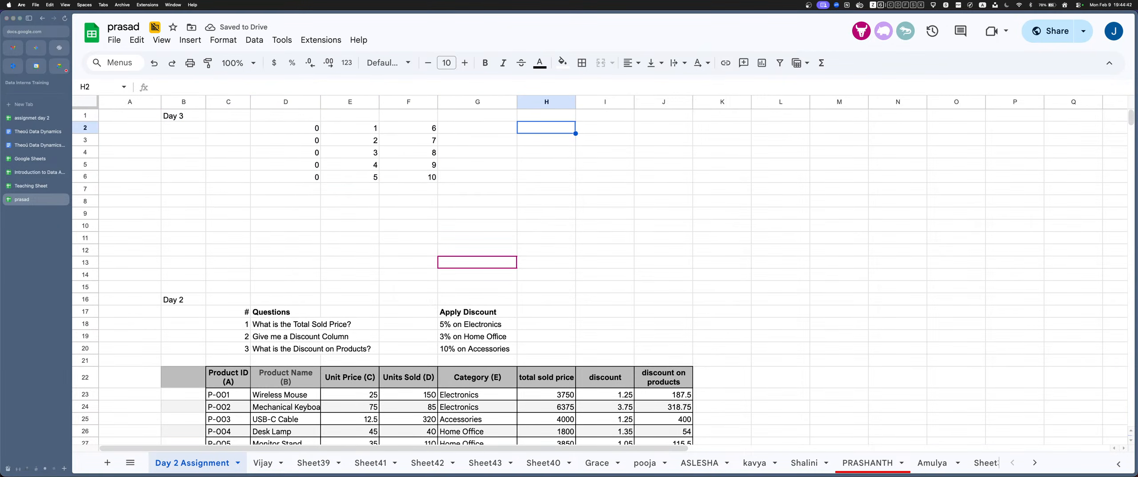
type("Opearat")
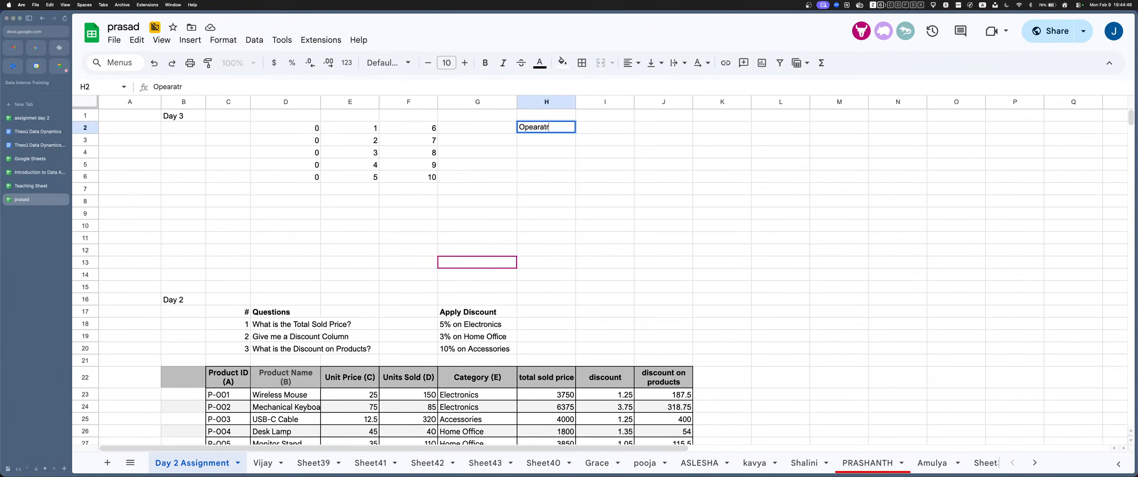
type("ors")
key("Tab")
type("Addition")
key("Return")
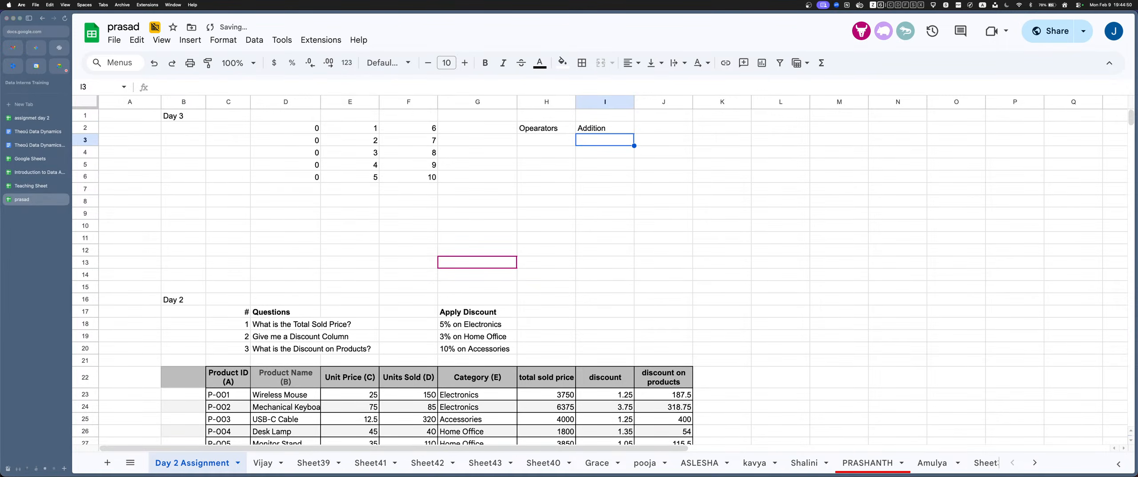
Continue the operator list with "Subtration", "Multiplication" and "Division" in cells I3 to I5
type("Su")
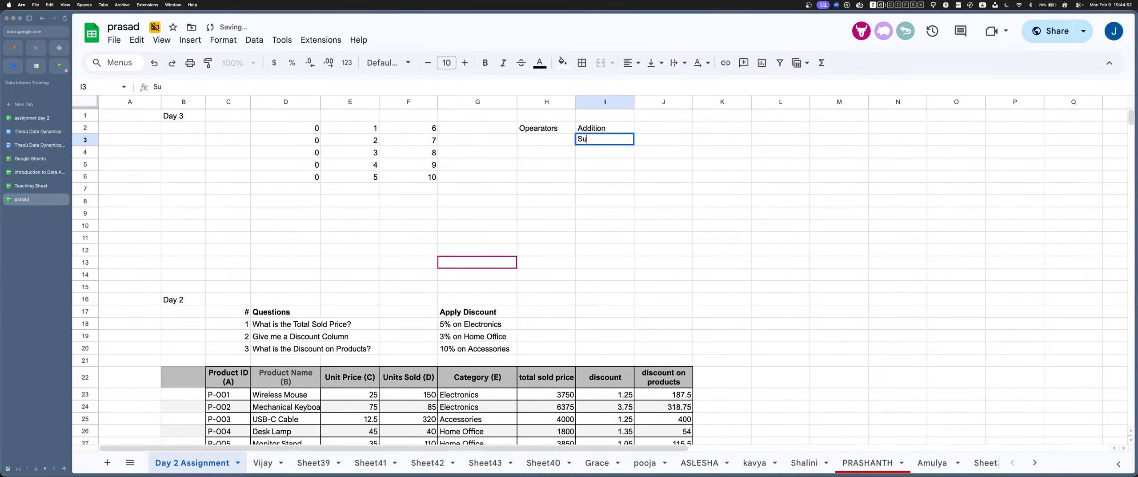
type("brration")
key("Return")
type("Multiplication")
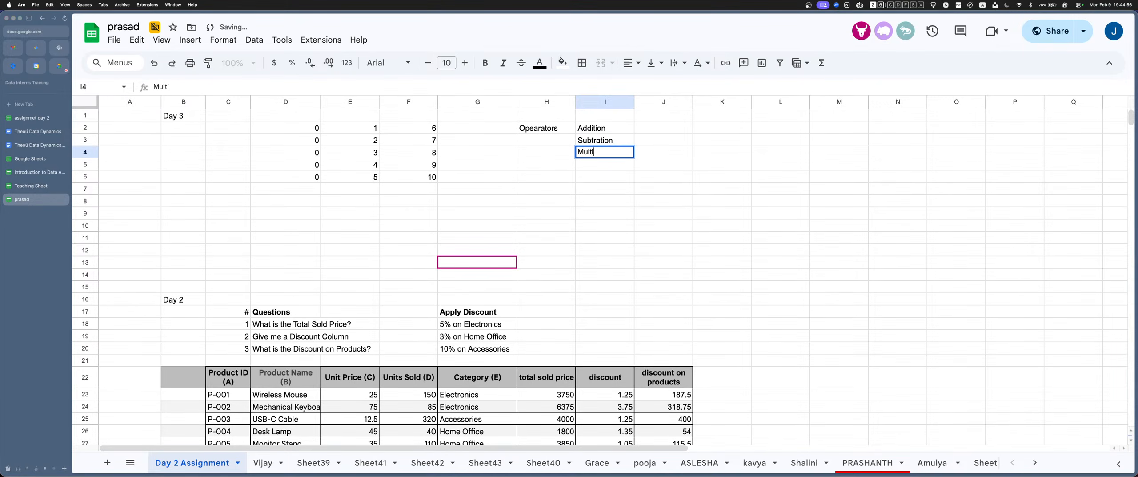
key("Return")
type("Dvisio")
key("BackSpace")
key("BackSpace")
key("BackSpace")
key("BackSpace")
key("BackSpace")
type("ivision")
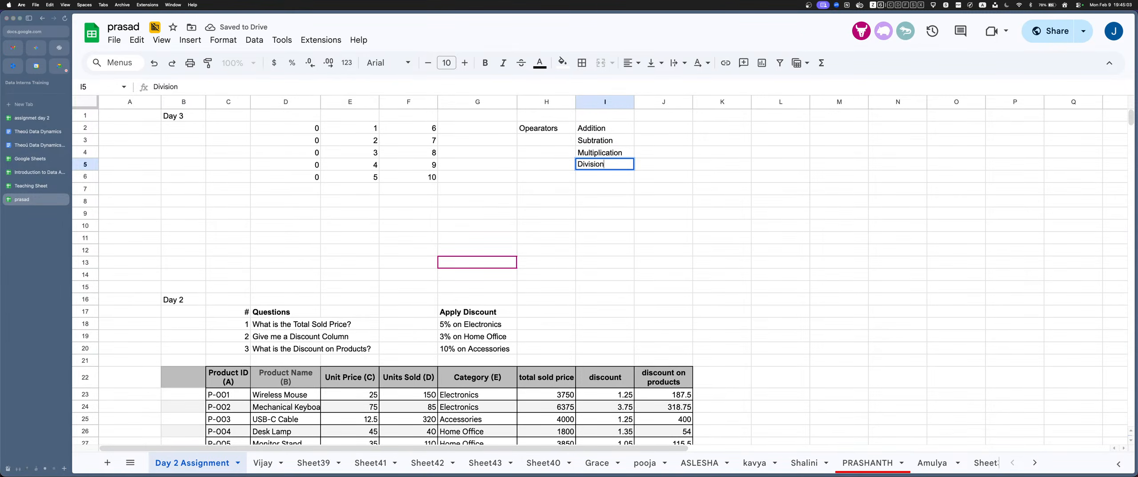
key("Return")
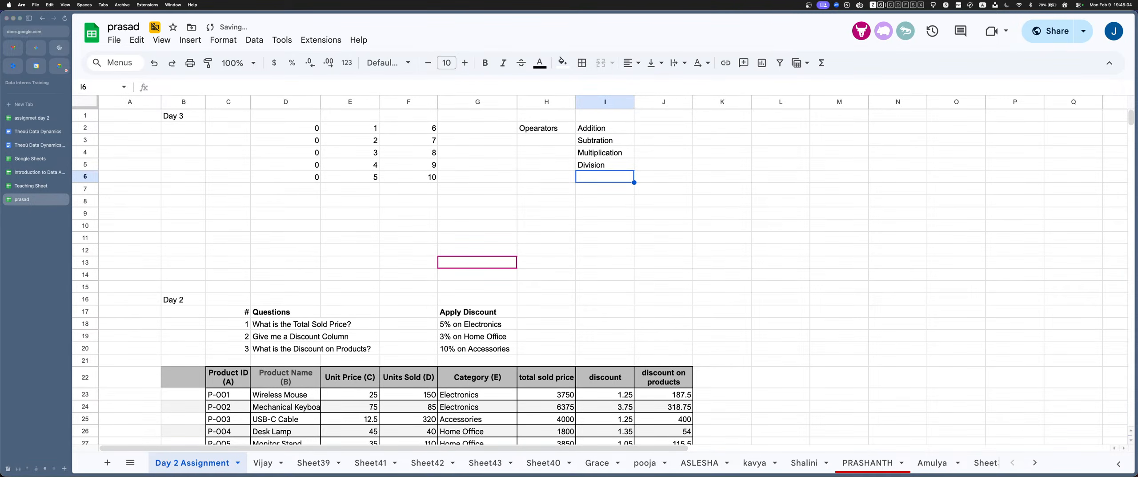
Add "Mod" as the last operator name in cell I6
type("R")
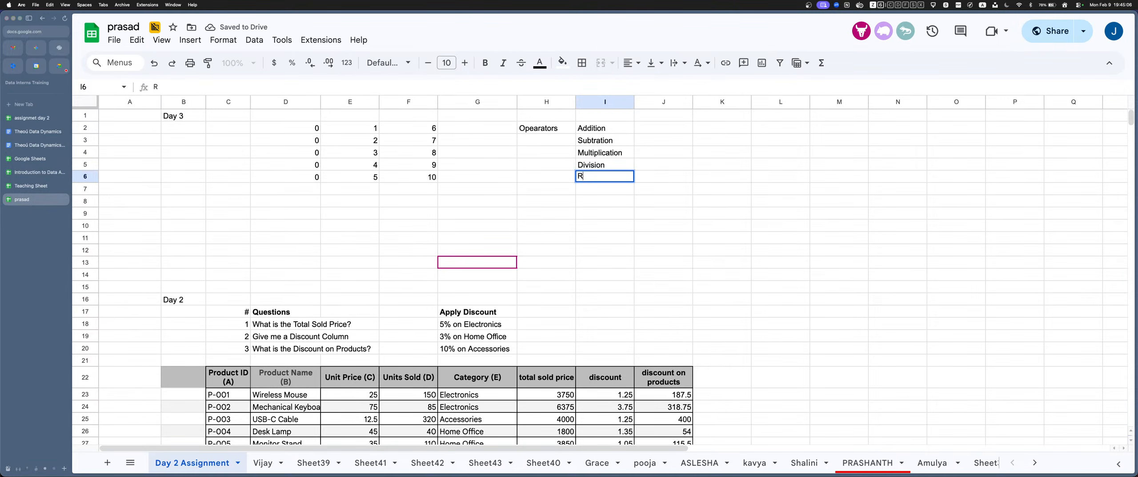
key("BackSpace")
type("Mod")
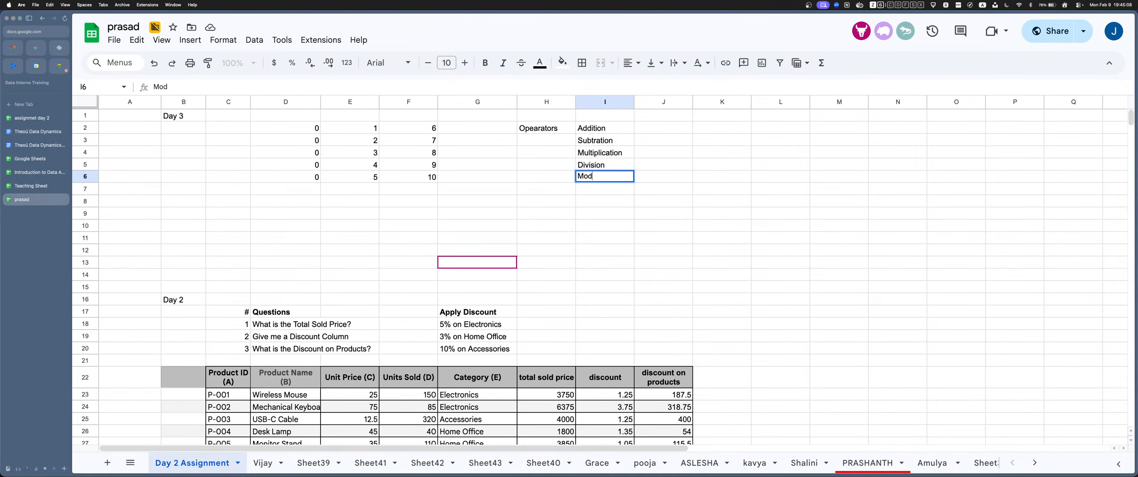
key("Return")
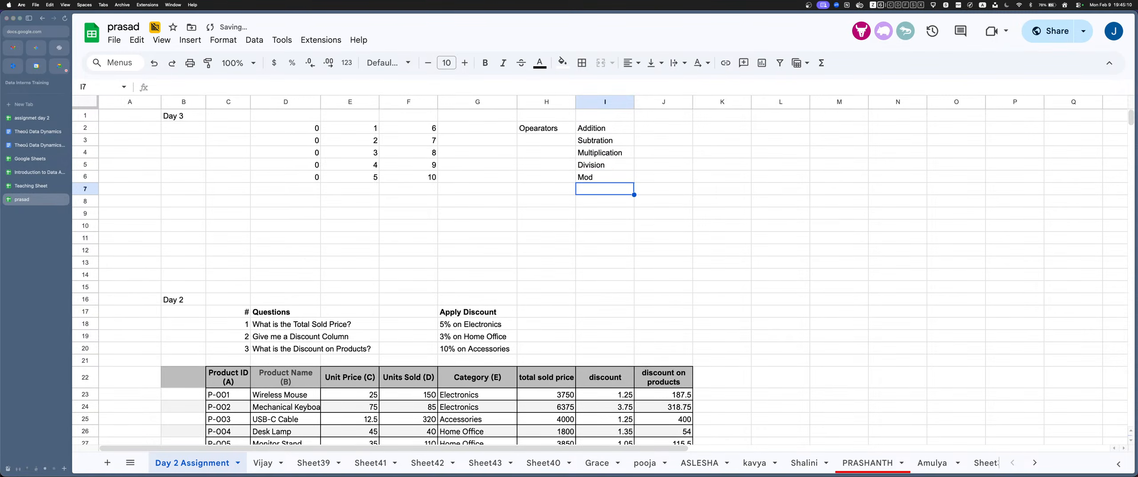
key("Up")
key("Return")
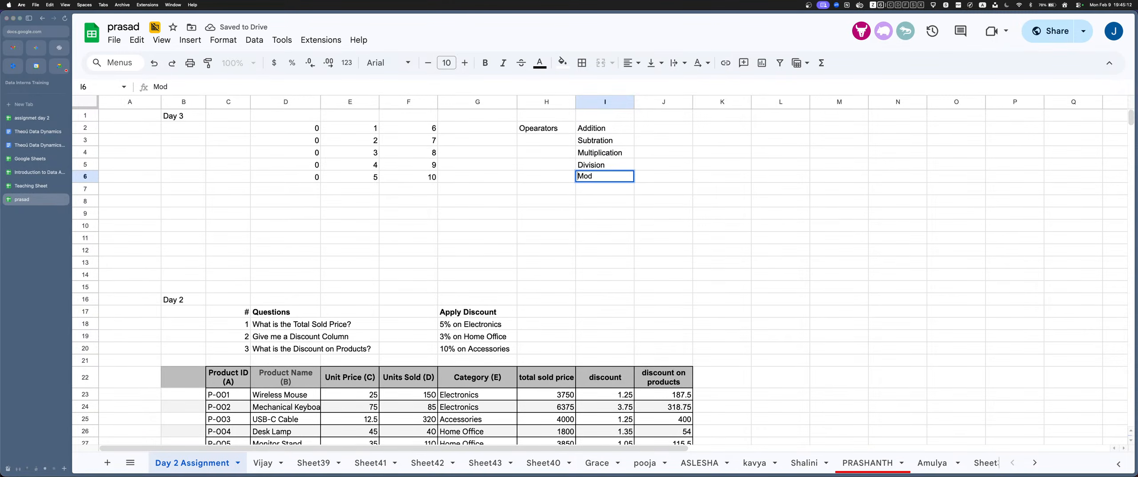
key("Return")
type("=mod")
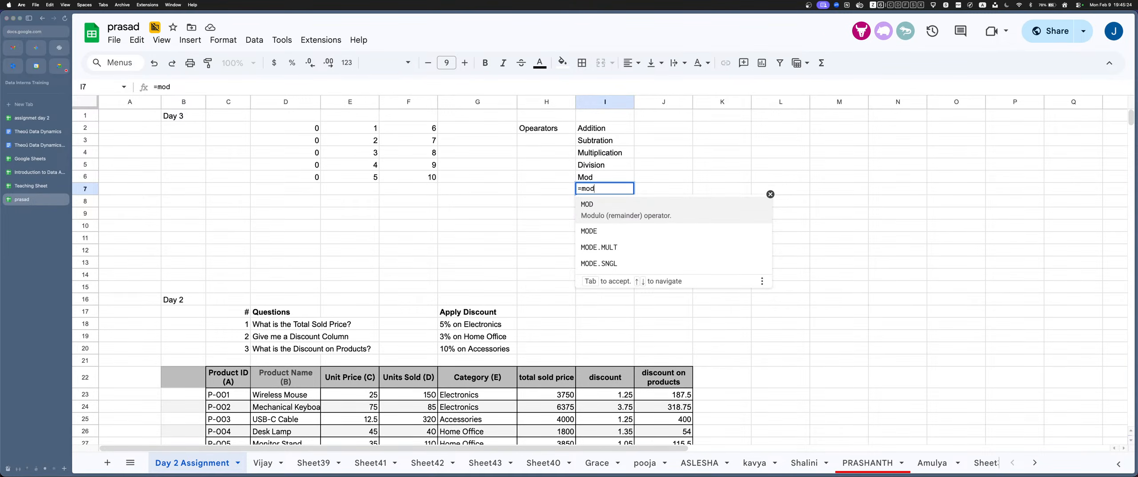
key("Tab")
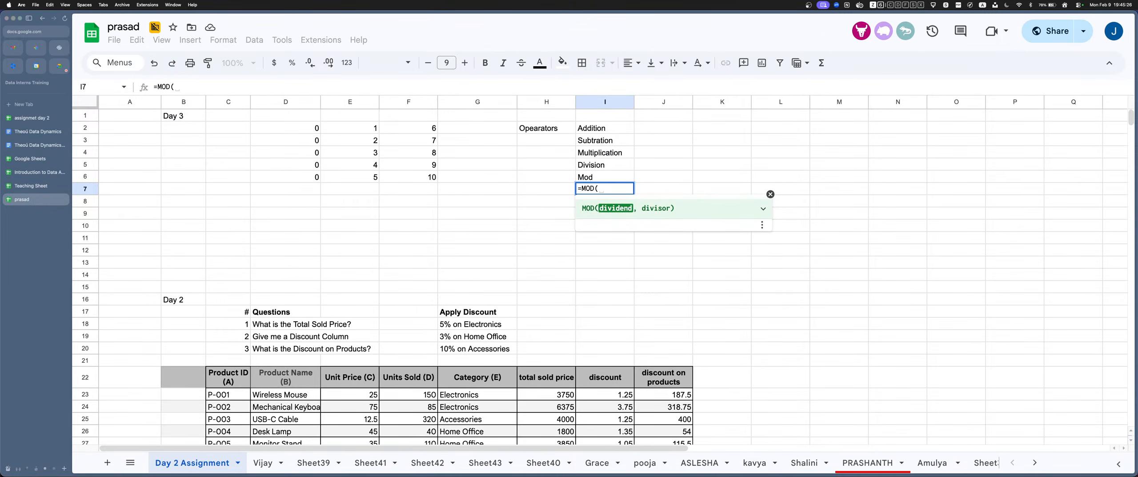
key("Escape")
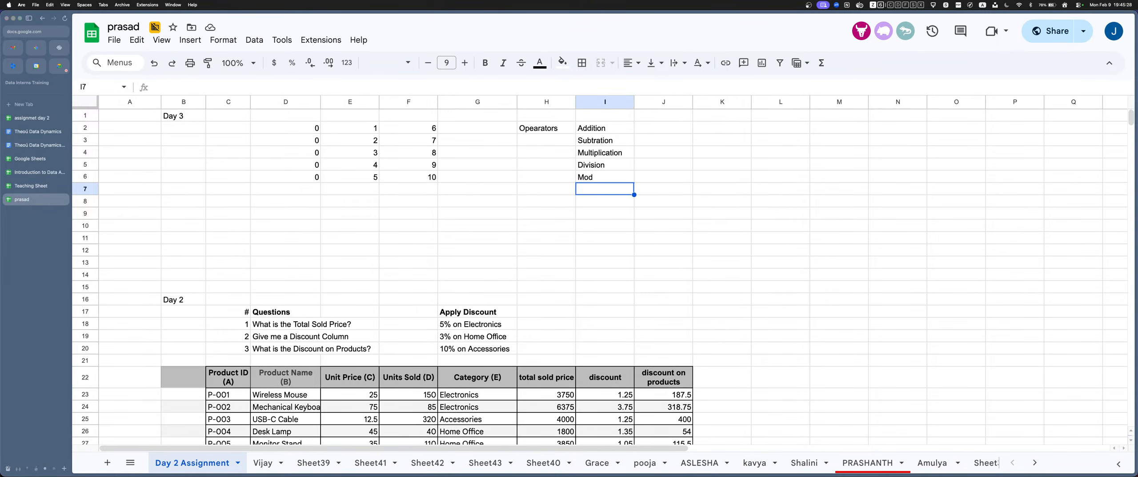
Enter the symbols + and - in J2 and J3 beside the addition and subtraction names
key("Up")
key("Up")
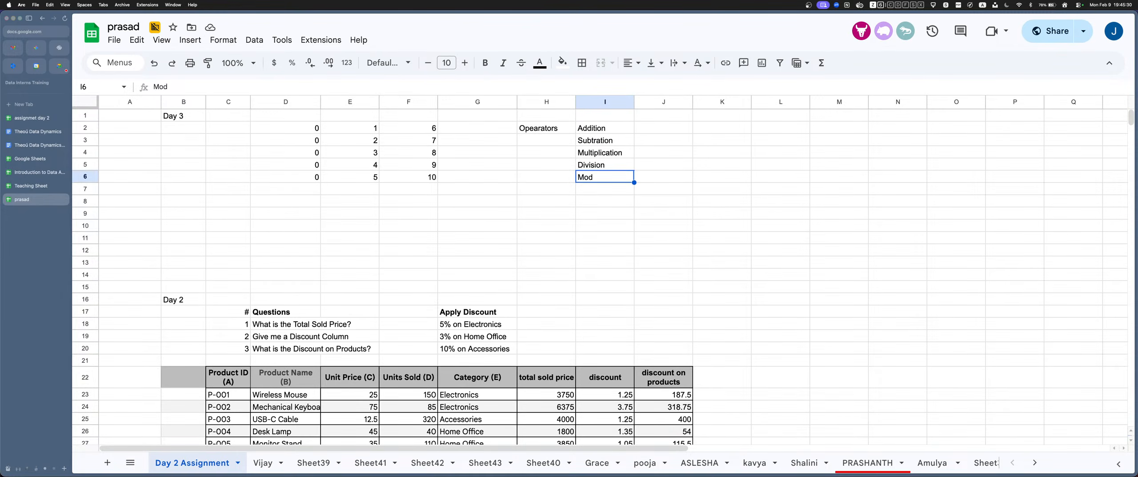
key("Down")
key("Right")
key("Up")
key("Up")
key("Up")
key("Up")
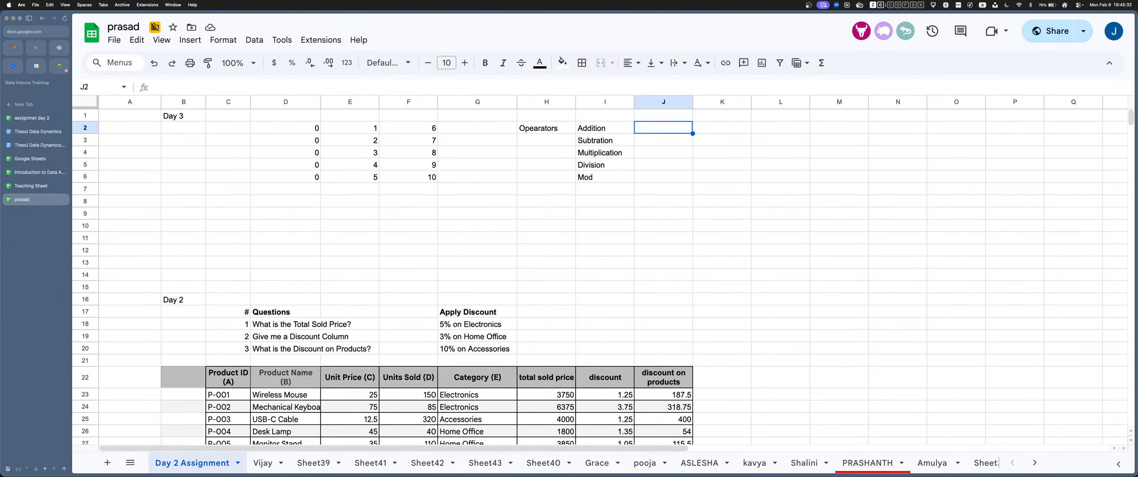
type("+")
key("Return")
type("-")
key("Return")
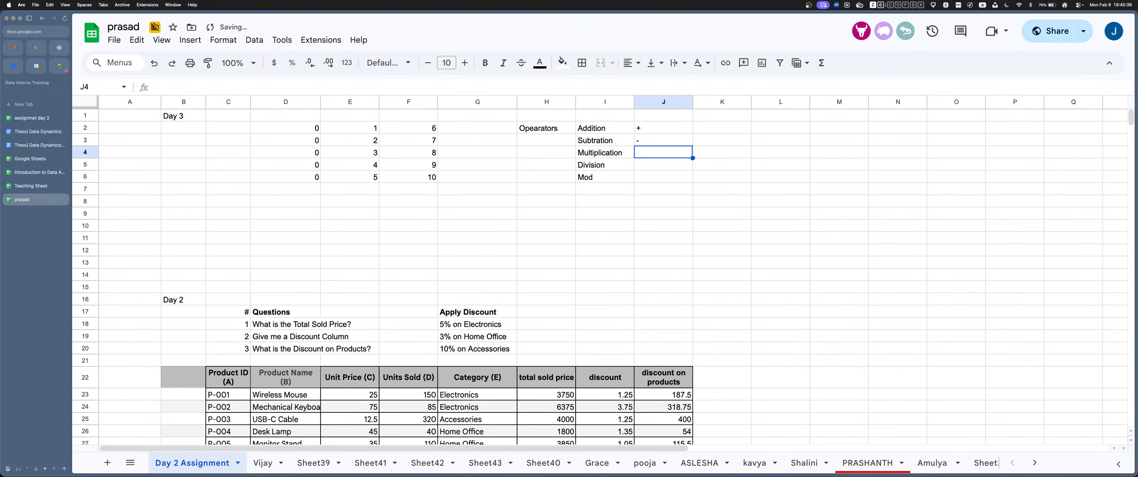
Enter the symbols *, / and % in J4 to J6 beside multiplication, division and mod
type("*")
key("Return")
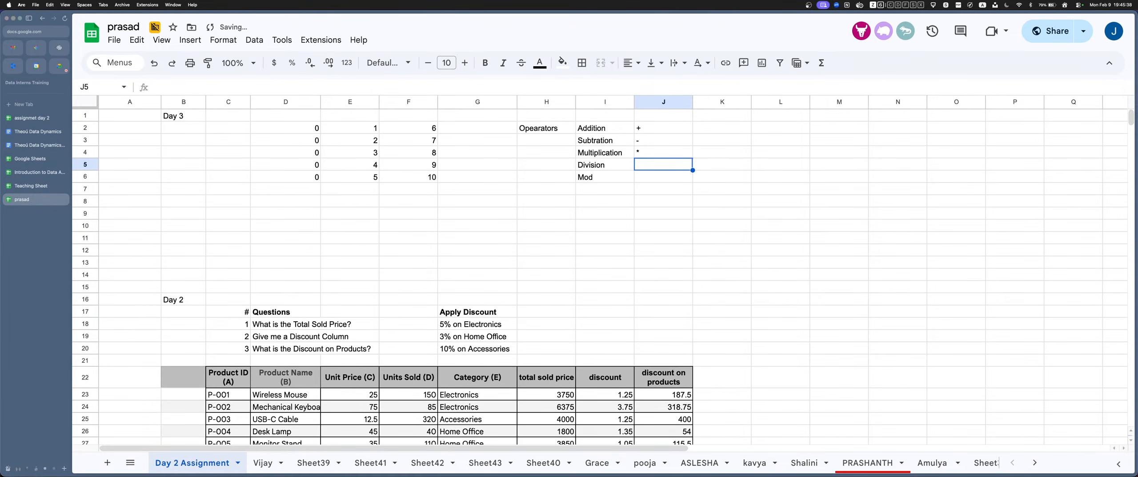
type("/")
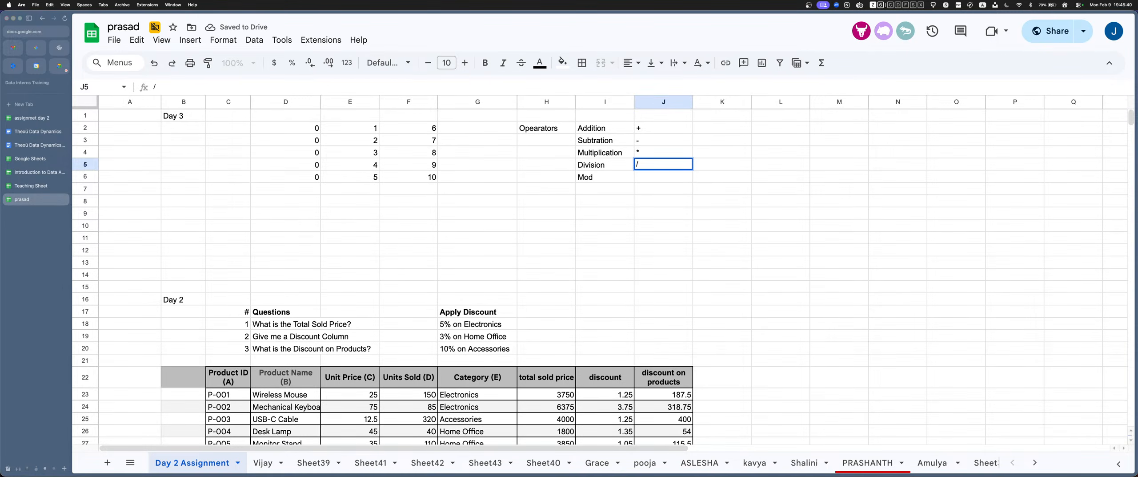
key("Return")
type("%")
key("Return")
key("Up")
key("Up")
key("Up")
key("Up")
key("Up")
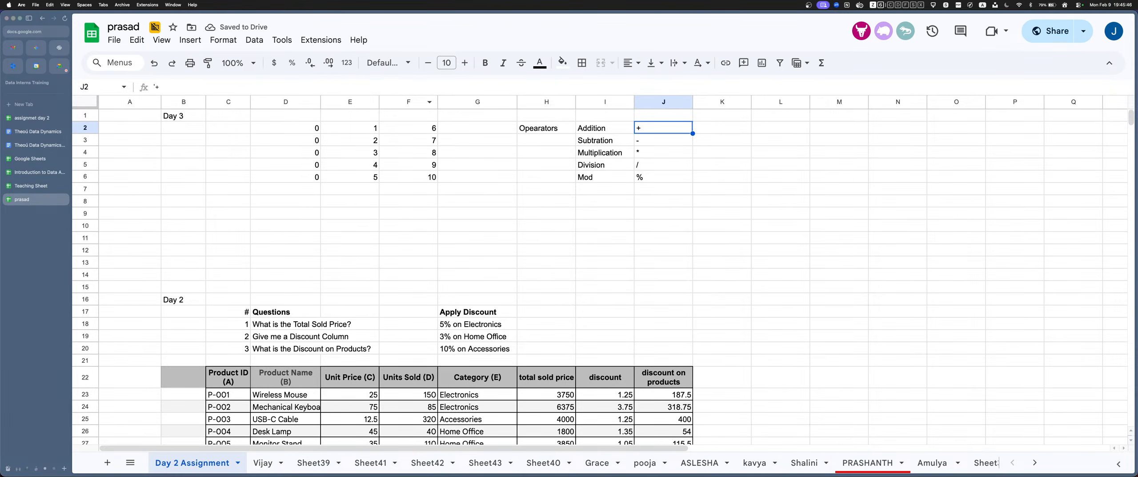
Select the two number columns E2:F6 and the operator names I2:I6 to point out the exercise data
left_click_drag(350, 128, 409, 177)
left_click_drag(350, 128, 409, 189)
left_click_drag(605, 128, 605, 176)
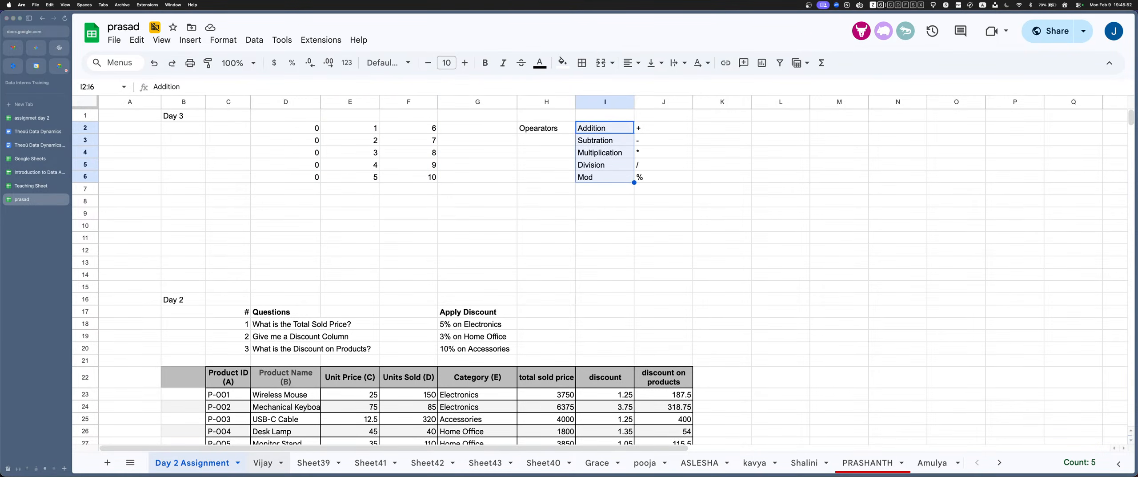
Look through the individual participants' sheets and the numbered sheets following the Day 2 Assignment sheet
left_click(265, 463)
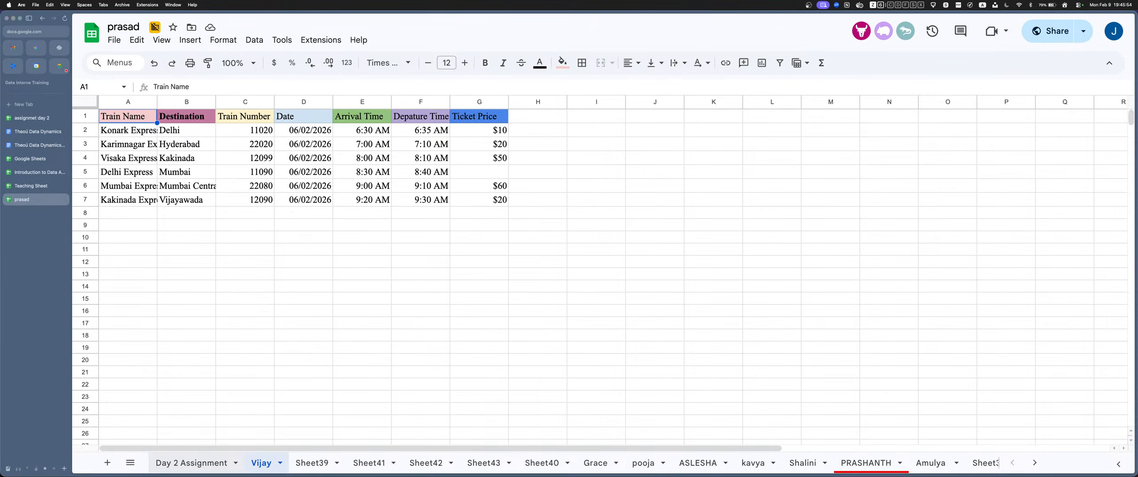
left_click(192, 463)
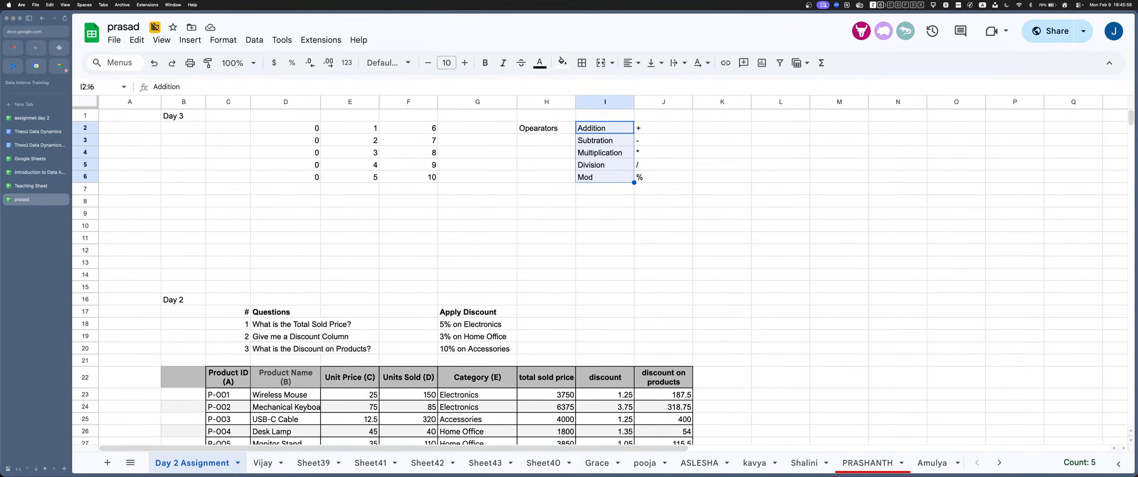
left_click(266, 462)
left_click(369, 463)
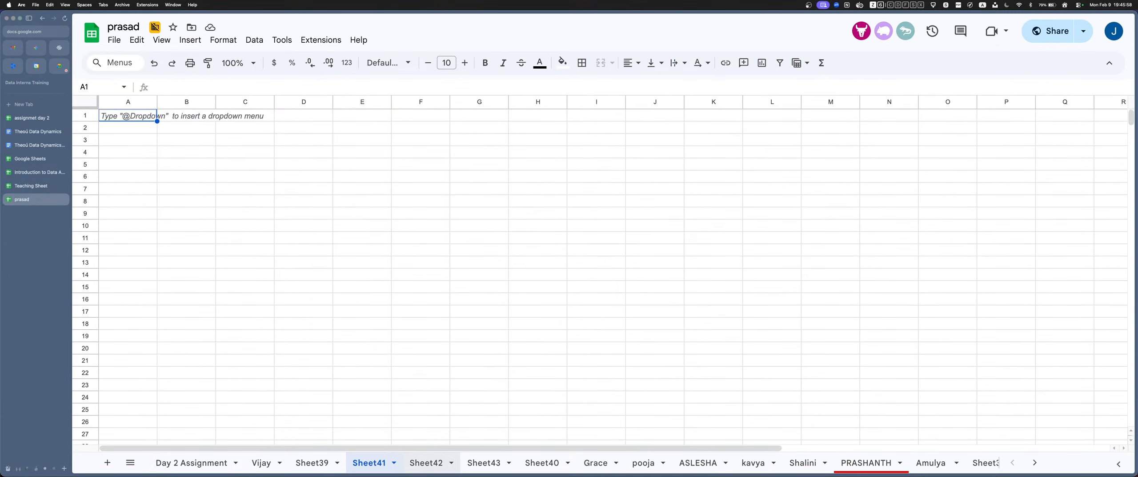
key("alt+Down")
key("alt+Down")
key("alt+Down")
key("alt+Down")
key("alt+Down")
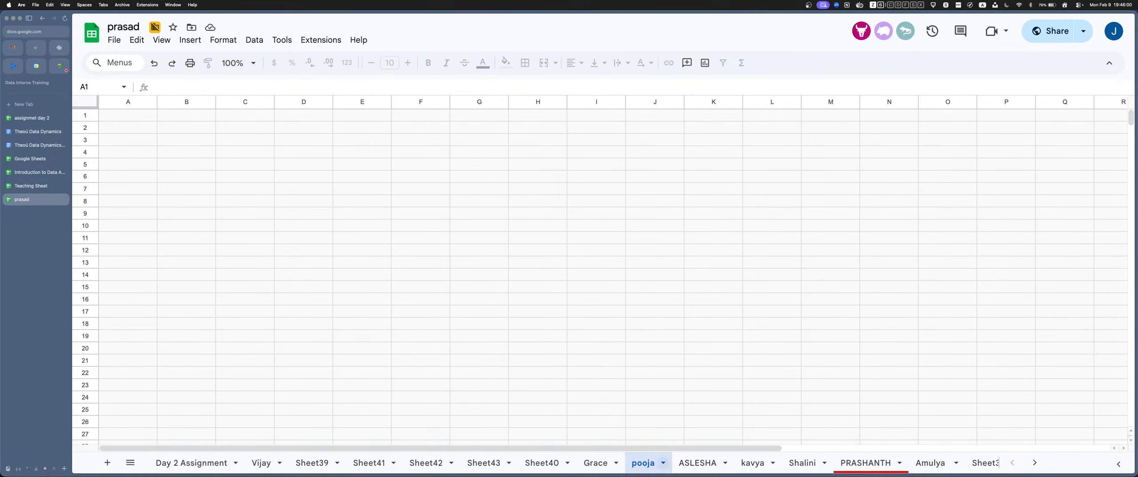
Enter "Input / Collect the Real World Data Around you" in D34 under Day 1 on the Assignments sheet
left_click(697, 462)
left_click(191, 463)
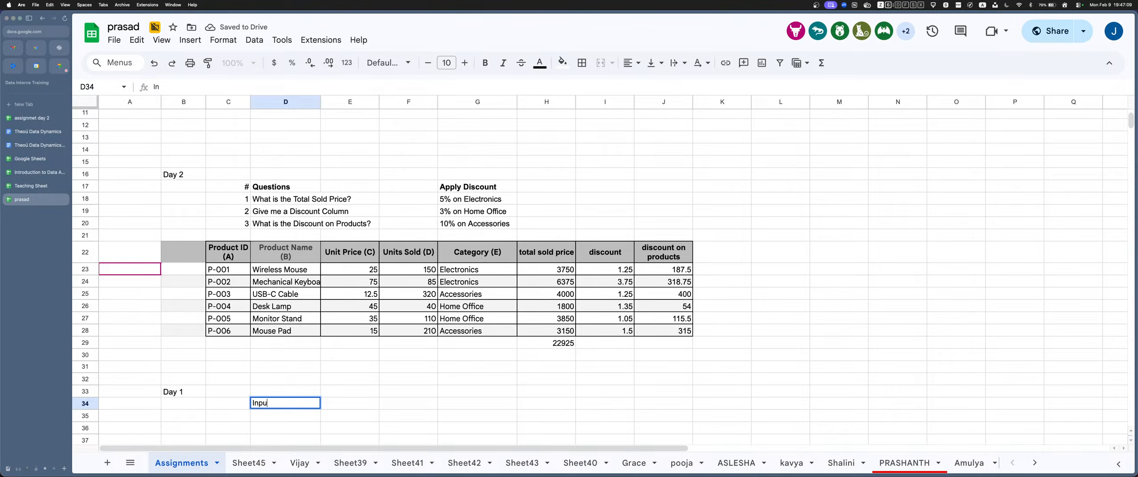
type("put / Collect the Real")
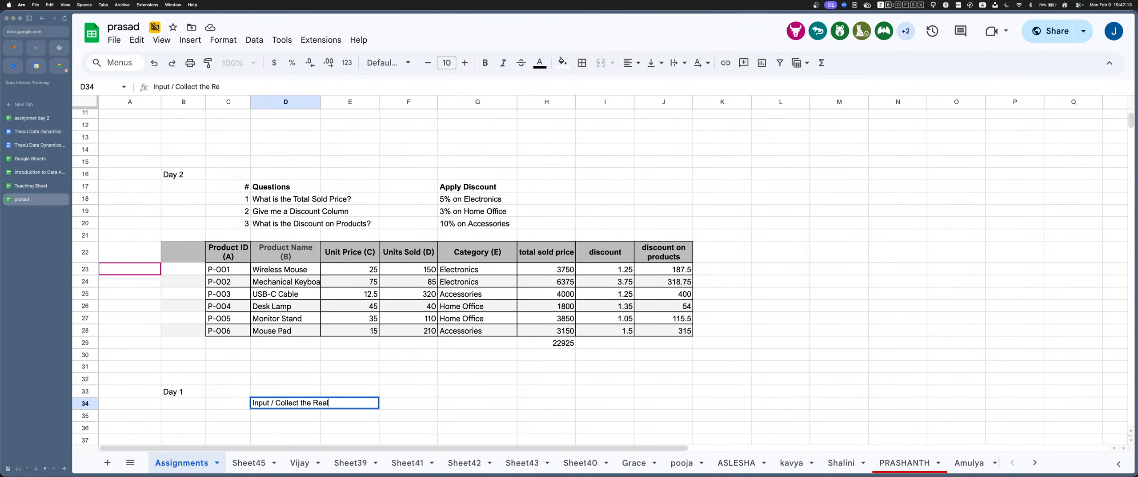
type(" World Da")
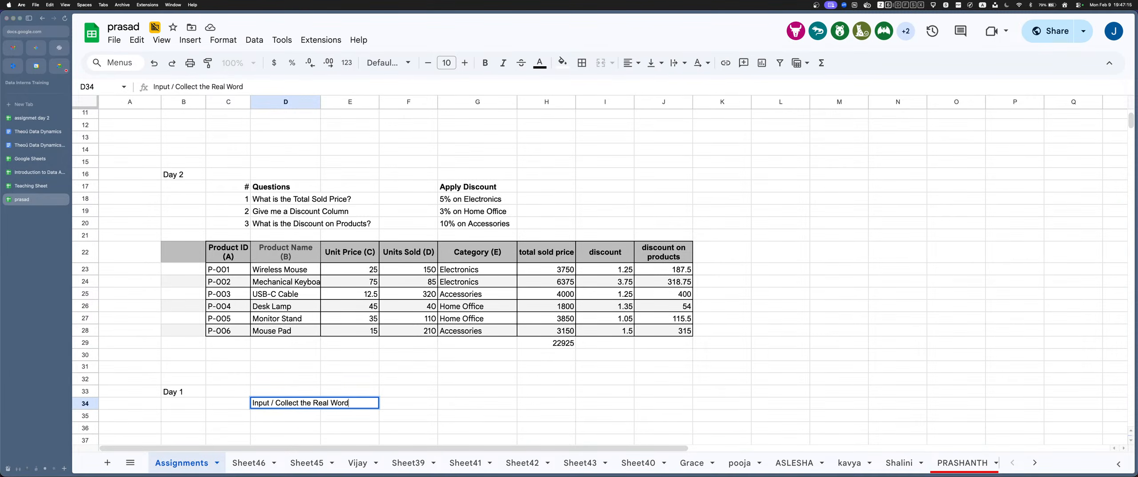
type("ta Around you")
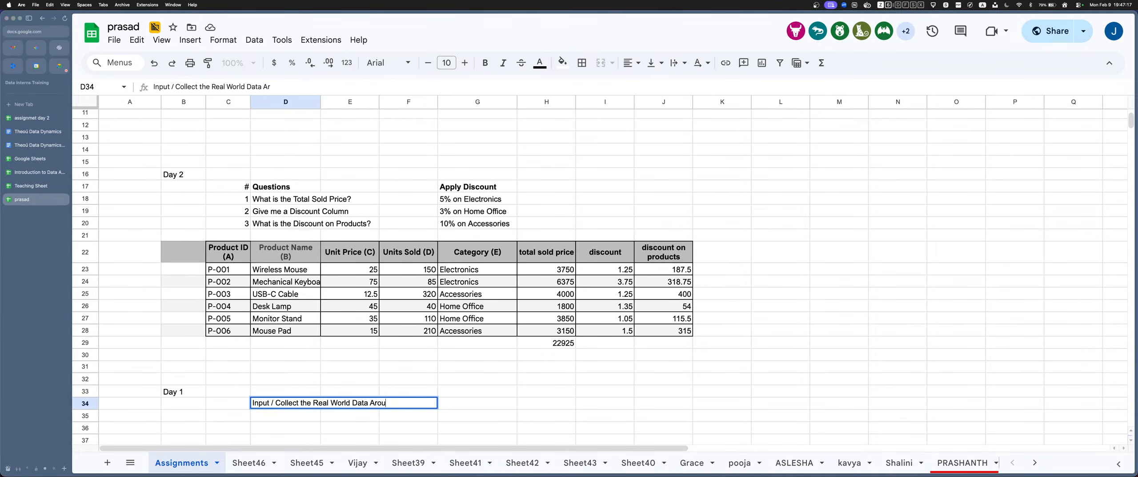
key("Return")
key("Up")
key("Return")
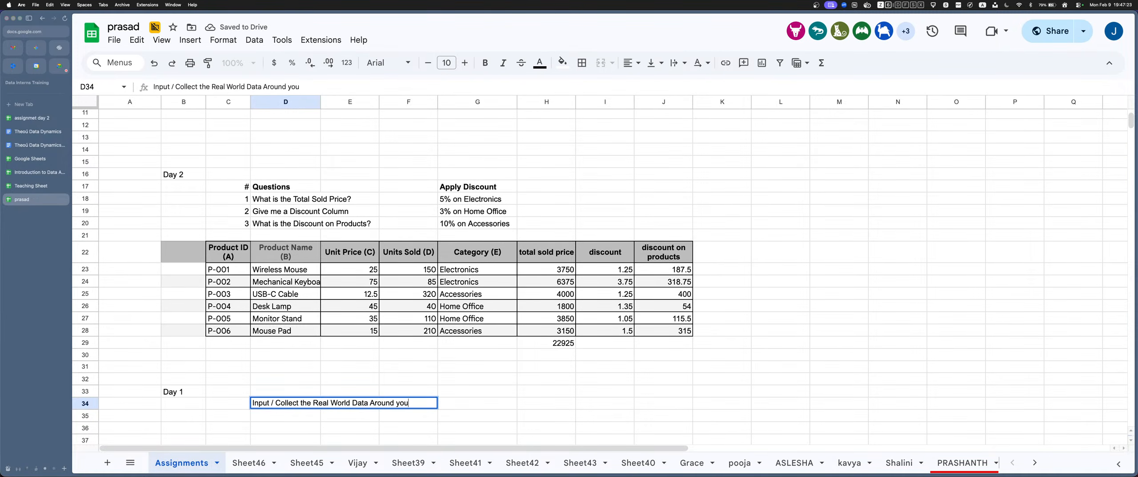
key("Return")
Review the Day 2 topics and video assignment in Introduction to Data Analytics, and check the Numbers sheet of Teaching Sheet
scroll(600, 275, "up", 5)
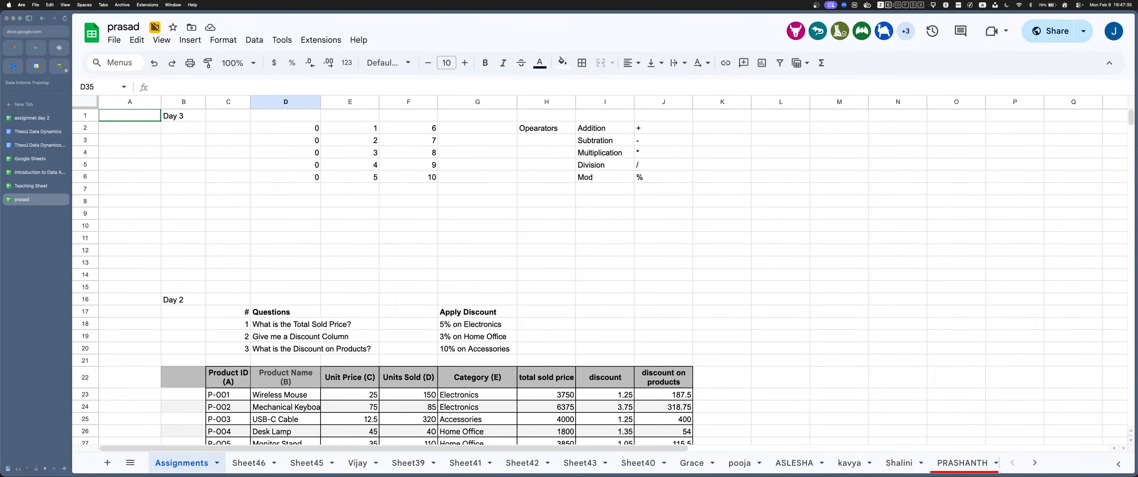
left_click(37, 172)
left_click(438, 296)
left_click(413, 283)
left_click_drag(460, 259, 460, 270)
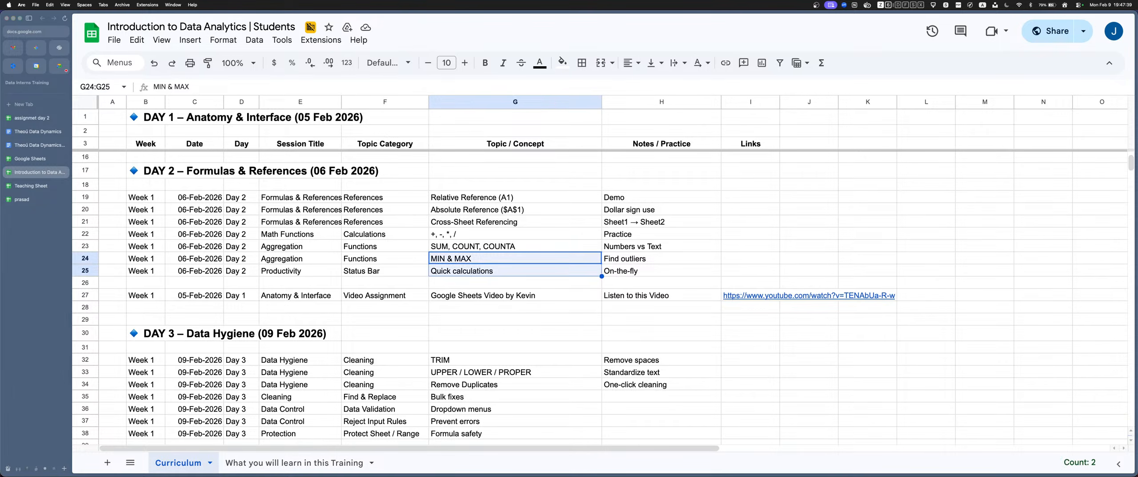
left_click(391, 295)
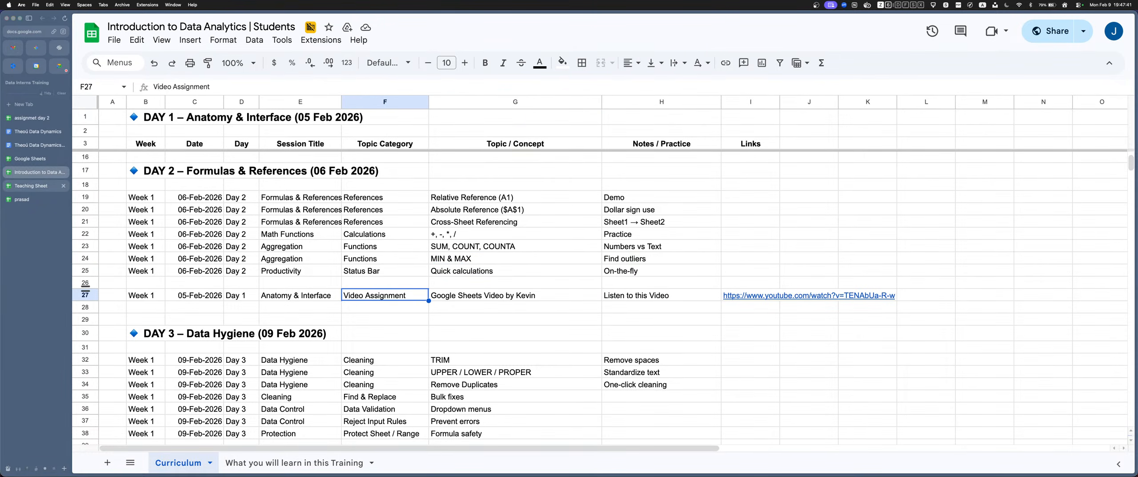
left_click(36, 185)
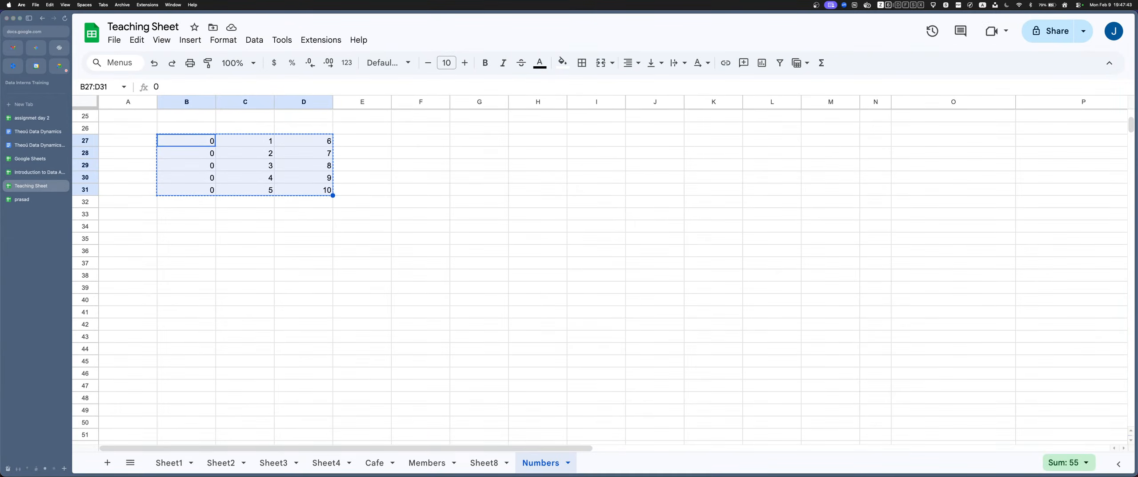
left_click(36, 172)
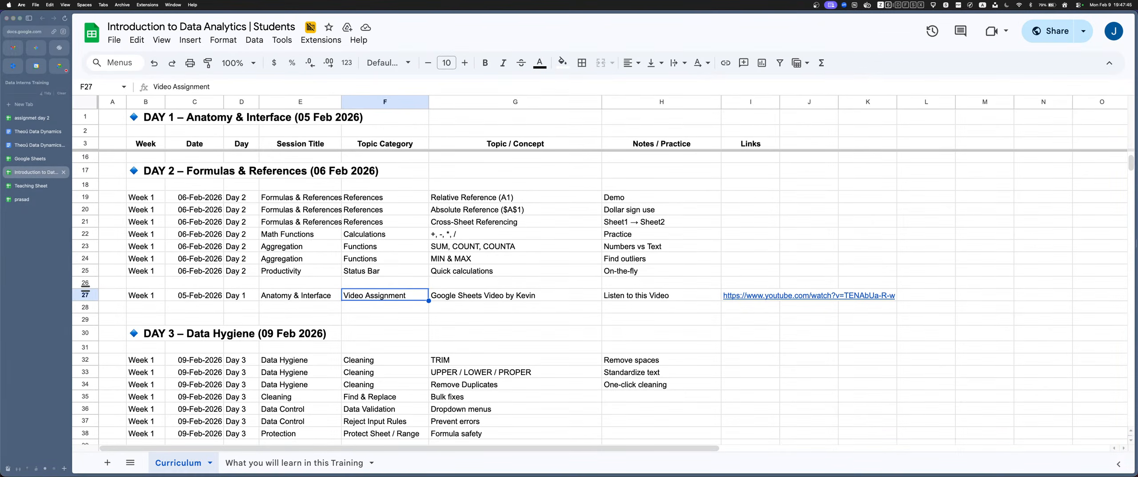
left_click(35, 186)
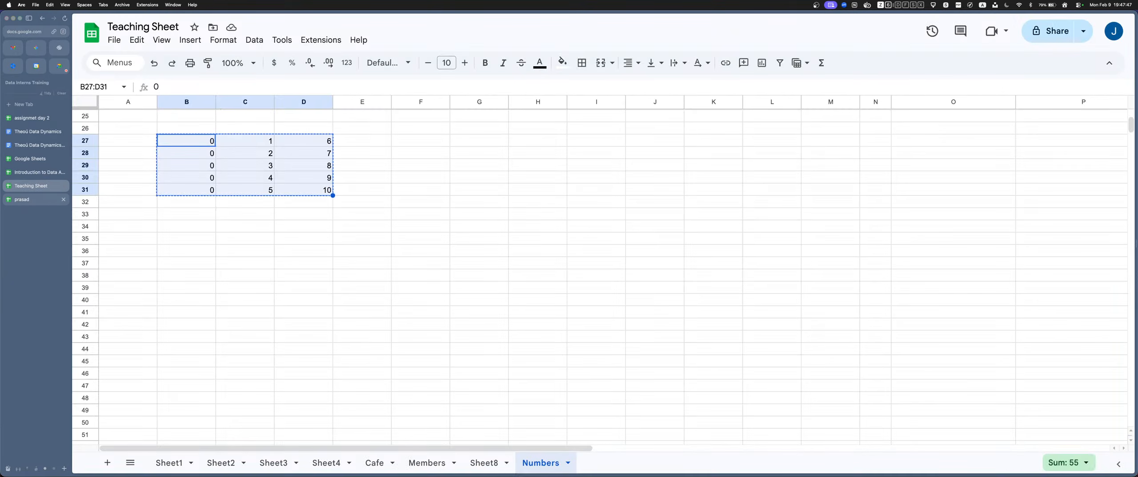
Return to the shared spreadsheet containing the Assignments sheet and rename the file as Assignment
left_click(36, 199)
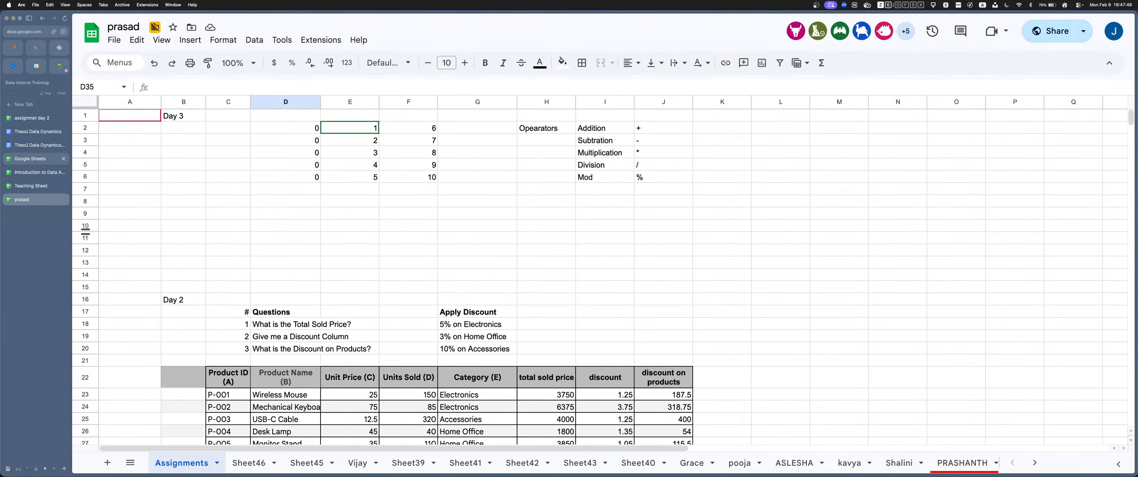
left_click(123, 27)
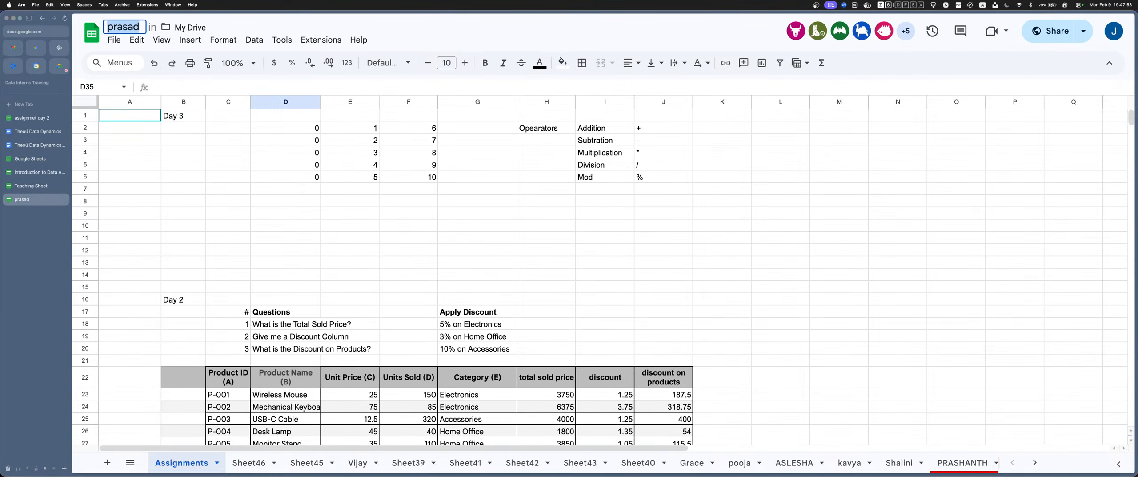
type("A")
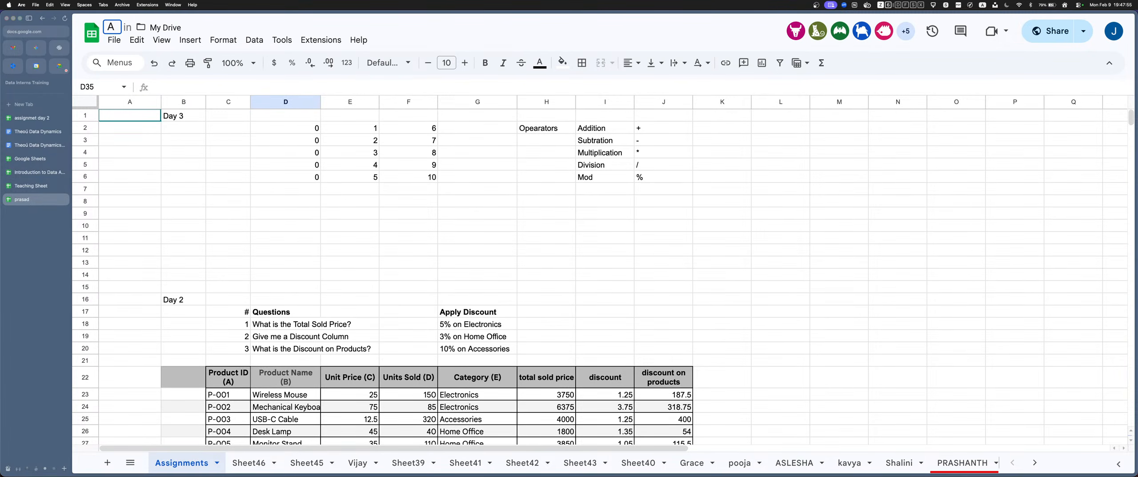
type("ssignments")
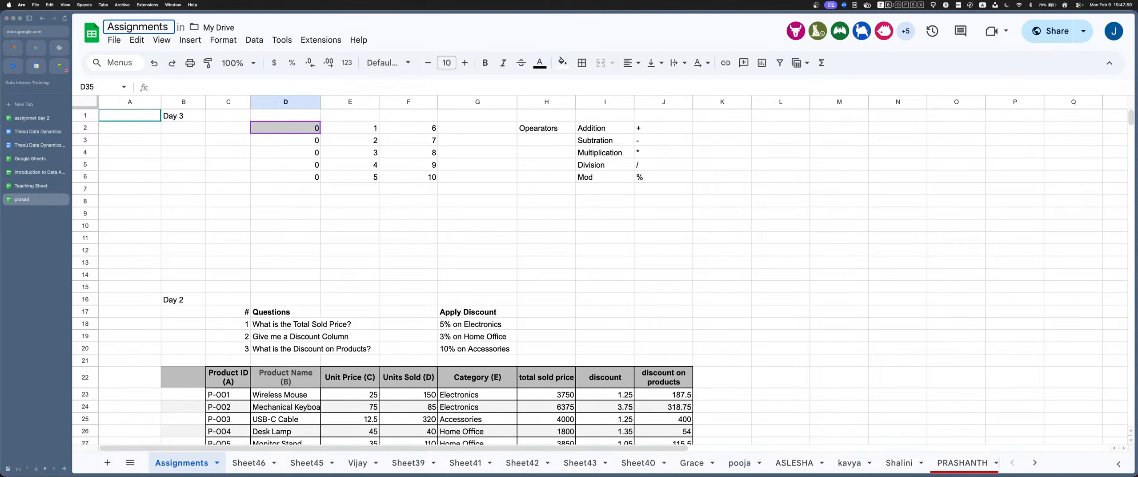
key("BackSpace")
type("\\")
key("BackSpace")
key("Return")
left_click(285, 287)
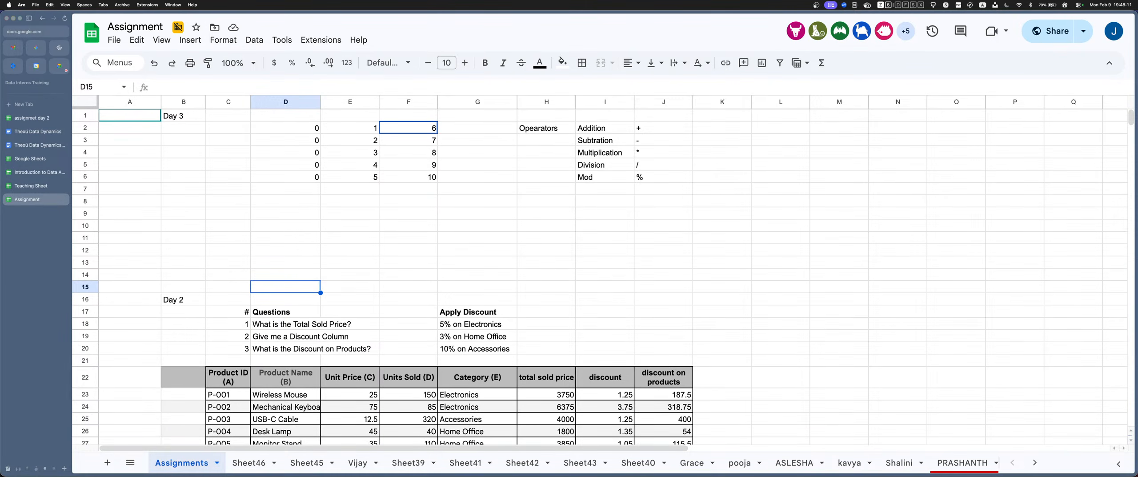
left_click(350, 213)
left_click(477, 214)
left_click(605, 201)
left_click(664, 201)
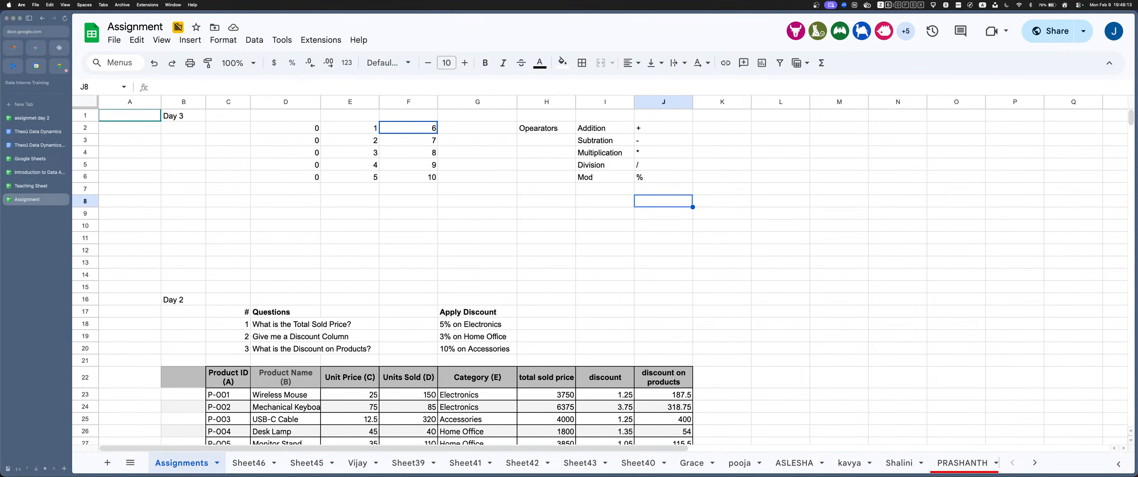
mouse_move(1117, 230)
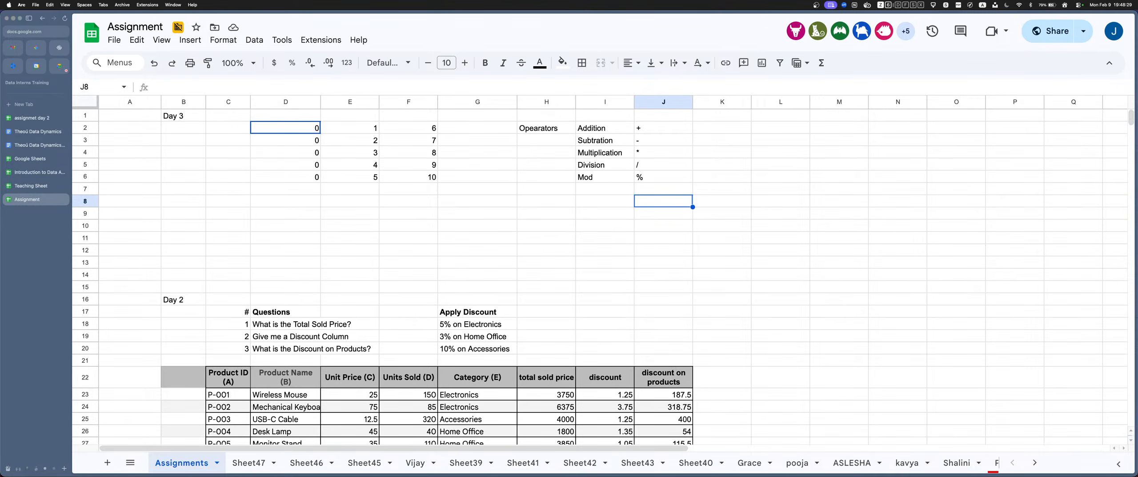
left_click(134, 27)
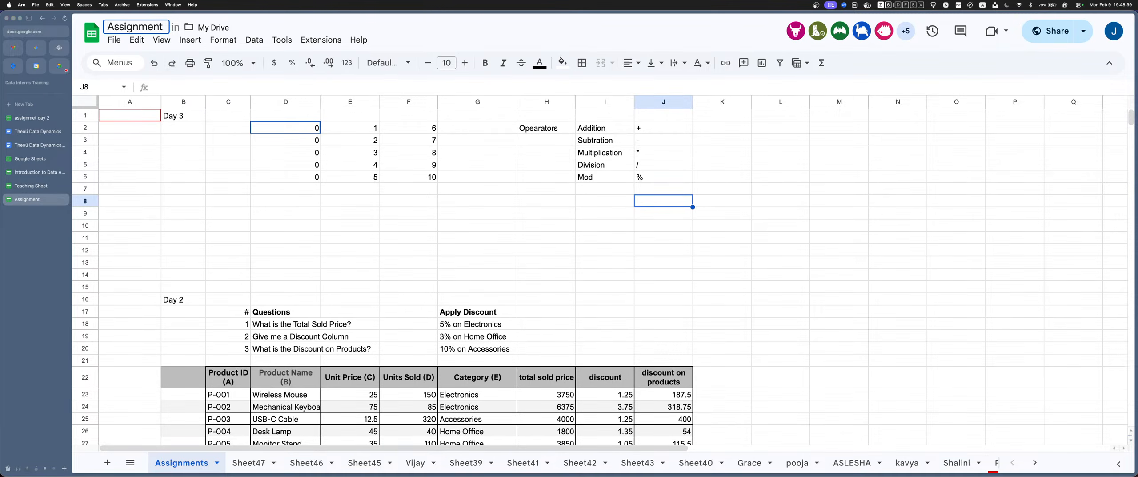
left_click(349, 189)
left_click_drag(294, 201, 400, 212)
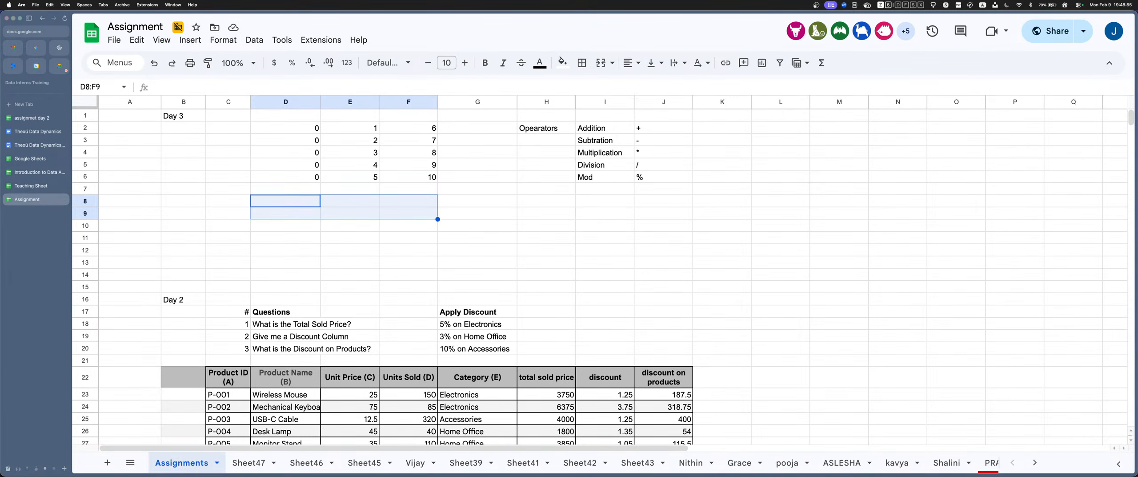
left_click(350, 214)
left_click_drag(285, 201, 462, 225)
left_click(408, 225)
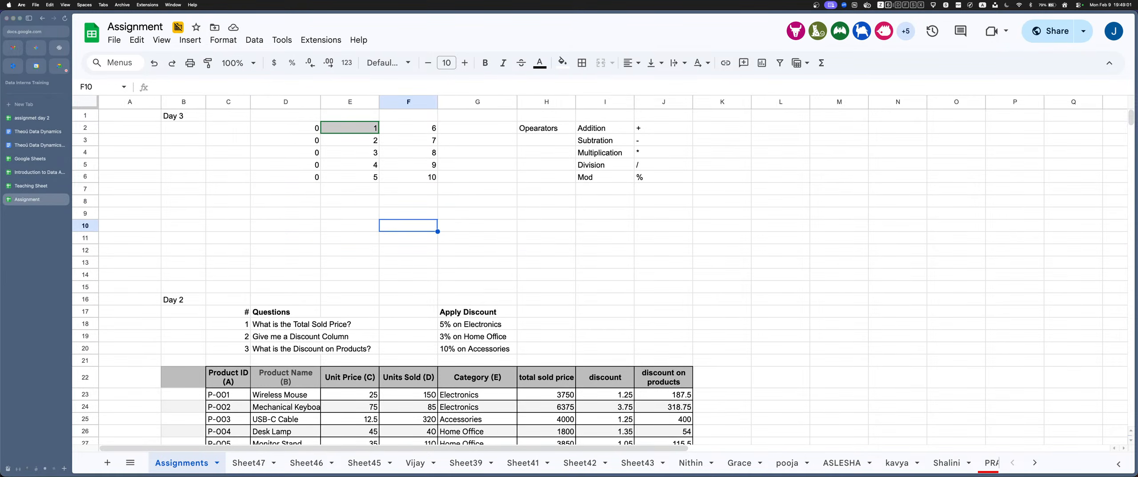
left_click_drag(286, 201, 408, 226)
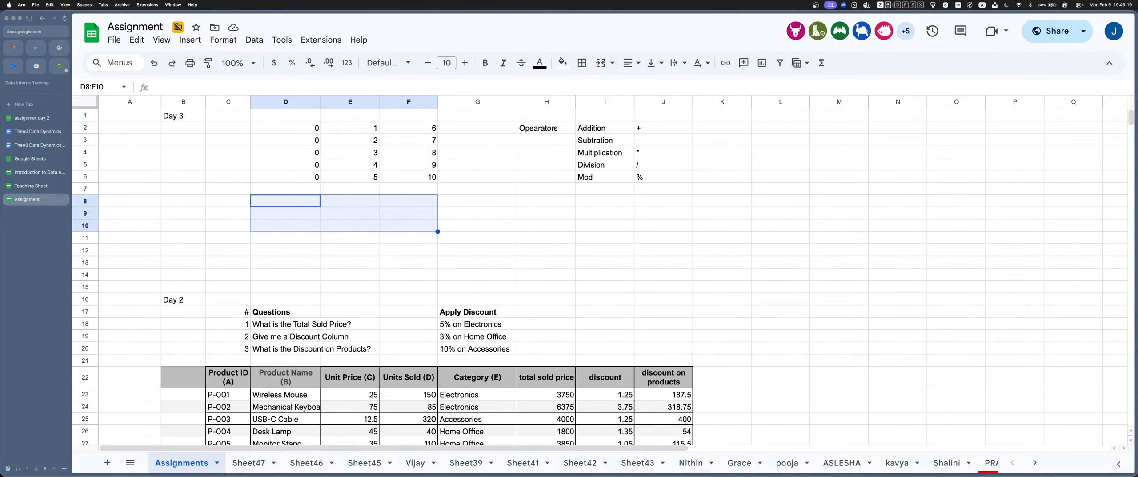
Check the unnamed sheets beside Assignments for content and delete the blank Sheet47
left_click(249, 462)
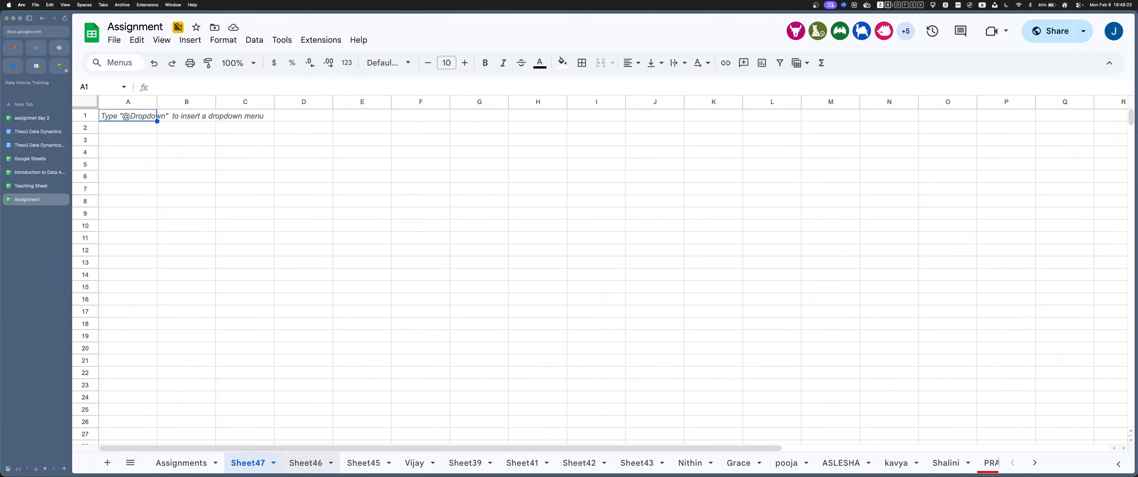
left_click(305, 462)
left_click(364, 462)
left_click(465, 462)
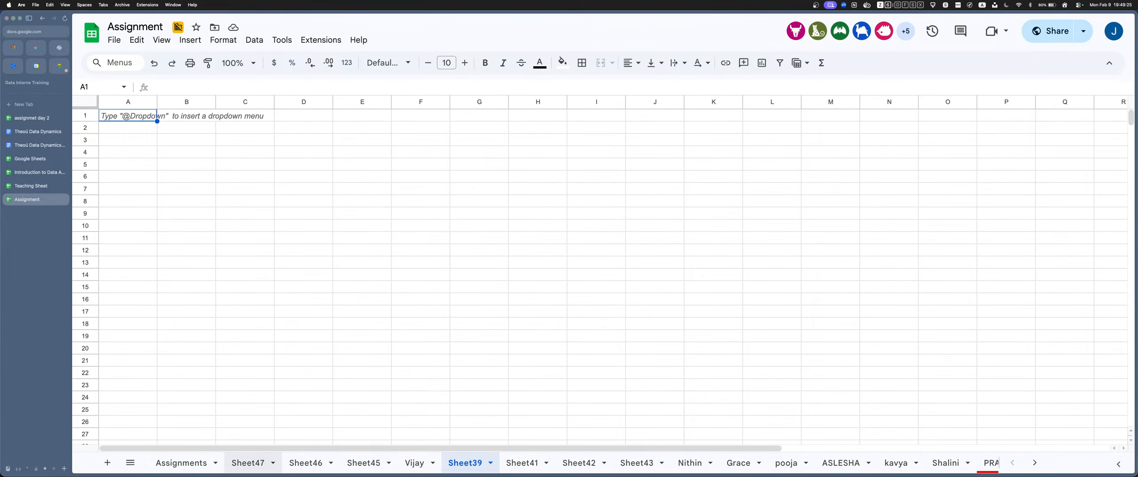
left_click(248, 463)
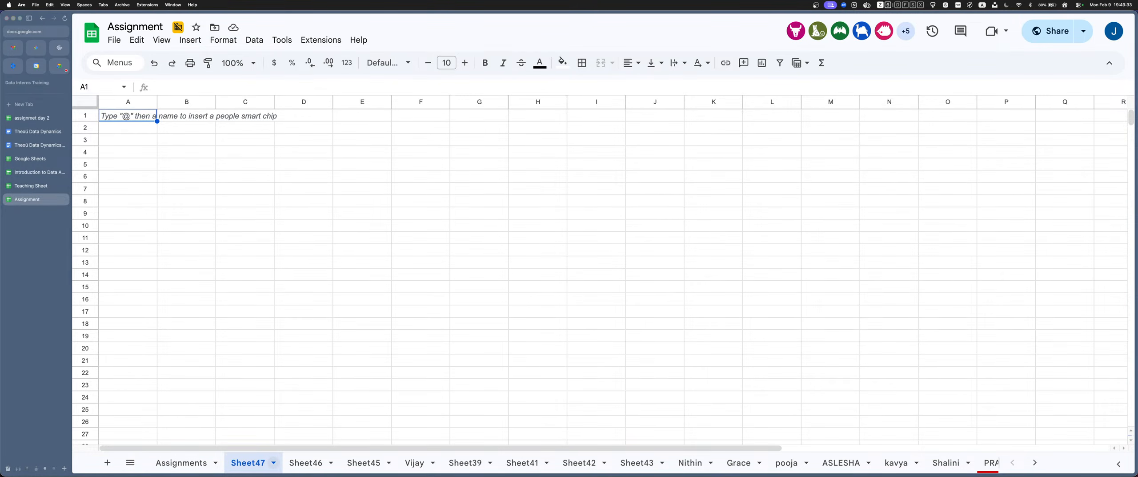
left_click(273, 463)
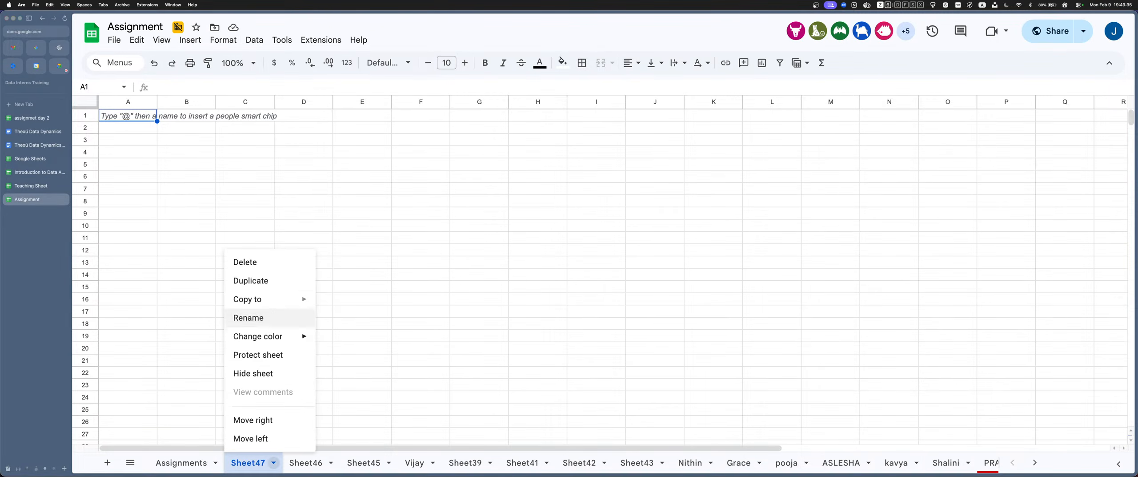
left_click(249, 262)
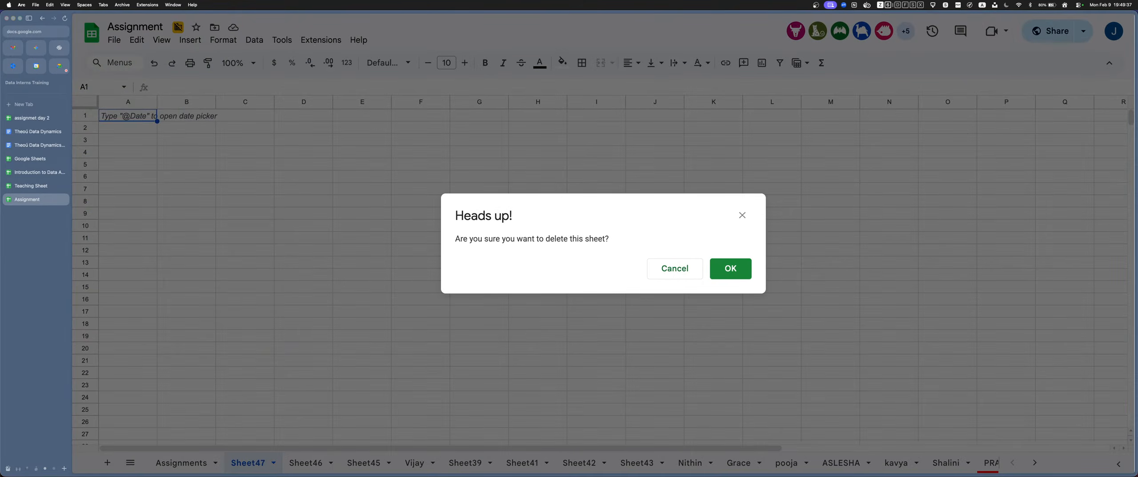
left_click_drag(454, 238, 609, 239)
left_click(730, 269)
left_click(408, 336)
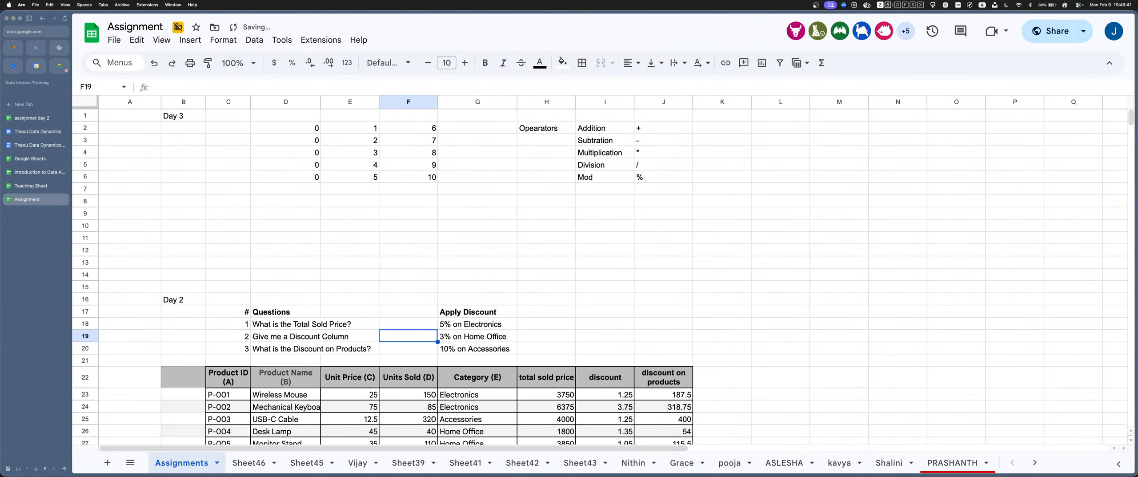
left_click(477, 213)
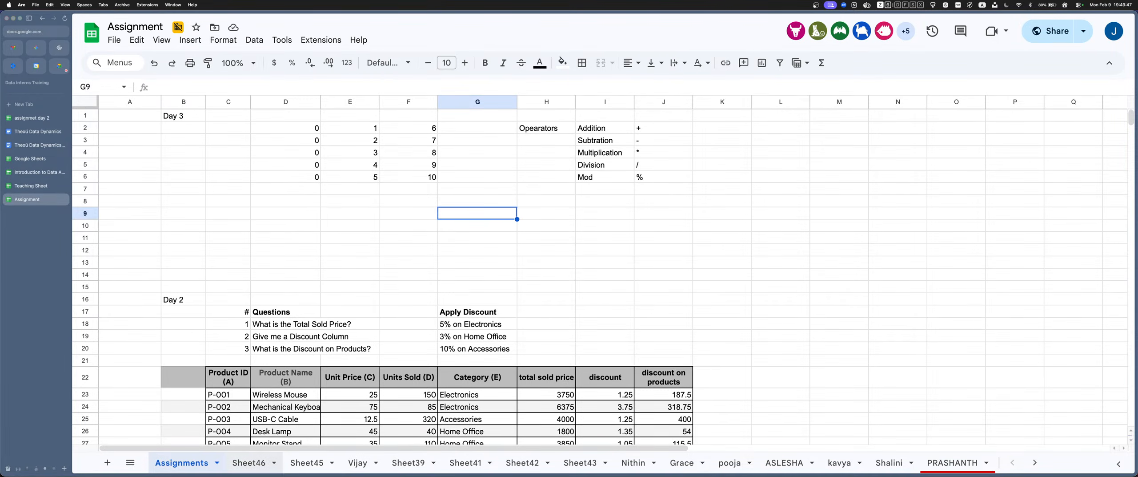
Find the blank Sheet26 among the last sheets of the spreadsheet and delete it
scroll(822, 462, "right", 5)
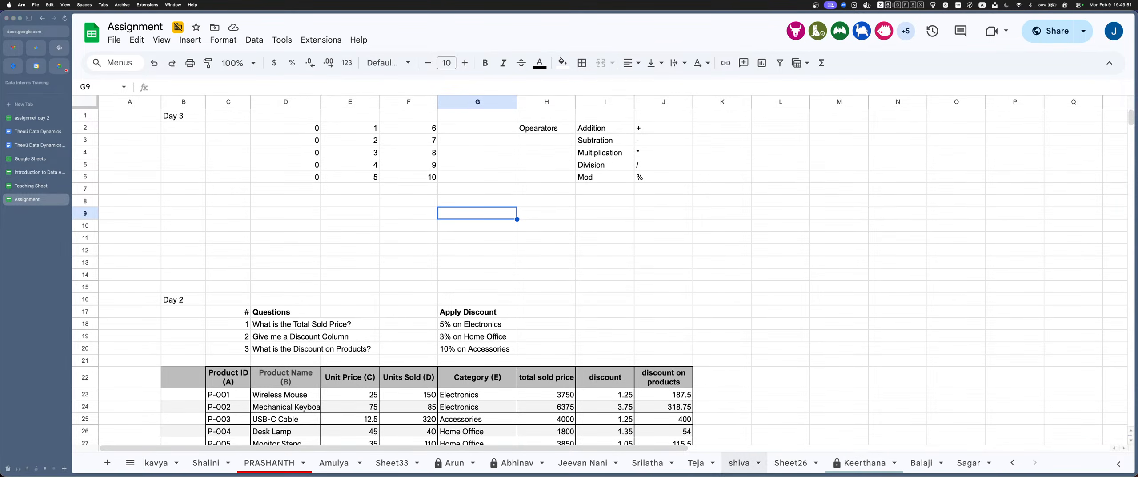
left_click(790, 462)
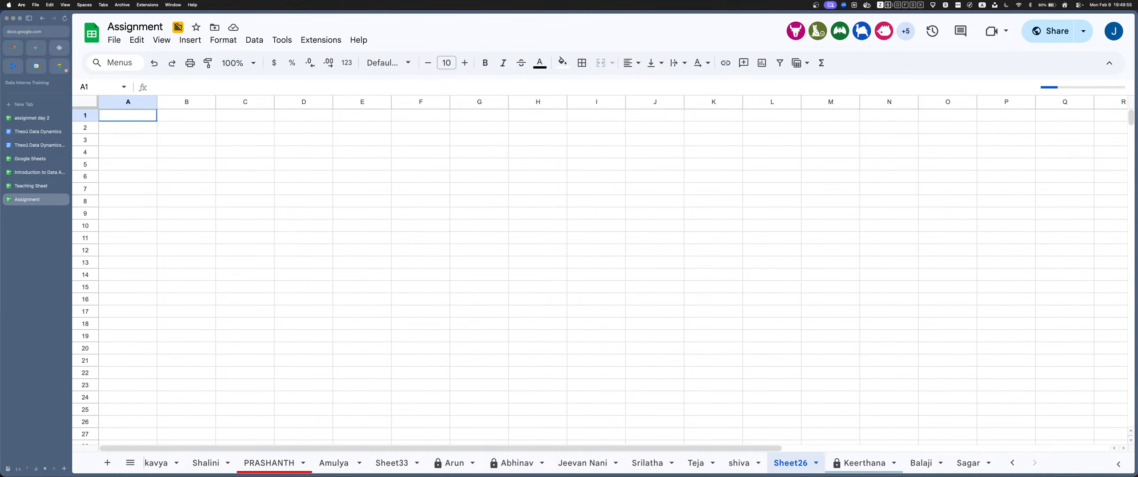
left_click(816, 462)
left_click(785, 261)
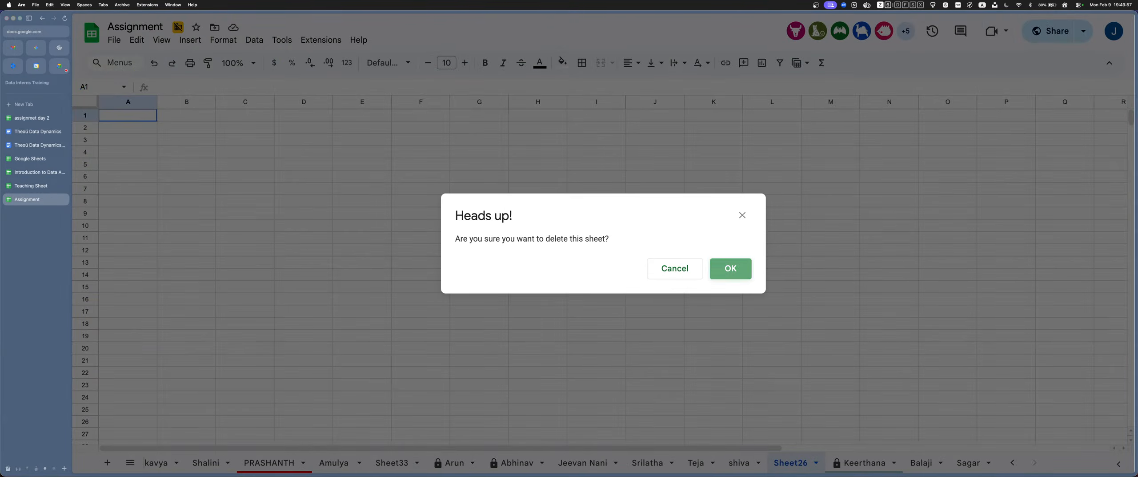
key("Return")
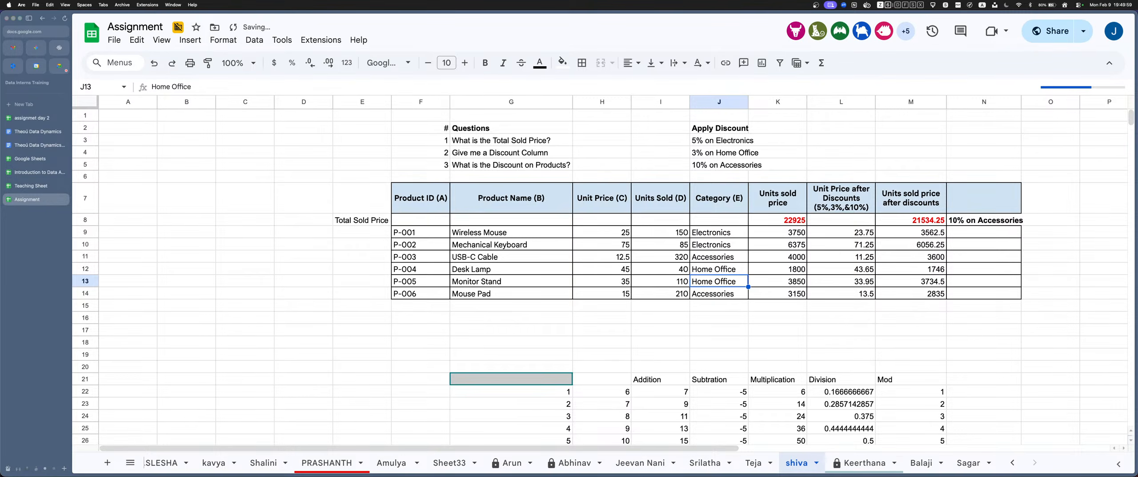
Go back to the first sheets of the spreadsheet and open Sheet46 to check its contents
scroll(186, 463, "left", 5)
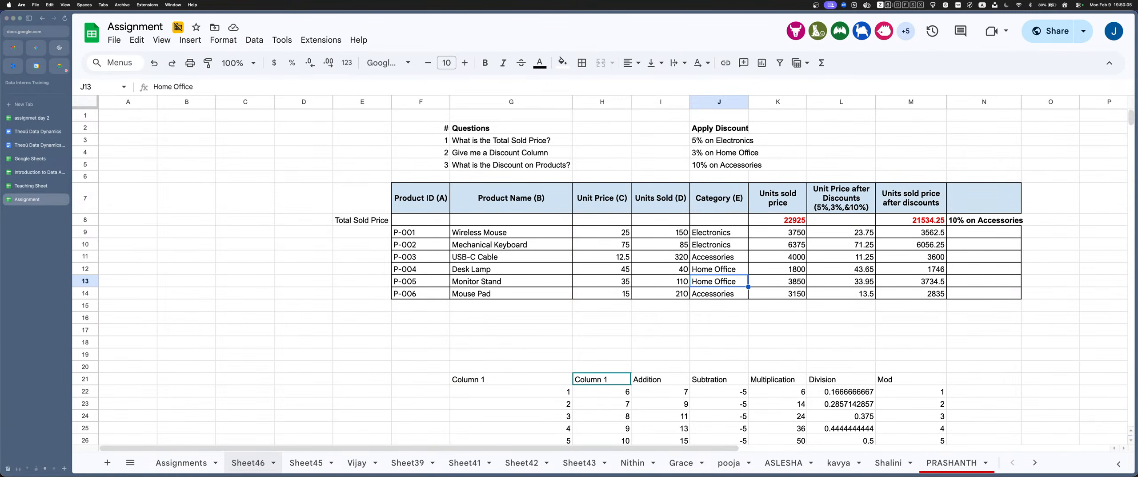
left_click(248, 462)
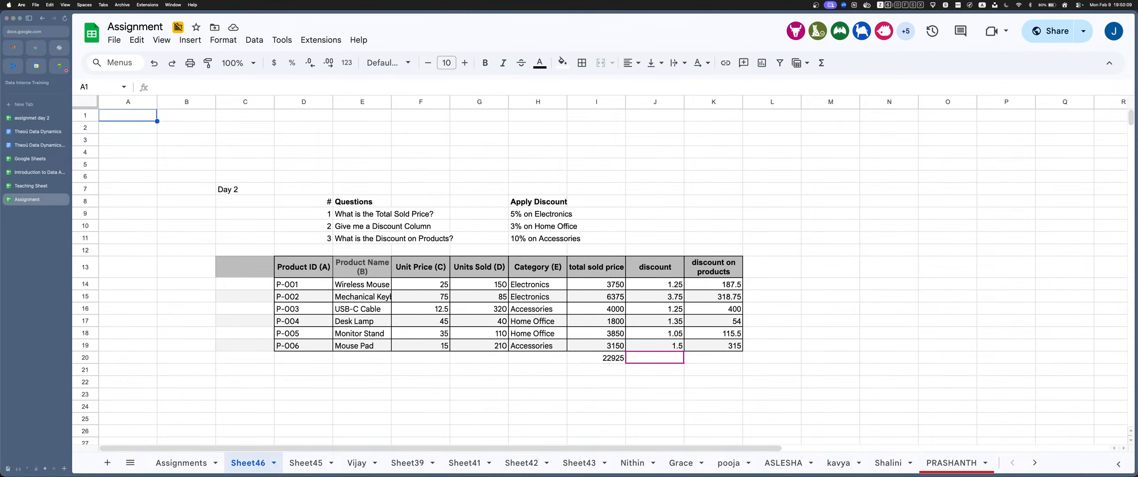
Examine the Day 2 questions, discount rules and product table in Sheet46, glancing briefly at the Assignments sheet
left_click(303, 381)
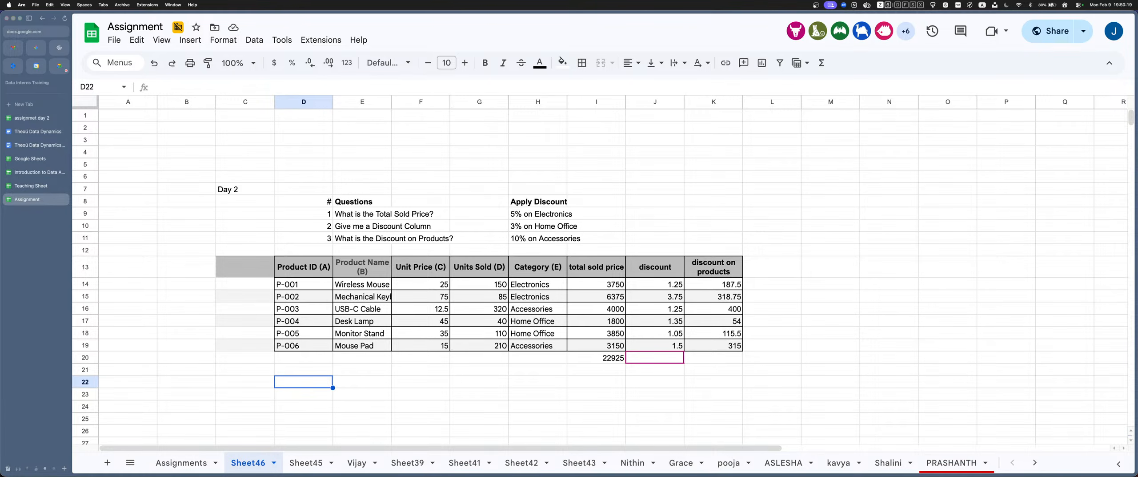
left_click(245, 381)
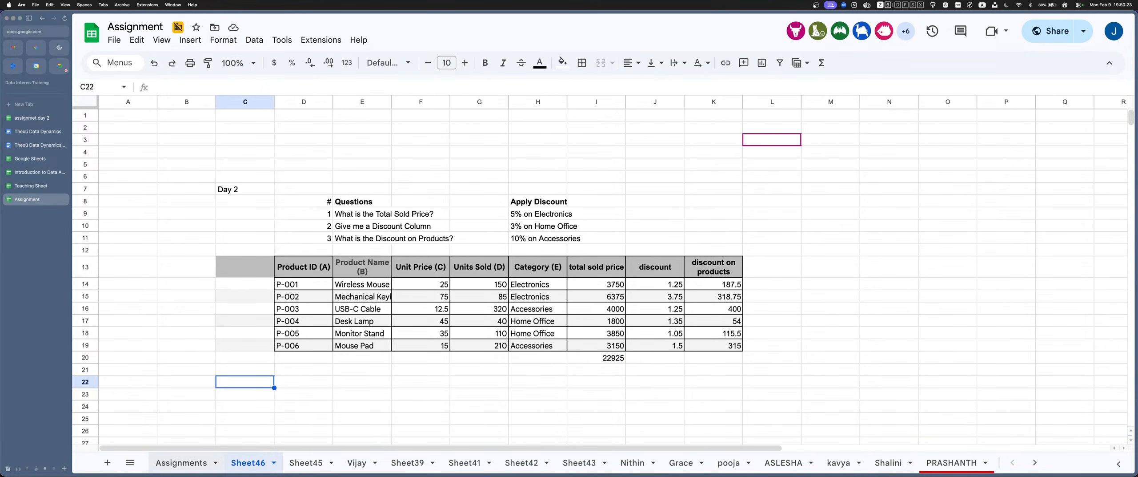
left_click(304, 381)
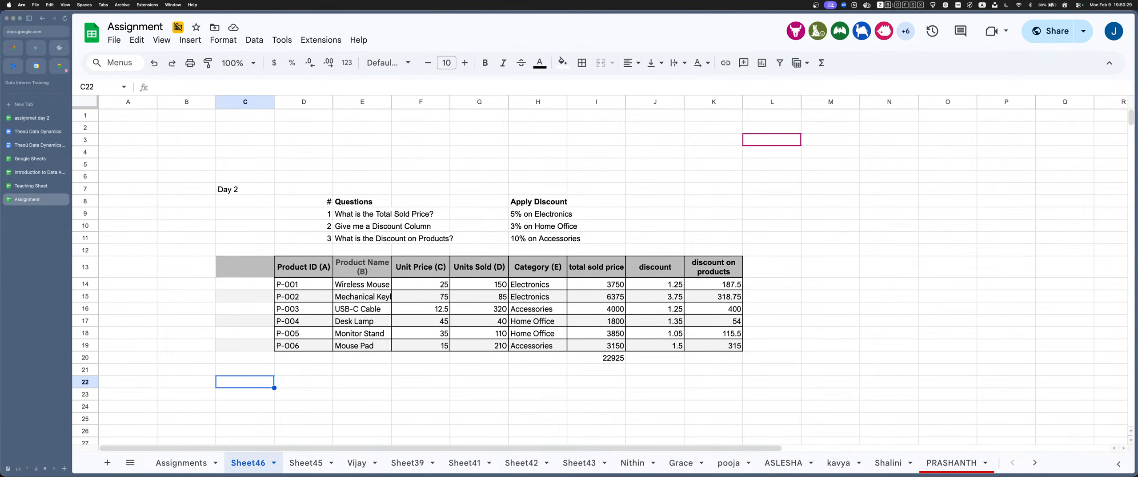
key("Right")
key("Right")
key("Right")
key("Right")
key("Right")
key("Right")
key("Right")
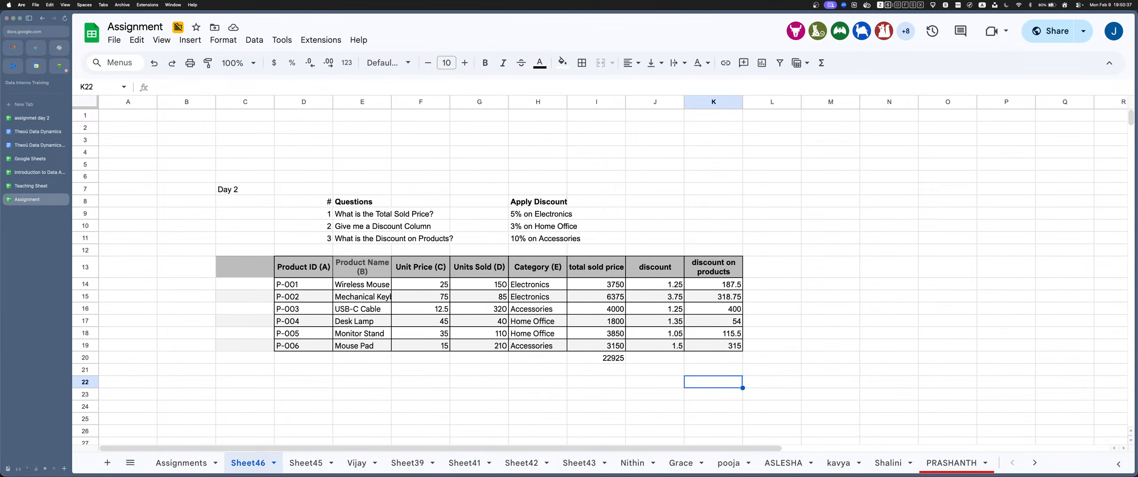
left_click(181, 462)
left_click(248, 462)
left_click(362, 369)
left_click_drag(304, 369, 714, 370)
left_click(655, 394)
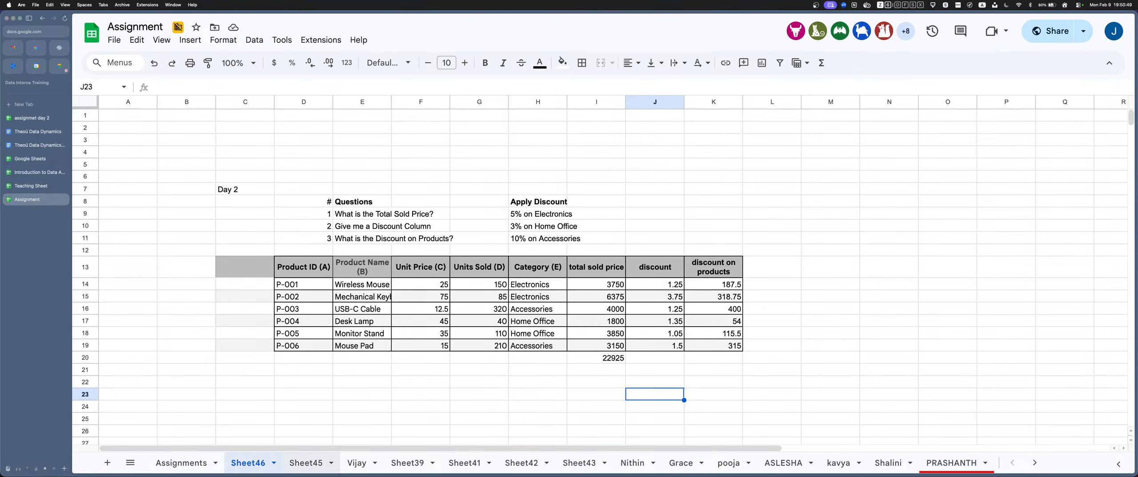
Check the Day 3 work in Sheet45 and in the student sheet with the train timetable
left_click(306, 463)
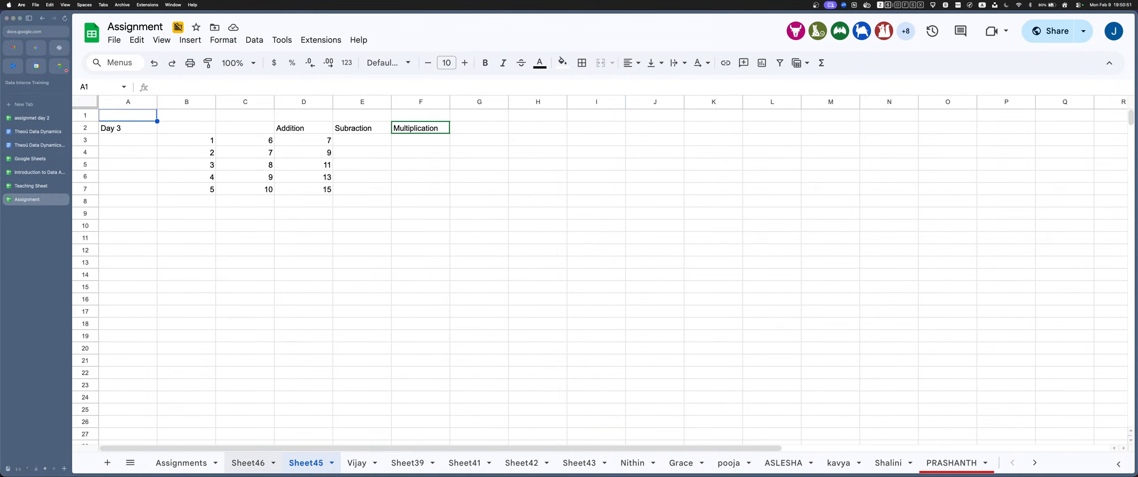
left_click(304, 165)
left_click(245, 262)
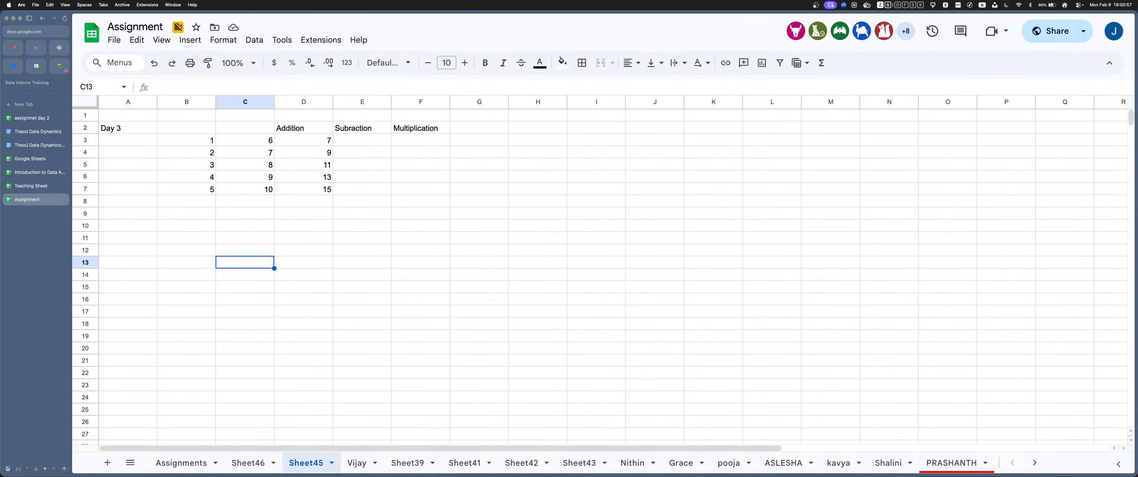
left_click_drag(128, 262, 538, 324)
left_click(714, 311)
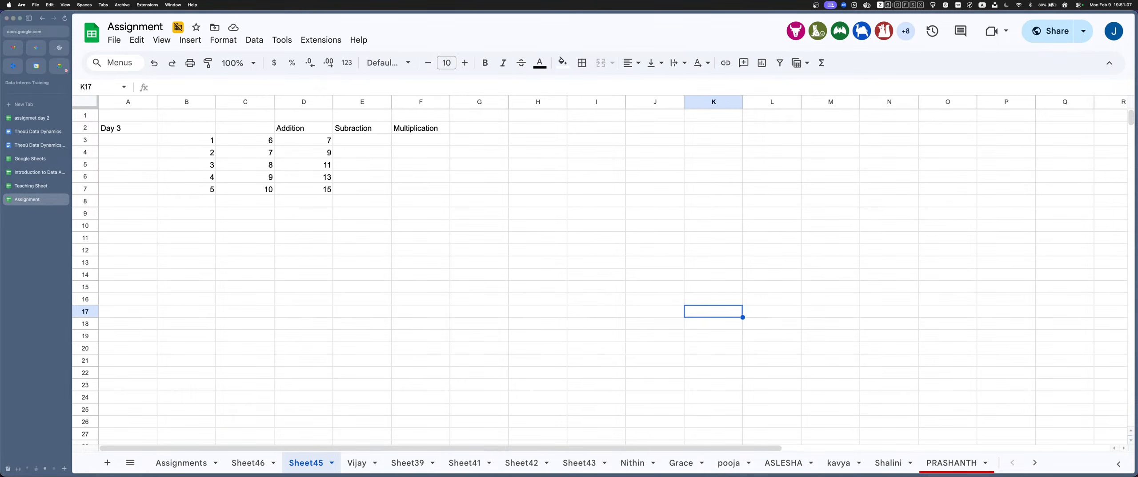
left_click(362, 287)
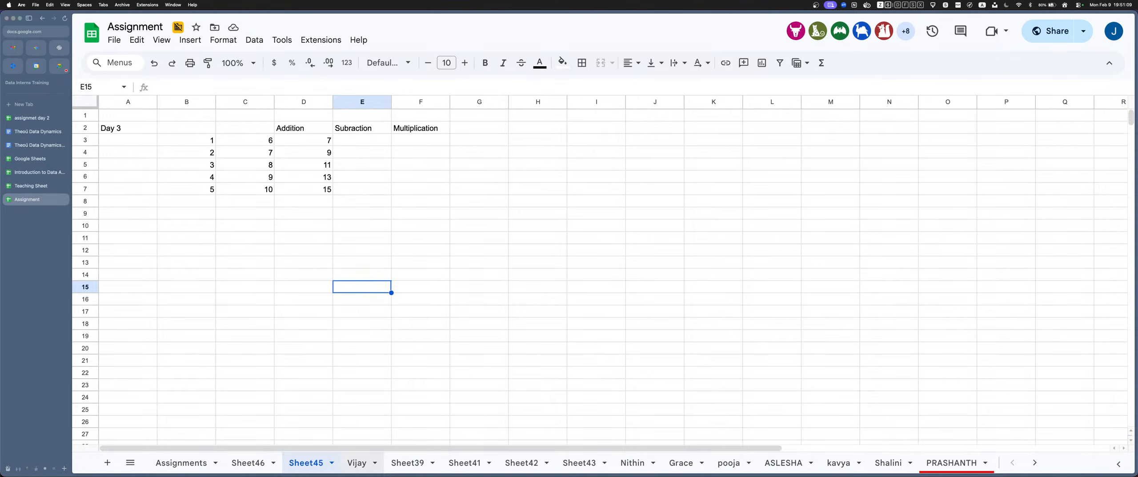
left_click(357, 462)
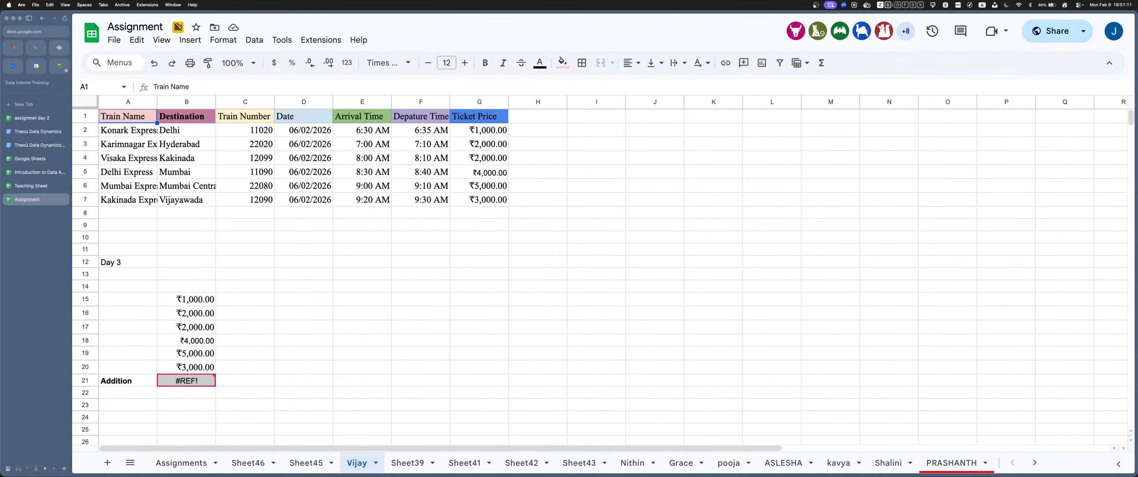
left_click(303, 340)
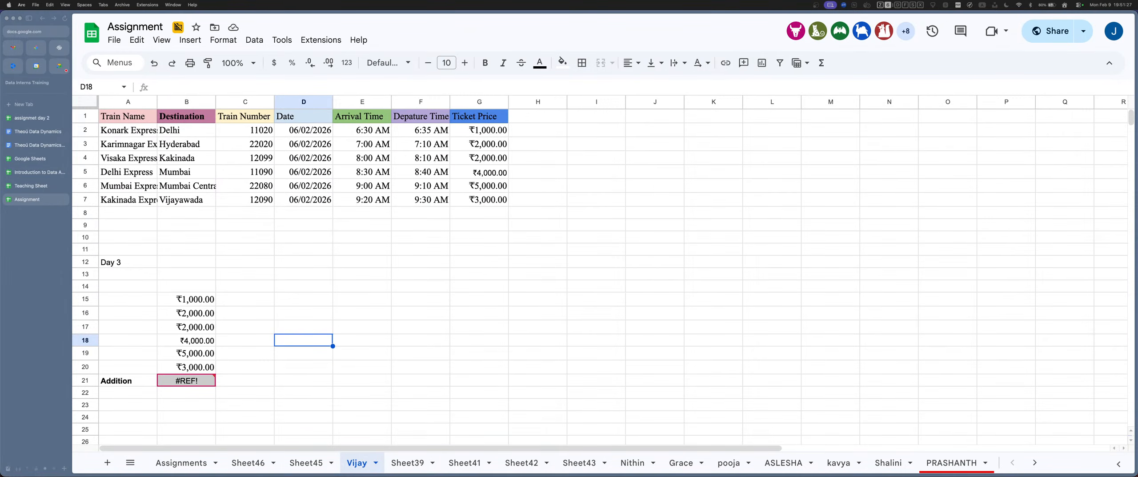
Open the student sheet with the flight schedule and inspect the arithmetic formulas in D13:D17 one by one
left_click(889, 463)
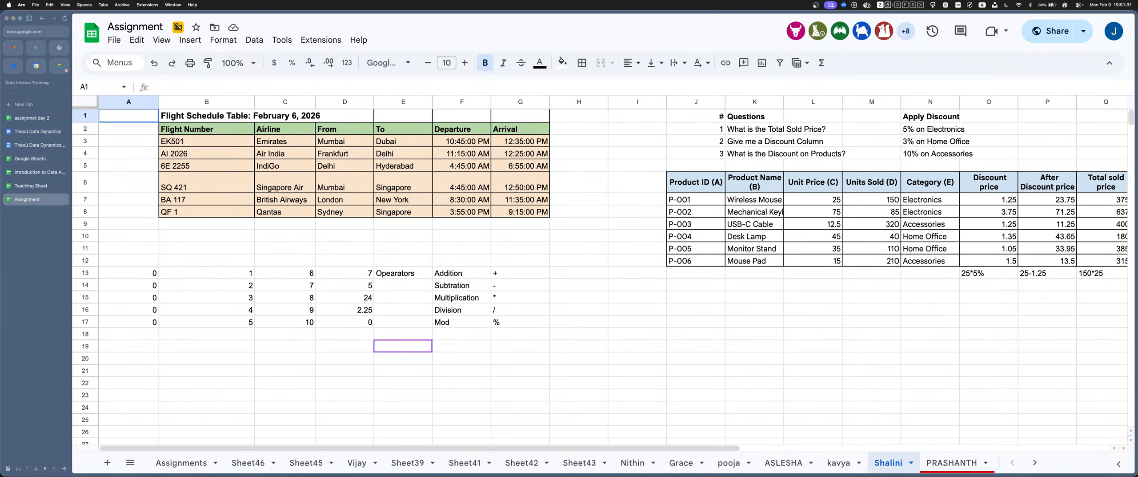
left_click(345, 273)
key("Return")
key("Return")
key("Return")
key("Return")
key("Return")
key("Return")
key("Return")
key("Return")
key("Return")
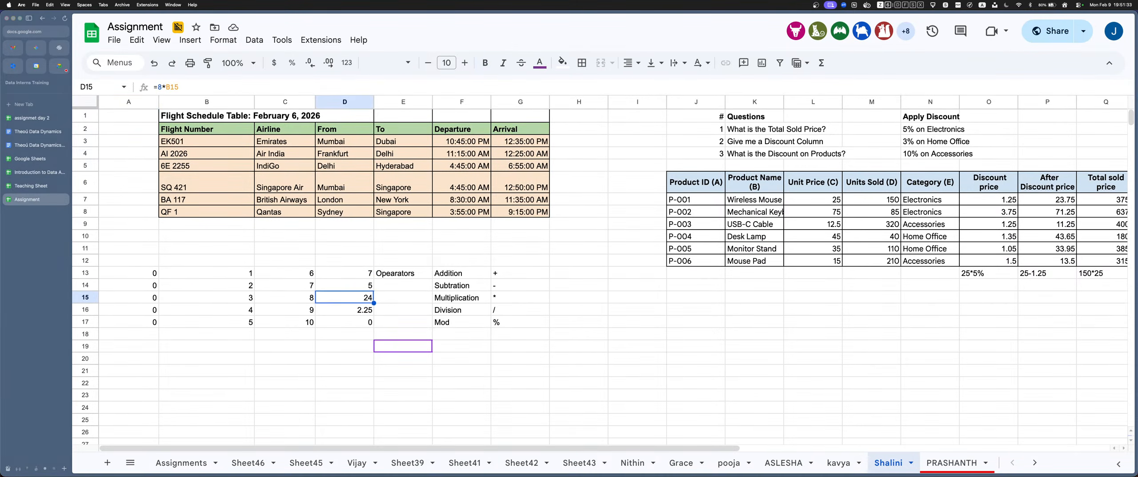
key("Return")
key("Up")
key("Up")
key("Up")
key("Up")
key("Up")
key("Return")
key("Return")
key("Return")
key("Return")
key("Return")
key("Return")
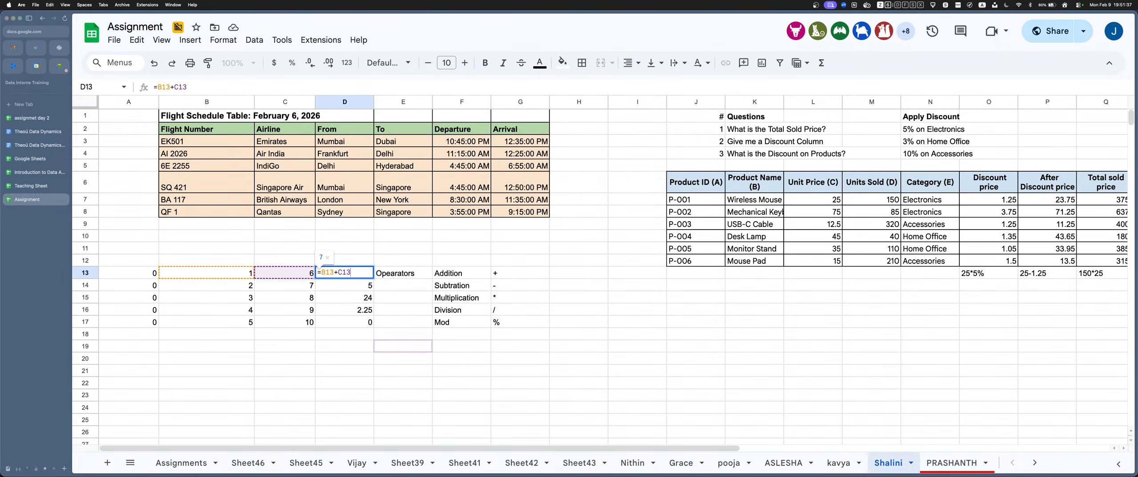
key("Up")
key("Return")
key("Return")
key("Return")
key("Return")
key("Return")
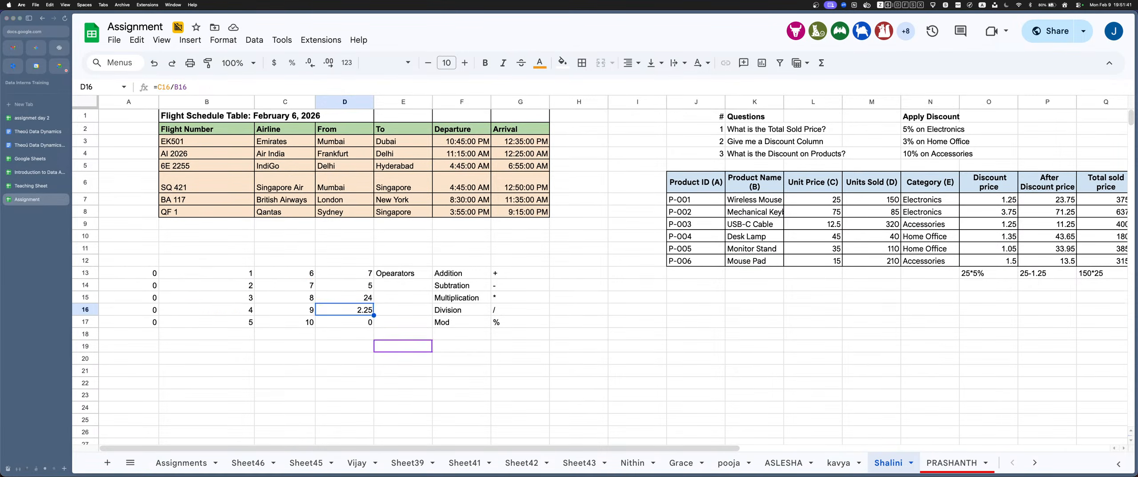
key("Return")
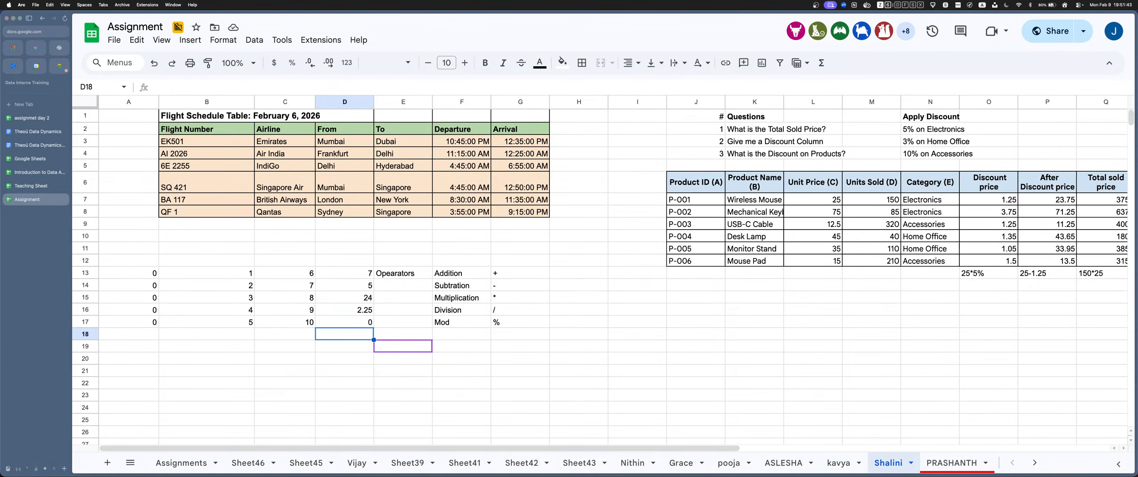
Highlight the two columns of operand numbers, B13:C17, beside the formulas in the flight schedule sheet
key("Up")
key("Up")
key("Up")
key("Up")
key("Up")
key("Left")
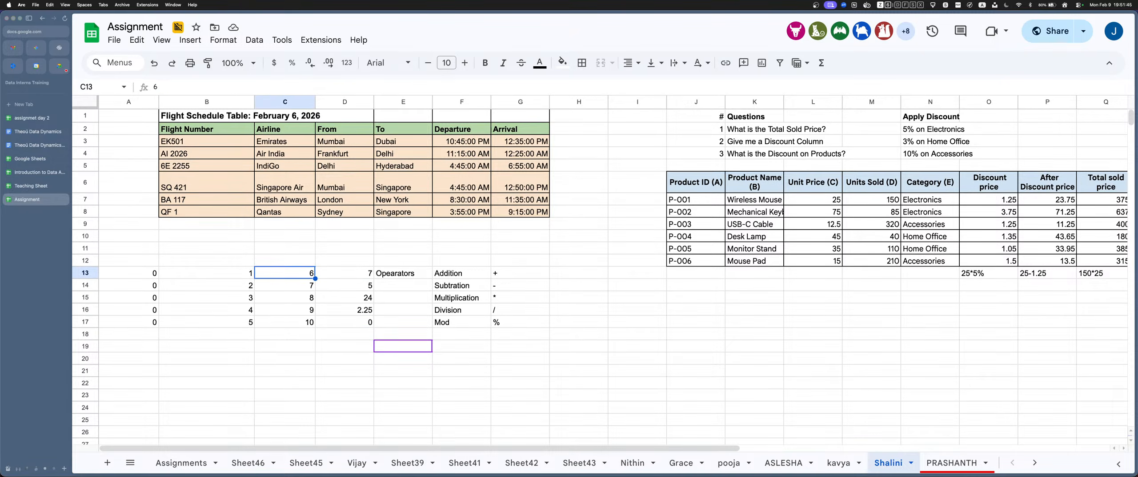
key("Left")
key("shift+Right")
key("shift+Down")
key("shift+Down")
key("shift+Down")
key("shift+Down")
key("shift+Up")
key("shift+Up")
key("shift+Up")
key("shift+Up")
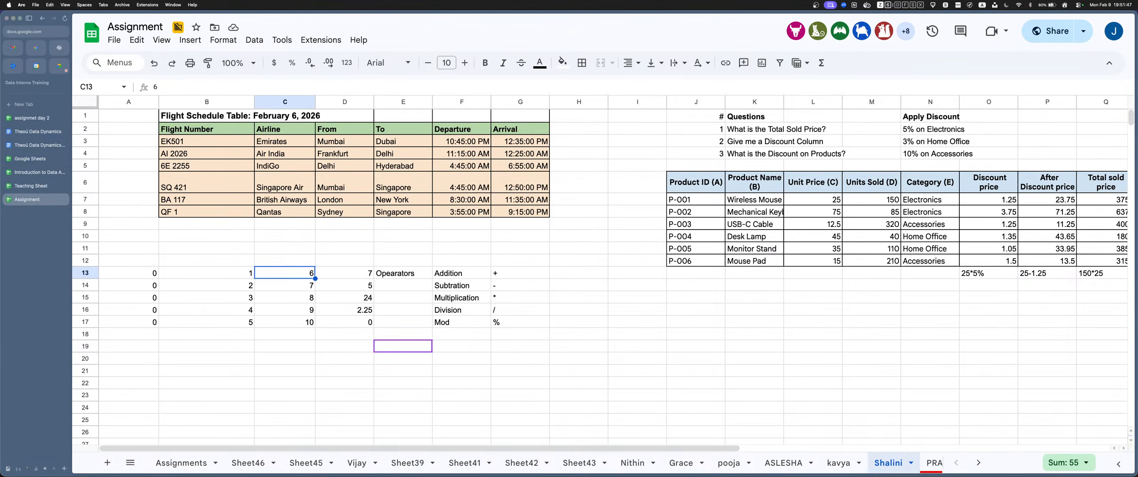
key("shift+Right")
key("shift+Left")
key("shift+Down")
key("shift+Down")
key("shift+Down")
key("shift+Down")
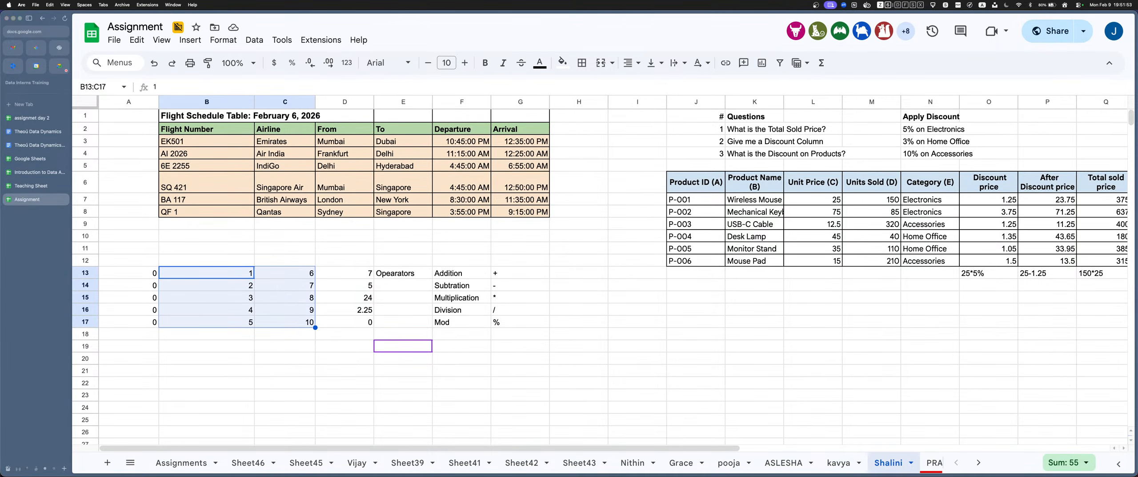
key("shift+Up")
key("shift+Up")
key("shift+Up")
key("shift+Up")
key("shift+Down")
key("shift+Down")
key("shift+Down")
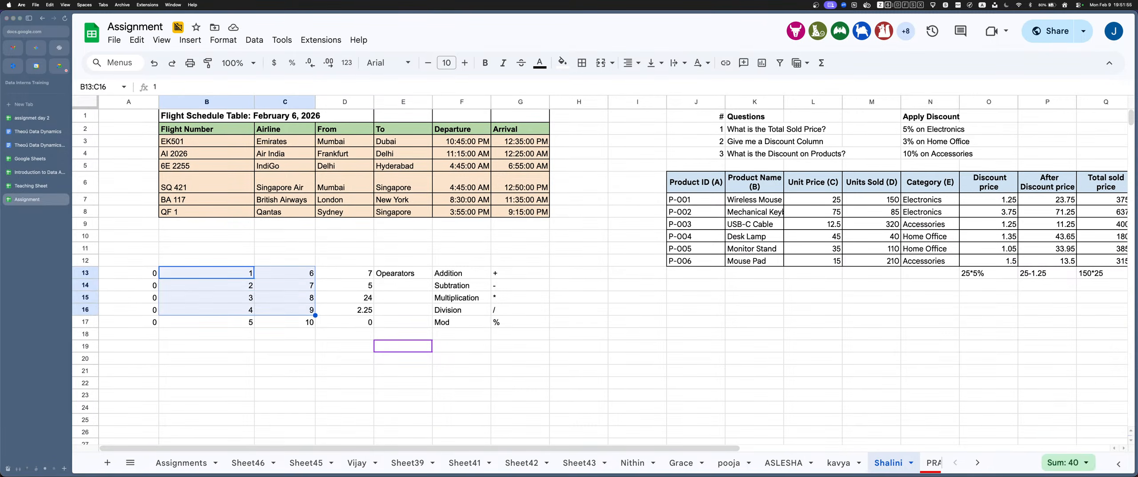
key("shift+Down")
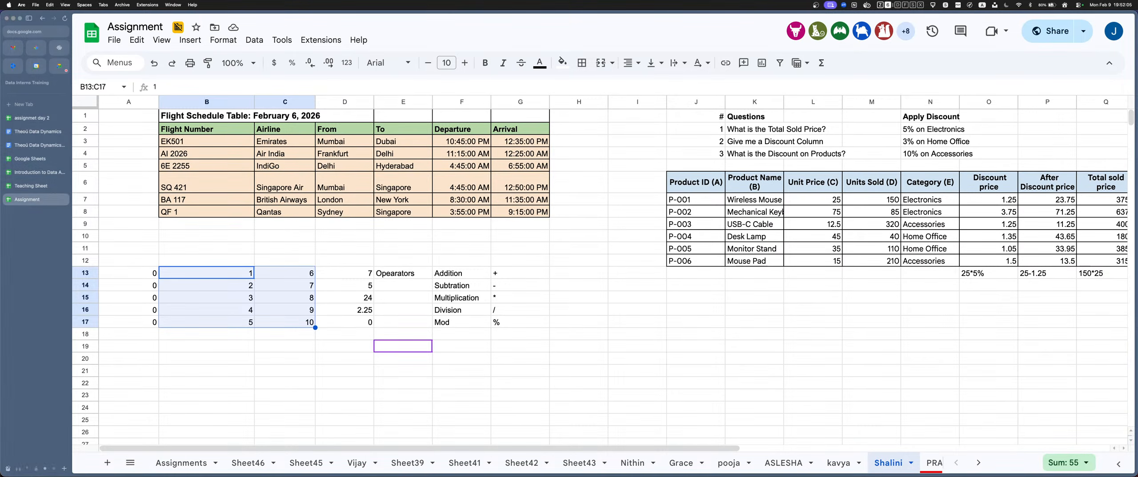
Go to the Assignments sheet and review the Day 3 task, highlighting the number pairs in E2:F6
double_click(182, 463)
left_click_drag(356, 128, 409, 176)
left_click(359, 128)
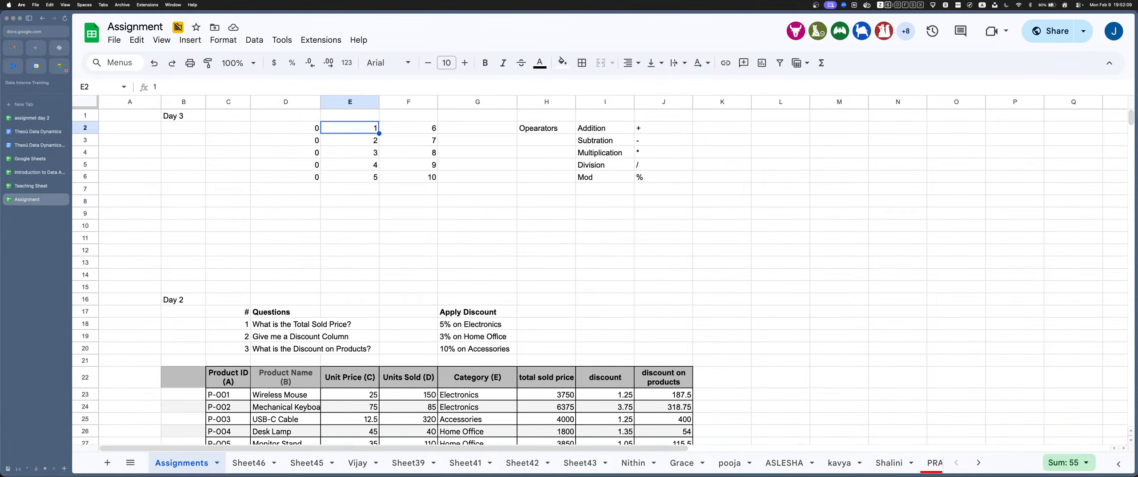
left_click(408, 128)
left_click_drag(358, 128, 409, 177)
key("super+shift+Down")
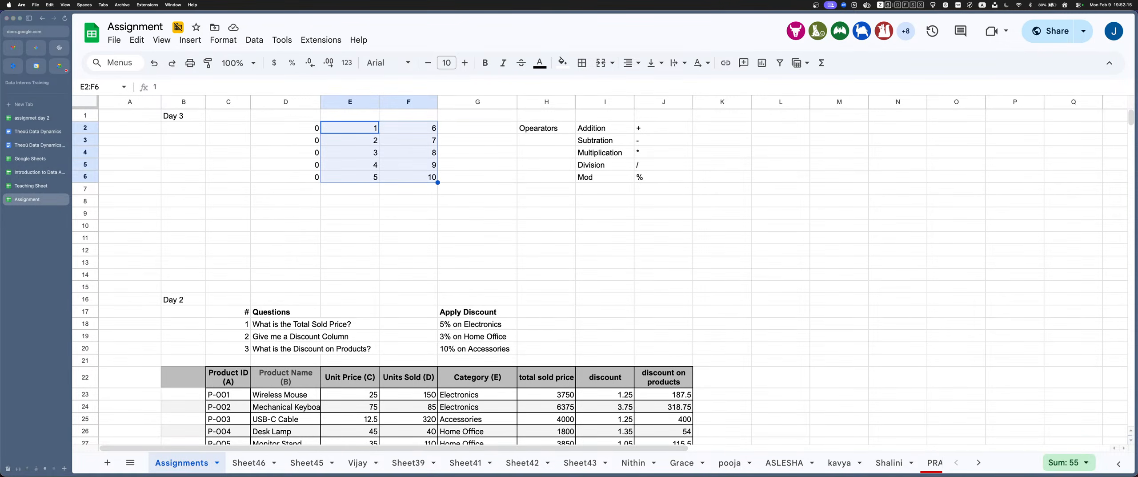
left_click_drag(356, 128, 408, 177)
left_click_drag(356, 128, 408, 178)
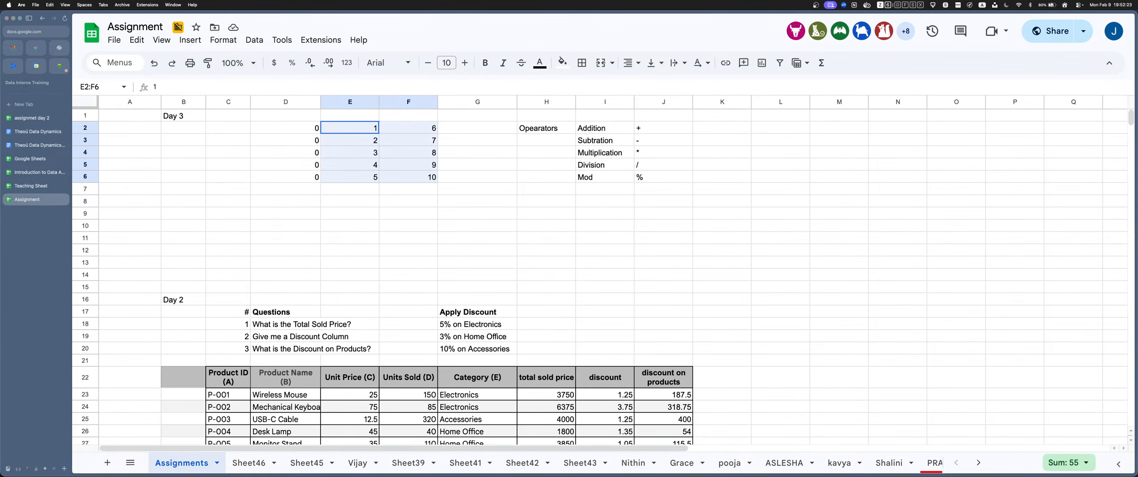
left_click_drag(408, 177, 408, 177)
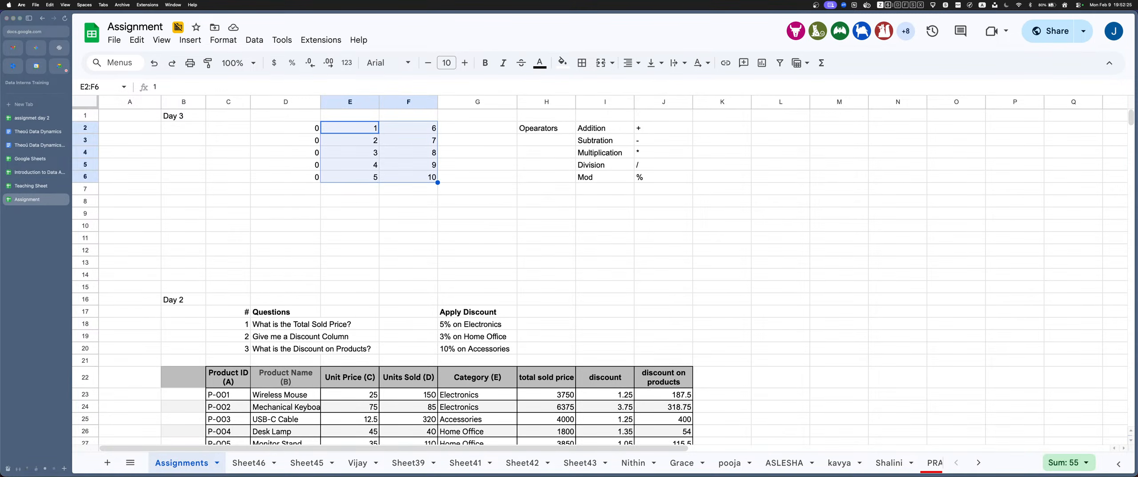
left_click(546, 189)
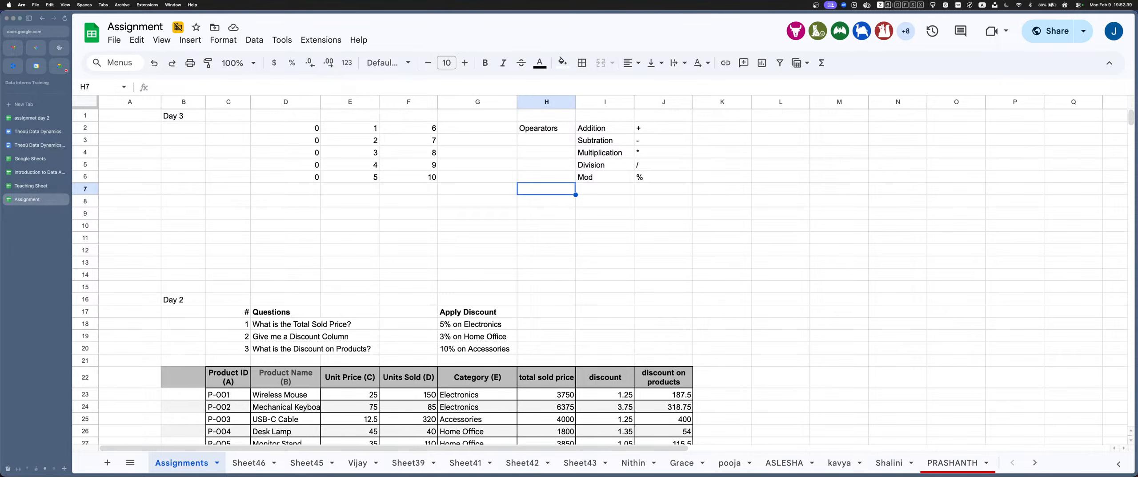
left_click_drag(293, 129, 477, 177)
left_click(546, 177)
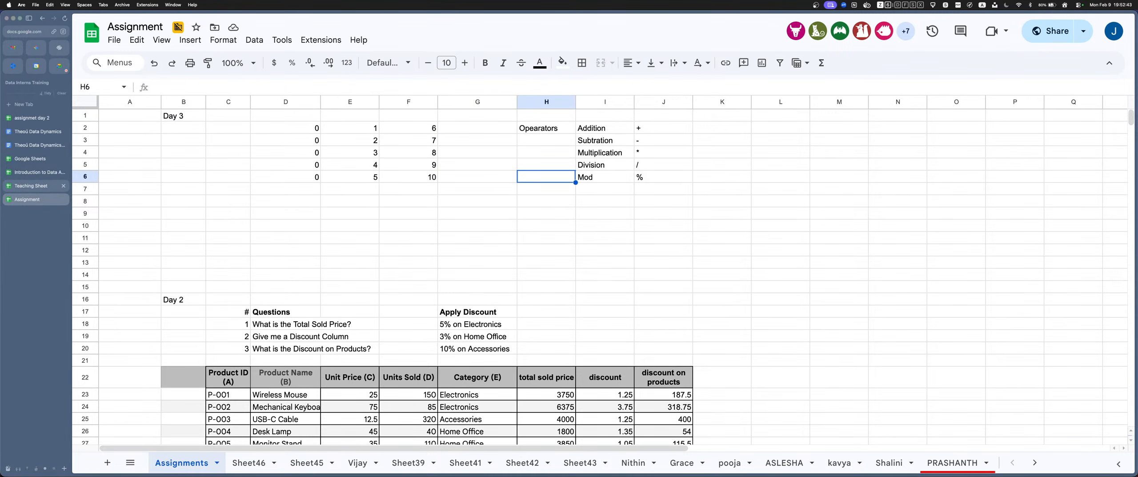
Switch to the Teaching Sheet spreadsheet and enter the heading "Addition (+)" in E26 above the number rows
left_click(31, 186)
left_click(421, 140)
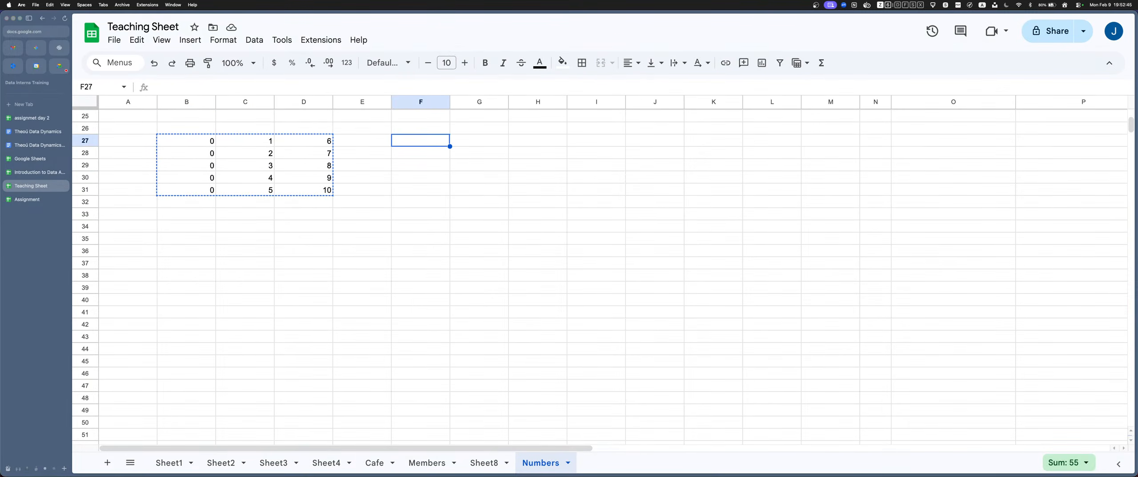
left_click(362, 128)
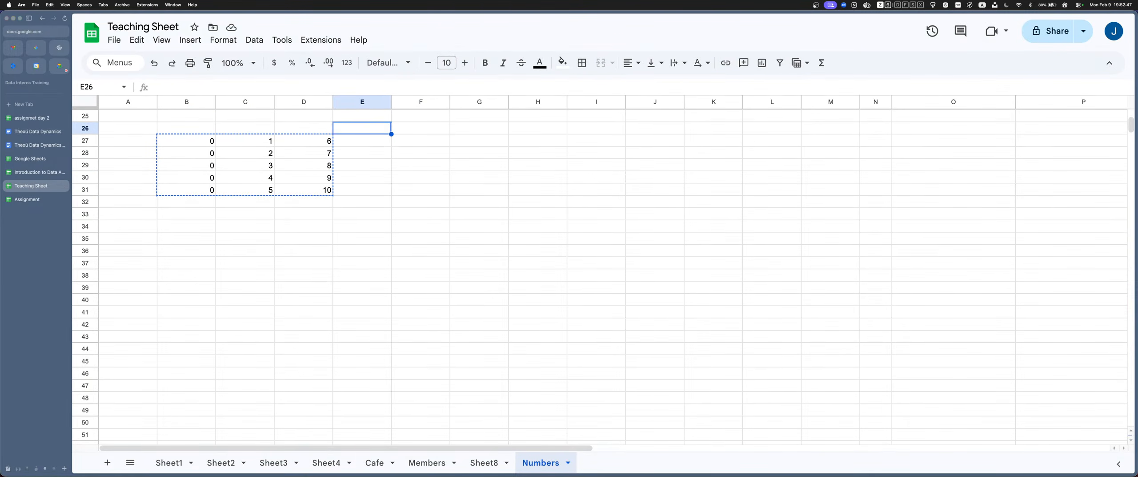
type("Addition +")
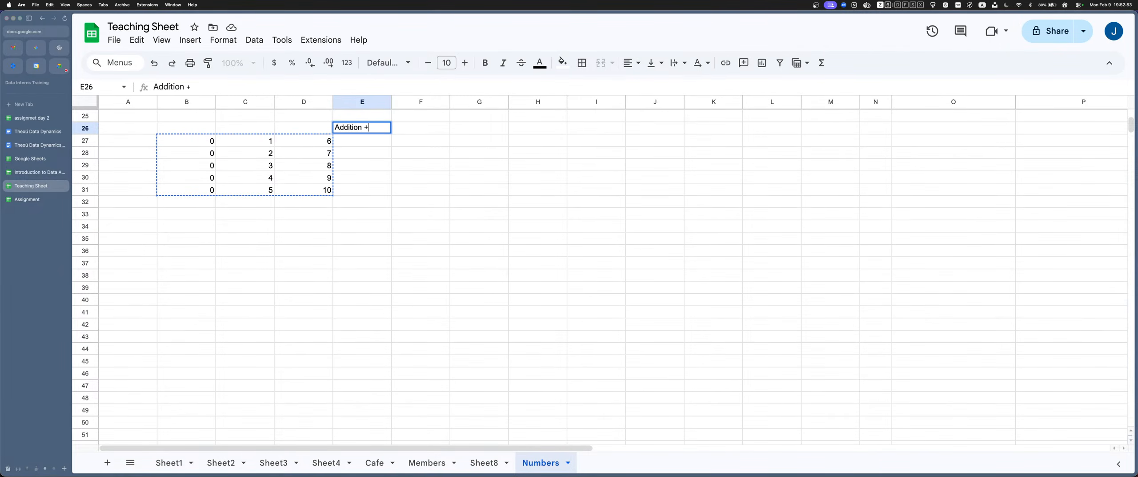
key("Left")
key("Right")
key("Return")
key("Left")
type("(+")
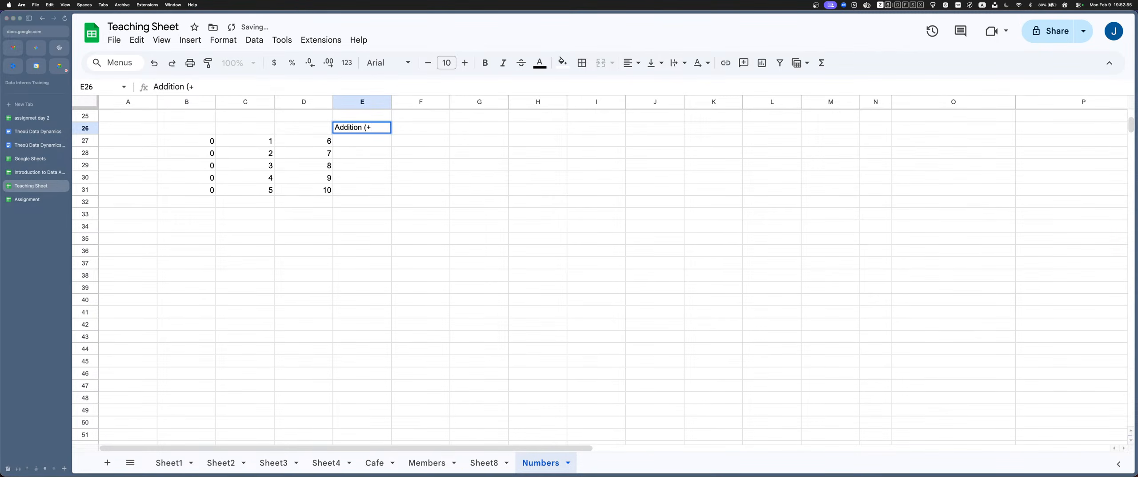
type(")")
key("Return")
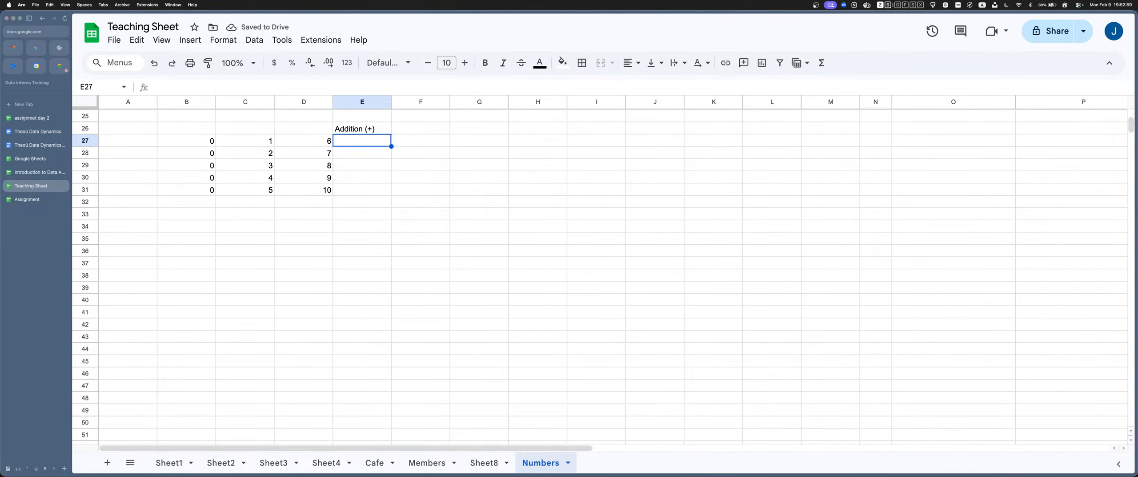
Add the first pair of numbers in E27 with the formula =C27+D27
type("=")
key("Left")
key("Left")
type("+")
key("Left")
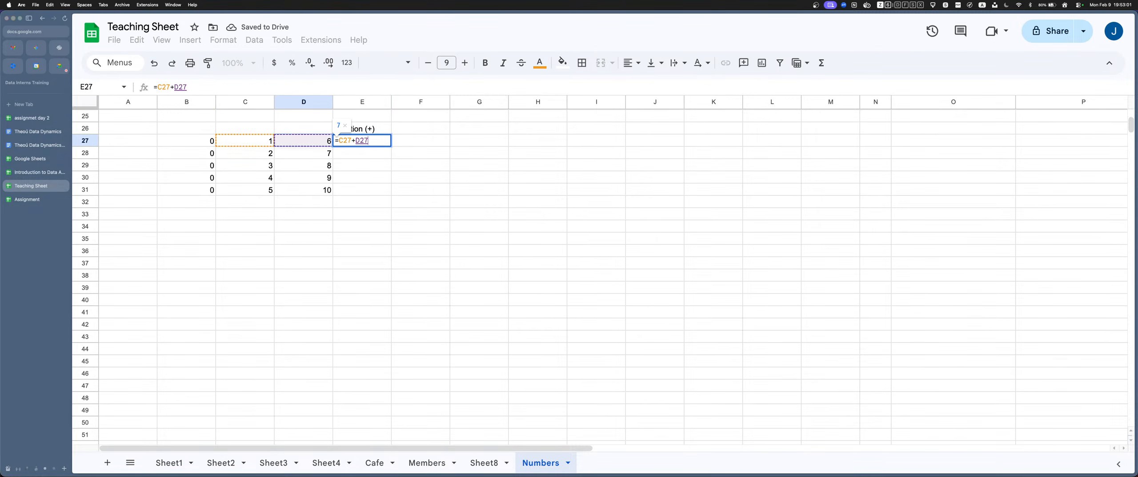
key("Return")
key("Up")
Copy the addition formula from E27 into E28 and open it there to check its cell references
key("super+c")
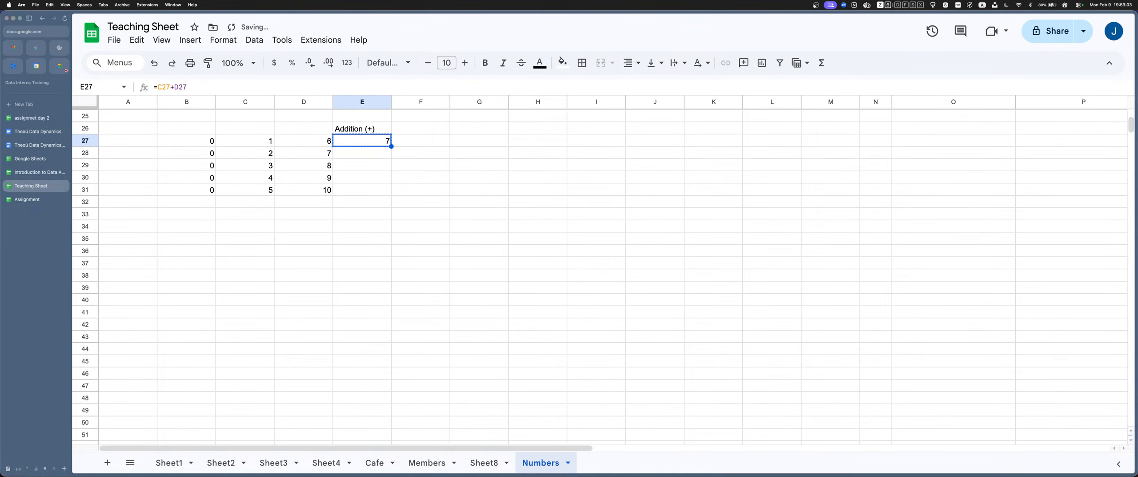
key("Down")
key("super+v")
key("Return")
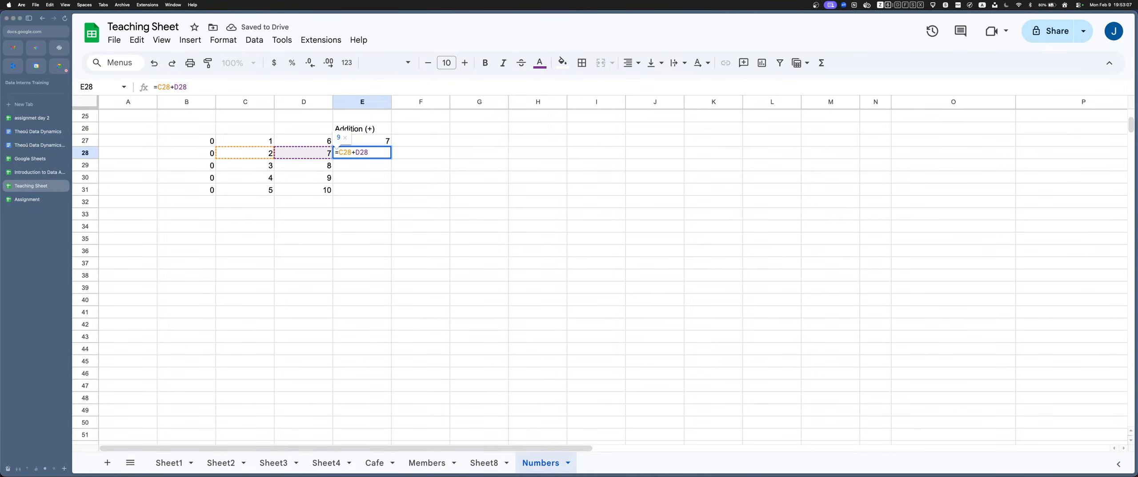
Open the addition formulas in E27 and E28 in turn to compare their cell references
key("Return")
key("Up")
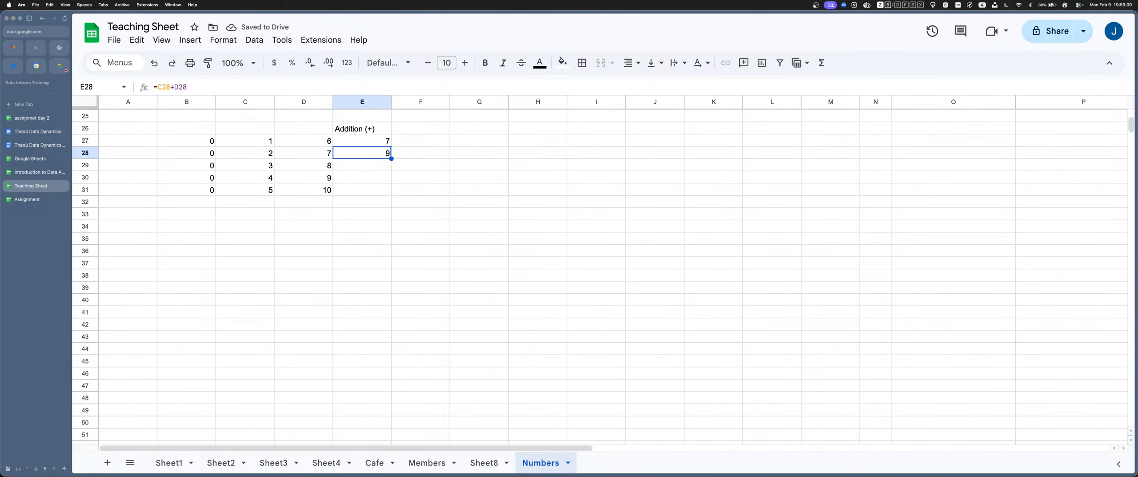
key("Return")
key("Return")
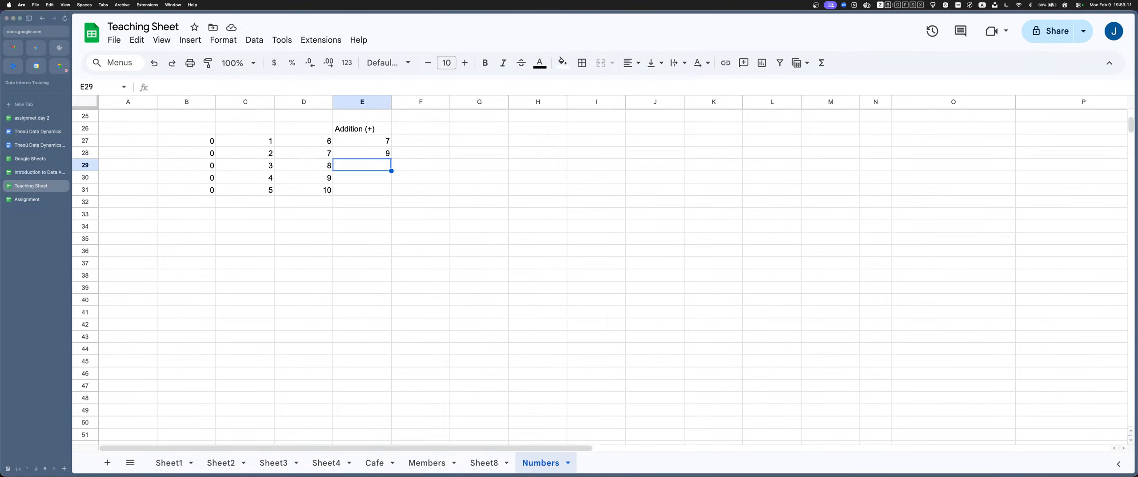
key("Up")
key("Up")
key("Return")
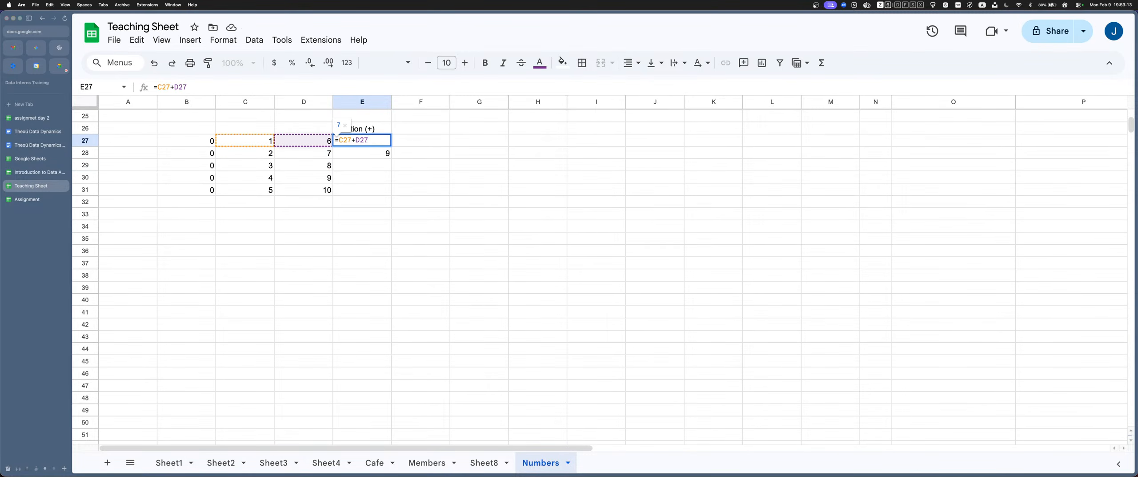
key("Return")
key("Return")
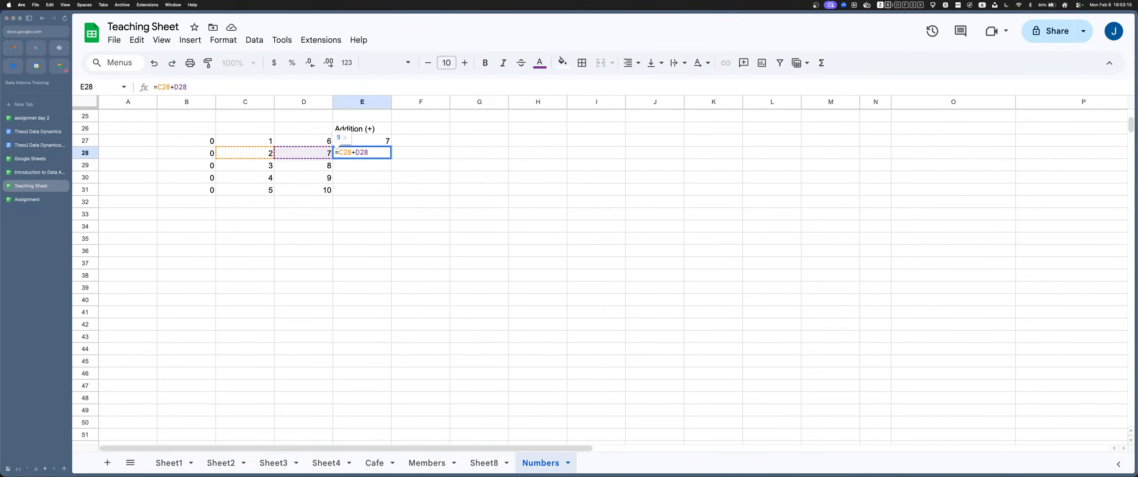
key("Return")
Copy the addition formula from E28 down through E31 for the remaining number pairs
key("Up")
key("super+c")
key("Left")
key("super+Down")
key("Right")
key("shift+Up")
key("shift+Up")
key("shift+Up")
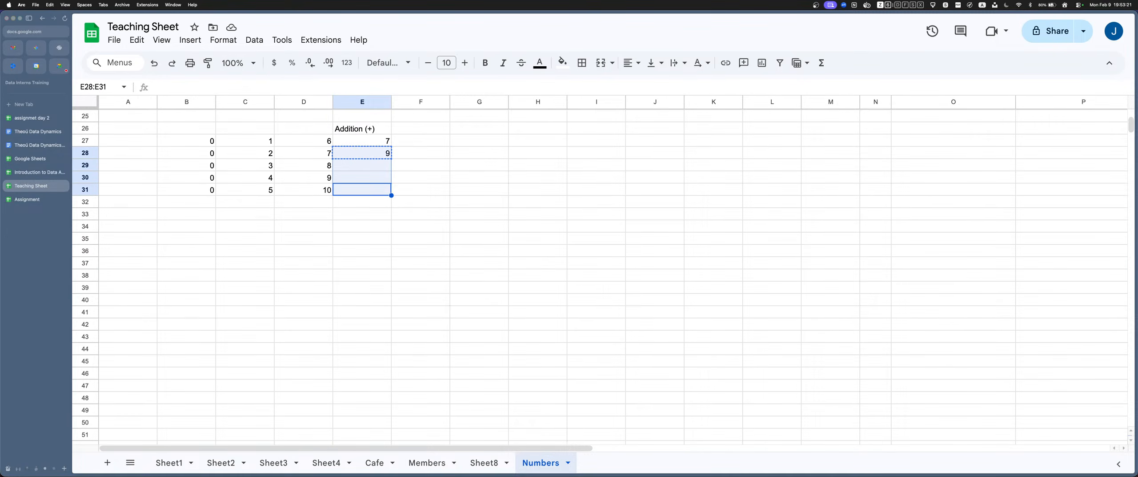
key("super+v")
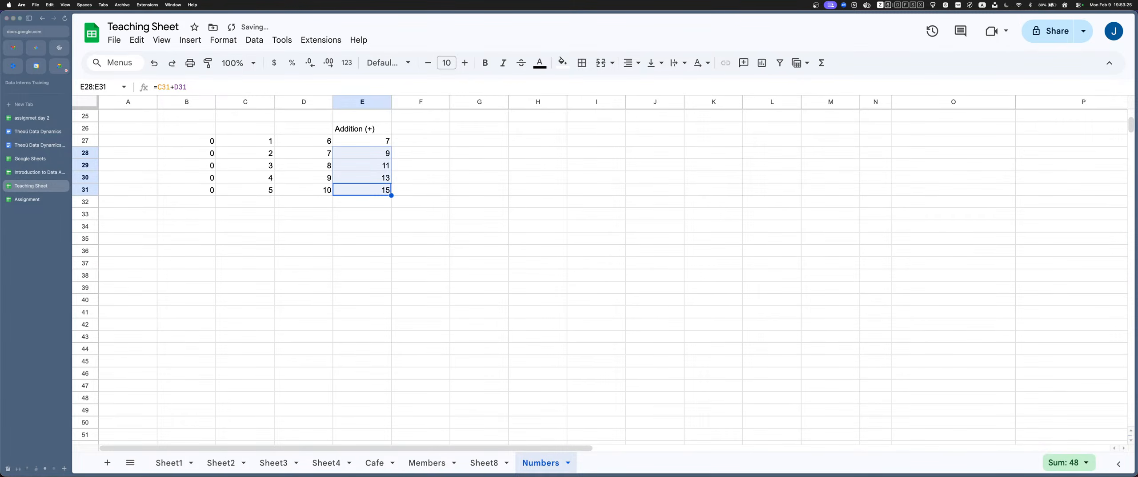
Open the addition formulas in E28:E31 one by one to check the cell references in each row
key("Up")
key("Up")
key("Up")
key("Return")
key("super+a")
key("Return")
key("Return")
key("Return")
key("Return")
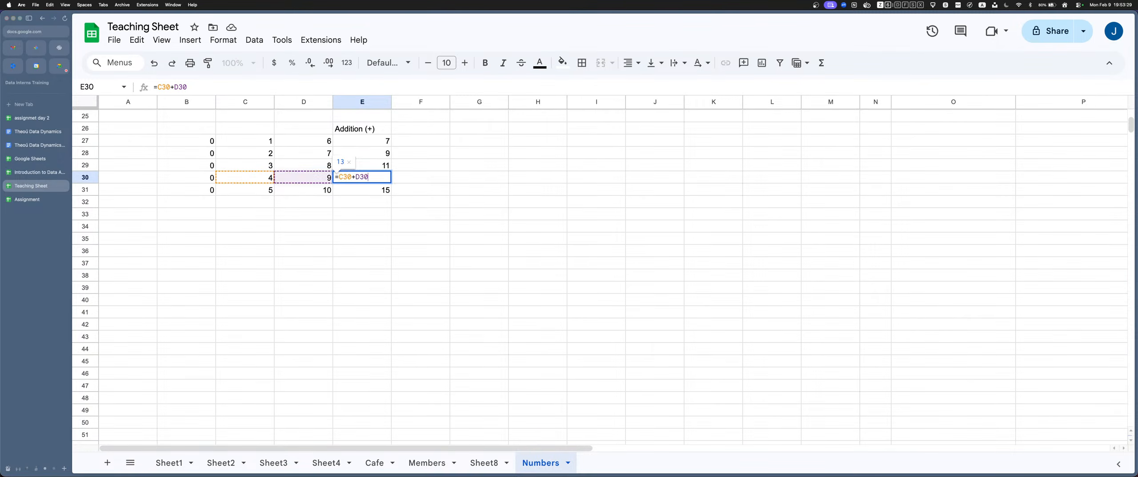
key("Return")
key("Return")
key("Return")
Subtract the first pair of numbers in F27 with =C27-D27 and fill the formula down to F31
key("Up")
key("Up")
key("Up")
key("Up")
key("Up")
key("Right")
type("=")
key("Left")
key("Left")
key("Left")
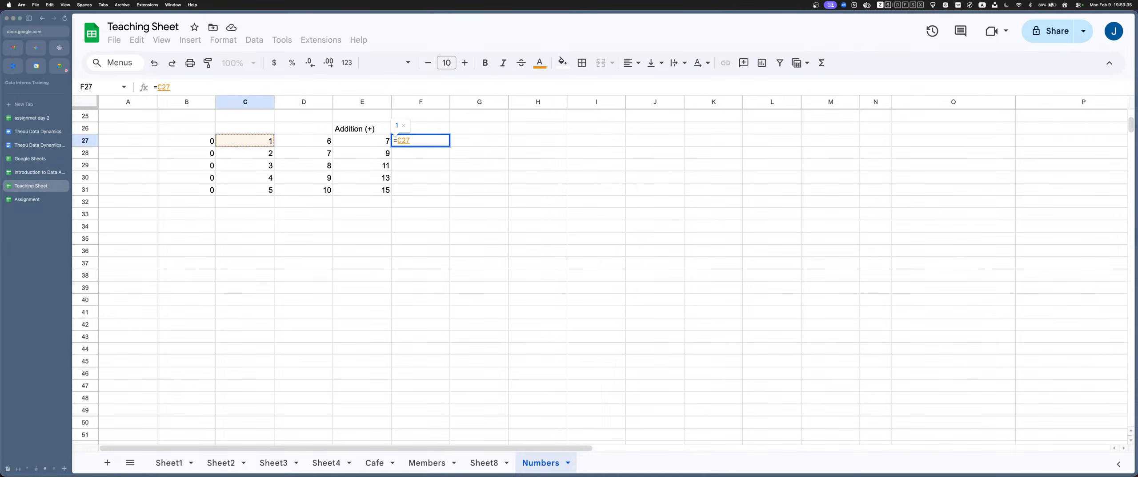
type("-")
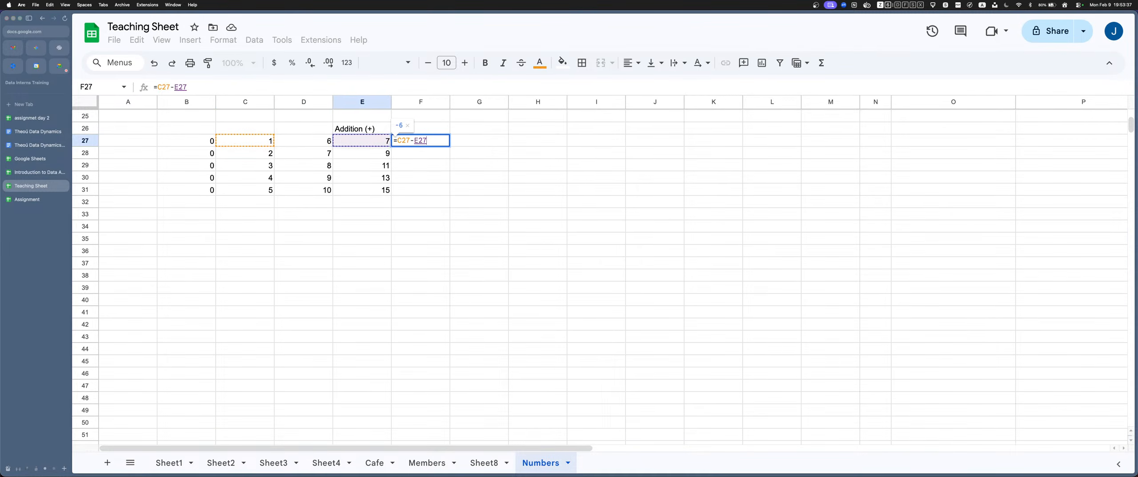
key("Right")
key("Return")
key("Up")
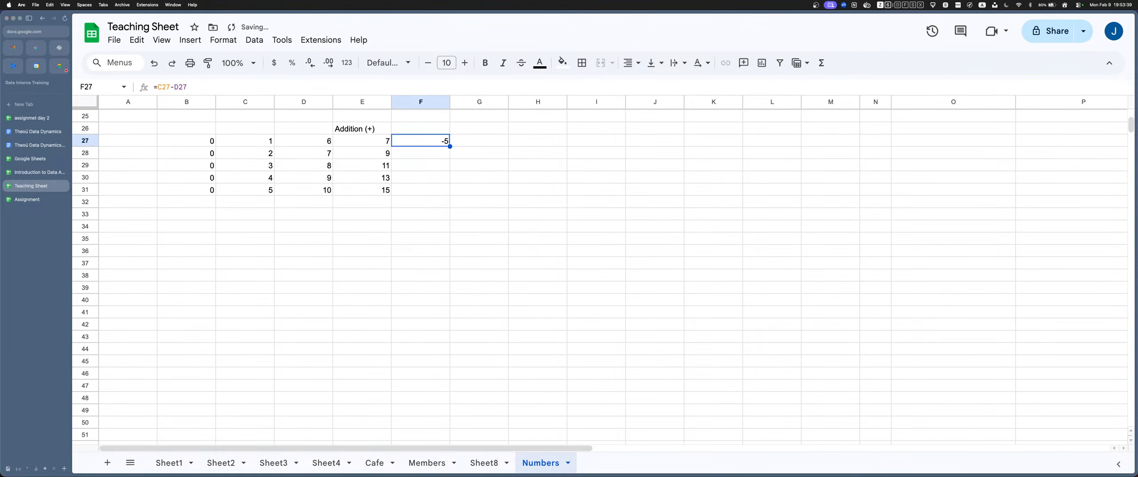
double_click(450, 146)
Open the subtraction formulas in F28:F31 one by one to check their cell references
key("Down")
key("Return")
key("Return")
key("Return")
key("Return")
key("Return")
key("Return")
key("Return")
key("Return")
Copy the heading "Addition (+)" from E26 into F26 above the subtraction results
key("Up")
key("Up")
key("Up")
key("Up")
key("Up")
key("Up")
key("Left")
key("super+c")
key("Right")
key("super+v")
Edit the heading in F26 to read "Subtaction (-)"
key("Return")
key("Up")
key("shift+Right")
key("shift+Right")
key("shift+Right")
key("shift+Right")
key("shift+Right")
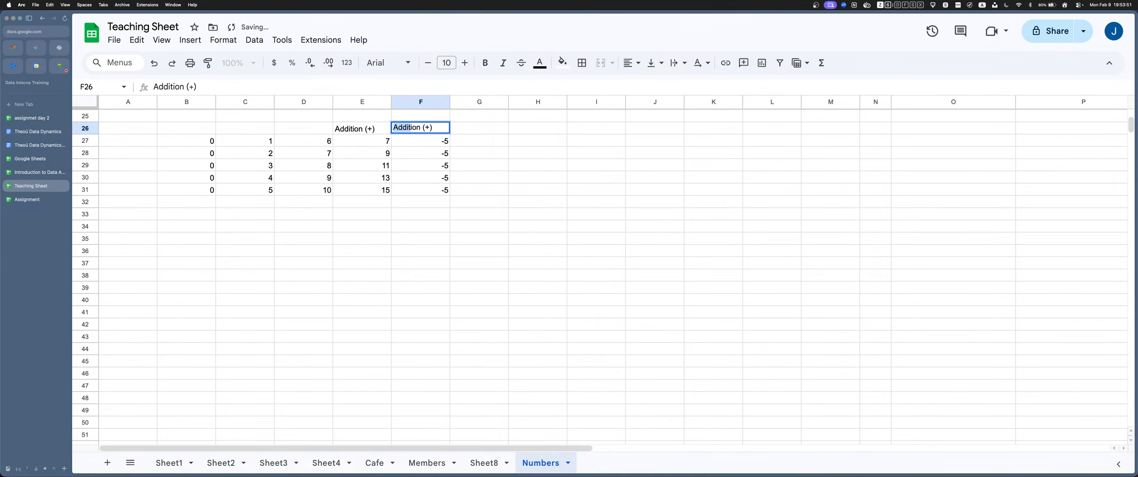
key("shift+Right")
type("Sub")
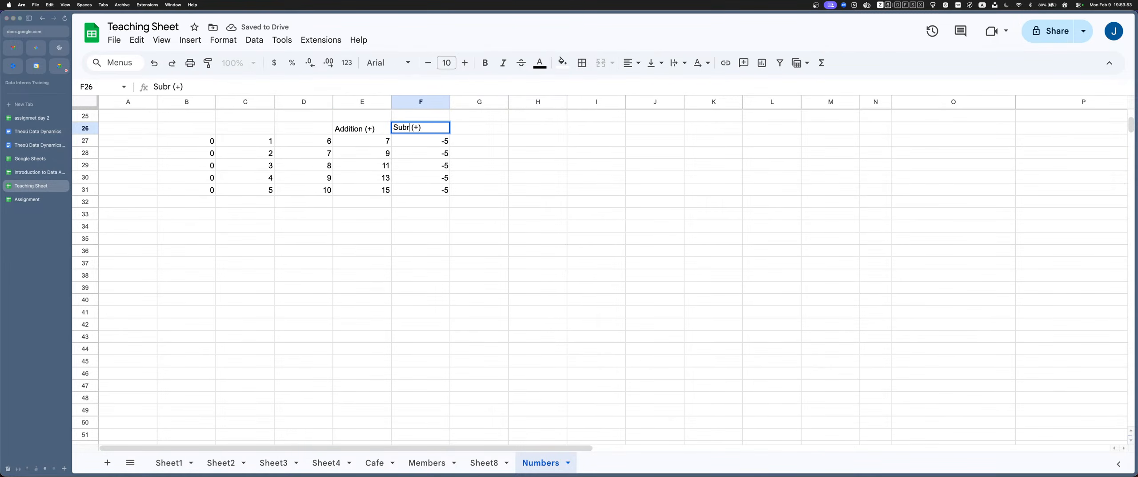
type("taction (")
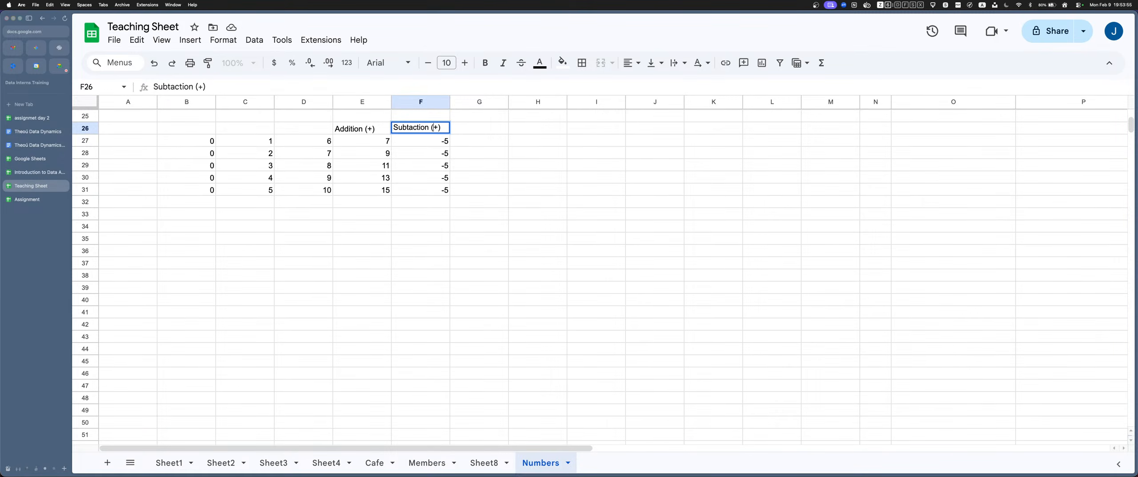
type("-")
key("Return")
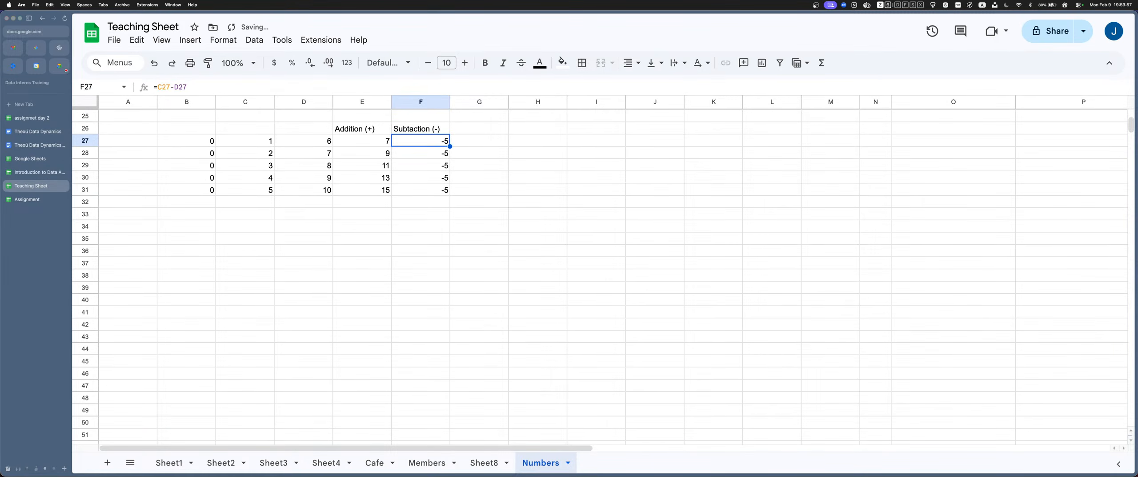
Copy the heading text "Subtaction (-)" from F26 into G26
key("Up")
key("Return")
key("Return")
key("Up")
key("Return")
key("super+a")
key("super+c")
key("Return")
key("Up")
key("Right")
key("Return")
key("super+v")
key("Return")
Open the formula in F27 and highlight its parts to examine the order of the cell references
key("Left")
key("Return")
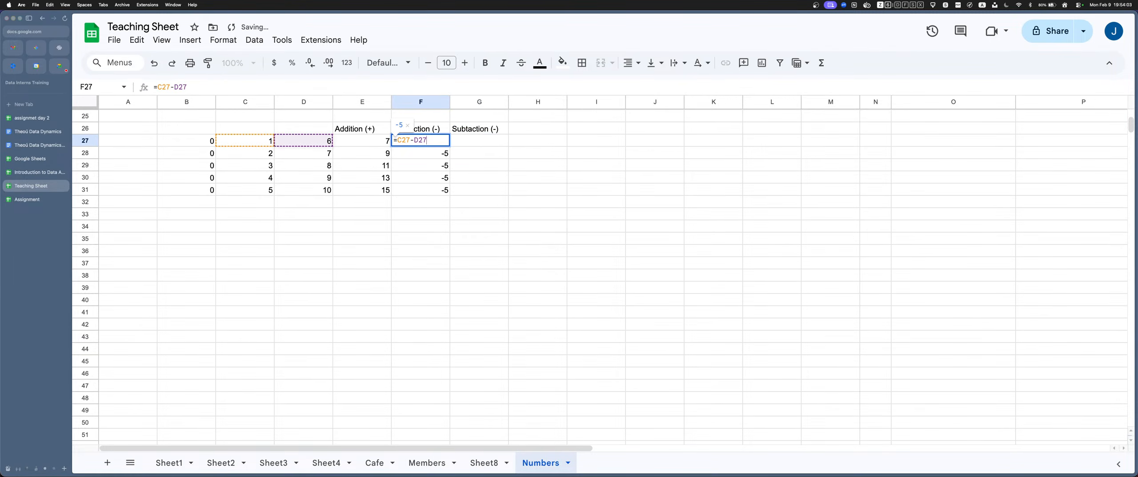
key("Left")
key("shift+Right")
key("shift+Right")
key("Right")
key("Right")
key("Right")
key("shift+Right")
key("shift+Right")
key("shift+Right")
key("super+Left")
key("shift+super+Right")
key("Return")
key("Up")
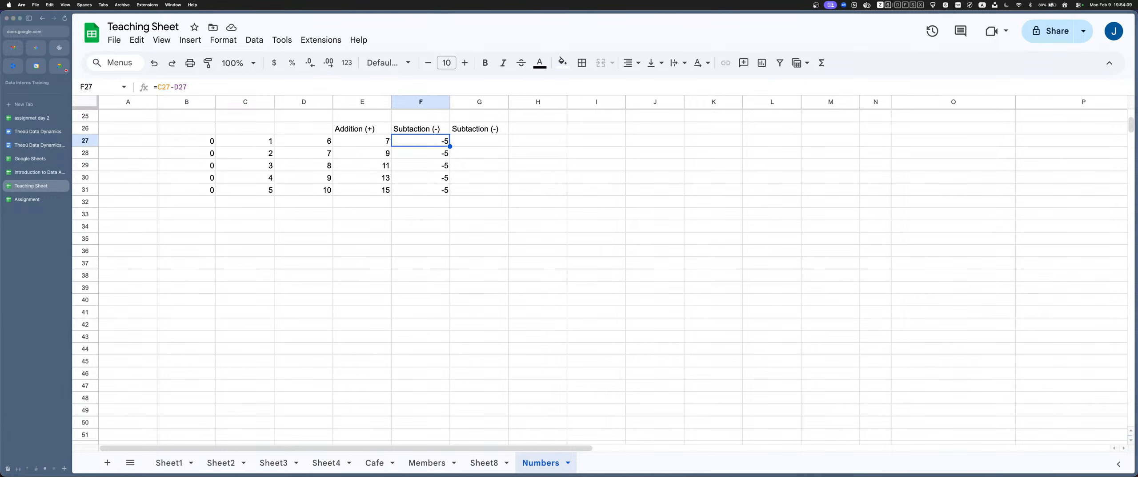
Copy the text of the subtraction formula in F27 into G27
key("Return")
key("shift+super+Left")
key("super+c")
key("Return")
key("Up")
key("Right")
key("Return")
key("super+v")
Reverse the order of the references in G27 so the formula reads =D27-C27
key("Left")
key("Left")
key("Left")
key("Left")
key("Left")
key("Left")
key("Right")
key("Right")
key("Right")
key("BackSpace")
key("BackSpace")
key("BackSpace")
key("BackSpace")
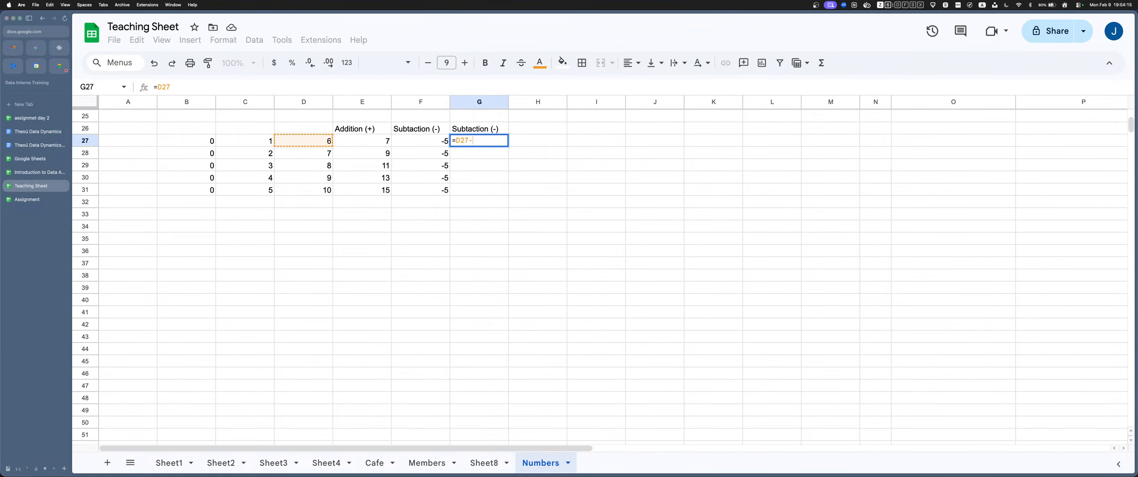
type("-")
key("Left")
key("Left")
key("Left")
key("Left")
key("Return")
key("Up")
key("Return")
key("Escape")
Copy the reversed subtraction formula from G27 down through G31
key("super+c")
key("Left")
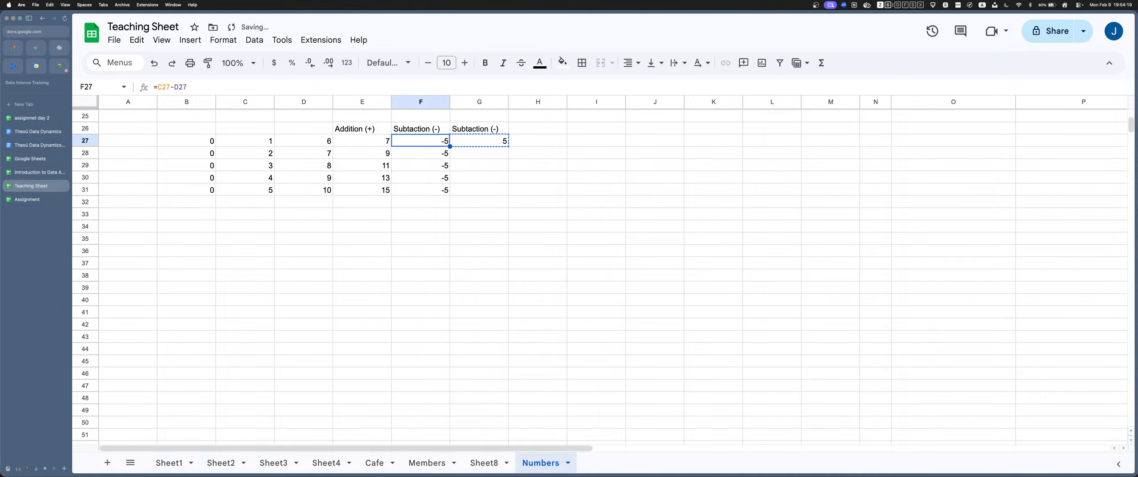
key("super+Down")
key("Right")
key("shift+Up")
key("super+v")
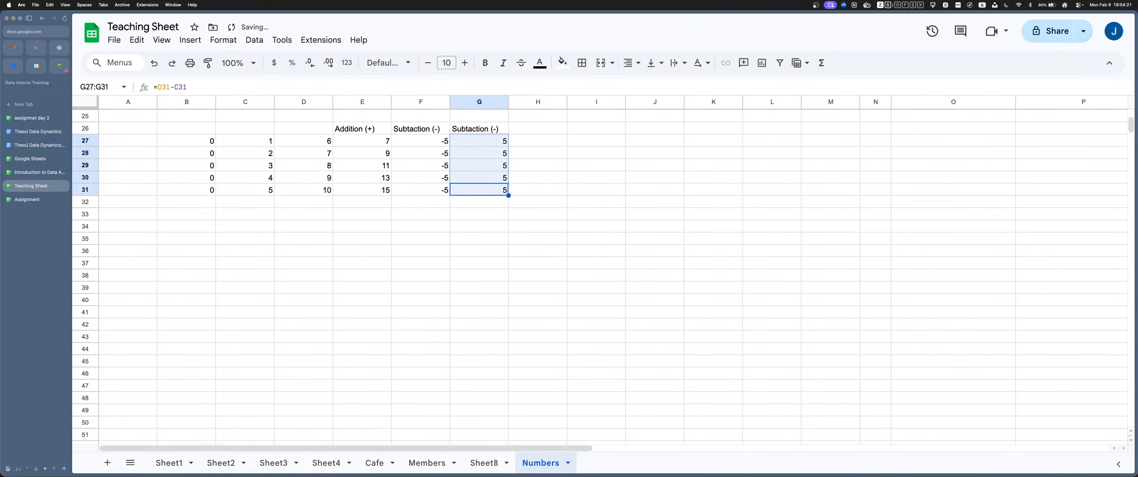
Reopen the subtraction formula in F27 and highlight the D27 reference to examine which number is subtracted
key("Left")
key("Up")
key("Up")
key("Up")
key("Up")
key("Return")
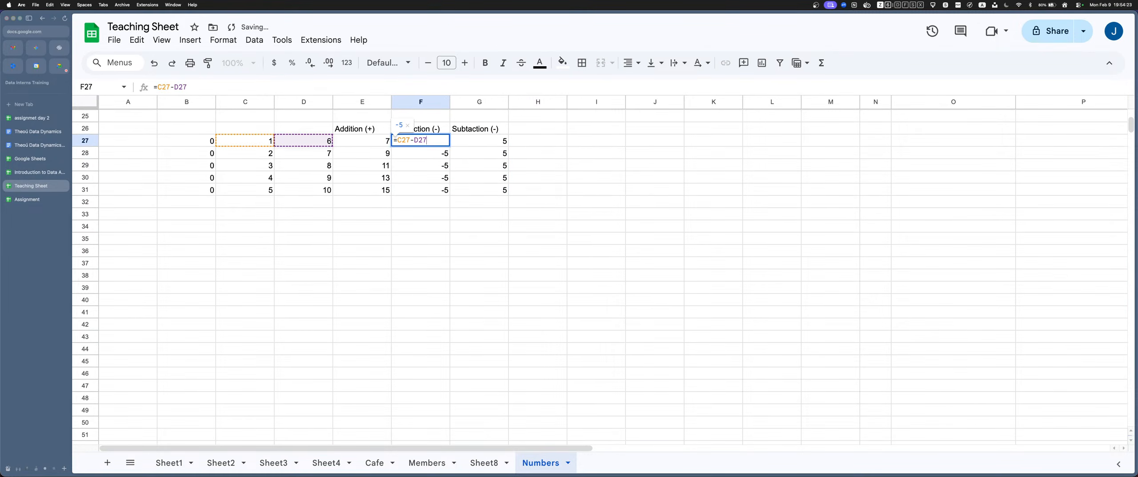
key("Left")
key("Left")
key("Left")
key("Left")
key("Right")
key("Right")
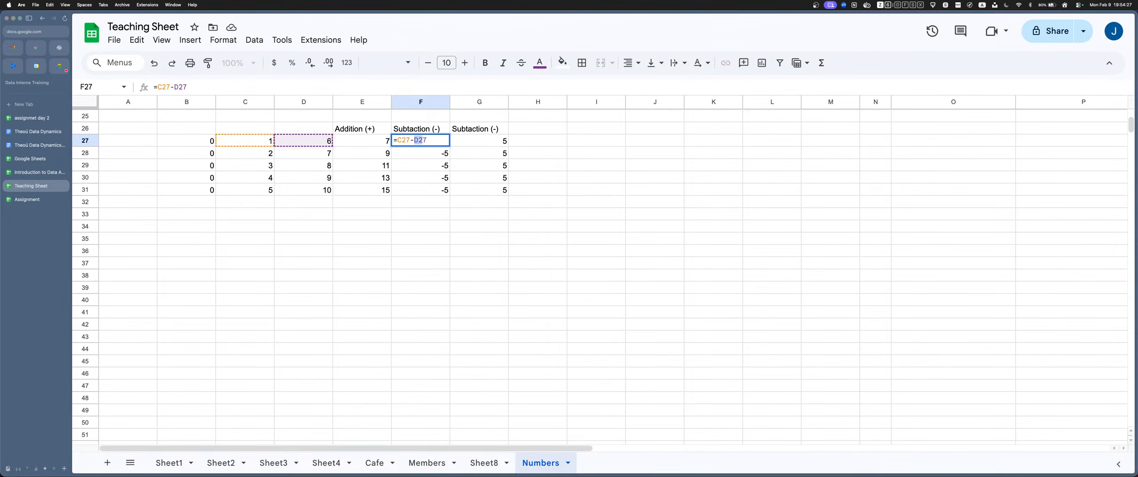
key("Return")
key("Return")
key("Return")
key("Up")
key("Up")
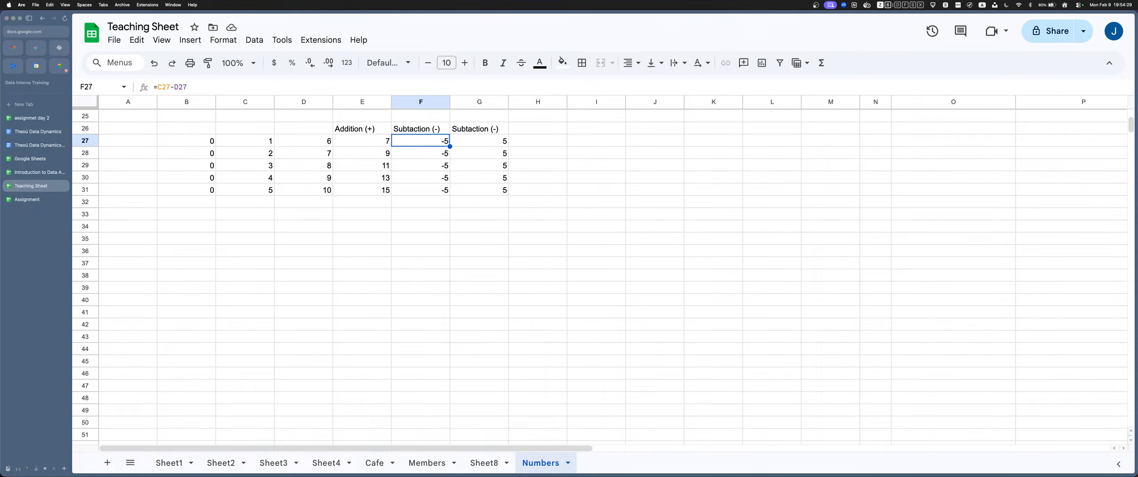
Open the reversed subtraction formulas in column G from G27 downward to examine which number is subtracted
key("Right")
key("Return")
key("Left")
key("Left")
key("Left")
key("Left")
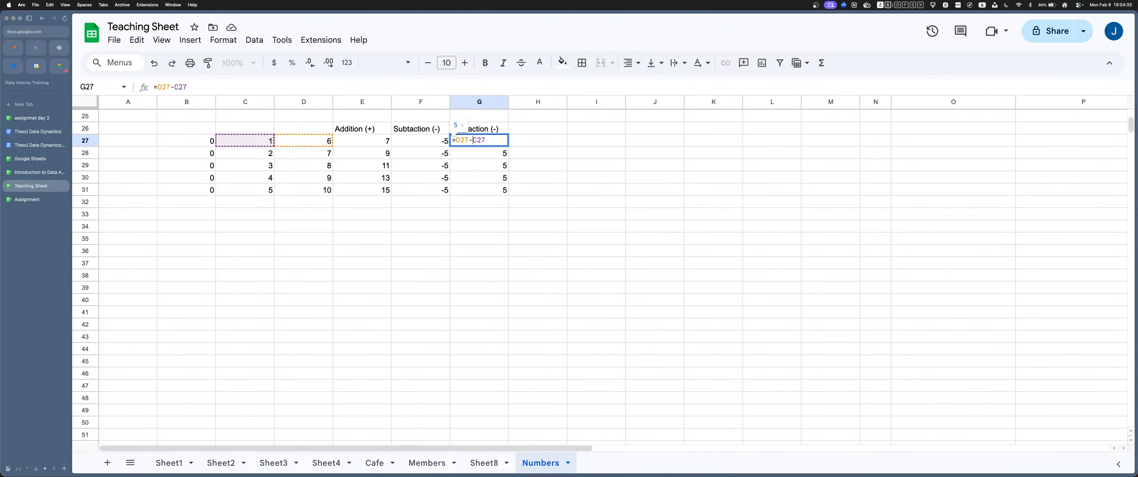
key("Return")
key("Return")
key("Return")
key("Return")
key("Return")
key("Return")
key("Return")
key("Return")
key("Return")
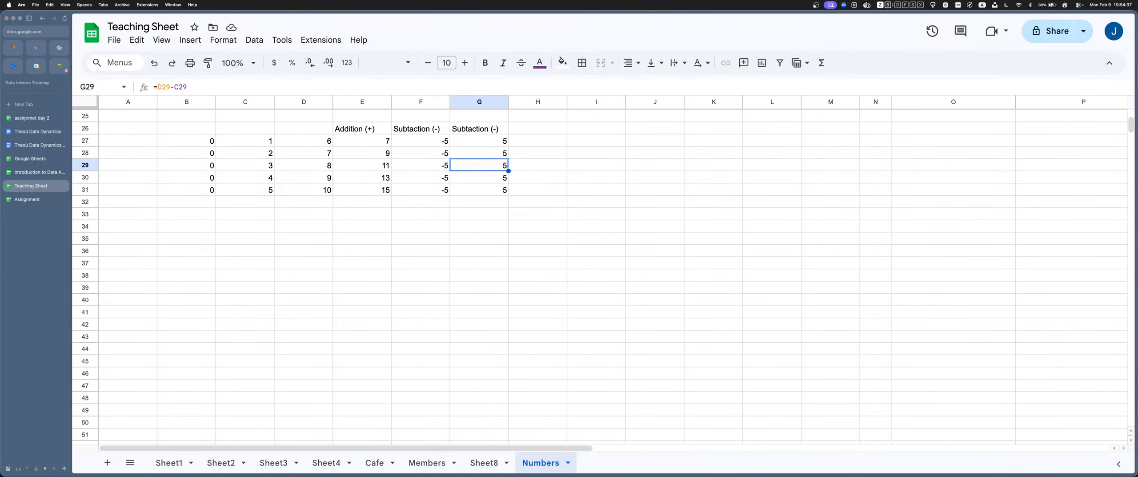
Copy the subtraction header from G26 into H26
key("super+Up")
key("super+Up")
key("super+c")
key("Right")
key("super+v")
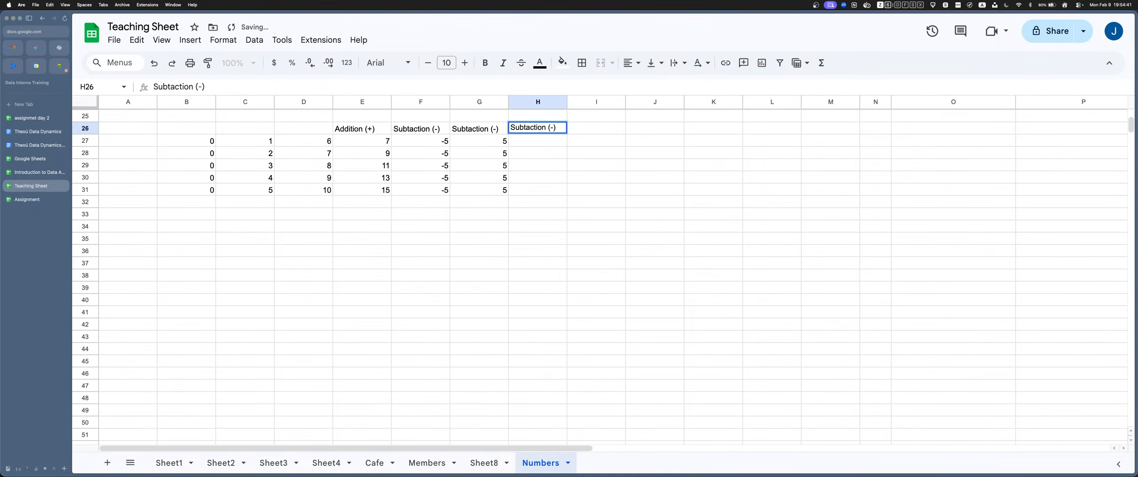
Switch to the Assignment spreadsheet and copy the Multiplication, Division and Mod labels from the Day 3 operators list
left_click(427, 463)
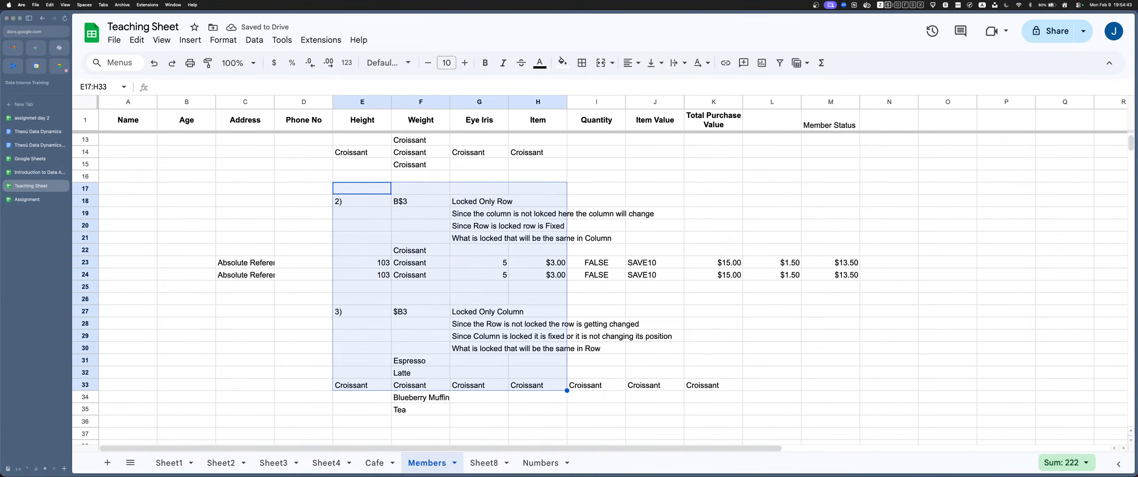
left_click(484, 462)
left_click(541, 463)
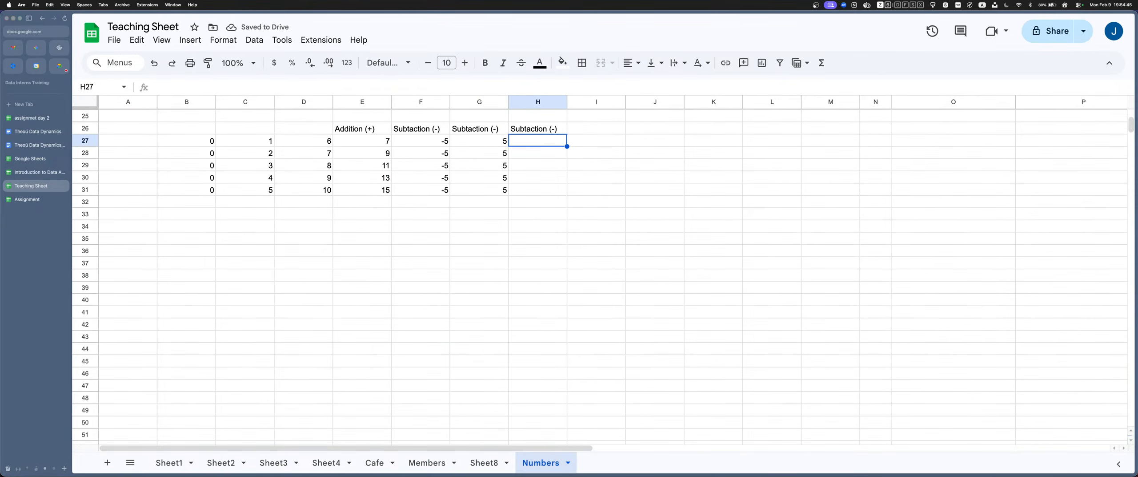
left_click(484, 463)
left_click(38, 172)
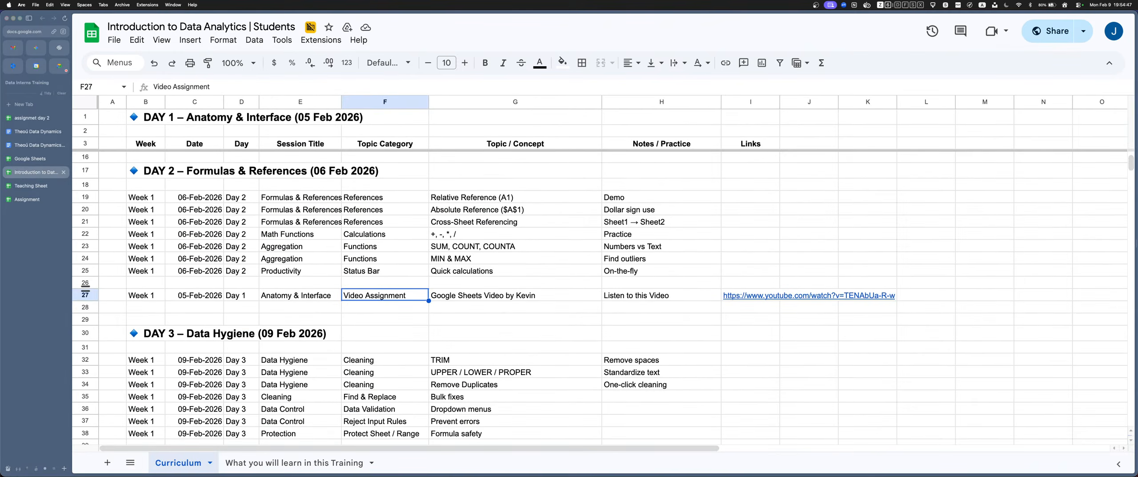
left_click(31, 199)
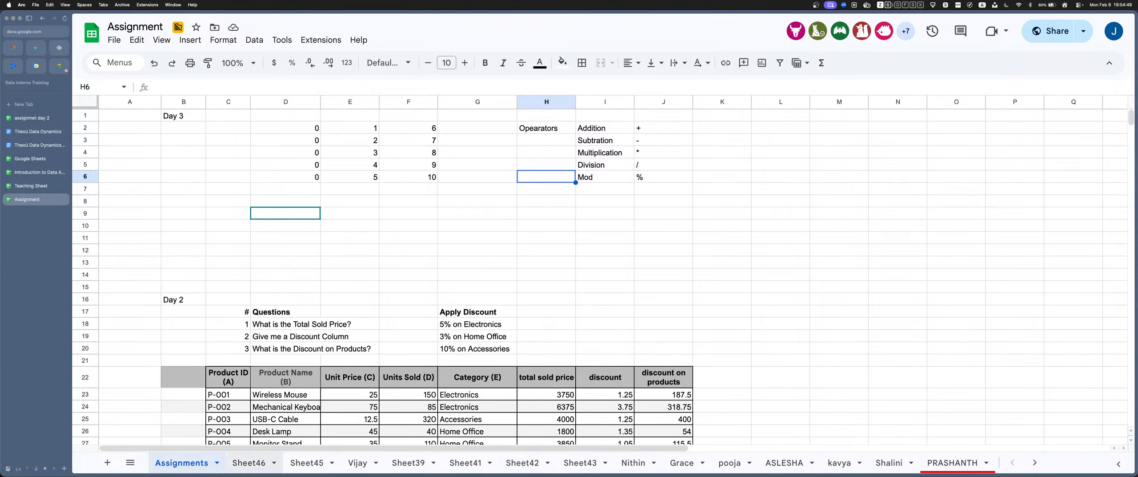
left_click_drag(605, 153, 604, 177)
key("super+c")
Return to the Numbers sheet of the Teaching Sheet and paste the copied operator labels into G21:G23
key("super+alt+Up")
key("super+alt+Up")
key("super+alt+Down")
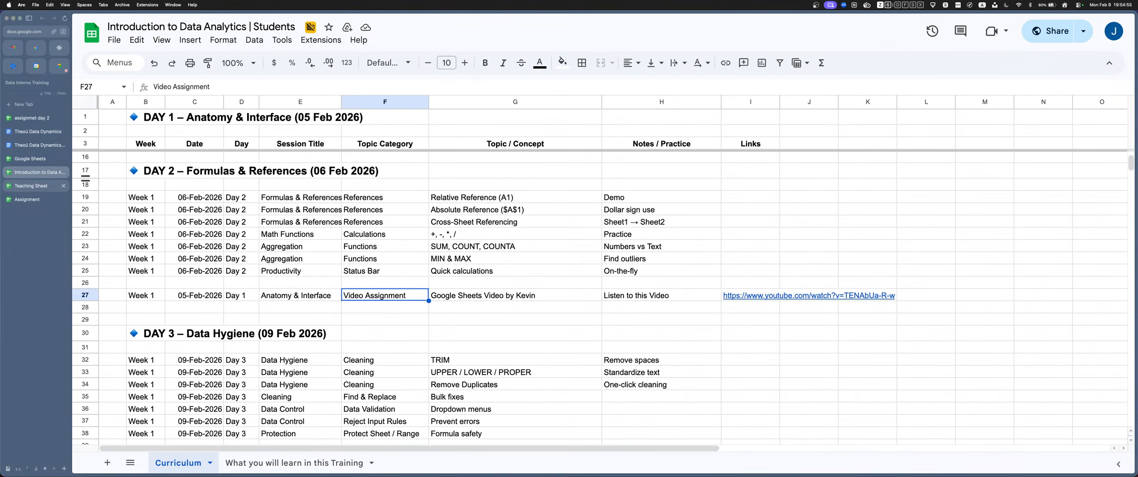
left_click(427, 462)
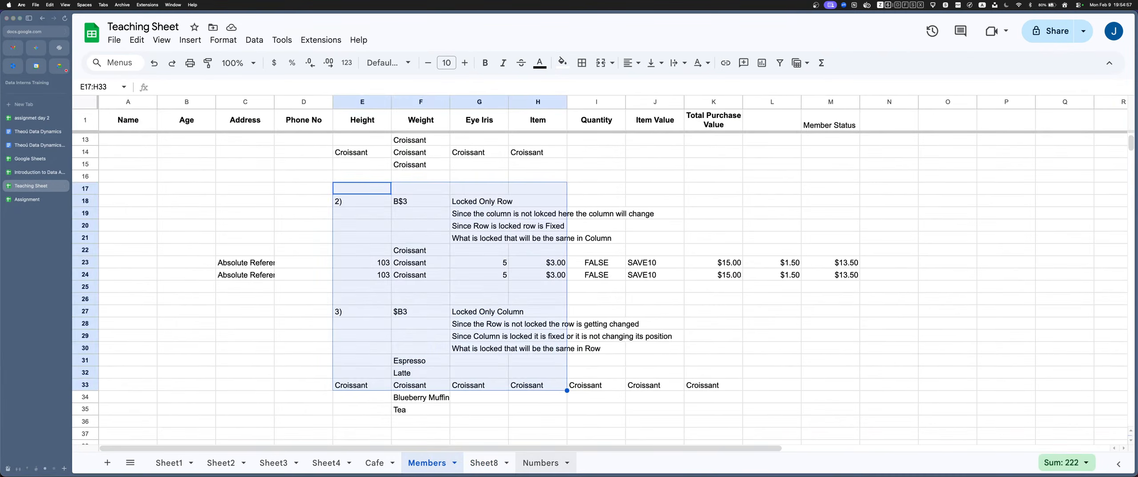
left_click(540, 462)
left_click(596, 129)
scroll(597, 128, "up", 4)
left_click(479, 241)
key("super+v")
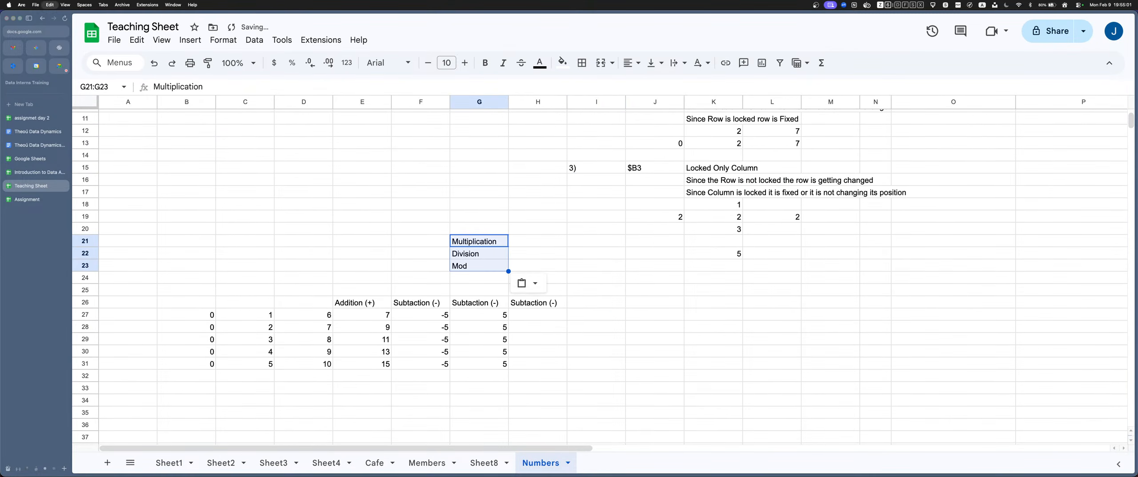
Enter =TRANSPOSE(G21:G23) in I26 to lay the operator labels out across row 26
left_click(596, 302)
type("=TRANSPOSE(")
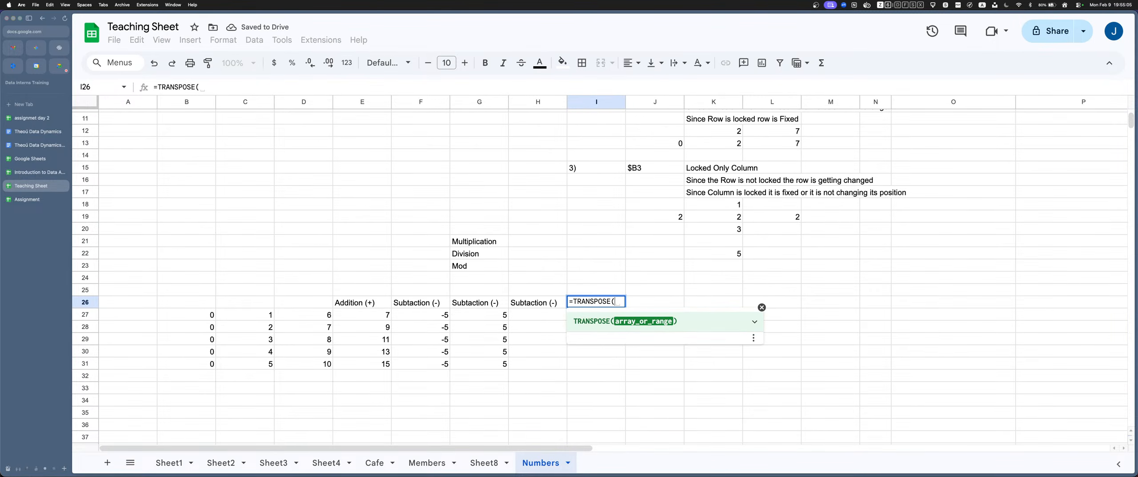
key("Left")
key("Up")
key("Up")
key("Up")
key("Up")
key("Up")
key("Left")
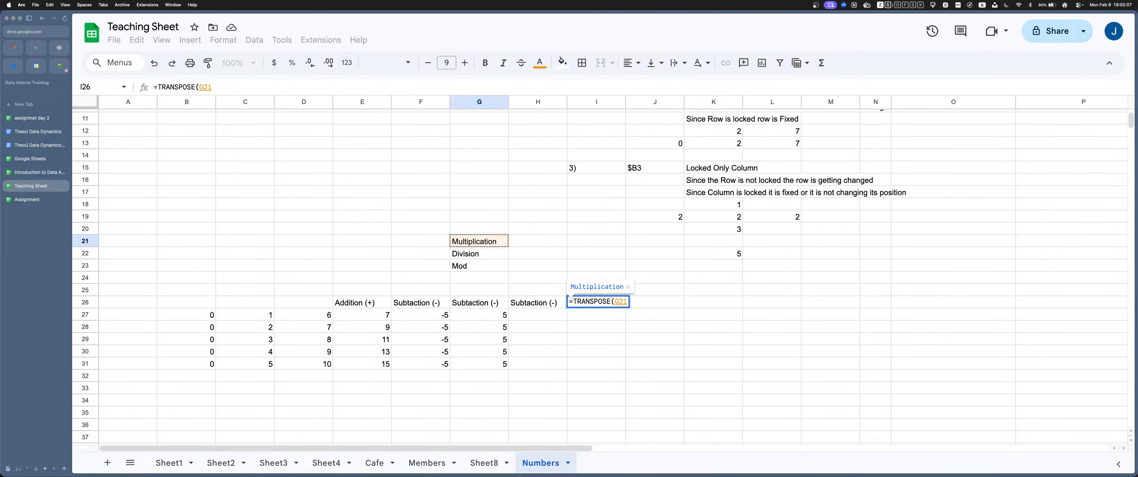
key("shift+Down")
key("shift+Down")
key("Return")
Replace the TRANSPOSE results in I26:K26 with plain text values and check the content of I26
key("Up")
key("shift+Right")
key("shift+Right")
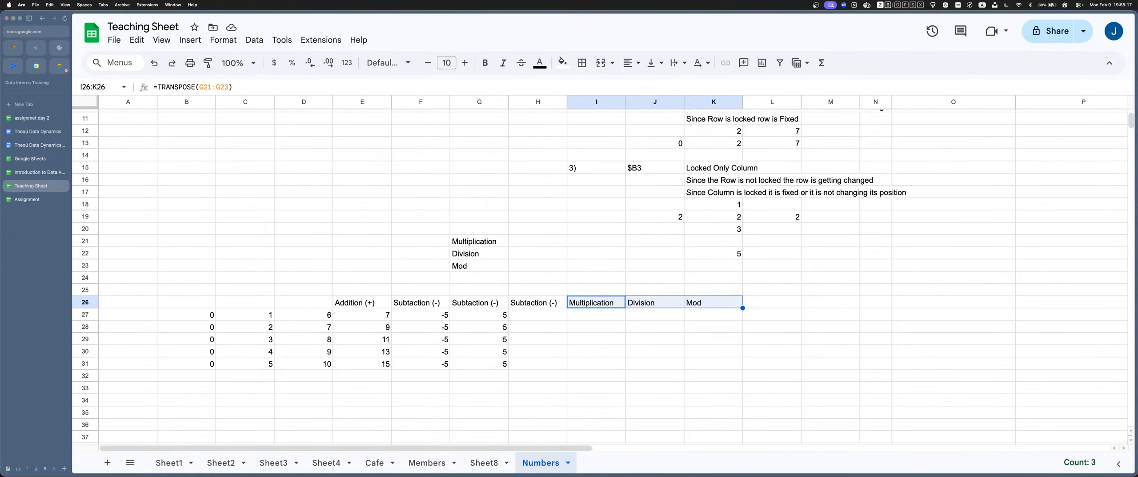
key("super+c")
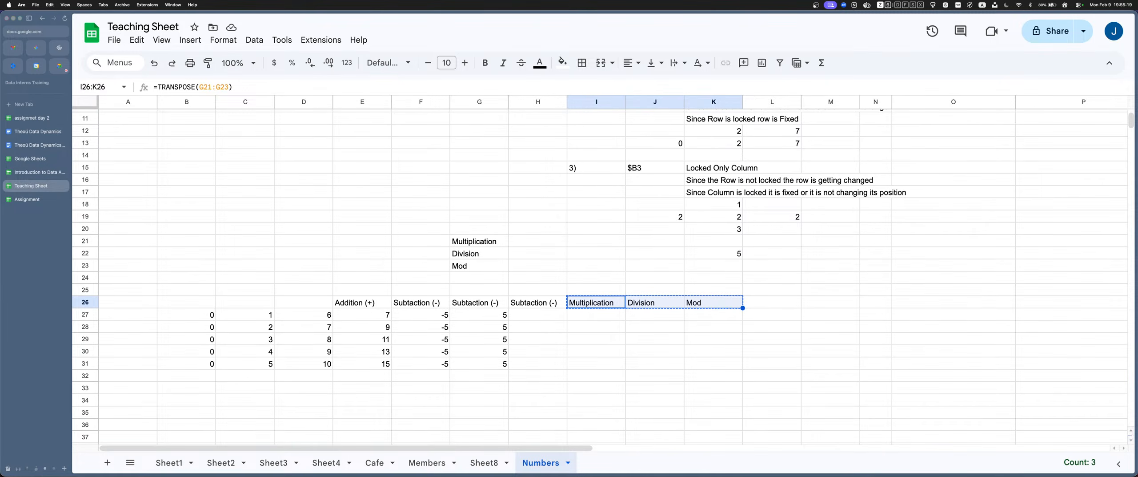
key("Up")
key("Down")
key("Return")
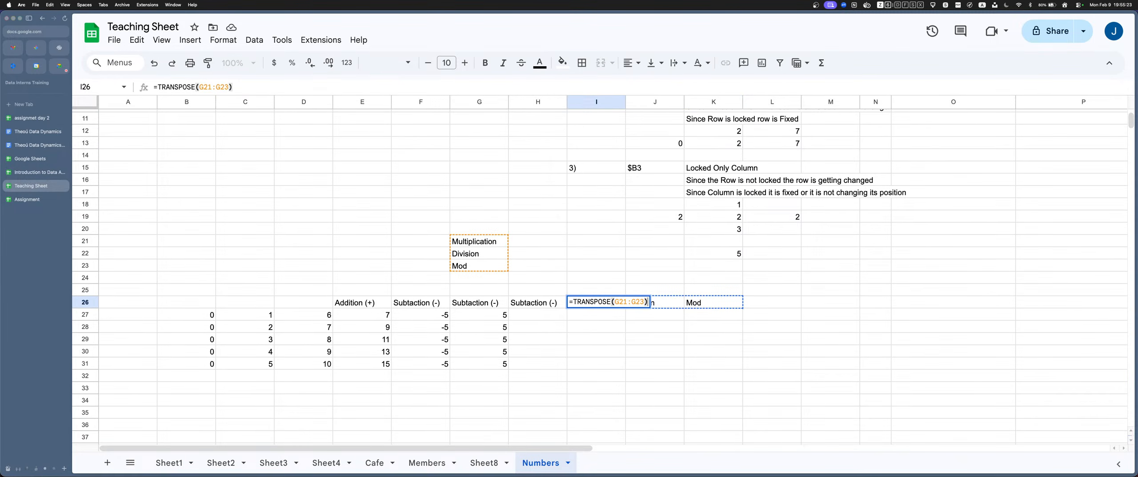
key("Return")
key("Up")
key("Return")
key("Return")
key("Up")
key("shift+Right")
key("shift+Right")
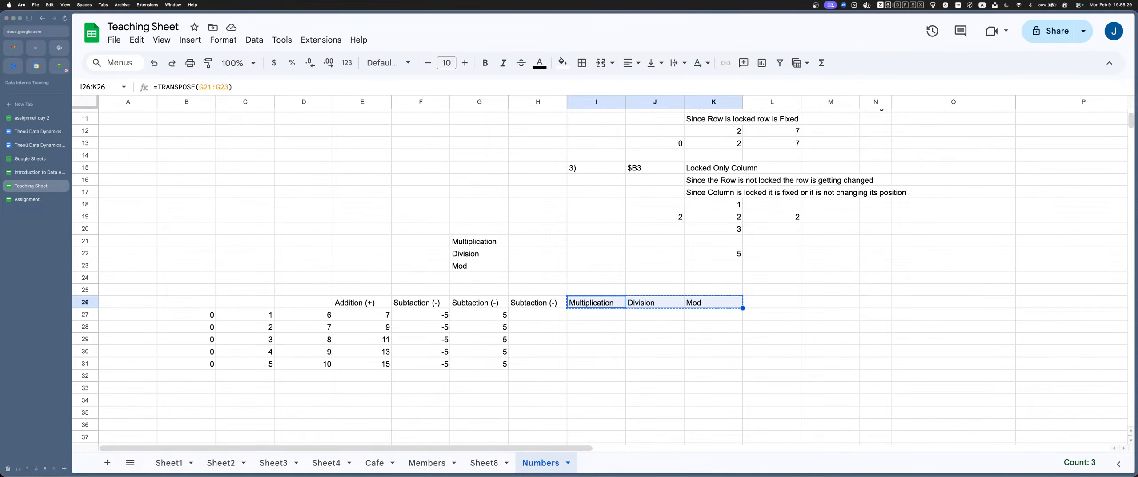
key("super+shift+v")
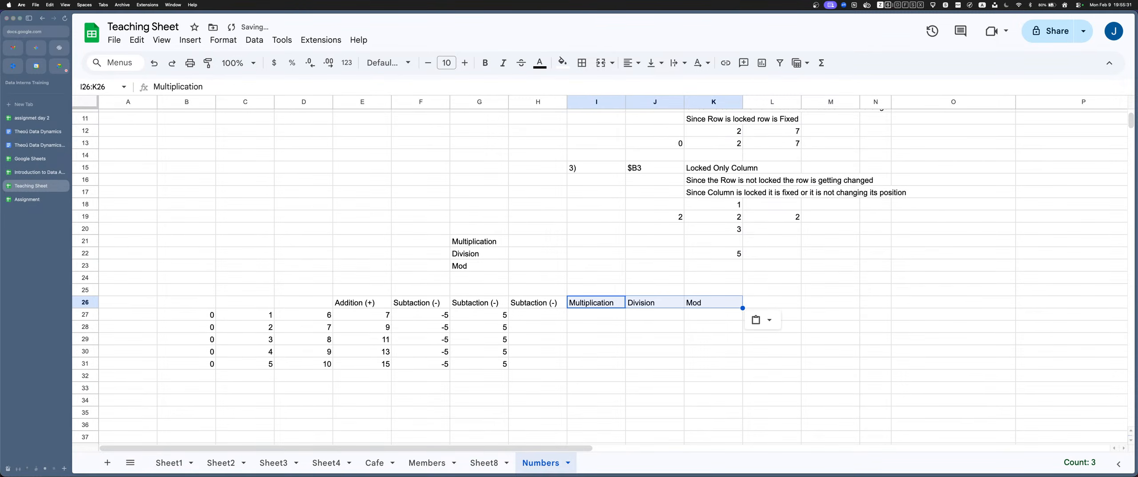
key("Up")
key("Down")
key("Return")
key("super+a")
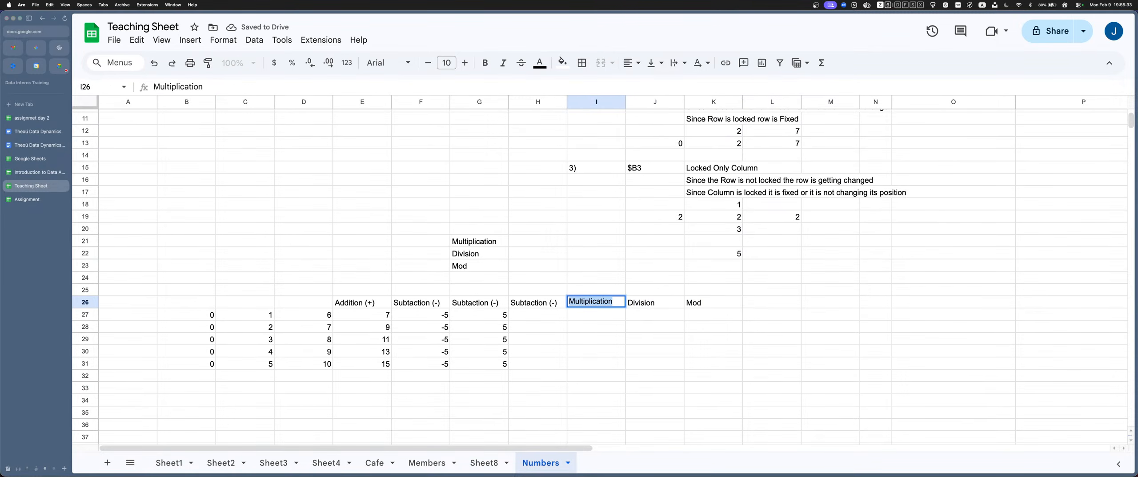
key("Return")
Move the Mod header from K26 to L26
key("Up")
key("Right")
key("Right")
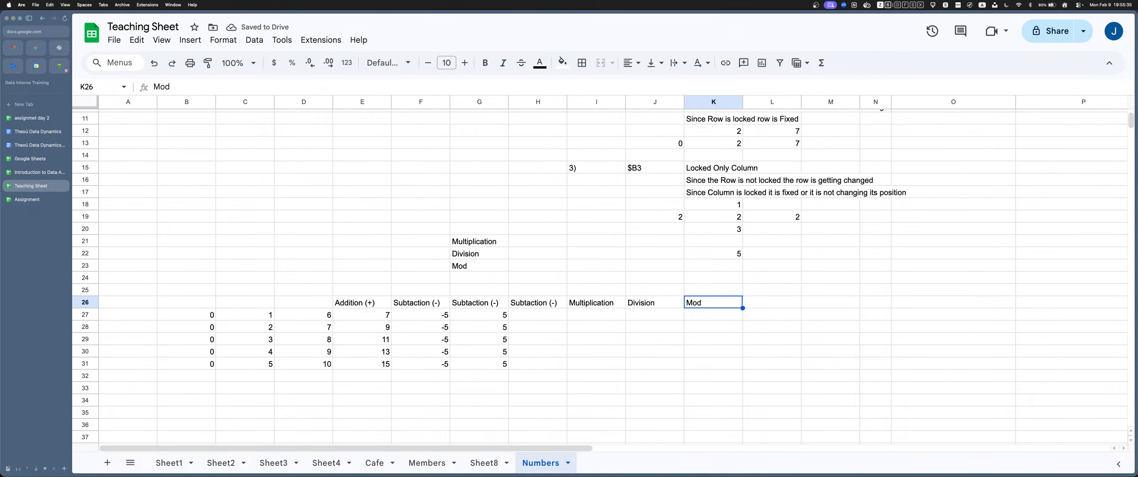
key("super+x")
key("Right")
key("super+v")
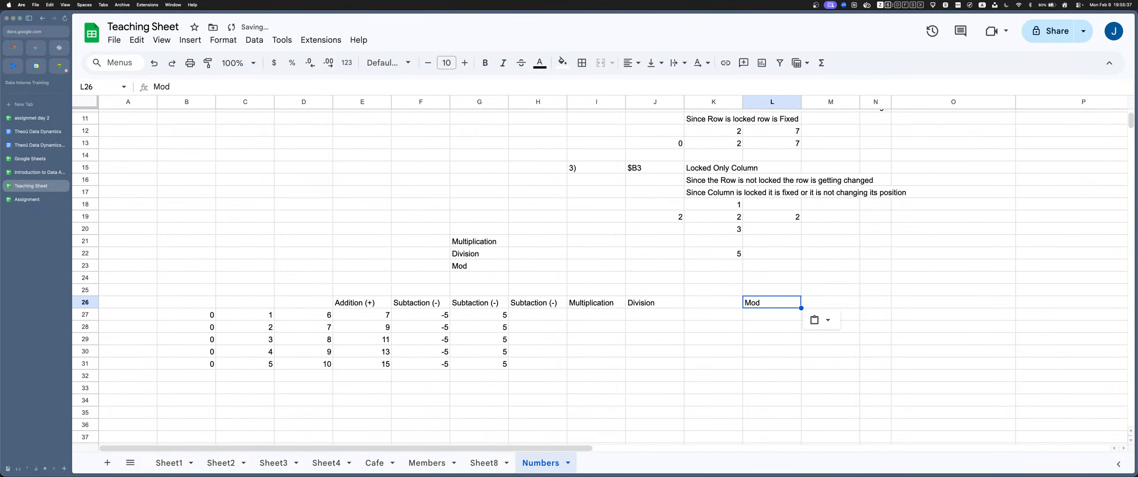
Copy the Division header from J26 into K26
key("Left")
key("Left")
key("Return")
key("super+a")
key("Return")
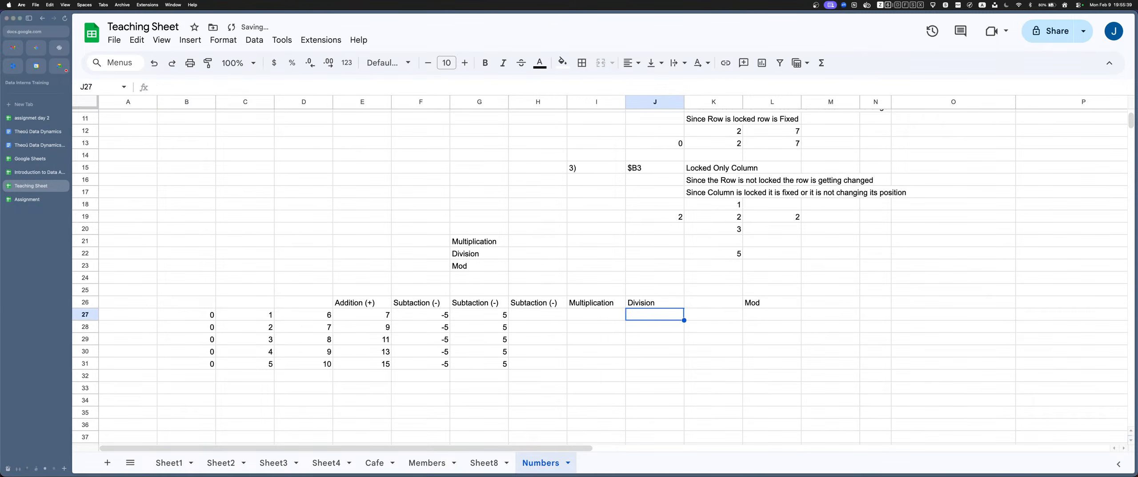
key("Up")
key("Right")
key("super+v")
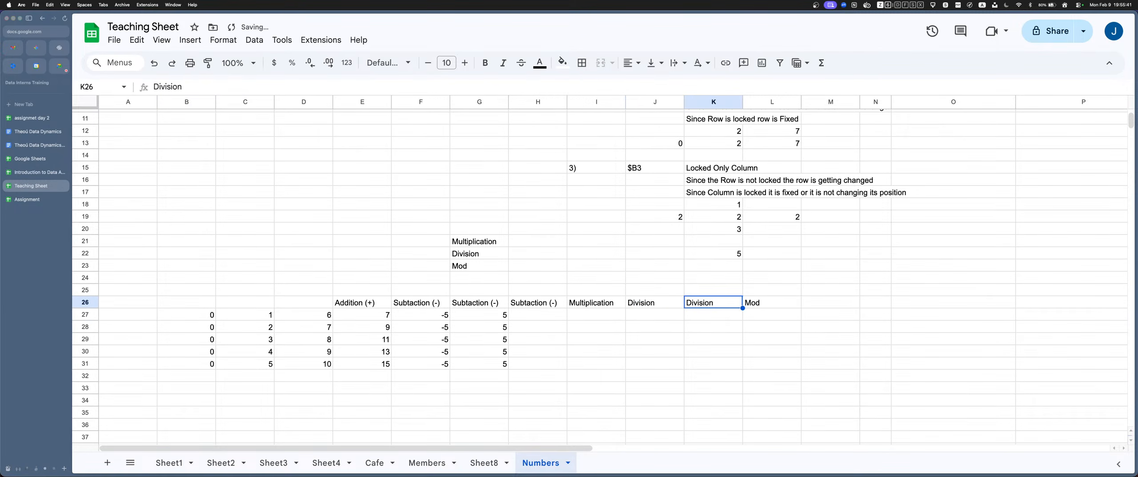
Add the operator to the multiplication header in I26 so it reads Multiplication (*)
key("Left")
key("Left")
key("Return")
type("()")
key("Left")
type("*")
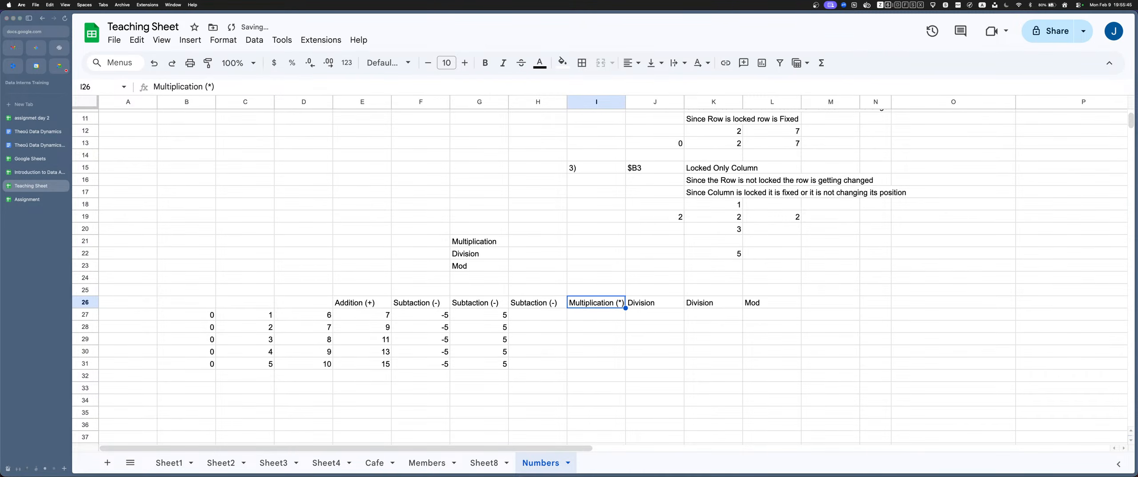
key("Tab")
Add the division operator to the header in J26 so it reads Division (/)
key("Return")
type("(*)")
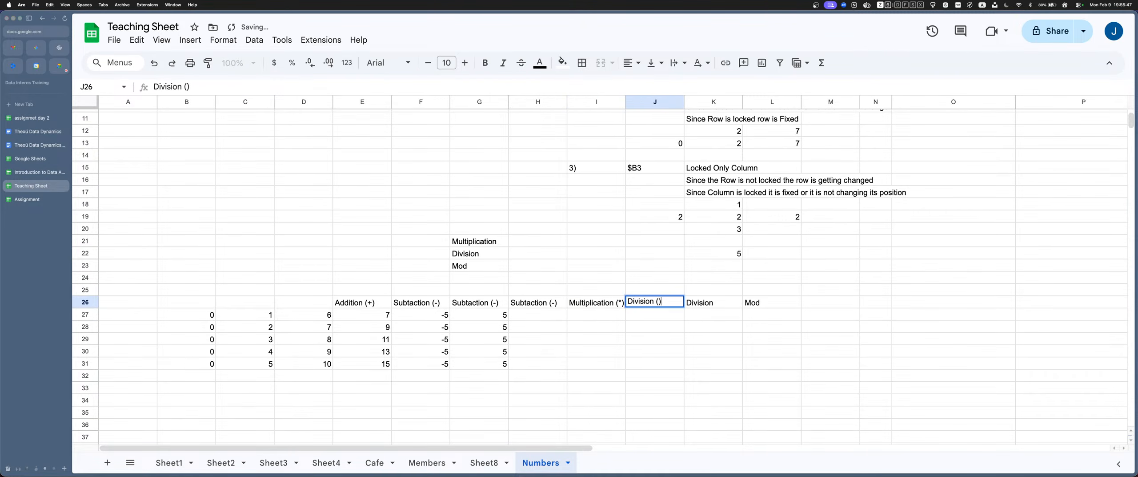
key("Left")
type("*")
key("Tab")
key("Return")
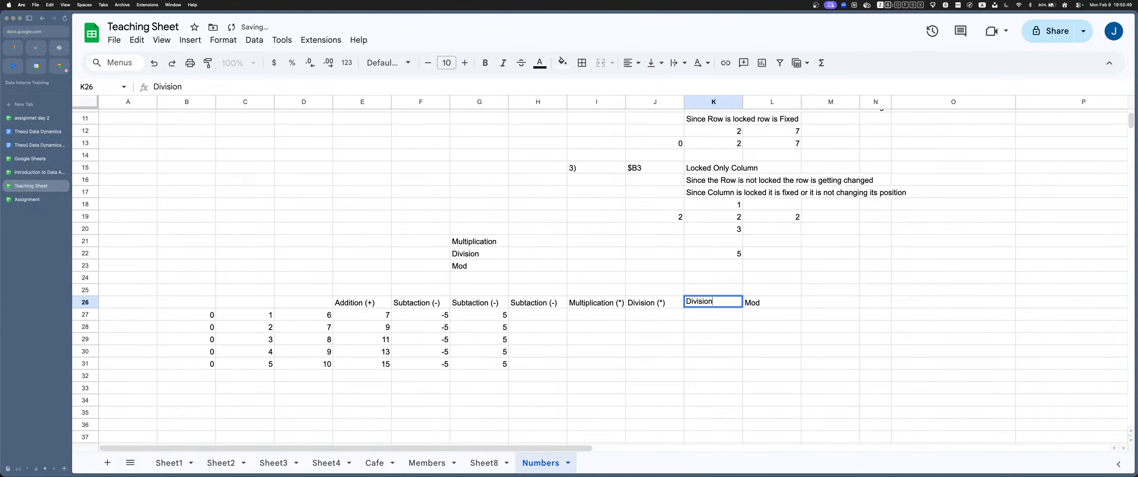
key("Return")
key("Up")
key("Left")
key("Return")
key("Left")
key("shift+Left")
type("/")
key("Return")
Add the division operator to the second division header in K26 so it reads Division (/)
key("Up")
key("Right")
key("Return")
type("()/")
key("Return")
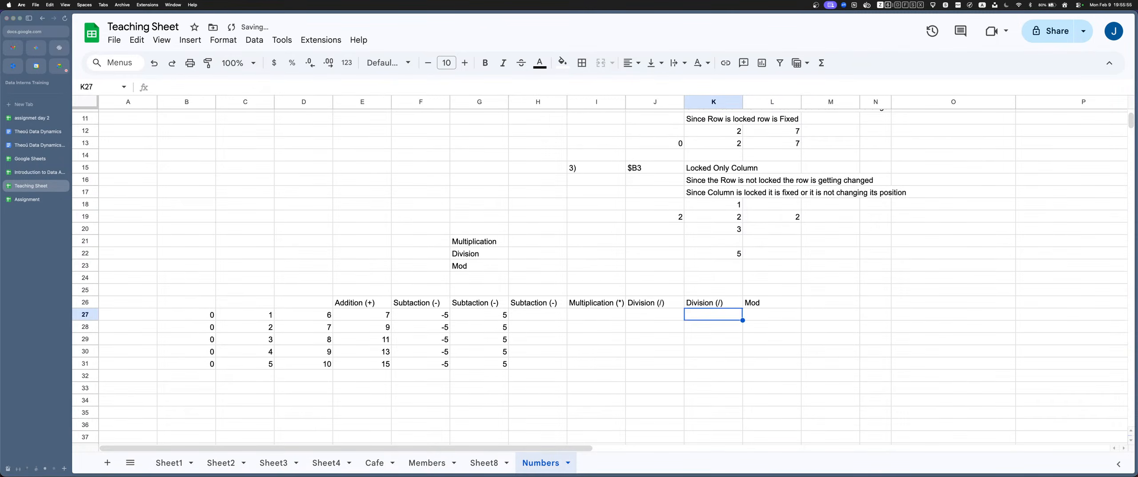
Add the percent operator to the header in L26 so it reads Mod (%)
key("Up")
key("Right")
key("Return")
type("()")
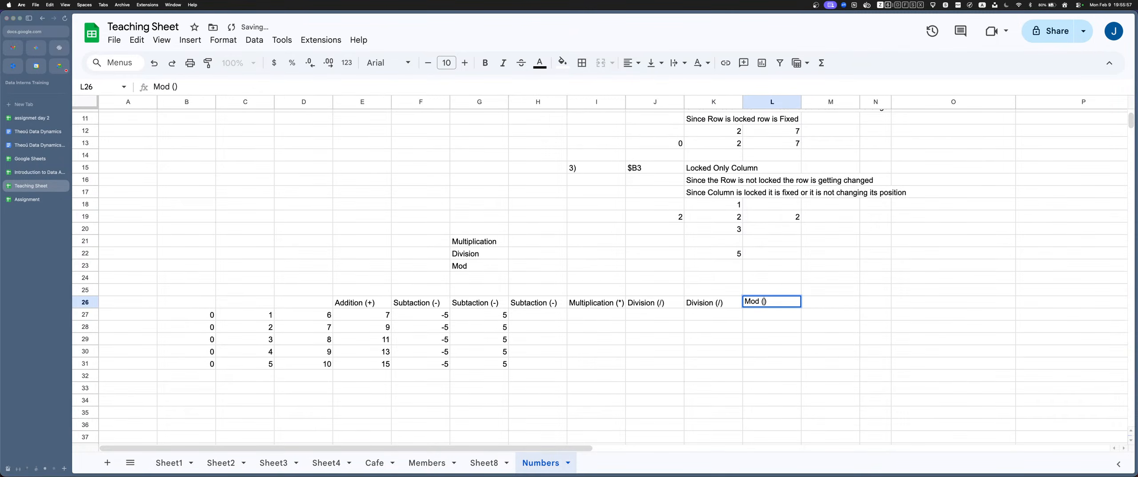
type("%")
key("Return")
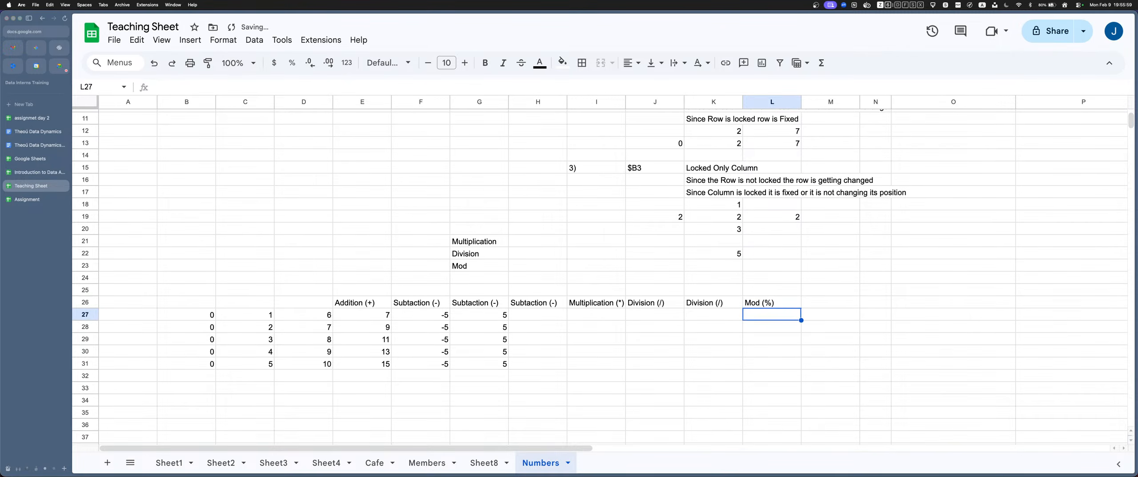
Go back to the subtraction results in row 27 and open the G27 formula to examine its references
key("Up")
key("Left")
key("Left")
key("Left")
key("Left")
key("Left")
key("Down")
key("Left")
key("Left")
key("Right")
key("Right")
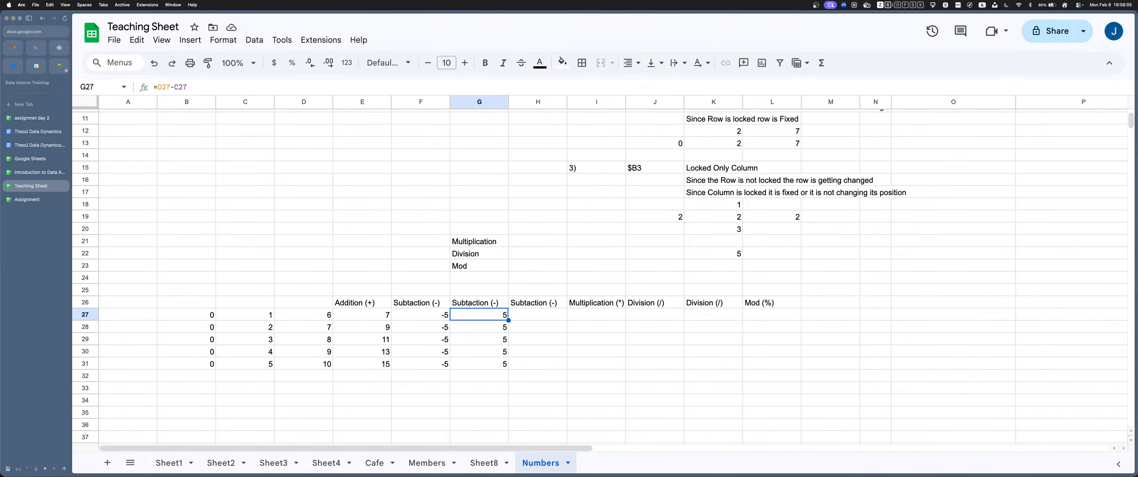
key("Return")
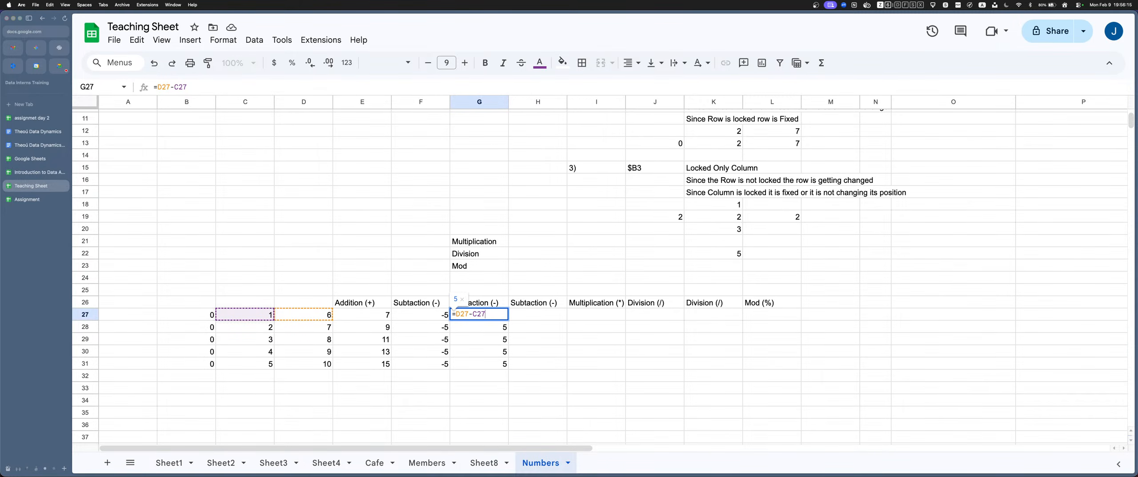
key("Return")
Copy the multiplication, division and mod headers from I26:L26 into H26:K26, replacing the extra subtraction header
key("Up")
key("Up")
key("Right")
key("Right")
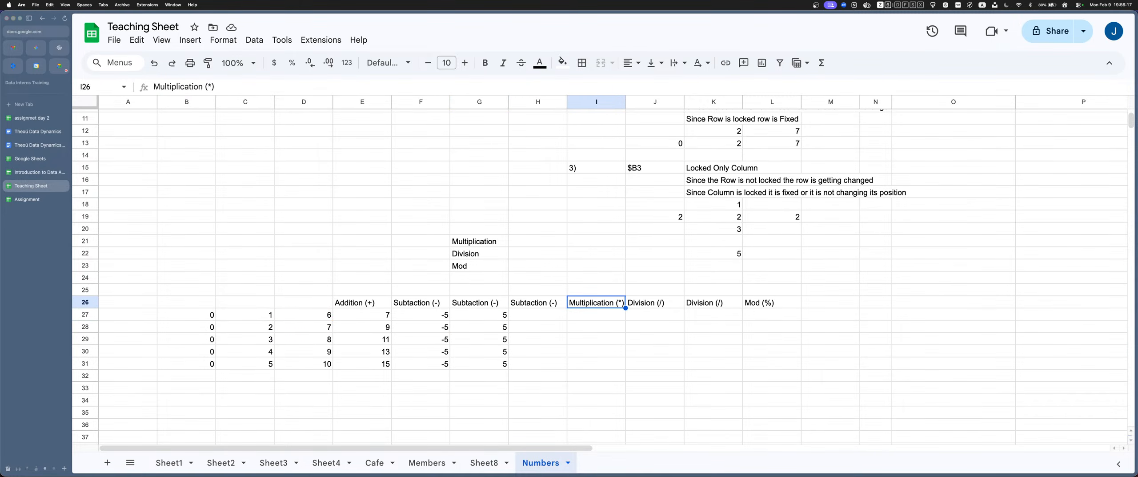
key("shift+Right")
key("shift+Right")
key("shift+Right")
key("super+c")
key("Left")
key("super+v")
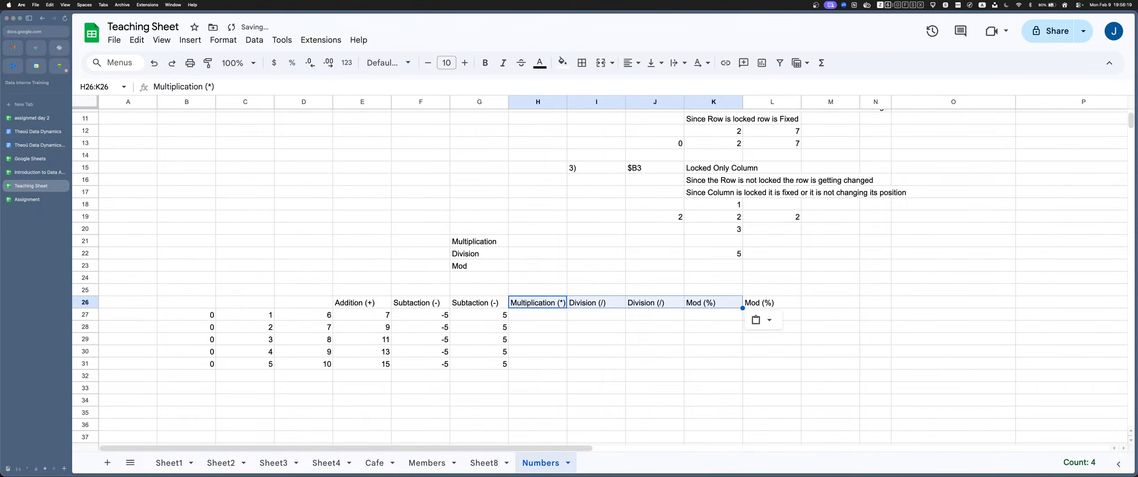
Delete the leftover Mod (%) header in L26
key("Right")
key("Right")
key("Right")
key("Right")
key("Delete")
Open the subtraction formula in G28 to examine its cell references
key("Left")
key("Left")
key("Left")
key("Left")
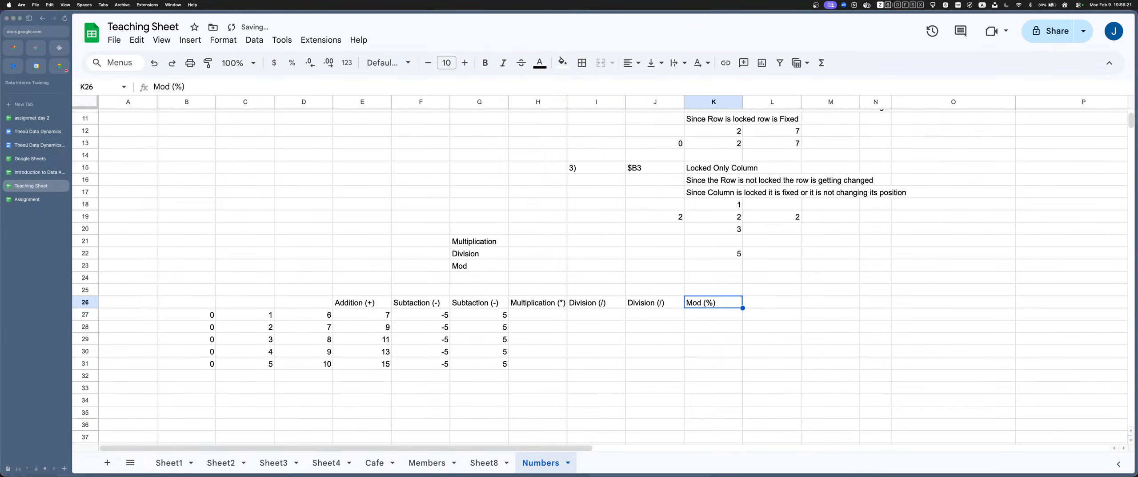
key("Left")
key("Down")
key("Down")
key("Return")
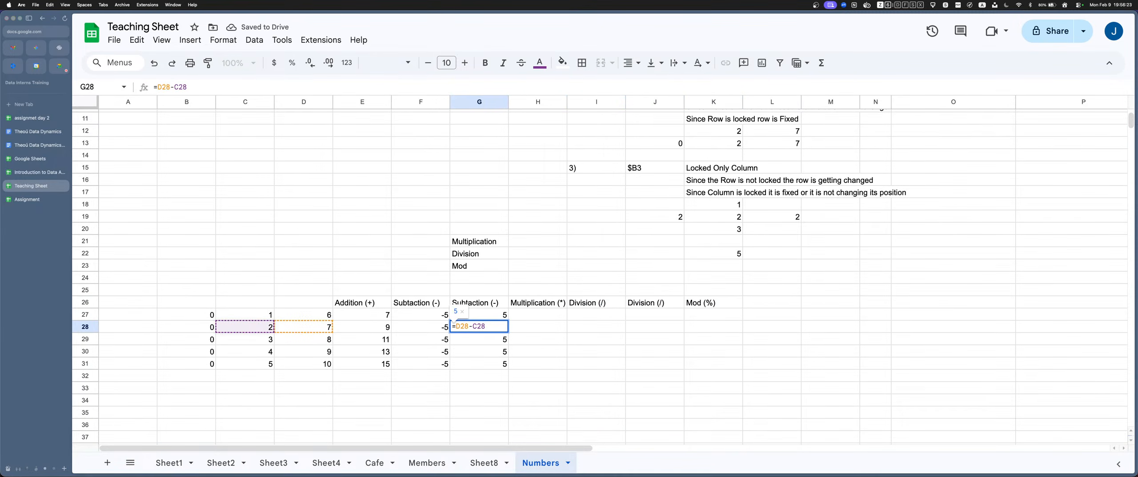
Step through the second subtraction formulas in G28:G31, and compare the references in G27 and G28
key("Return")
key("Return")
key("Return")
key("Return")
key("Return")
key("Return")
key("Return")
key("Up")
key("Up")
key("Up")
key("Up")
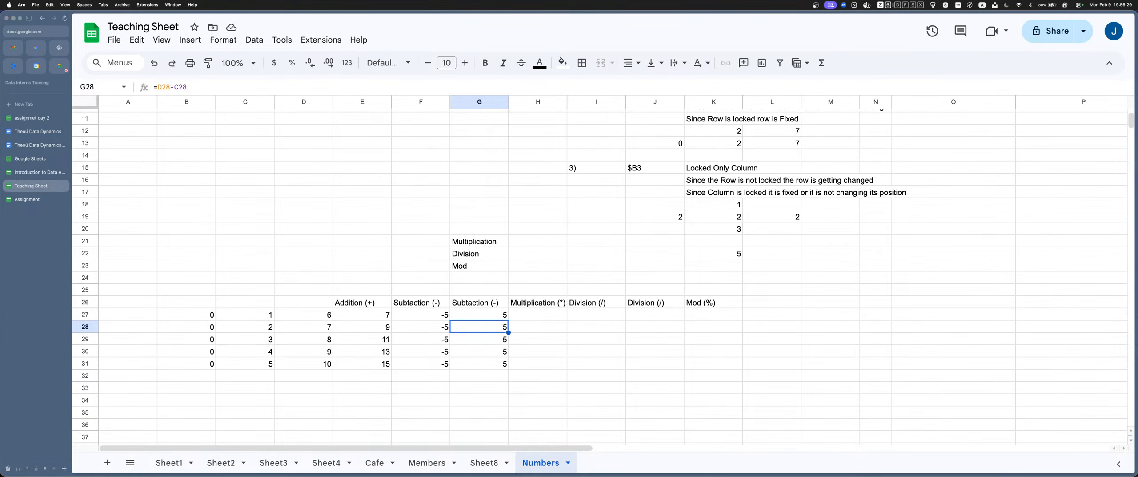
key("Up")
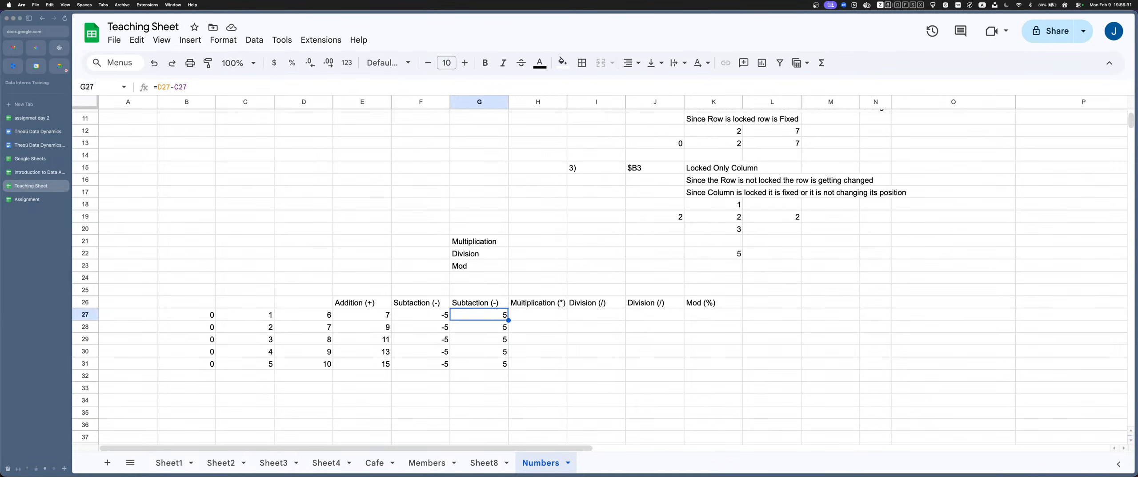
key("Return")
key("Return")
key("Up")
key("Down")
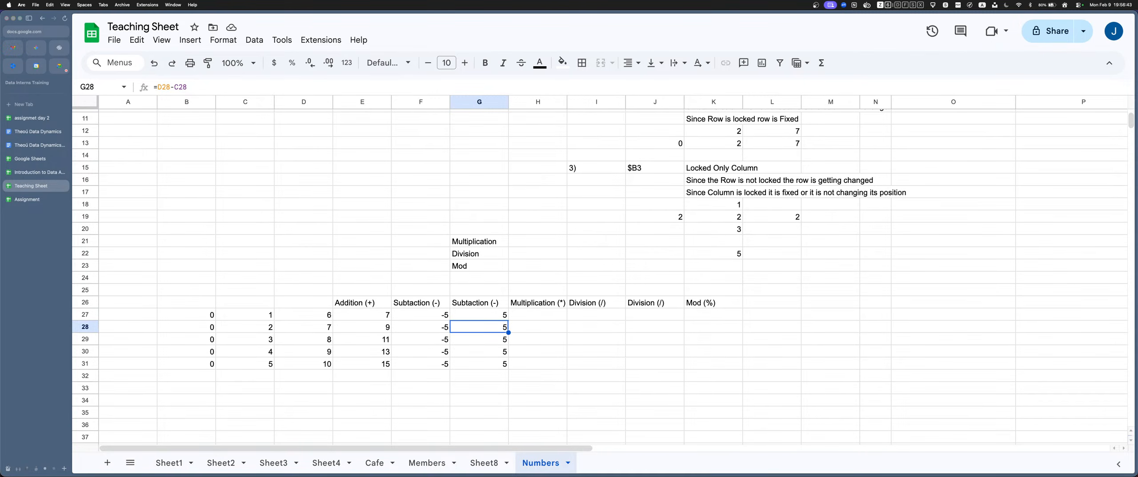
Open the first subtraction formulas in F27 and F28 to compare their cell references
left_click(421, 314)
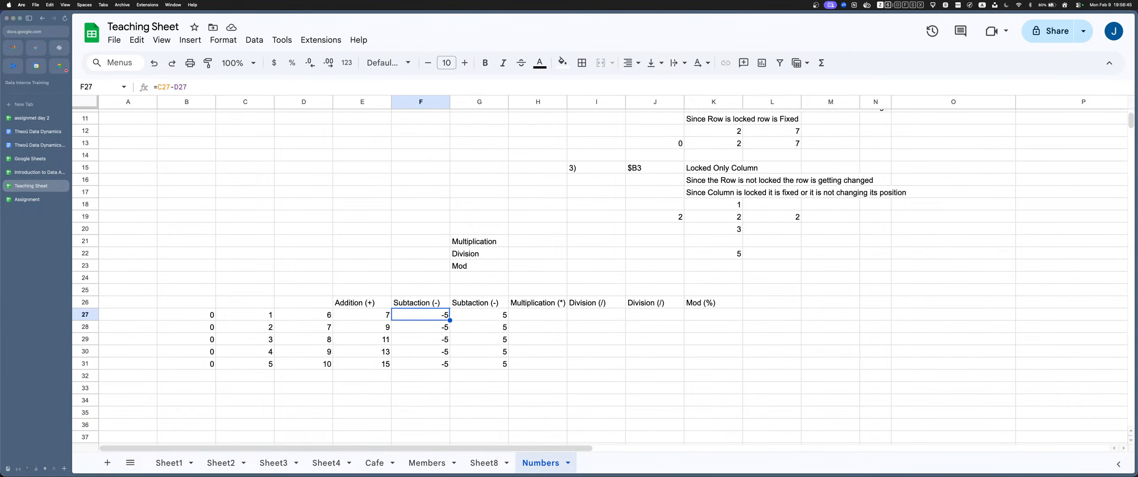
key("Return")
key("Return")
key("Return")
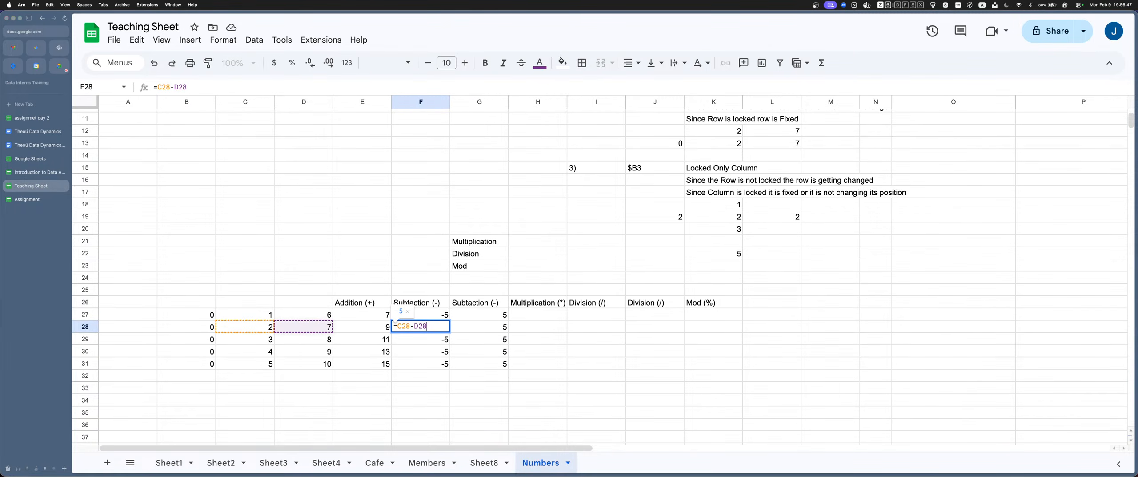
key("Return")
key("Up")
key("Return")
key("Return")
key("Up")
key("Up")
key("Return")
key("Return")
key("Up")
key("Return")
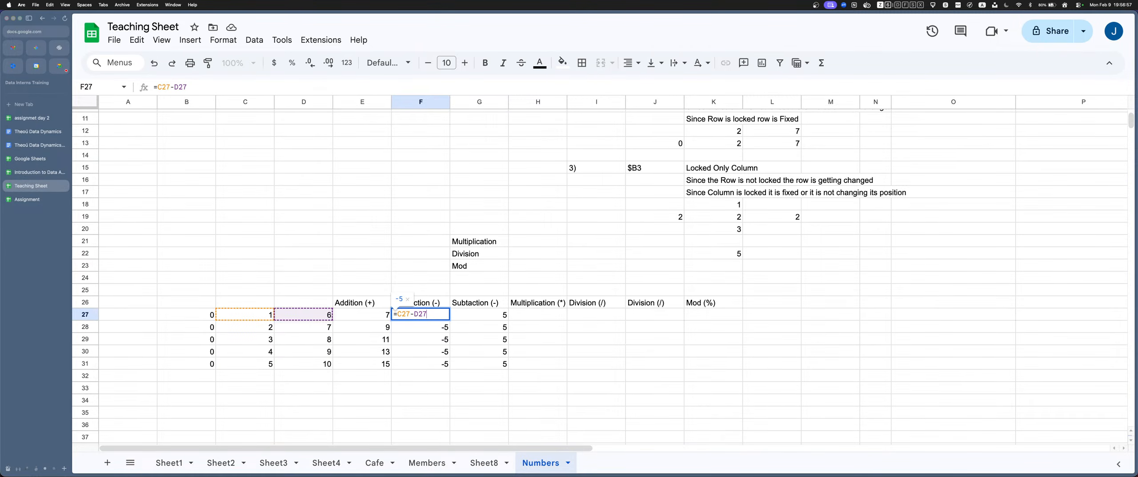
Step through the subtraction formulas from F27 to F31 to examine how the row references change
key("Return")
key("Return")
key("Return")
key("Return")
key("Return")
key("Return")
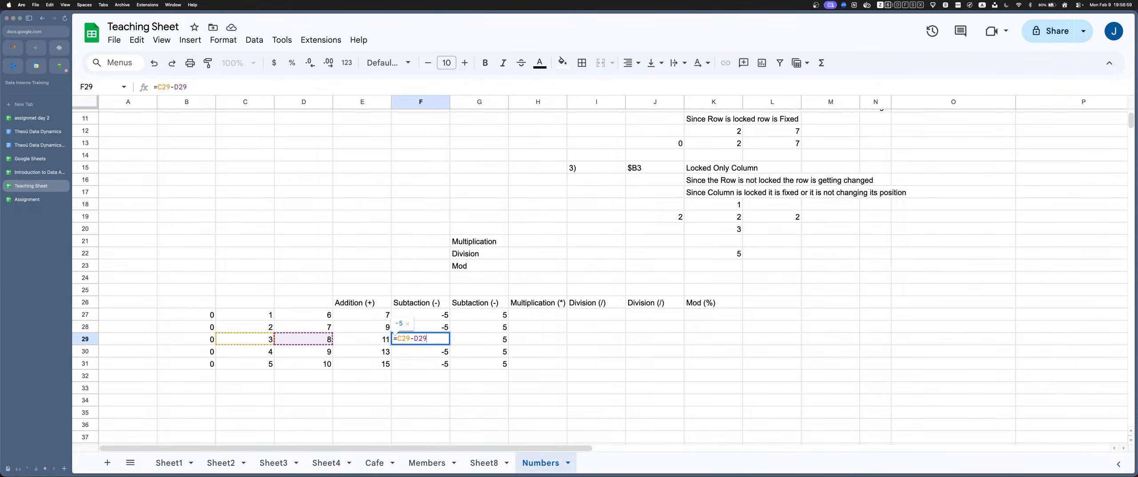
key("Return")
key("Return")
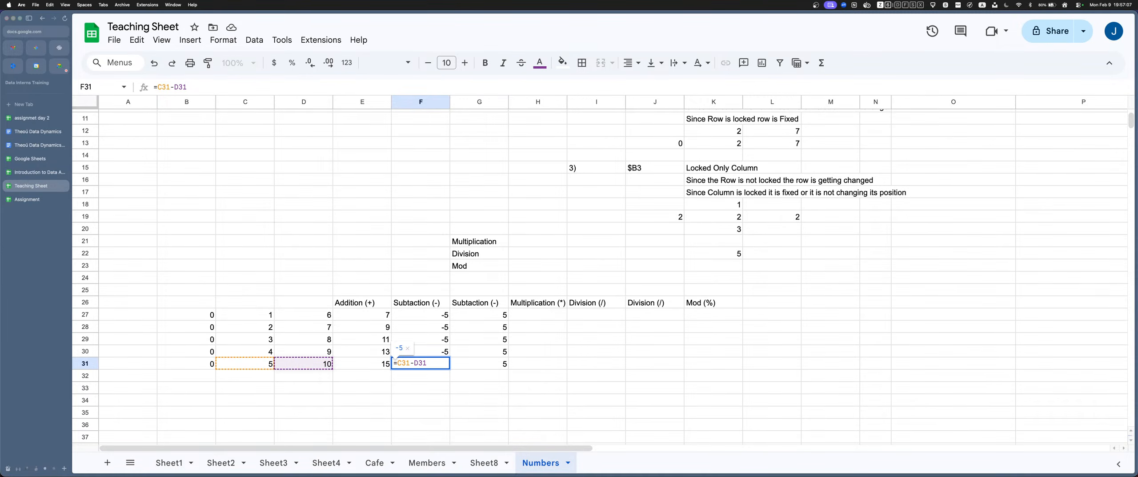
key("Return")
key("Up")
key("Up")
key("Up")
key("Up")
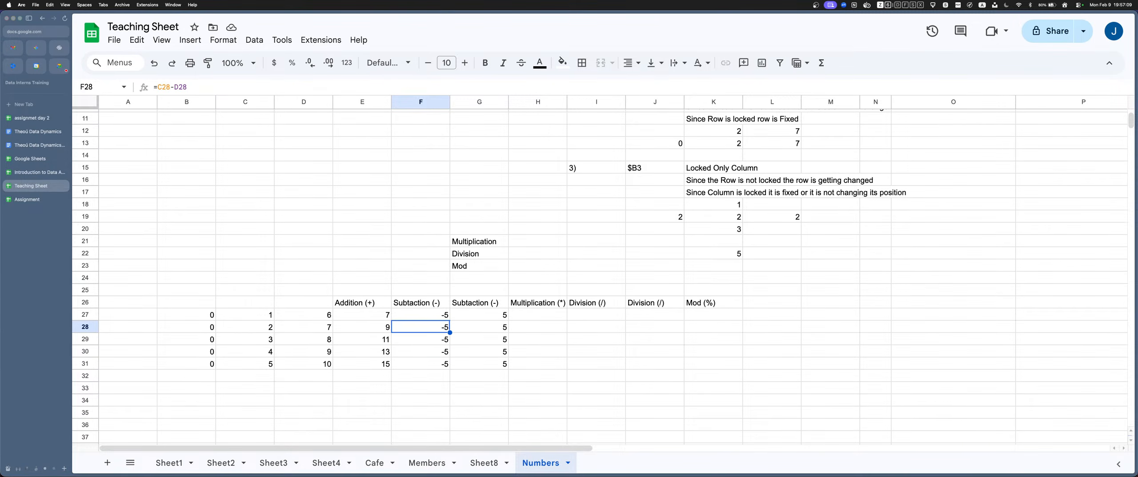
key("Up")
Copy the formula text =D27-C27 from G27 into H27 under the Multiplication header
key("Right")
key("Right")
key("Left")
key("Return")
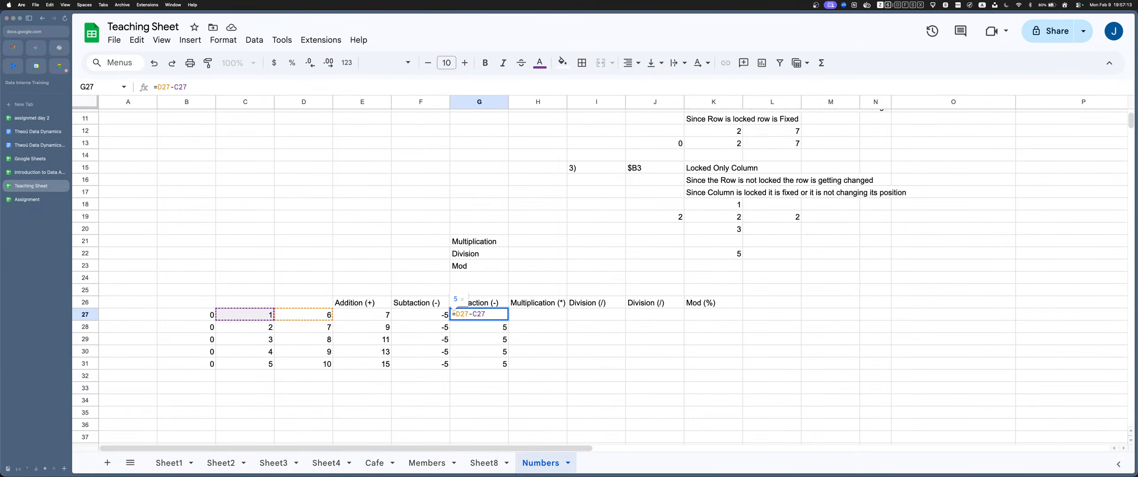
key("super+a")
key("super+c")
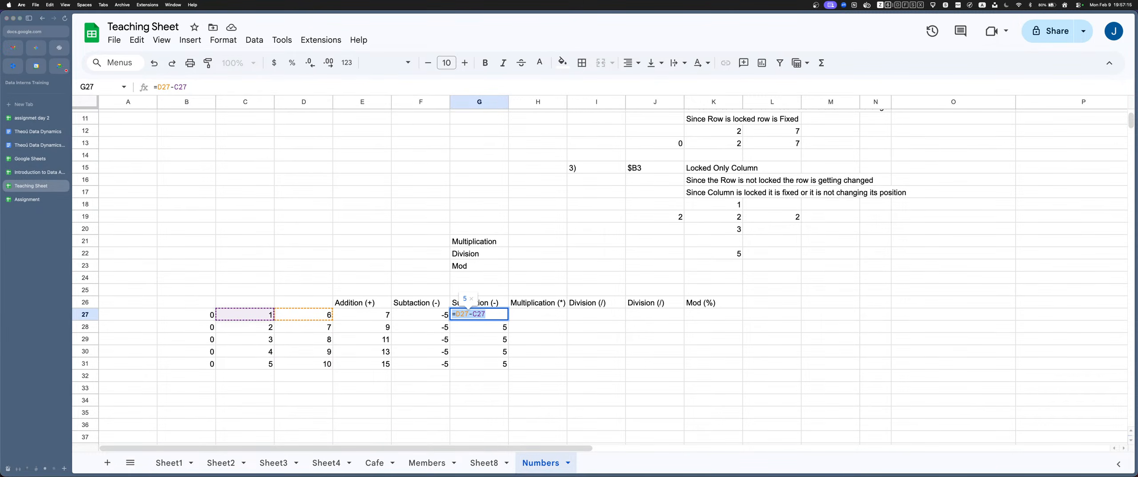
key("Return")
key("Up")
key("Right")
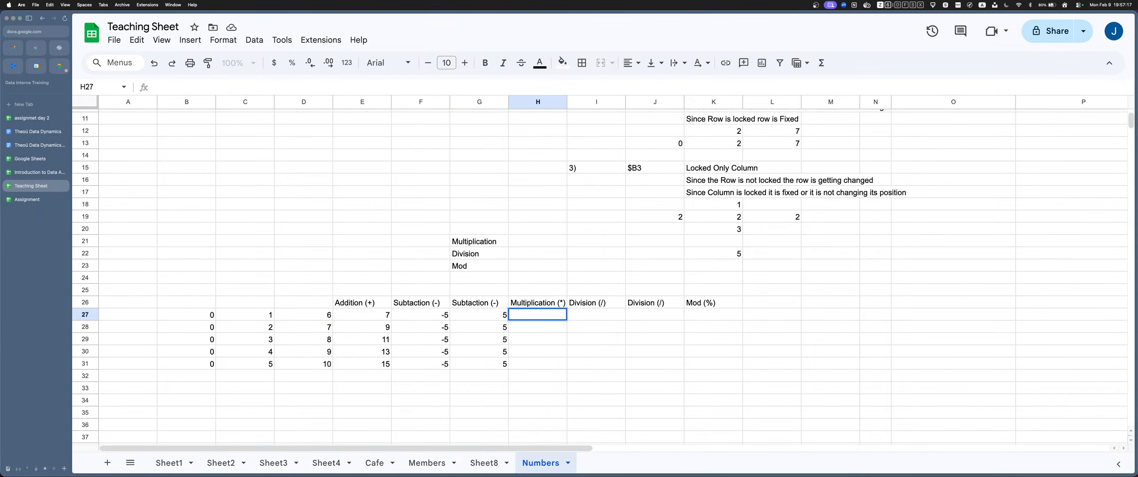
key("super+v")
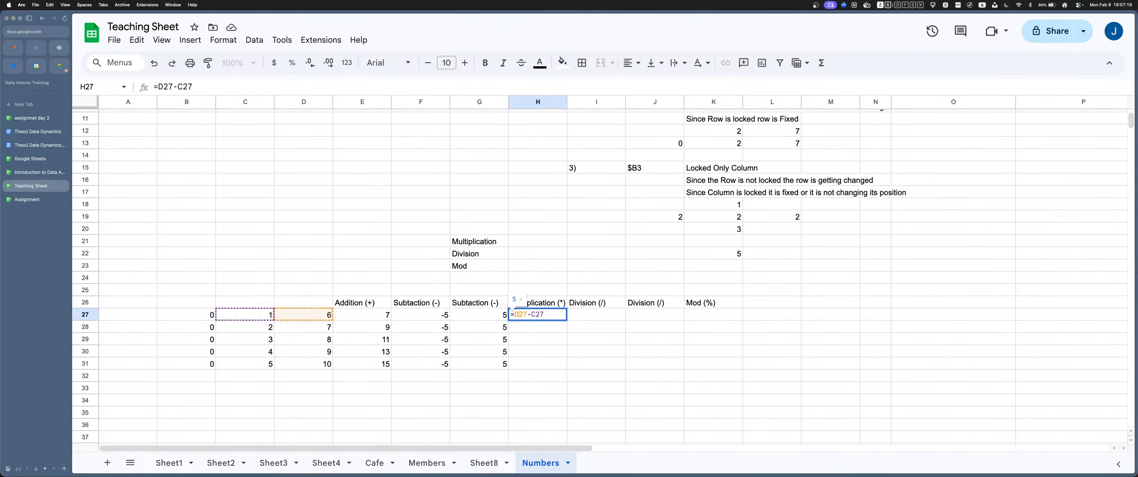
Replace the minus operator in H27 with an asterisk so the formula reads =D27*C27
key("shift+Left")
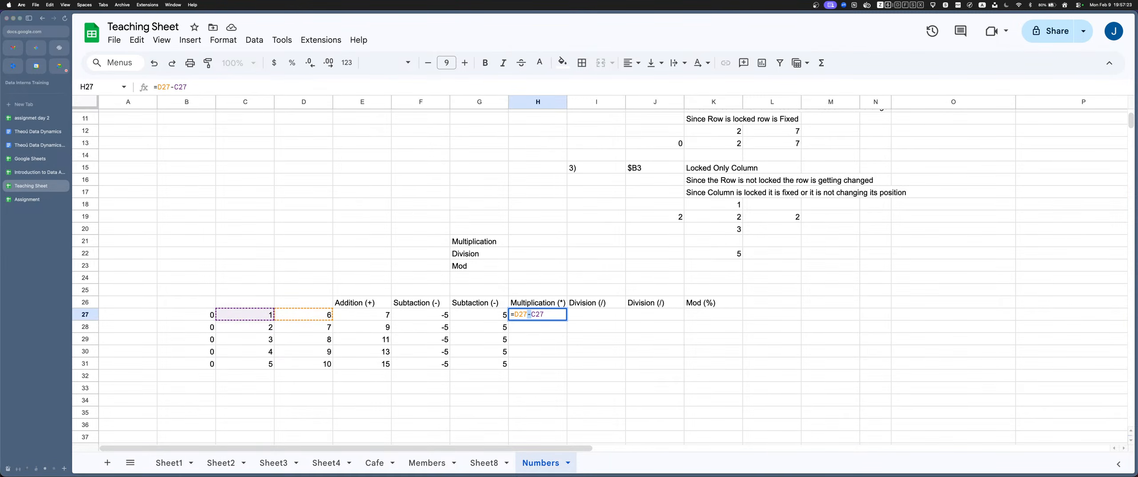
type("*")
key("shift+Left")
key("Return")
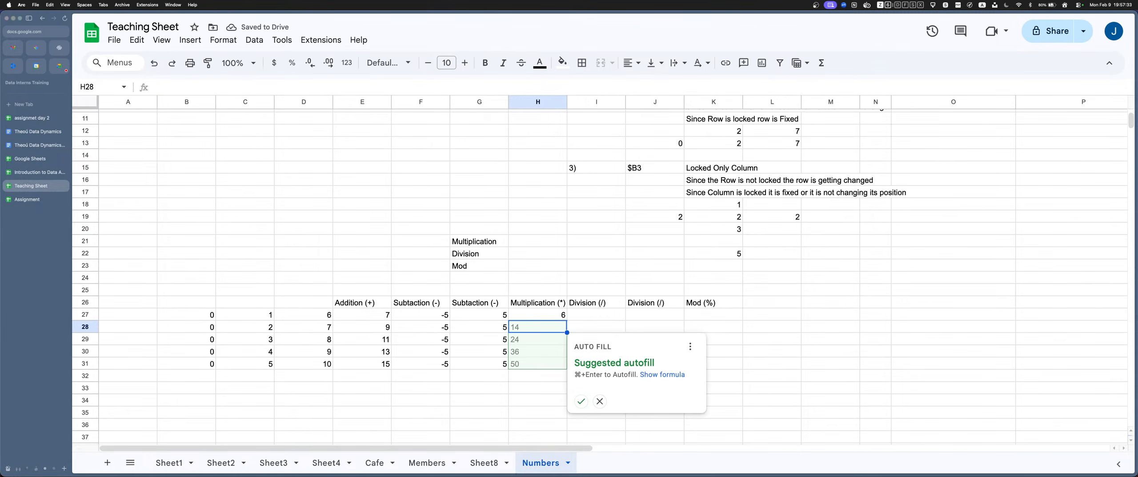
Accept the suggested autofill for H28:H31 and examine the filled multiplication formulas
key("super+Return")
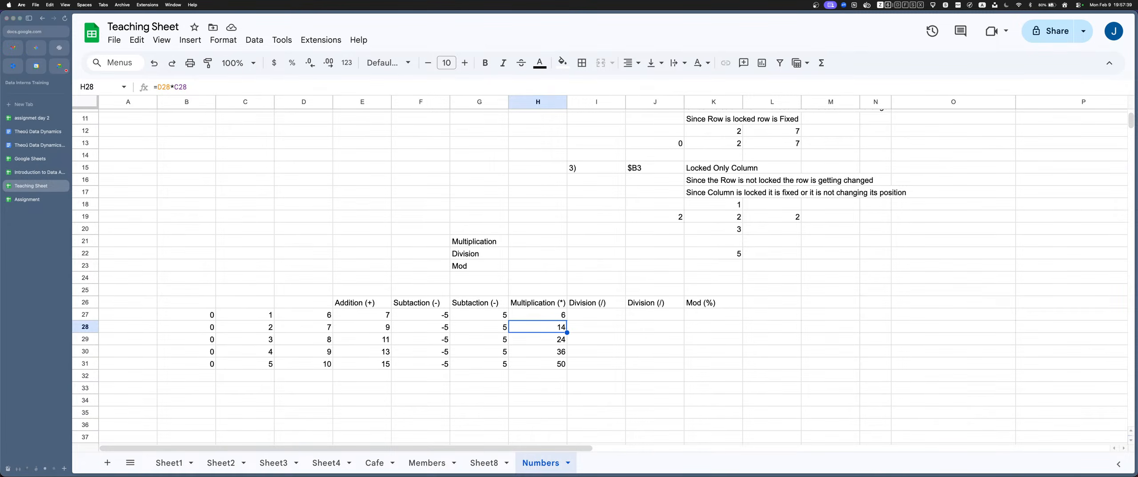
key("Return")
key("Return")
key("Return")
key("Return")
key("Return")
key("Return")
key("Return")
key("Return")
key("Return")
key("Escape")
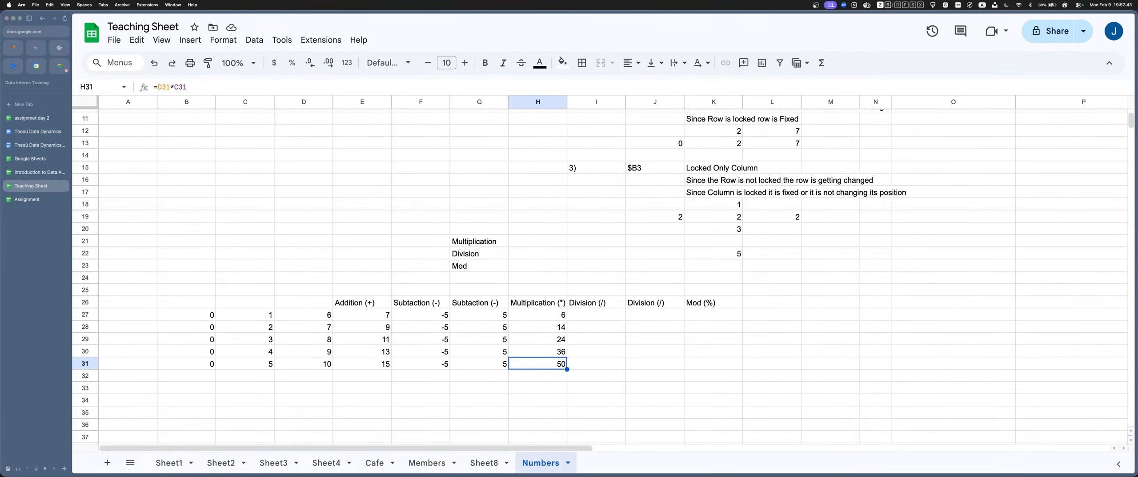
Clear the autofilled multiplication formulas from H28:H31
key("shift+Up")
key("shift+Up")
key("shift+Up")
key("Delete")
key("Up")
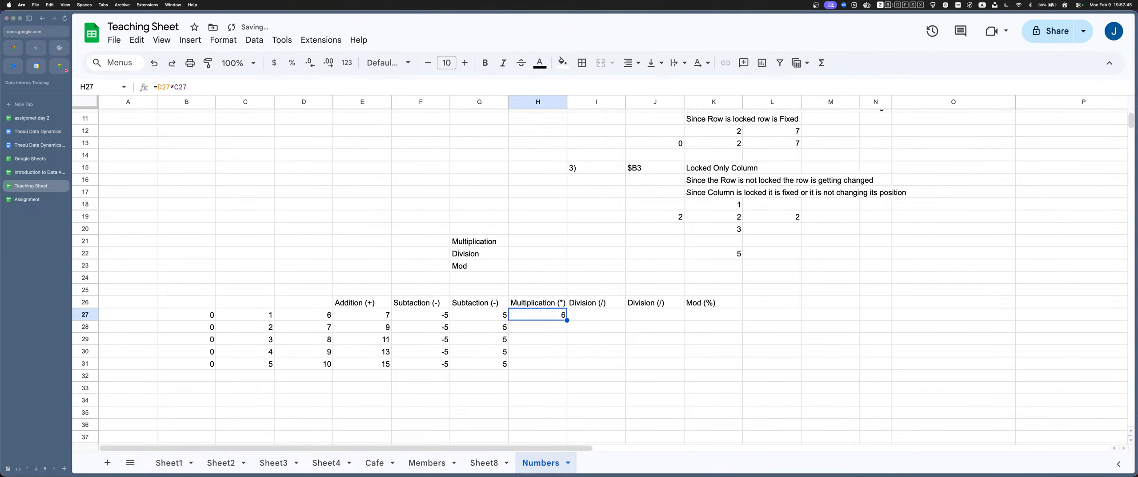
Lock the row references in the H27 multiplication formula, making it =D$27*C$27
key("Return")
key("Left")
key("Left")
key("Left")
key("Left")
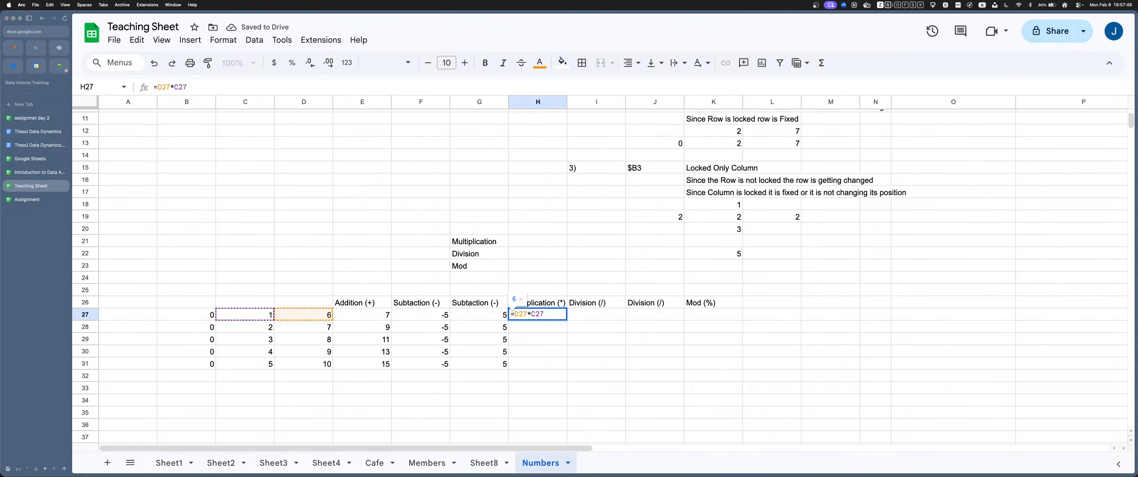
type("$")
key("Right")
key("Right")
type("$")
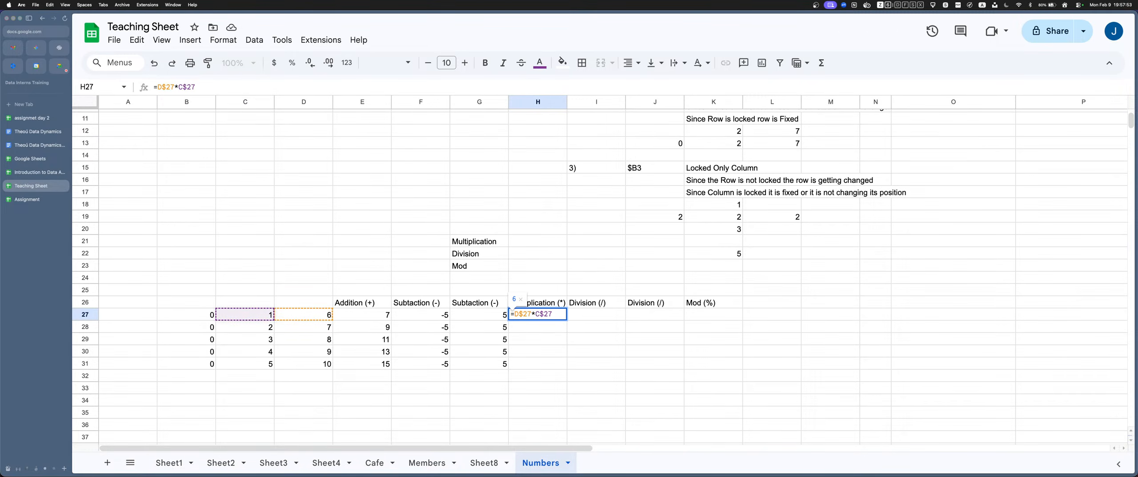
key("Return")
Fill the row-locked formula from H27 down through H31
key("Up")
key("shift+Down")
key("shift+Down")
key("shift+Down")
key("shift+Down")
type("6 6 6 6 6")
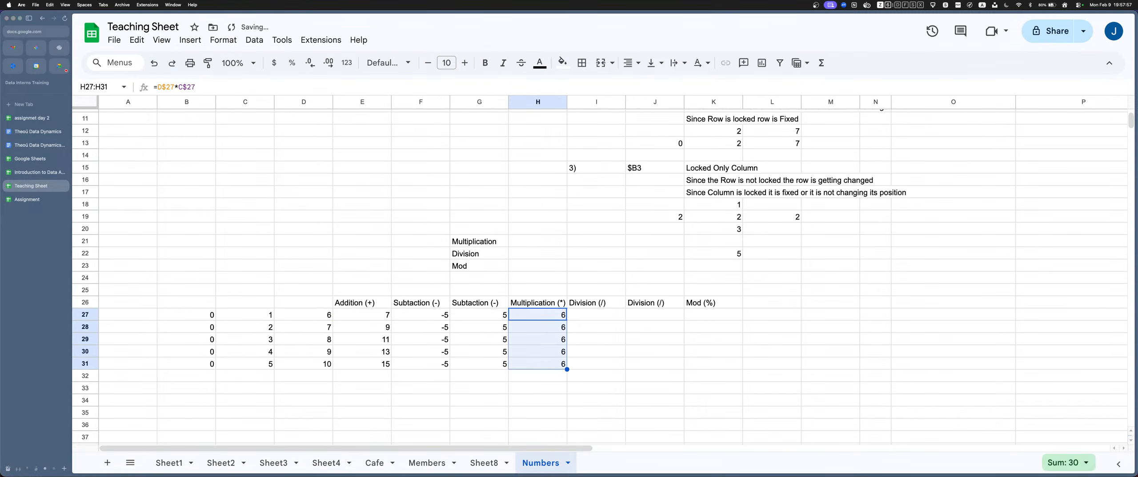
Examine the filled multiplication formulas in H28:H31 against the input numbers in columns C and D
key("Up")
key("Down")
mouse_move(245, 315)
left_mouse_down()
mouse_move(362, 327)
mouse_move(245, 327)
left_mouse_up()
left_click(538, 314)
left_click(362, 327)
left_click(304, 327)
left_click(538, 327)
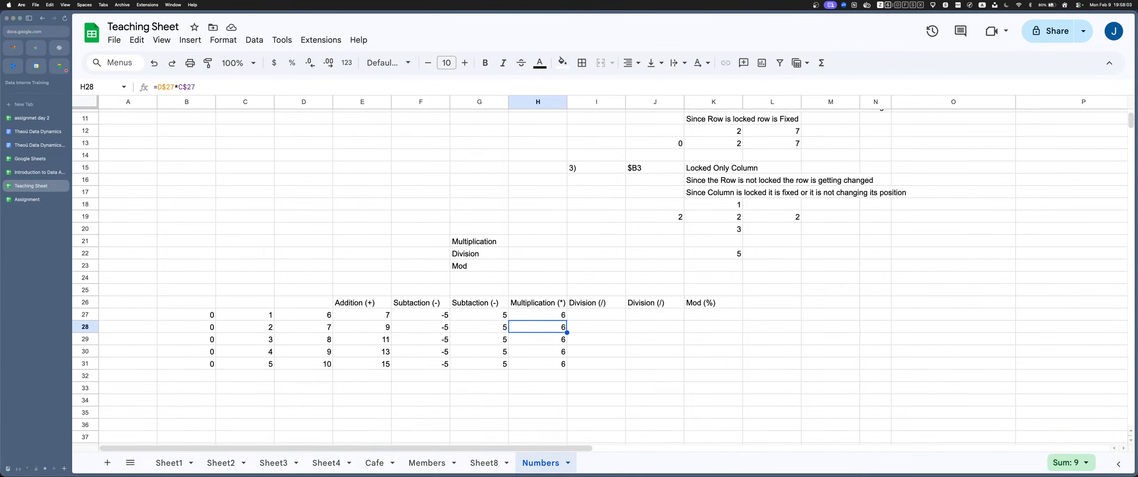
double_click(538, 326)
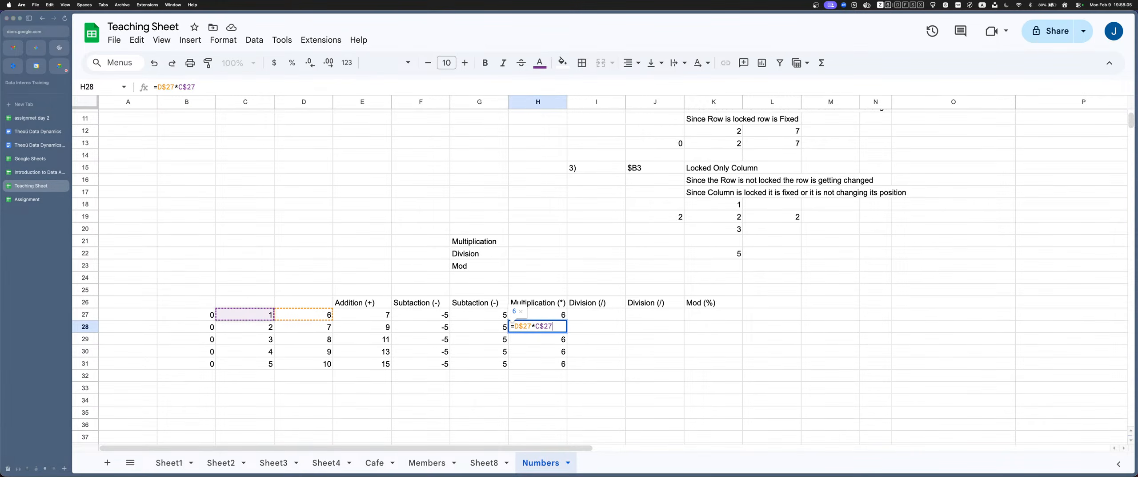
key("Return")
key("Return")
key("Return")
key("Return")
key("Return")
key("Return")
key("Return")
key("Return")
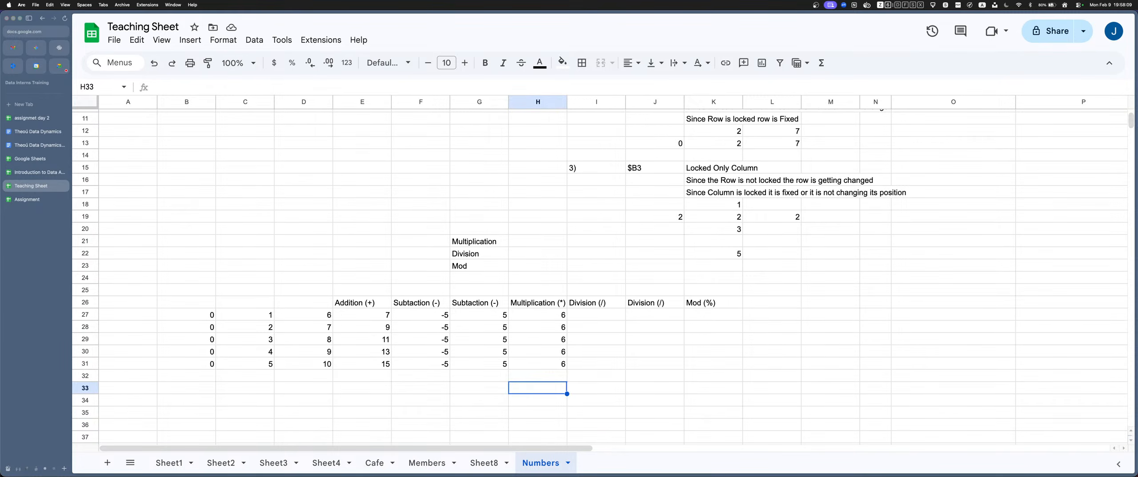
Recheck the locked row reference in H27 and open each formula down to H31 to compare them
left_click_drag(245, 327, 304, 326)
left_click(538, 327)
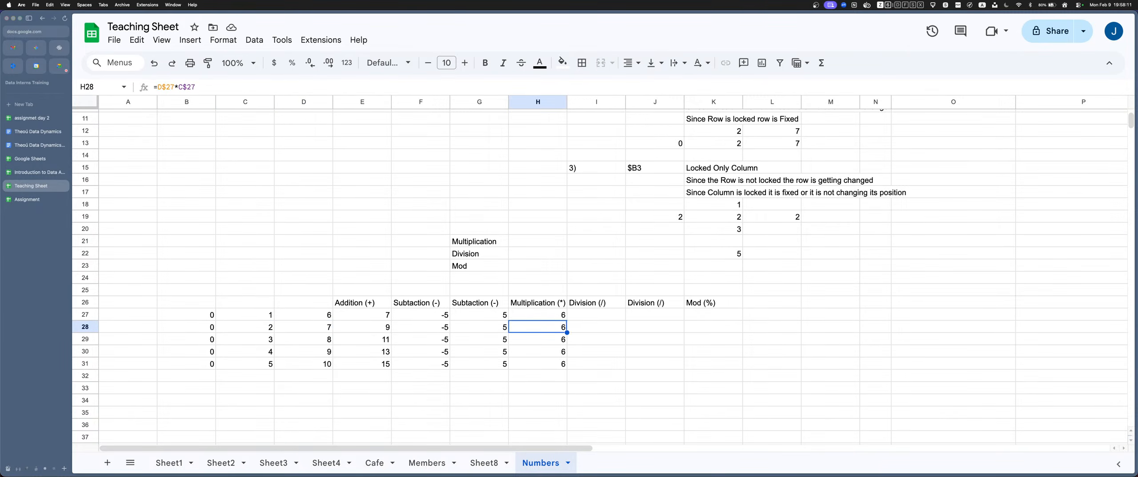
double_click(538, 314)
left_click_drag(552, 314, 540, 313)
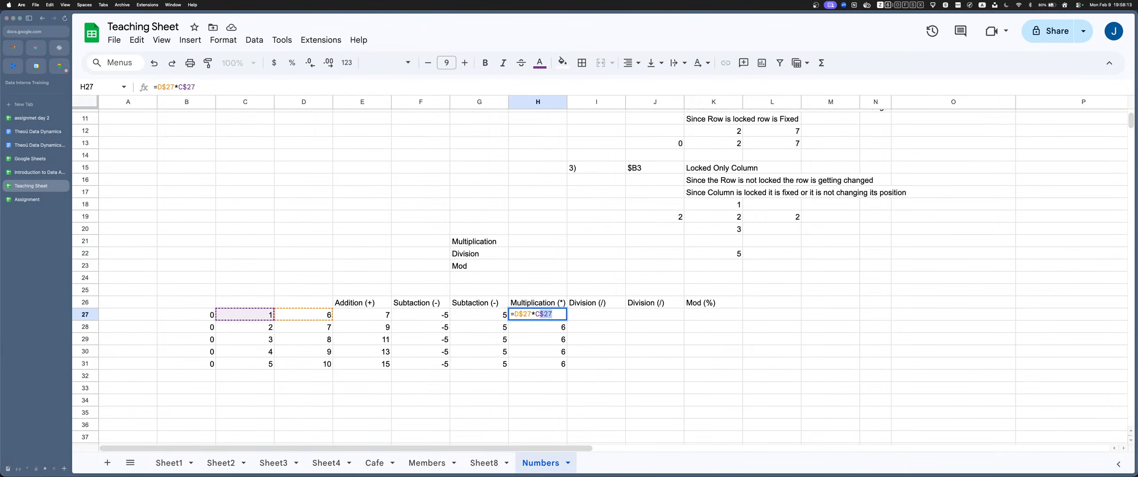
key("Return")
key("Return")
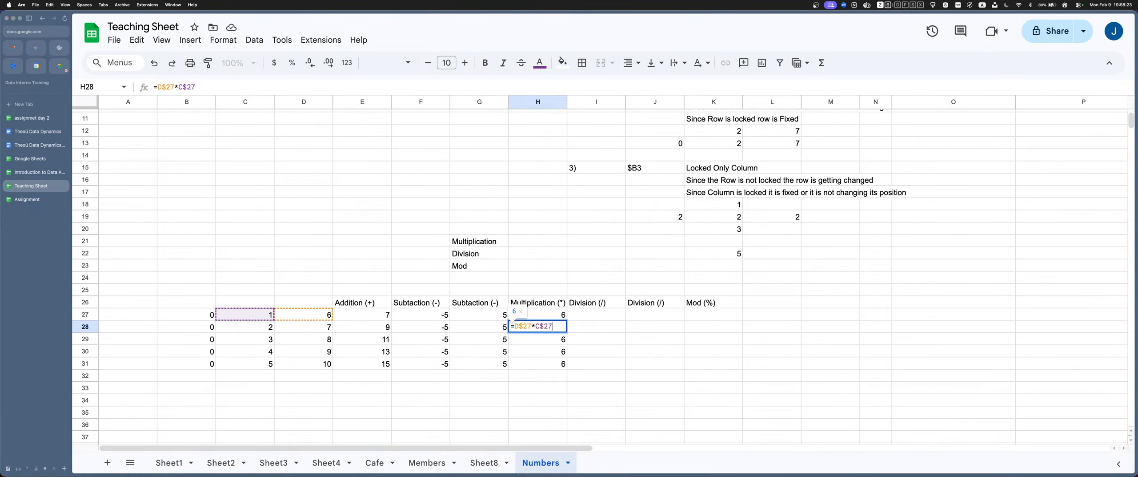
key("Return")
key("Return")
key("Return")
key("Return")
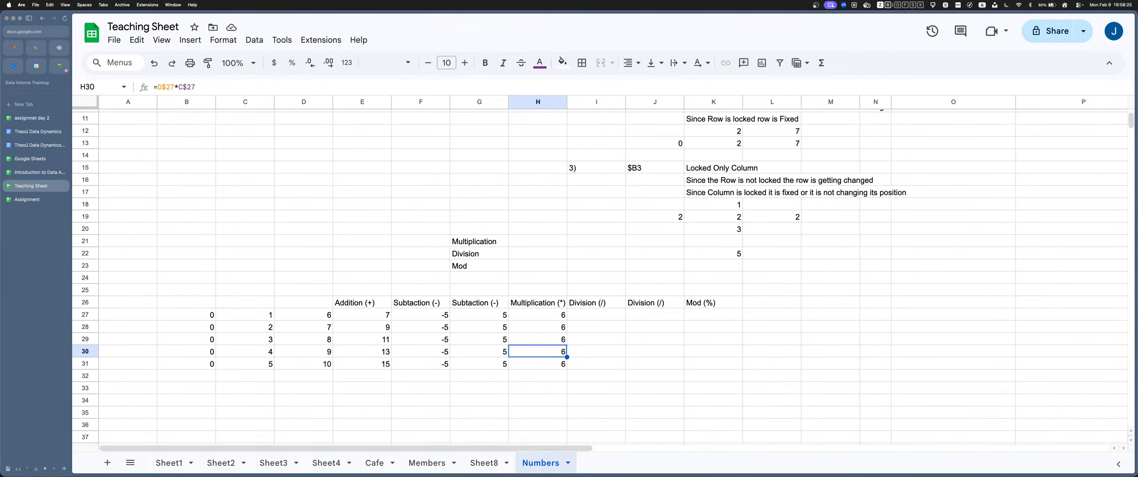
key("Return")
key("Return")
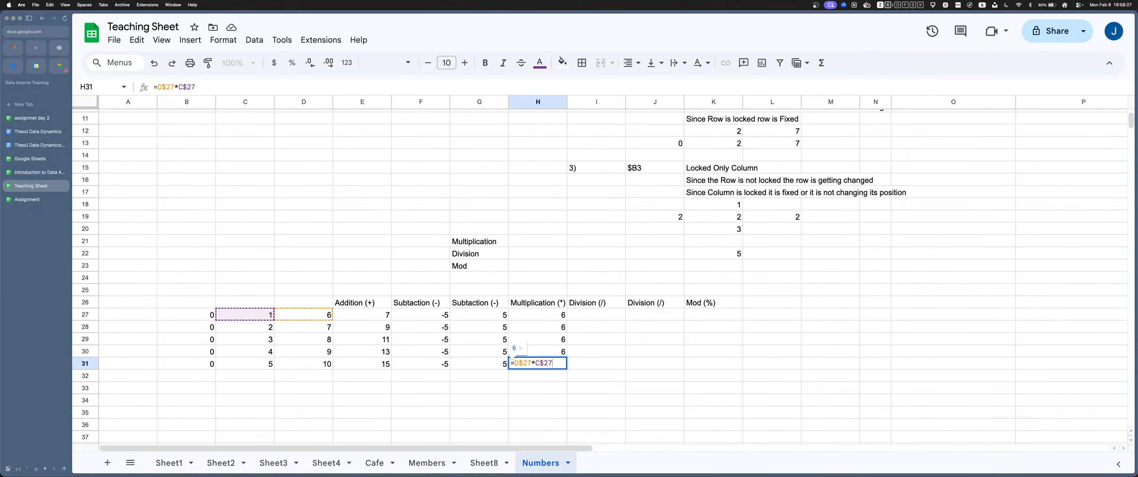
key("Return")
Copy the row-locked multiplication formula from H27 into I27 to demonstrate how its column references shift
key("Up")
key("Up")
key("Up")
key("Up")
key("Up")
key("super+c")
key("Right")
key("super+v")
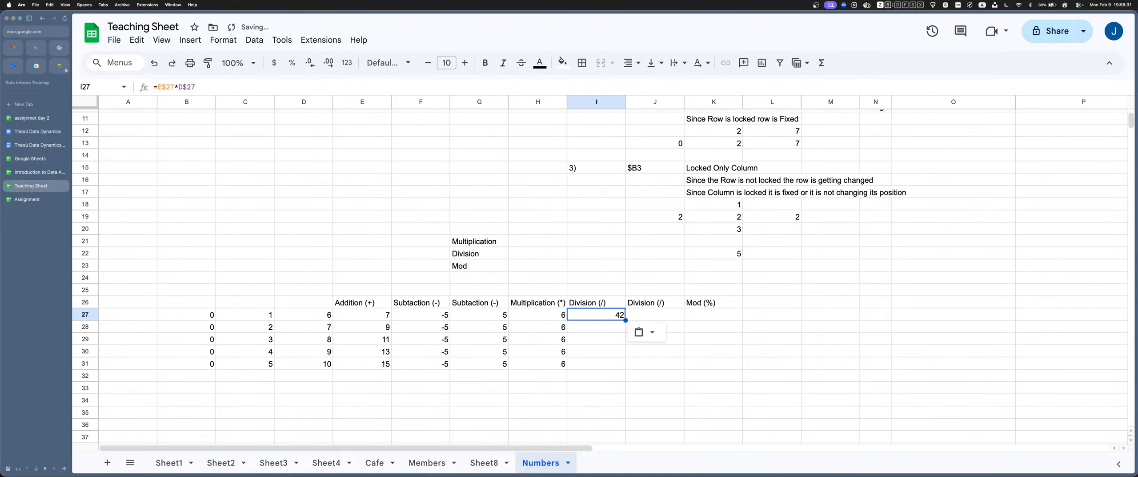
Open the formula in I27 and compare its references with cells D27:E27 and the original formula in H27
key("Return")
key("Left")
key("Left")
key("Left")
key("Left")
key("shift+Right")
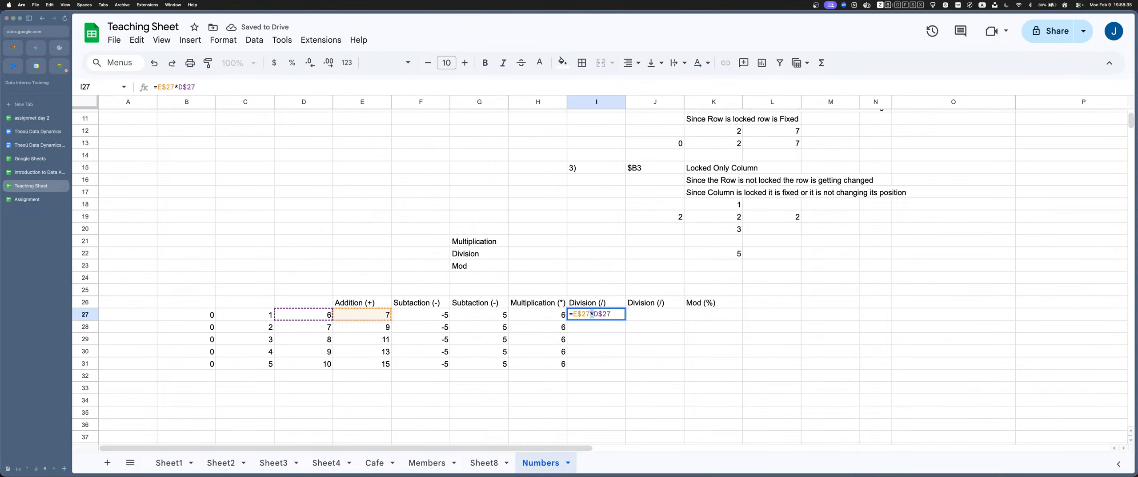
key("Right")
key("Right")
key("Right")
key("Right")
key("Right")
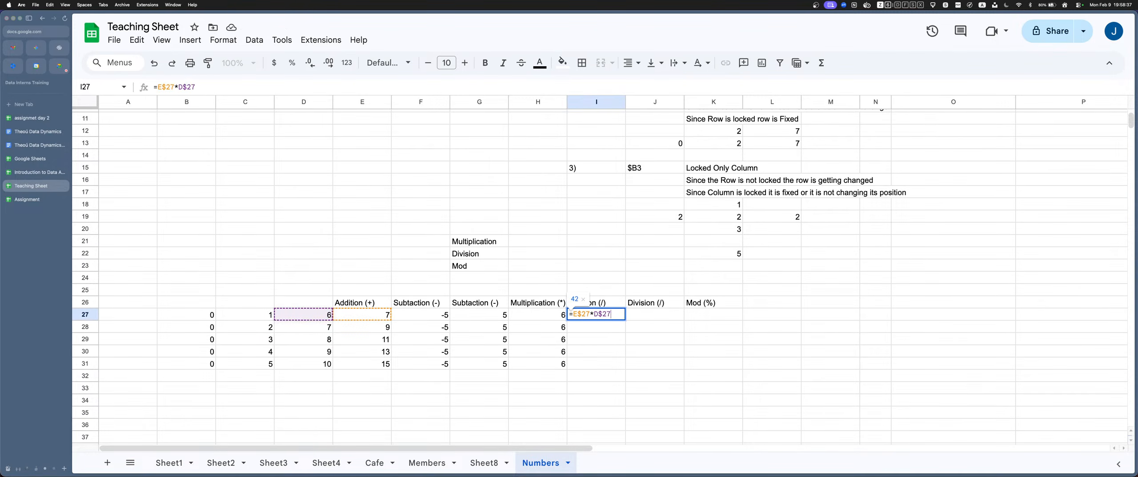
key("Left")
key("Left")
key("Left")
key("Left")
key("shift+Left")
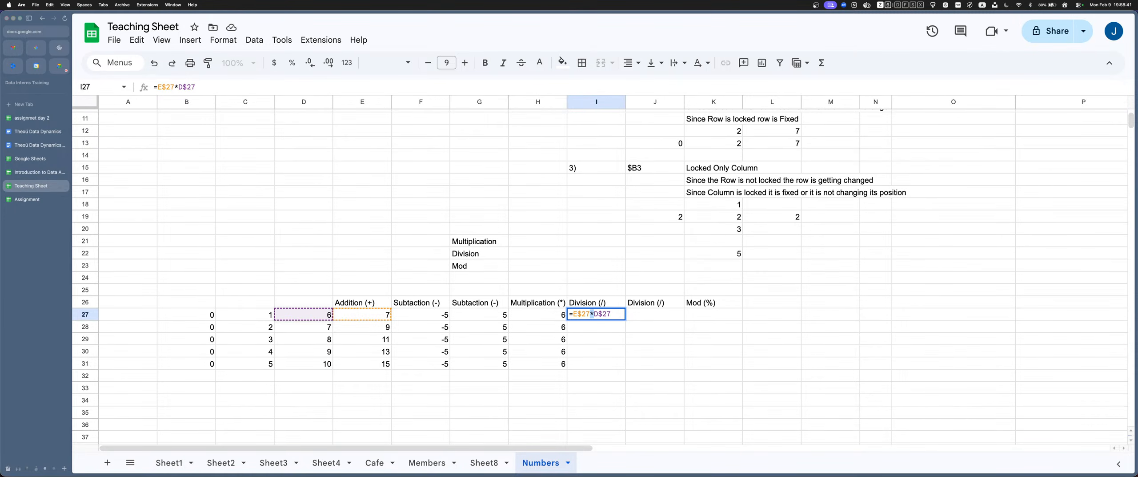
key("Return")
left_click_drag(307, 314, 360, 315)
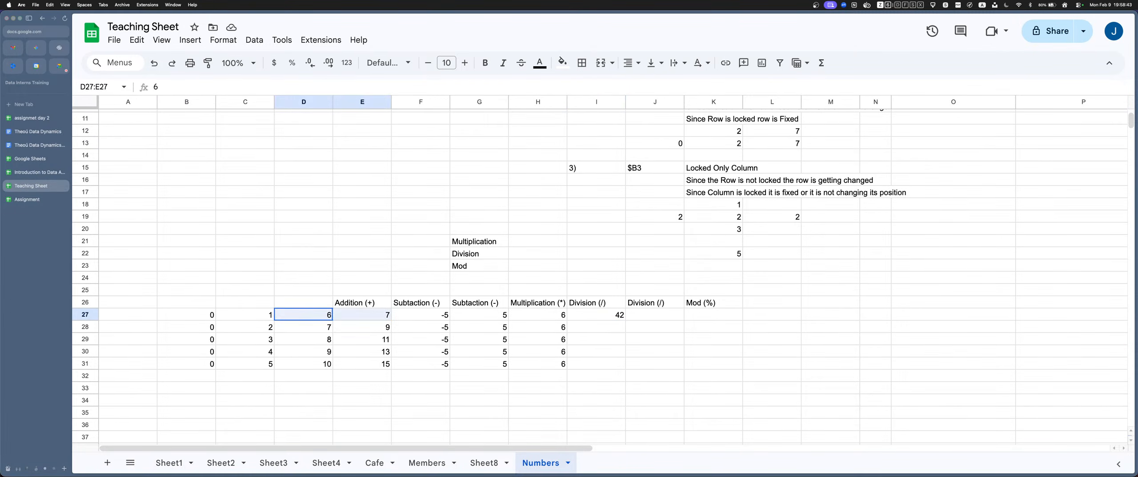
left_click(537, 314)
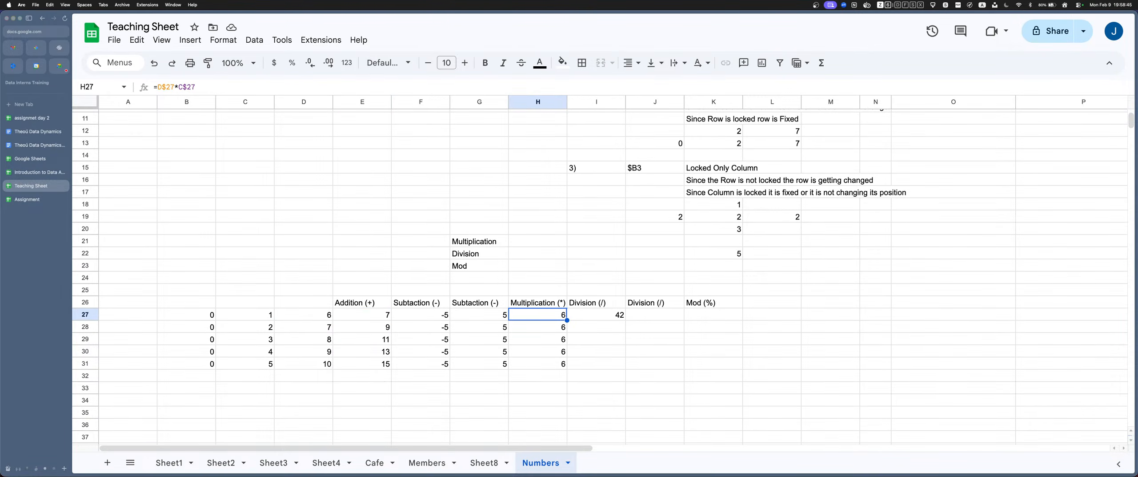
Label the column C number header in C26 as "Col 2"
left_click(245, 302)
type("Row")
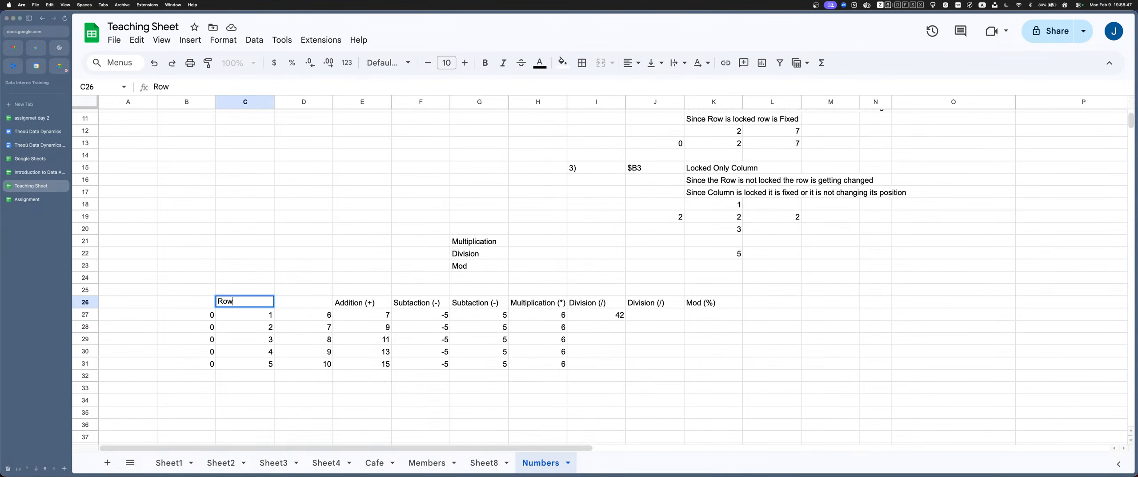
key("BackSpace")
key("BackSpace")
key("BackSpace")
key("BackSpace")
type("COl")
key("BackSpace")
key("BackSpace")
type("ol 2")
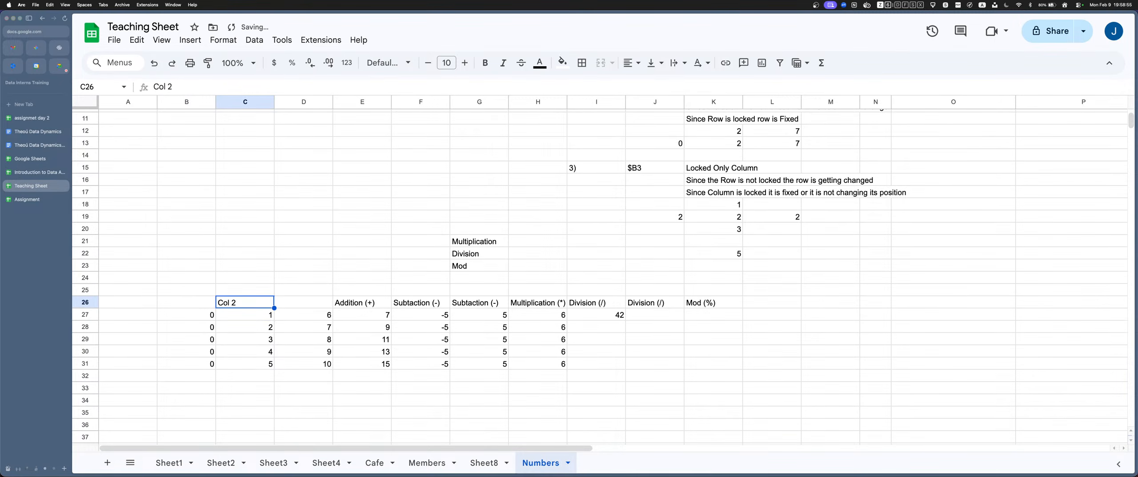
key("Tab")
Label D26 as "Col 3" and B26 as "Col 1" by reusing the neighbouring header text
key("super+v")
key("Return")
key("shift+Left")
type("3")
key("Return")
key("Up")
key("Left")
key("super+c")
key("Left")
key("super+v")
key("Return")
key("shift+Left")
type("1")
key("Tab")
Highlight the Col 2 and Col 3 inputs in C26:D31 to point out the two number columns
key("shift+Right")
key("shift+Down")
key("shift+Down")
key("shift+Down")
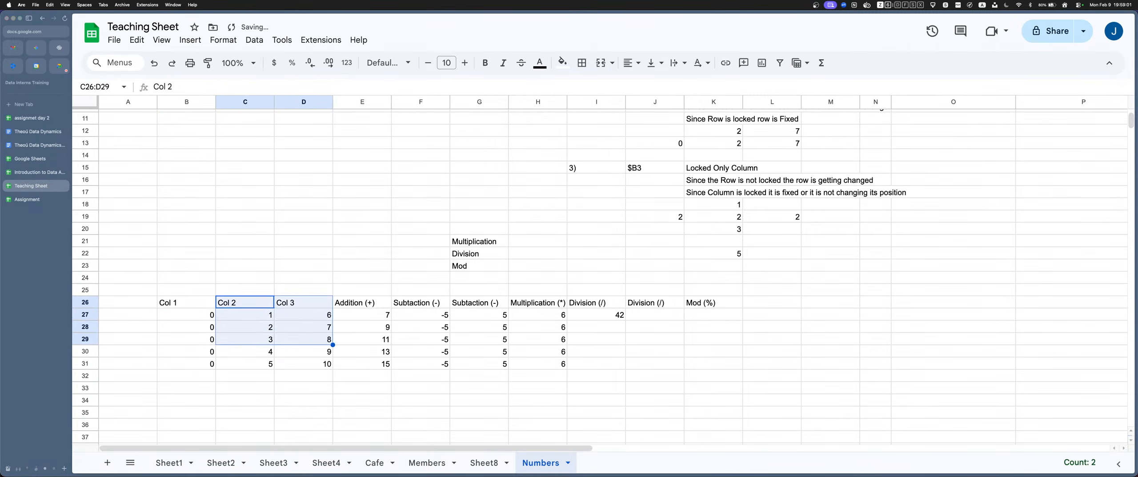
key("shift+Down")
key("shift+Down")
key("shift+Down")
key("shift+Up")
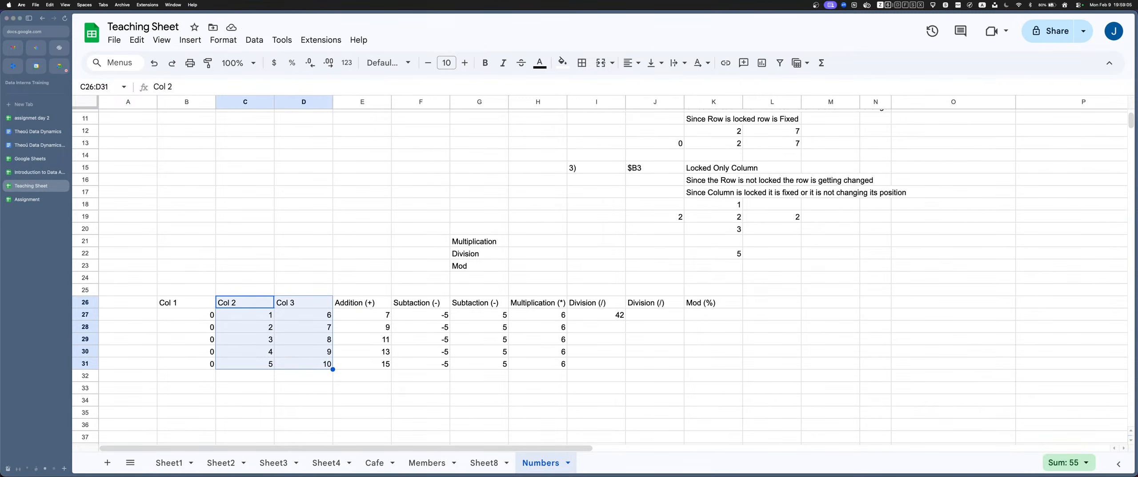
Open the formula in I27 to examine which columns it references
key("Right")
key("Right")
key("Right")
key("Down")
key("Right")
key("Right")
key("Right")
key("Return")
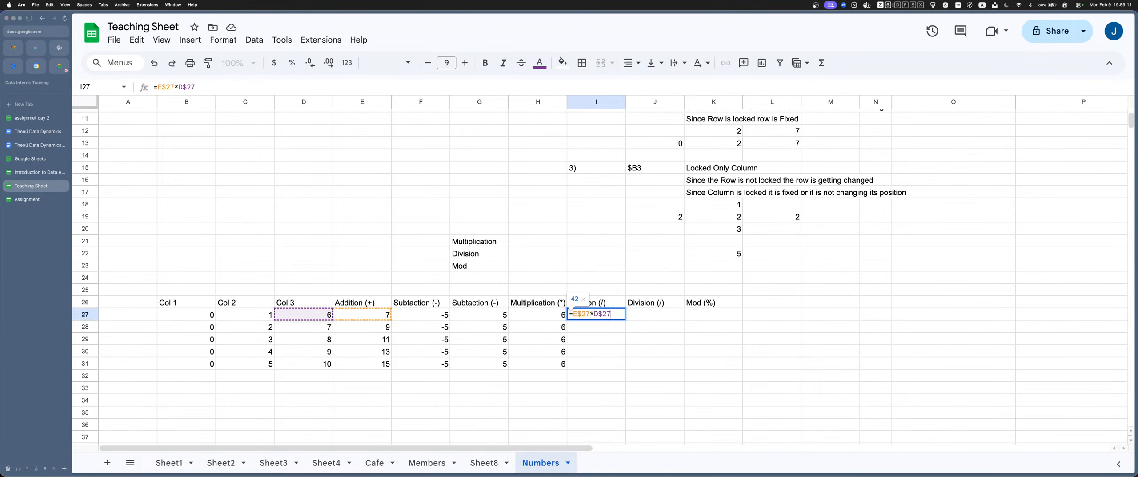
Compare the original multiplication formula in H27 with the copied one in I27 by opening each in turn
key("super+a")
key("Left")
key("Return")
key("Up")
key("Left")
key("Return")
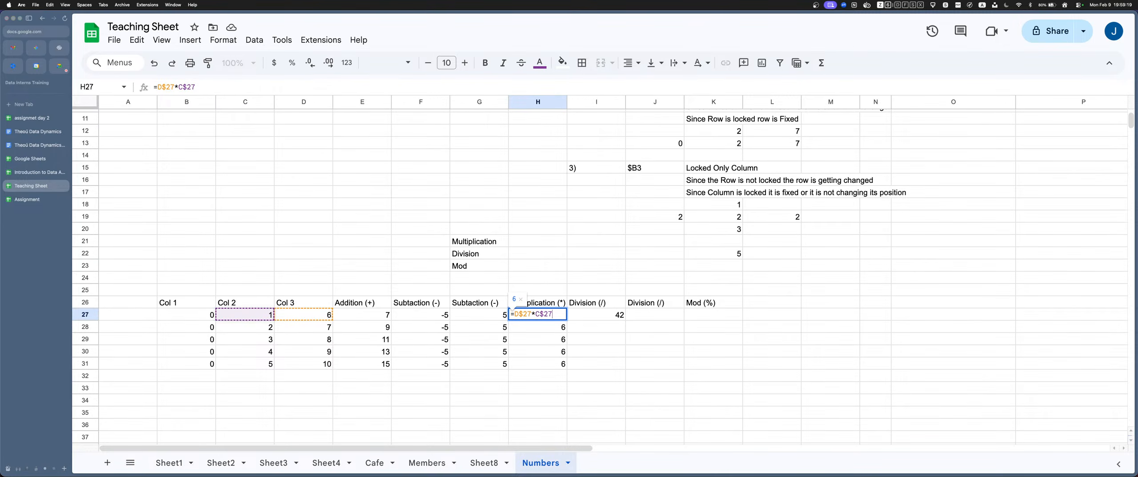
key("Return")
key("Up")
key("Right")
key("Return")
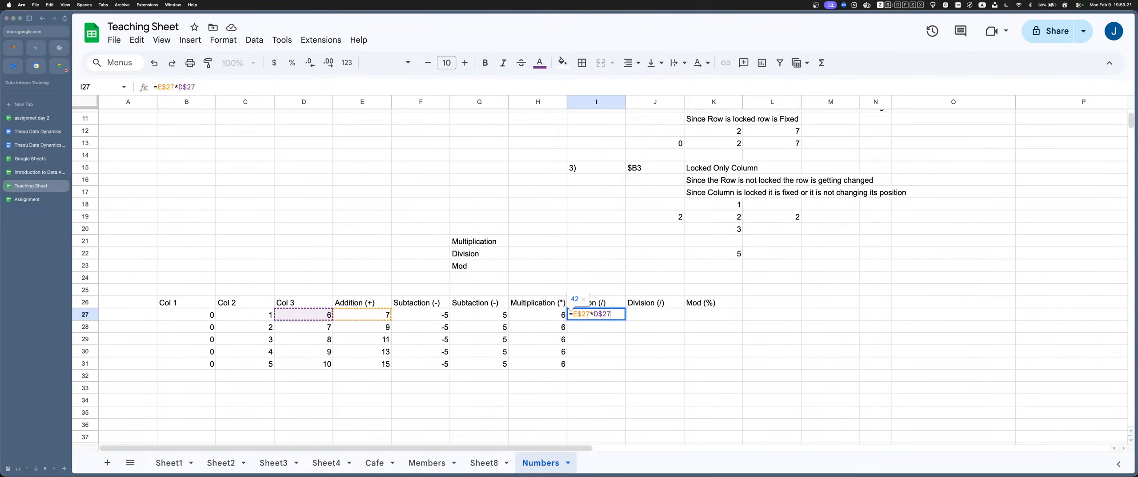
Highlight the C$27 reference inside the H27 formula to examine its unlocked column
key("Return")
key("Up")
key("Left")
key("shift+Right")
key("Left")
key("Right")
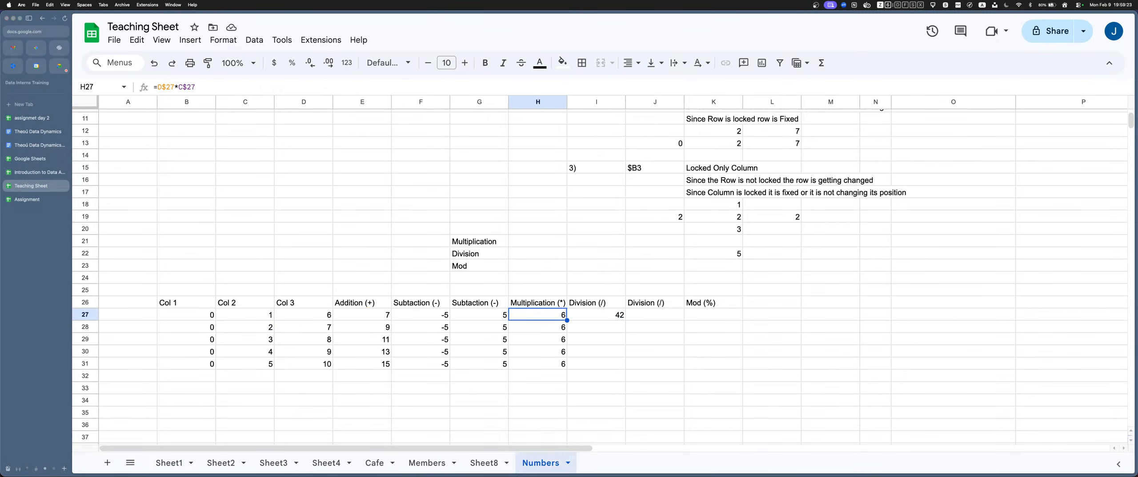
key("Return")
key("shift+Left")
key("shift+Left")
key("shift+Left")
key("shift+Left")
key("Return")
Highlight the D$27 reference inside the I27 formula to show the column shift
key("Up")
key("Right")
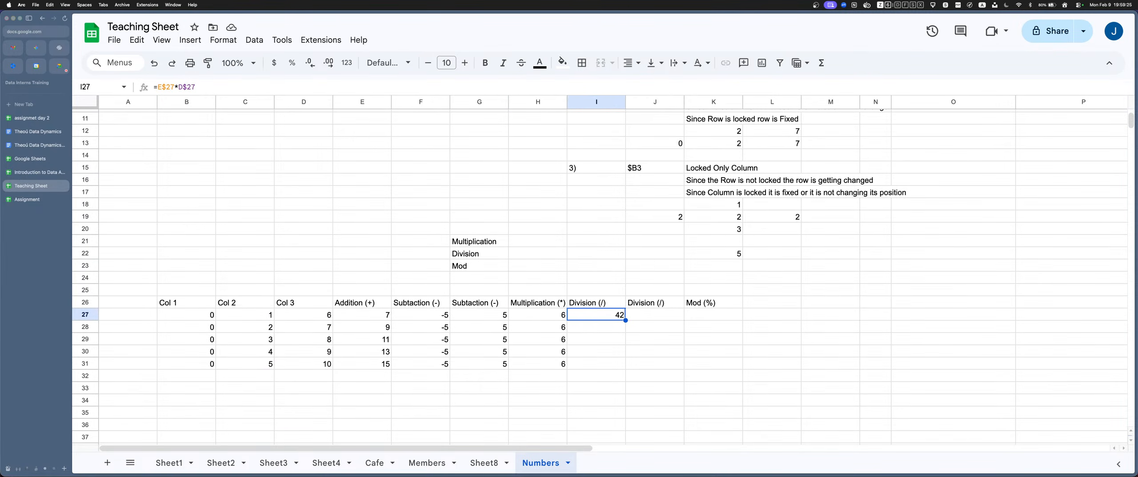
key("Return")
key("shift+Left")
key("shift+Left")
key("shift+Left")
key("shift+Left")
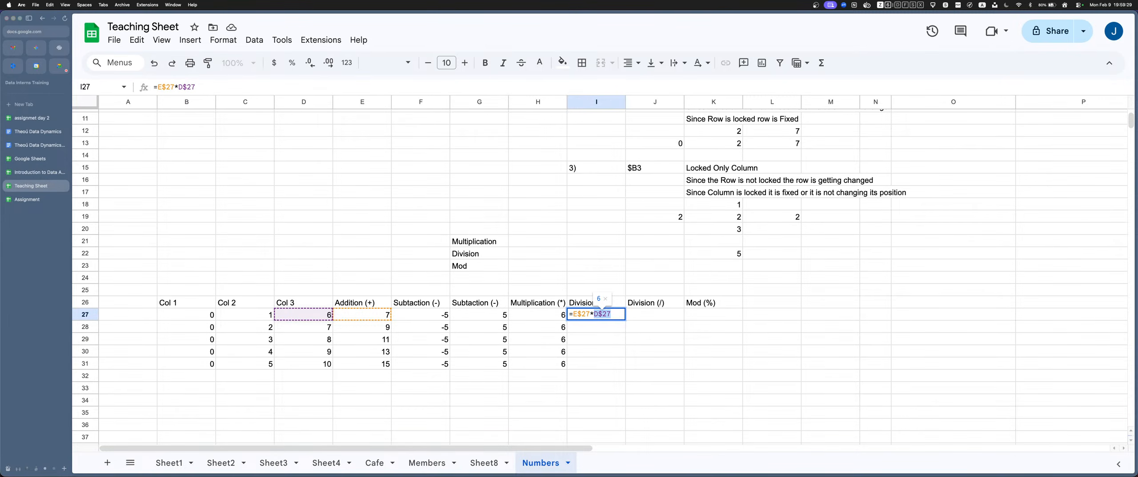
Compare the first reference in H27's formula, D$27, with E$27 in the I27 formula
key("Return")
key("Up")
key("Left")
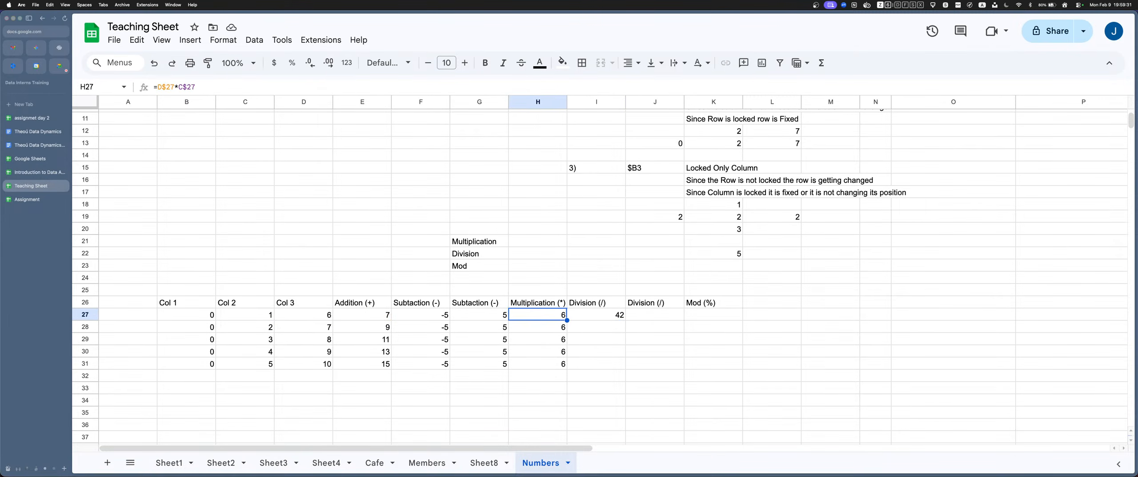
key("Return")
key("Home")
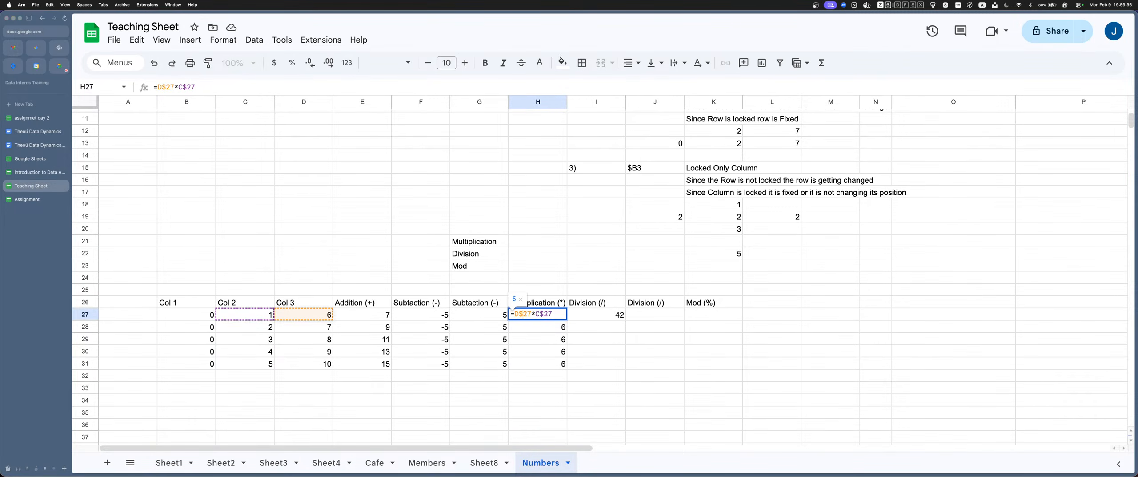
key("Escape")
key("Right")
key("Return")
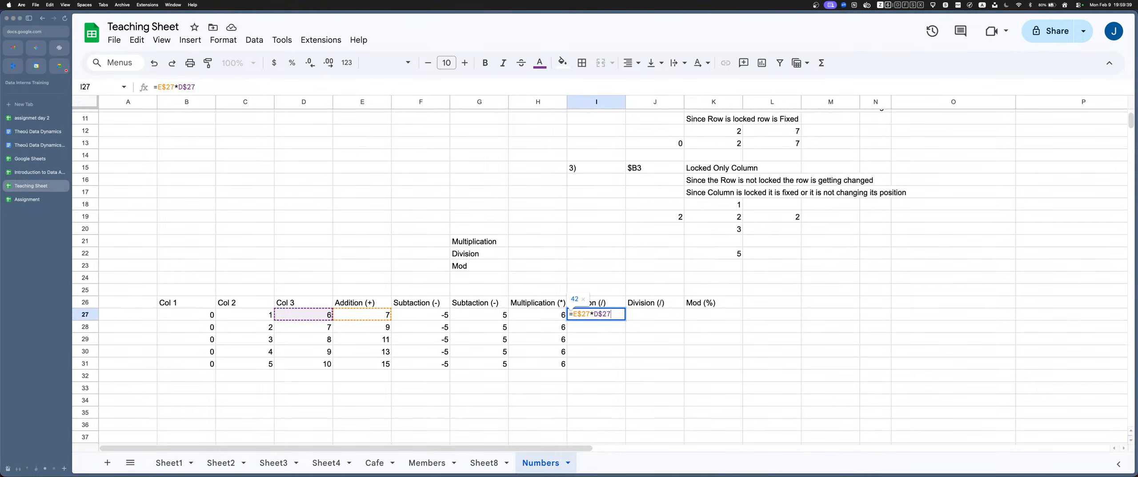
Copy the row-locked formula from I27 into J27 and open it to show the next column shift
key("Return")
key("Up")
key("super+c")
key("Right")
key("super+v")
key("Return")
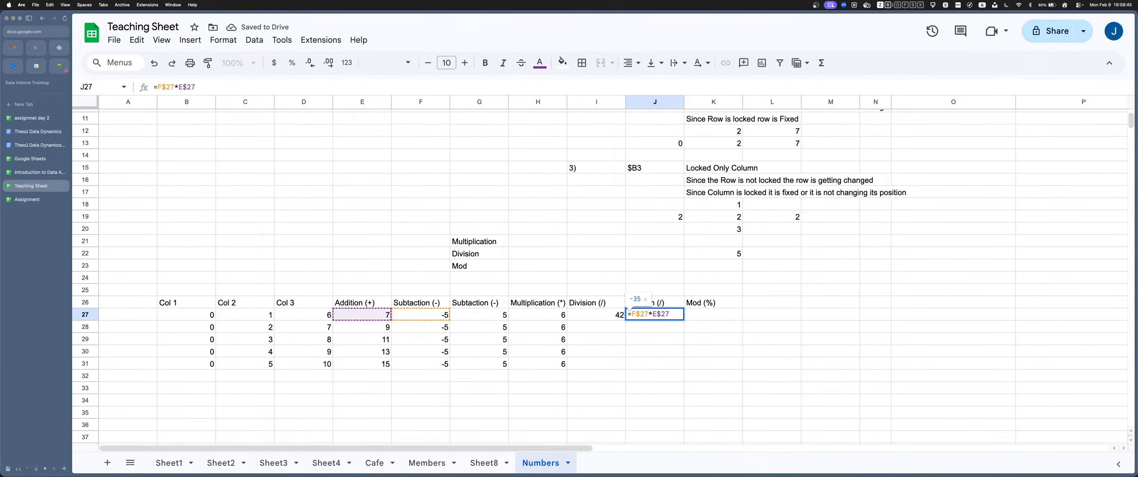
double_click(637, 299)
Clear the copied multiplication formulas from I27:J27
left_click(596, 315)
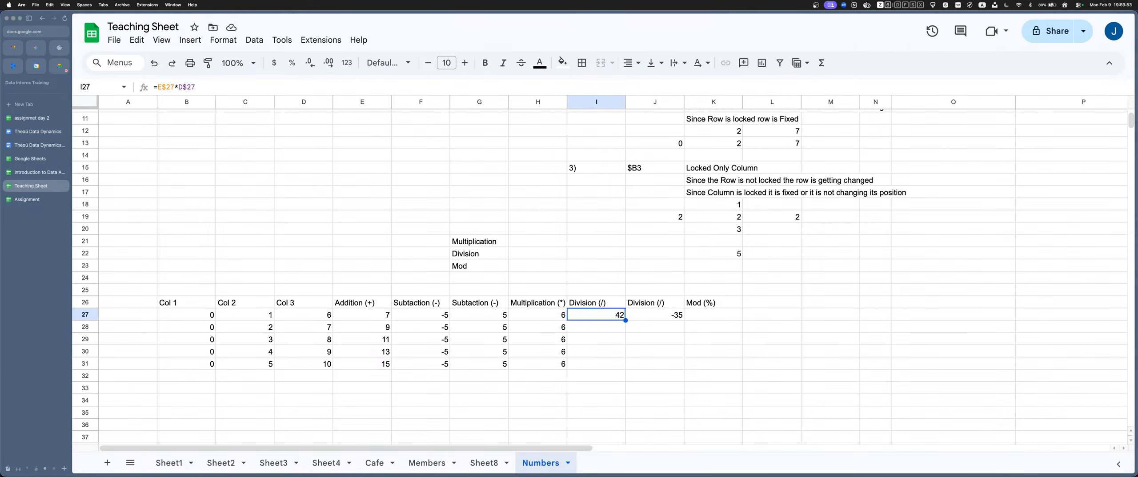
key("shift+Right")
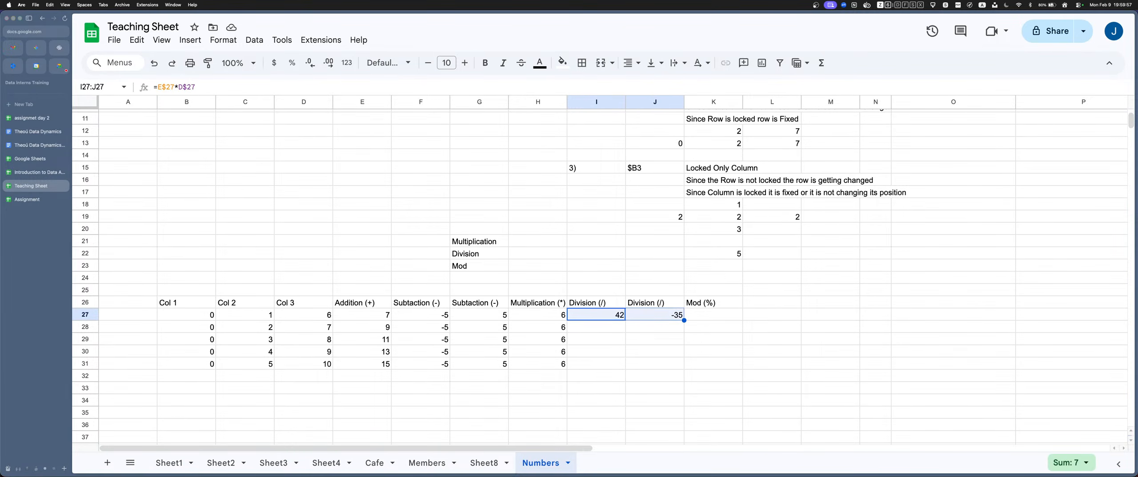
key("Delete")
Review the column reference in the H27 formula and place =E$27*D$27 in I27 to repeat the demonstration
key("Left")
key("Return")
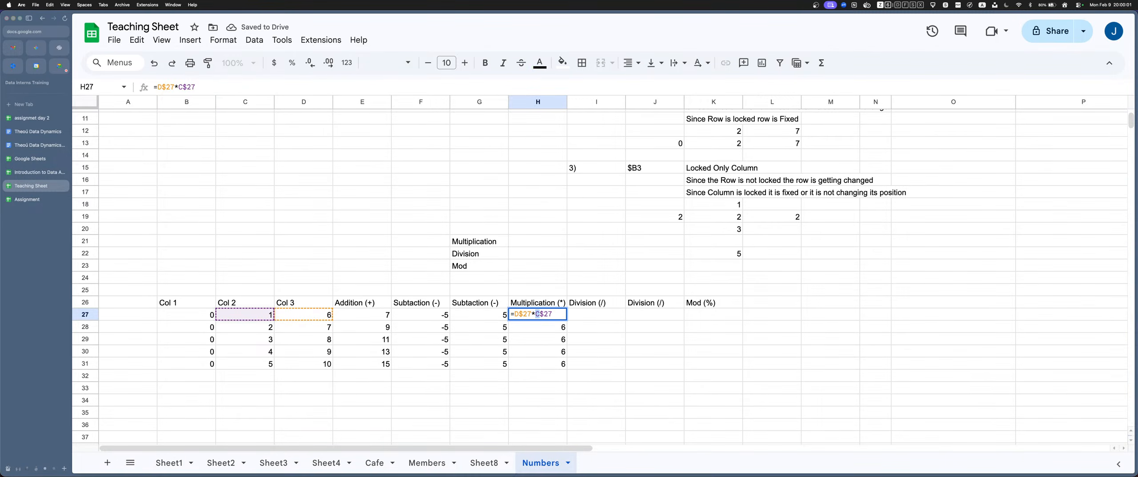
key("Return")
key("Up")
key("Right")
type("=E$27*D$27")
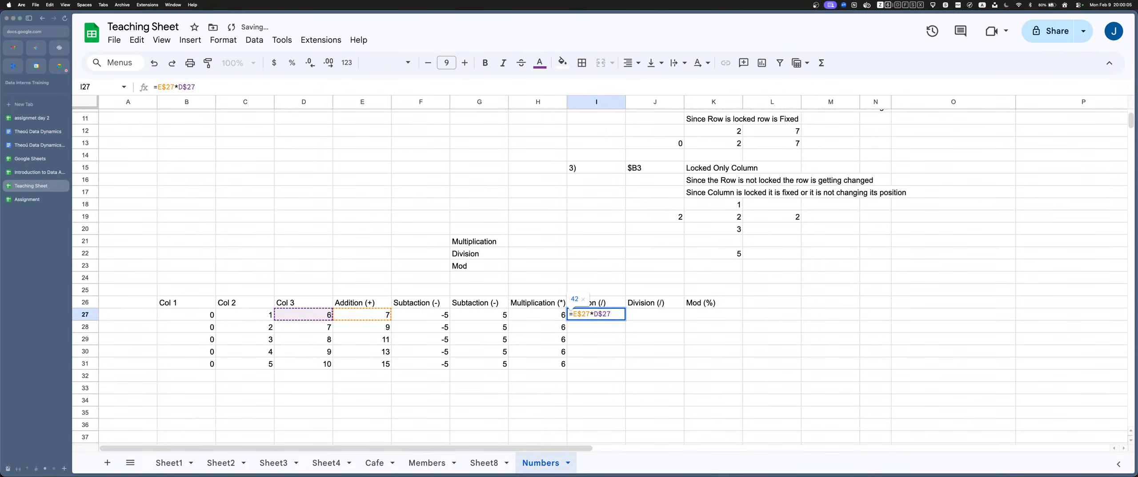
Copy the I27 formula across into J27 and K27, opening each copy to check its shifted columns
key("Return")
key("Up")
key("super+c")
key("Right")
key("super+v")
key("Return")
key("Return")
key("Up")
key("Right")
key("super+v")
key("Return")
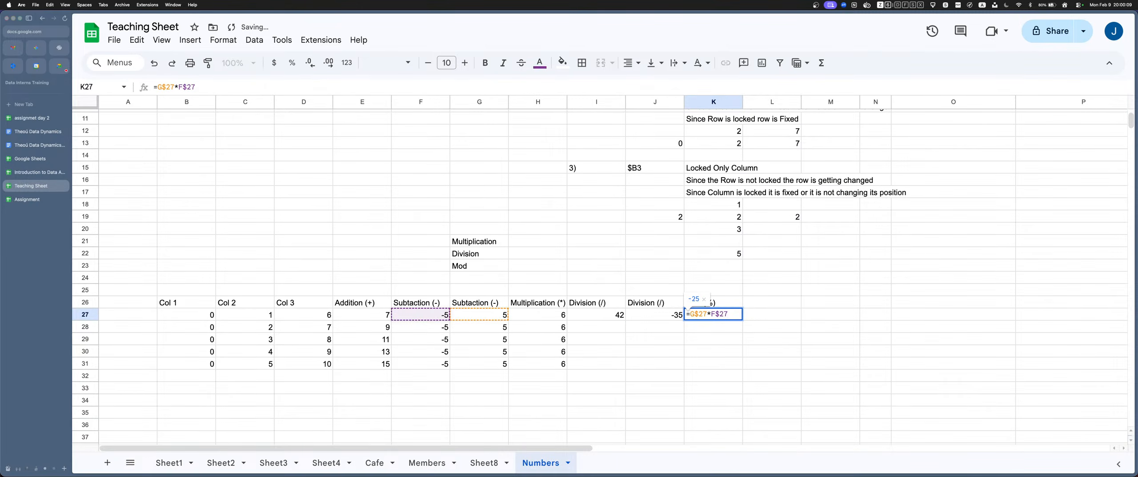
Clear the demonstration formulas from I27:K27
key("Escape")
key("shift+Left")
key("shift+Left")
key("shift+Left")
key("shift+Right")
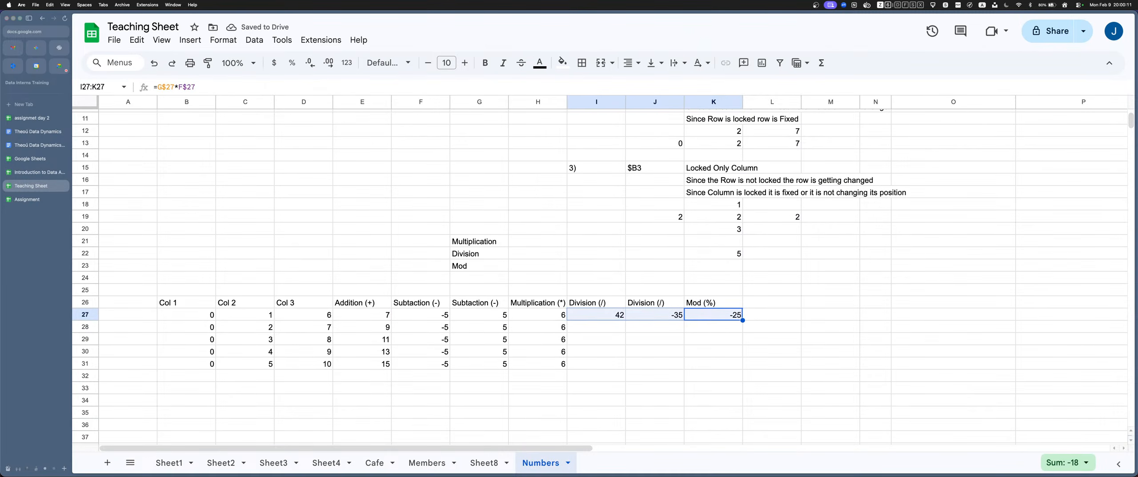
key("BackSpace")
key("Left")
key("Left")
key("Left")
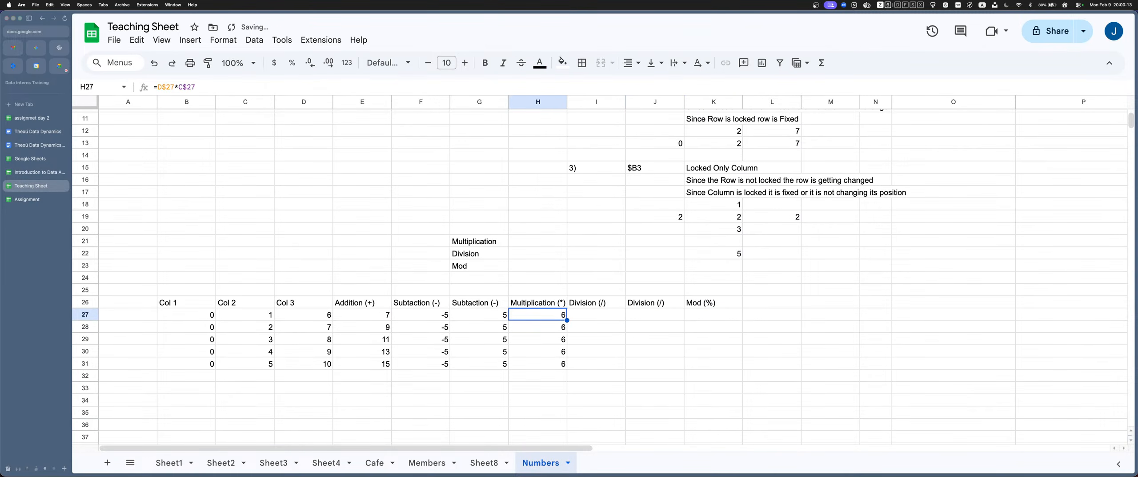
key("Return")
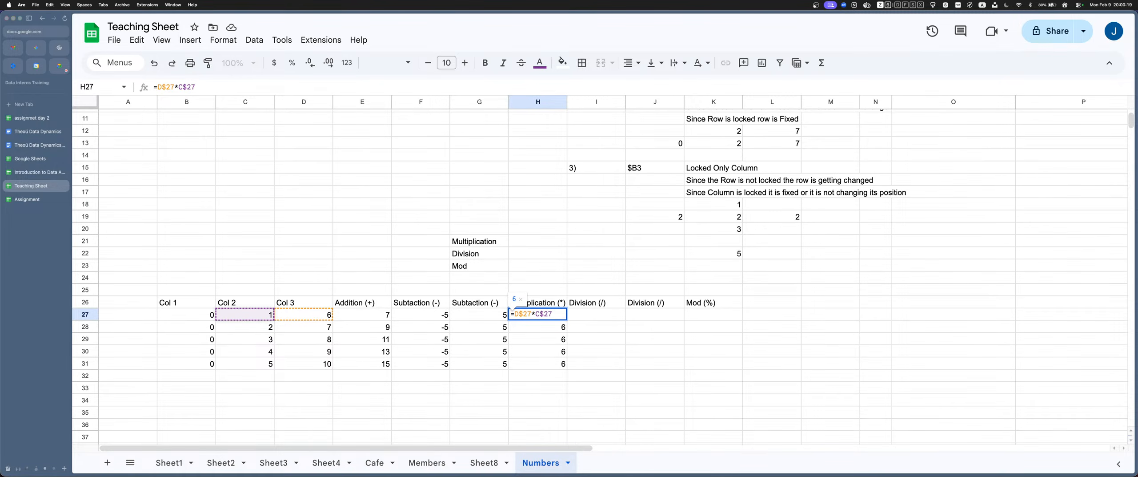
key("shift+super+Left")
key("shift+Right")
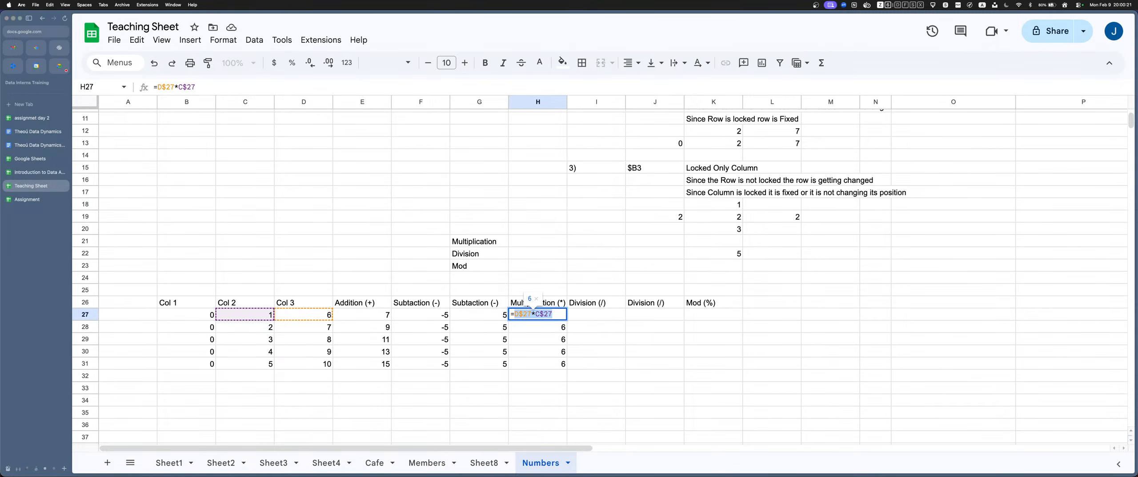
Copy the C27-D27 expression from the subtraction formula in F27
key("Escape")
key("Left")
key("Left")
key("Return")
key("shift+super+Left")
key("shift+Right")
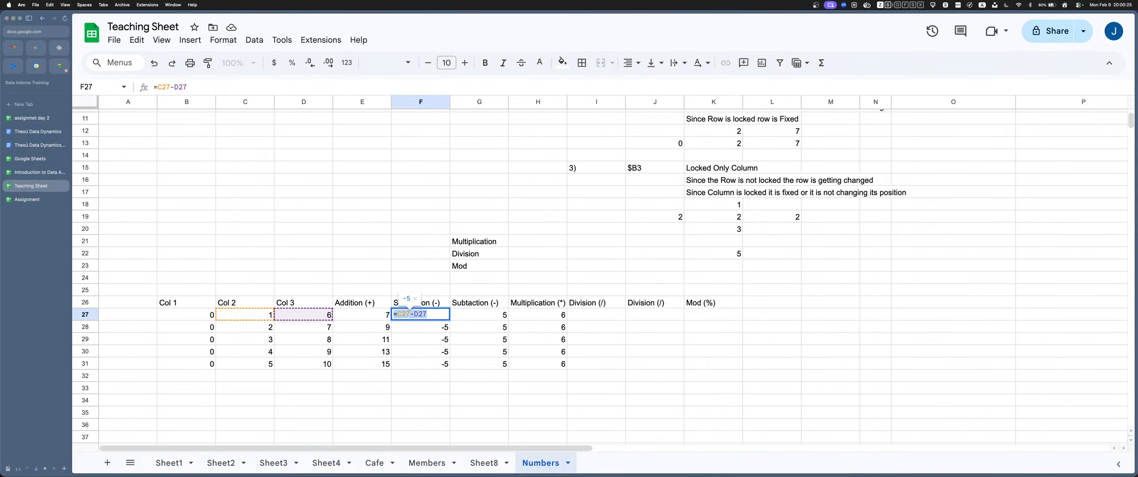
Build the division formula =C27/D27 in I27 from the copied expression, replacing the minus operator with a slash
key("Escape")
key("Right")
key("Right")
key("Right")
key("Return")
type("=")
key("super+v")
key("Left")
key("Left")
key("Left")
key("shift+Left")
type("/")
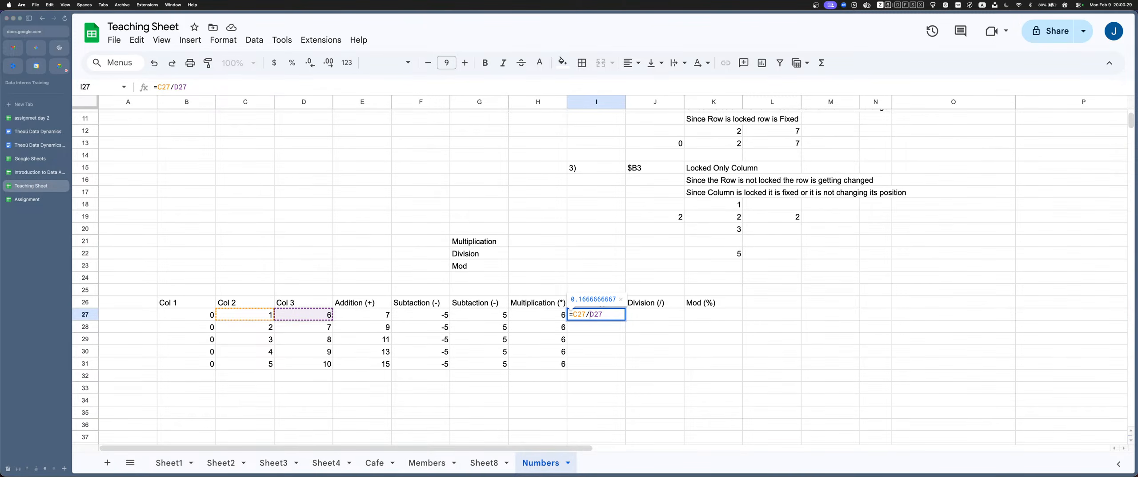
Confirm the division formula in I27 and copy it down through I31
key("Return")
key("Escape")
key("super+c")
key("Down")
key("Down")
key("Down")
key("Down")
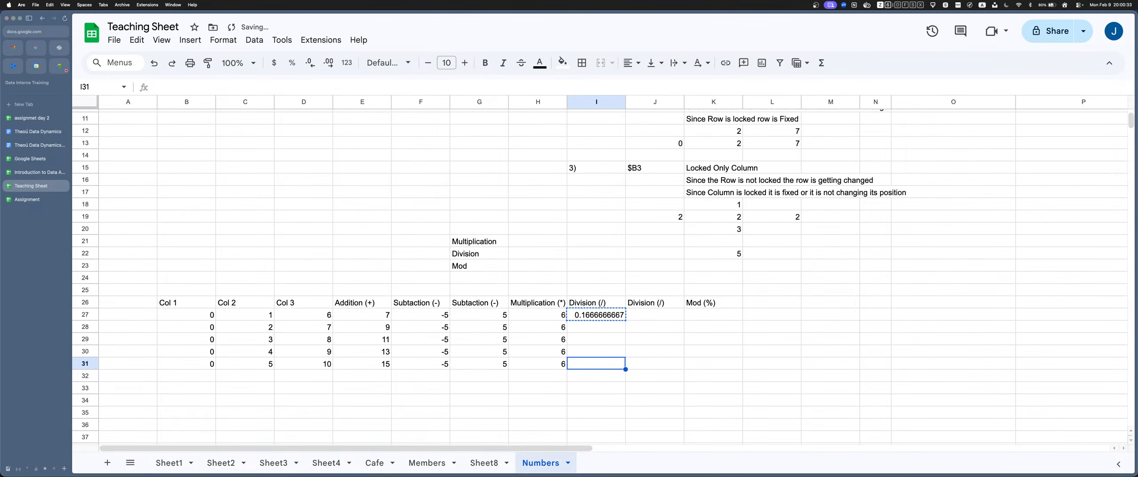
key("shift+Up")
key("shift+Up")
key("shift+Up")
key("shift+Up")
key("super+v")
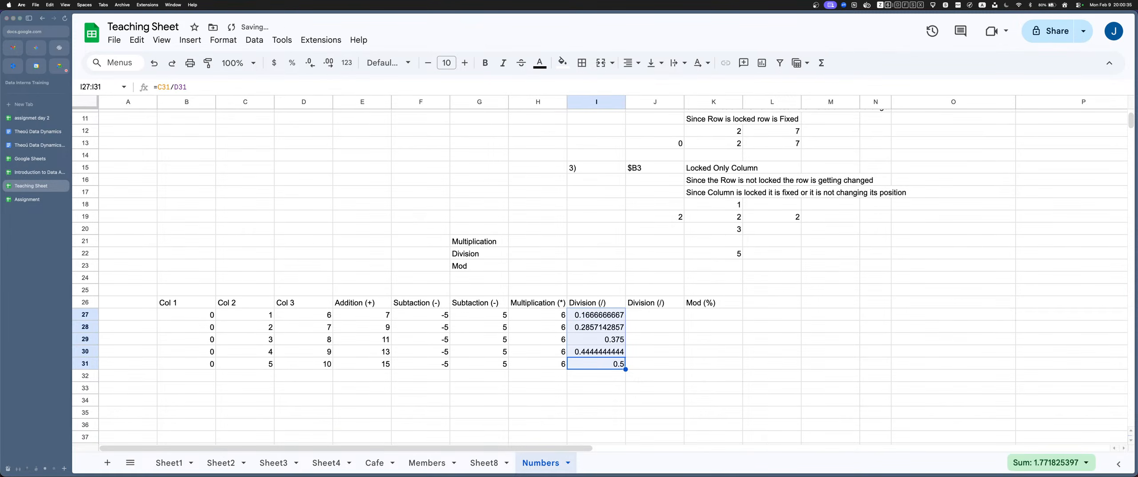
Check the cell references in the multiplication formula in H28
key("super+Up")
key("Left")
key("Down")
key("Down")
key("Return")
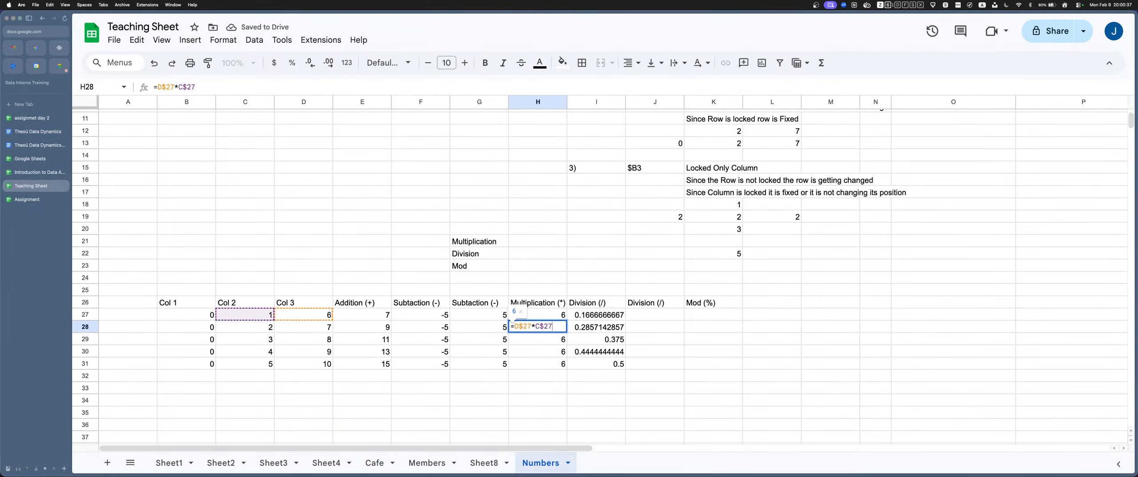
key("Return")
Remove the row locks from the multiplication formula in H27 so it reads =D27*C27
key("Up")
key("Up")
key("Return")
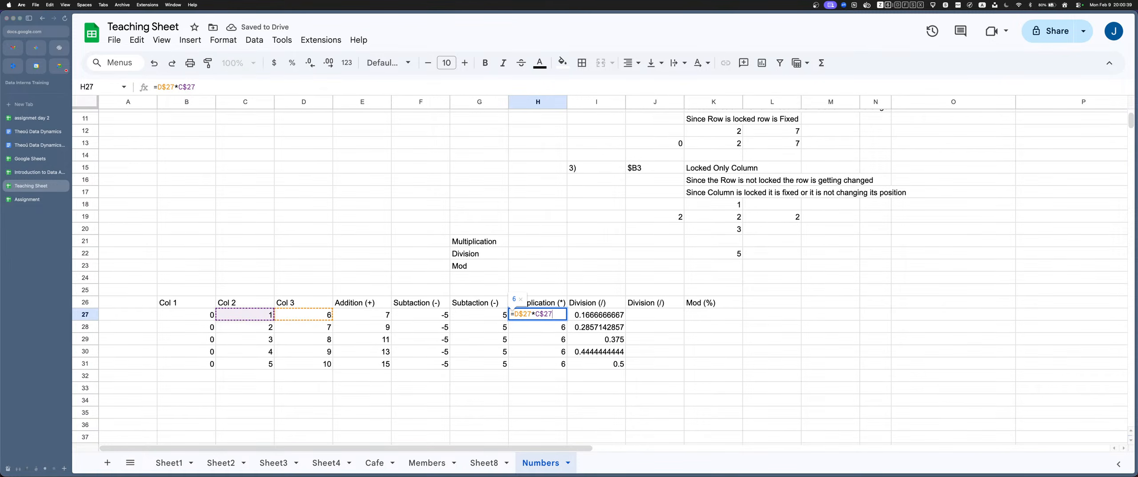
key("BackSpace")
key("Left")
key("Left")
key("Left")
key("Left")
key("BackSpace")
key("Return")
key("Up")
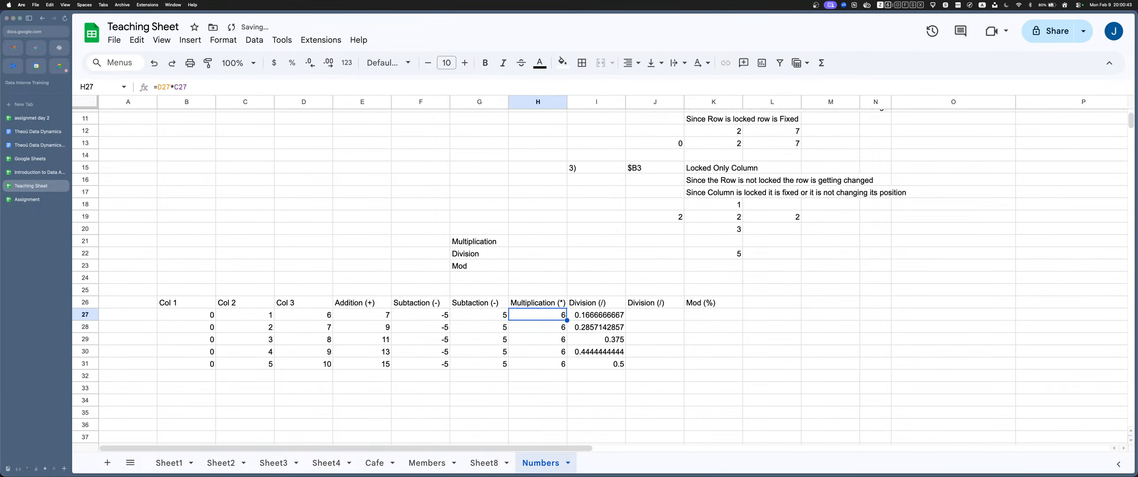
Fill the multiplication formula from H27 down through H31
key("shift+Down")
key("shift+Down")
key("shift+Down")
key("shift+Down")
key("ctrl+v")
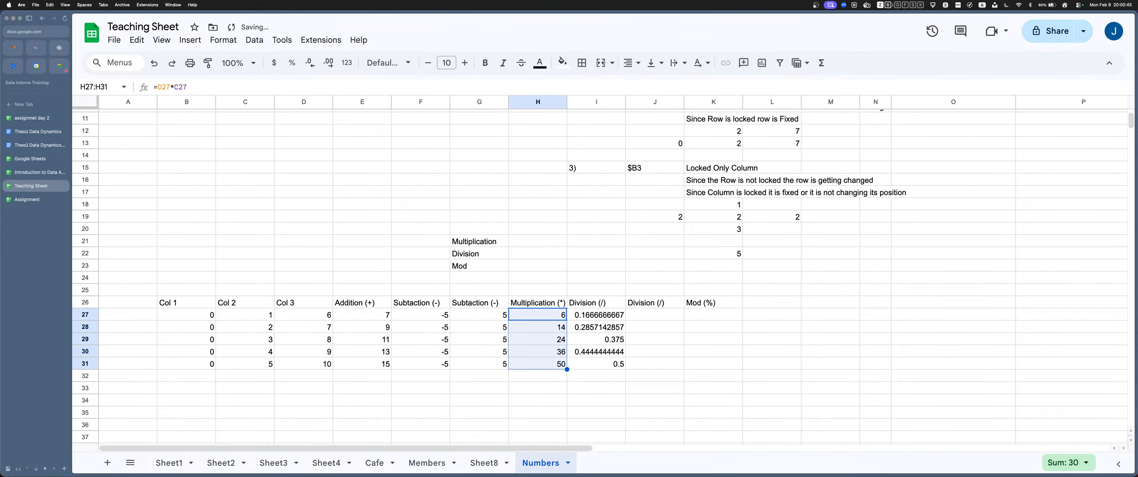
Examine how the row references shift in the multiplication formulas from H28 to H31
key("shift+Up")
key("shift+Up")
key("shift+Up")
key("shift+Up")
key("Down")
key("Return")
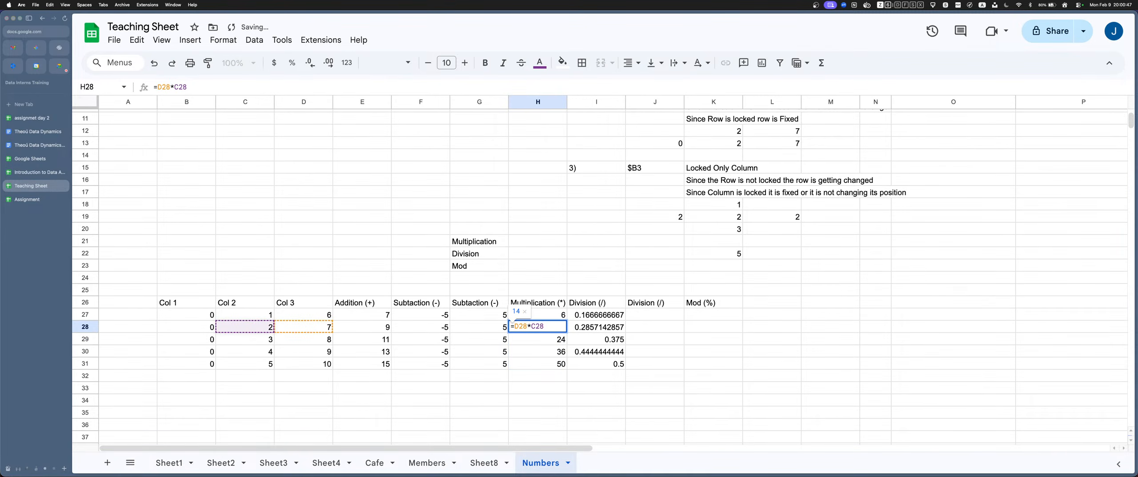
key("Return")
key("Return")
key("Return")
key("Return")
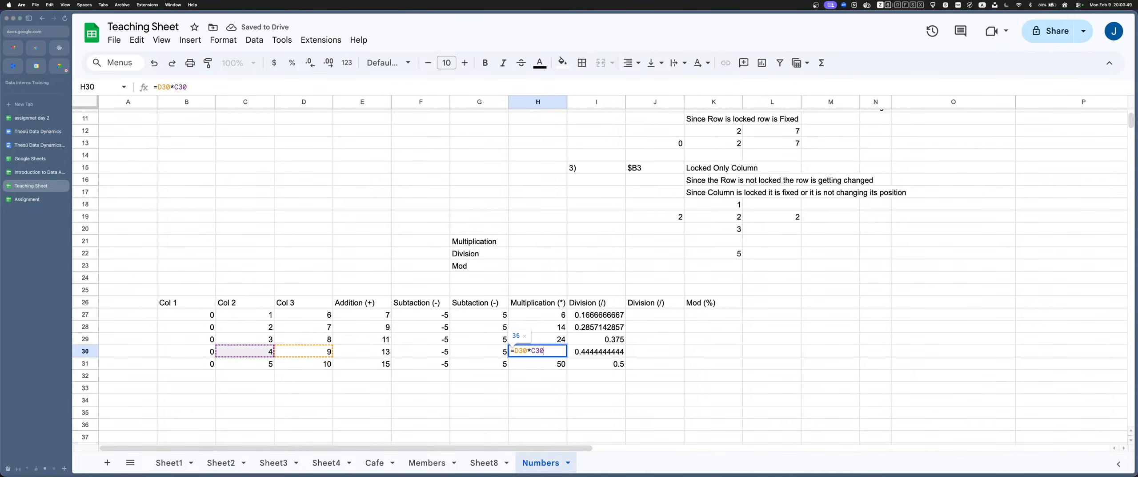
key("Return")
key("Return")
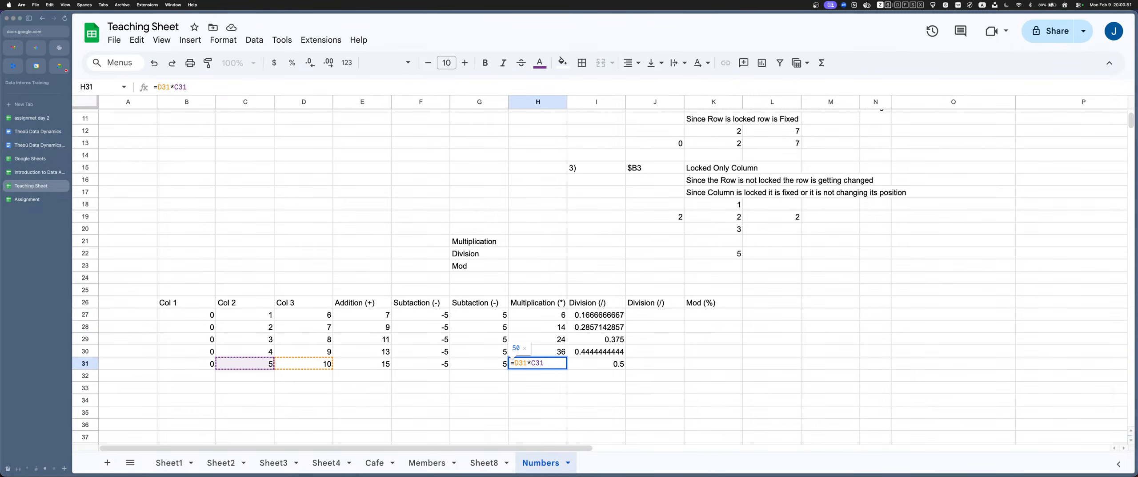
key("Return")
Examine the numerator and denominator references in the division formula in I27, leaving the formula as it is
key("Up")
key("Up")
key("Up")
key("Right")
key("Up")
key("Up")
key("Return")
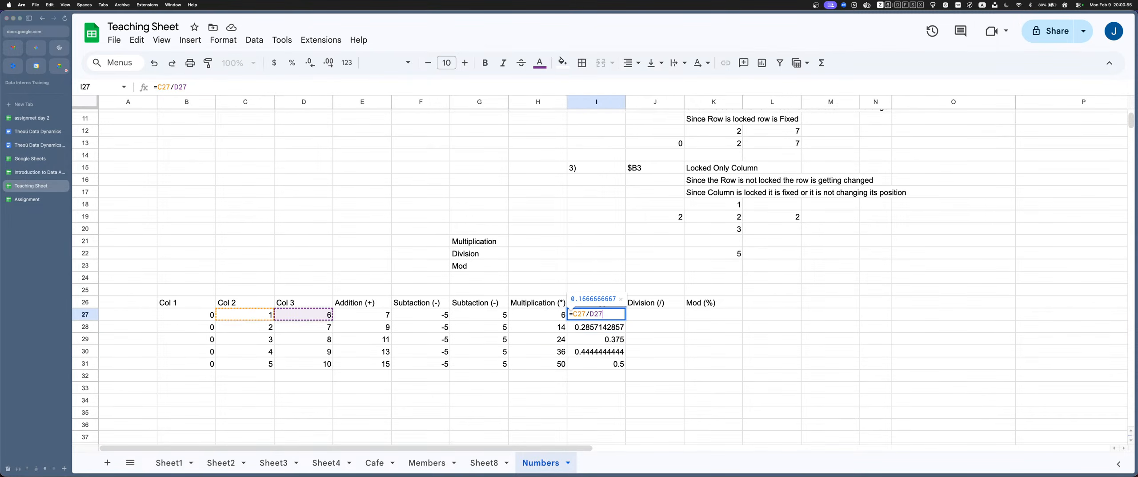
key("Left")
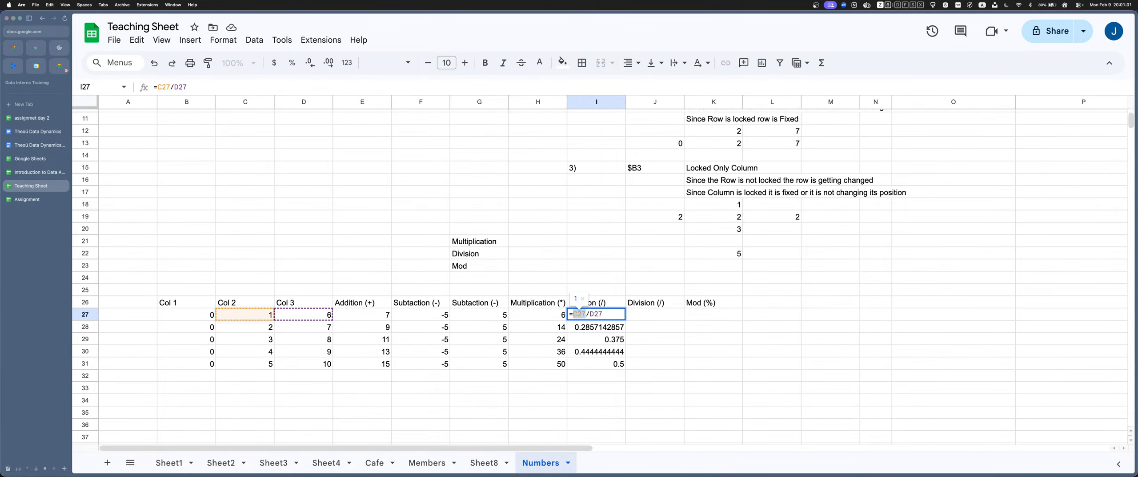
key("Right")
key("Right")
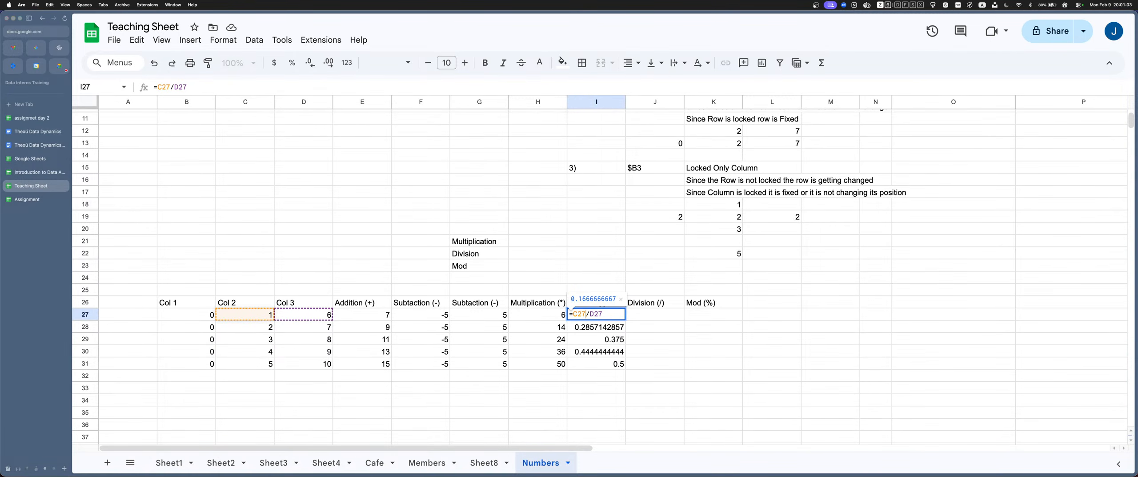
key("shift+Right")
key("shift+Right")
key("shift+Right")
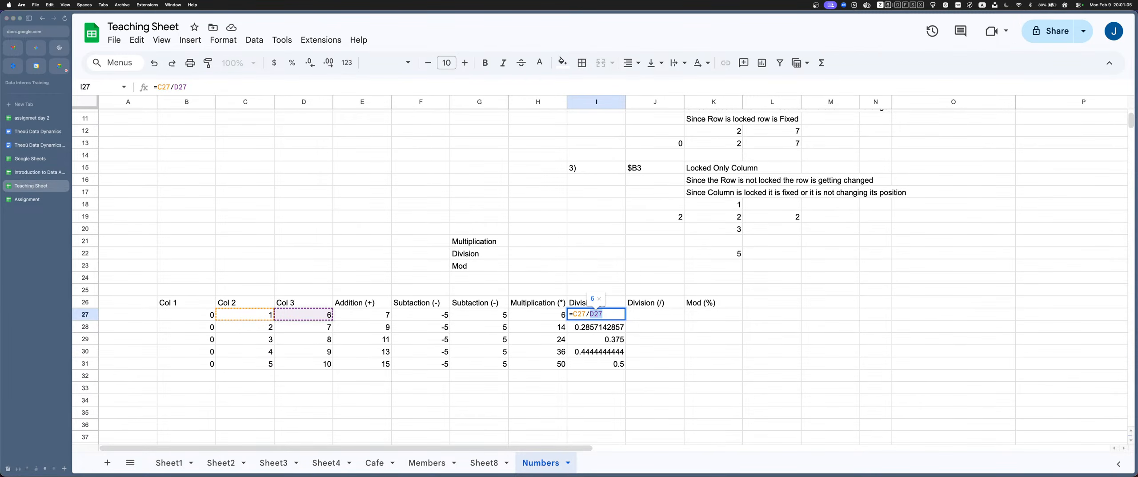
key("Escape")
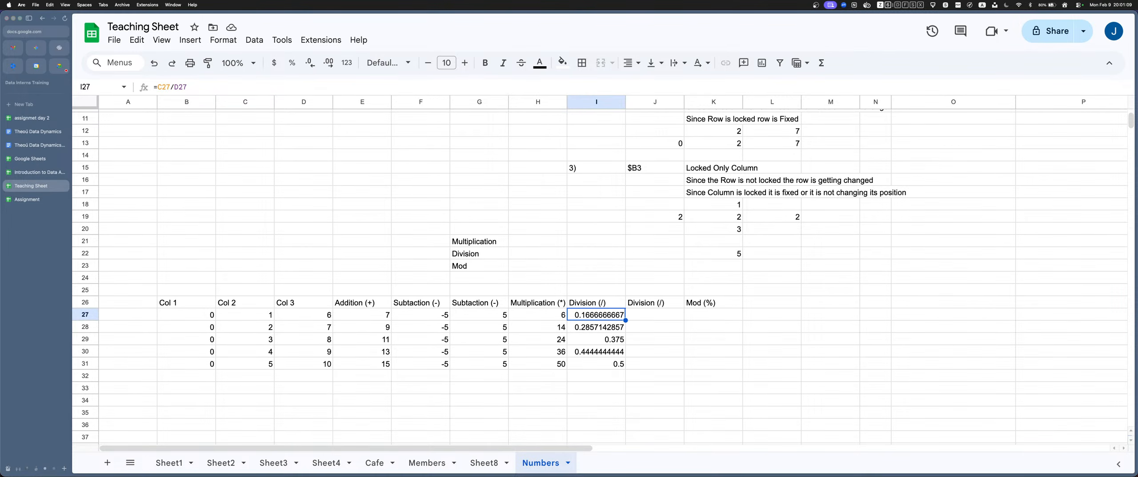
Reduce the division results in I27:I31 to two decimal places
key("shift+Down")
key("shift+Down")
key("shift+Down")
key("shift+Down")
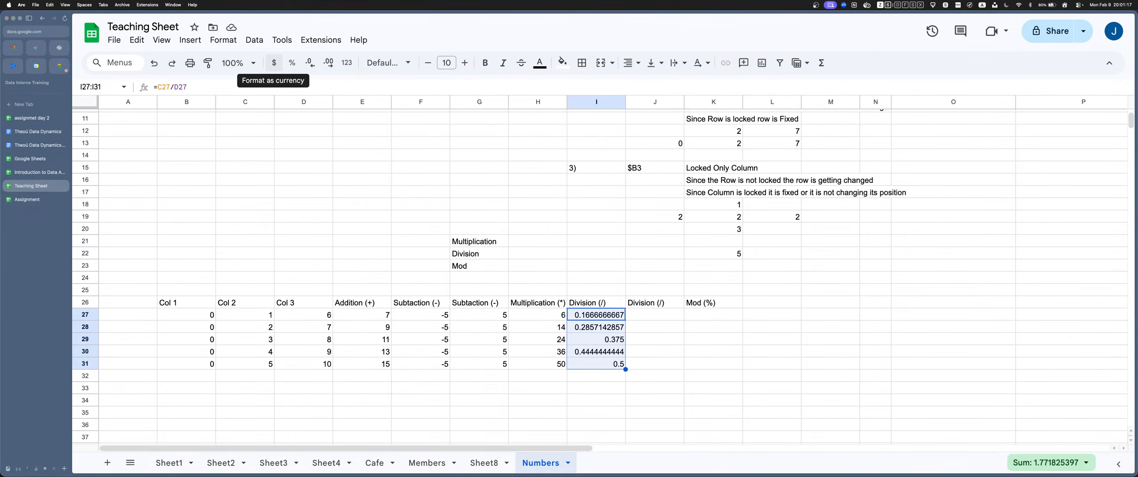
left_click(310, 63)
left_click(310, 63)
left_click(310, 62)
left_click(309, 63)
left_click(310, 62)
left_click(310, 63)
left_click(310, 63)
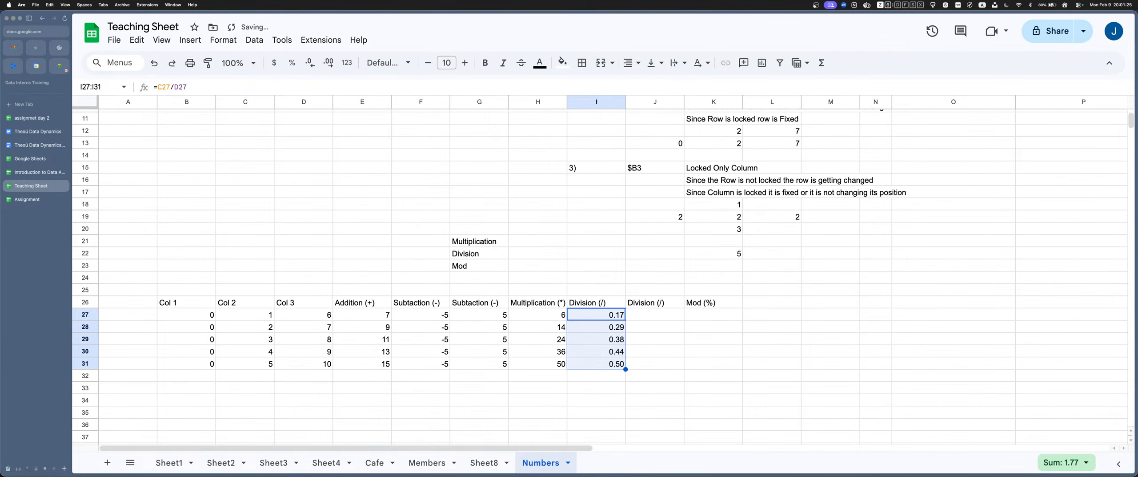
Review the operands of the division formula in I27 and copy the full formula text =C27/D27
left_click(596, 315)
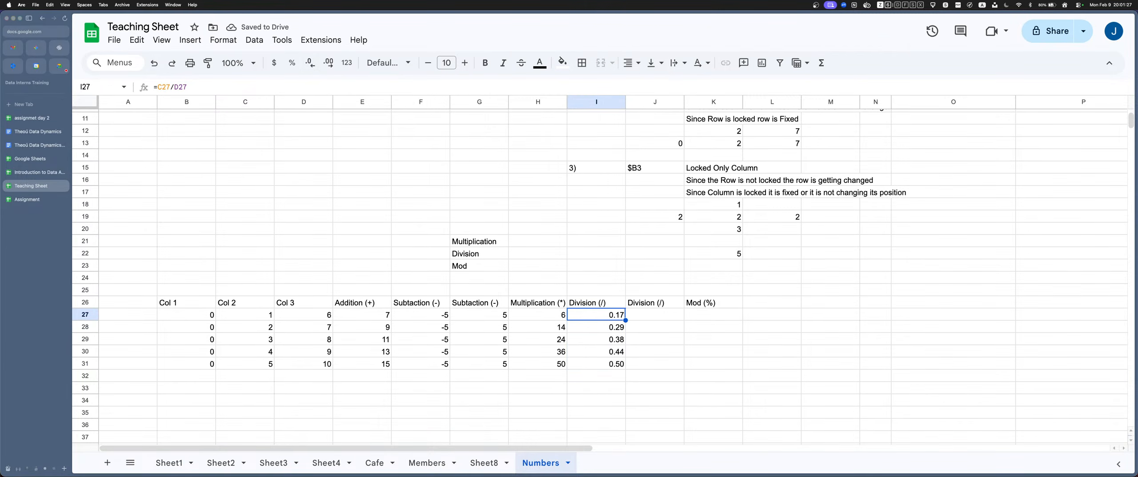
double_click(586, 314)
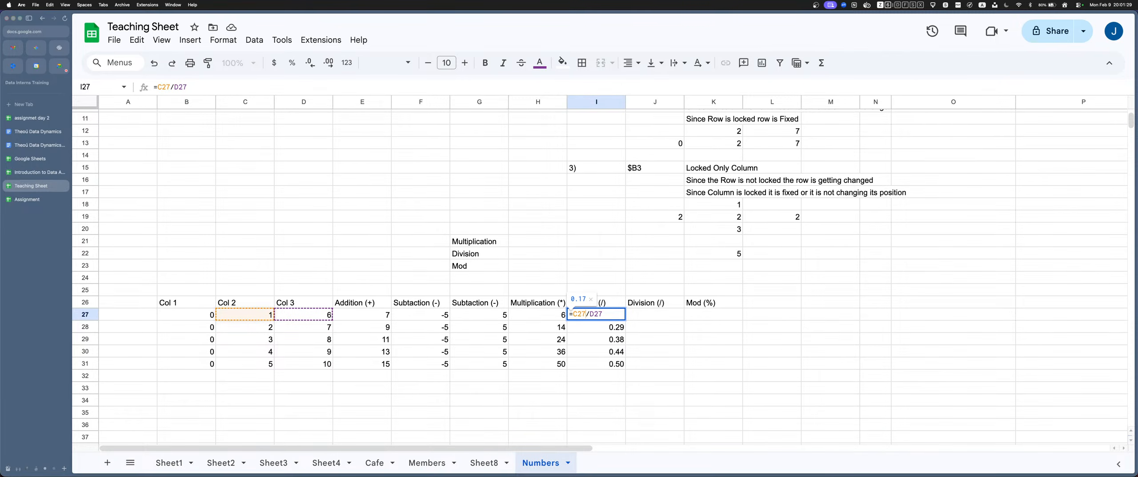
key("Right")
key("Right")
key("Right")
key("Right")
key("Right")
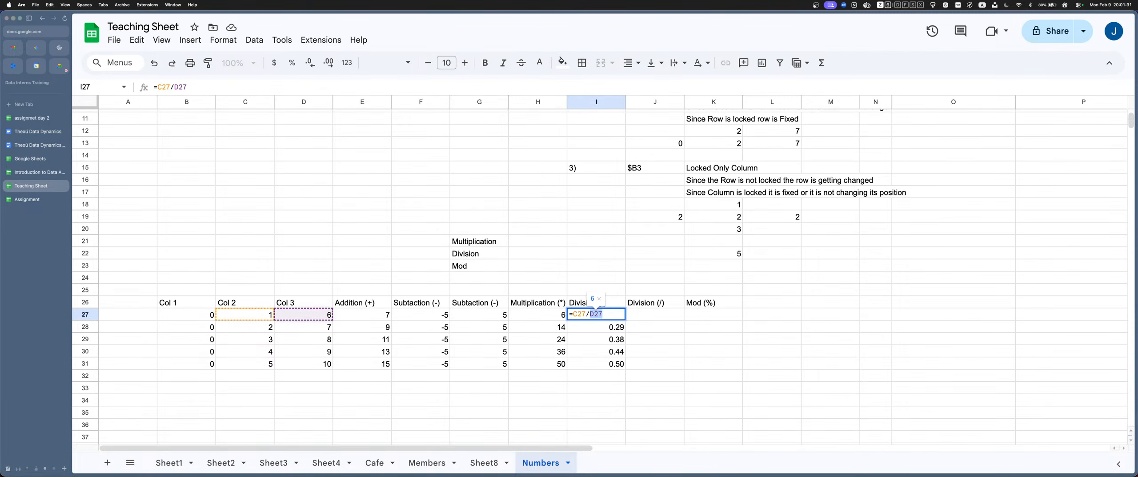
key("Escape")
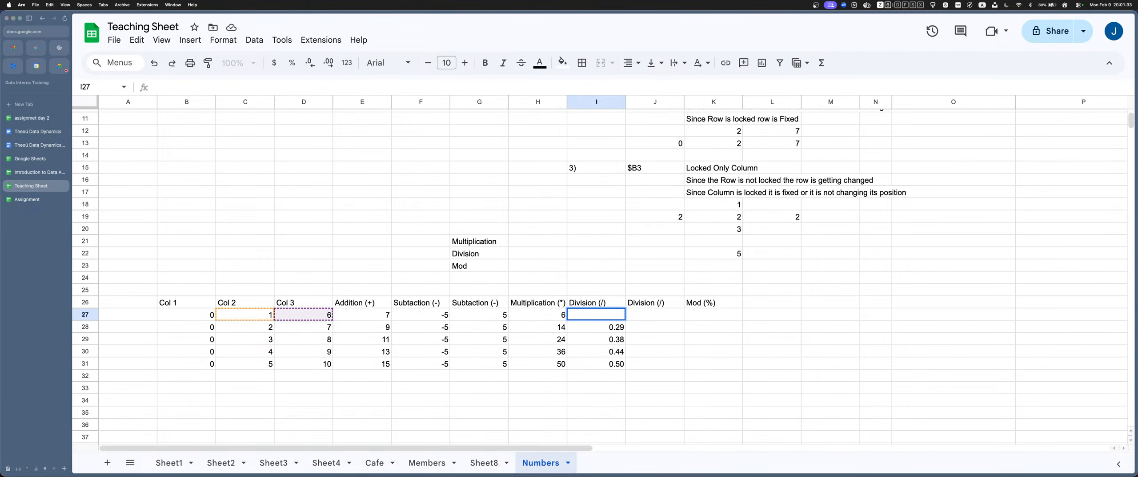
key("Return")
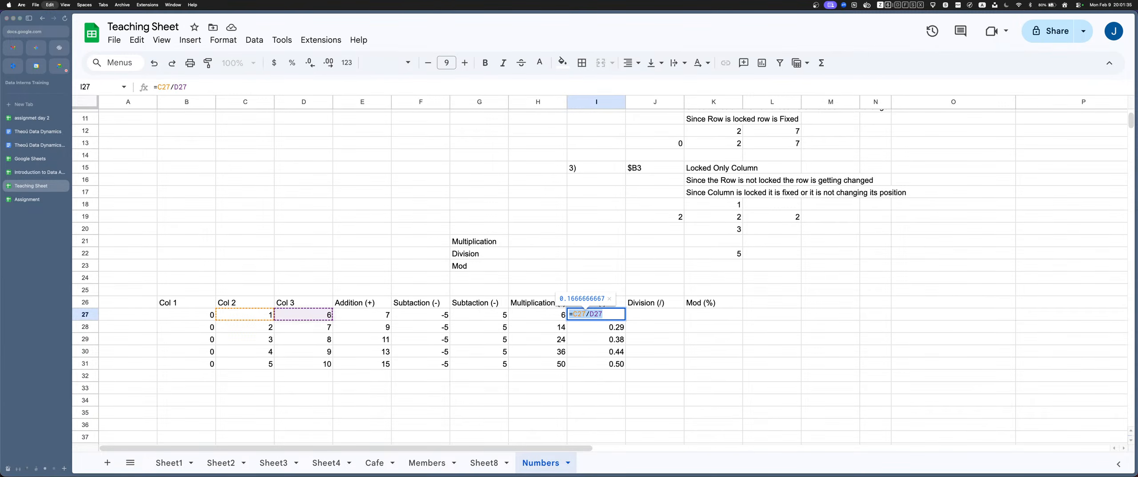
key("Return")
Build the reversed division formula =D27/C27 in J27 from the copied formula text
key("Up")
key("Right")
key("Return")
type("=C27/D27")
key("Left")
key("Left")
key("Left")
key("shift+Left")
key("BackSpace")
key("BackSpace")
key("BackSpace")
key("BackSpace")
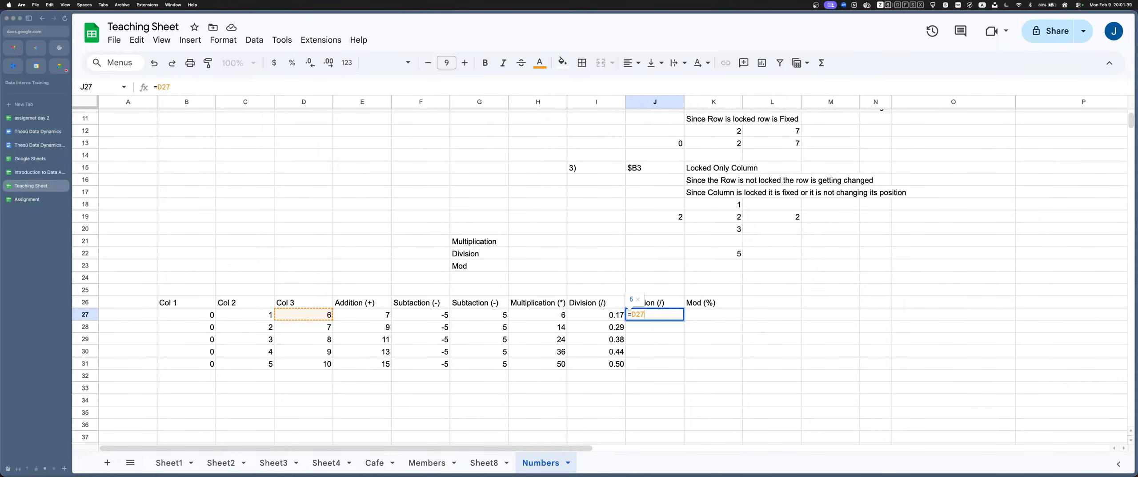
type("/C27")
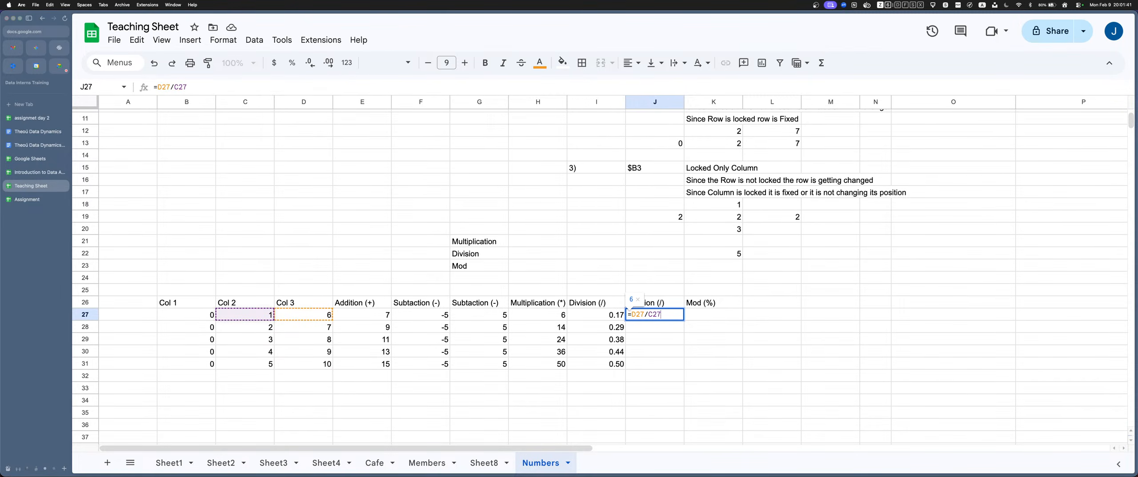
Confirm the reversed division formula in J27 and copy it down through J31
key("Return")
key("Up")
key("super+c")
key("Left")
key("Down")
key("Down")
key("Down")
key("Down")
key("Right")
key("shift+Up")
key("shift+Up")
key("shift+Up")
key("shift+Up")
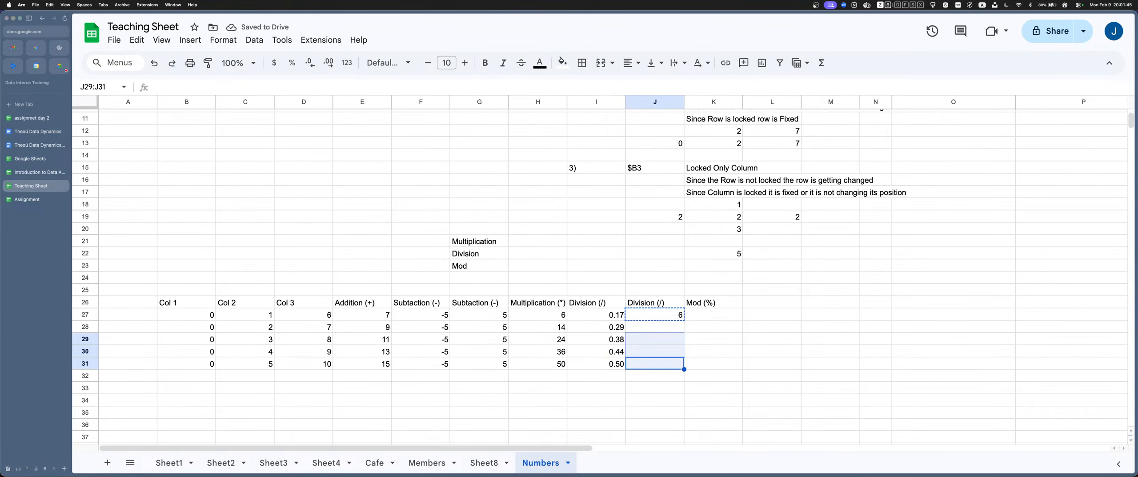
key("super+v")
Examine the cell references in the copied division formulas from J28 to J30 without changing them
key("super+Up")
key("Down")
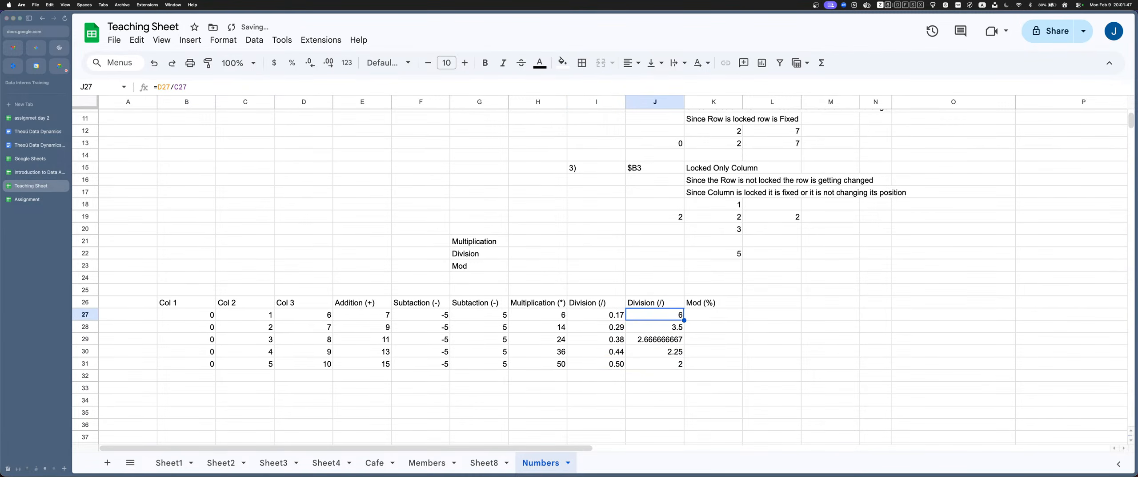
key("Return")
key("Return")
key("Return")
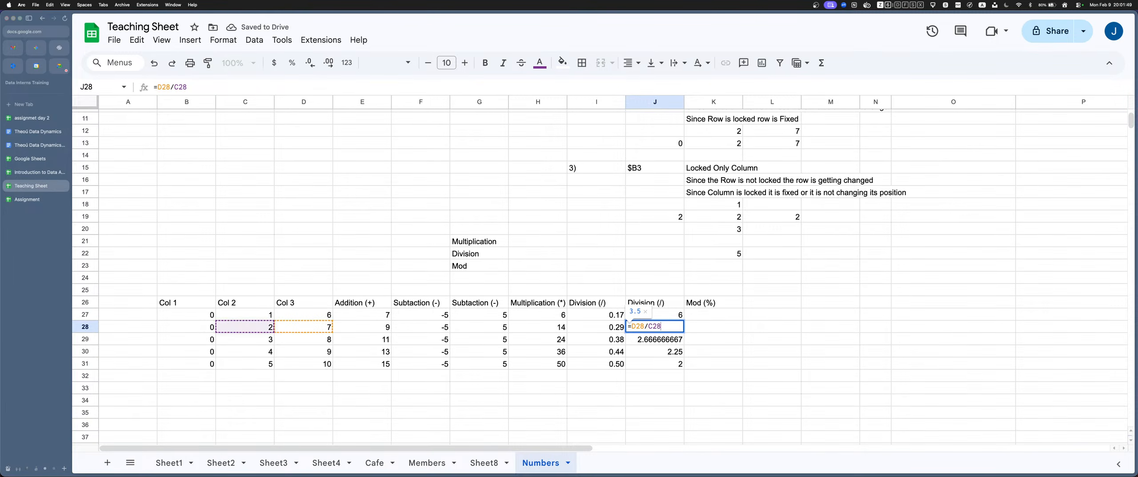
key("shift+Left")
key("shift+Left")
key("shift+Left")
key("Return")
type("\\")
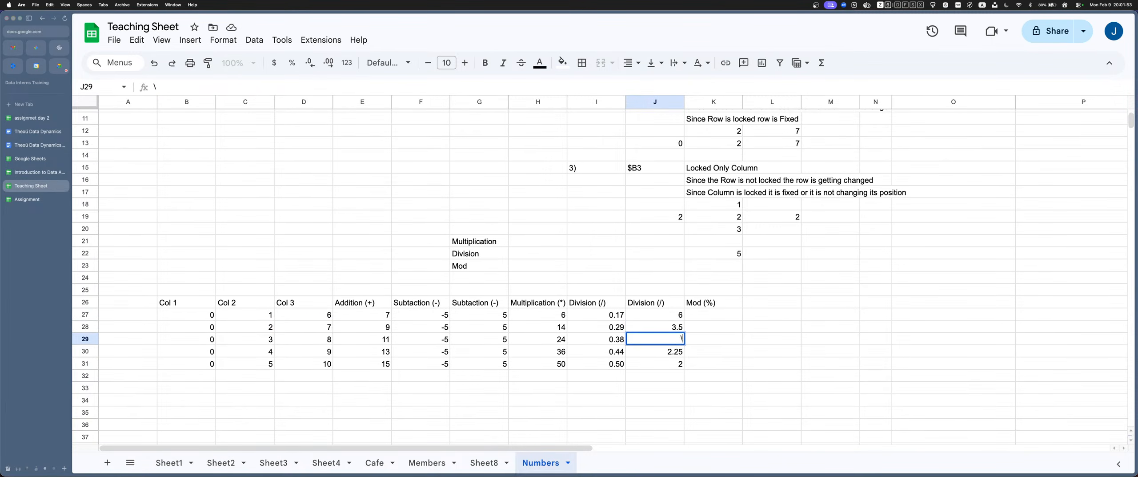
key("Escape")
key("Up")
key("Return")
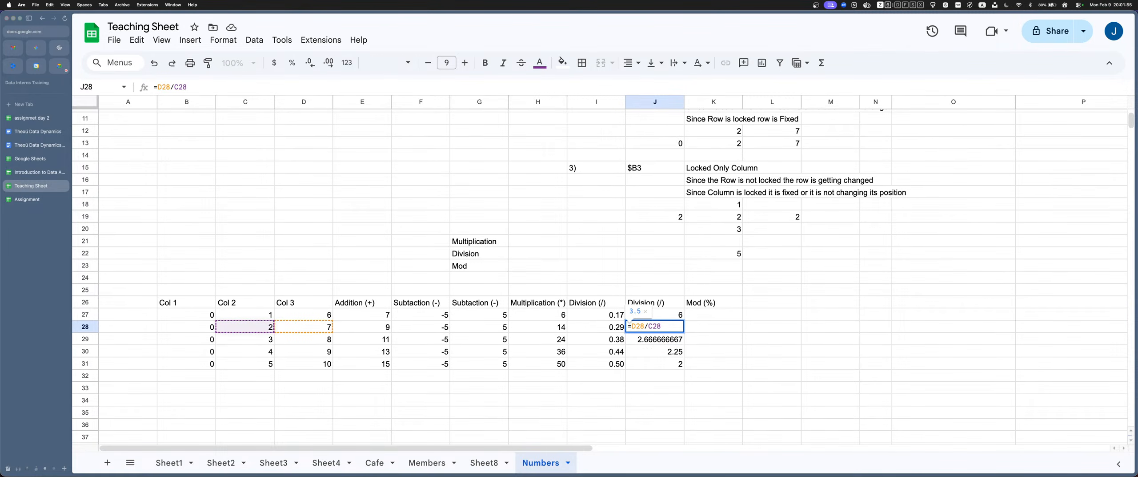
key("Return")
key("Return")
key("Return")
key("Return")
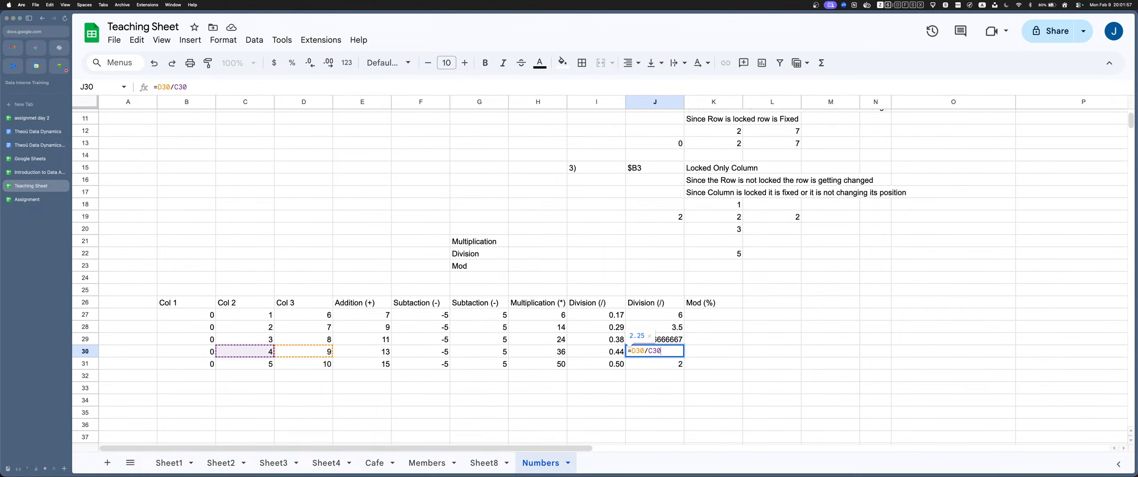
key("Return")
Reduce the division result in J29 to two decimal places
key("Up")
key("Up")
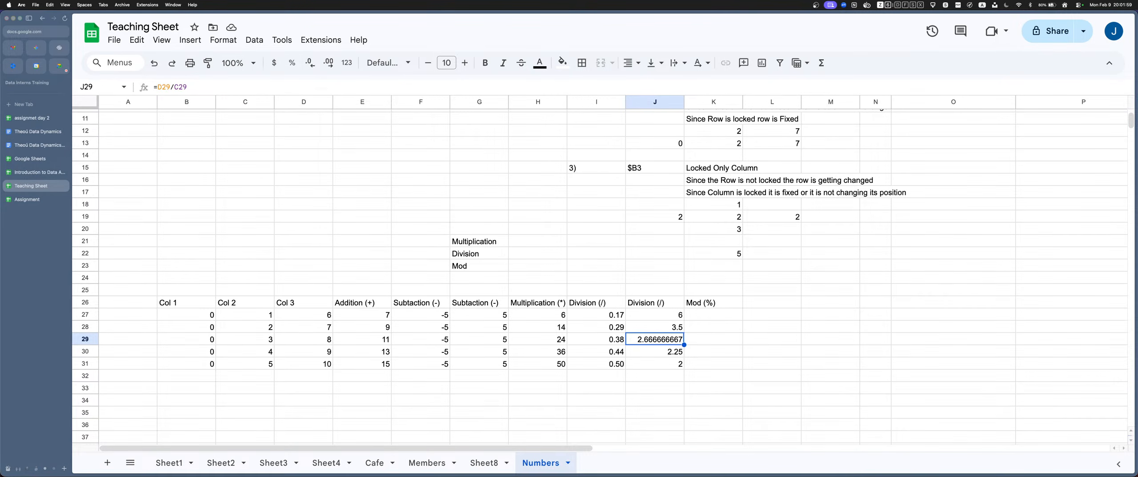
left_click(309, 62)
left_click(310, 62)
left_click(310, 62)
left_click(310, 63)
left_click(310, 62)
left_click(310, 63)
left_click(310, 63)
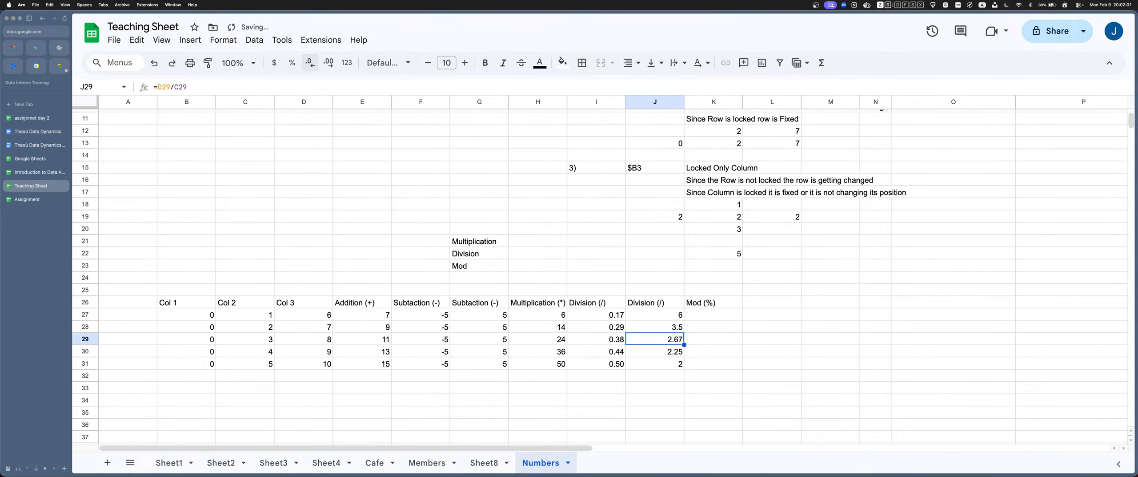
Copy the Mod (%) header from K26 into L26
left_click(713, 314)
key("Left")
key("Right")
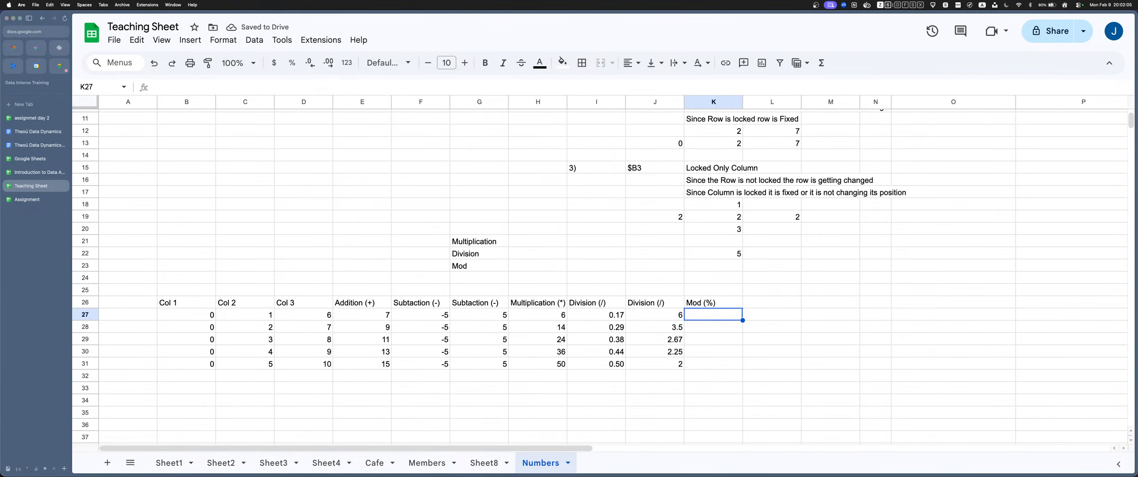
key("Up")
key("ctrl+c")
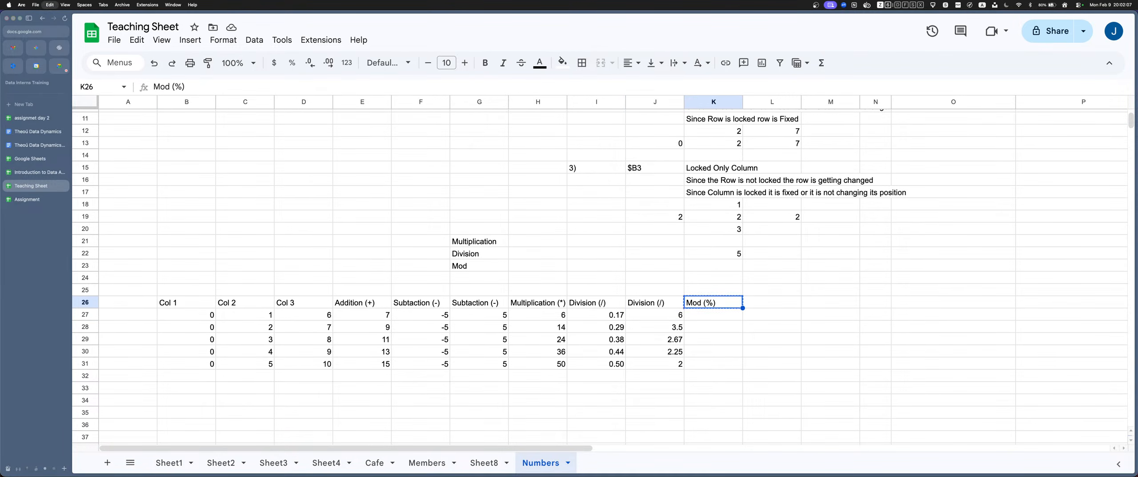
key("Right")
key("ctrl+v")
key("Left")
key("Down")
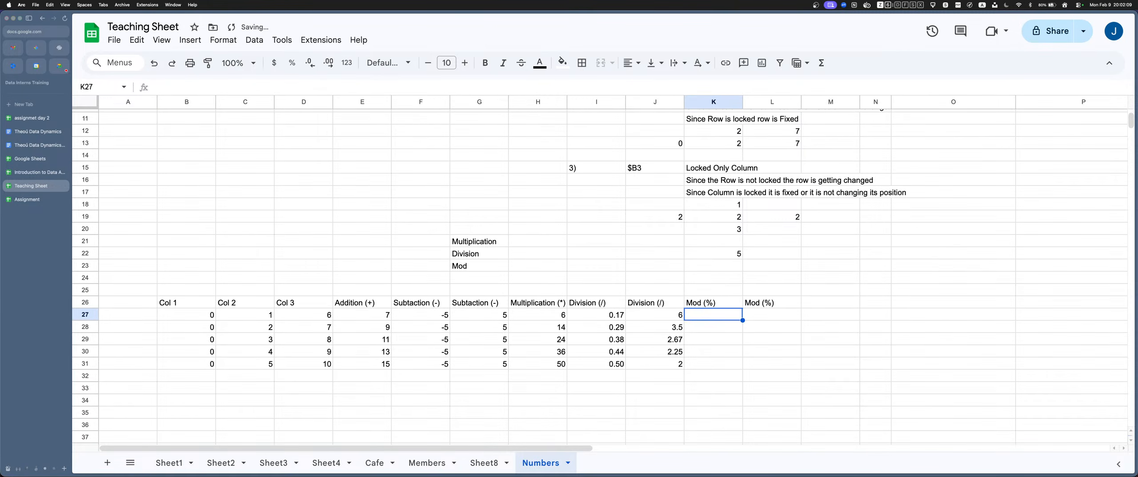
Copy the full formula text =D27/C27 from J27
key("Left")
key("Return")
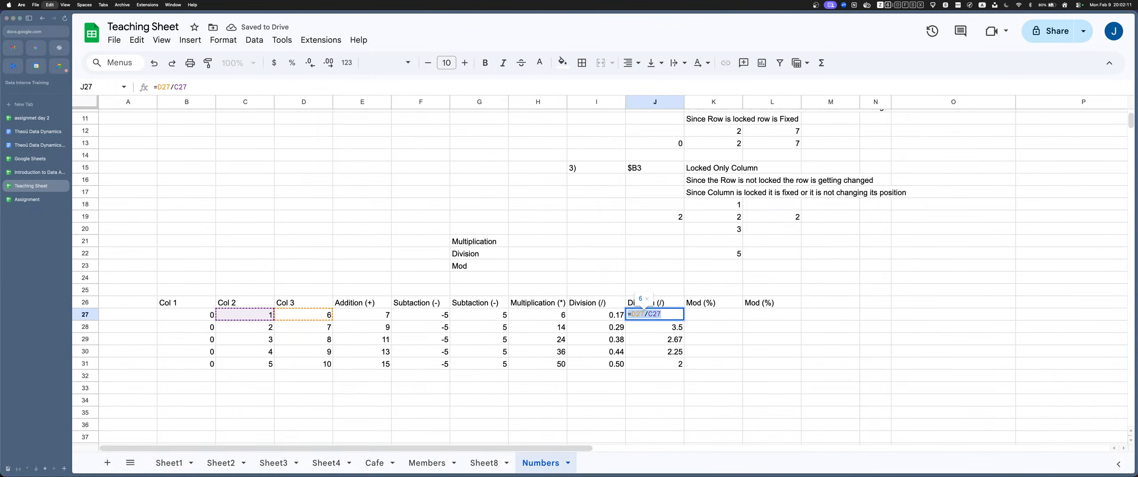
key("super+c")
key("Escape")
Enter the mod formula =D27%C27 in K27 from the copied text, replacing the slash with %, and reopen it for editing
key("Right")
key("Return")
key("super+v")
key("Left")
key("Left")
key("Left")
key("Left")
key("shift+Right")
type("%")
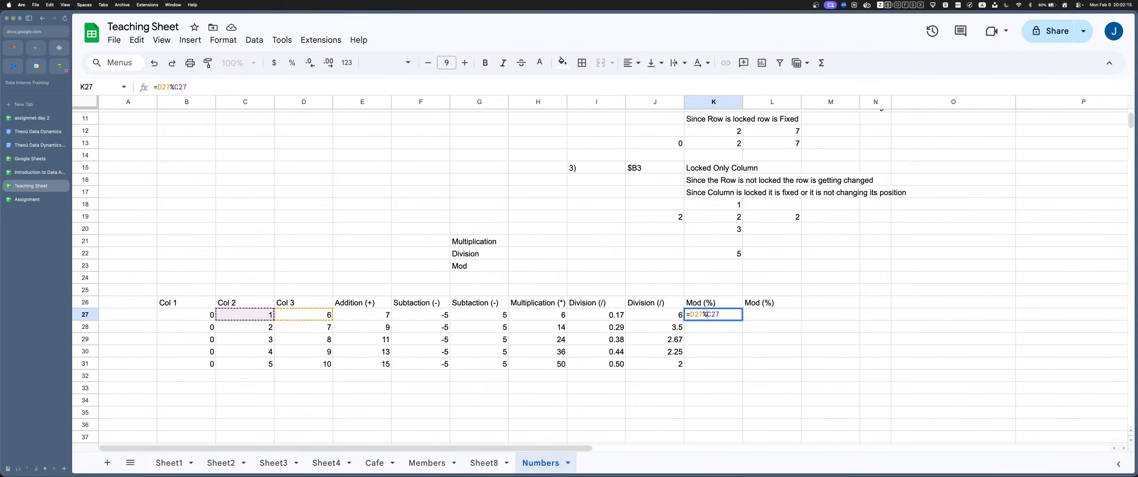
key("Return")
key("Up")
key("Return")
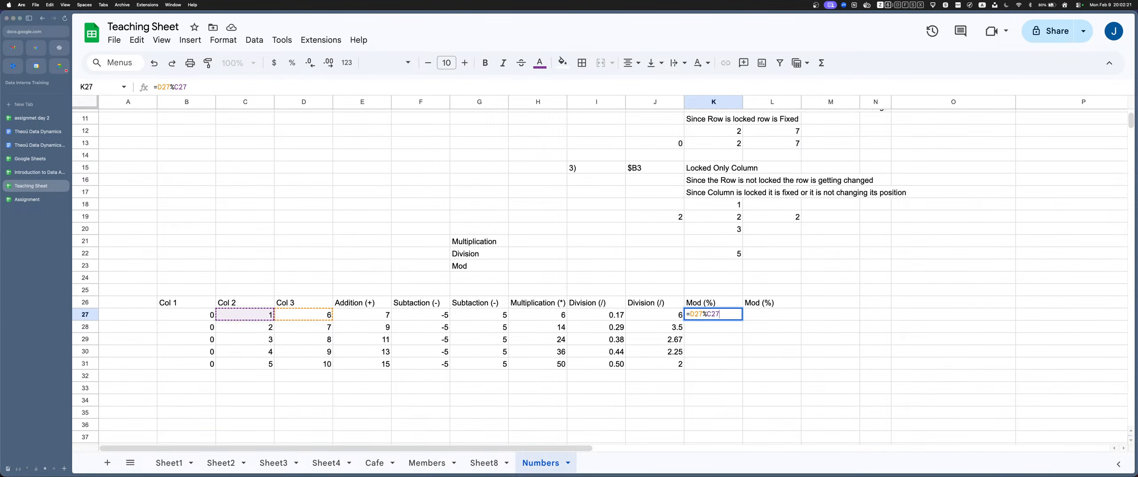
Commit the mod formula in K27 and copy it down through K31
key("Return")
key("Up")
key("super+c")
key("Left")
key("Down")
key("Down")
key("Down")
key("Down")
key("Right")
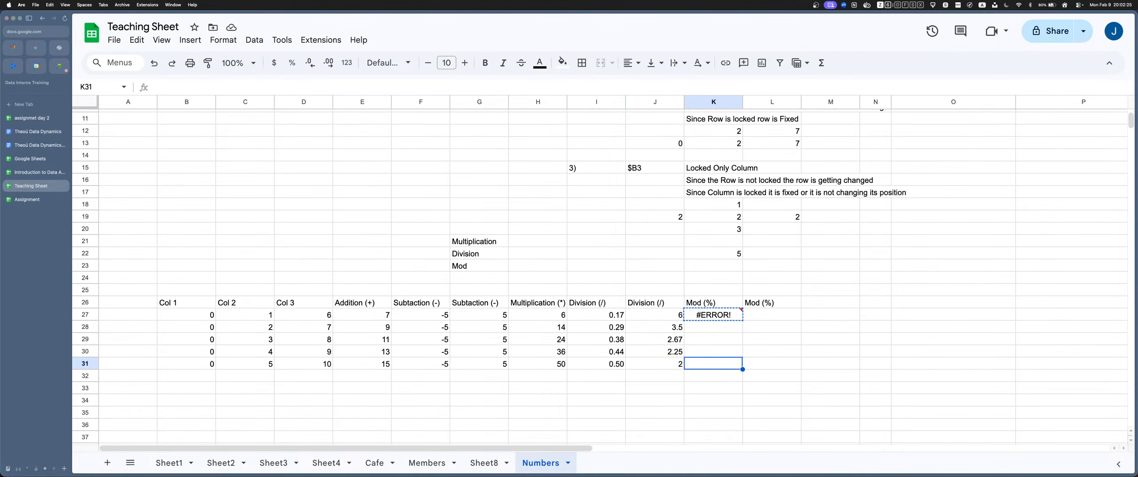
key("super+Up")
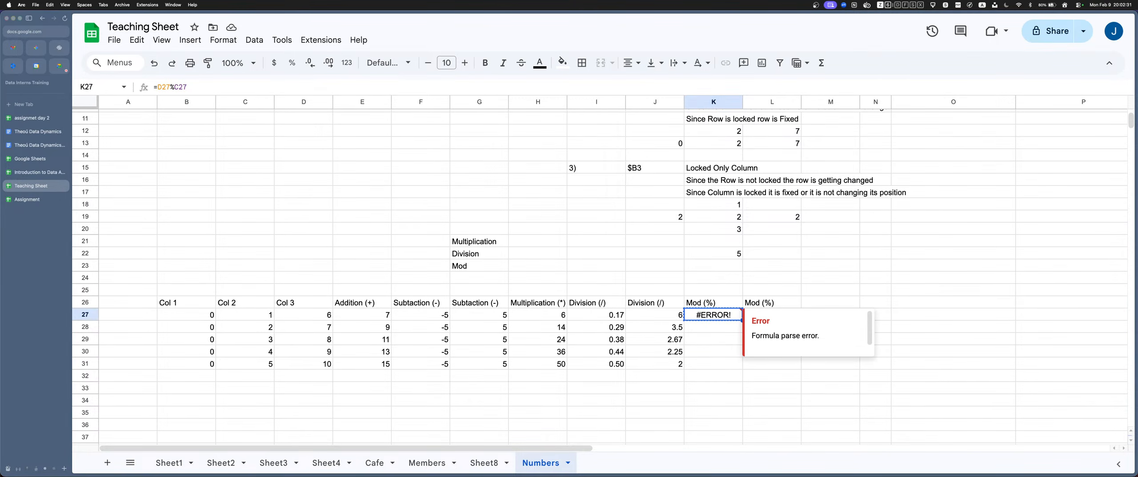
key("Left")
key("super+Down")
key("Right")
key("shift+Up")
key("shift+Up")
key("shift+Up")
key("shift+Up")
key("super+v")
key("Up")
key("Up")
key("Up")
key("Up")
key("Up")
key("Down")
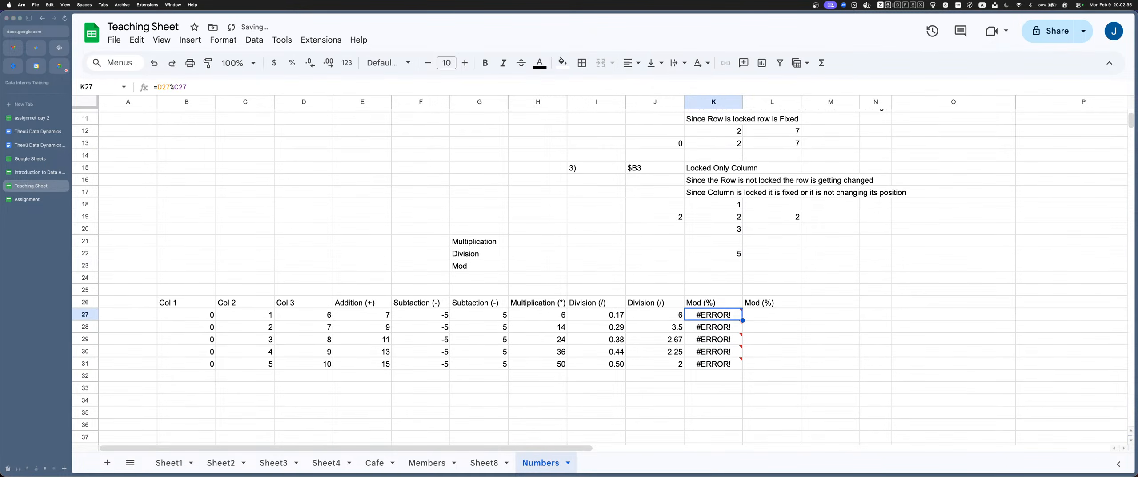
Copy the full formula text =D27%C27 from K27 and paste it into L27
key("Return")
key("super+a")
key("super+c")
key("Return")
key("Up")
key("Right")
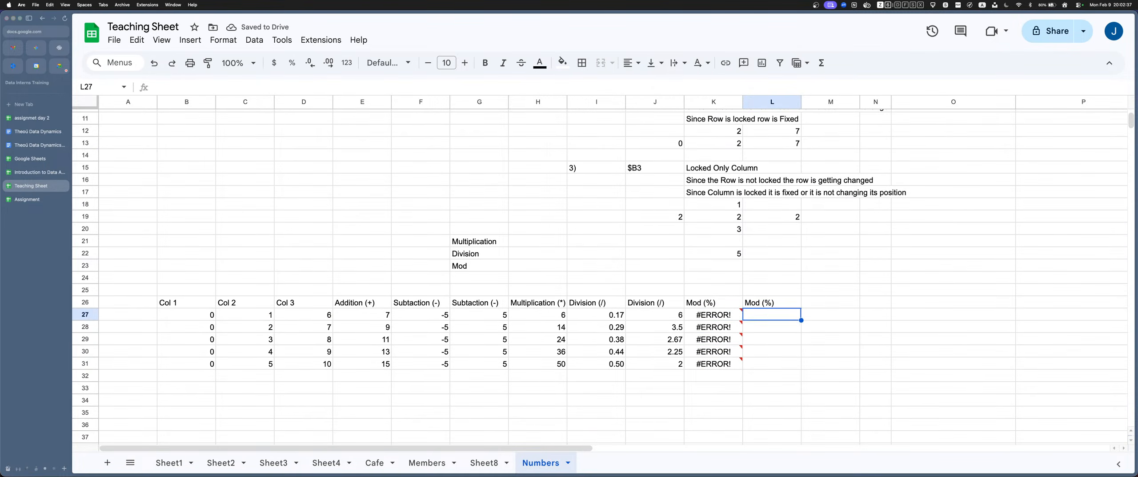
key("Return")
key("super+v")
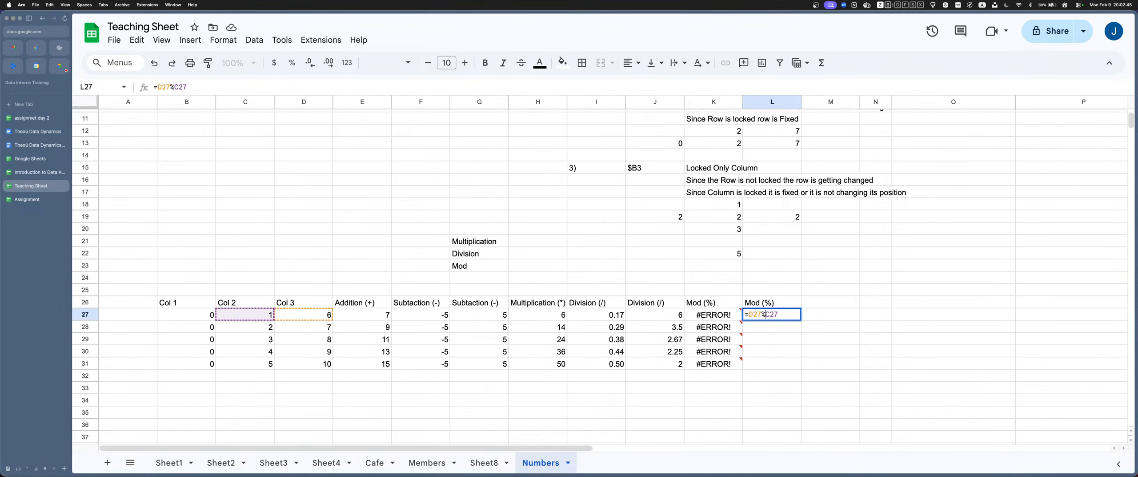
Swap the operands in L27 so the mod formula reads =C27%D27, and commit it
left_click(762, 313)
key("Right")
key("shift+Left")
key("shift+Left")
key("shift+Left")
key("shift+Left")
key("BackSpace")
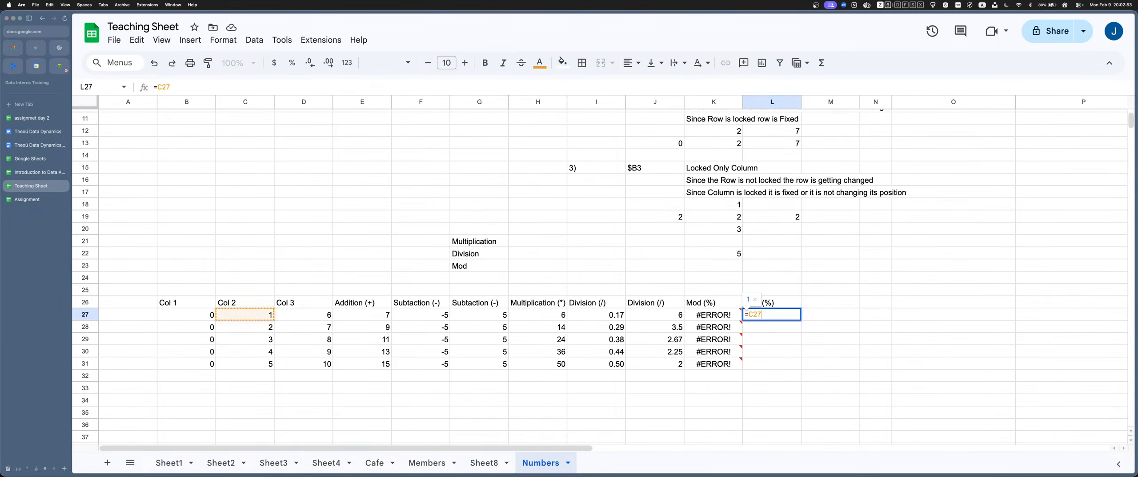
type("%D27")
key("Return")
key("Up")
key("Return")
key("Return")
key("Up")
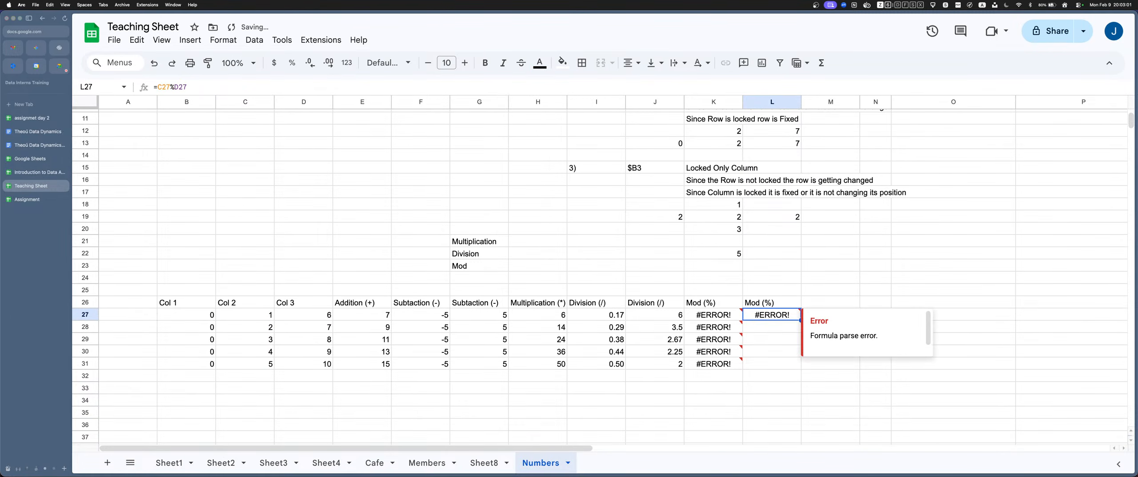
key("Return")
key("Return")
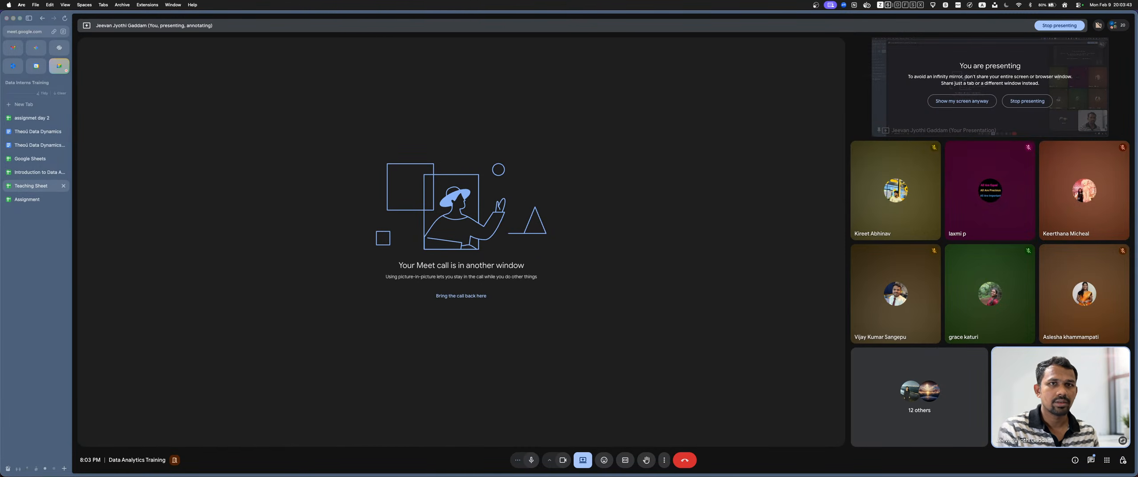
Return to the Teaching Sheet and inspect the MOD formula in M27
left_click(31, 185)
left_click(27, 199)
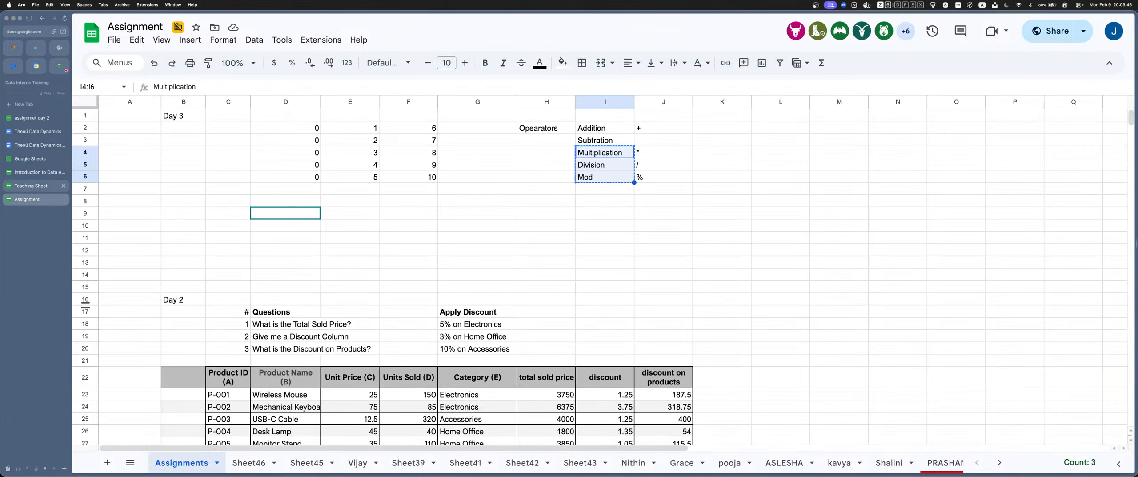
left_click(32, 185)
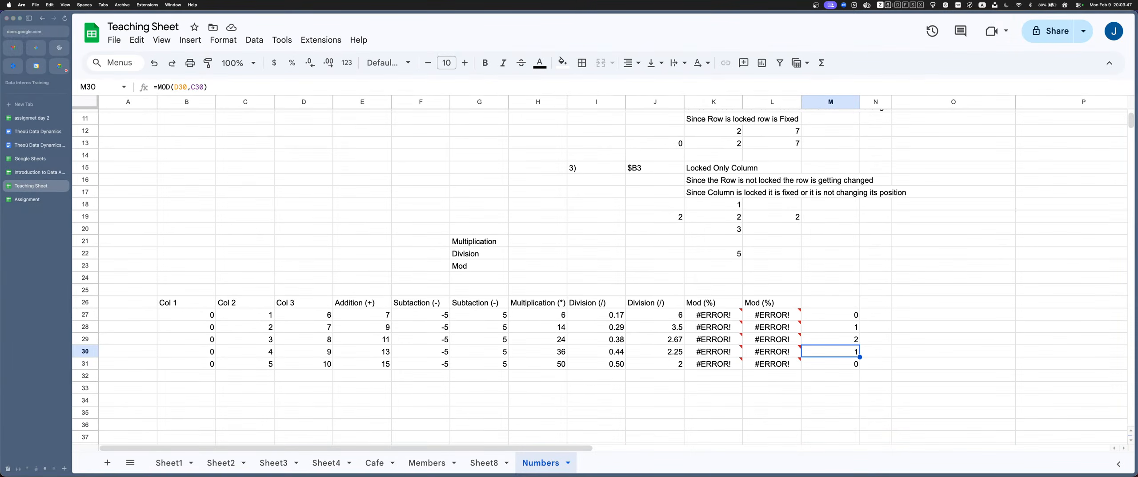
left_click(830, 314)
double_click(831, 314)
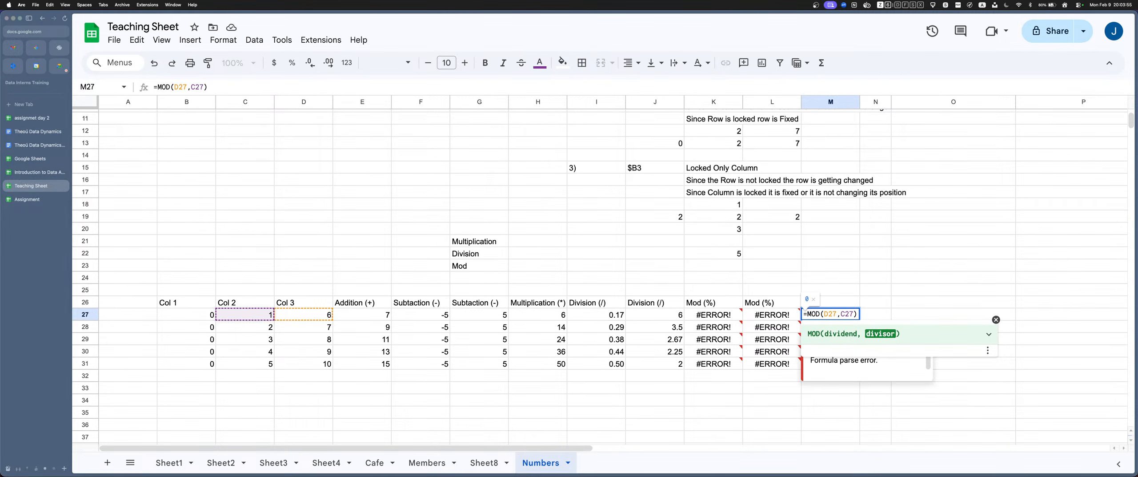
left_click(772, 388)
Examine the dividend and divisor arguments of the MOD formula in M29
left_click(831, 339)
key("Return")
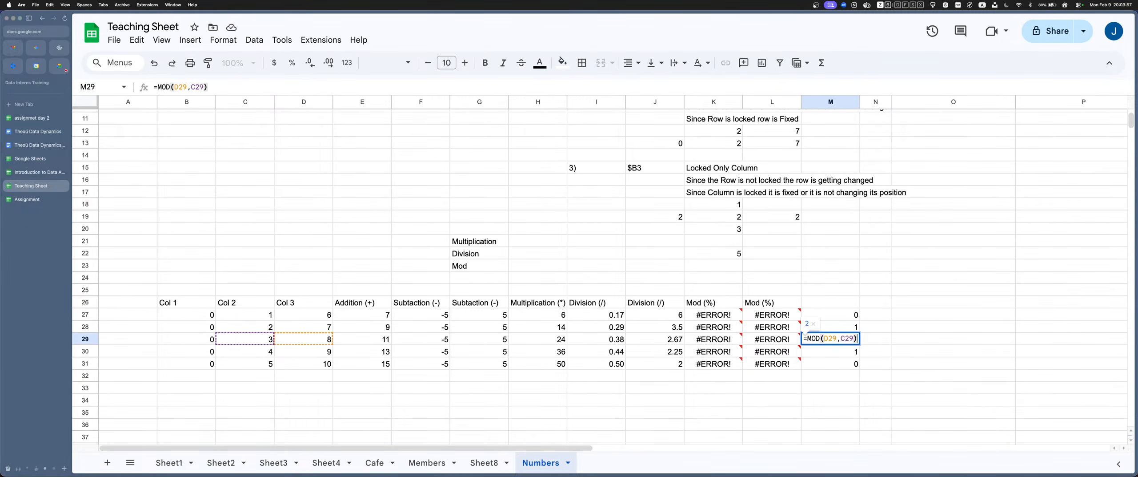
key("shift+Left")
key("shift+Left")
key("shift+Left")
key("Right")
key("Right")
key("shift+Right")
key("shift+Right")
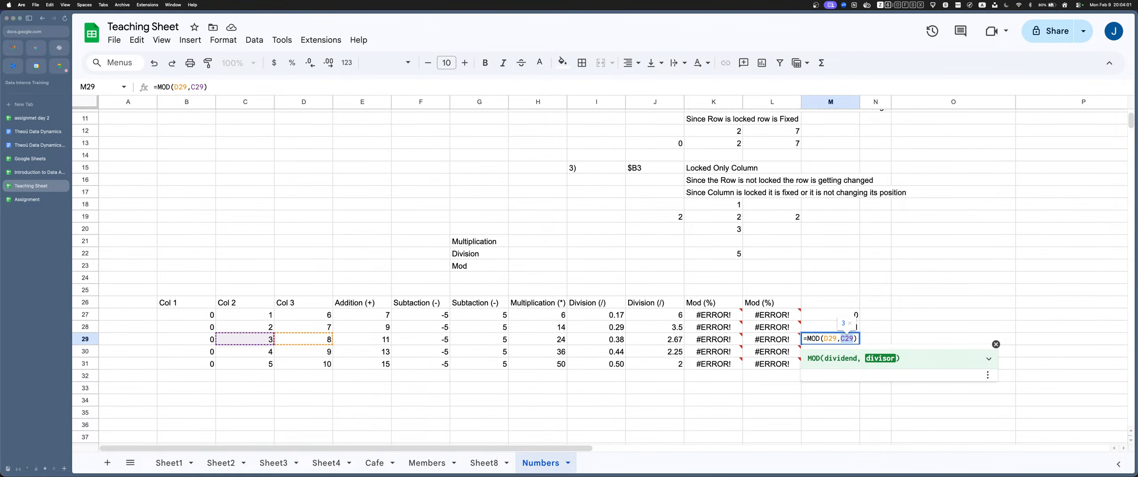
key("Return")
key("Up")
key("Return")
key("Left")
key("shift+Left")
key("shift+Left")
key("shift+Left")
key("shift+Left")
key("shift+Left")
key("shift+Left")
key("shift+Left")
key("Return")
key("Up")
key("Up")
key("Up")
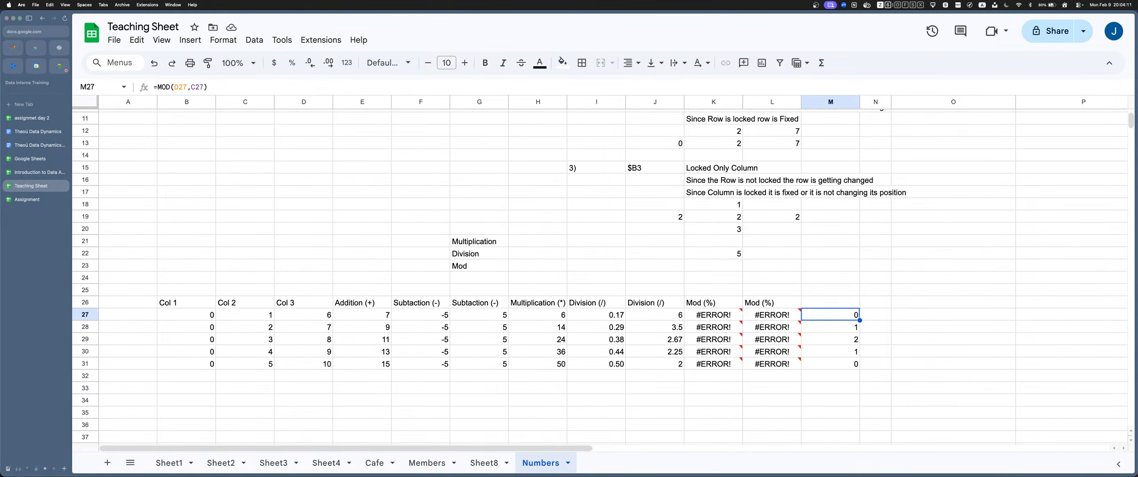
Highlight the MOD results in M27:M31 and compare them with the neighbouring operator columns
key("shift+Down")
key("shift+Down")
key("shift+Down")
key("shift+Down")
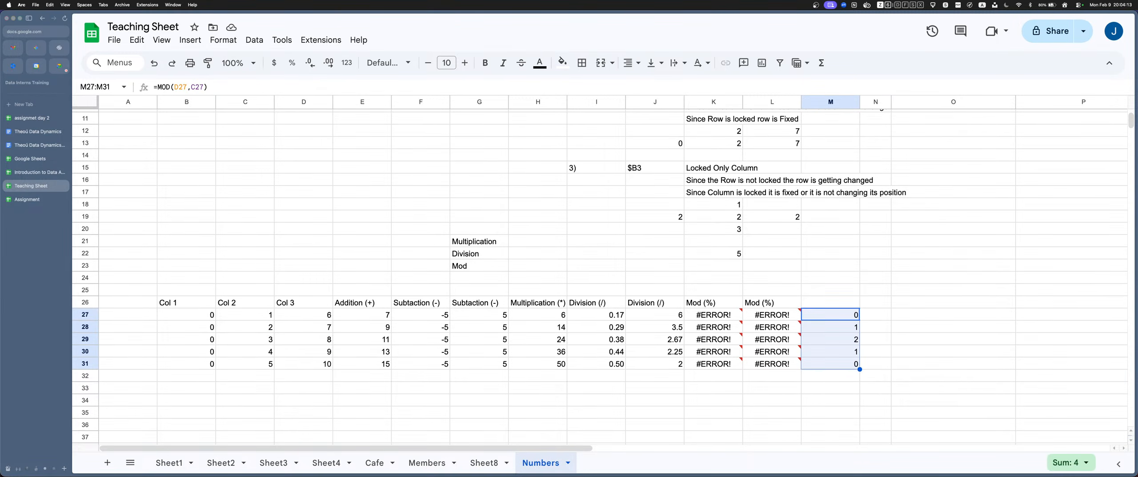
left_click_drag(303, 314, 714, 363)
left_click(876, 363)
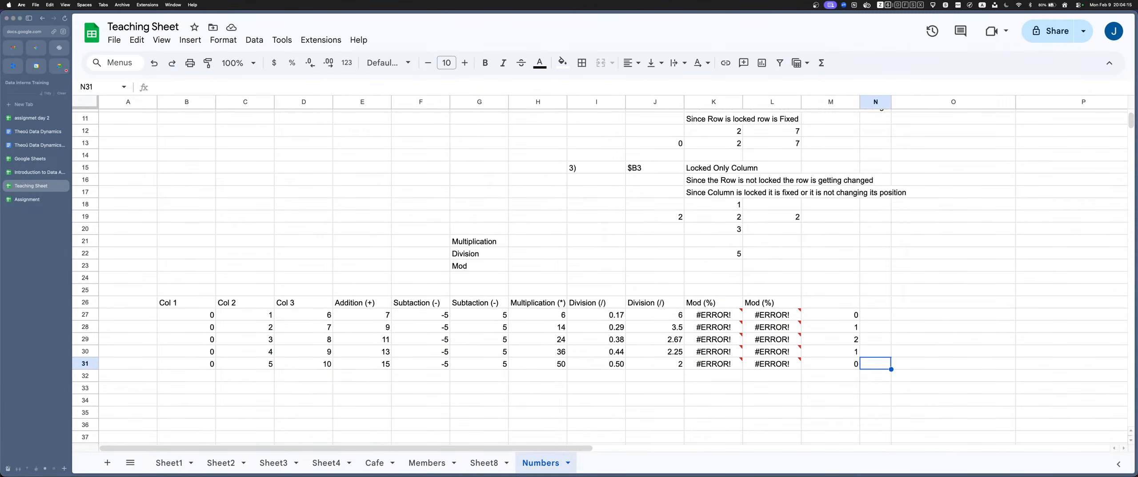
Switch to the Assignment spreadsheet, review the Day 3 operators list, and look at Sheet39 and the cricket statistics student sheet
left_click(31, 199)
left_click_drag(546, 176, 664, 188)
left_click(546, 238)
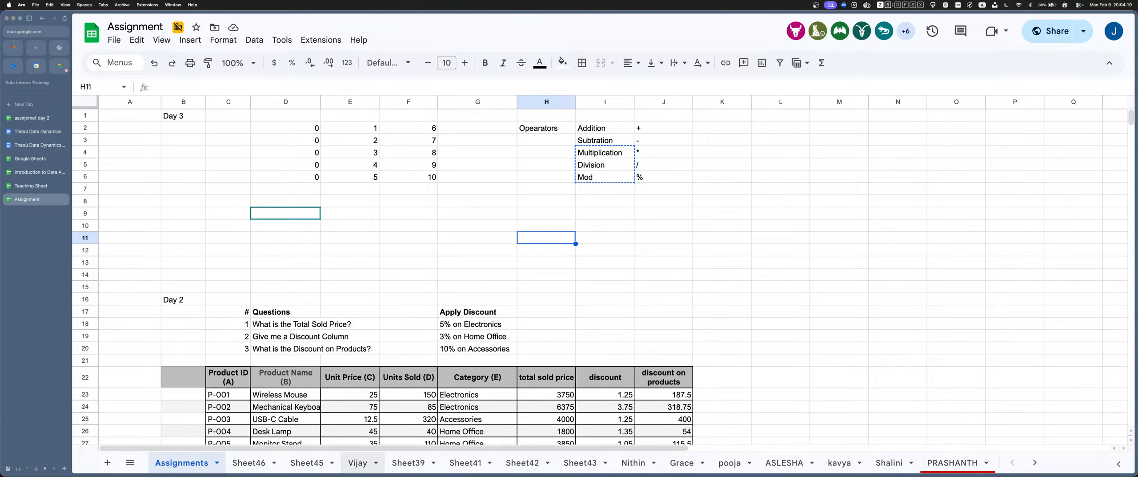
left_click(408, 462)
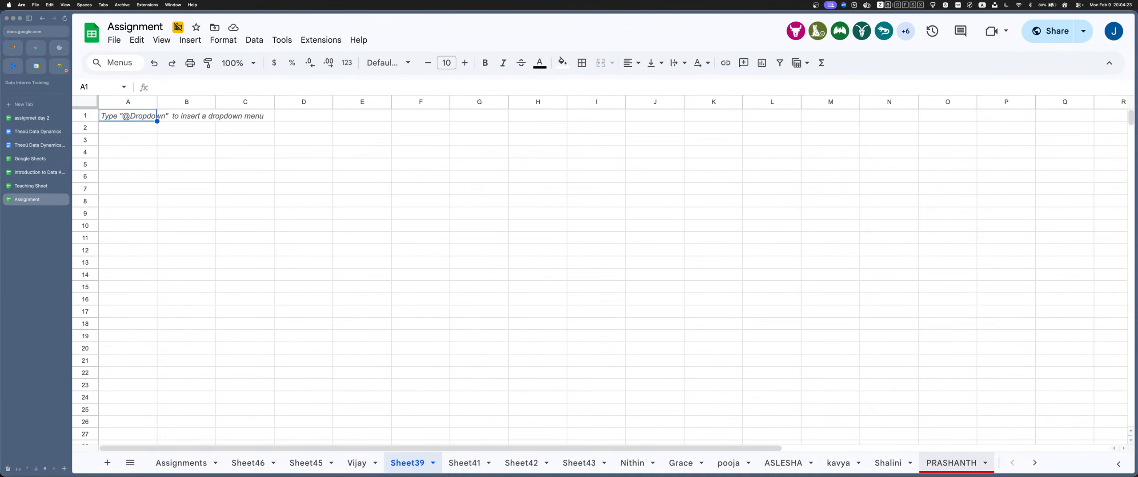
left_click(952, 463)
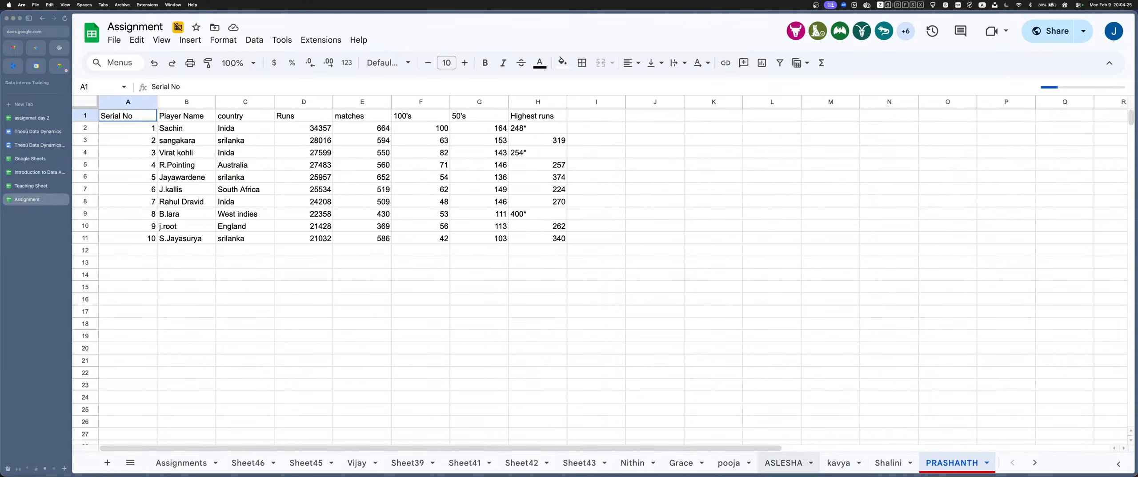
Open the student sheet with the flight schedule and review its flight and product discount tables
left_click(888, 462)
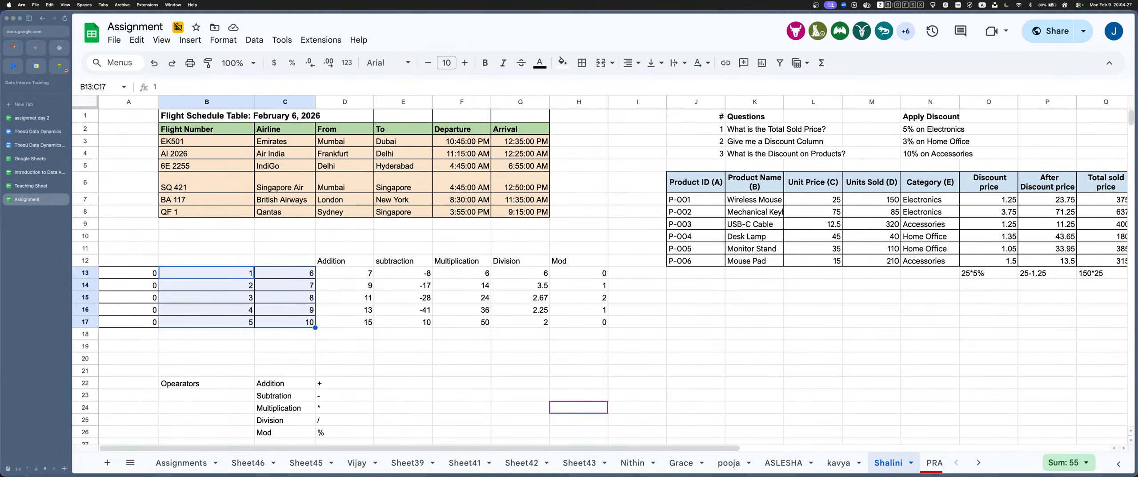
left_click_drag(207, 129, 576, 211)
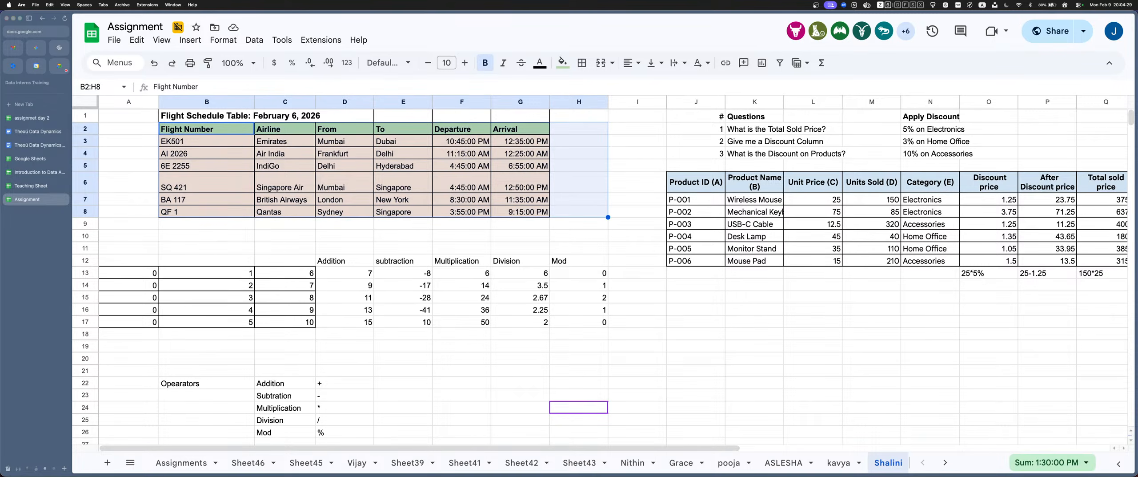
scroll(576, 211, "right", 10)
left_click_drag(272, 182, 740, 260)
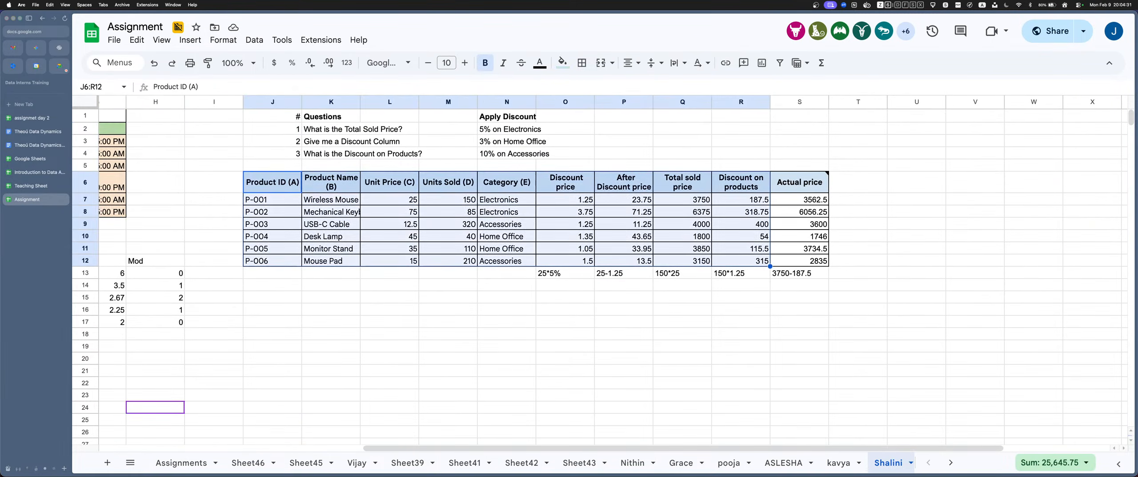
scroll(740, 261, "left", 4)
scroll(600, 267, "left", 4)
Review the student's arithmetic results table and the operators list below it
left_click_drag(129, 260, 638, 334)
left_click(402, 358)
scroll(403, 358, "down", 1)
left_click_drag(285, 382, 345, 430)
left_click(403, 406)
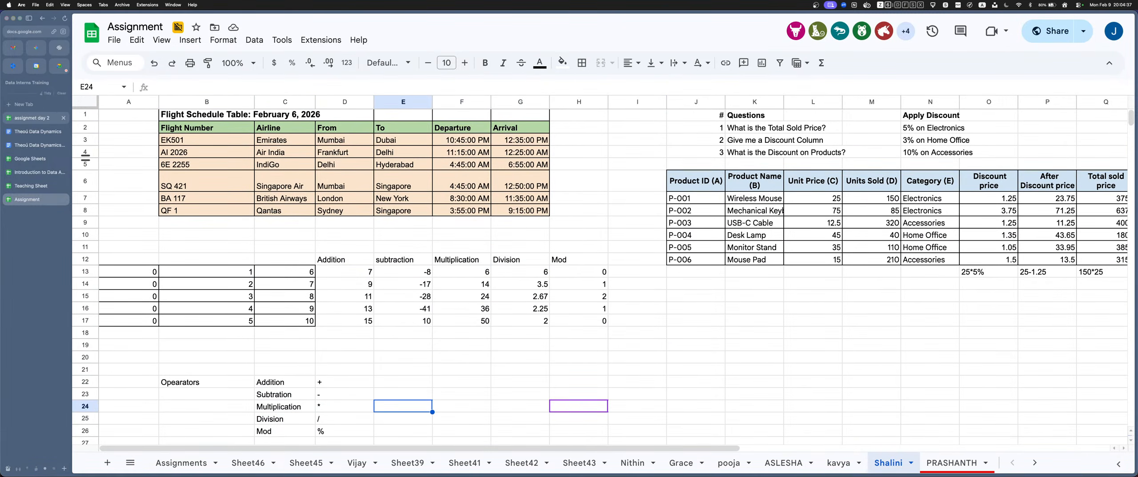
Open the Introduction to Data Analytics curriculum and go over the Day 2 topics in G23:G25 and the rows further down
left_click(33, 118)
left_click(36, 172)
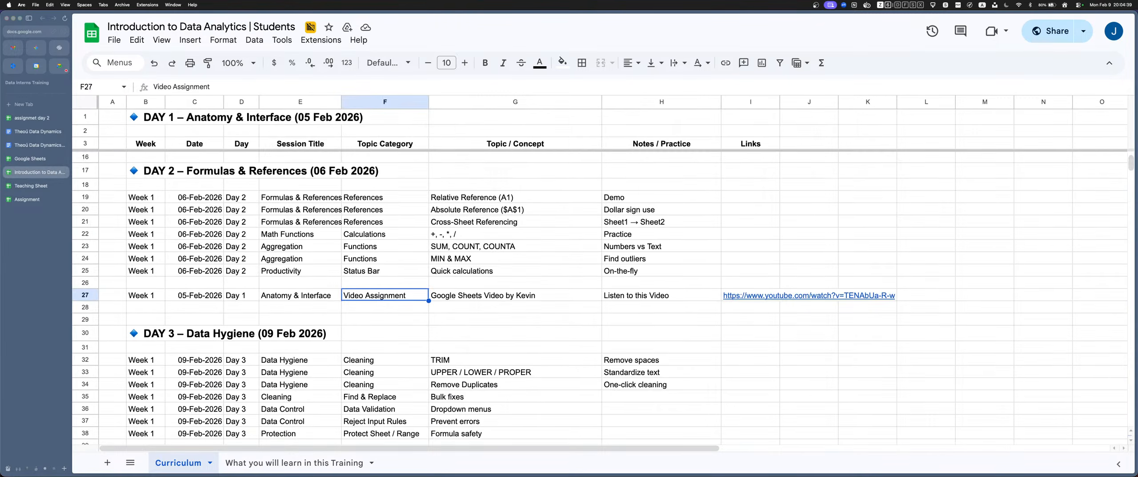
left_click_drag(514, 246, 515, 273)
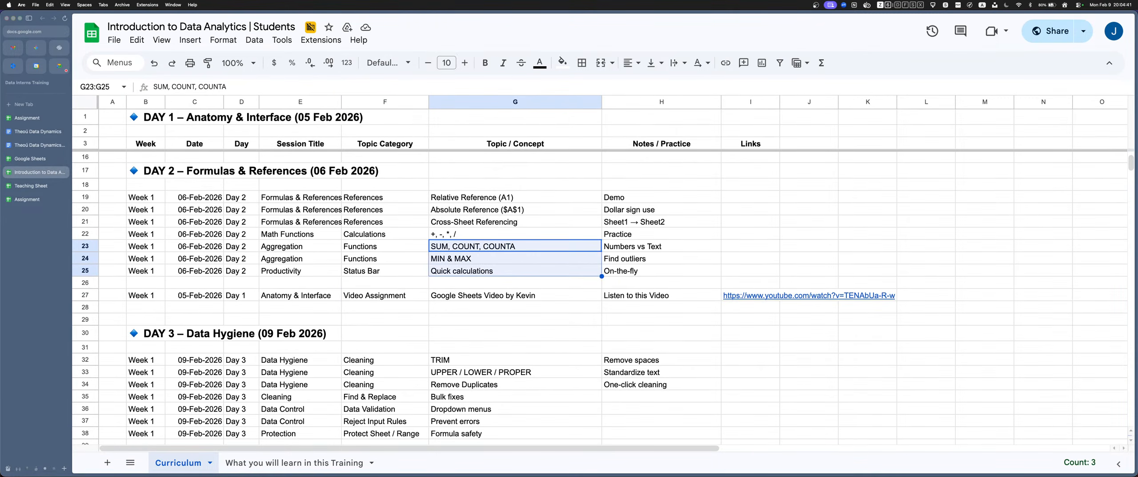
scroll(514, 272, "down", 1)
scroll(515, 273, "down", 3)
left_click_drag(400, 221, 480, 245)
left_click(489, 270)
left_click_drag(392, 221, 640, 257)
left_click(514, 245)
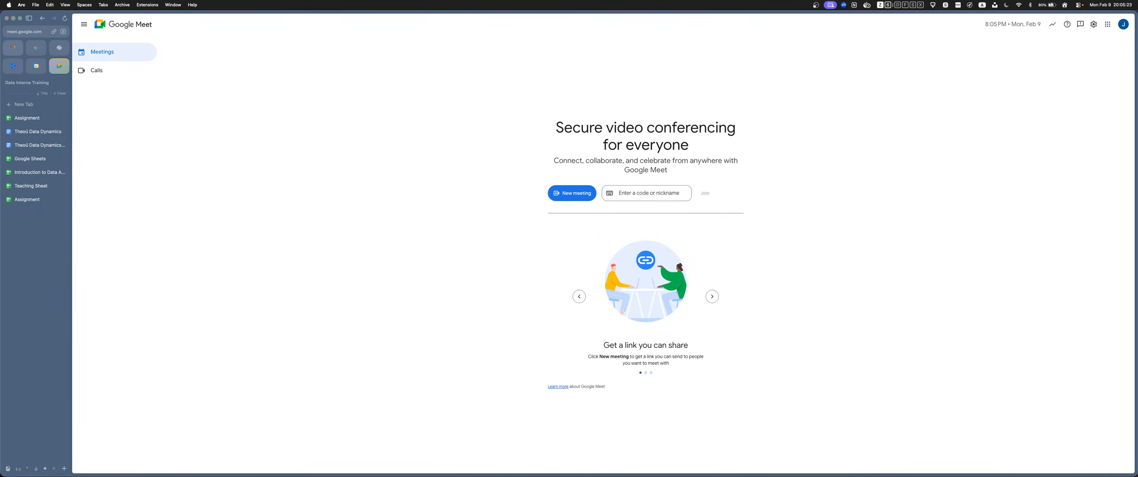
Rejoin the Data Analytics Training meeting from its February 9 event in Google Calendar and unmute the microphone
mouse_move(14, 48)
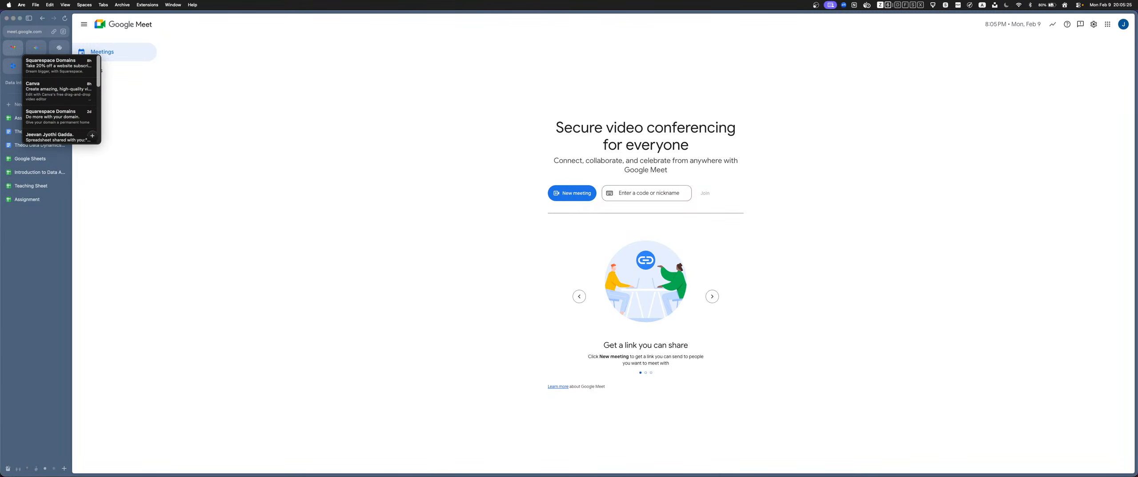
left_click(36, 66)
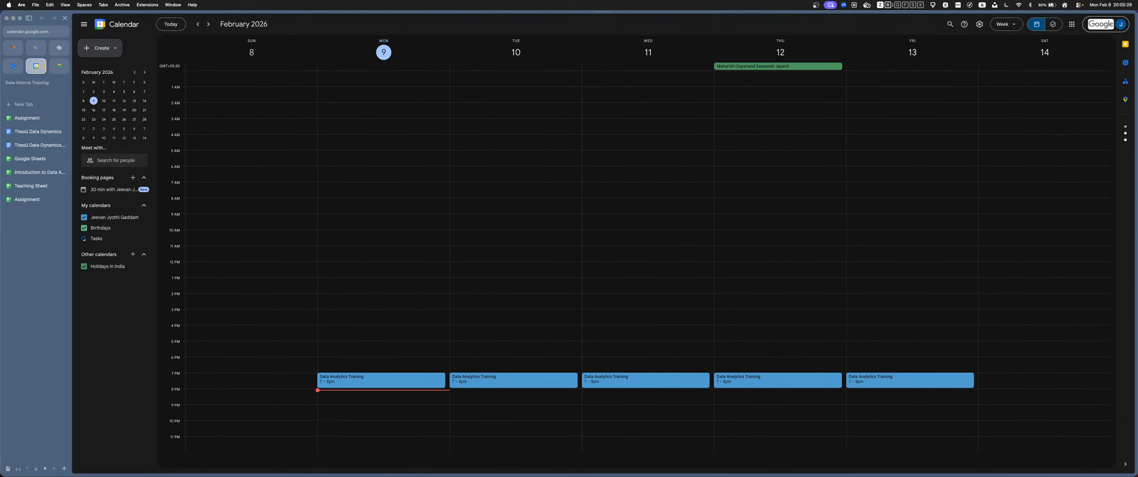
left_click(365, 380)
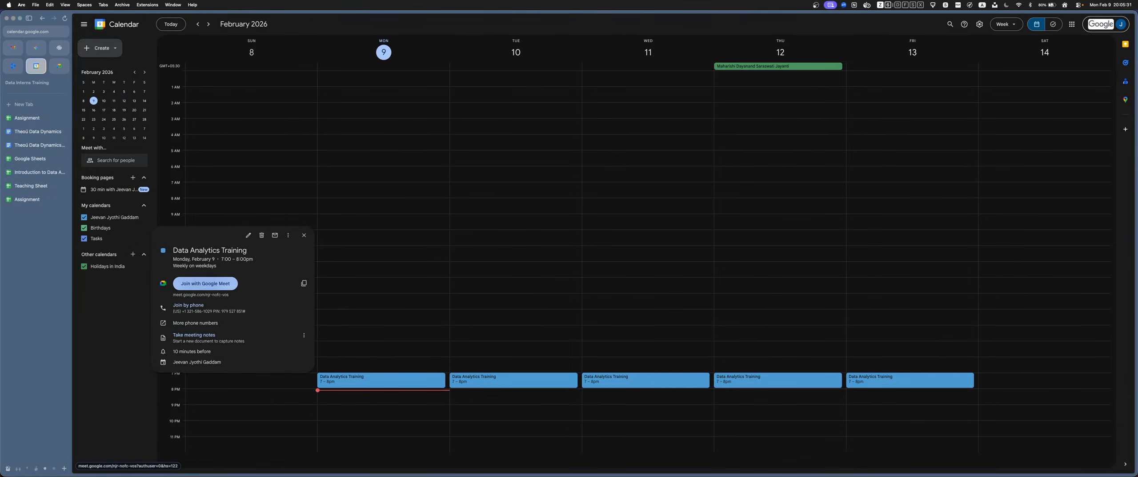
left_click(205, 283)
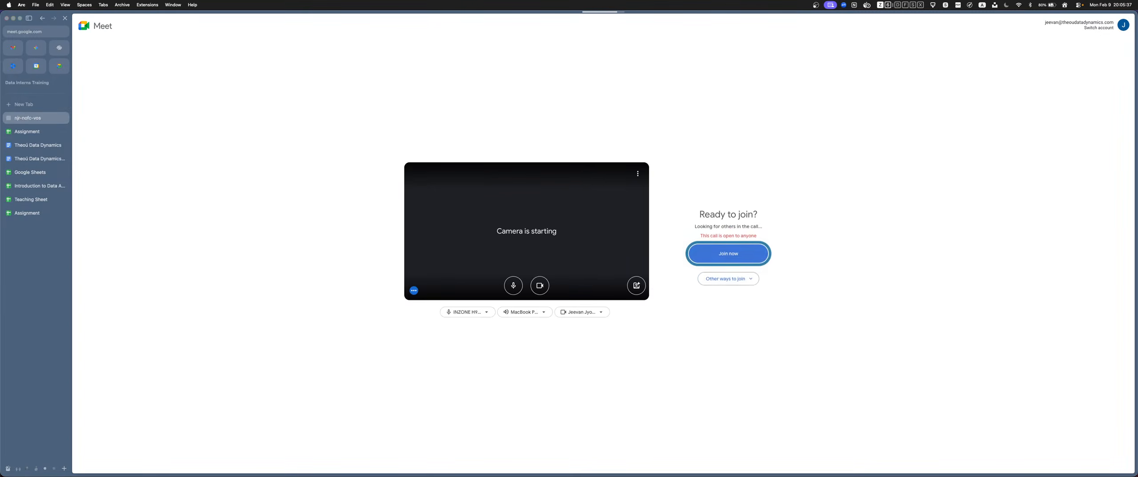
key("Return")
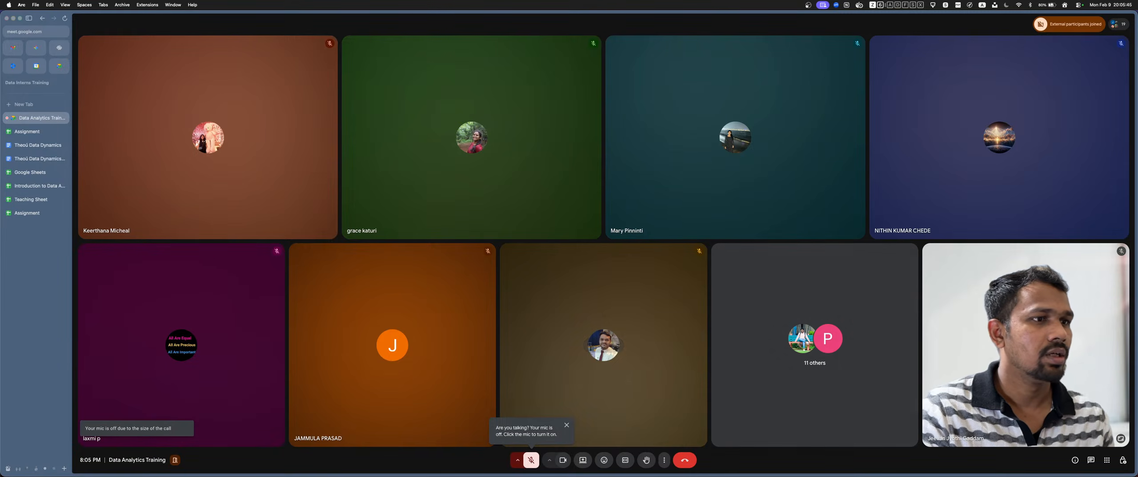
left_click(531, 460)
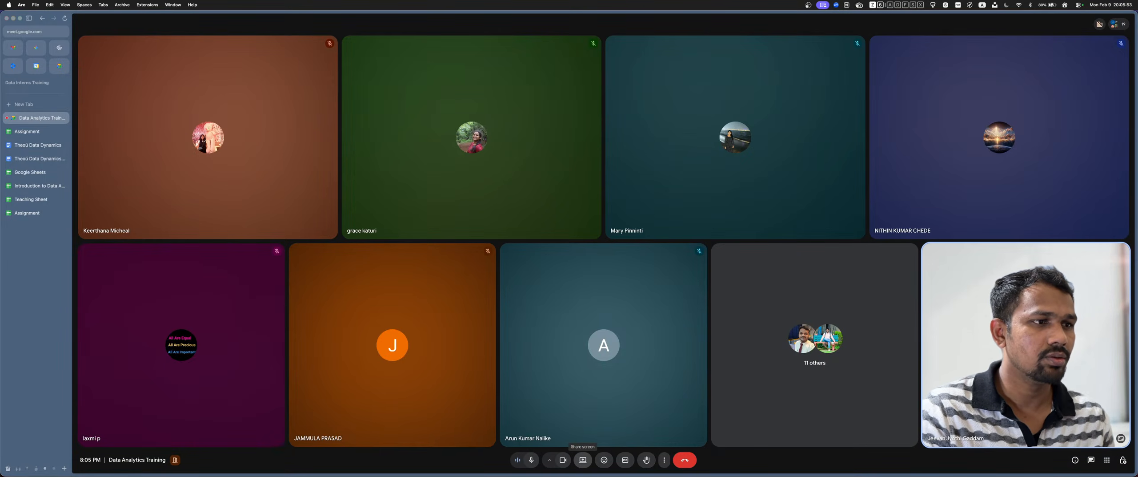
Present the entire screen in the Google Meet call
left_click(582, 460)
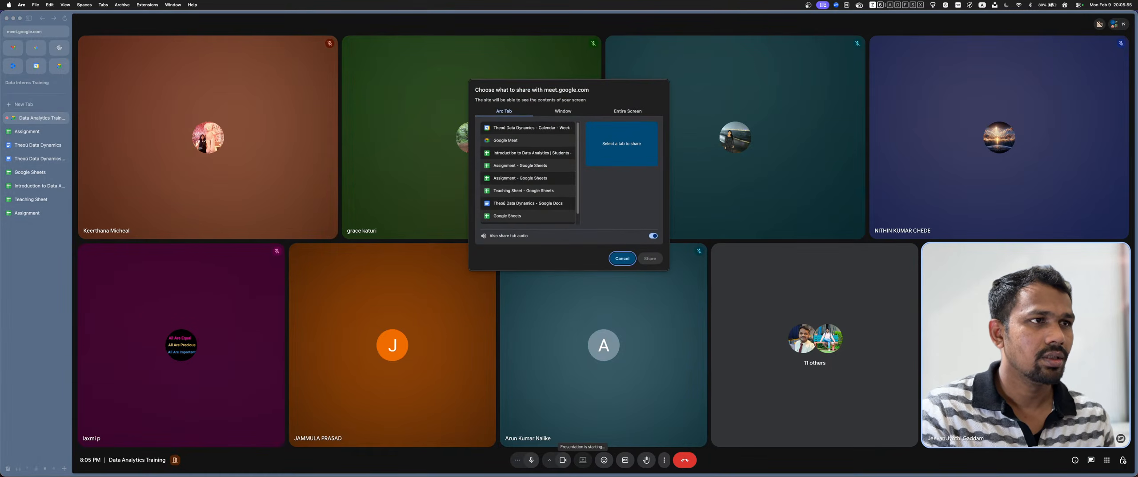
left_click(562, 111)
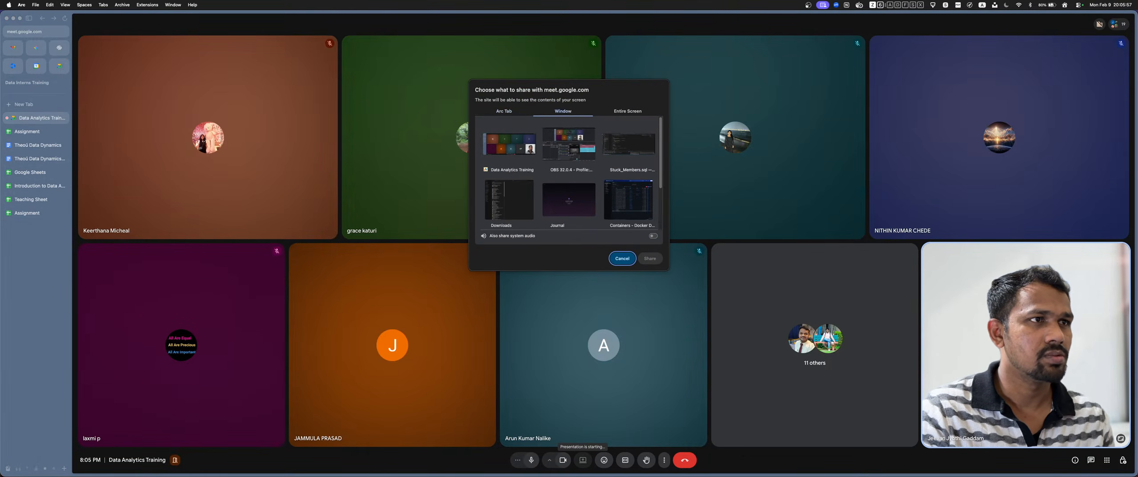
left_click(628, 112)
left_click(524, 158)
left_click(650, 258)
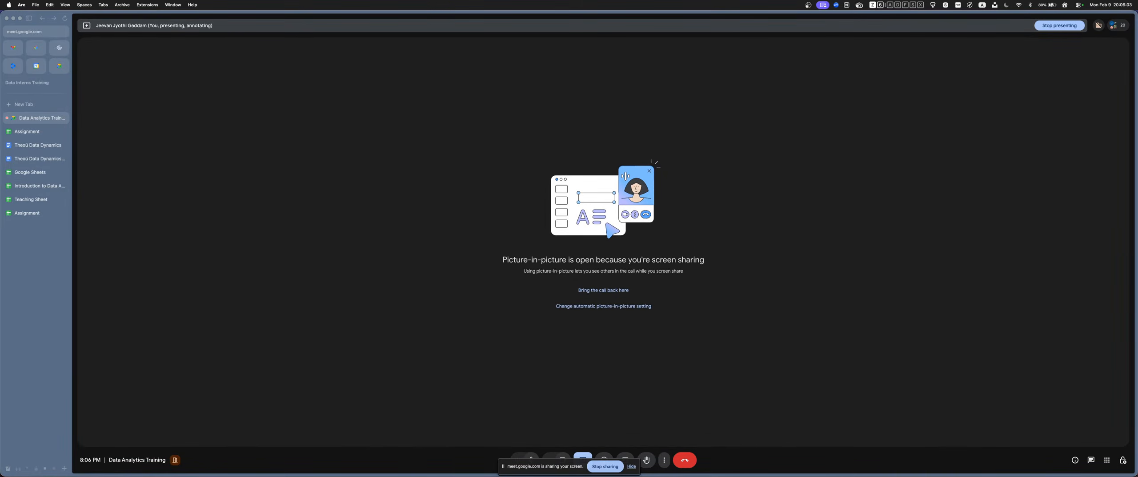
Open Google Forms from the Google apps in Google Calendar and create a blank form
left_click(36, 66)
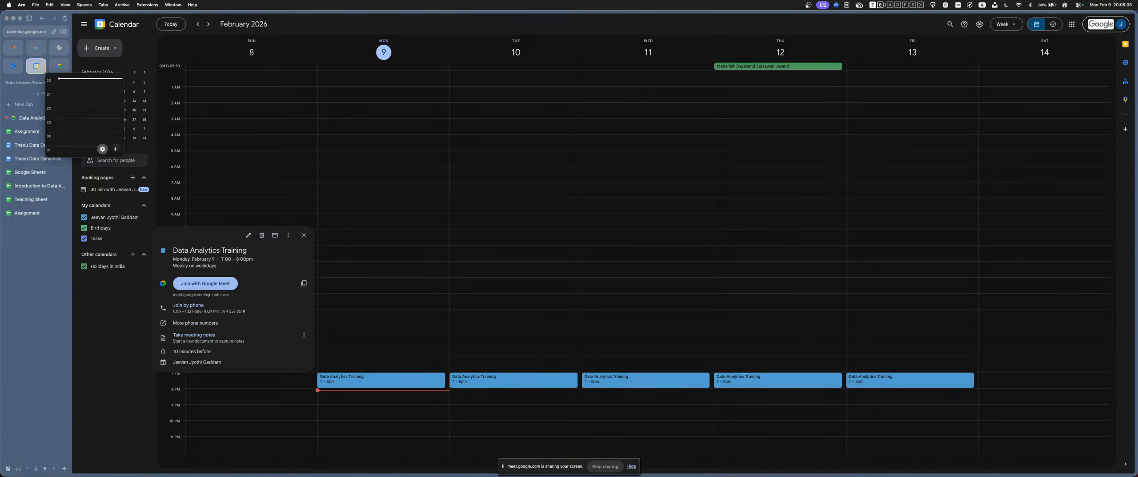
left_click(1071, 24)
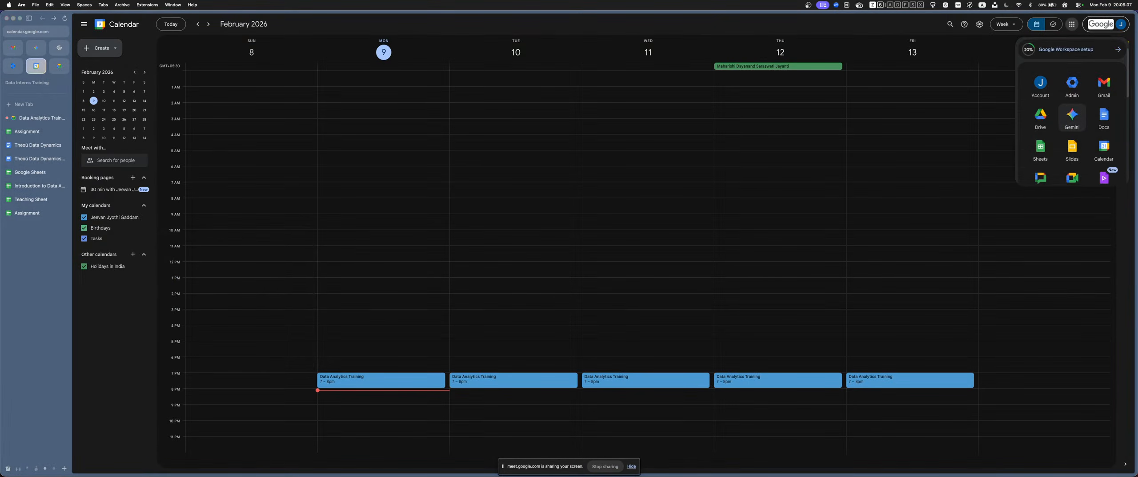
left_click(1040, 168)
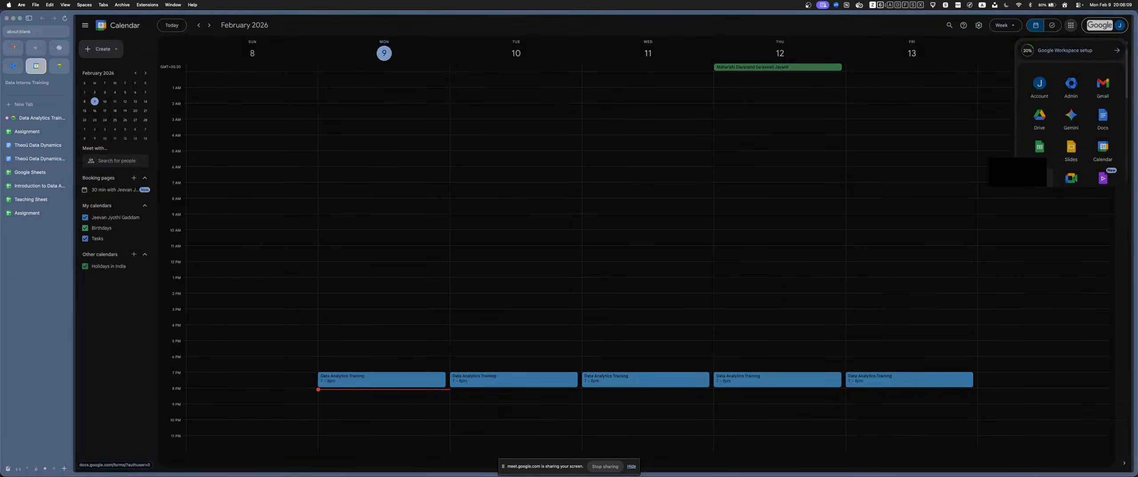
left_click(1042, 37)
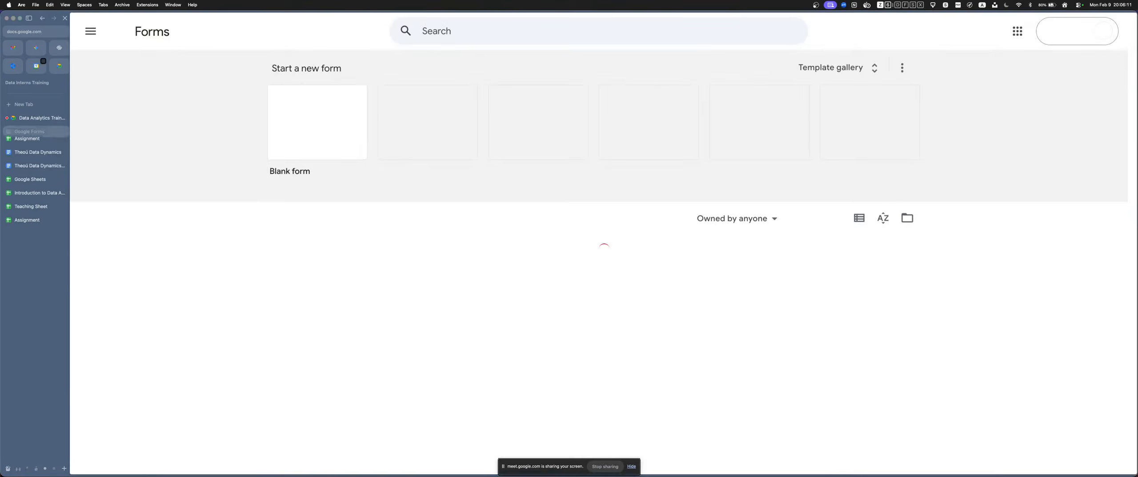
left_click(318, 123)
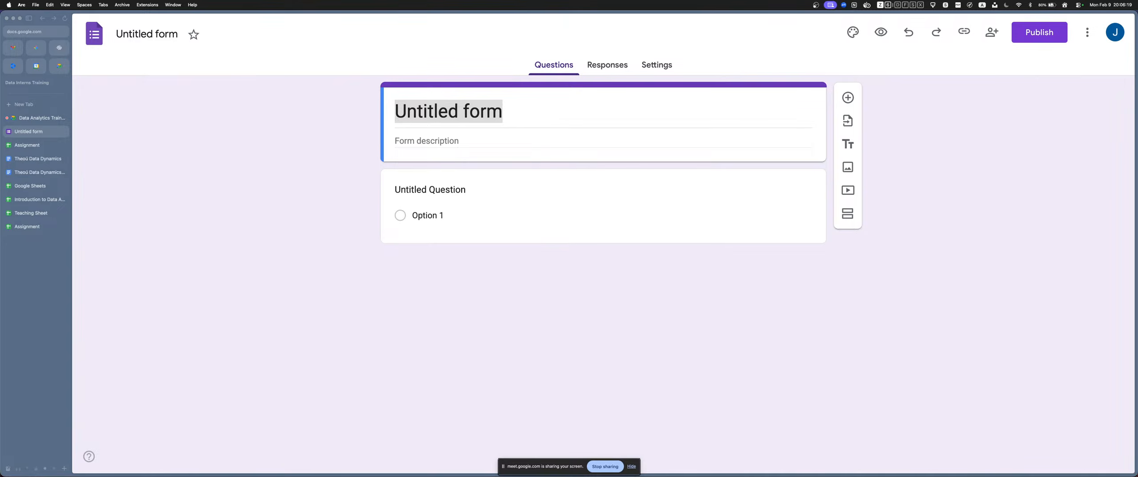
Title the new form "Attendance Tracker"
left_click(602, 127)
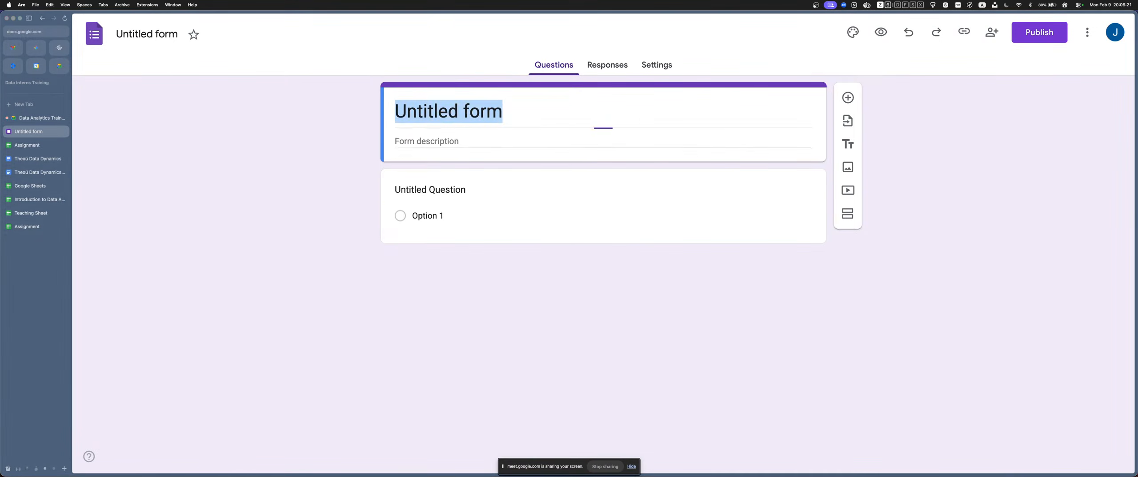
triple_click(601, 126)
type("At")
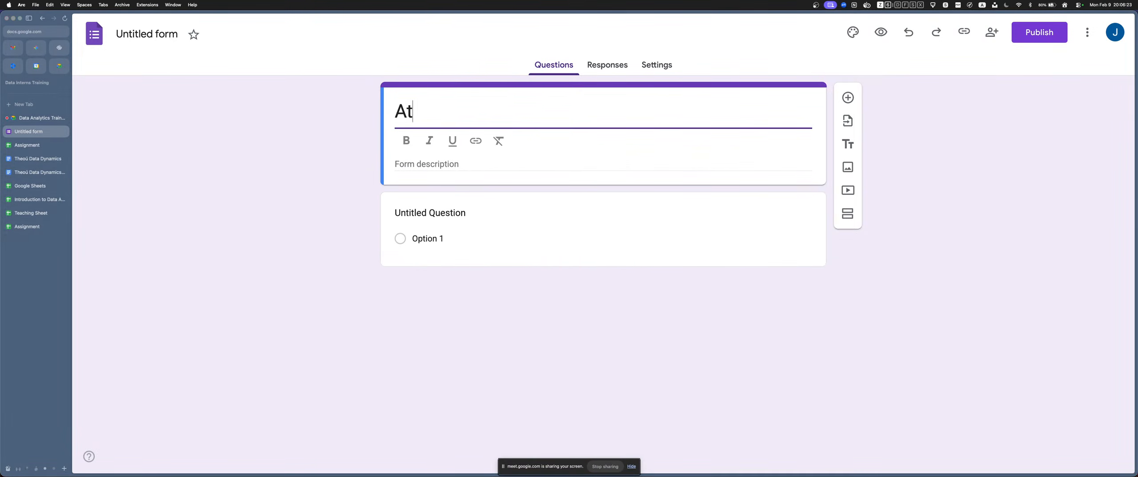
type("tendance Tracker")
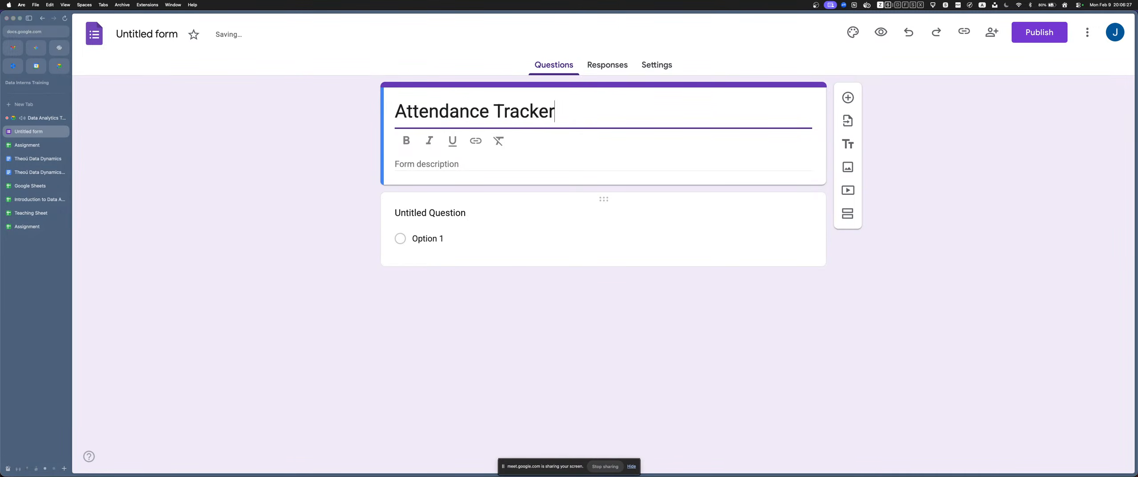
Turn the untitled question into a short-answer question "Name" and add a second short-answer question "Email"
left_click(520, 213)
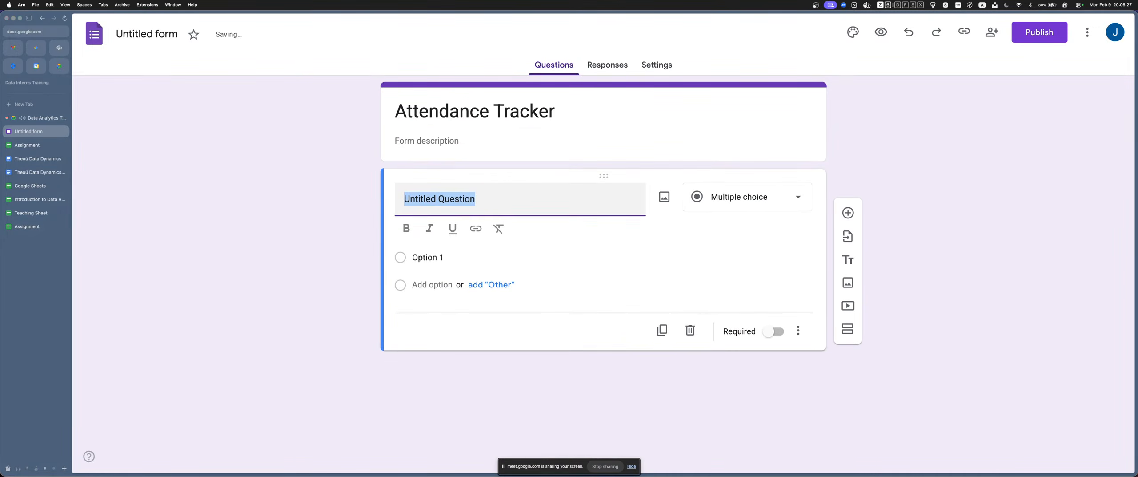
type("Name")
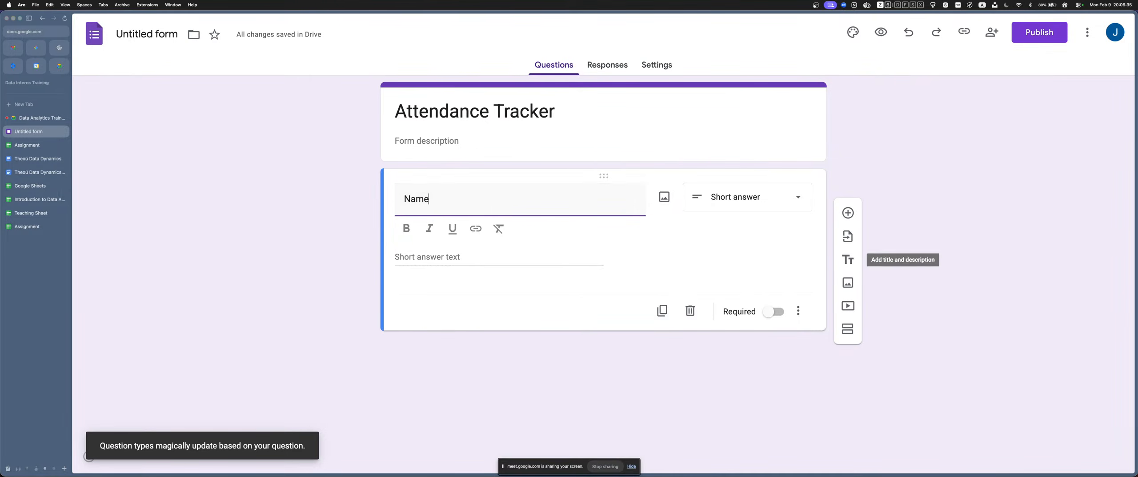
left_click(847, 213)
type("Email")
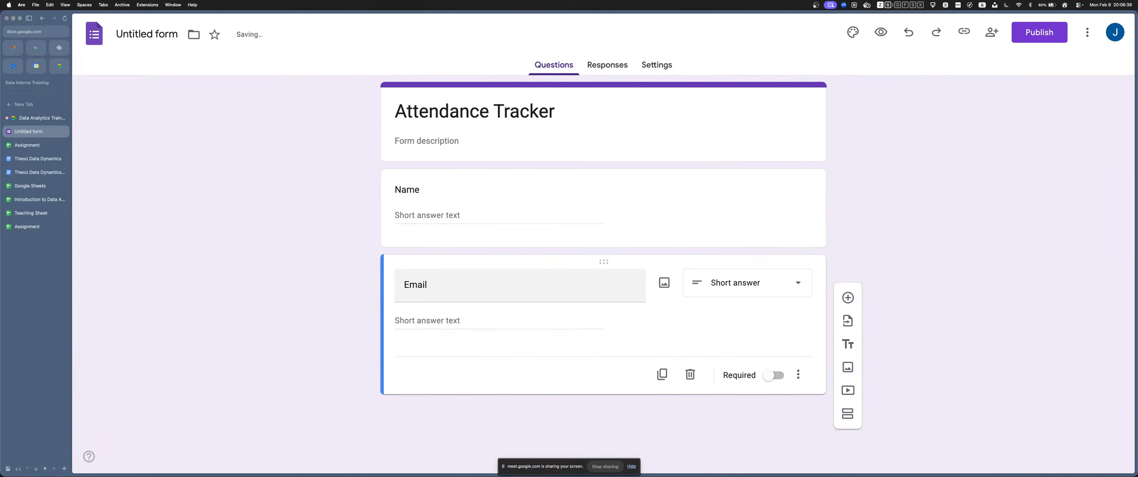
In the form's response settings, set the collection of email addresses to Verified
left_click(656, 65)
scroll(599, 267, "down", 2)
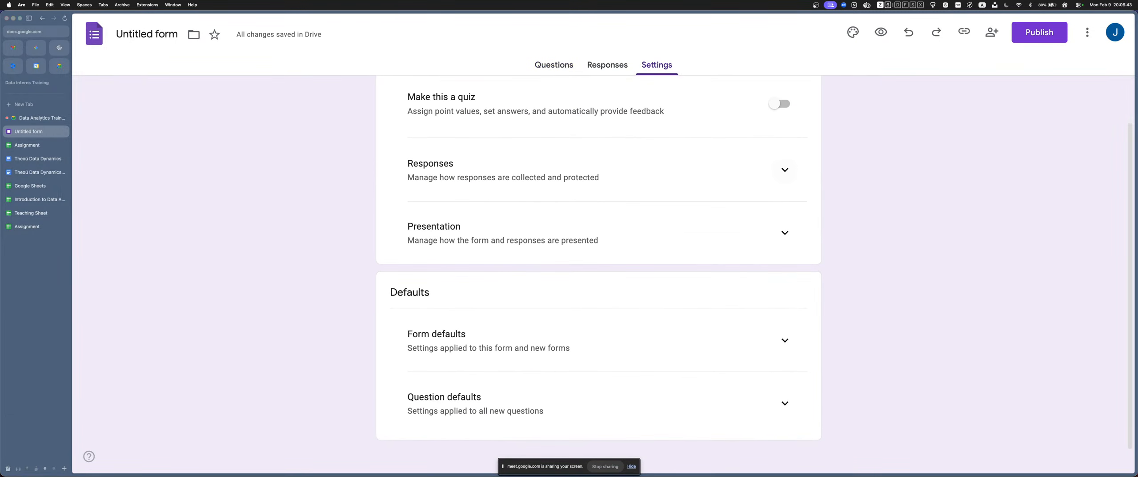
left_click(785, 169)
left_click(738, 219)
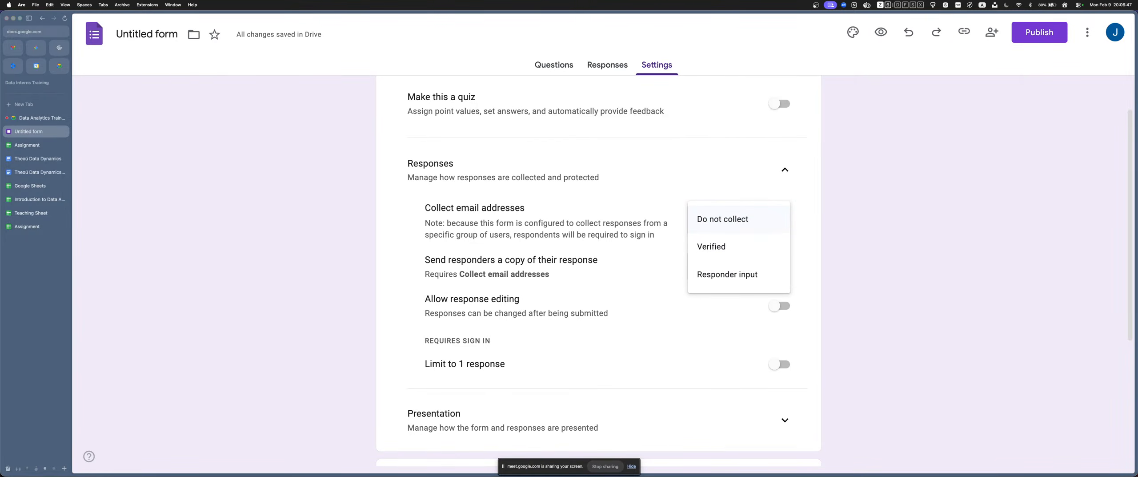
left_click(715, 247)
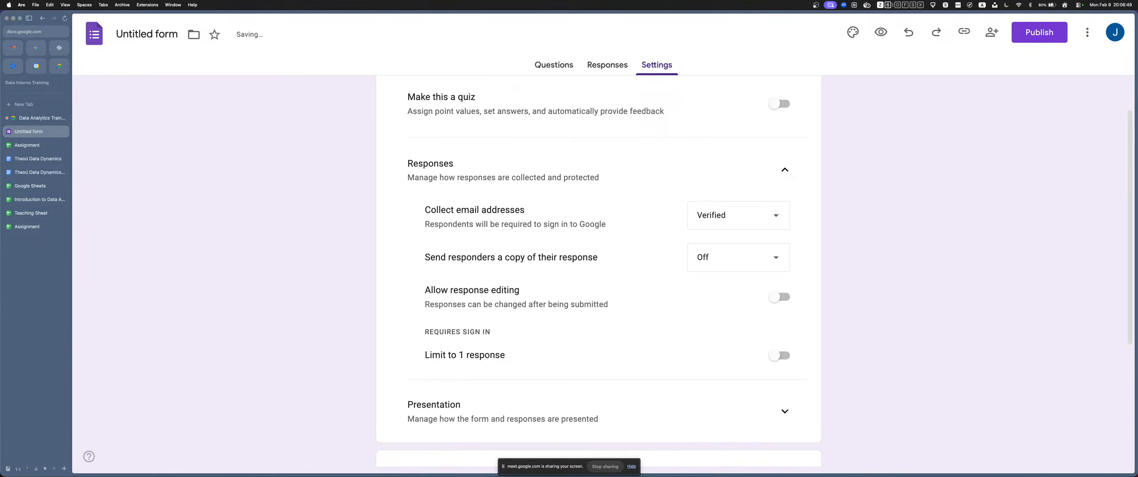
Set the form to always send responders a copy of their response
left_click_drag(425, 257, 598, 257)
left_click(598, 257)
left_click_drag(425, 257, 589, 257)
left_click(588, 257)
scroll(738, 267, "up", 1)
left_click(752, 281)
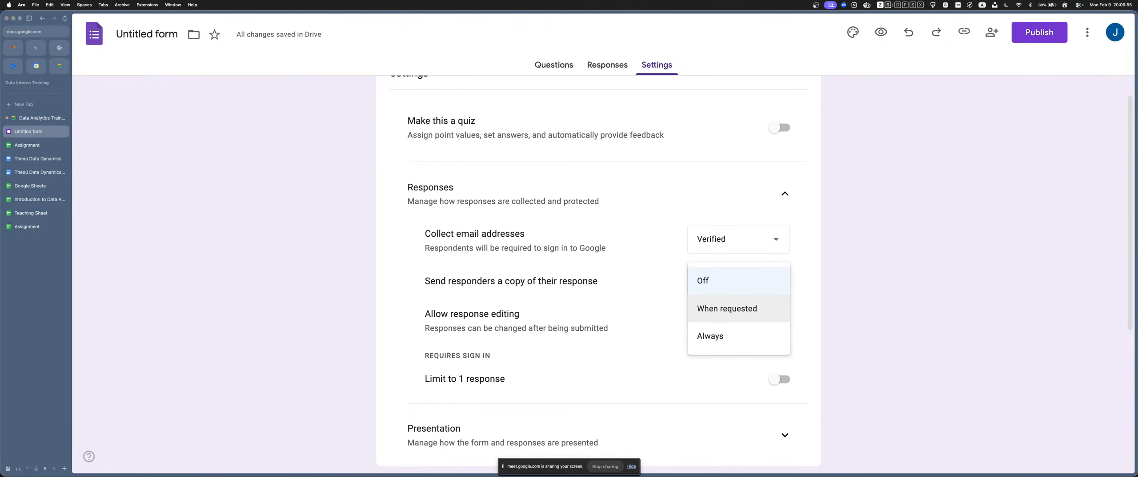
left_click(720, 336)
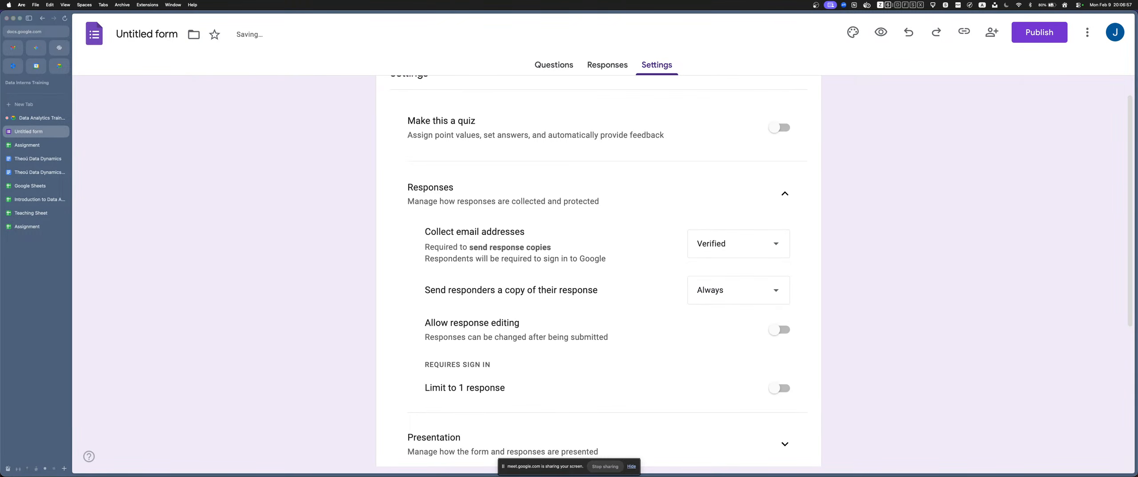
Delete the Email question and add a multiple-choice question titled "Attendace" below Name
left_click(554, 65)
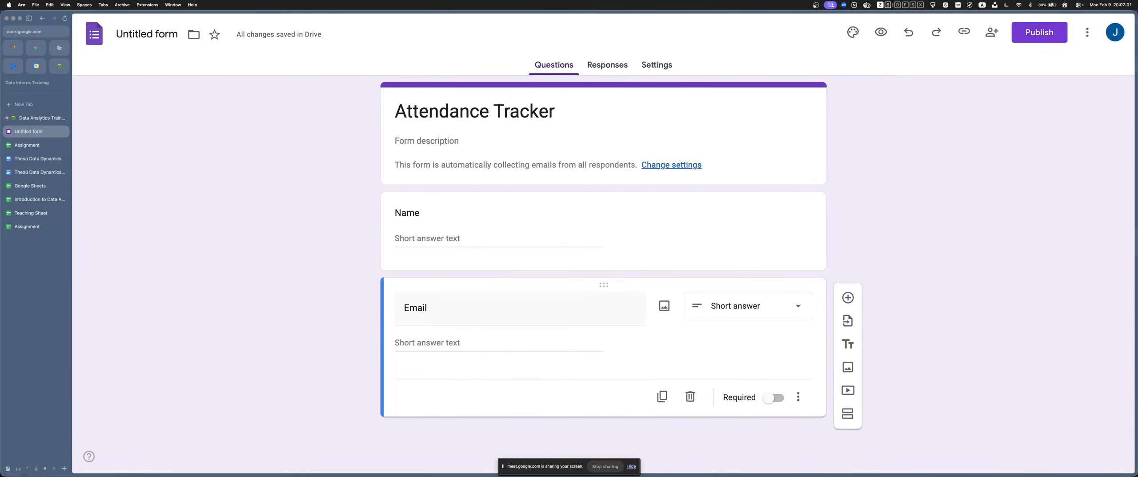
left_click(690, 397)
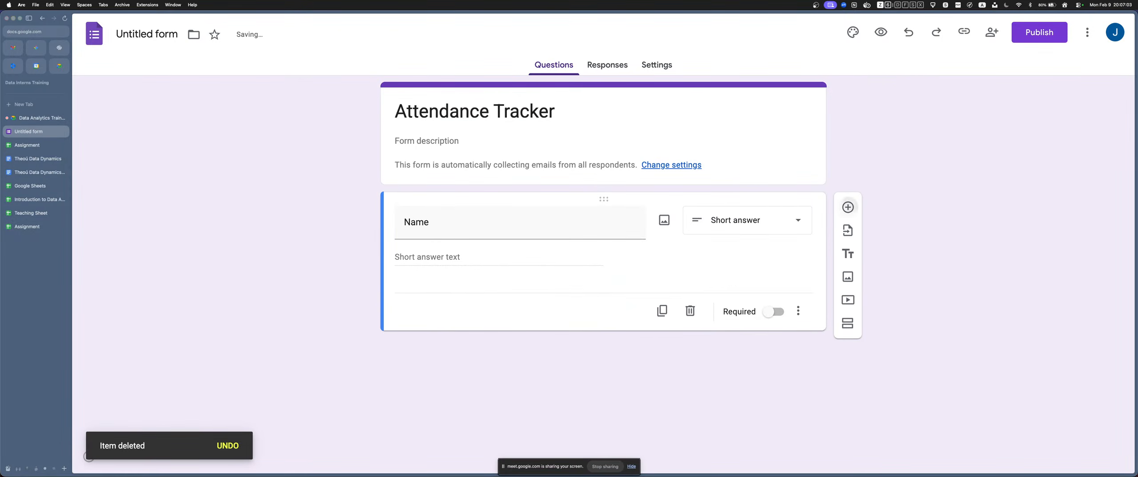
left_click(848, 207)
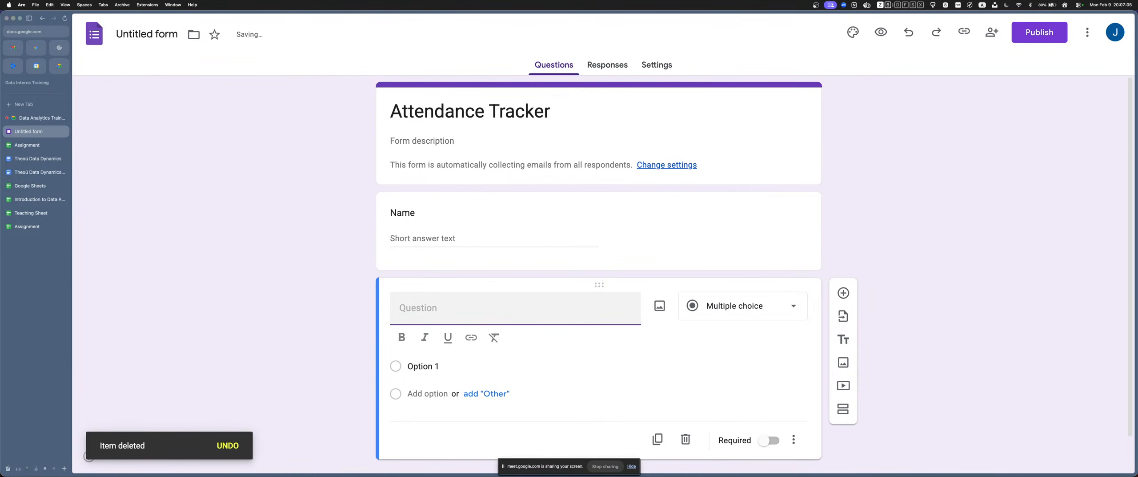
type("Attendace")
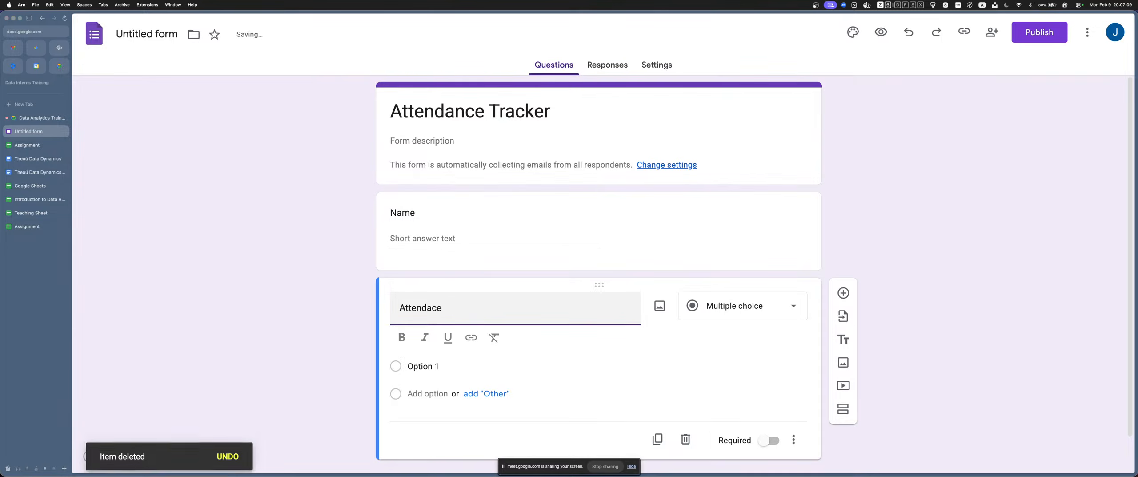
Give the attendance question the two answer options Present and Absent
scroll(448, 339, "down", 2)
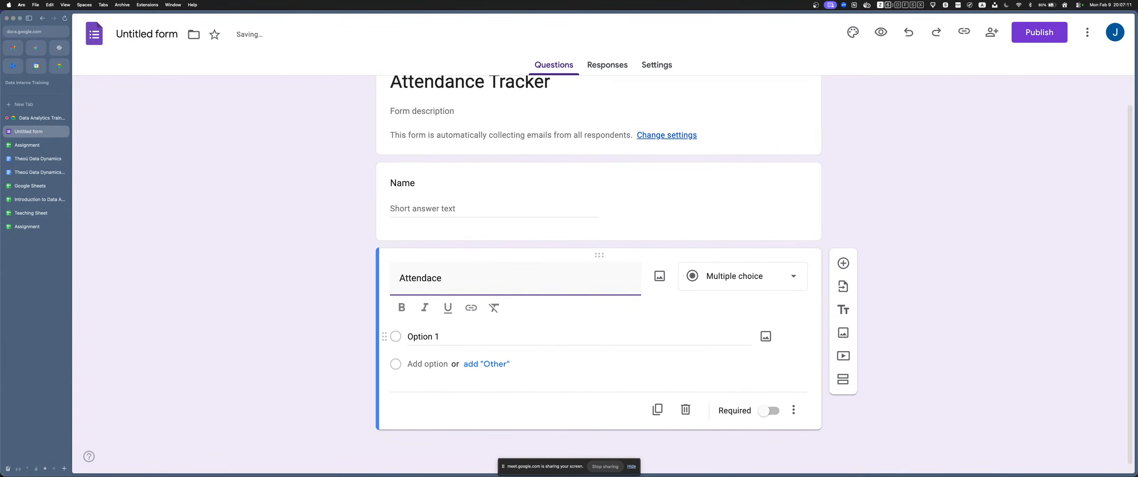
left_click(448, 337)
type("Present")
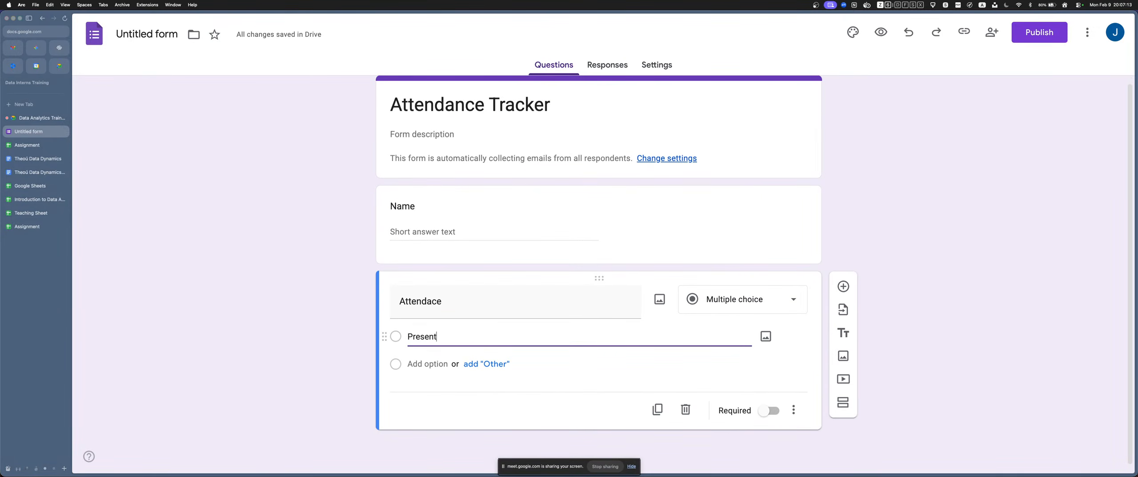
key("Return")
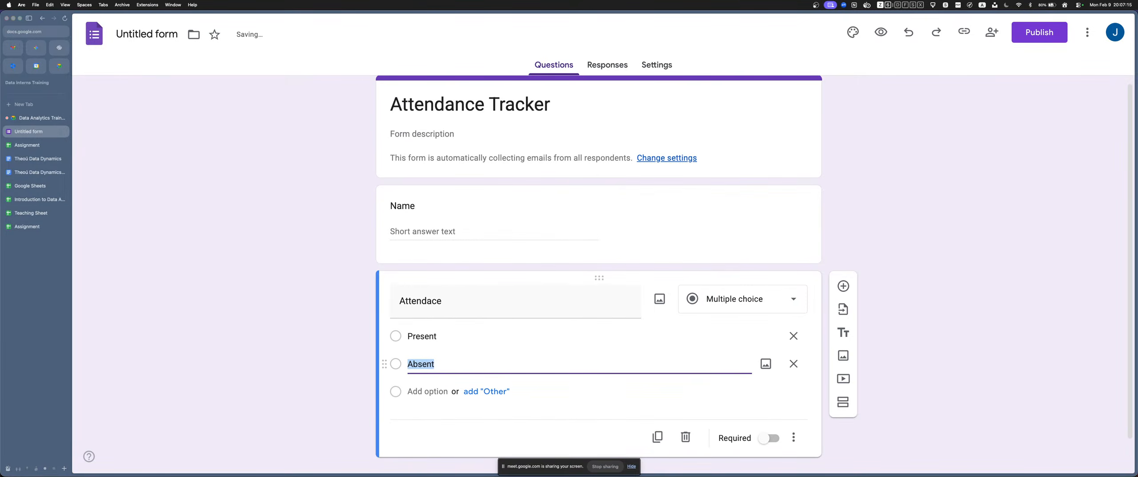
left_click(578, 399)
Extend the form's title to "Theoú Data Dynamics | Attendance Tracker"
scroll(578, 226, "down", 1)
scroll(511, 147, "up", 1)
left_click(455, 111)
left_click(396, 111)
type("Theou")
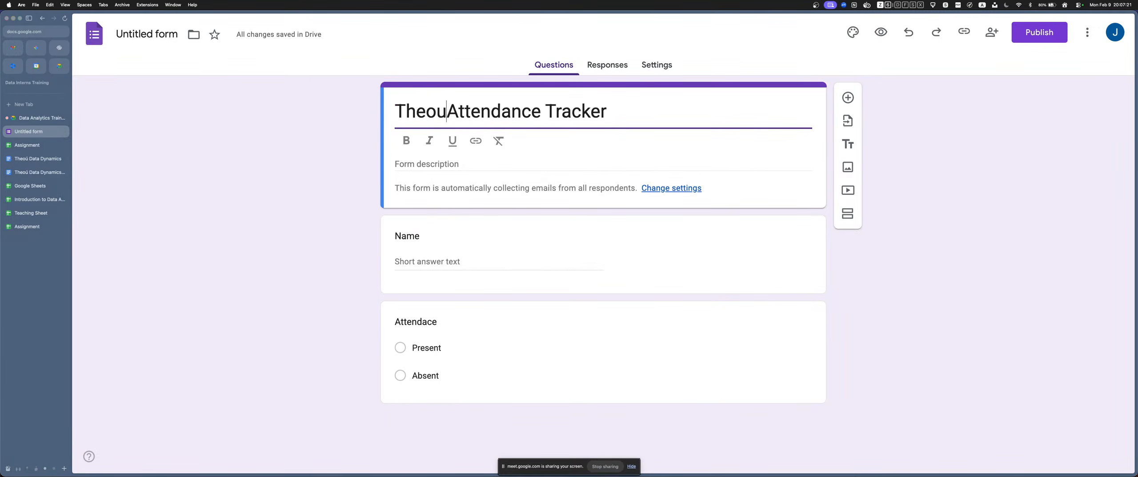
type("4 Dat")
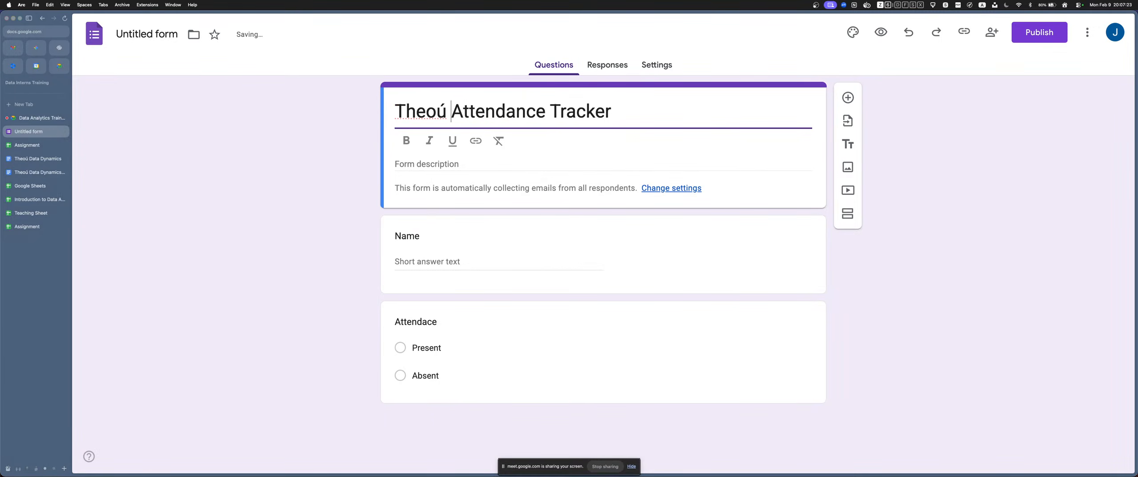
type("a Dy")
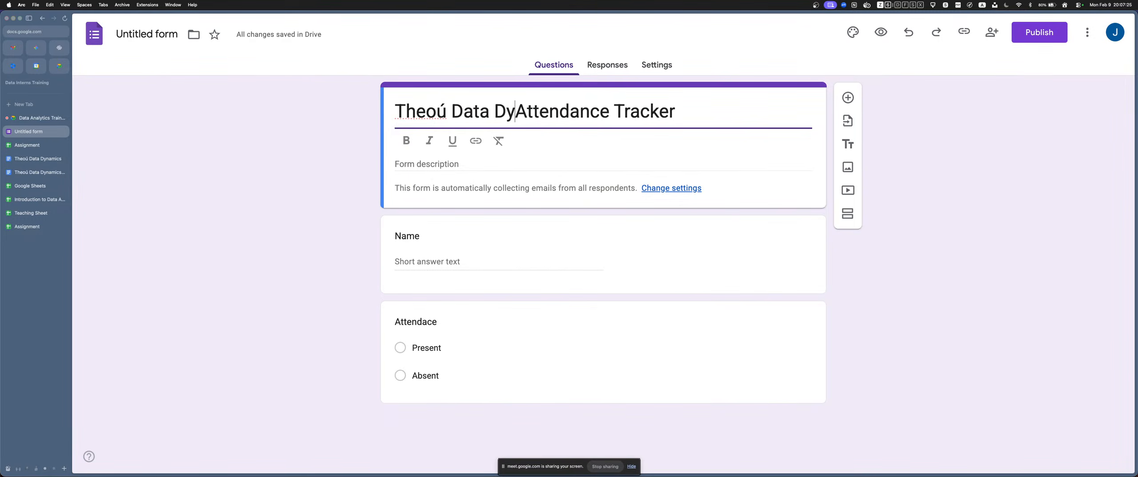
type("namics")
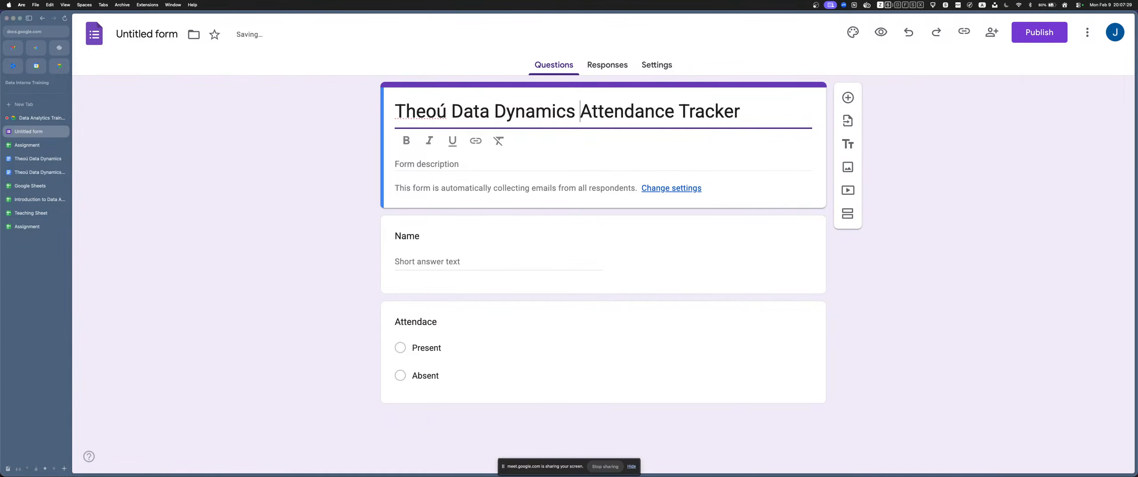
type(" |")
key("super+Right")
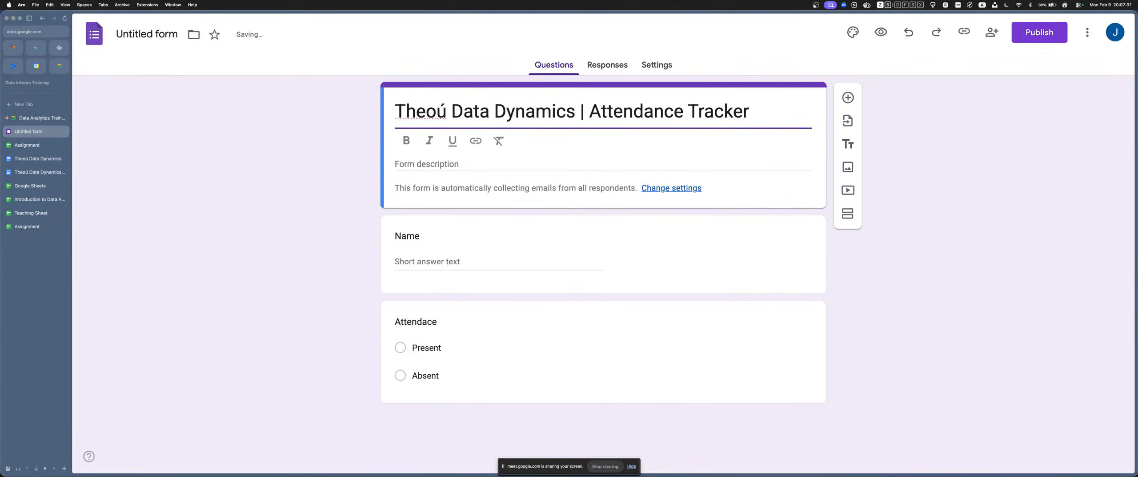
Review the form's access settings, let anyone with the link respond, and publish the form
left_click(1040, 32)
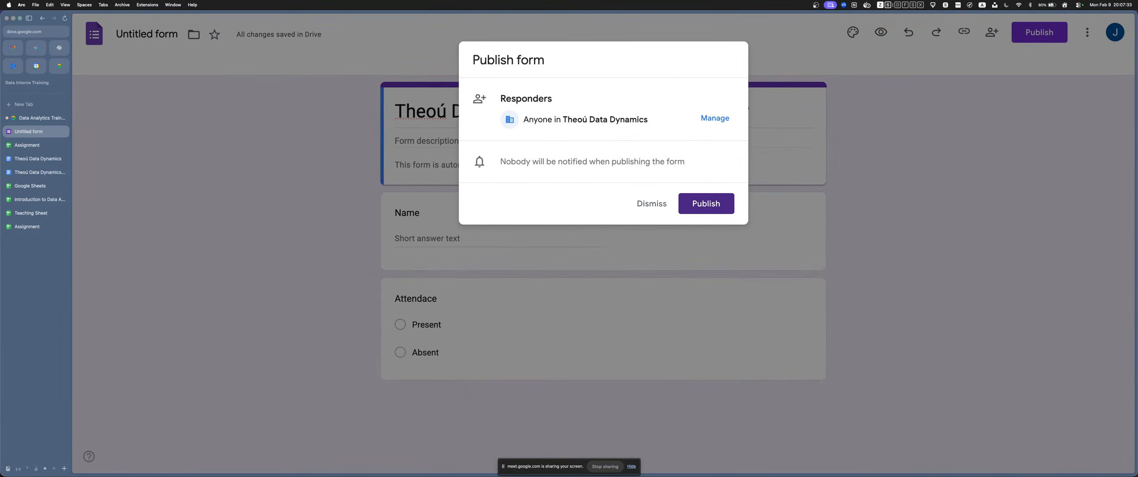
left_click_drag(538, 119, 638, 119)
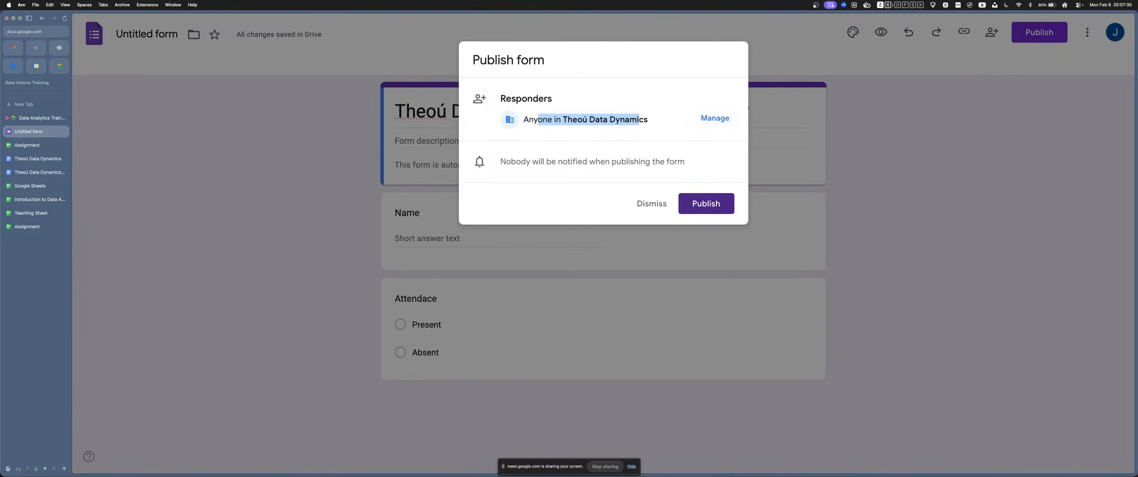
left_click(715, 119)
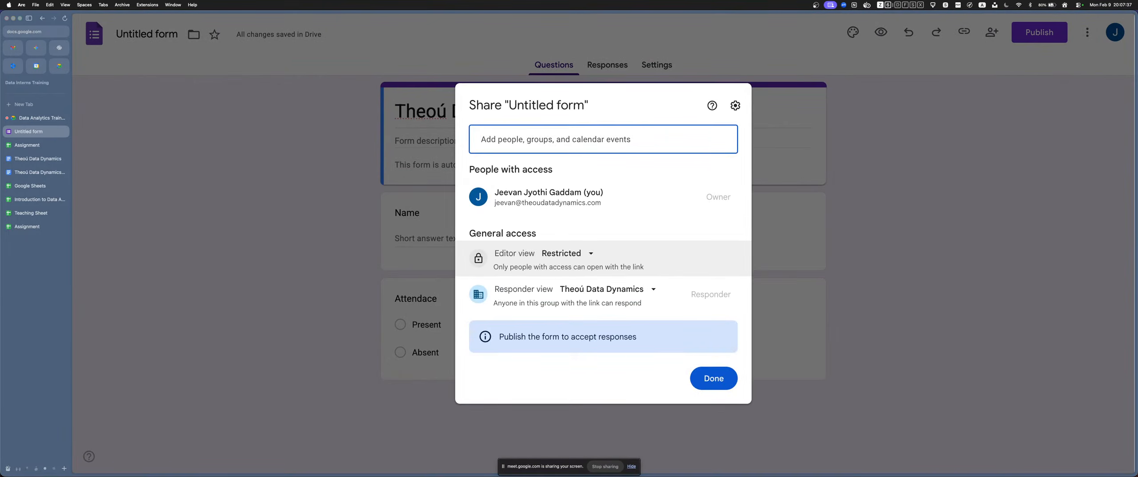
left_click_drag(498, 267, 634, 266)
left_click_drag(502, 303, 625, 302)
left_click(530, 303)
left_click_drag(530, 303, 521, 302)
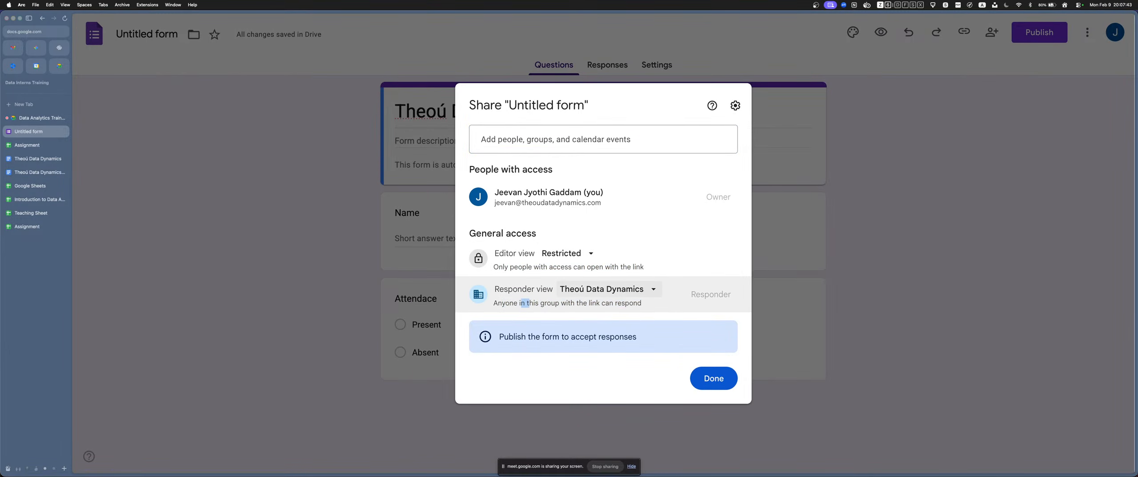
left_click(606, 289)
left_click(607, 348)
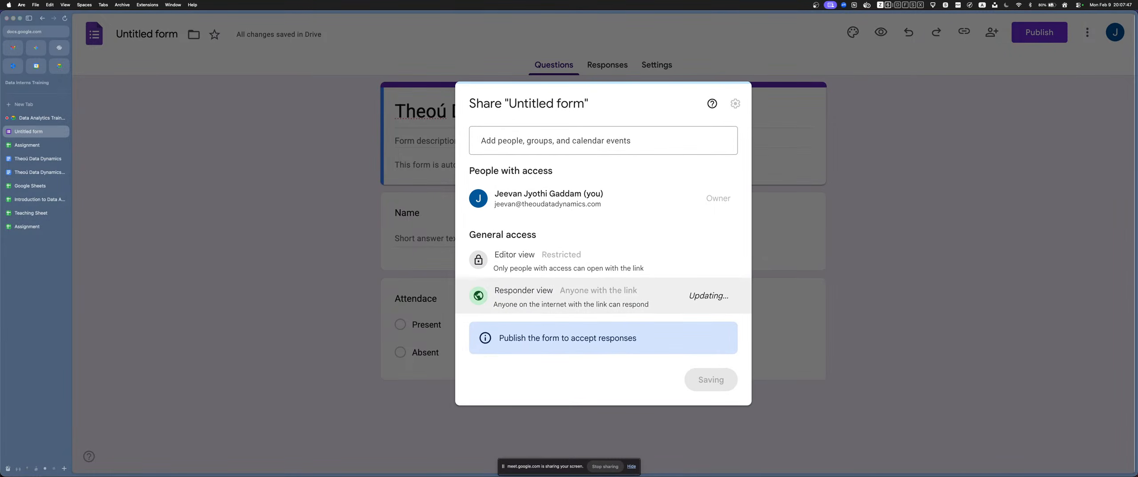
left_click(711, 379)
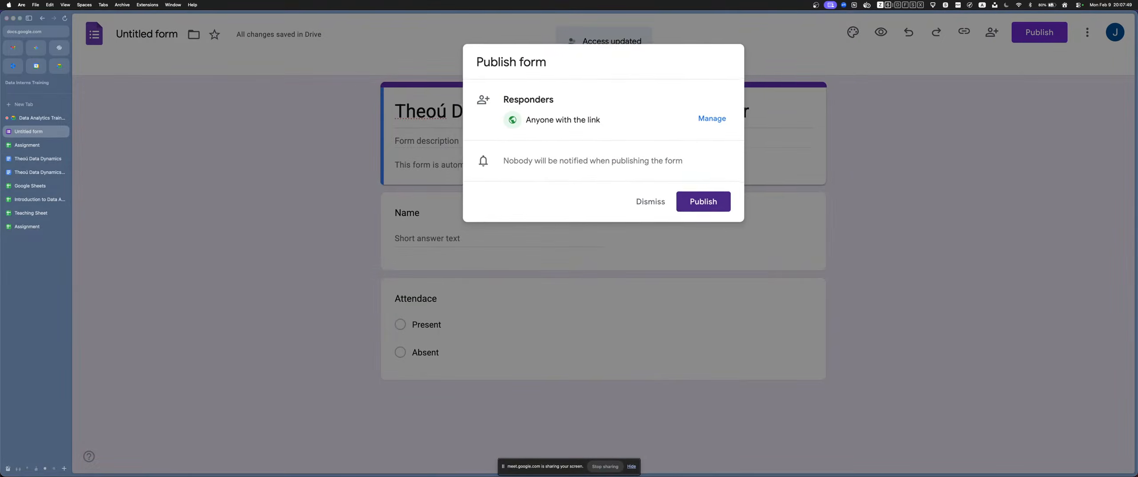
left_click(705, 202)
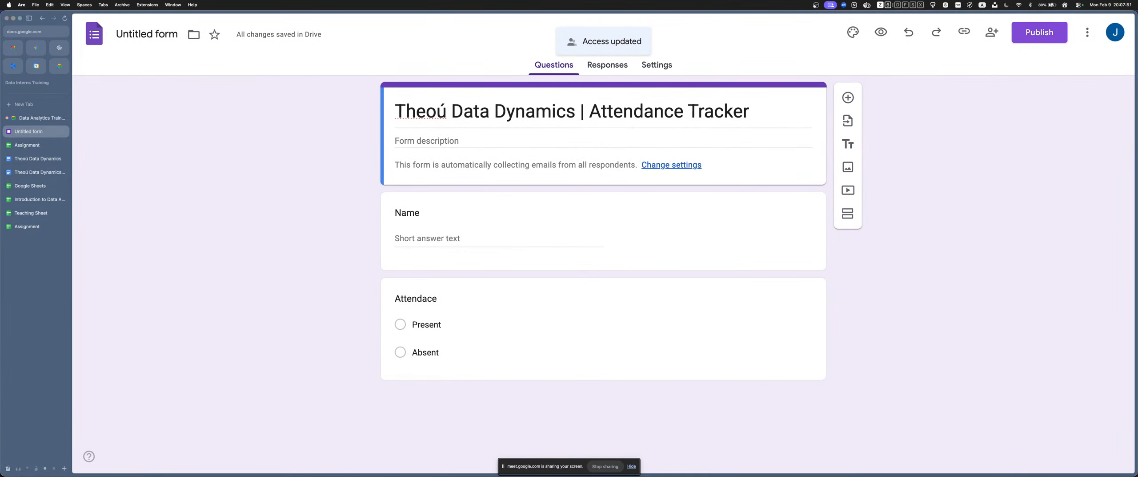
Publish the attendance form for anyone with the link and copy its responder link
left_click(964, 31)
left_click(881, 116)
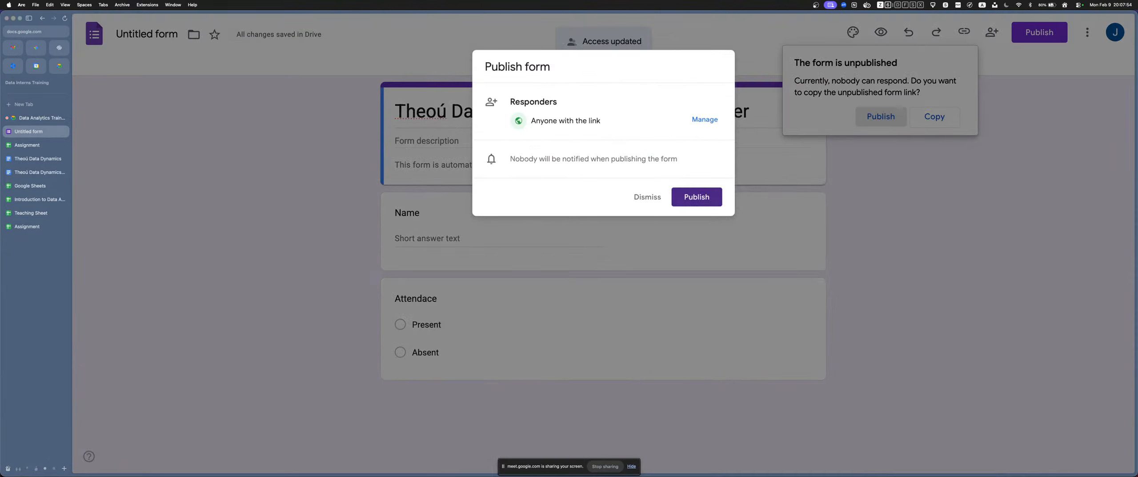
left_click(697, 197)
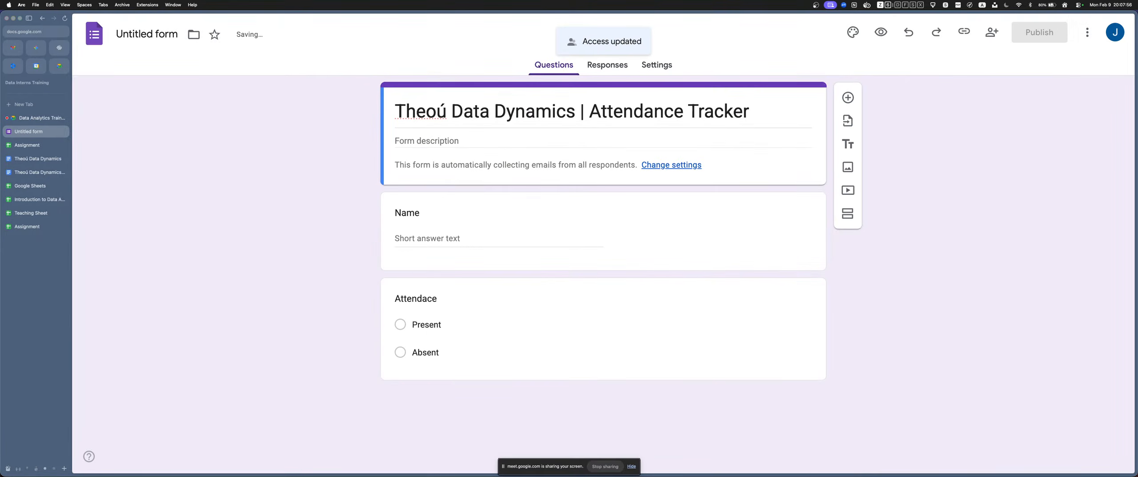
left_click(963, 31)
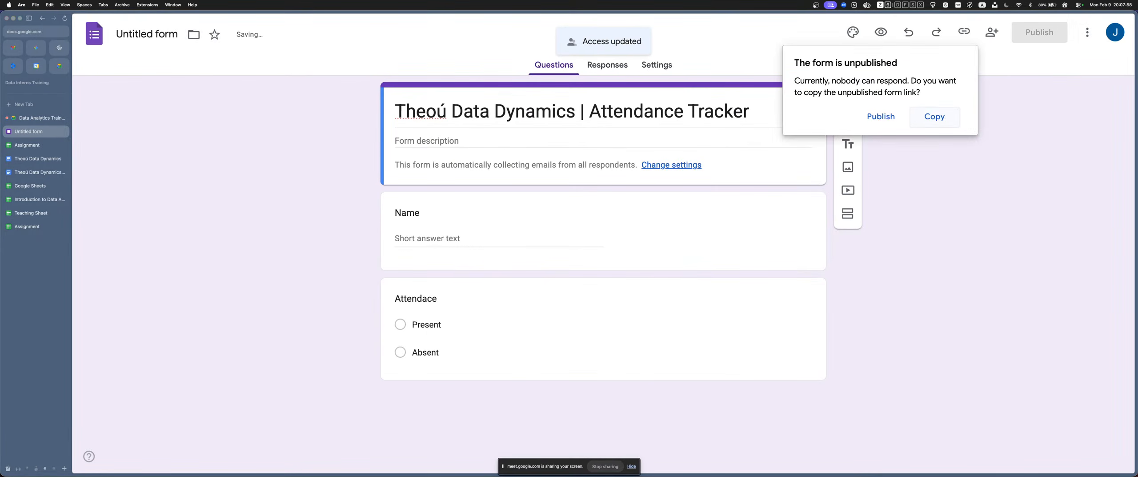
left_click(935, 116)
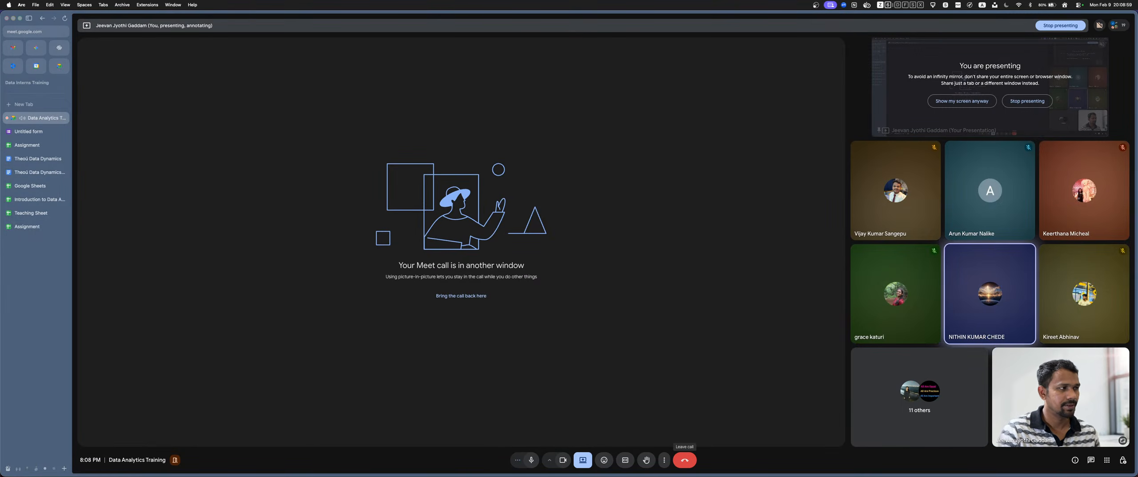
End the Data Analytics Training call for everyone and switch away from the browser
left_click(684, 459)
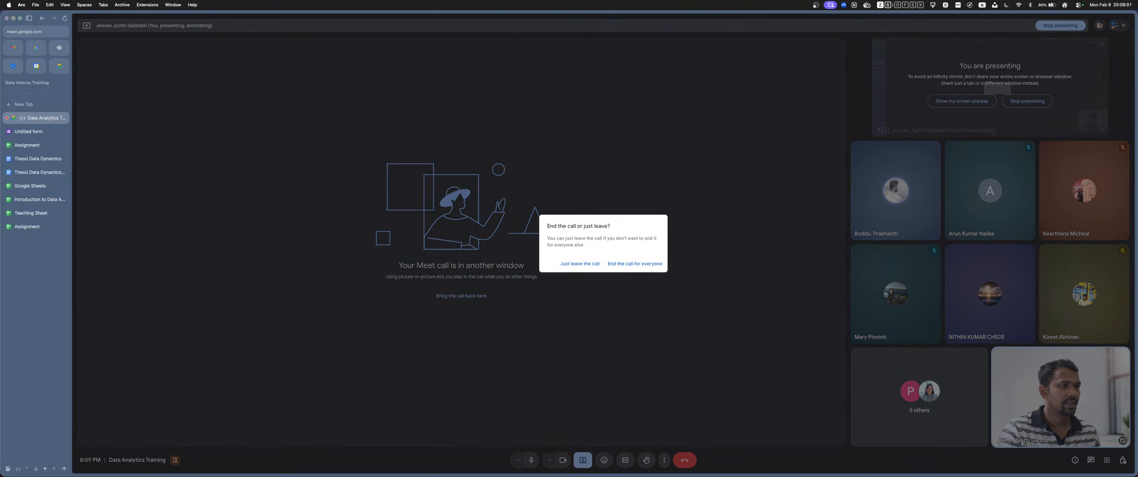
left_click(634, 264)
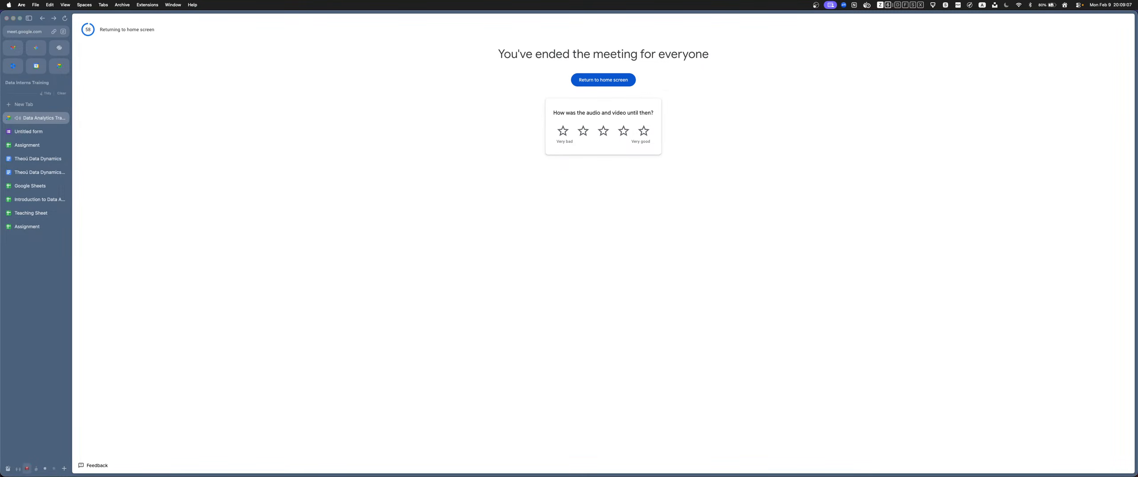
key("super+Tab")
key("super+Tab")
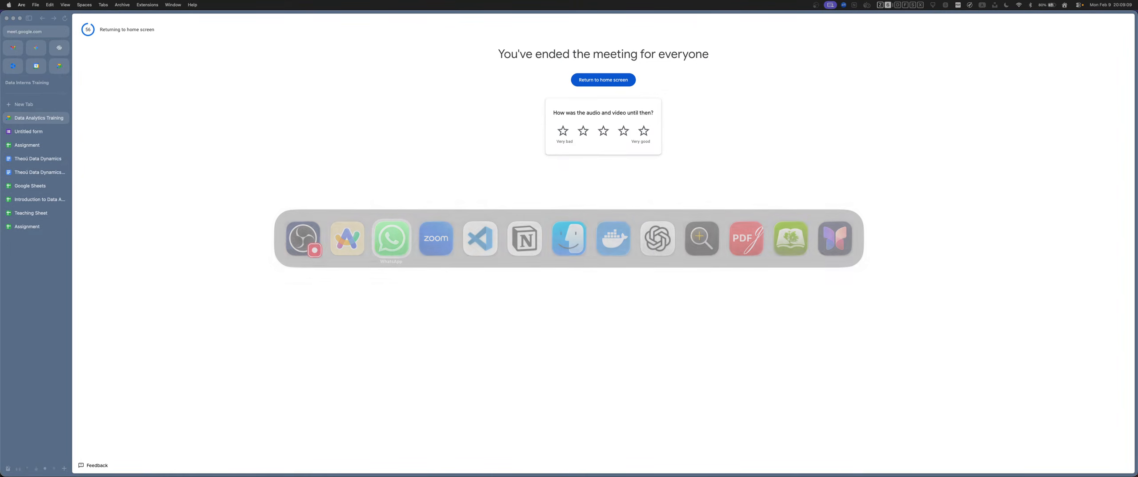